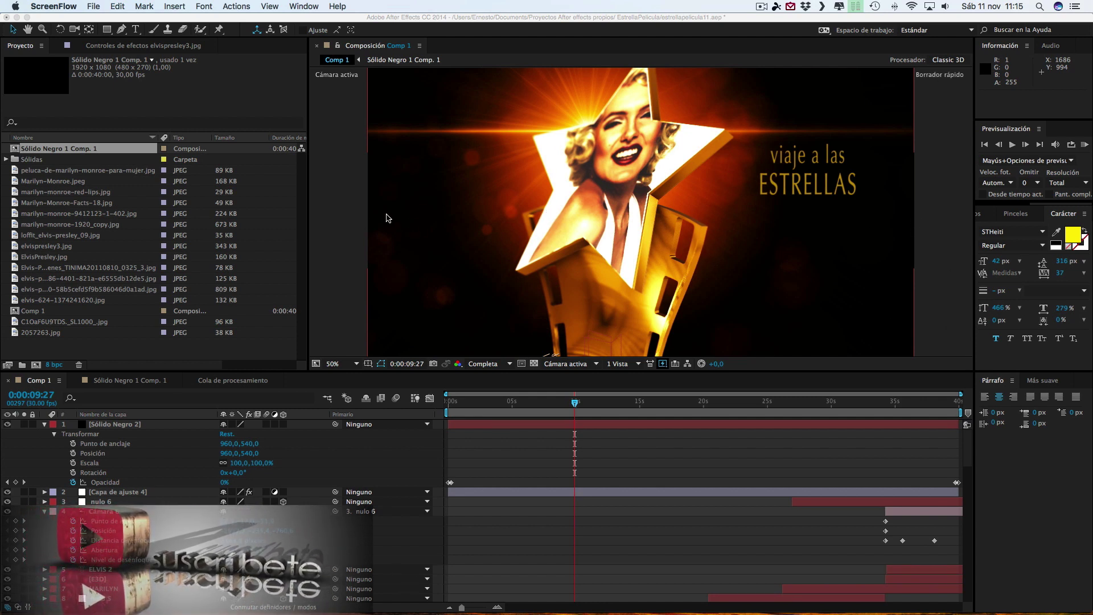
Step: Open Mission Control, go back to After Effects, then bring up the desktops overview again
key(ctrl+Up)
click(605, 85)
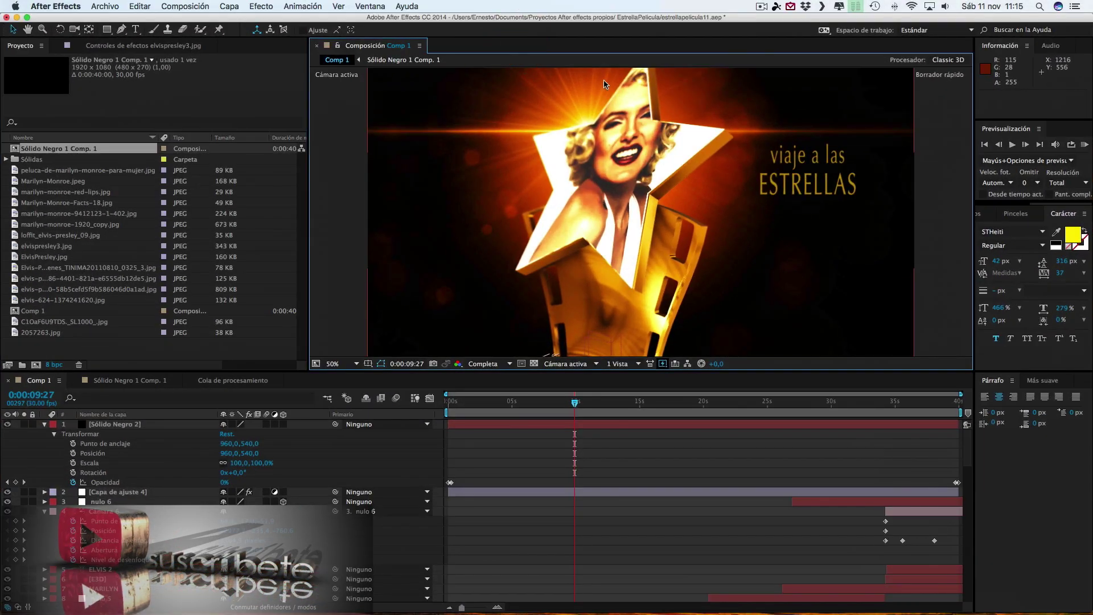
key(ctrl+Up)
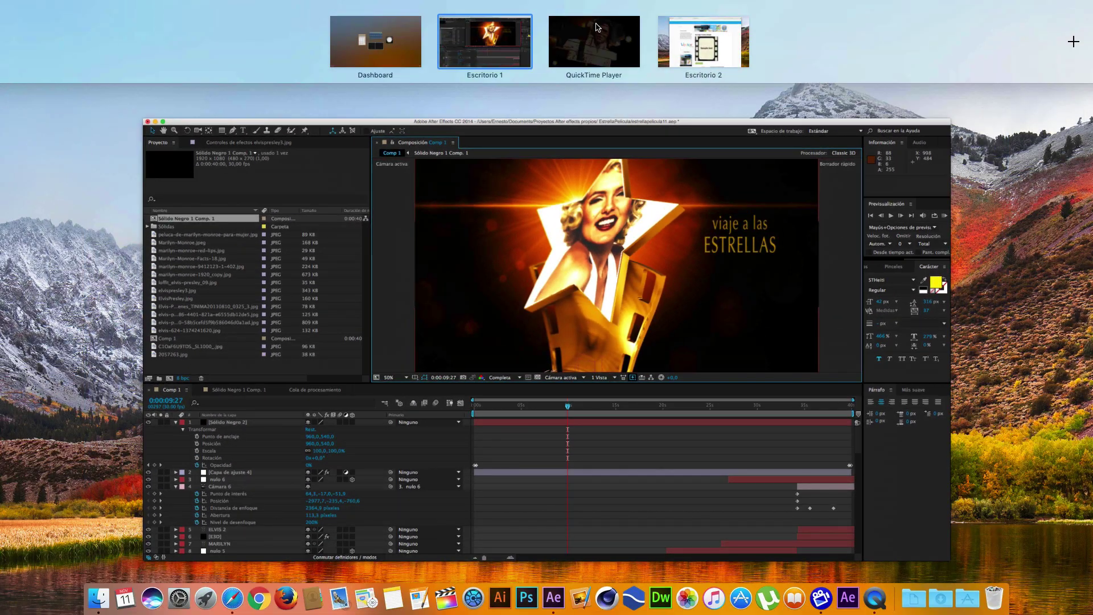
Step: Rewind the finished film-strip video to 00:00 and watch it, then go back to After Effects
click(595, 25)
drag(639, 512, 417, 520)
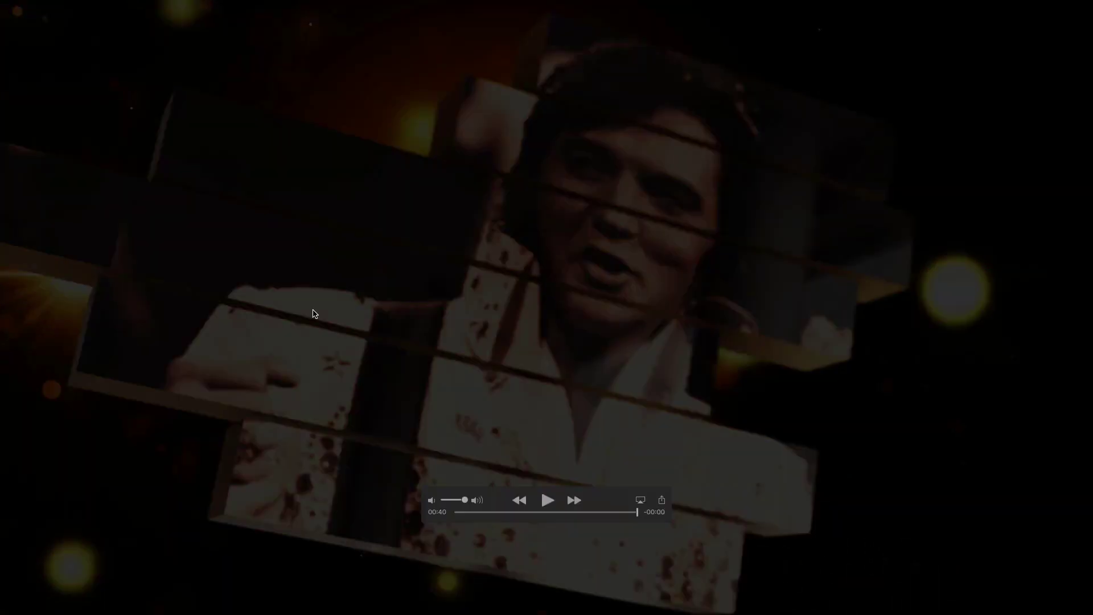
key(ctrl+Up)
click(556, 141)
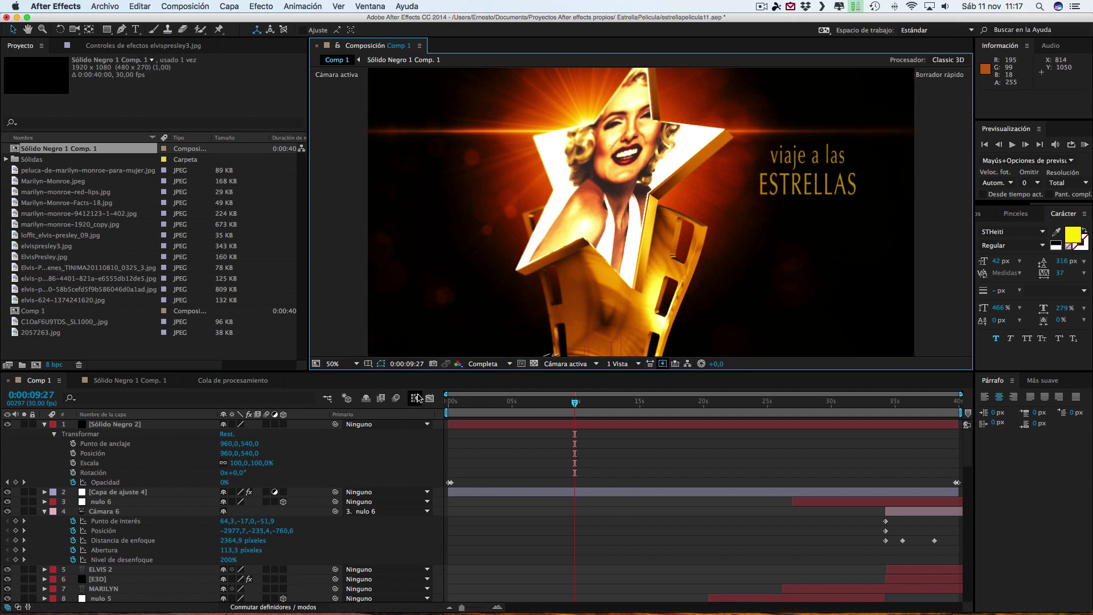
Step: Switch to the full-screen video desktop and pause the video at about 00:22
key(ctrl+Up)
click(542, 45)
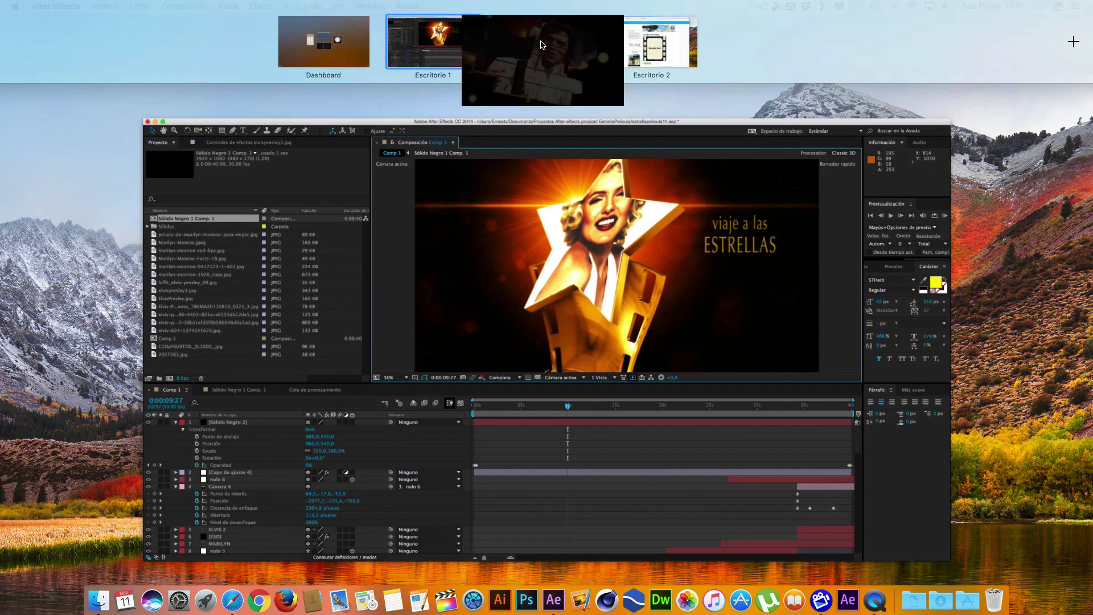
drag(625, 520, 557, 523)
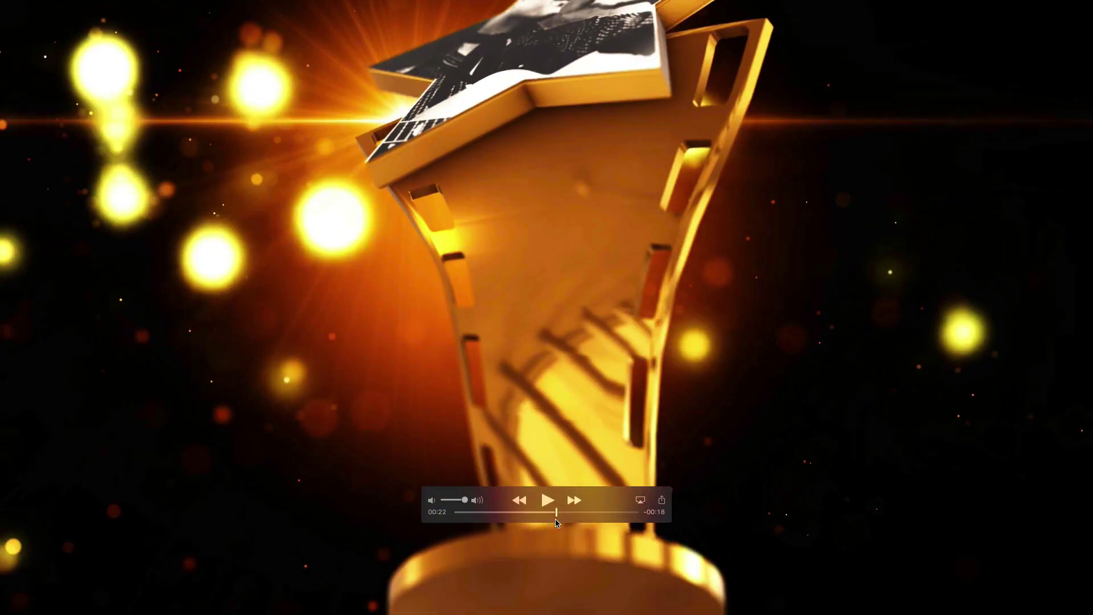
click(557, 522)
Step: Scrub through the sliced Elvis shot, the Marilyn scene and the gold trophy close-up
mouse_move(555, 514)
mouse_down()
mouse_move(502, 517)
mouse_move(541, 514)
mouse_up()
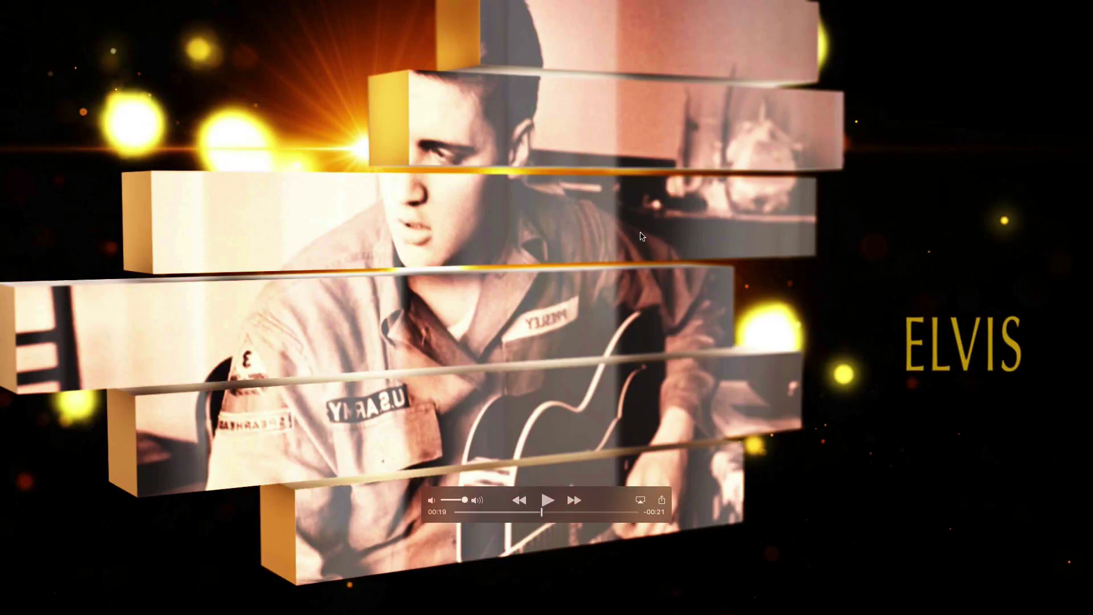
mouse_move(535, 516)
mouse_down()
mouse_move(601, 518)
mouse_move(518, 518)
mouse_move(559, 518)
mouse_up()
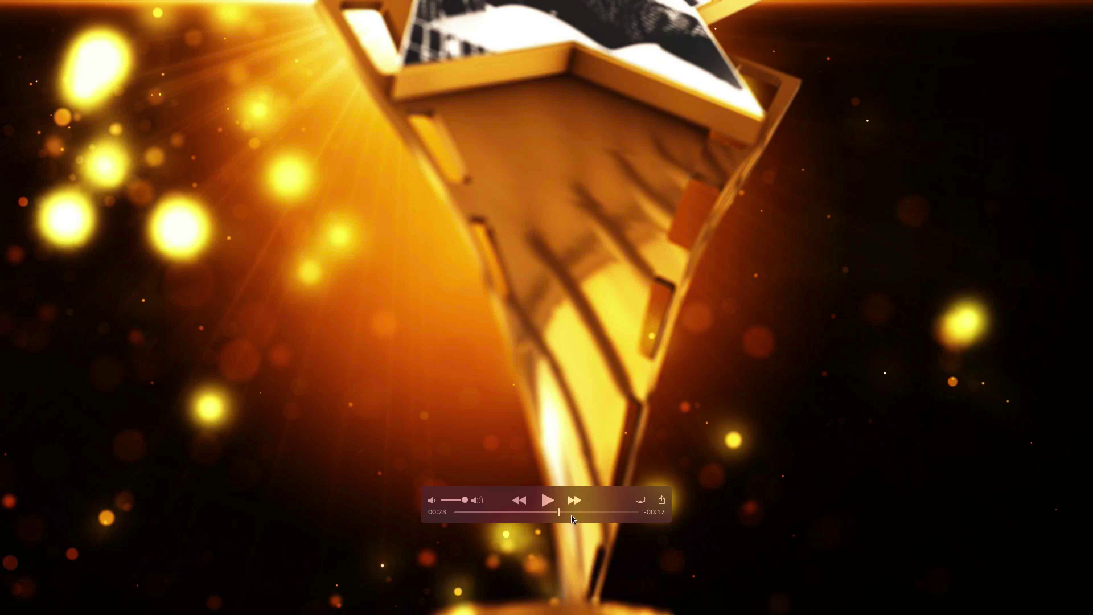
drag(558, 516, 594, 521)
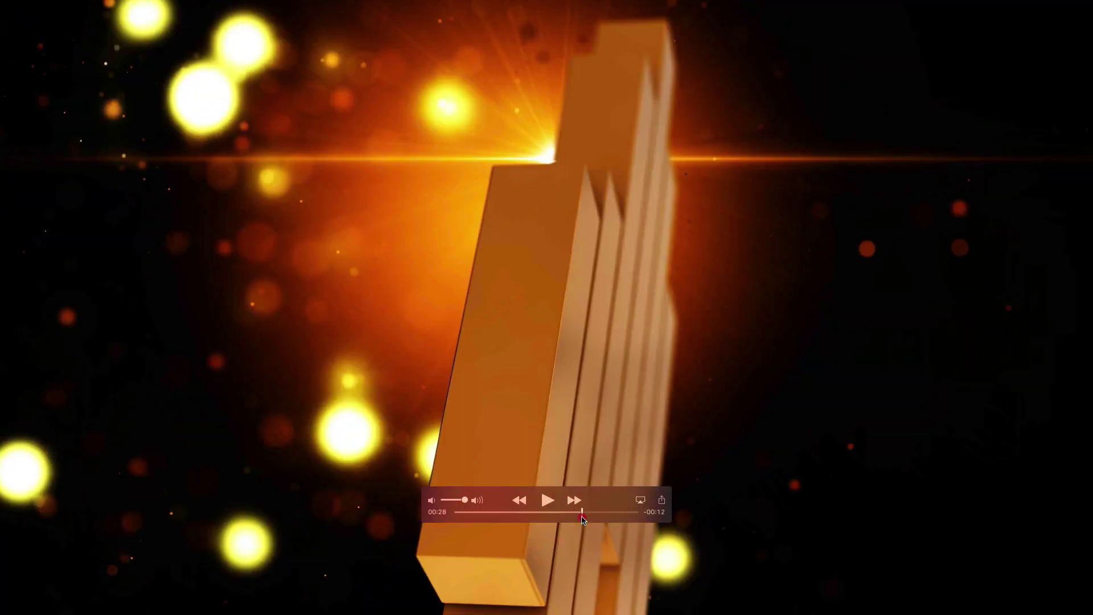
mouse_move(593, 521)
mouse_down()
mouse_move(482, 515)
mouse_move(580, 515)
mouse_up()
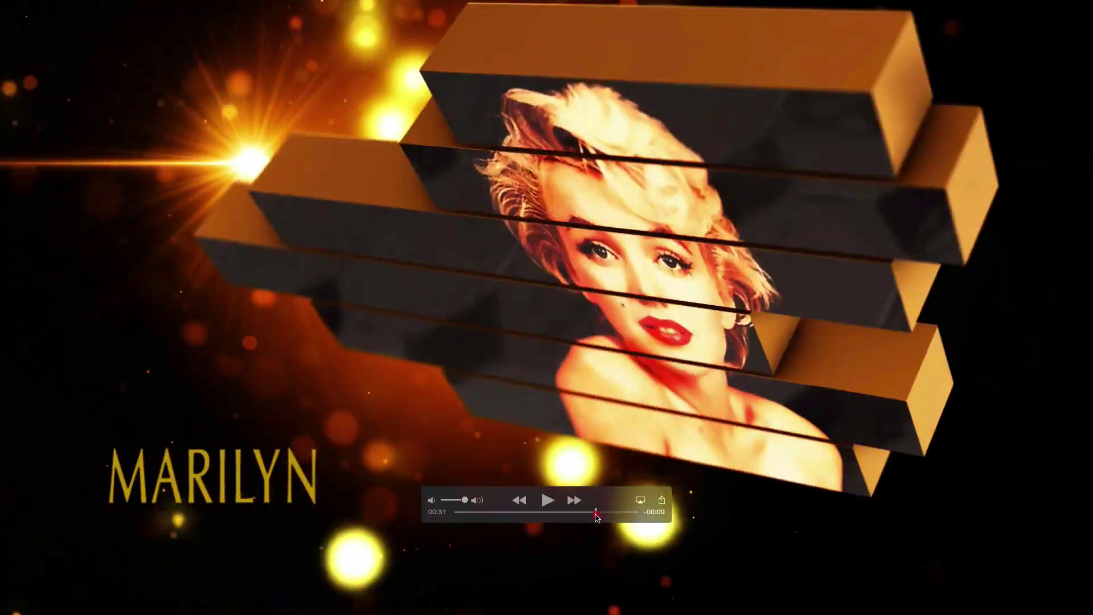
drag(580, 515, 605, 515)
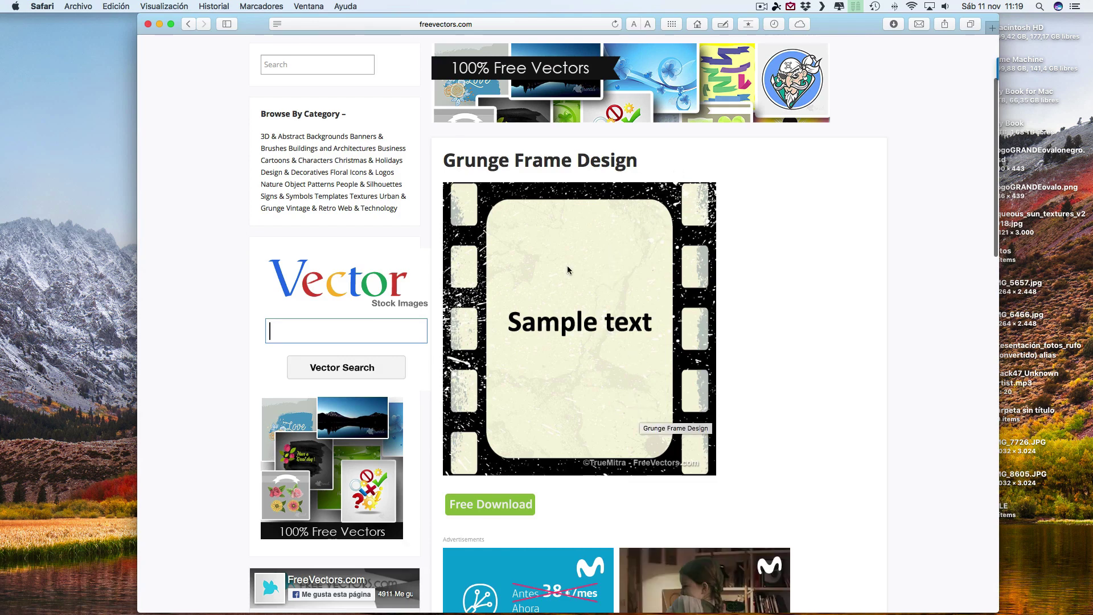
scroll(567, 267, up, 5)
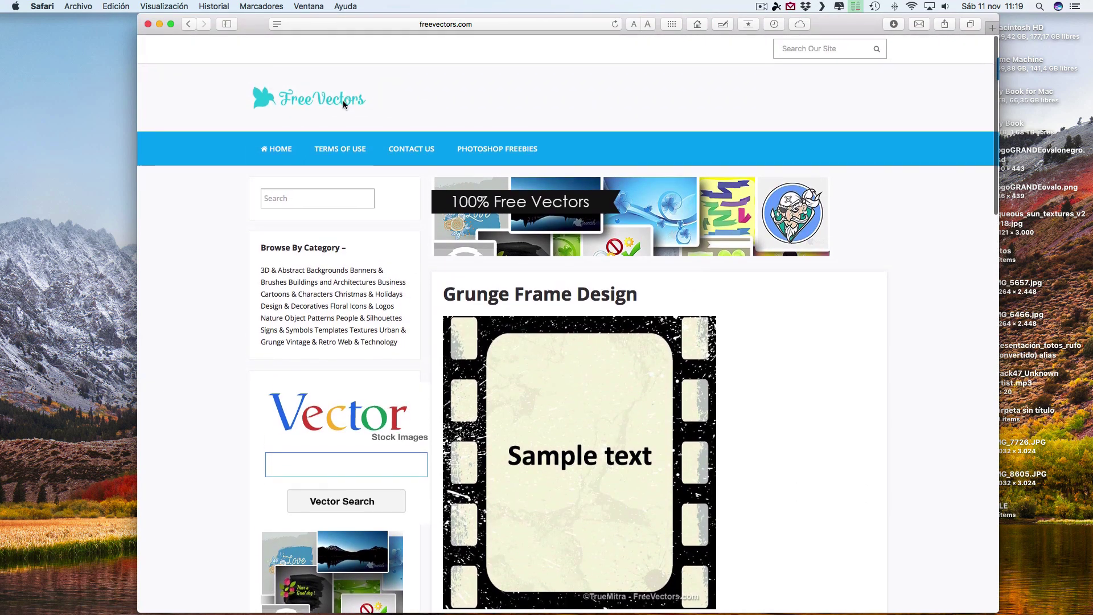
click(831, 47)
text(frame)
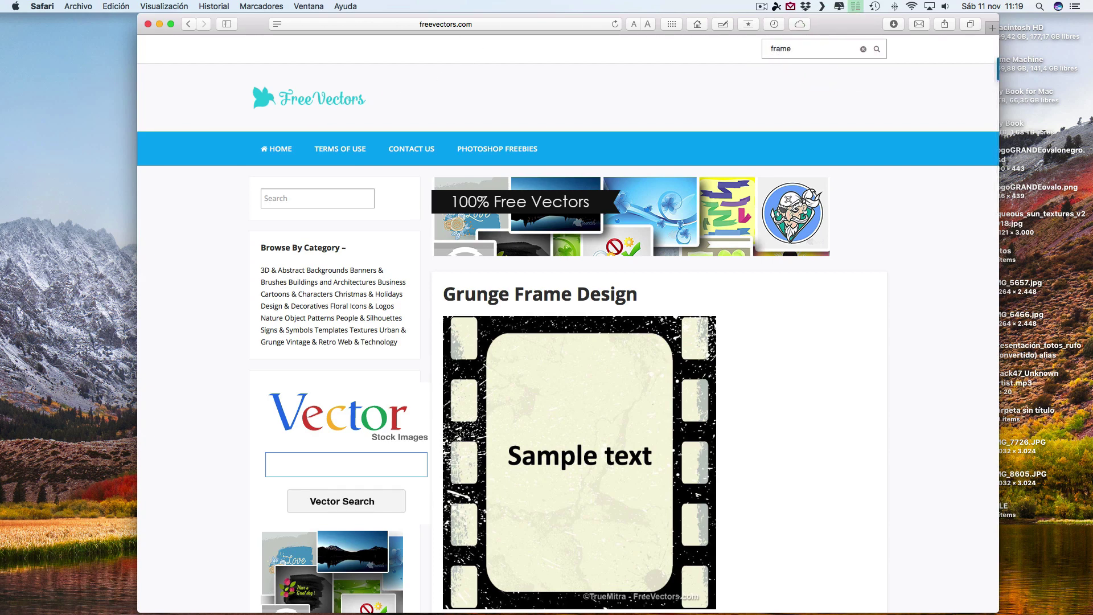
key(Return)
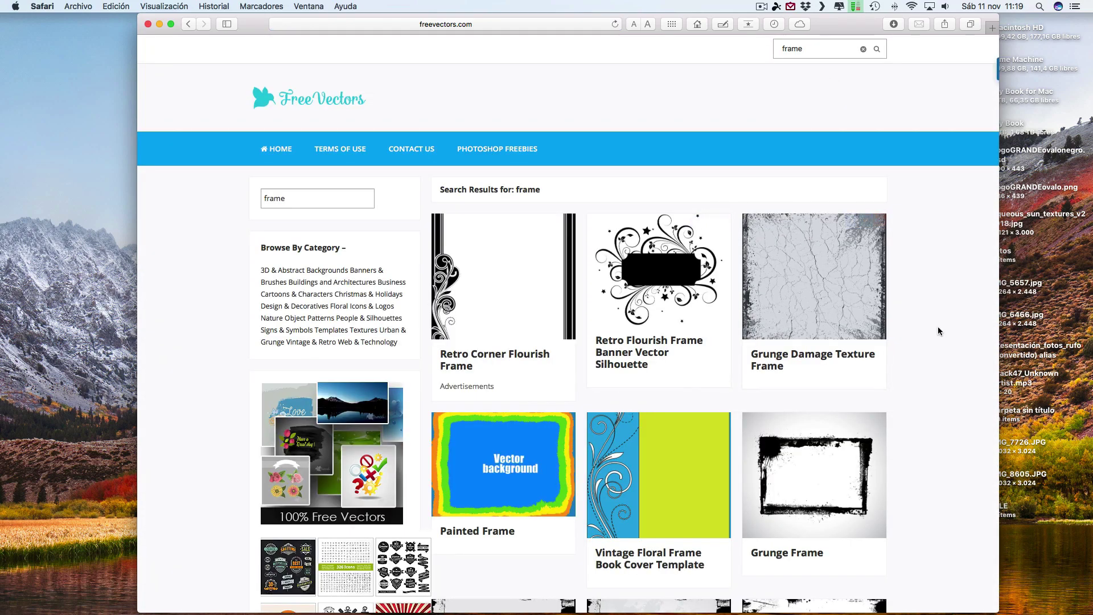
scroll(678, 379, down, 5)
scroll(678, 379, down, 8)
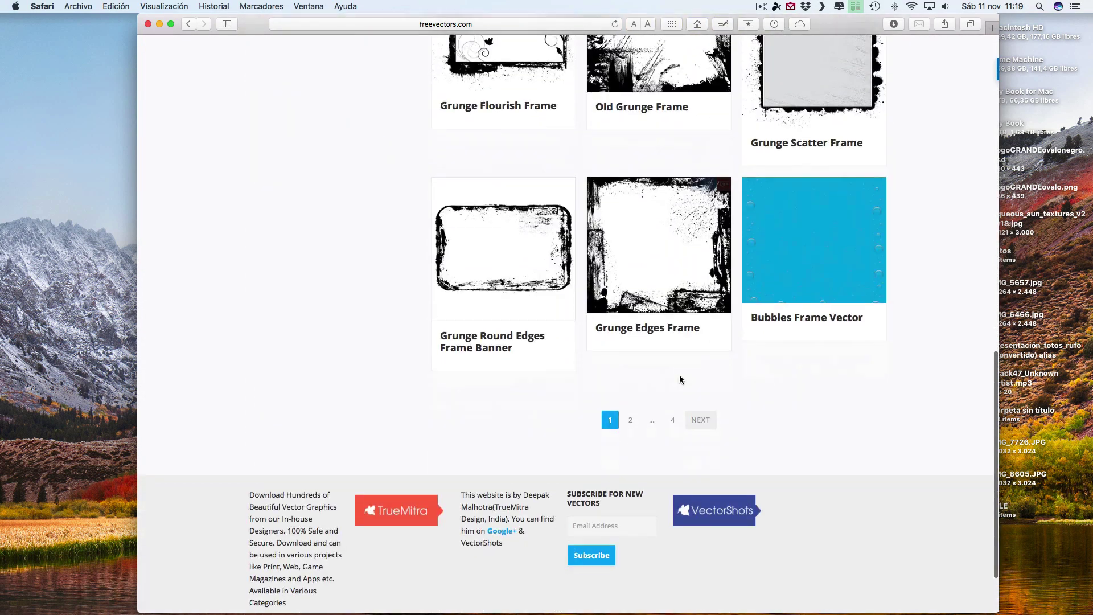
click(631, 343)
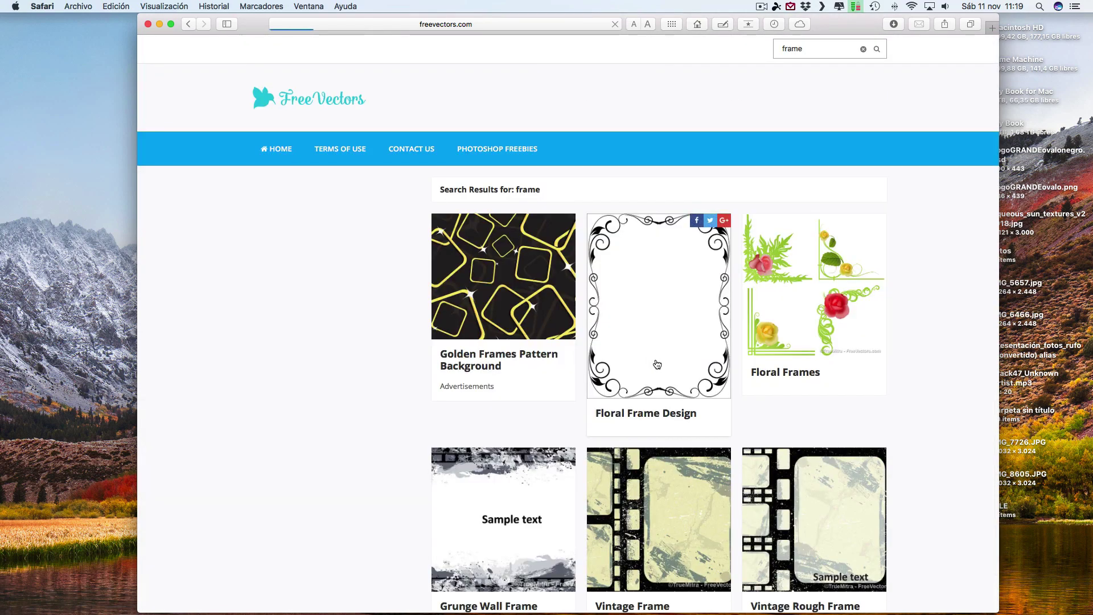
scroll(677, 385, down, 9)
scroll(677, 386, down, 6)
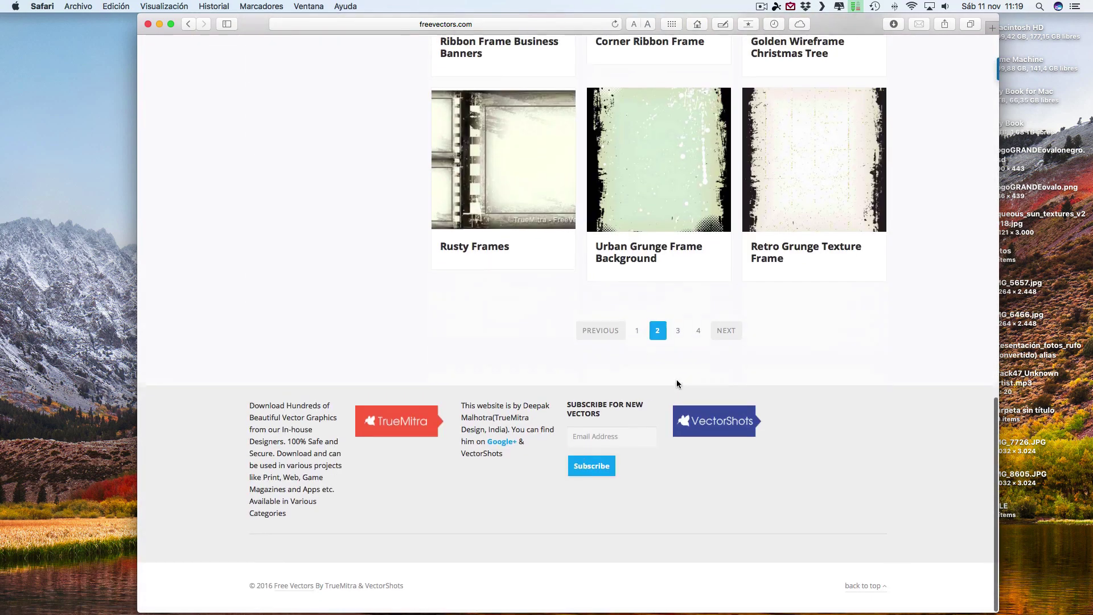
click(677, 333)
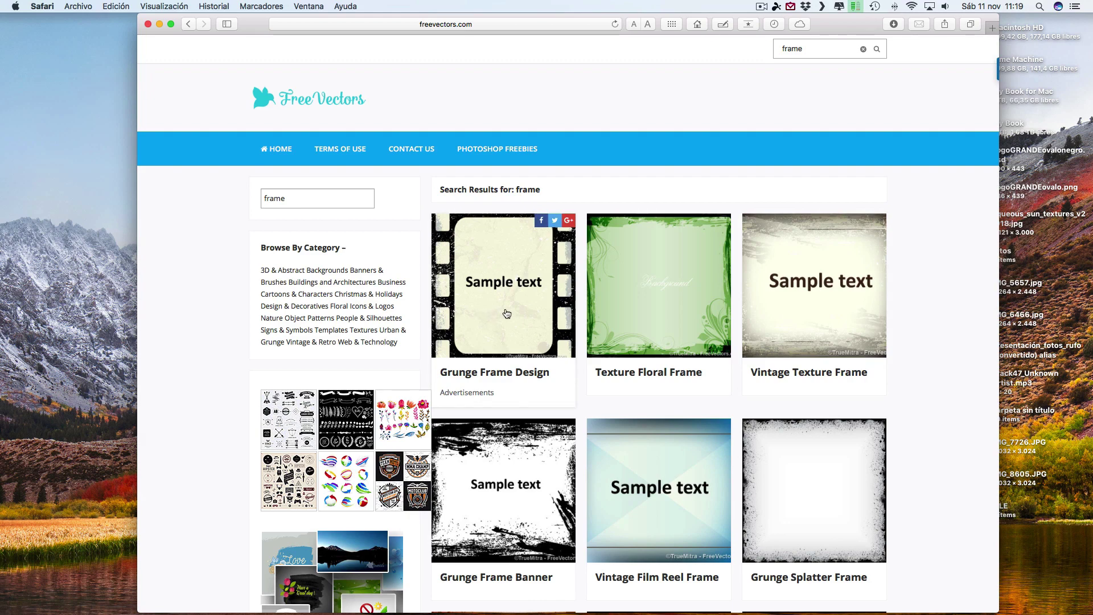
click(496, 314)
scroll(691, 320, down, 6)
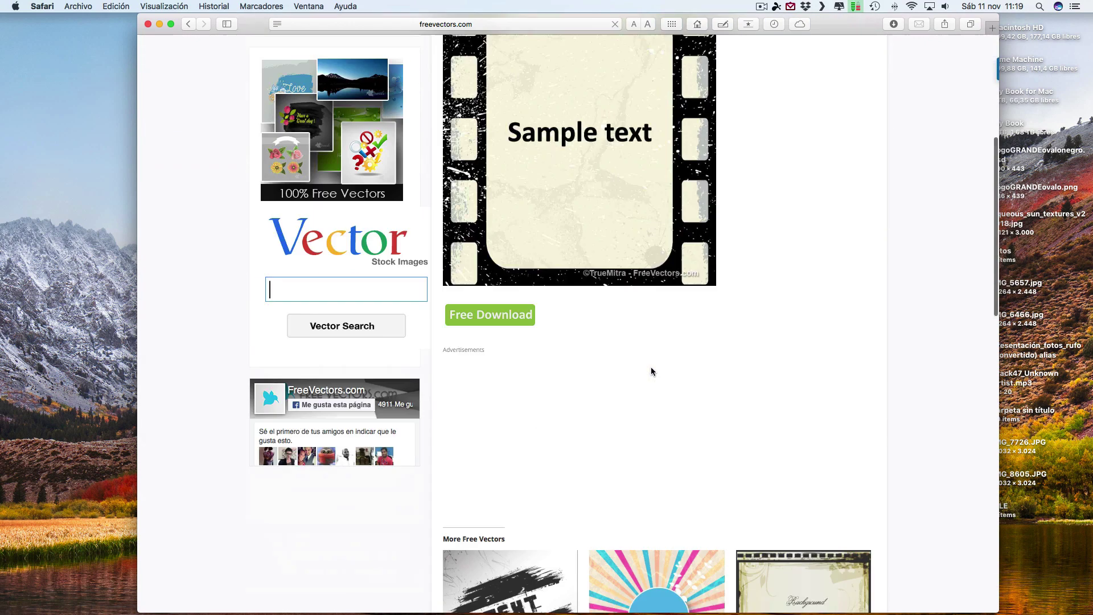
scroll(661, 292, up, 6)
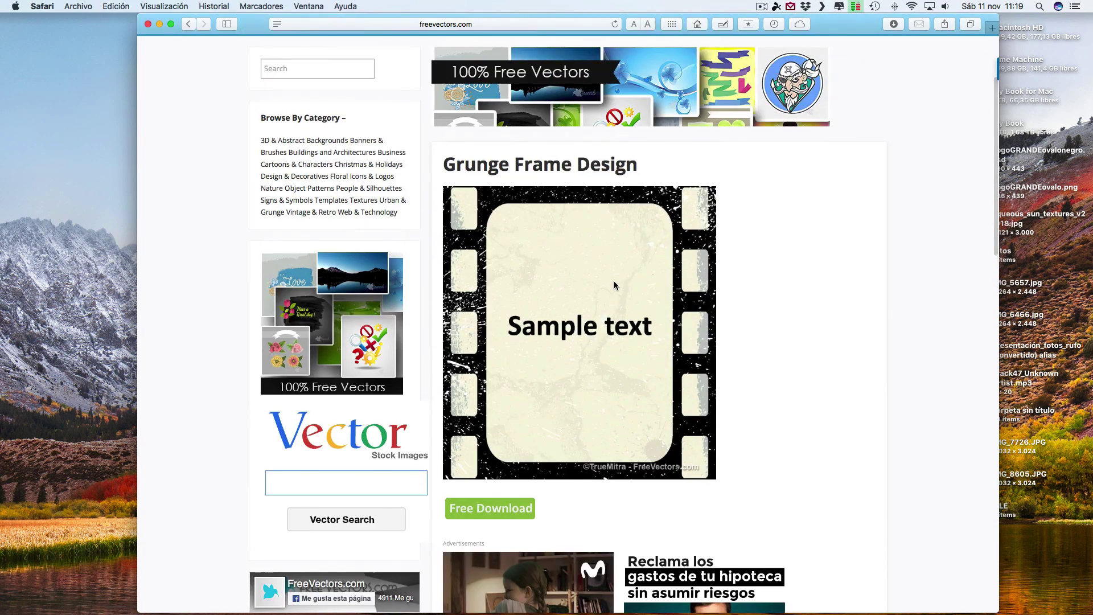
click(187, 23)
click(203, 24)
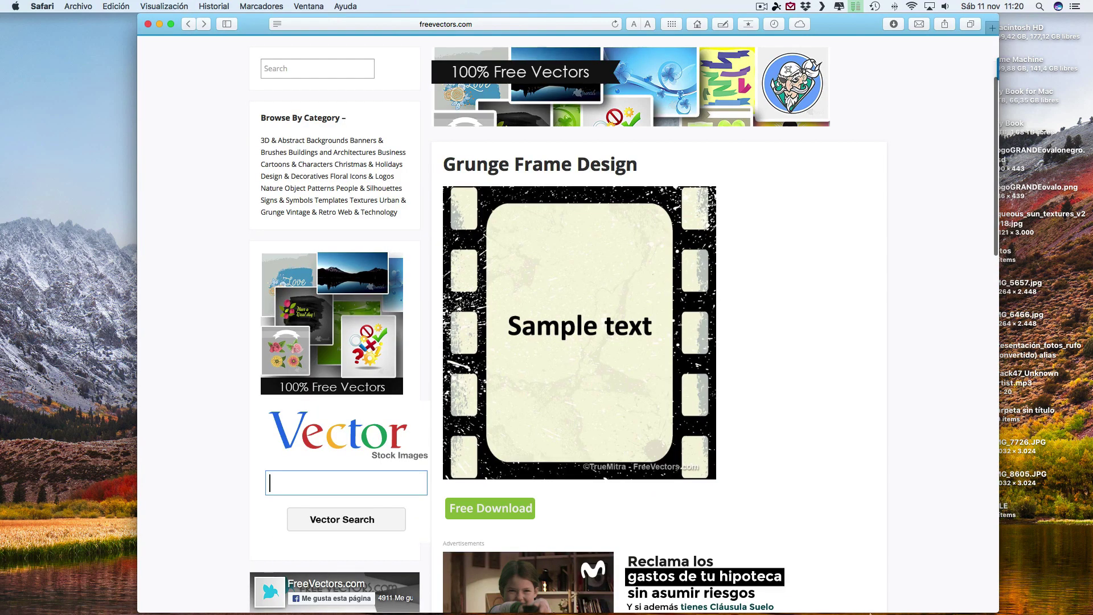
mouse_move(945, 604)
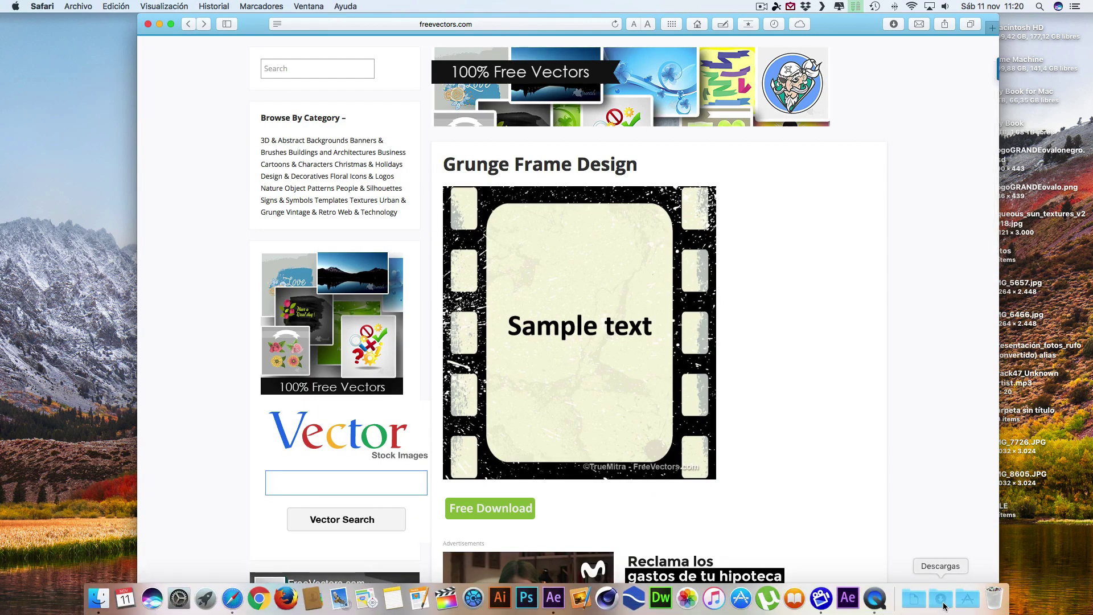
Step: Open 9.ai from the Grunge Frame Design download without a colour profile and direct-select the black film strip
click(942, 600)
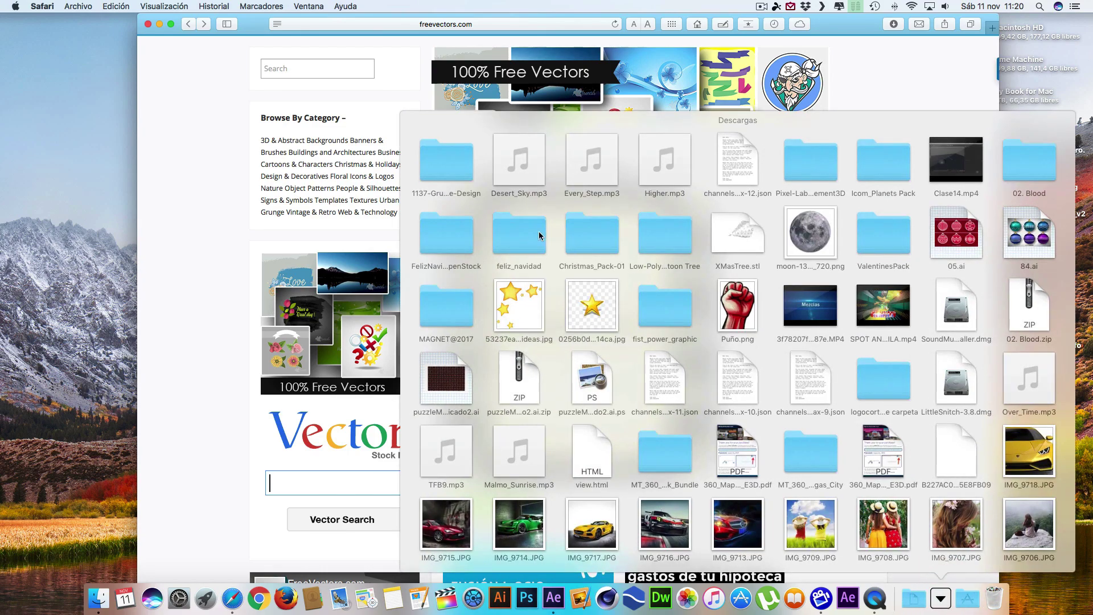
click(445, 162)
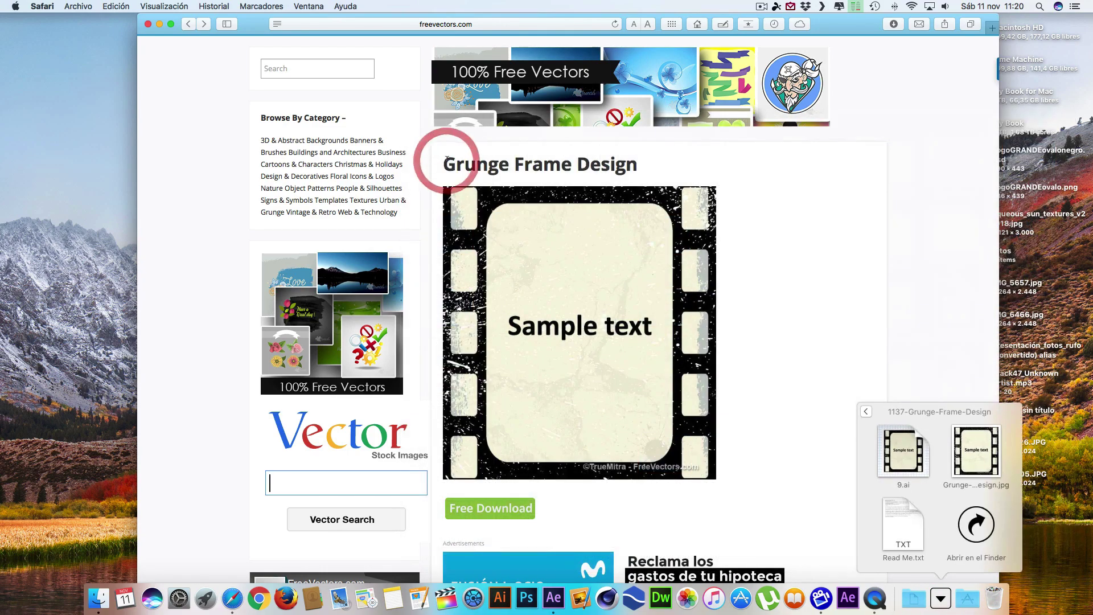
click(909, 453)
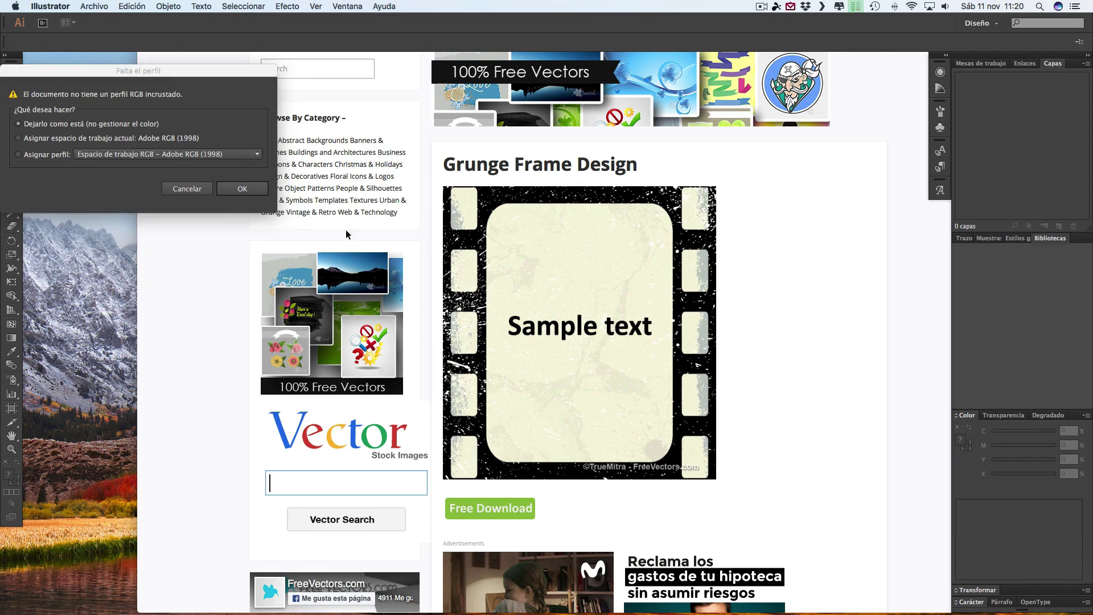
click(235, 188)
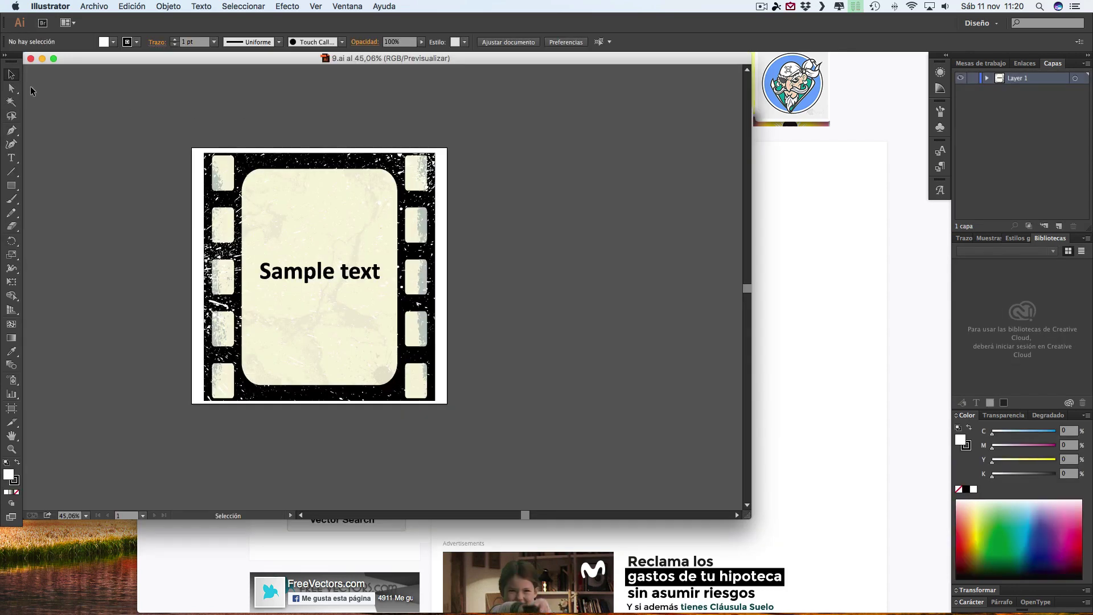
click(11, 88)
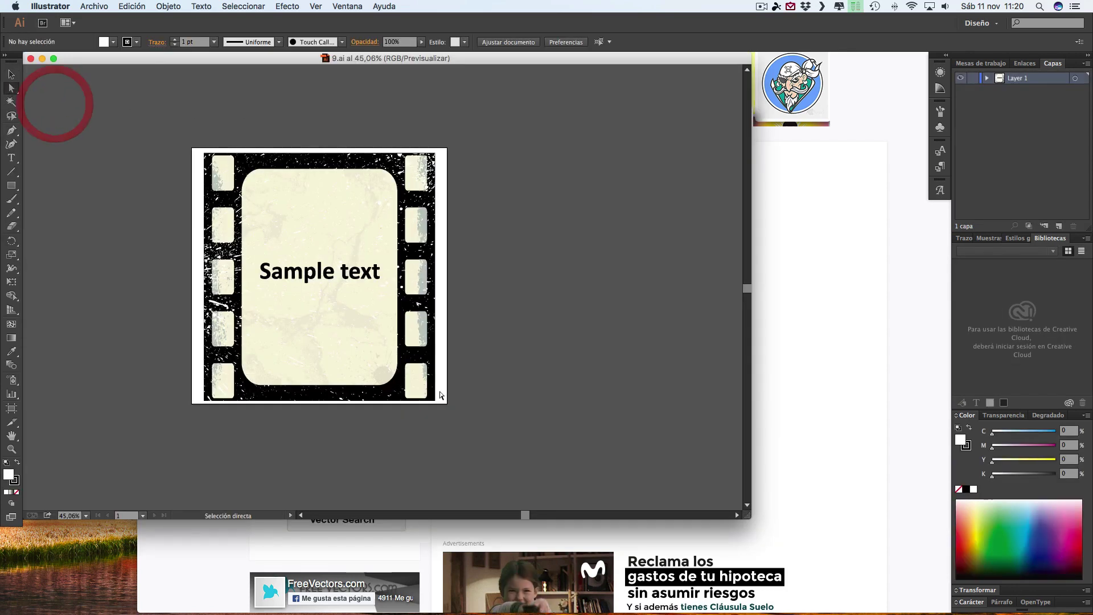
click(401, 382)
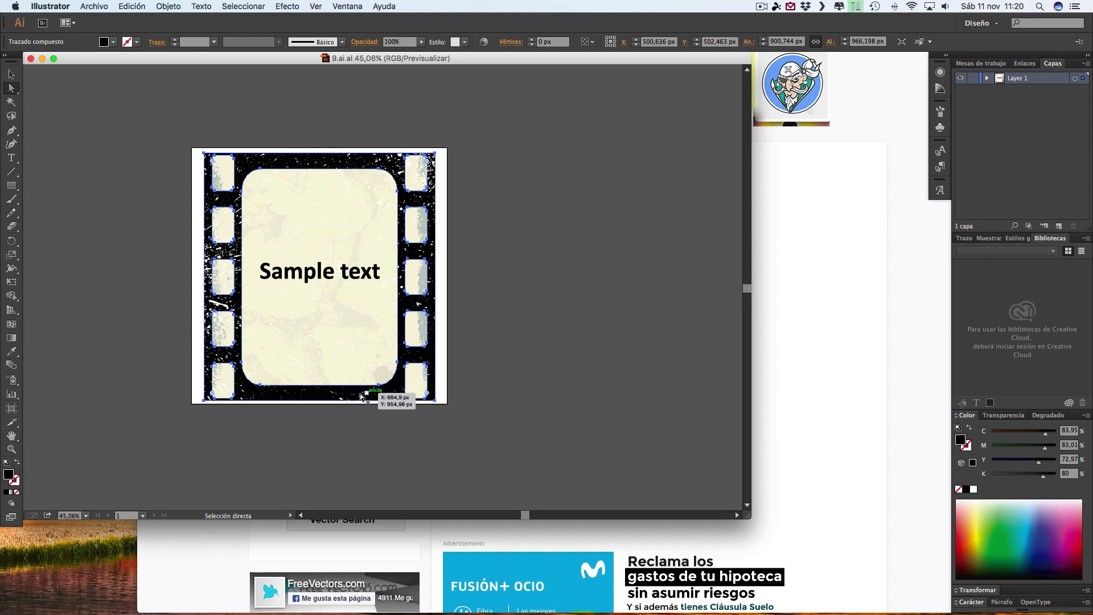
Step: Copy the black film-strip shape from 9.ai
click(131, 7)
click(137, 61)
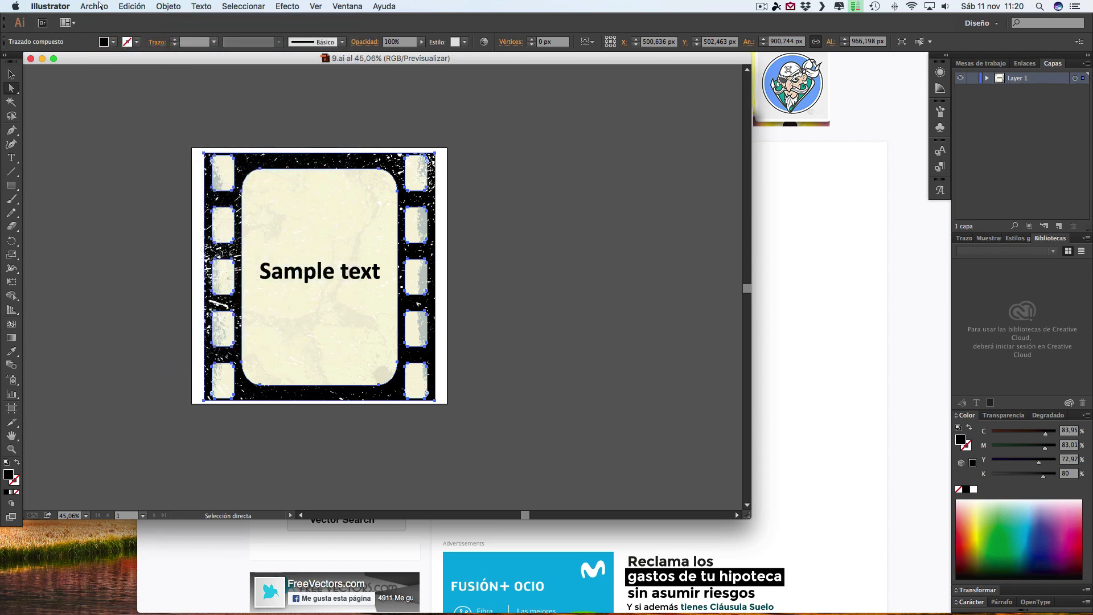
click(94, 6)
click(733, 308)
Step: Create a new 800 × 800 pt document and paste the film strip into it
key(super+n)
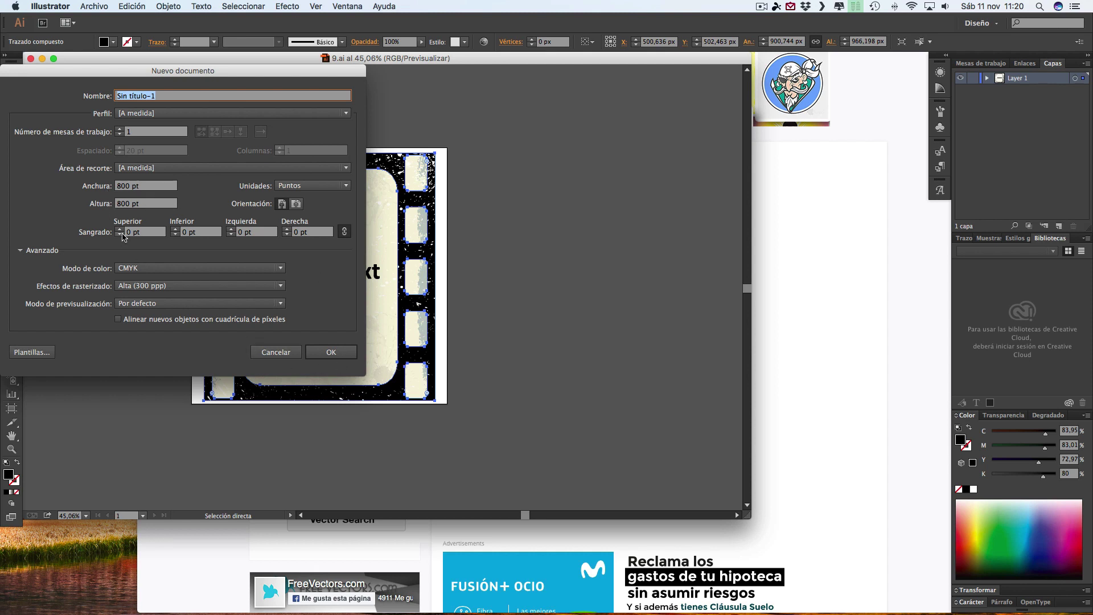
click(330, 353)
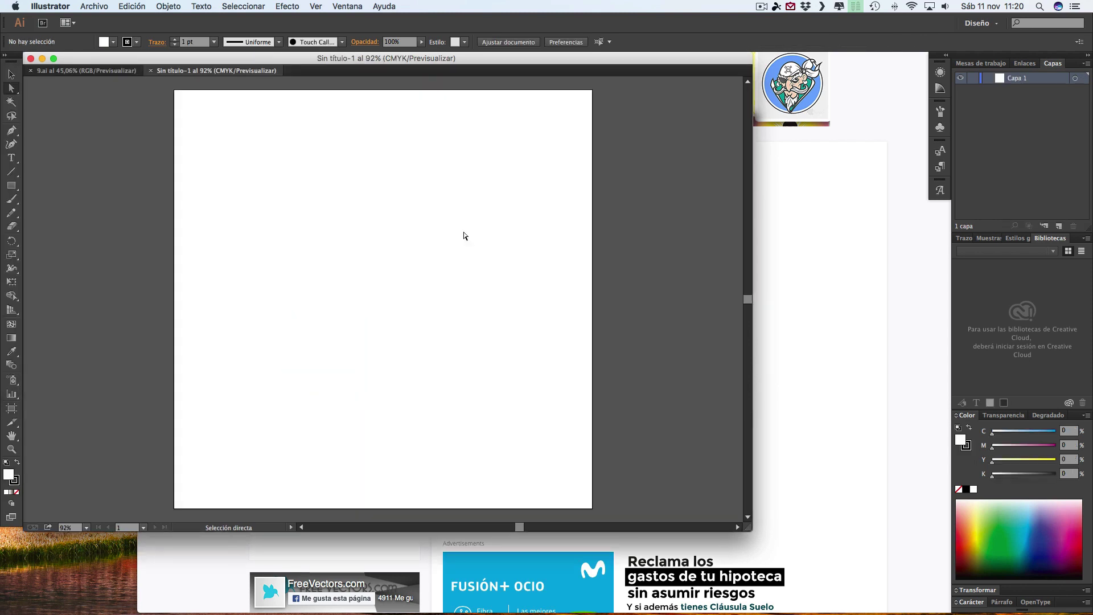
click(122, 13)
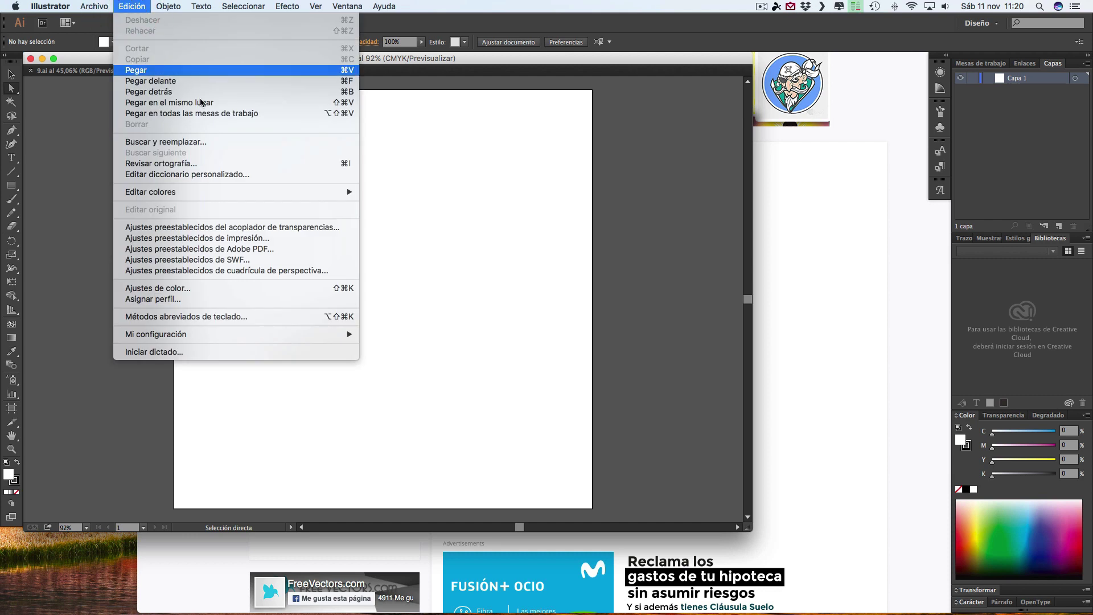
click(131, 72)
Step: Scale the pasted film strip down to about 332 × 356 pt
click(11, 74)
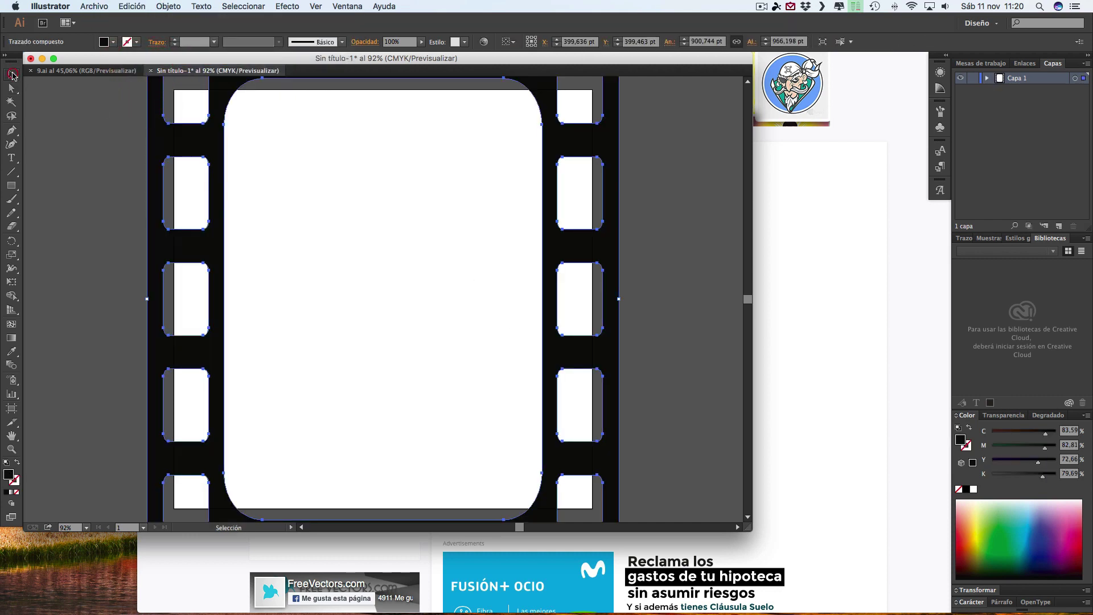
scroll(470, 279, down, 2)
scroll(470, 278, down, 2)
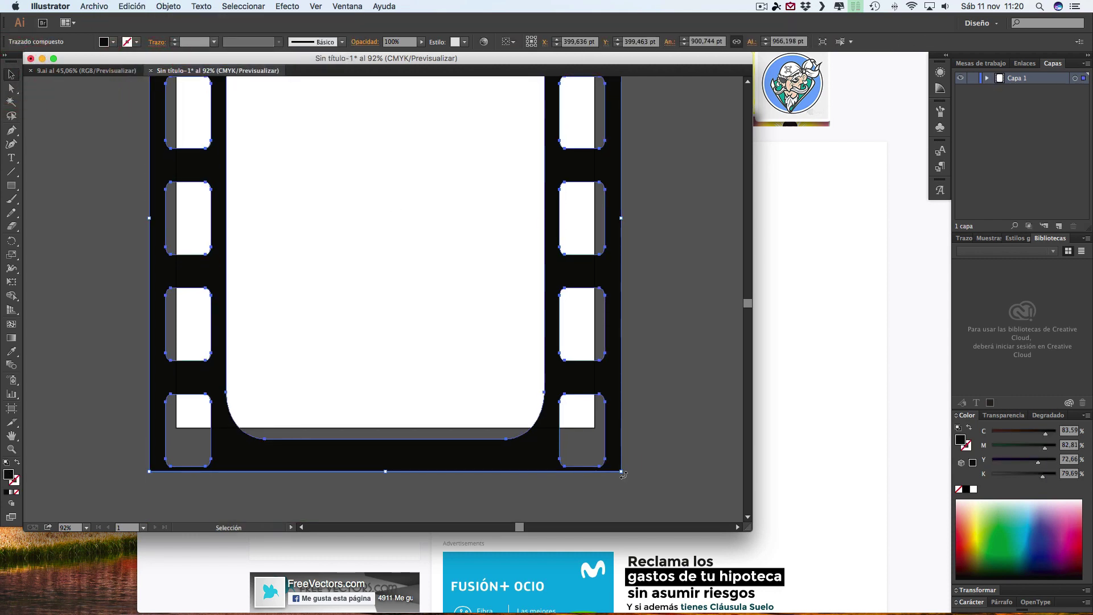
drag(619, 470, 413, 239)
scroll(449, 250, up, 4)
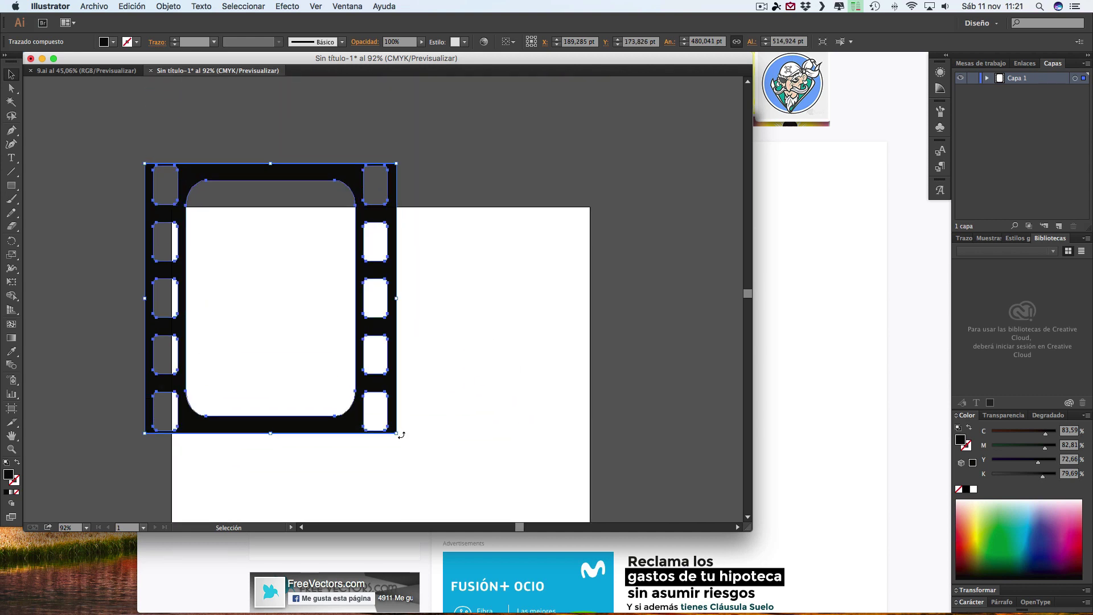
drag(396, 434, 318, 349)
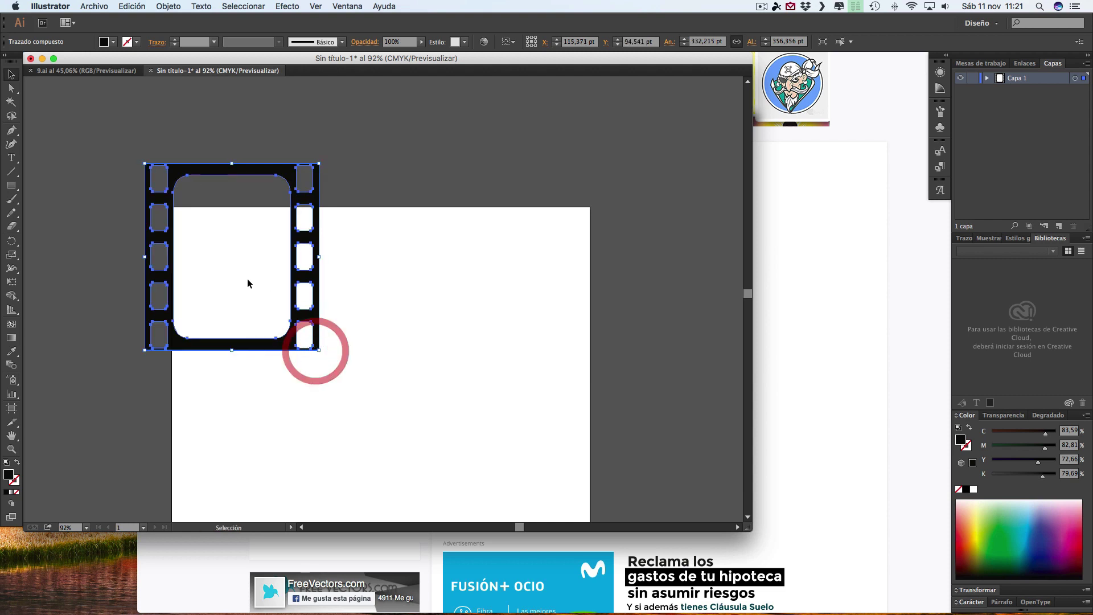
click(250, 262)
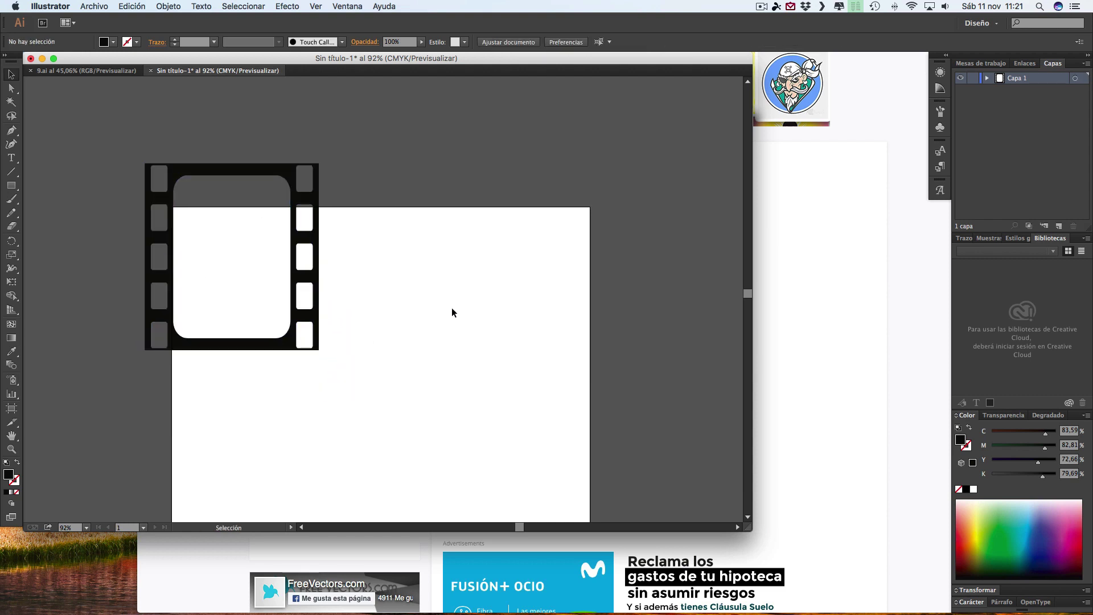
Step: Place the strip at the artboard's top-left corner (X 1 pt, Y 0 pt) and direct-select its inner path
scroll(452, 308, down, 2)
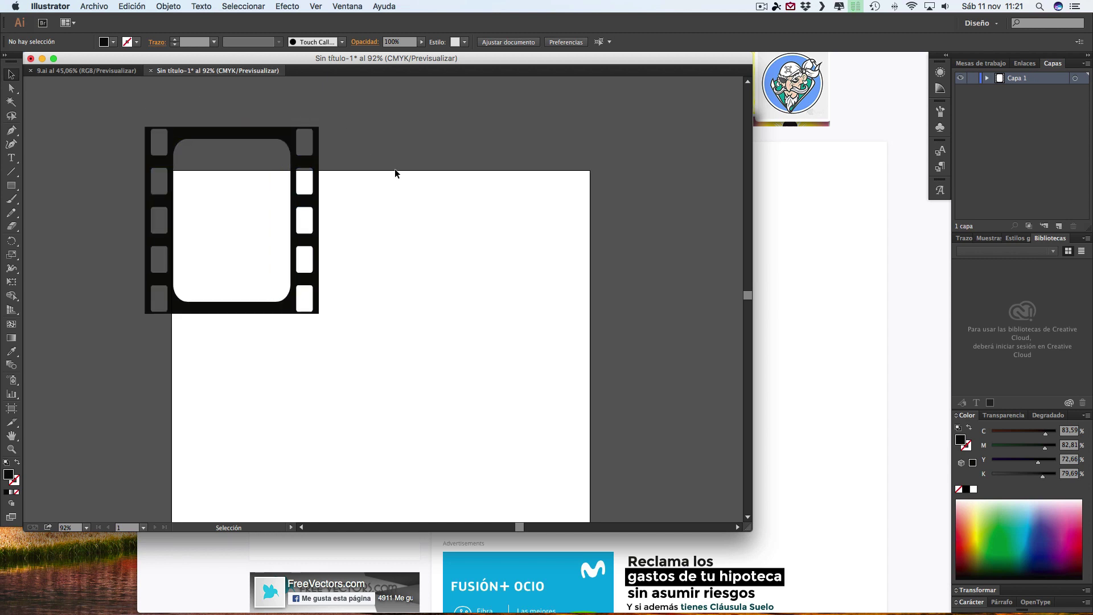
mouse_move(280, 309)
mouse_down()
mouse_move(217, 277)
mouse_move(218, 262)
mouse_up()
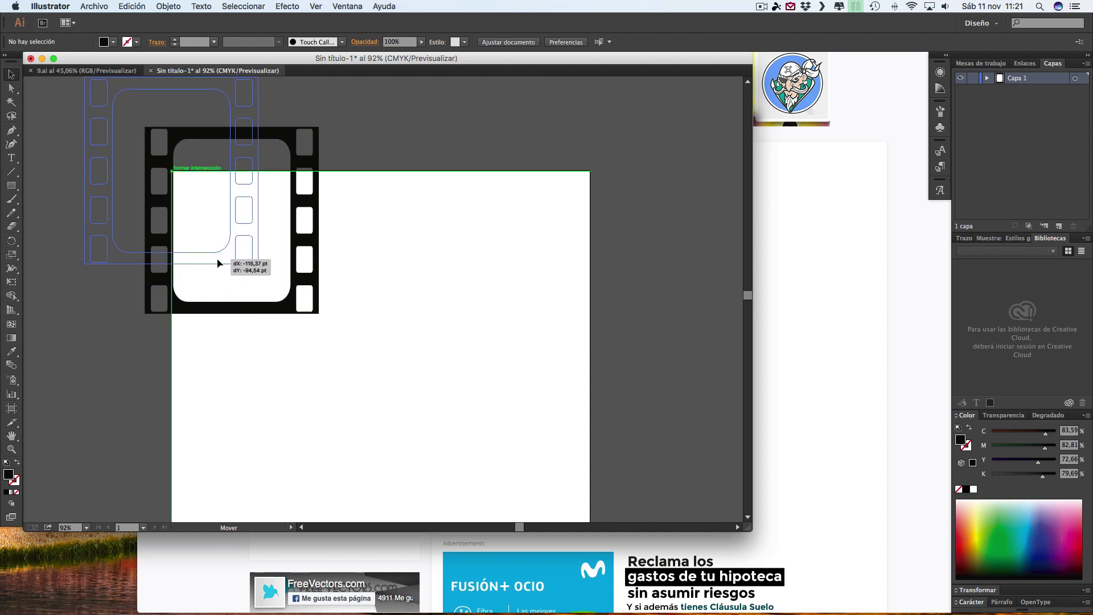
drag(218, 263, 217, 262)
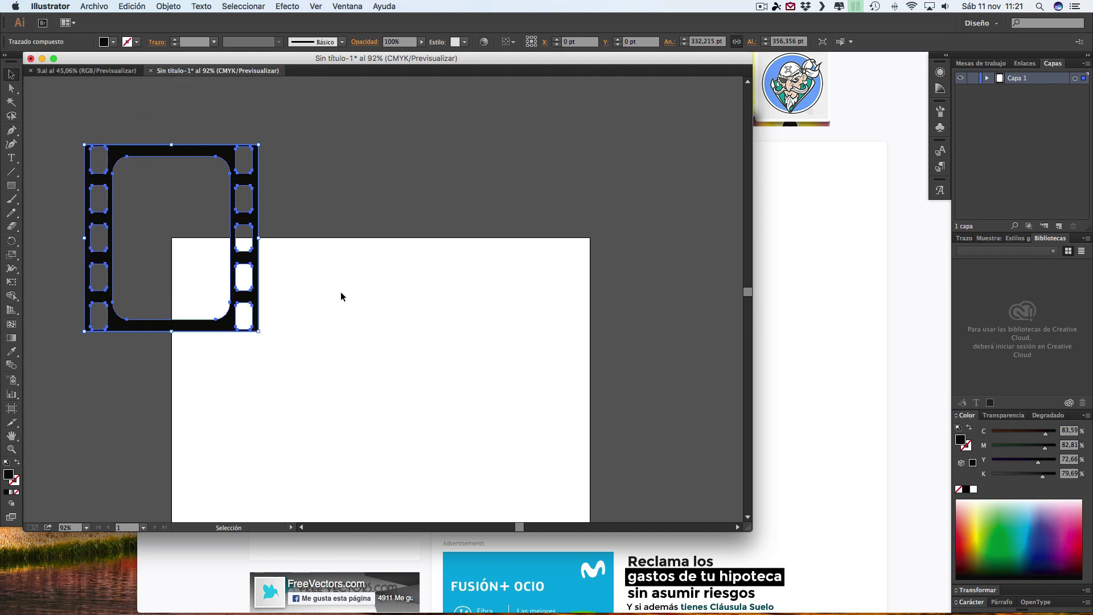
scroll(341, 292, down, 3)
scroll(340, 292, left, 2)
scroll(398, 371, up, 4)
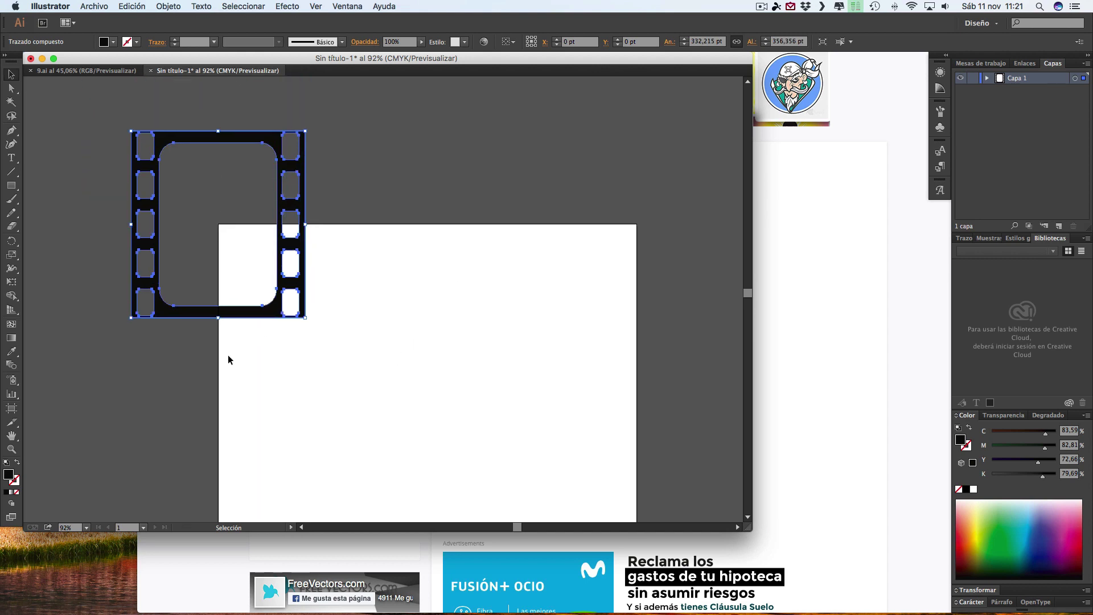
key(Right)
key(Down)
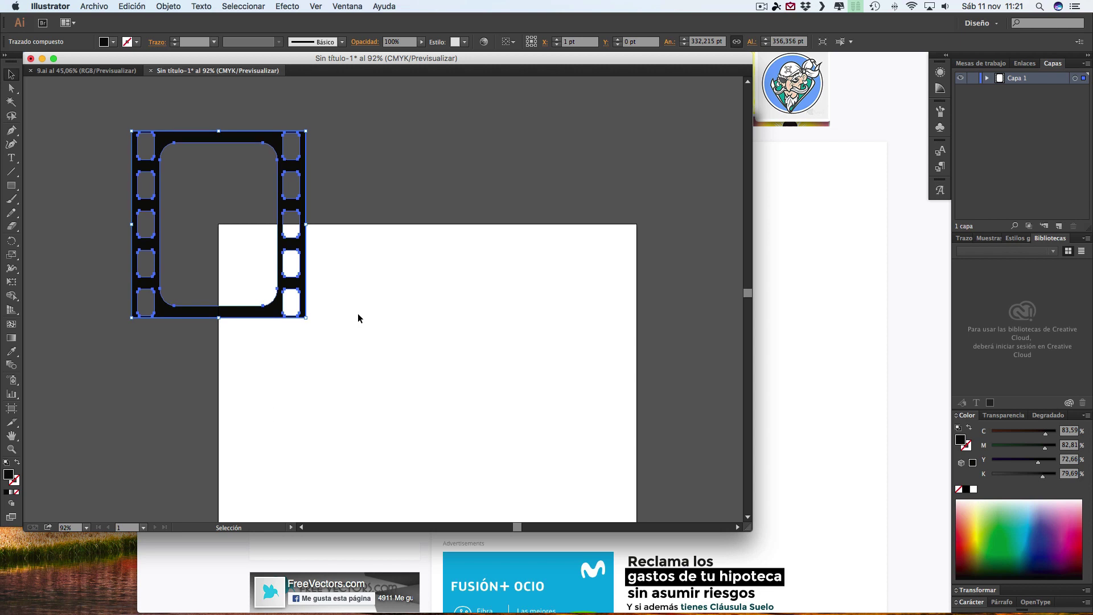
click(387, 293)
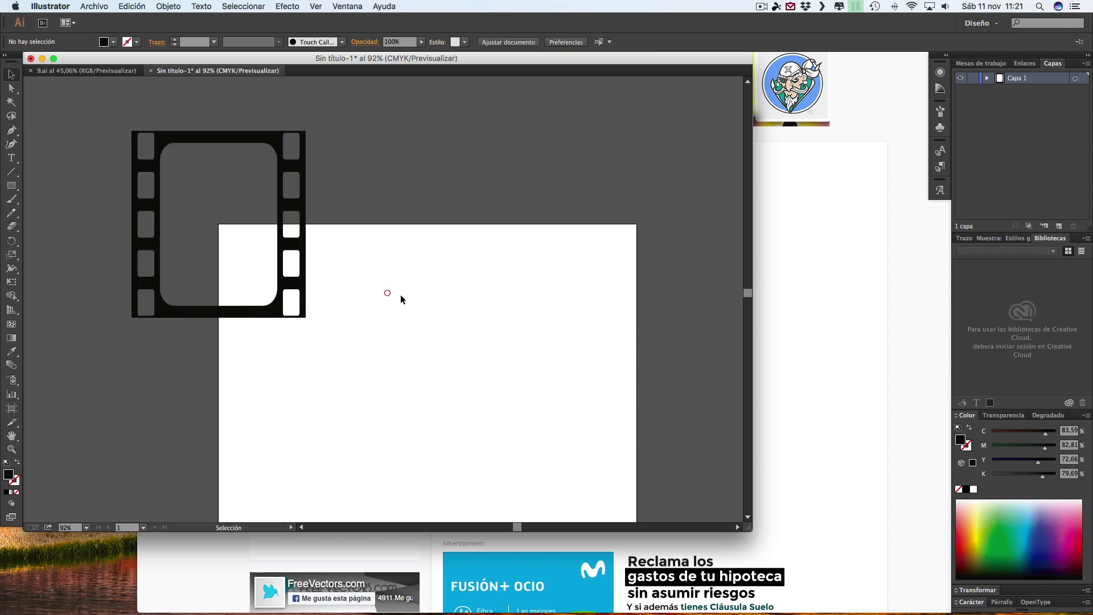
click(11, 89)
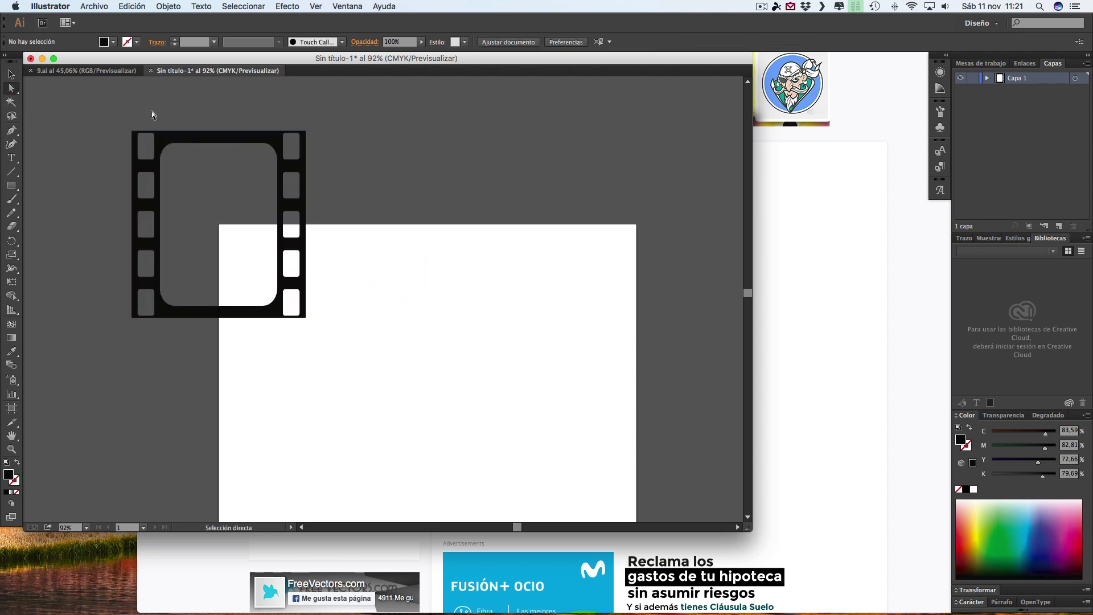
click(208, 144)
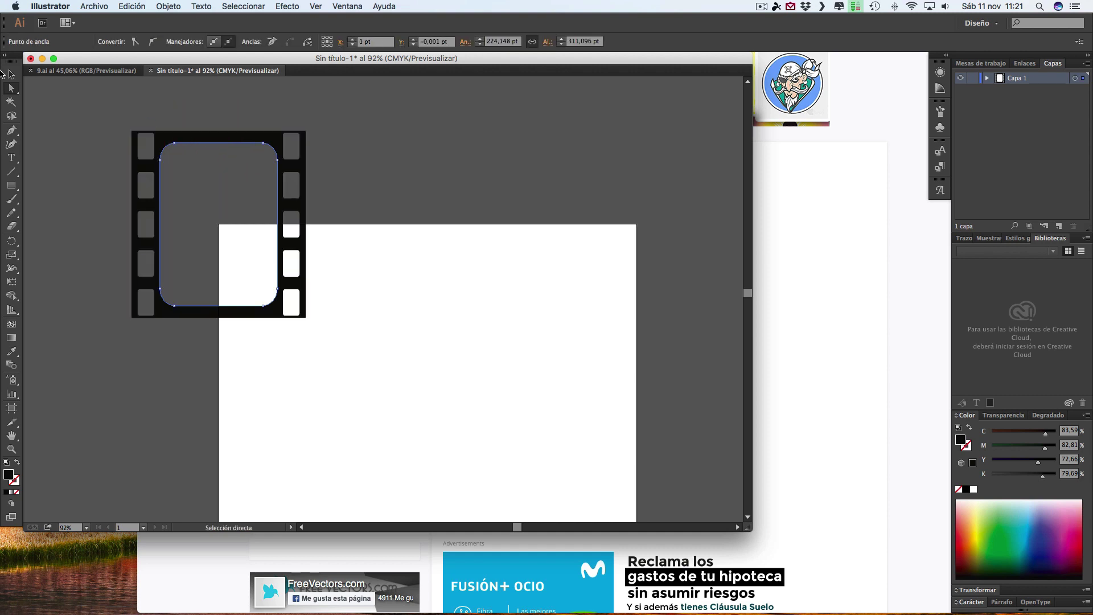
Step: Drag the inner rounded-rectangle's anchors together until the central window collapses, leaving only sprocket holes
click(197, 146)
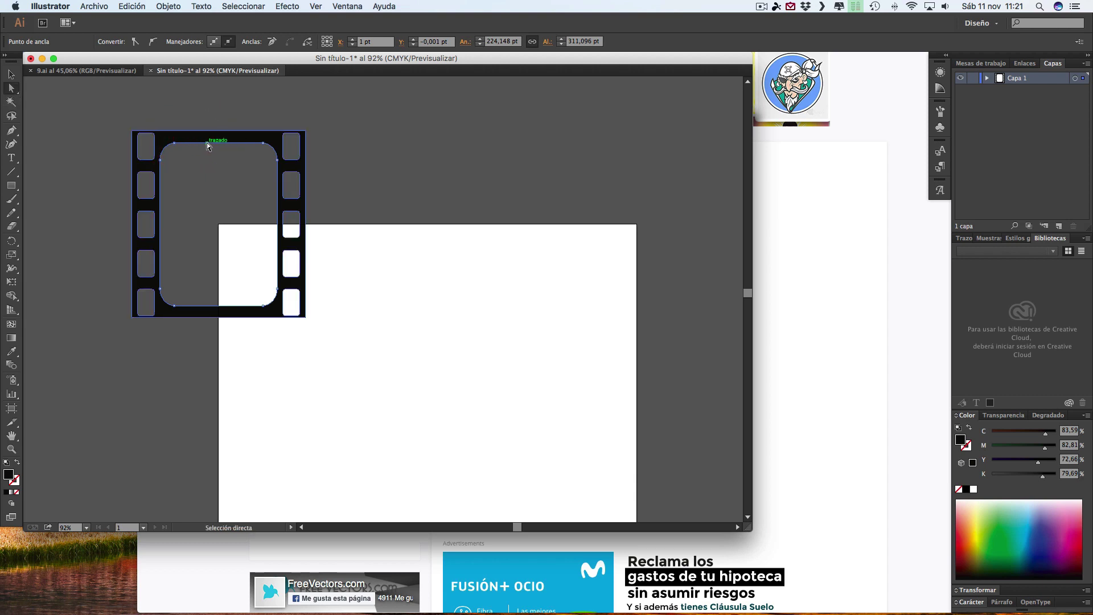
click(207, 144)
click(174, 143)
mouse_move(173, 144)
mouse_down()
mouse_move(160, 159)
mouse_move(159, 289)
mouse_move(175, 307)
mouse_move(275, 289)
mouse_move(278, 163)
mouse_up()
click(174, 306)
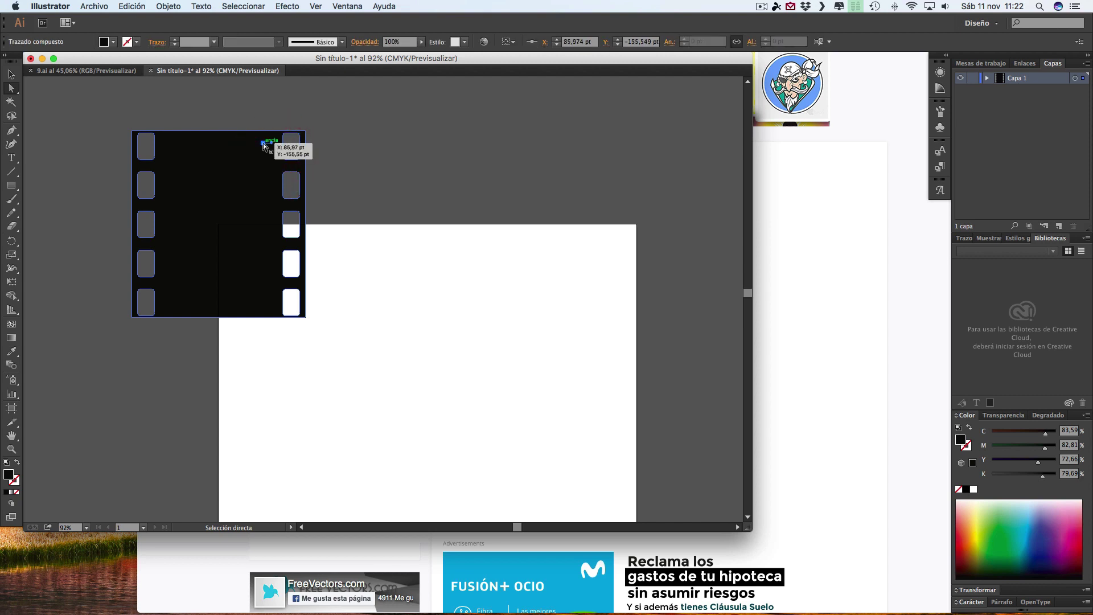
drag(278, 163, 262, 143)
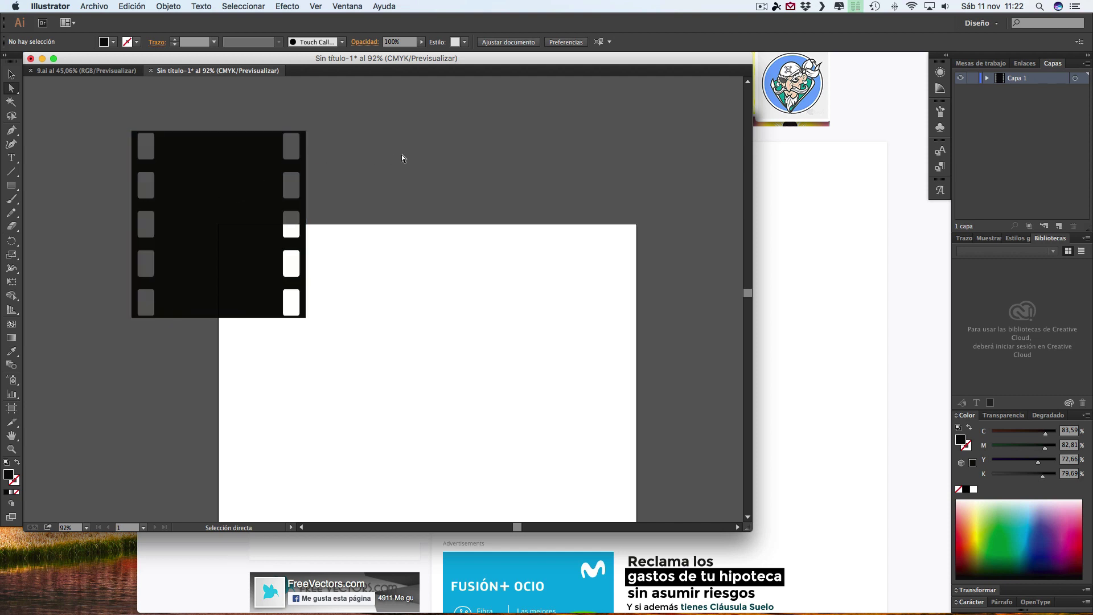
Step: Save the document as peliculafotografica.ai with Illustrator 8 compatibility, accepting the legacy-format warning
click(94, 7)
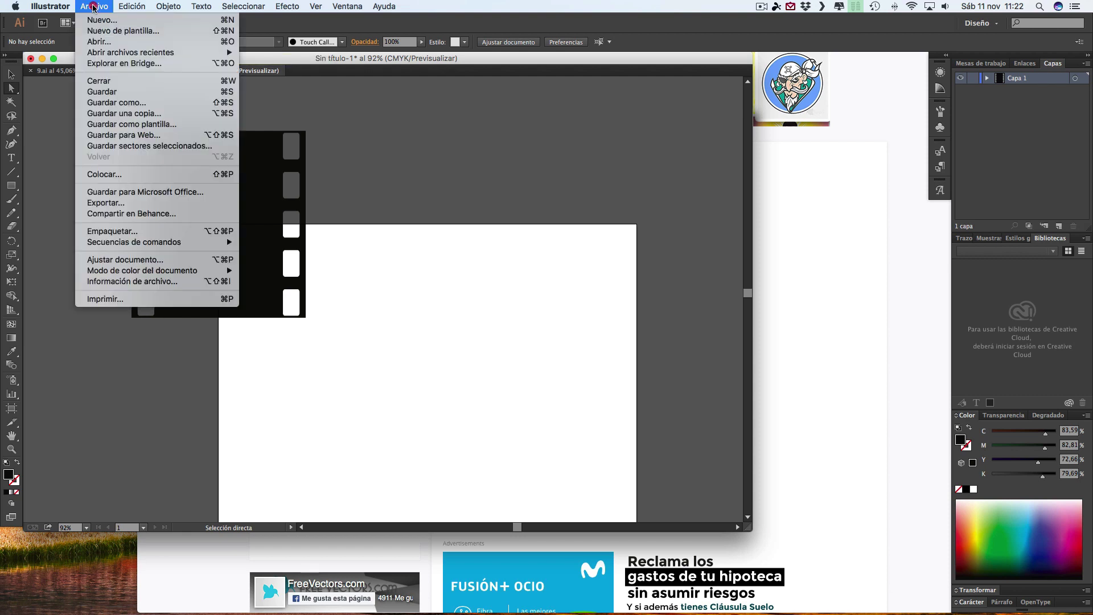
click(106, 99)
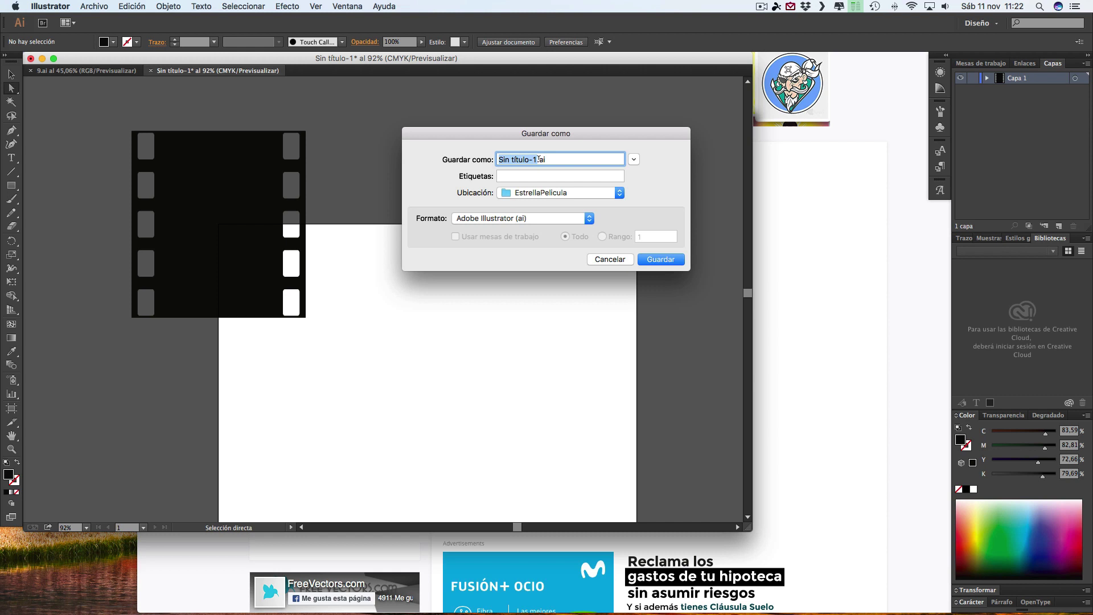
click(432, 159)
text(peliculafotografica)
click(661, 260)
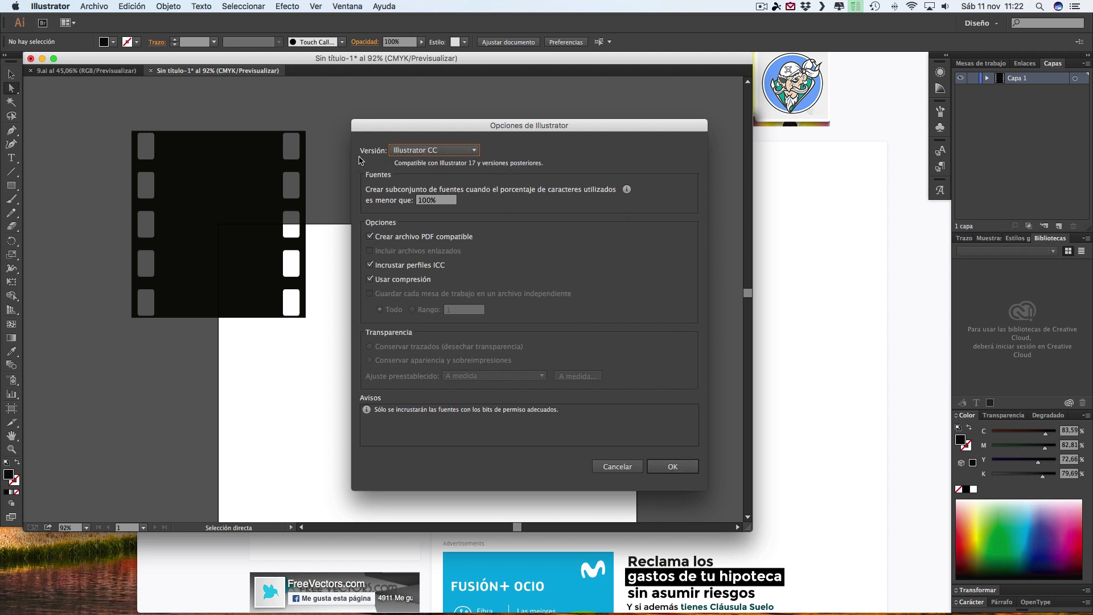
click(475, 152)
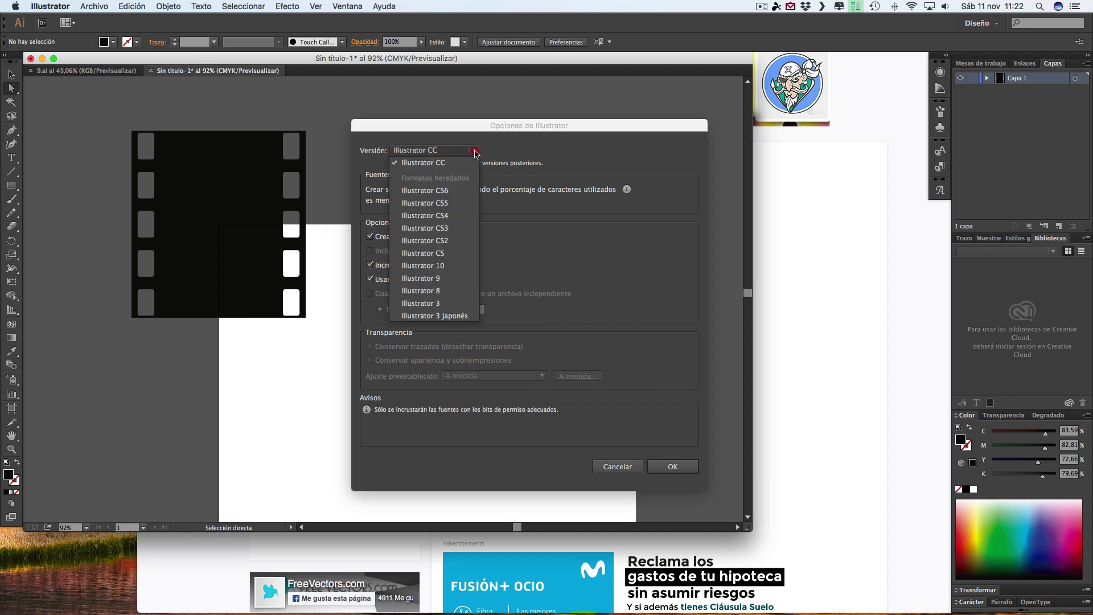
click(420, 290)
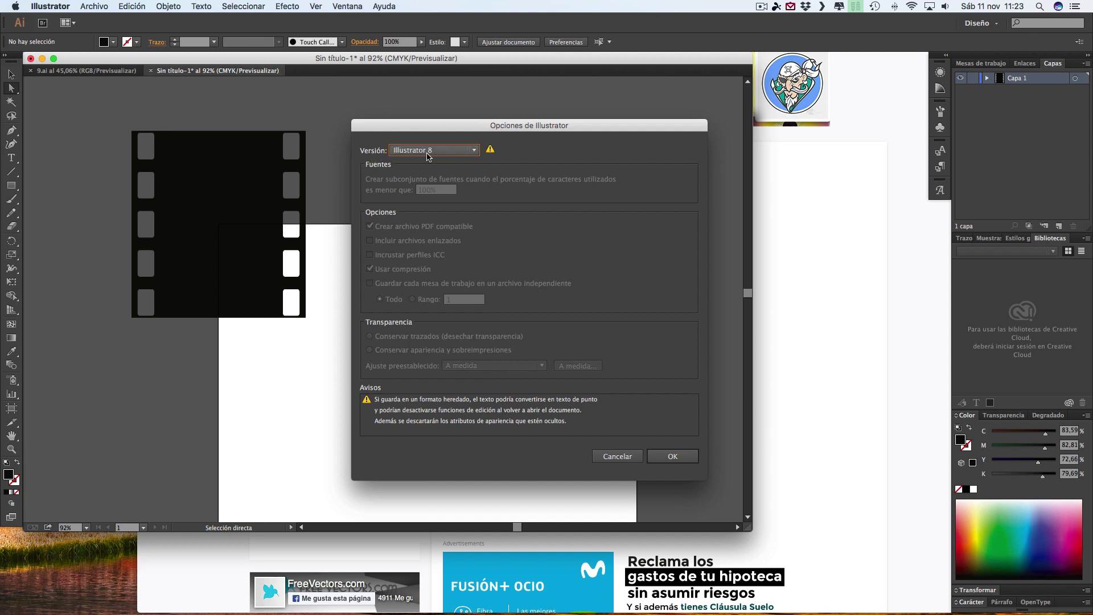
click(672, 456)
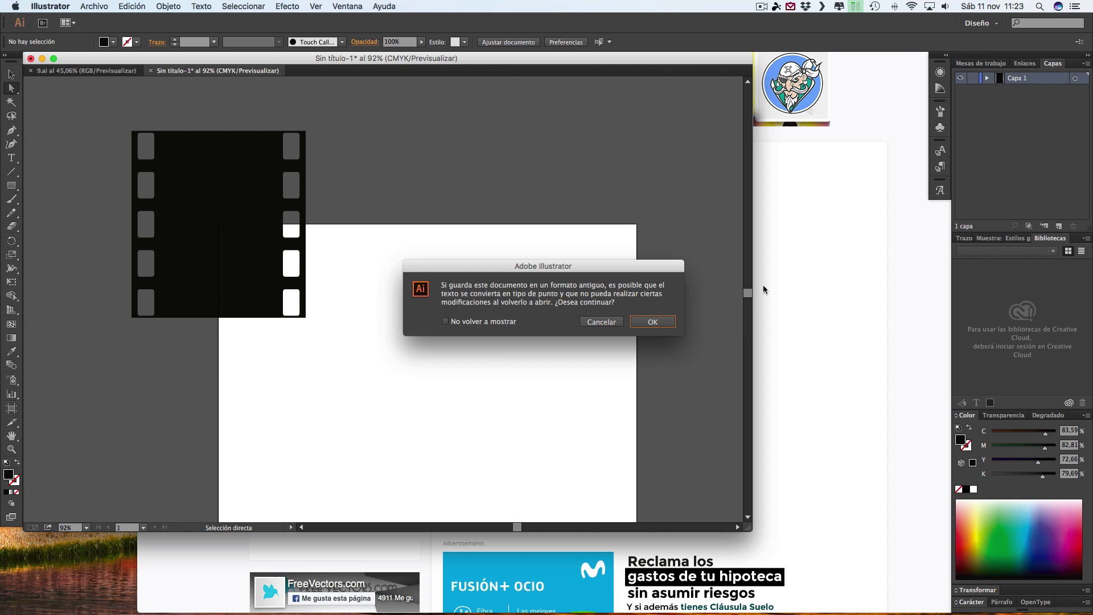
click(653, 322)
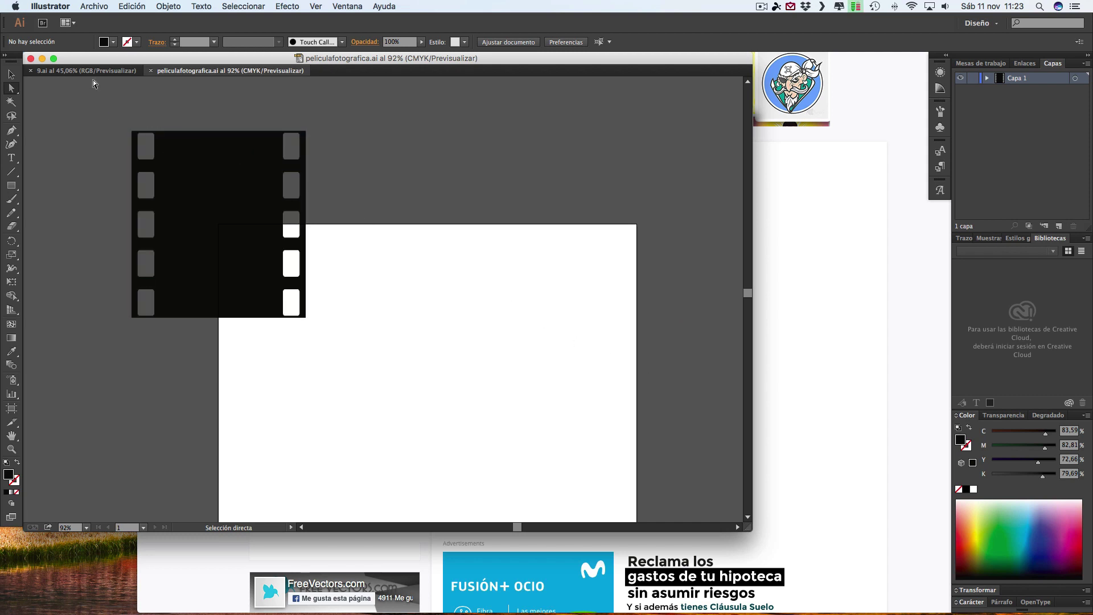
Step: Quit Illustrator, clearing the clipboard, and launch Cinema 4D
click(91, 6)
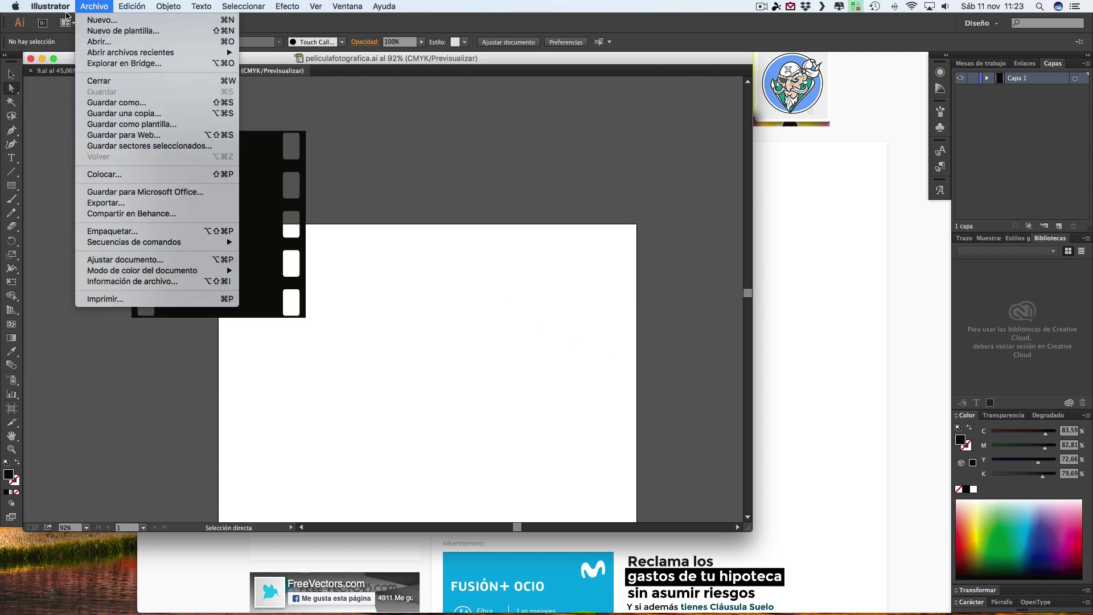
mouse_move(50, 5)
click(66, 130)
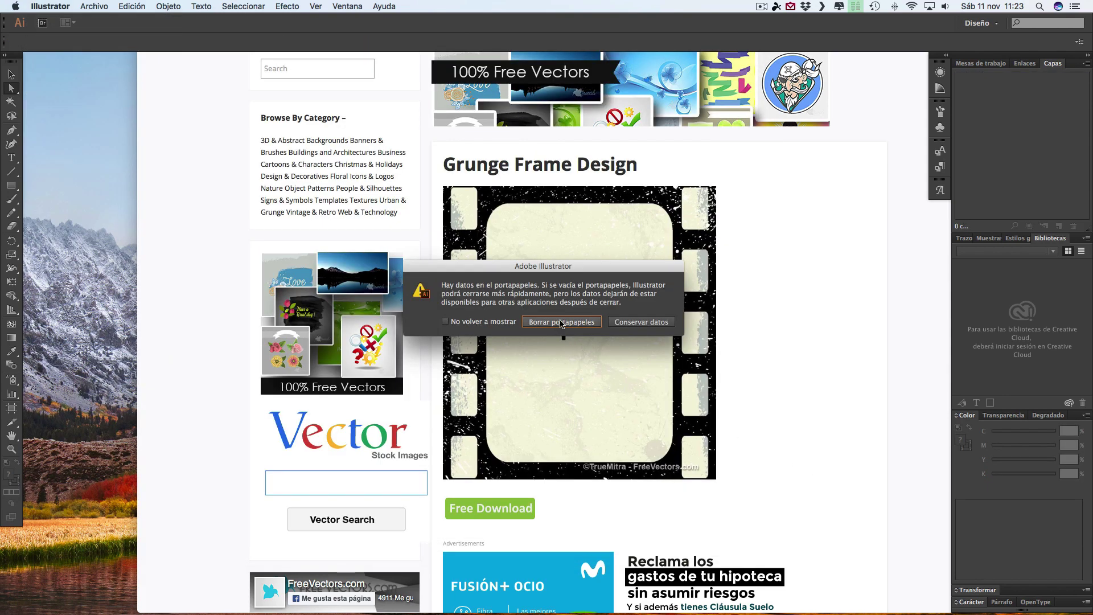
click(559, 322)
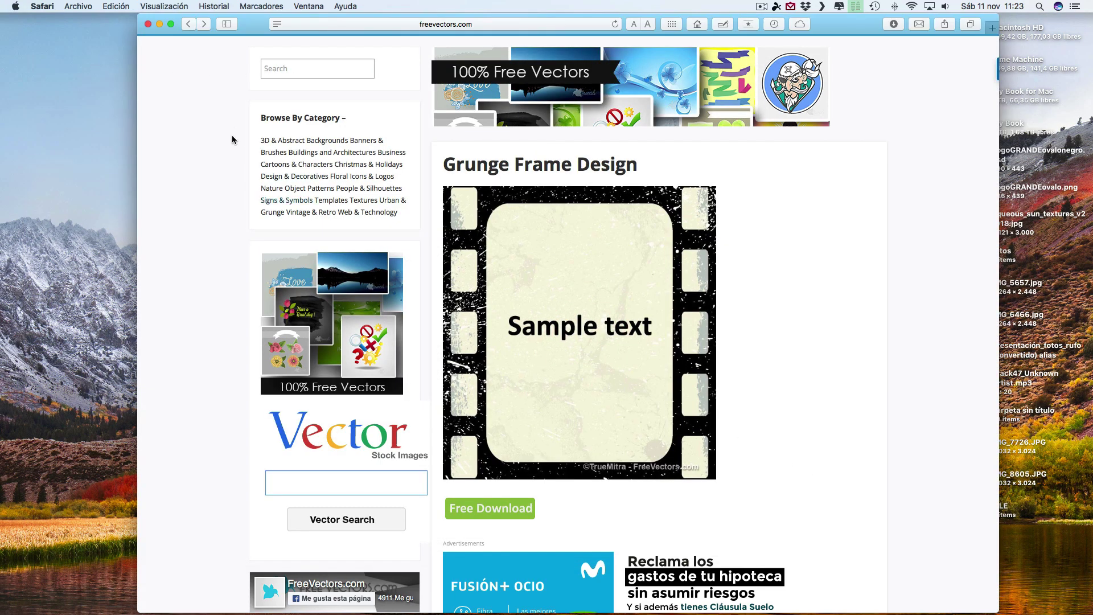
mouse_move(569, 613)
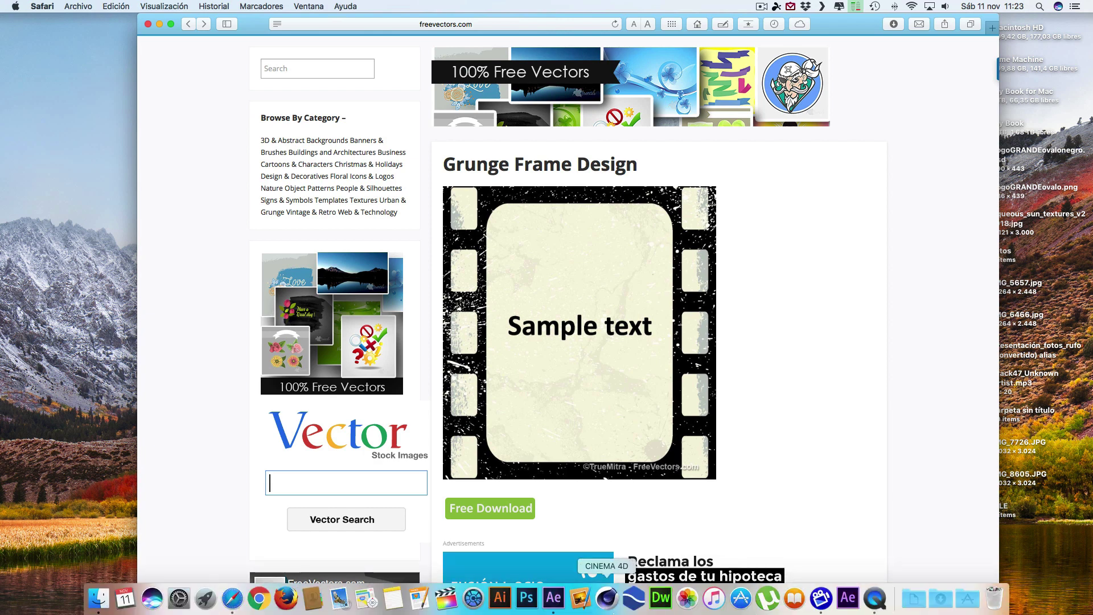
click(607, 599)
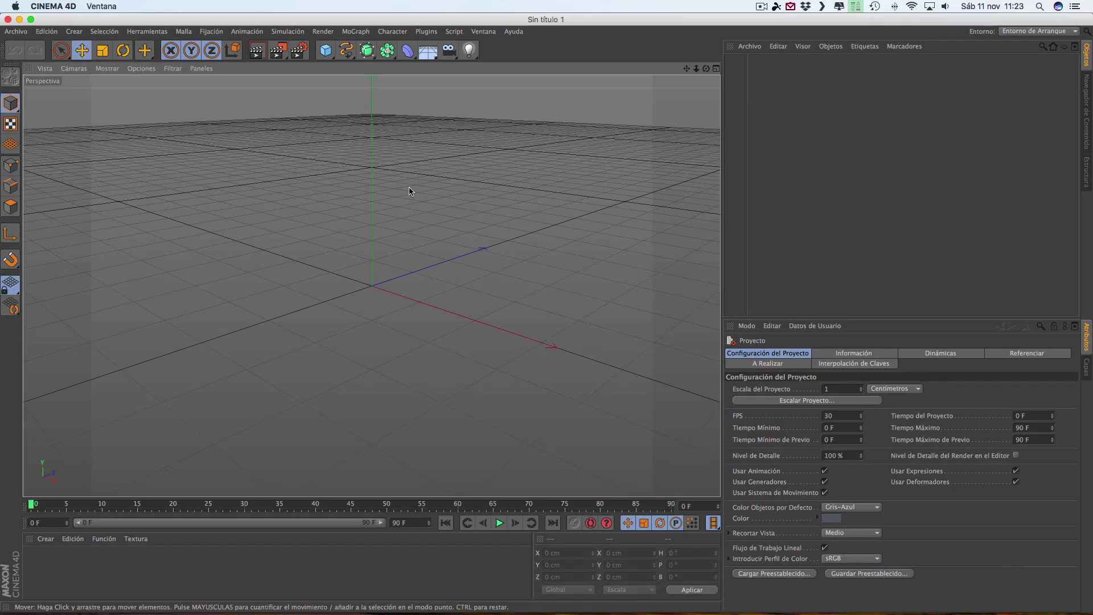
Step: Open peliculafotografica.ai and accept the Illustrator import options at default scale
click(17, 32)
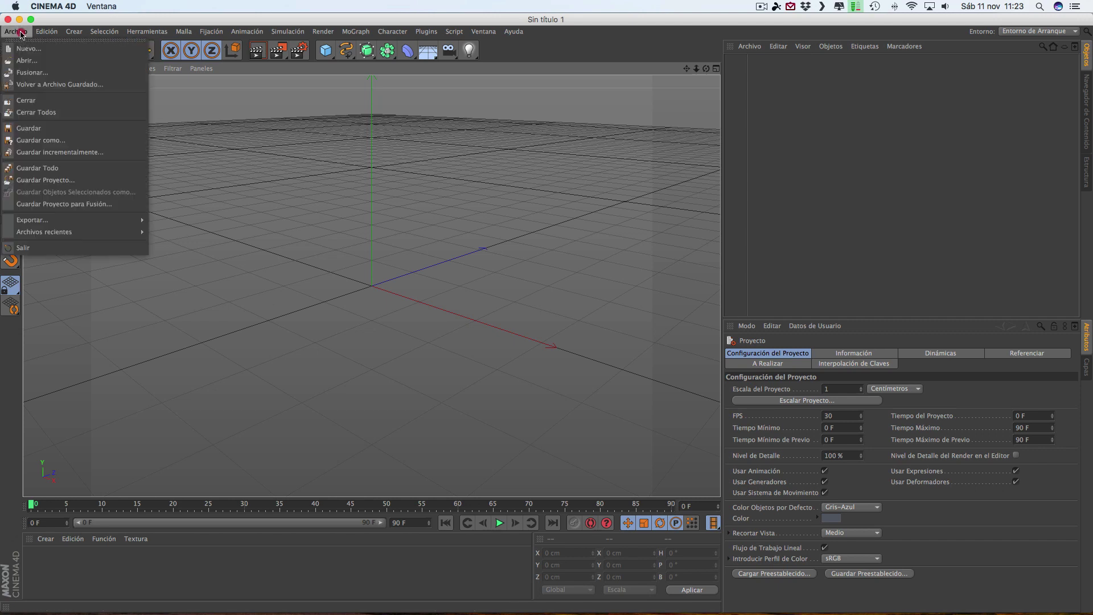
click(96, 60)
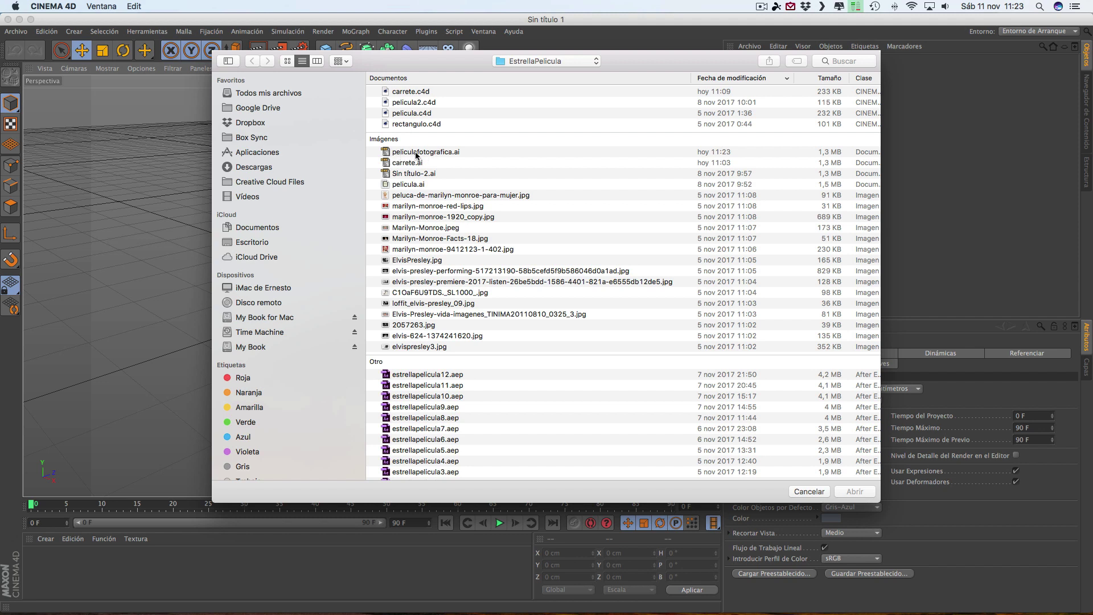
click(418, 153)
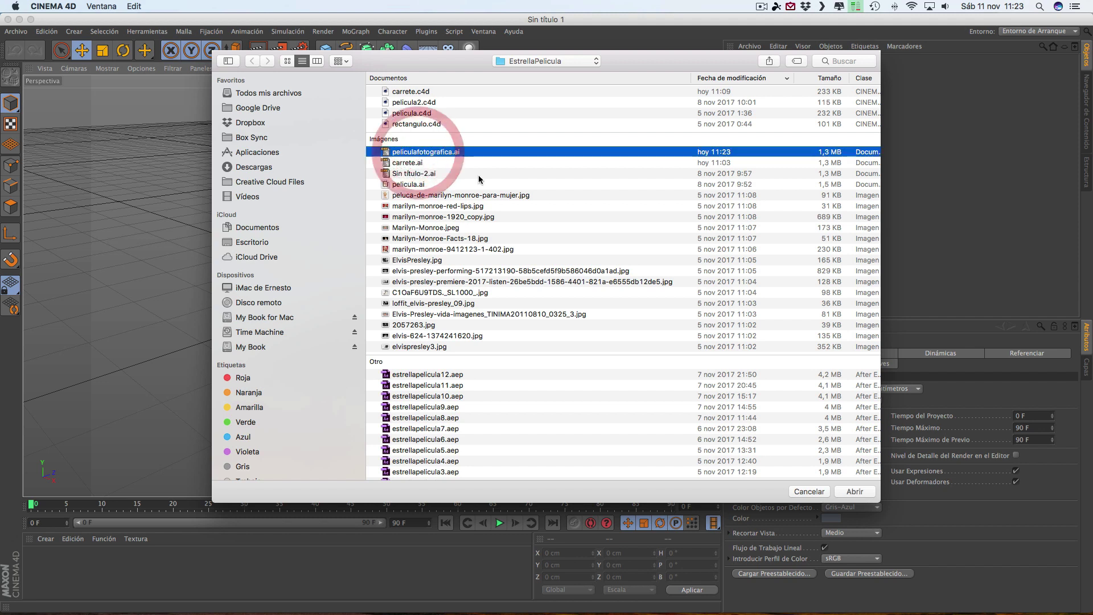
click(858, 492)
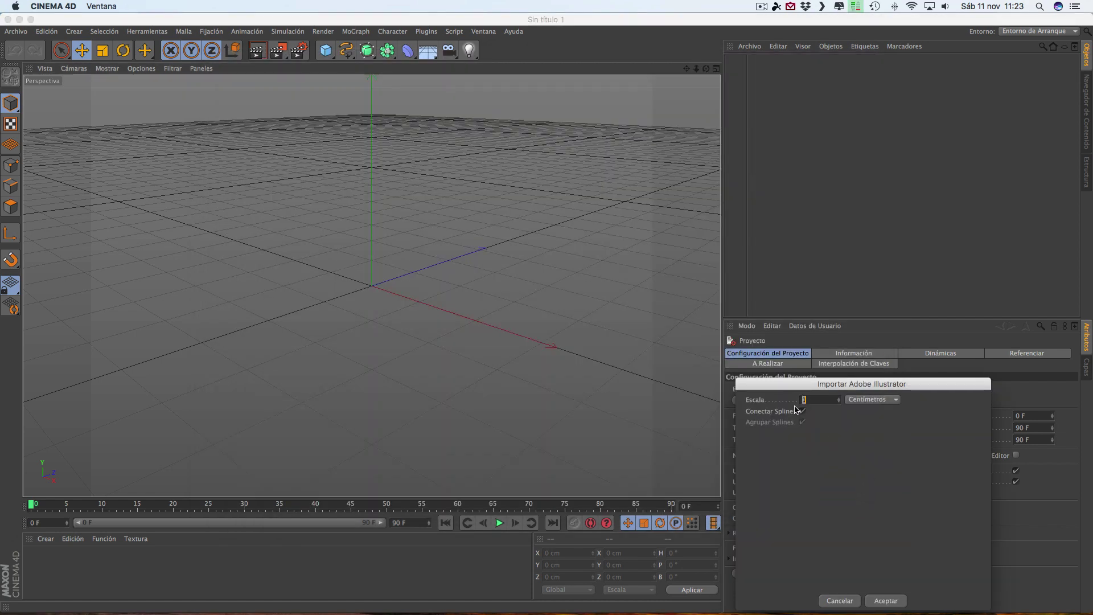
drag(841, 383, 437, 163)
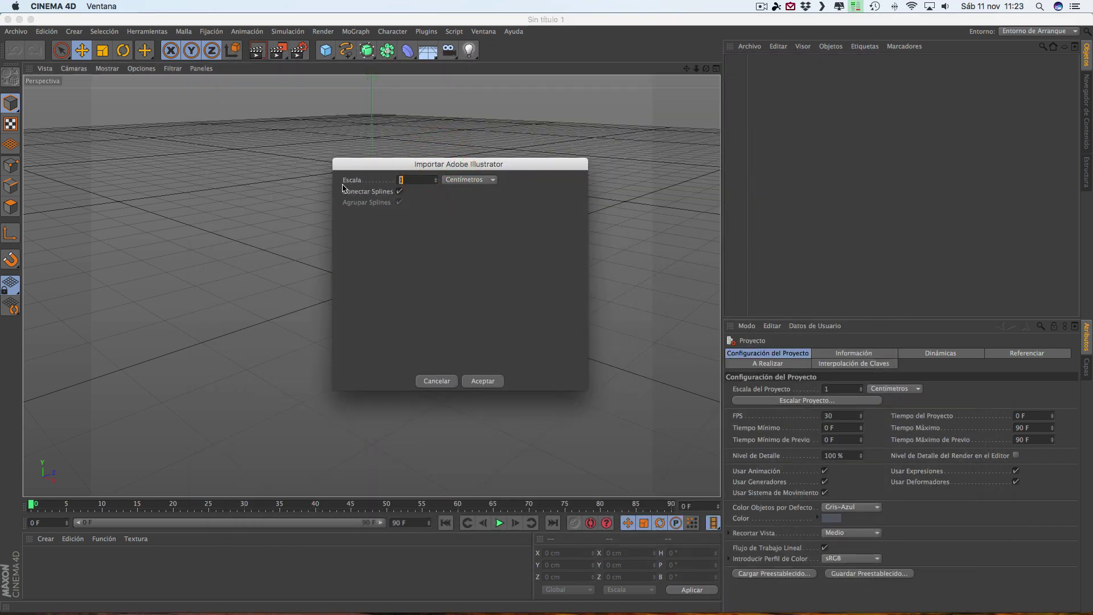
click(493, 381)
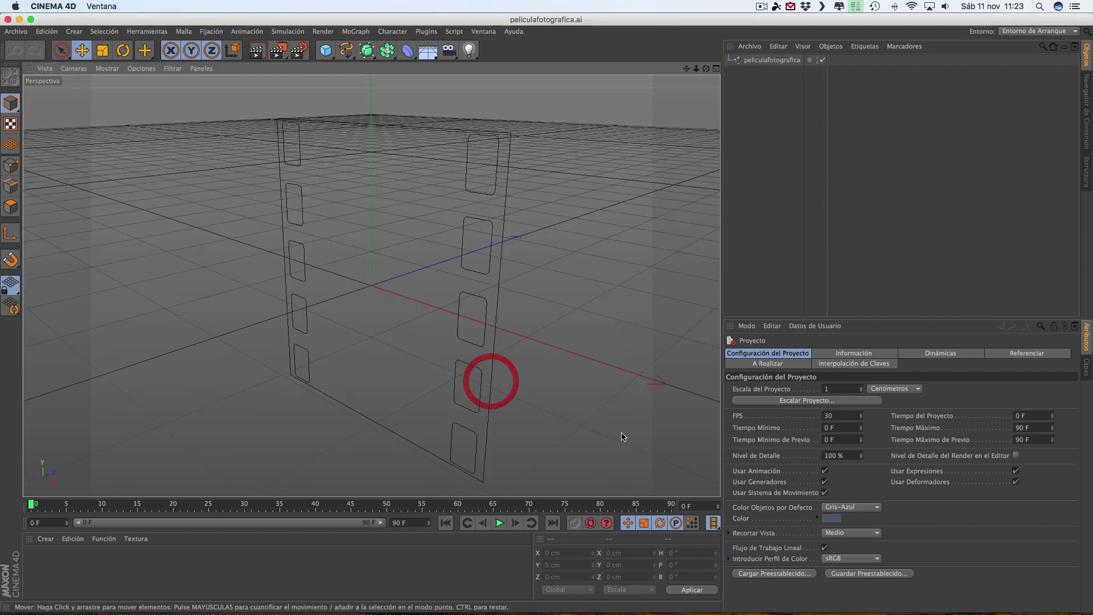
Step: Orbit the perspective view until the film-strip outline nearly faces the camera, slightly tilted
click(638, 320)
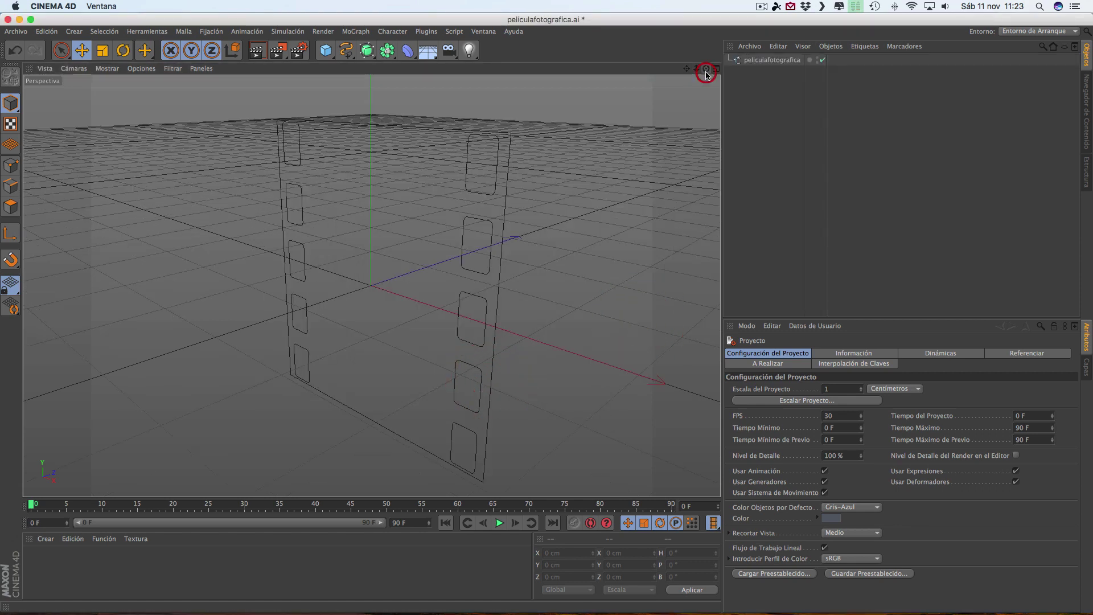
drag(706, 69, 569, 114)
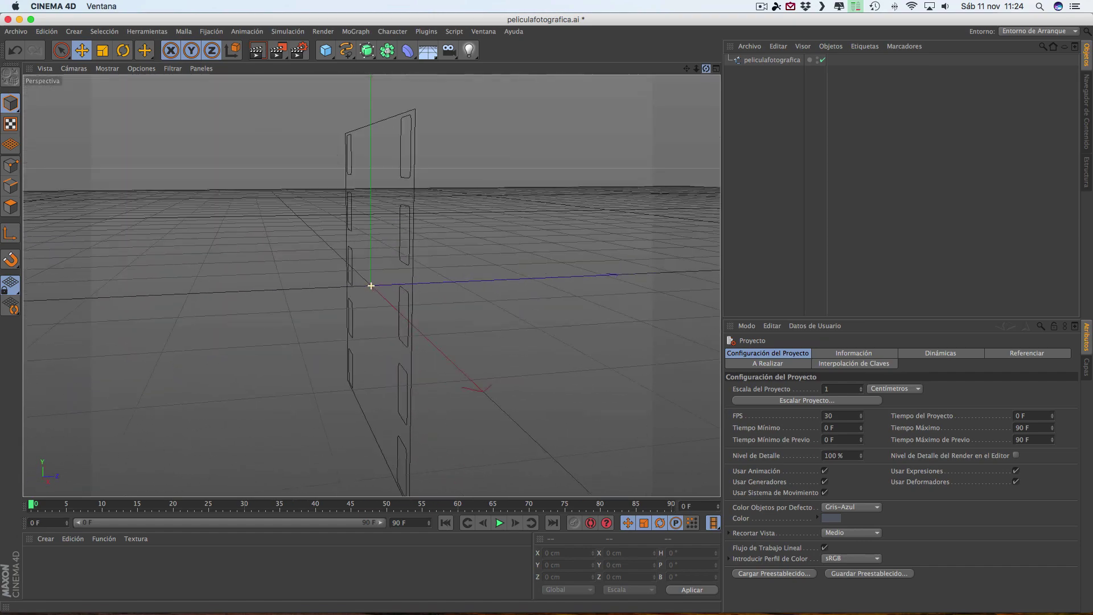
drag(370, 285, 371, 285)
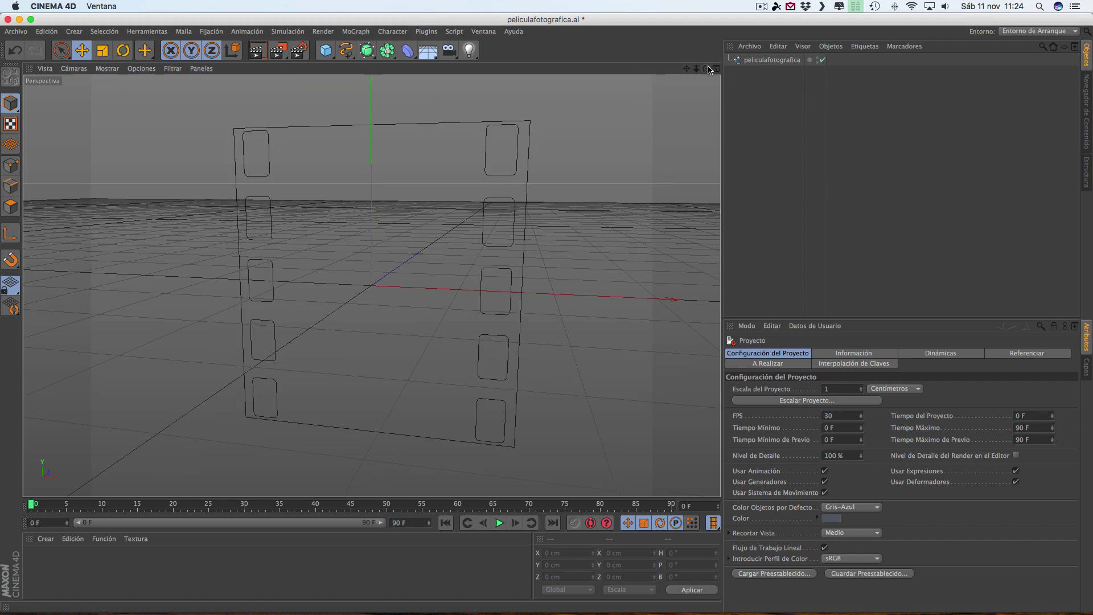
mouse_move(705, 68)
mouse_down()
mouse_move(371, 285)
mouse_move(664, 108)
mouse_move(630, 127)
mouse_up()
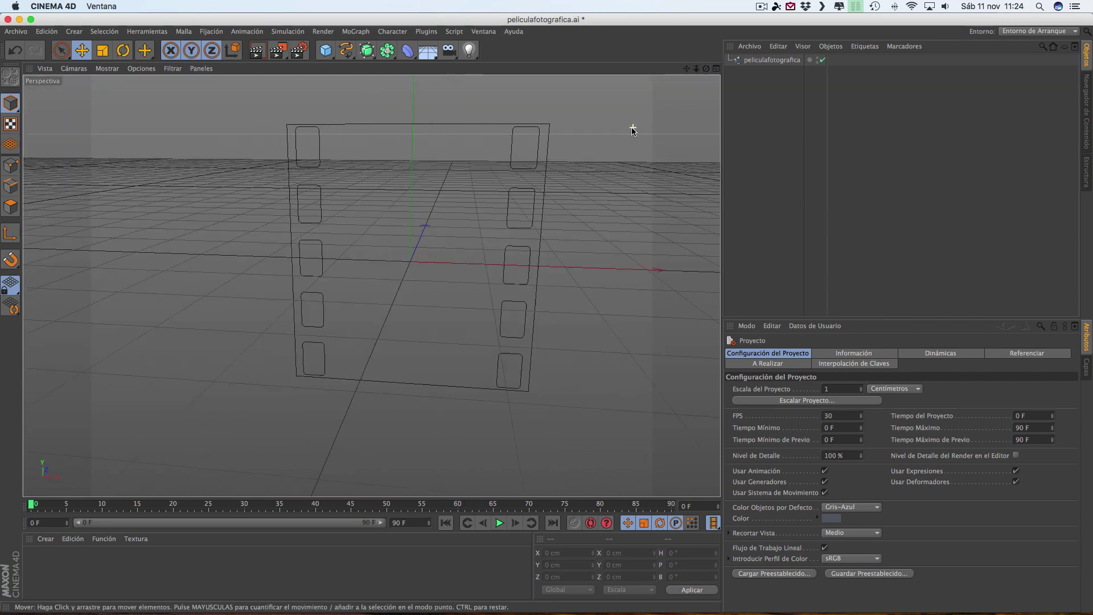
Step: Add an Extrude NURBS and nest the peliculafotografica spline inside it to form the 20 cm strip
click(367, 53)
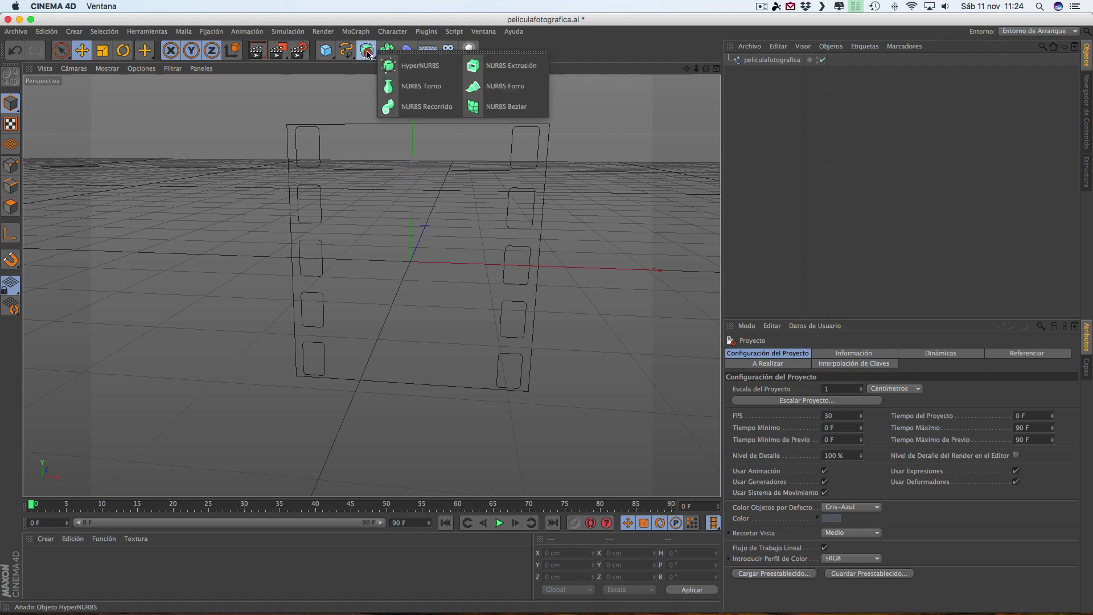
click(512, 67)
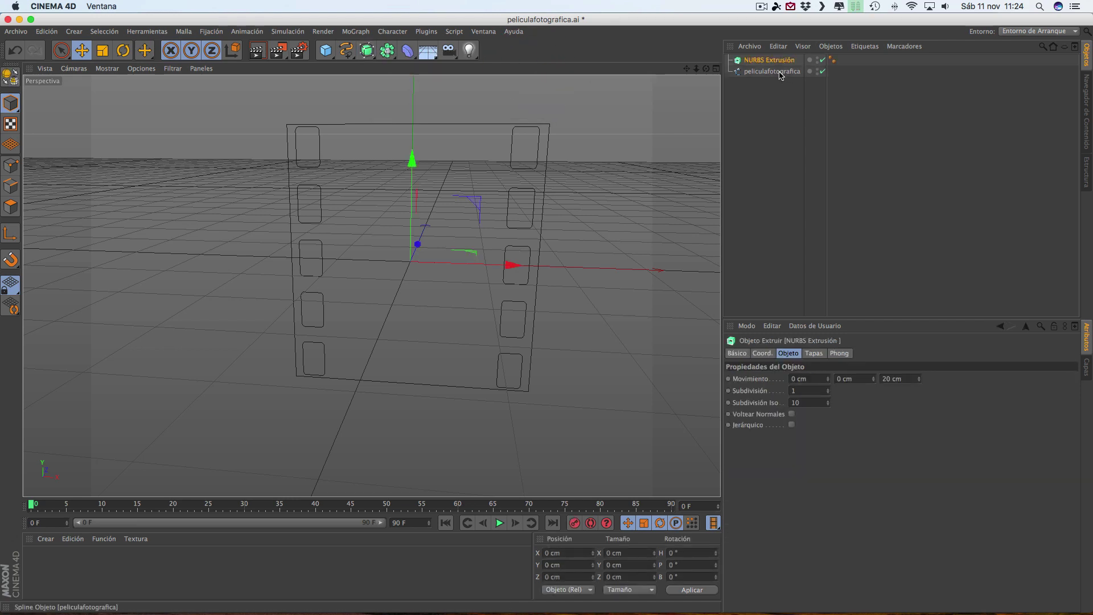
click(780, 74)
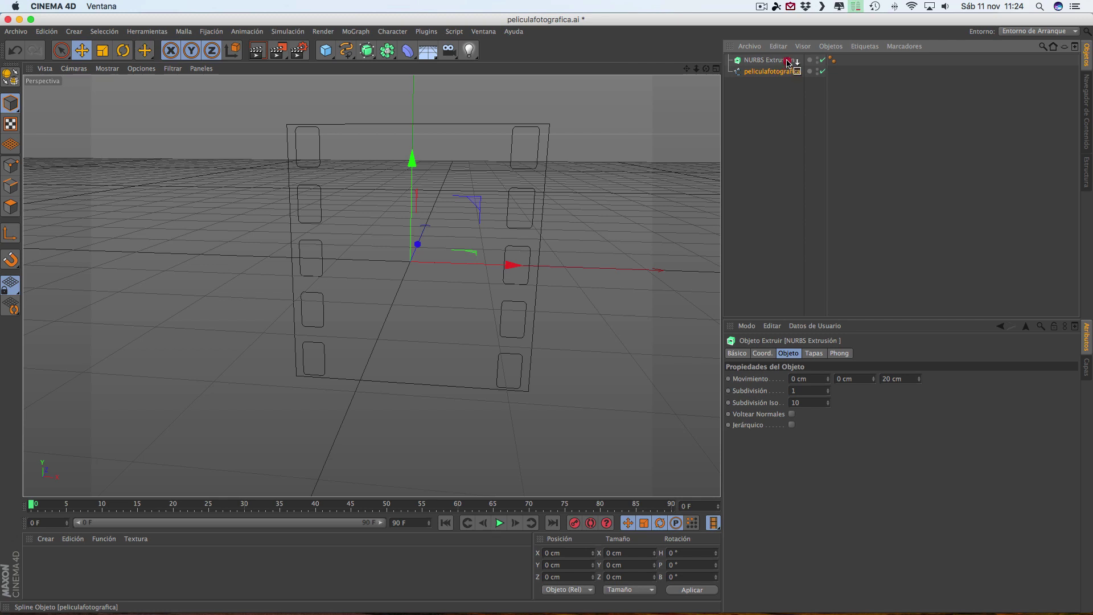
drag(788, 64, 783, 62)
drag(773, 62, 778, 63)
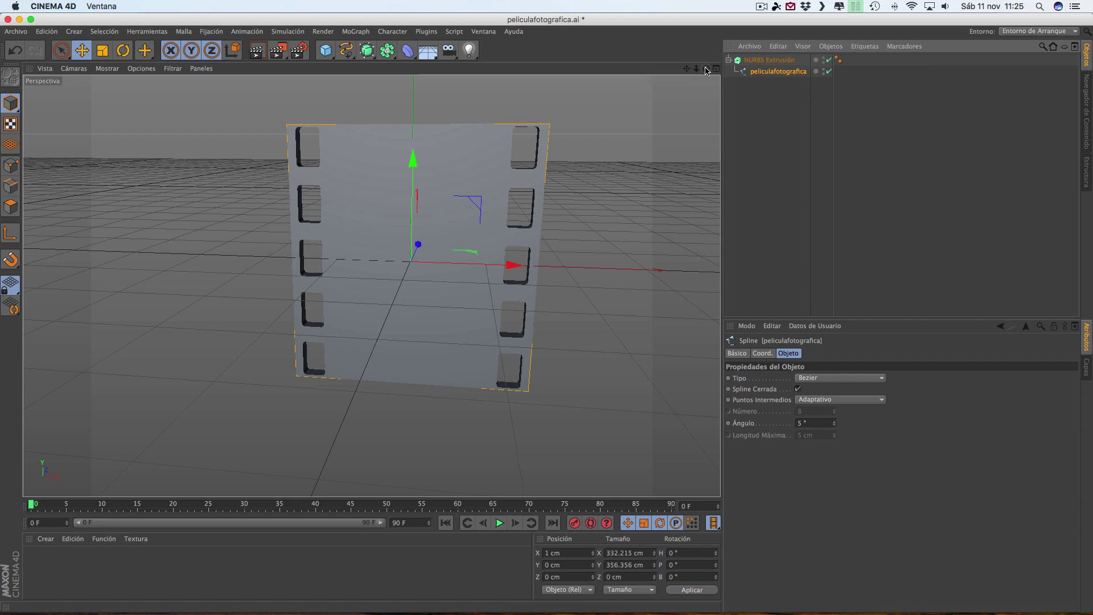
drag(705, 68, 371, 286)
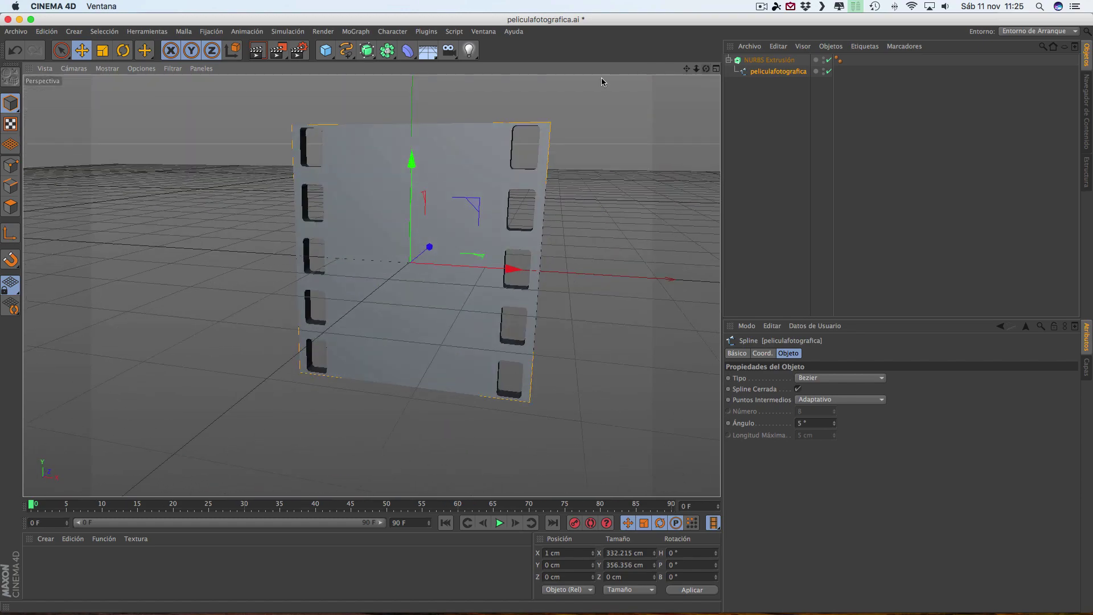
click(790, 62)
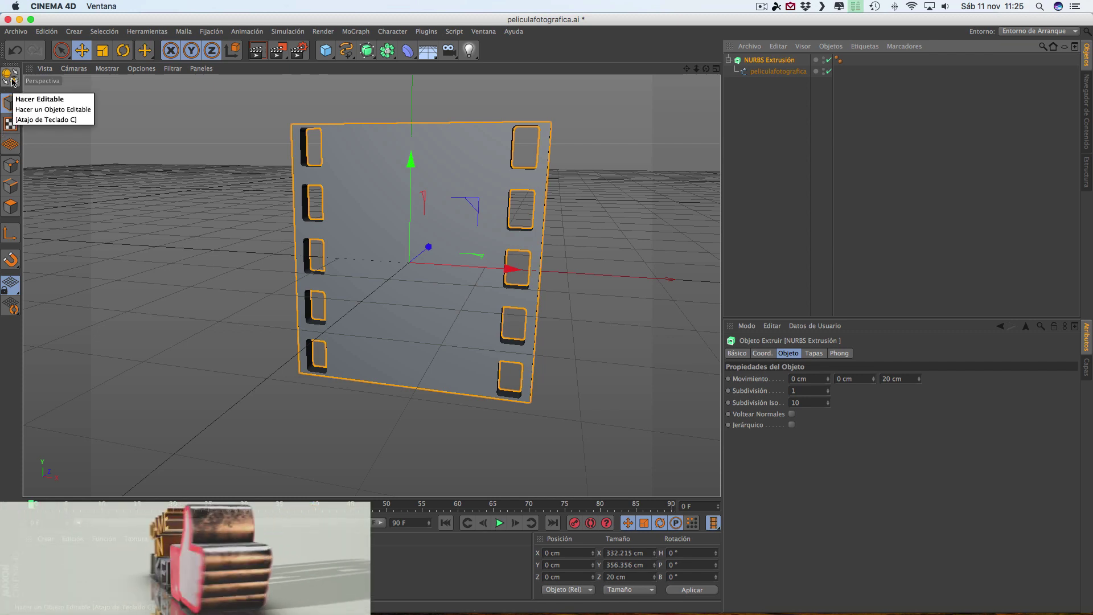
Step: Make the extruded strip editable, save it as peliculafotografica.c4d, and quit Cinema 4D
click(12, 82)
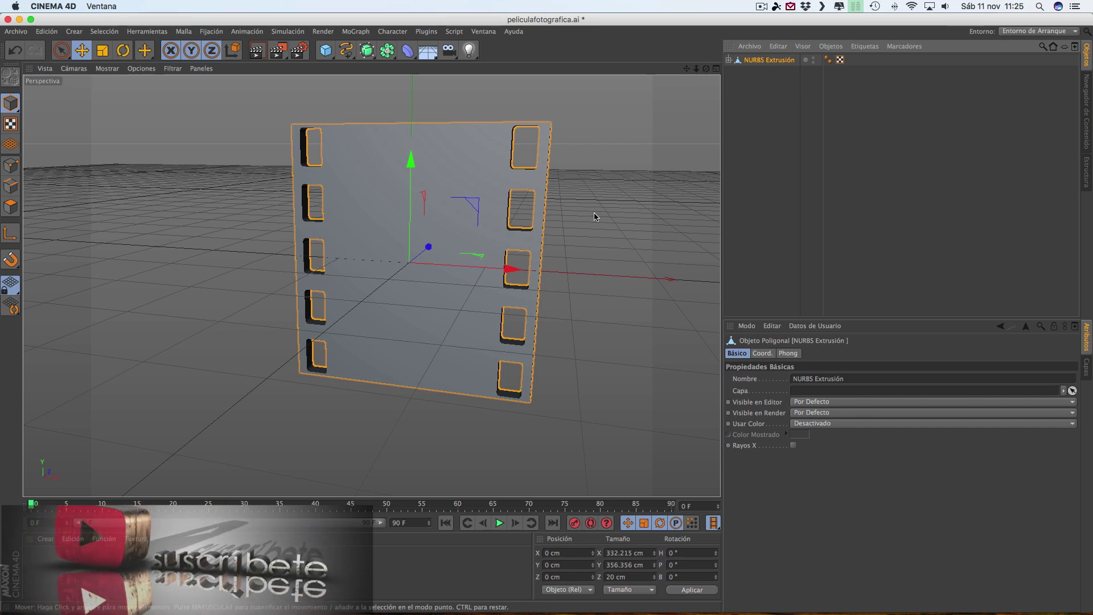
click(21, 33)
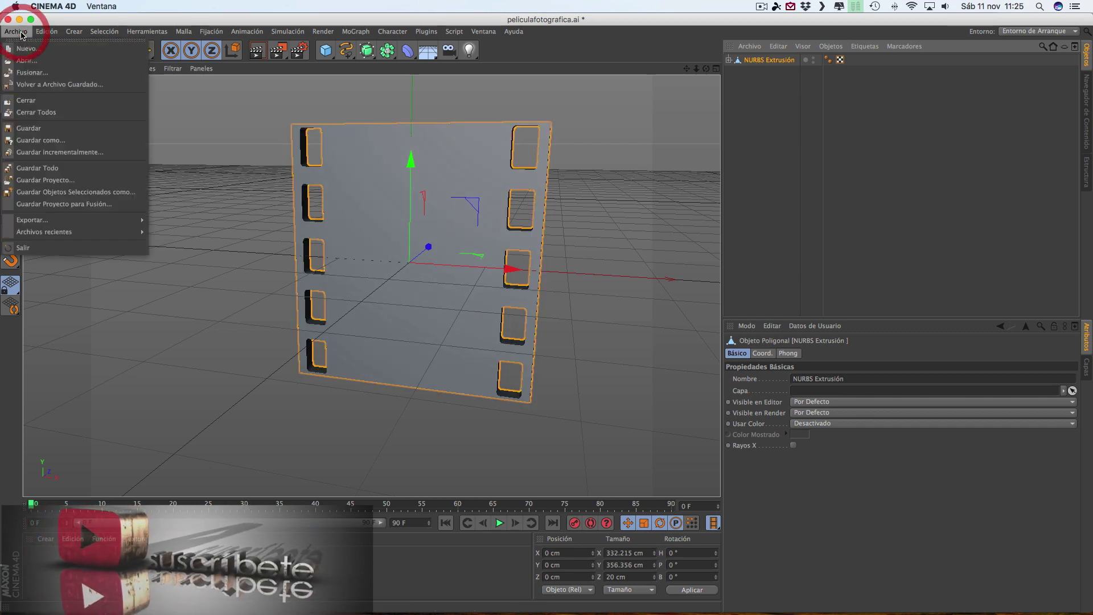
click(80, 140)
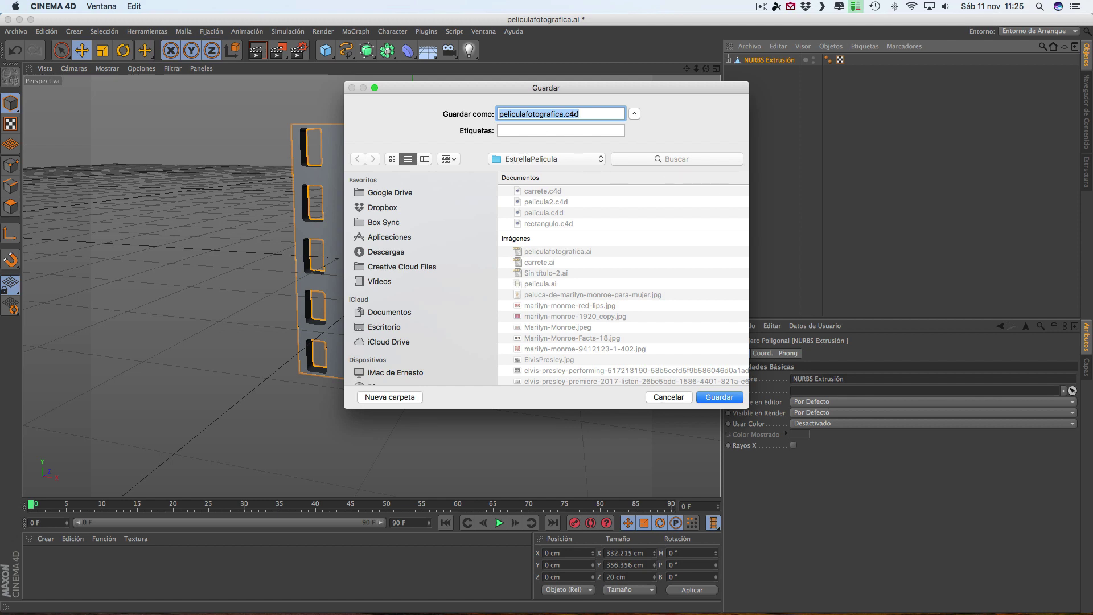
click(720, 397)
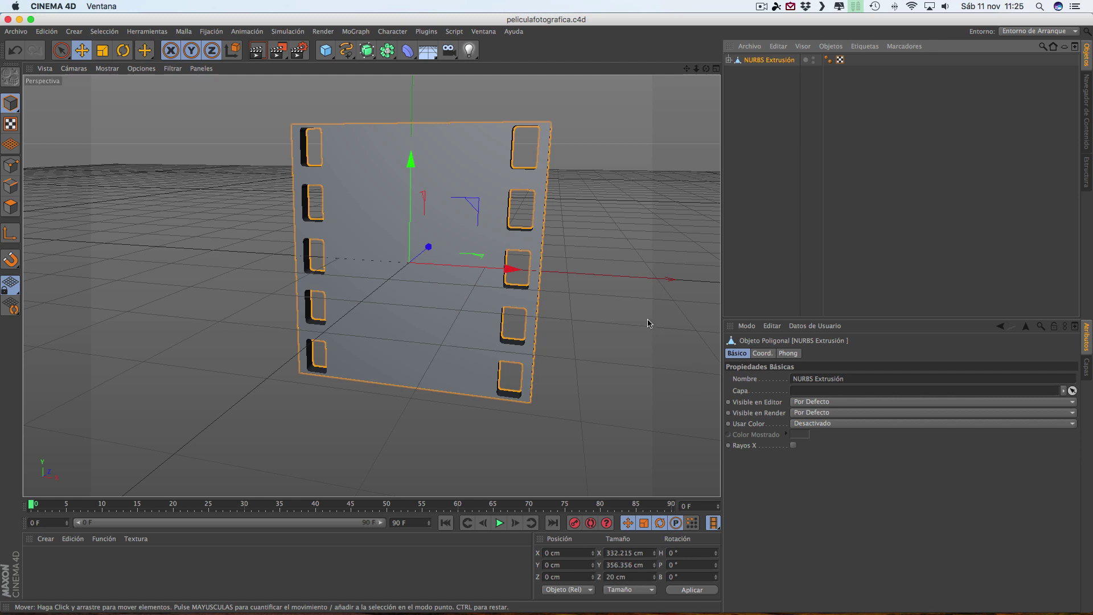
click(15, 32)
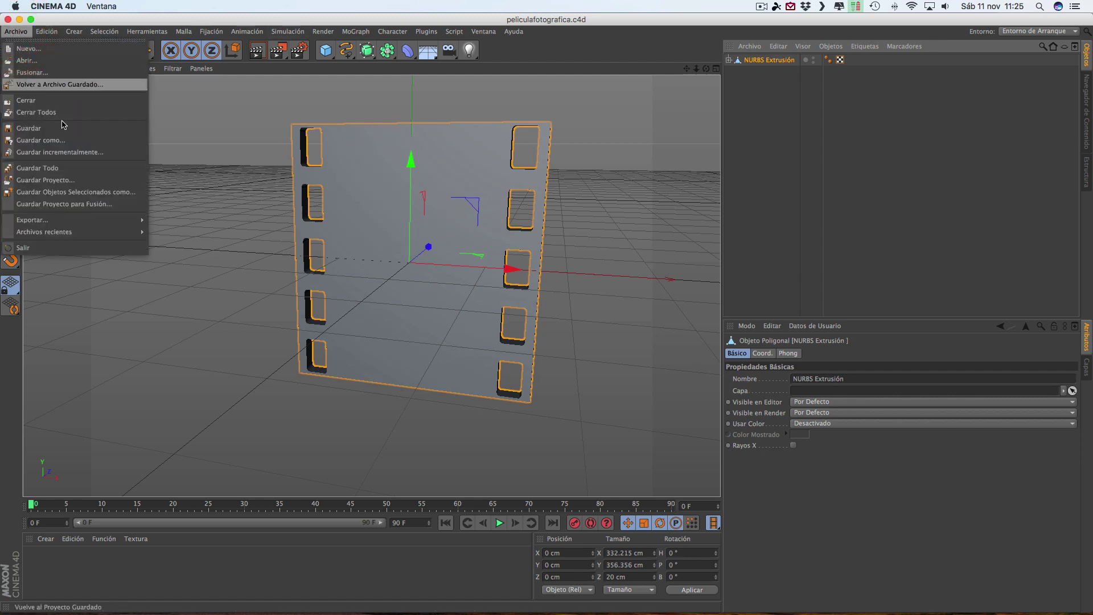
click(38, 247)
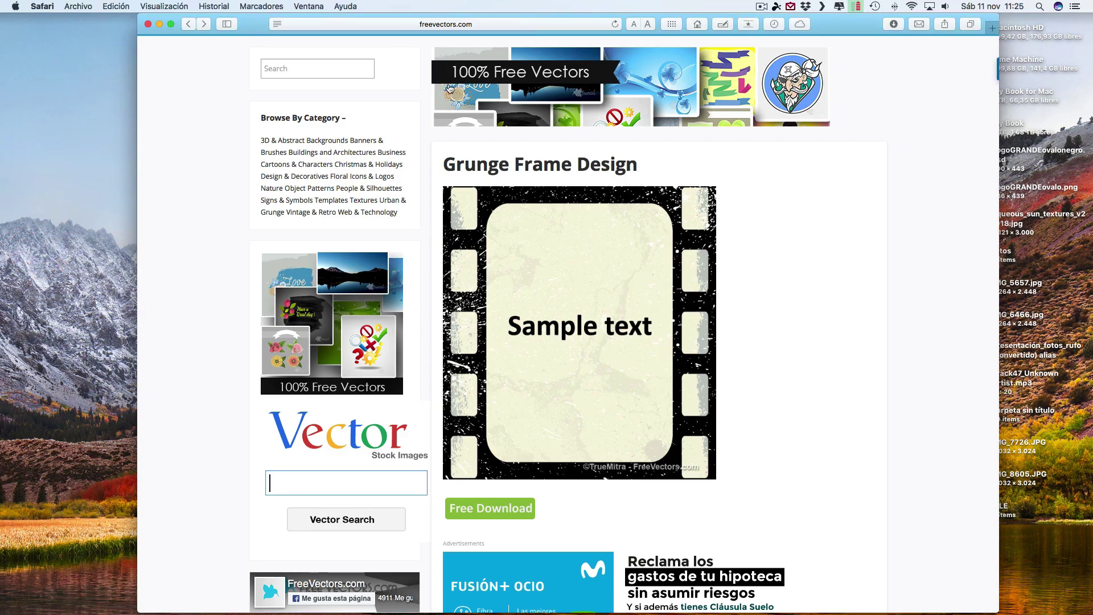
Step: Close Safari, switch to After Effects, and start a new project without saving the old one
click(147, 25)
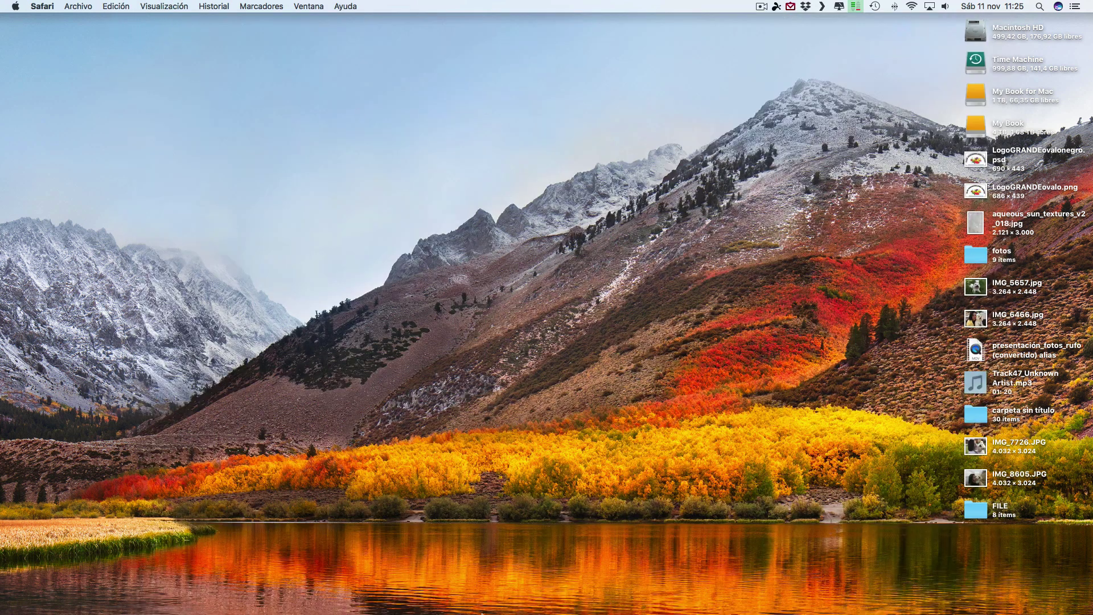
mouse_move(452, 612)
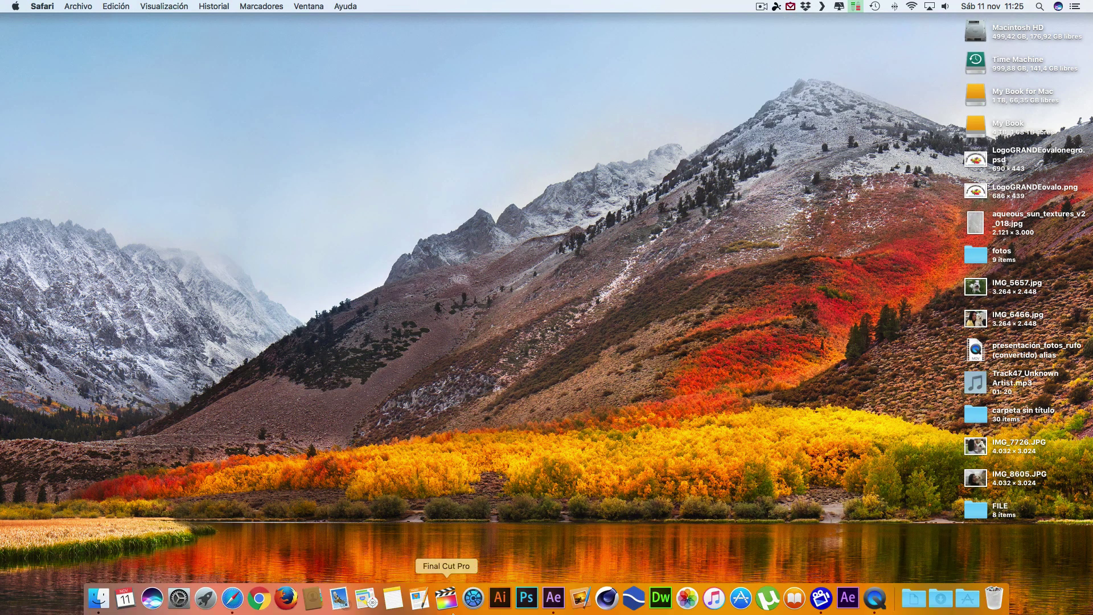
click(556, 599)
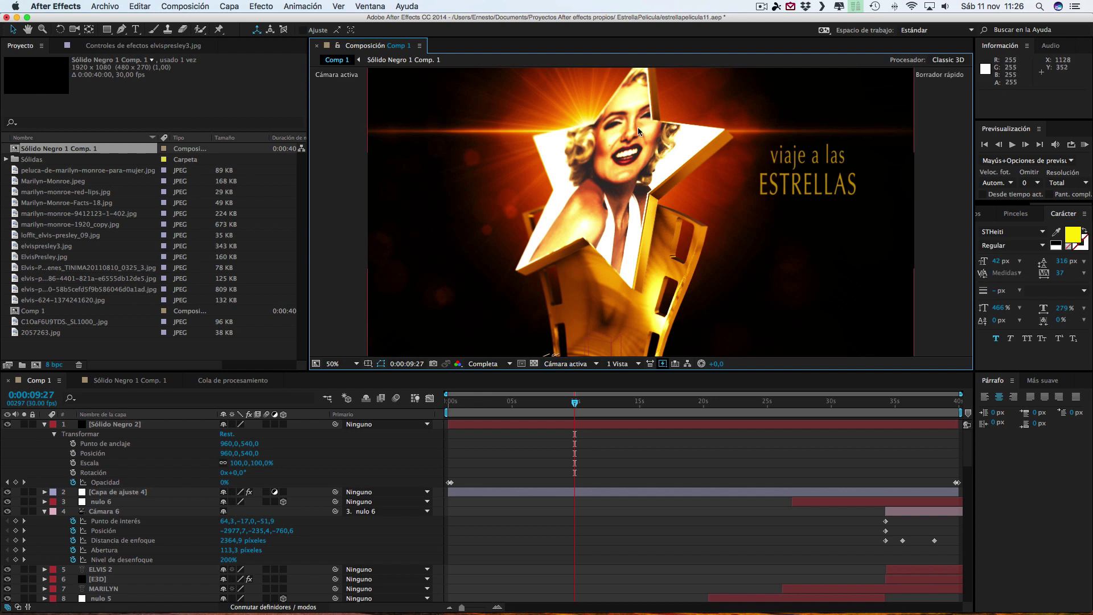
click(105, 6)
mouse_move(227, 20)
click(319, 24)
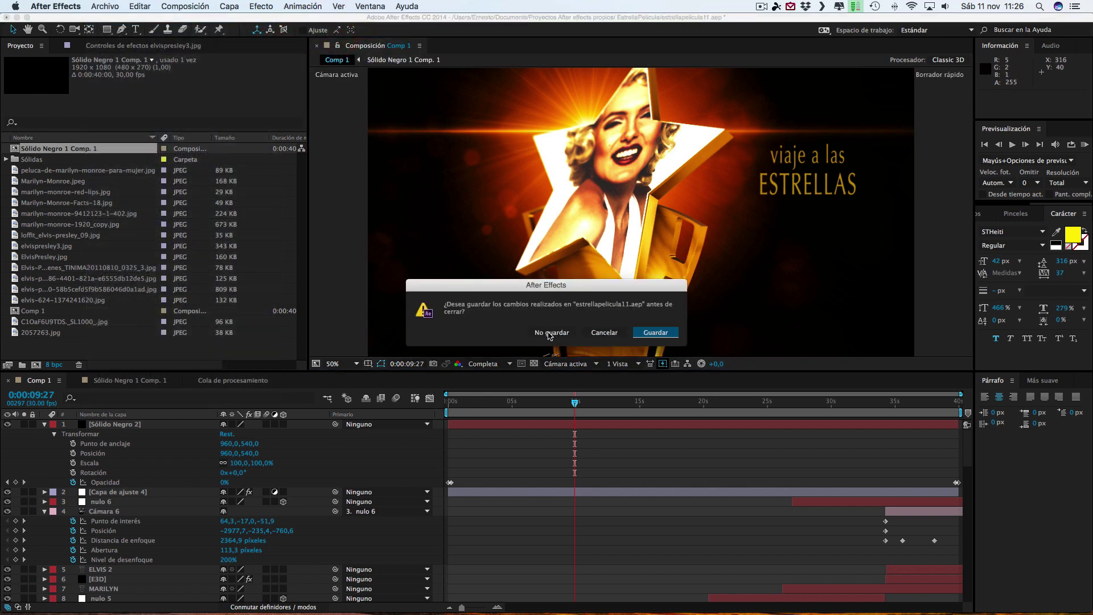
click(549, 334)
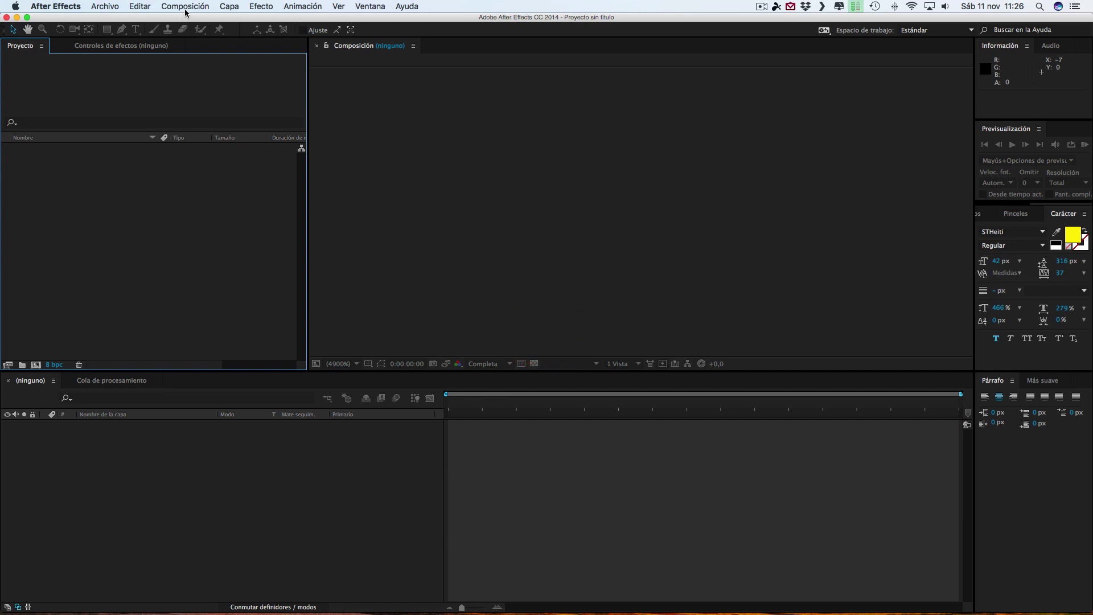
Step: Create Comp 1 at 1920×1080, 30 fps, 40 seconds long
click(185, 7)
click(183, 22)
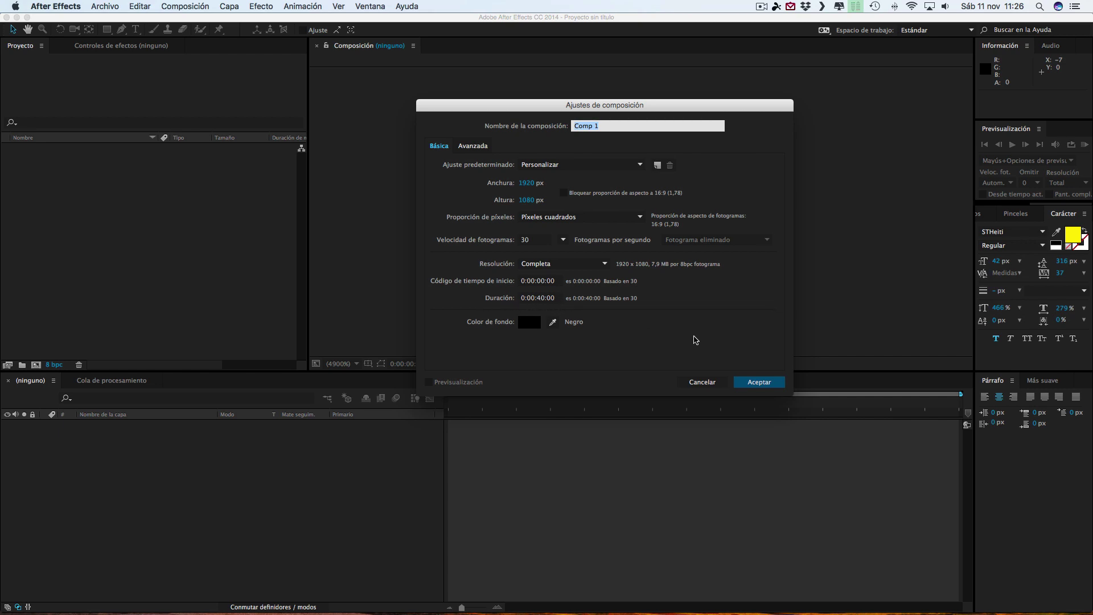
click(762, 383)
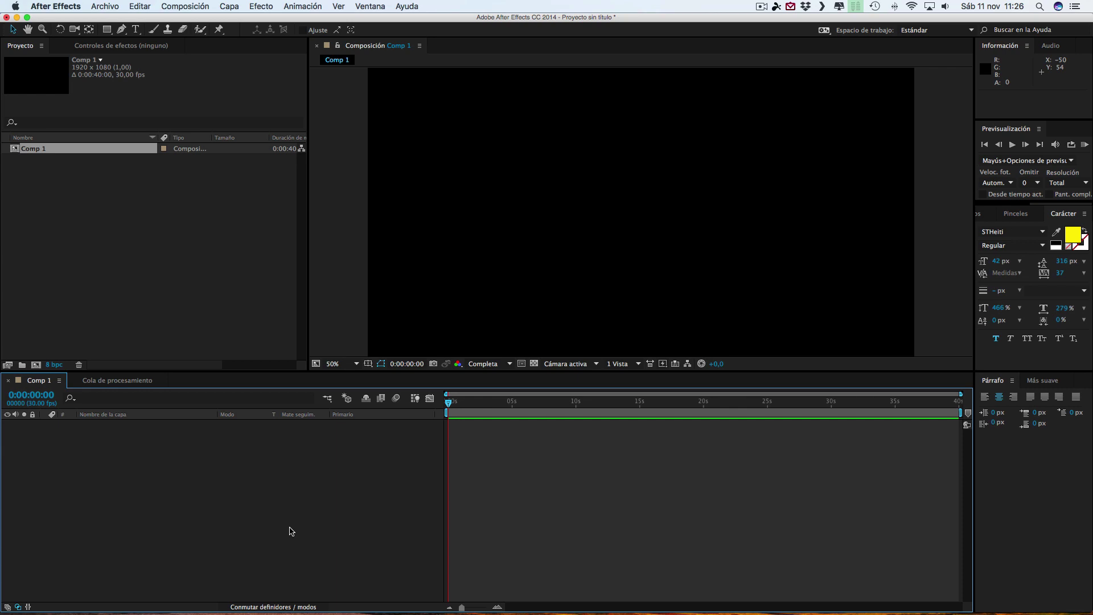
Step: Add a new solid layer named E3D to Comp 1
click(256, 6)
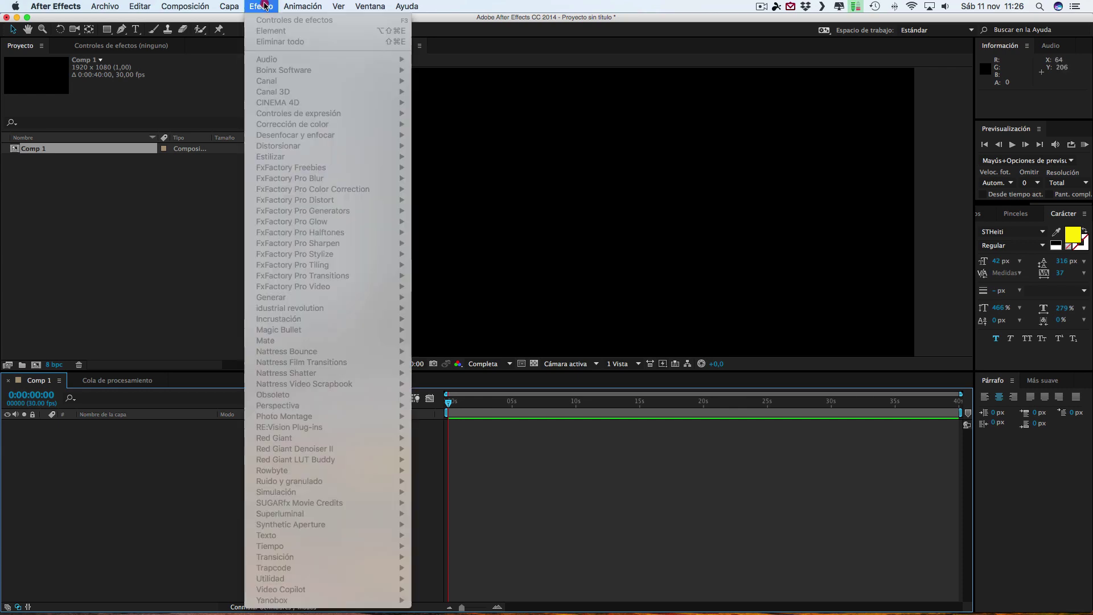
mouse_move(239, 7)
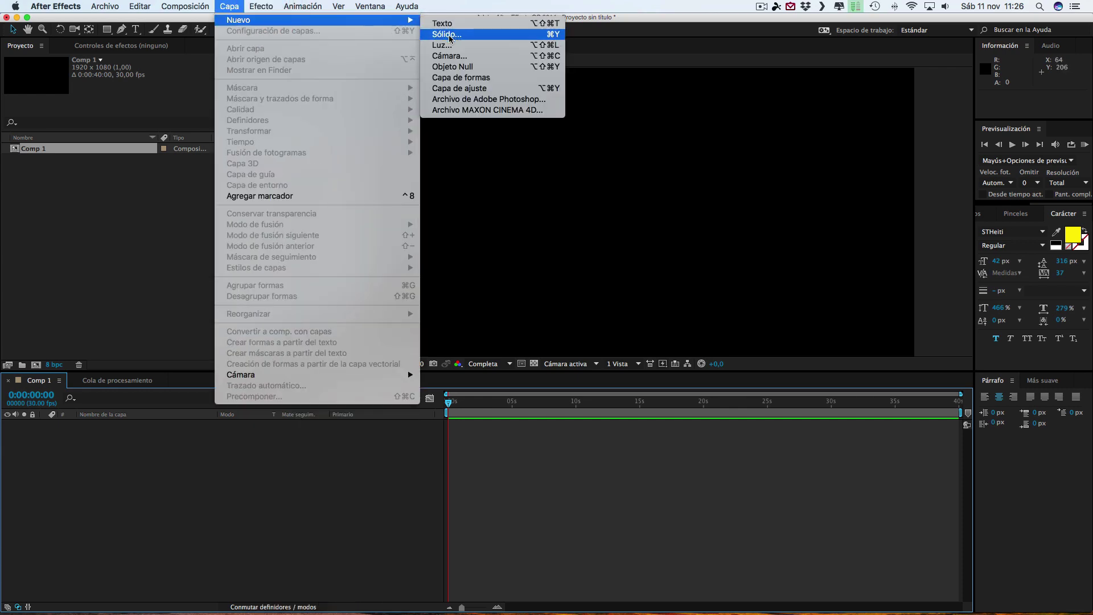
click(461, 38)
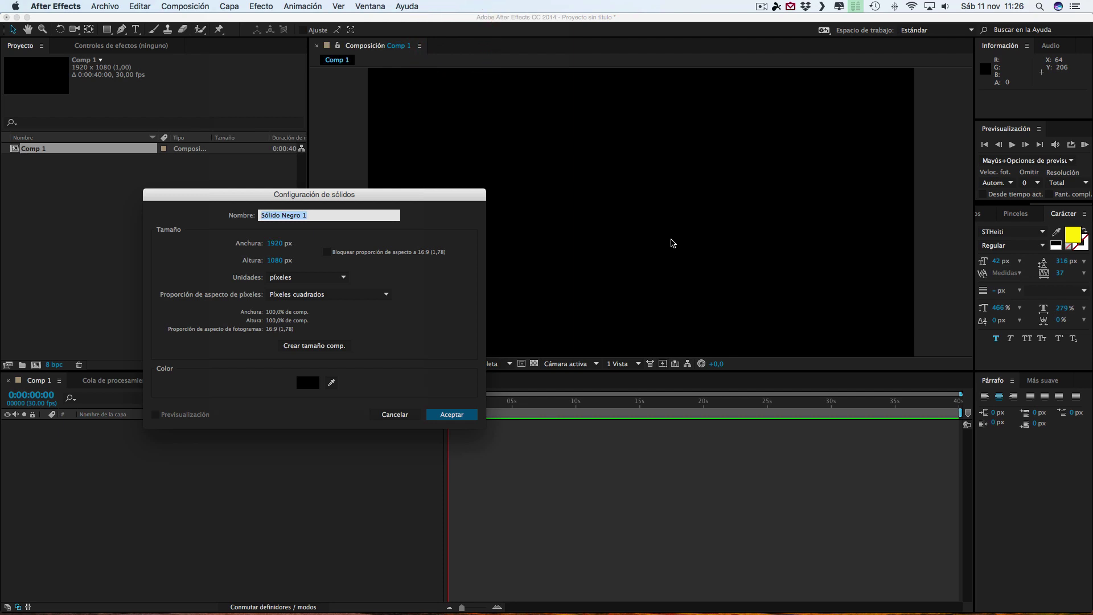
text(E3D)
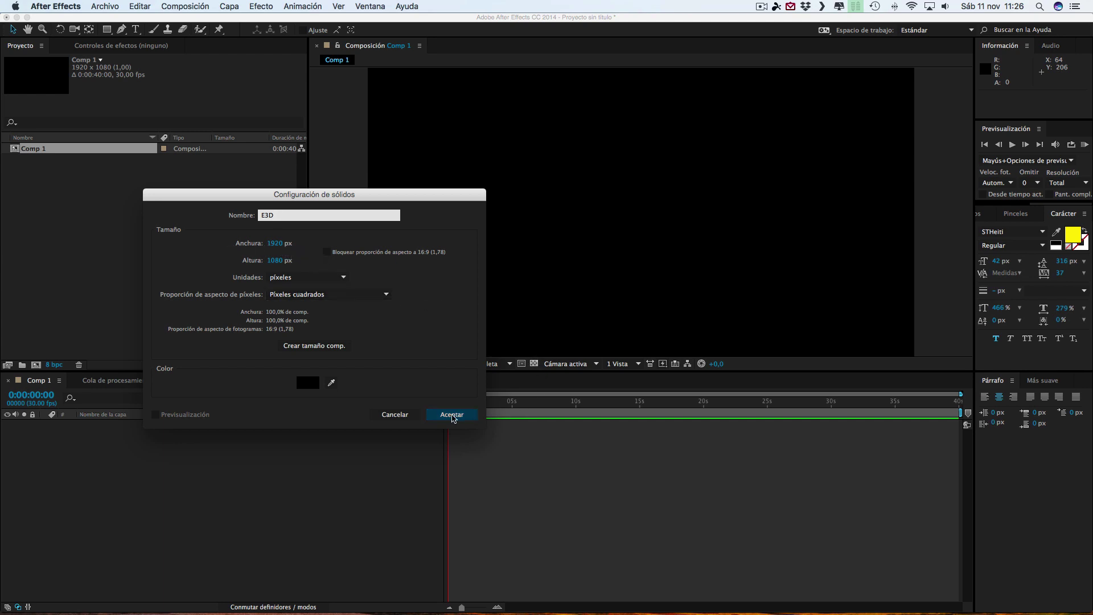
click(453, 414)
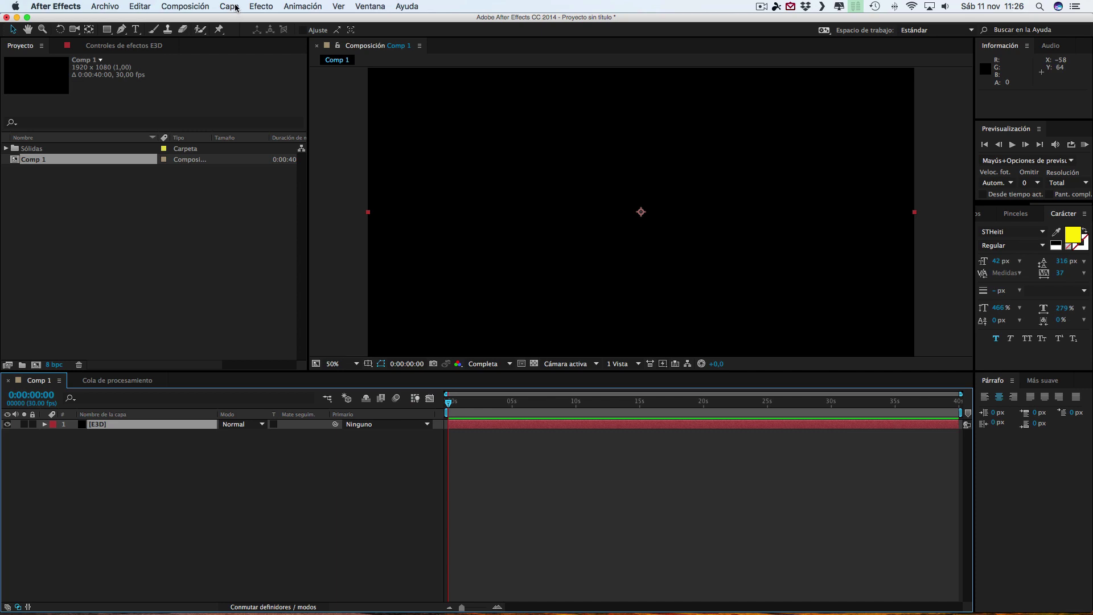
Step: Apply Video Copilot's Element effect to the E3D layer
click(273, 9)
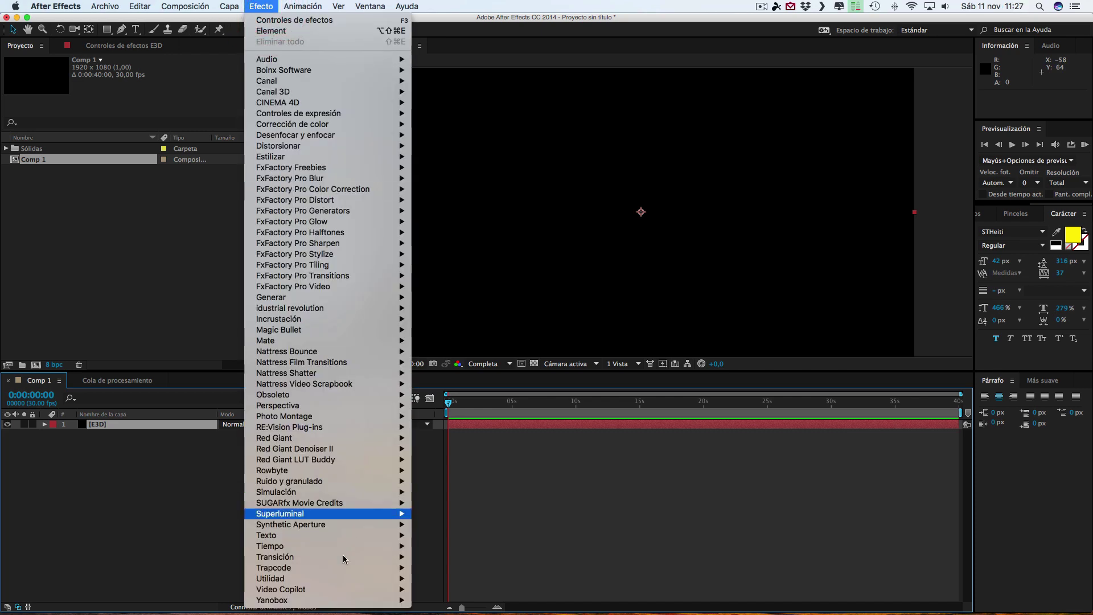
mouse_move(303, 595)
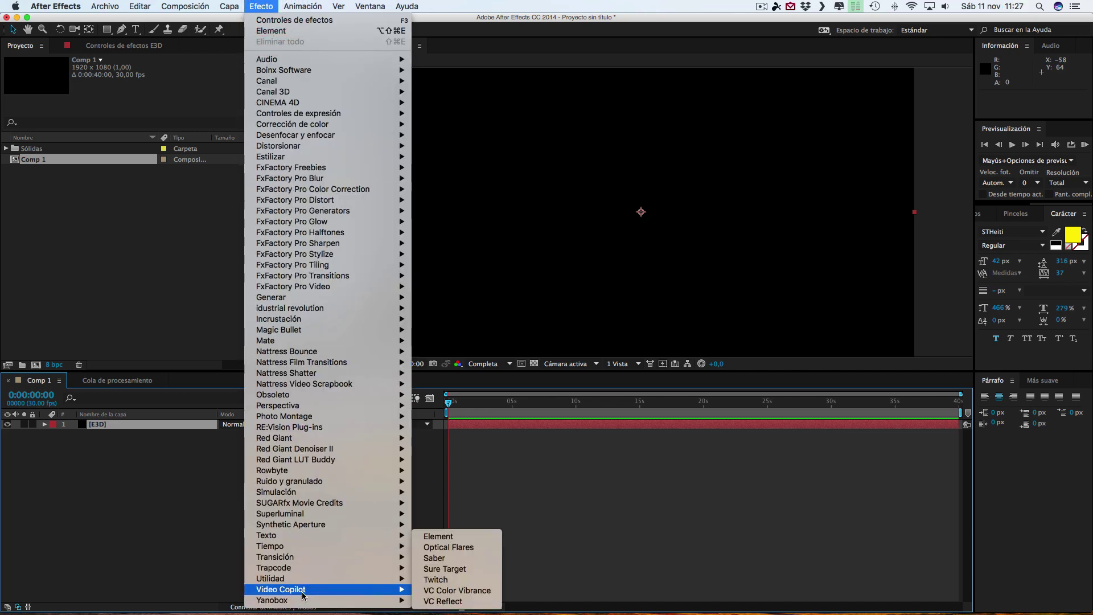
click(439, 536)
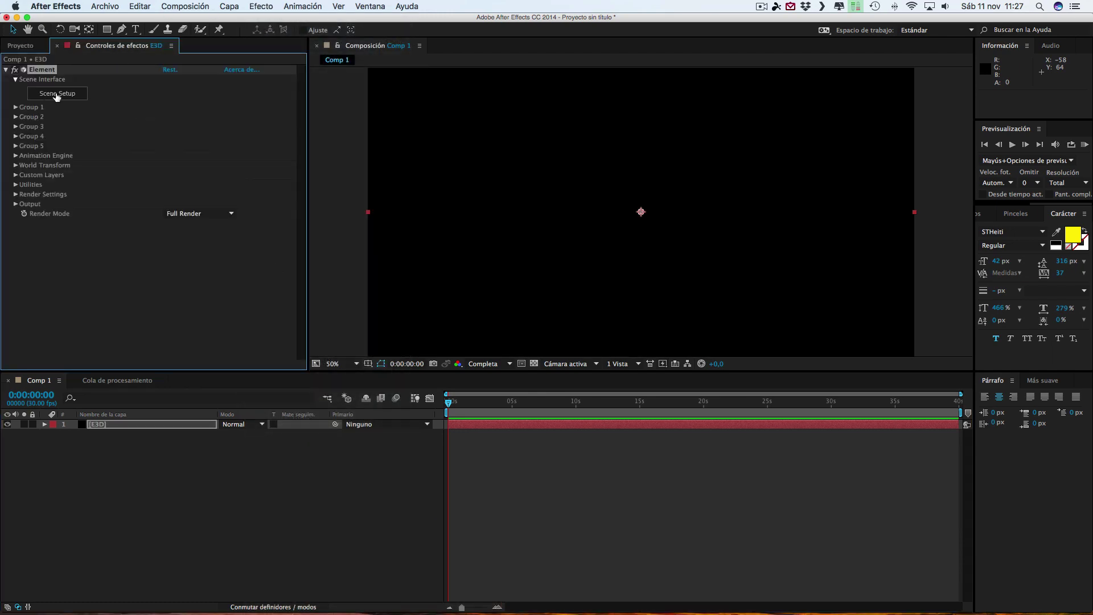
Step: Import peliculafotografica.c4d into Element's Scene Setup, accepting the default import preferences
click(57, 94)
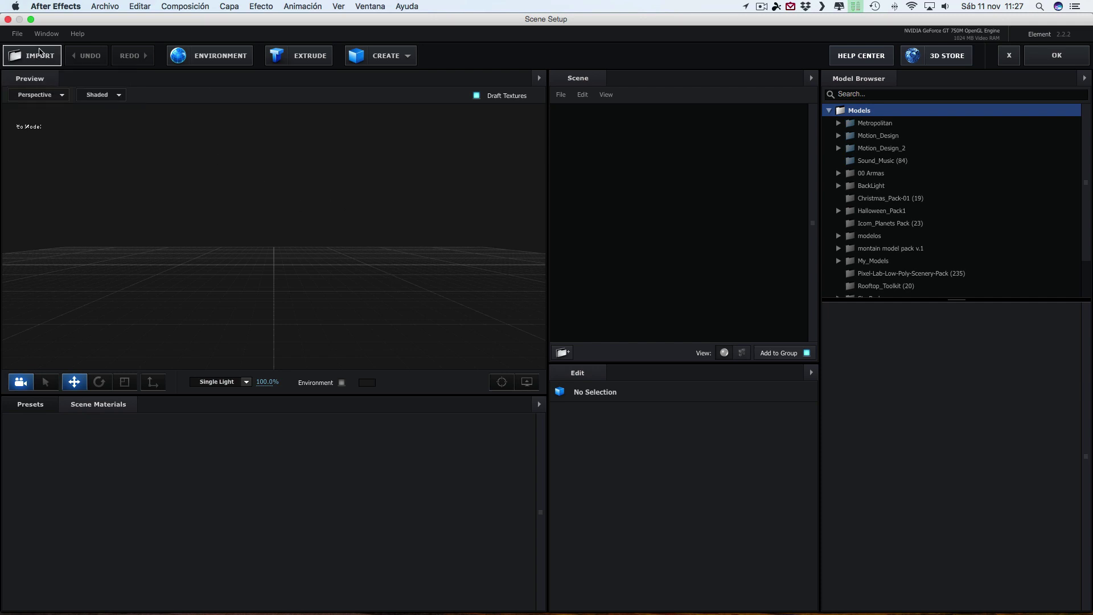
click(41, 59)
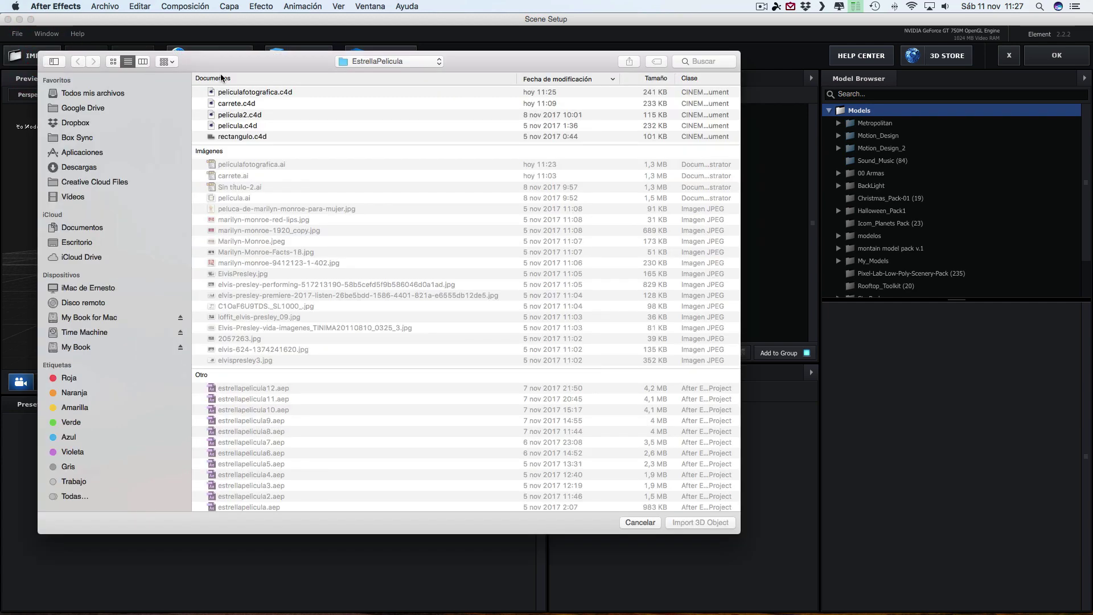
click(235, 93)
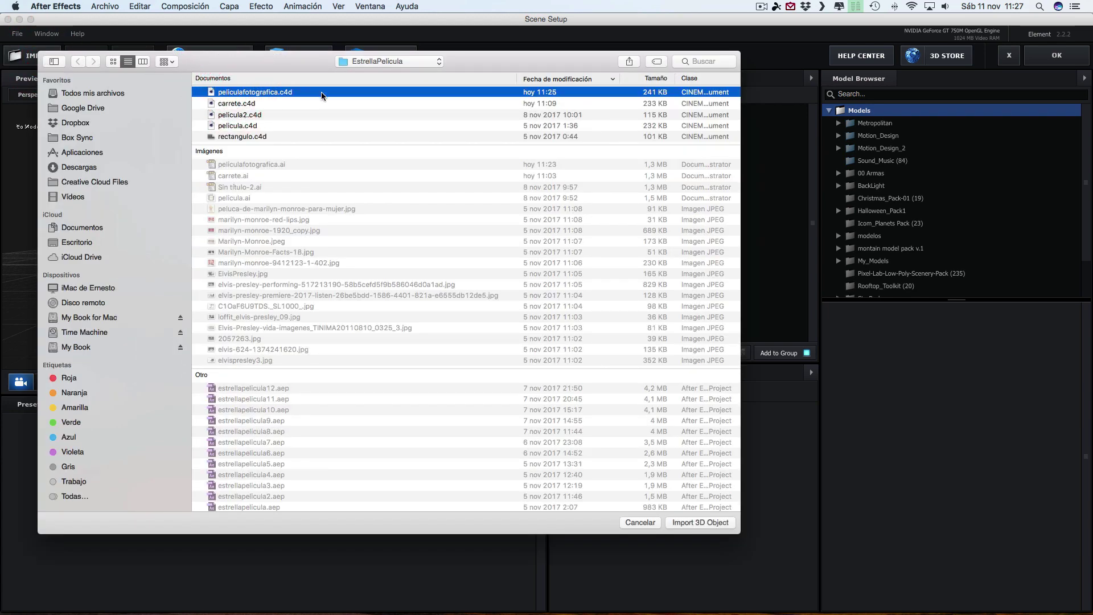
click(703, 525)
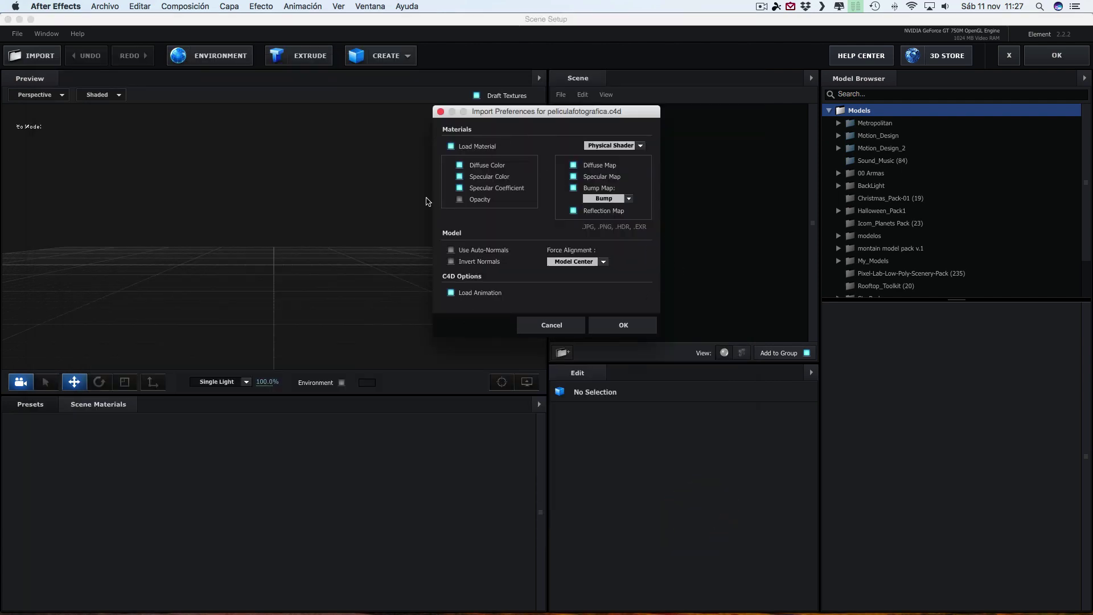
click(630, 329)
Step: Scale the film-strip model to 138% on Y with the Scale tool
scroll(441, 276, down, 2)
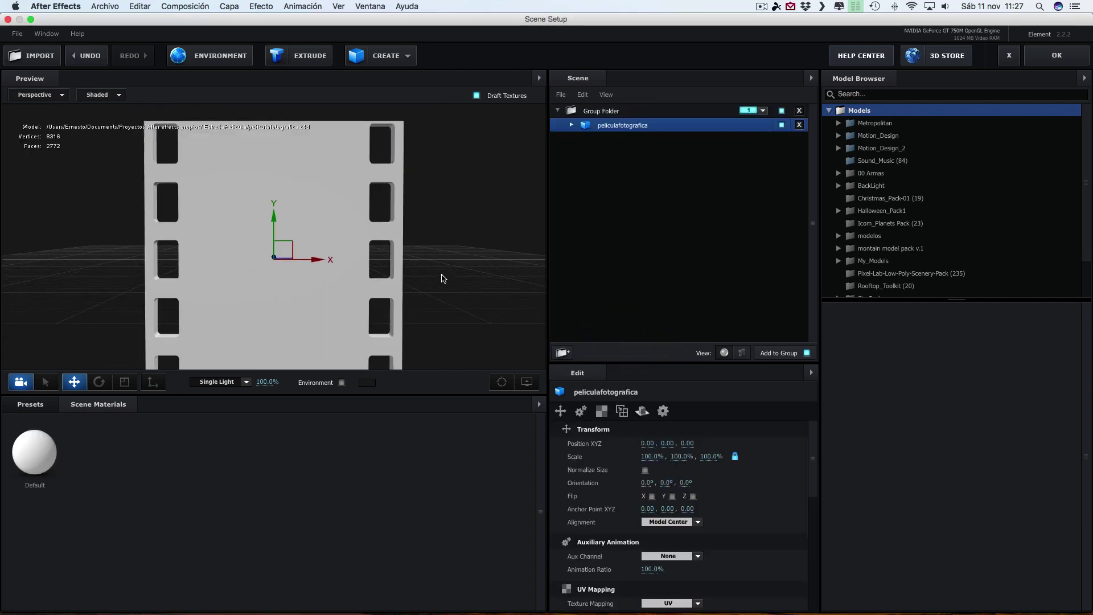
scroll(442, 279, down, 2)
scroll(446, 278, down, 2)
mouse_move(447, 278)
mouse_down()
mouse_move(408, 311)
mouse_move(478, 269)
mouse_move(430, 277)
mouse_move(328, 228)
mouse_move(453, 297)
mouse_move(439, 286)
mouse_up()
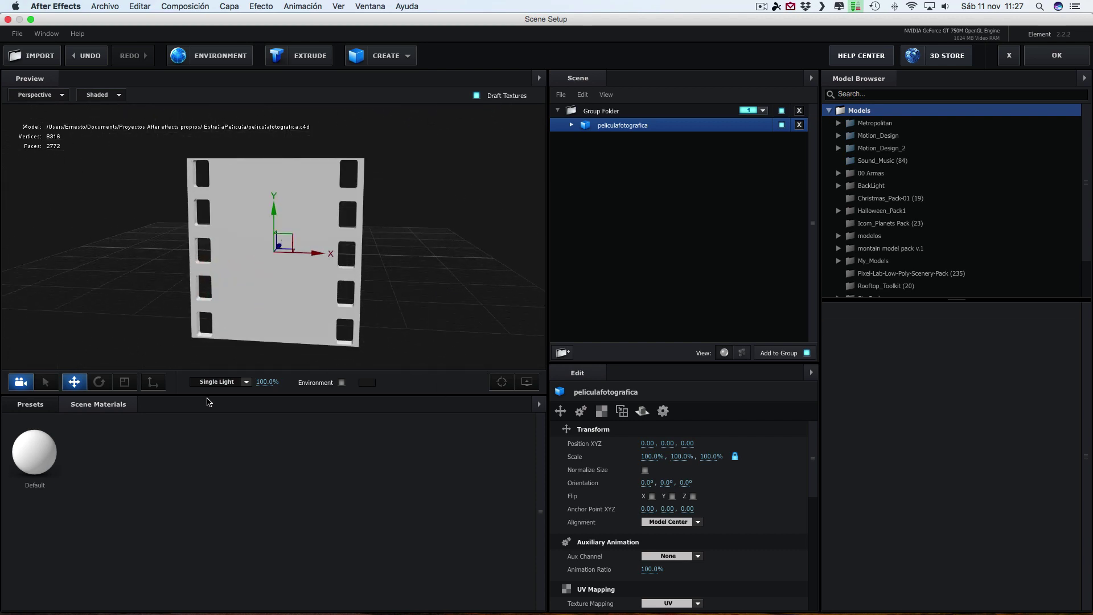
click(124, 381)
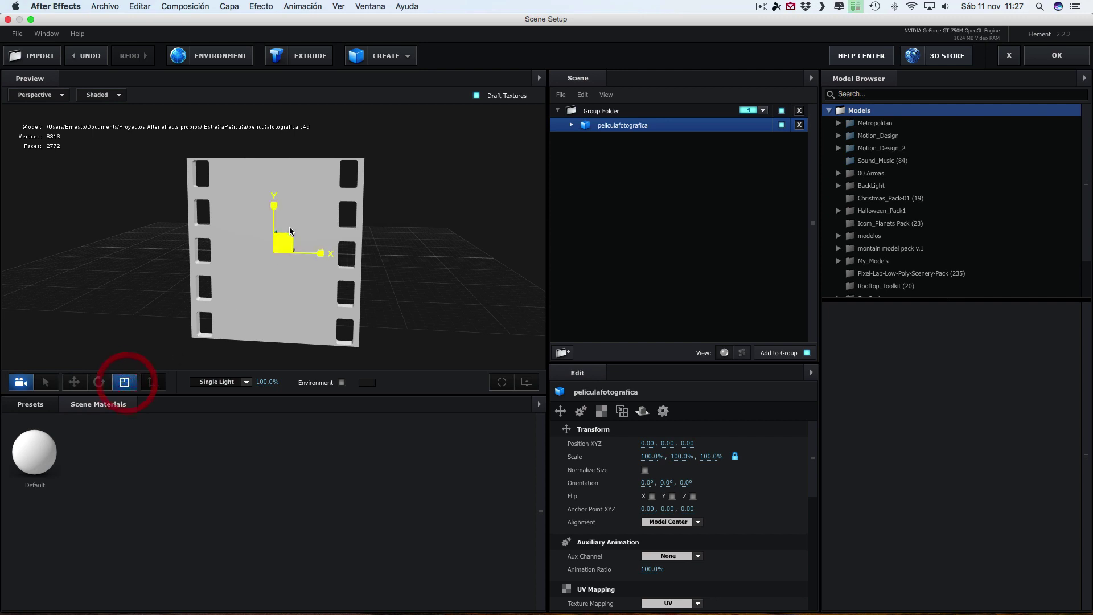
drag(274, 207, 273, 176)
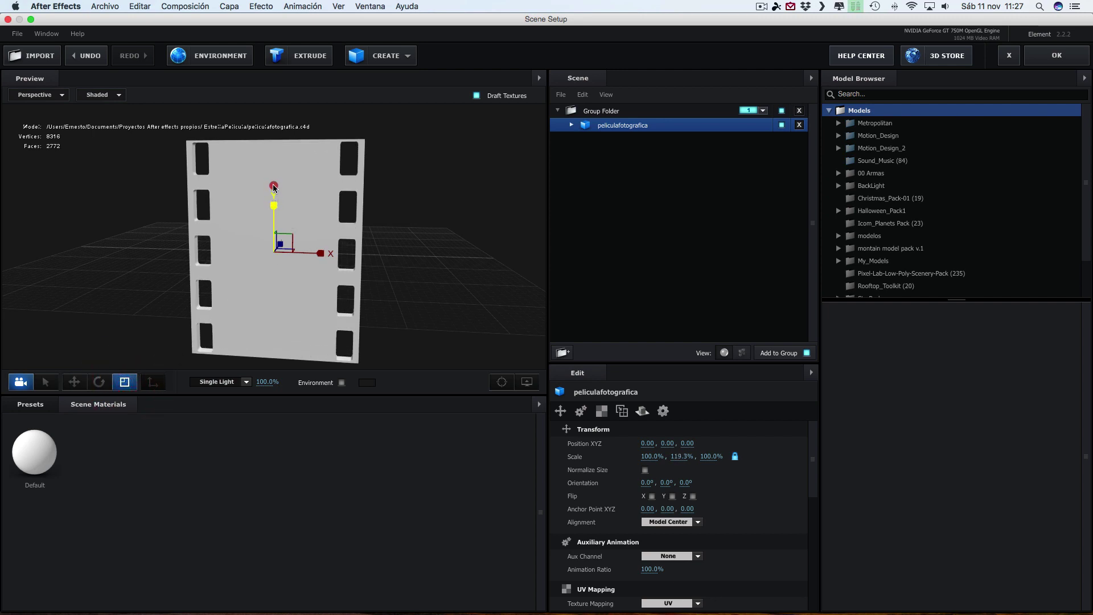
mouse_move(446, 203)
mouse_down()
mouse_move(350, 247)
mouse_move(463, 230)
mouse_up()
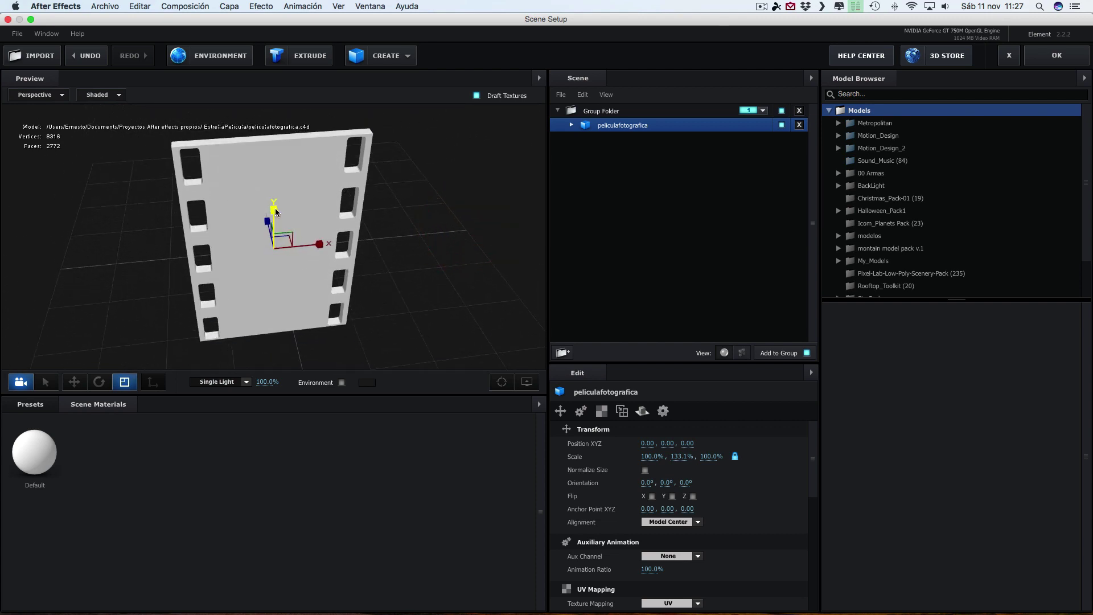
drag(275, 212, 277, 202)
drag(427, 205, 335, 178)
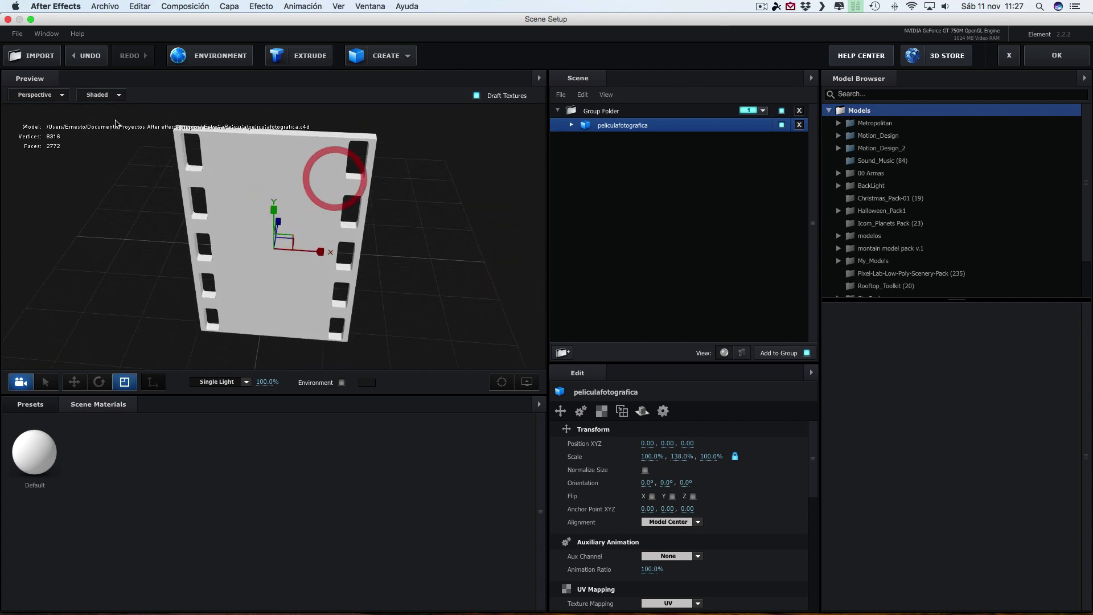
Step: Switch the preview display from Shaded to Wireframe
click(109, 97)
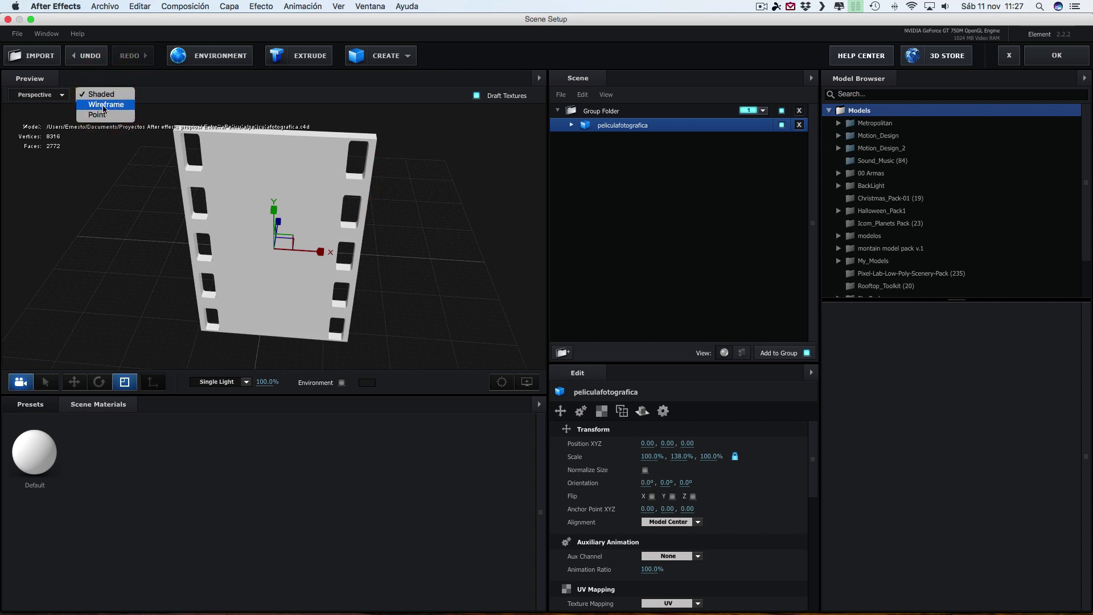
click(105, 108)
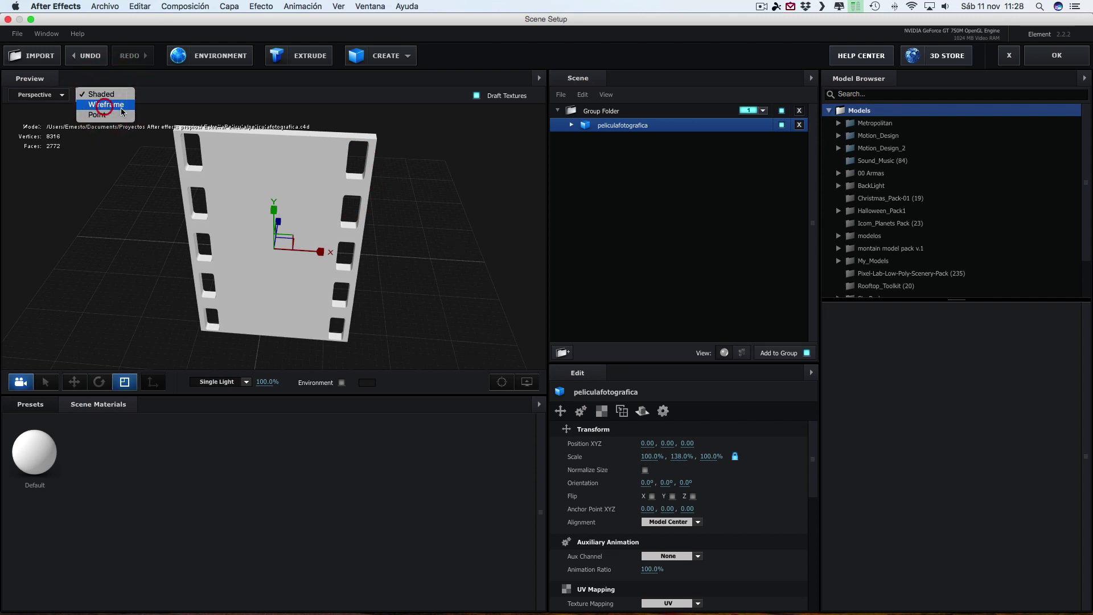
drag(416, 273, 380, 257)
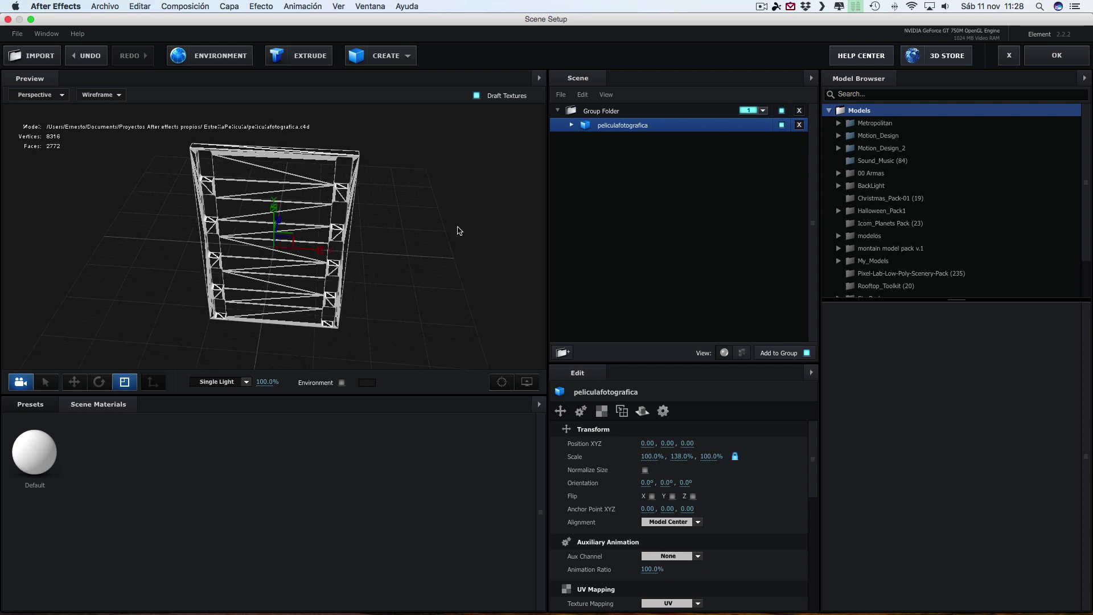
scroll(472, 218, up, 4)
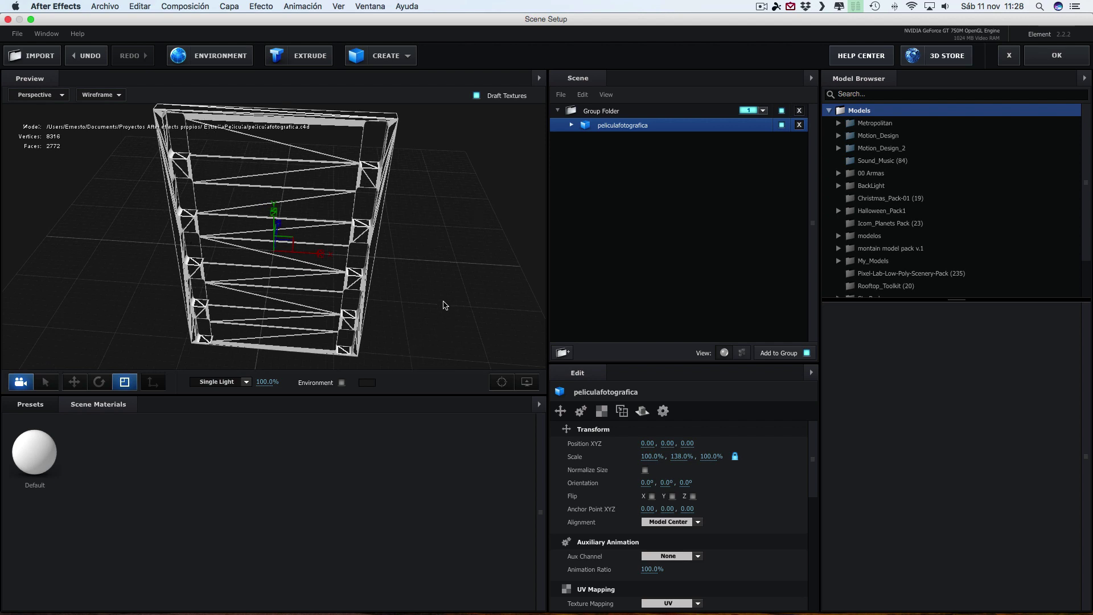
scroll(450, 310, down, 2)
scroll(446, 310, down, 2)
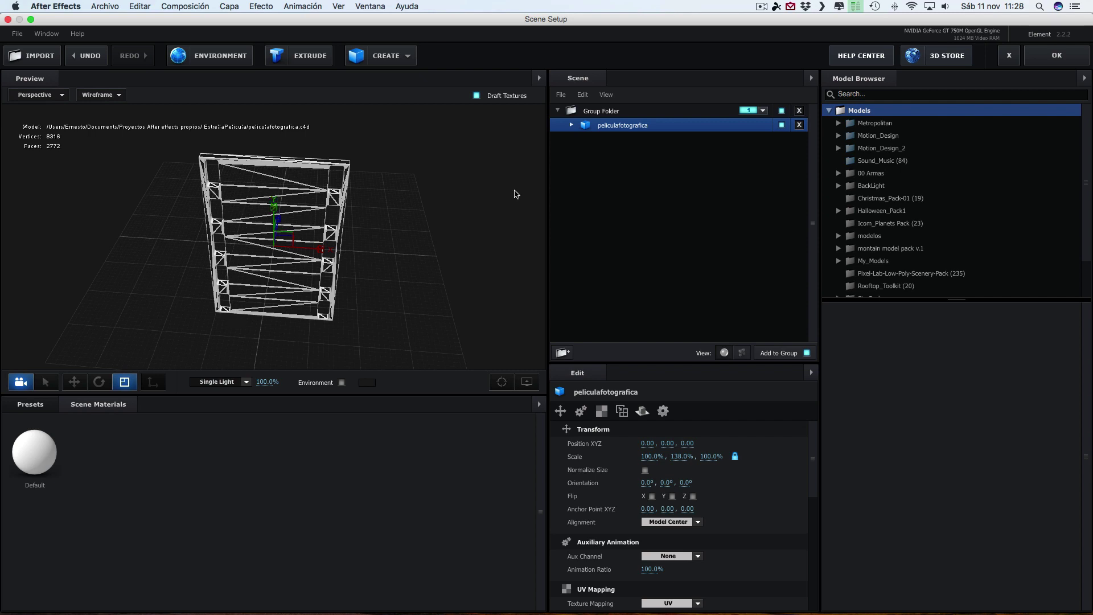
Step: Close Scene Setup to check the stretched strip in the composition
click(1056, 59)
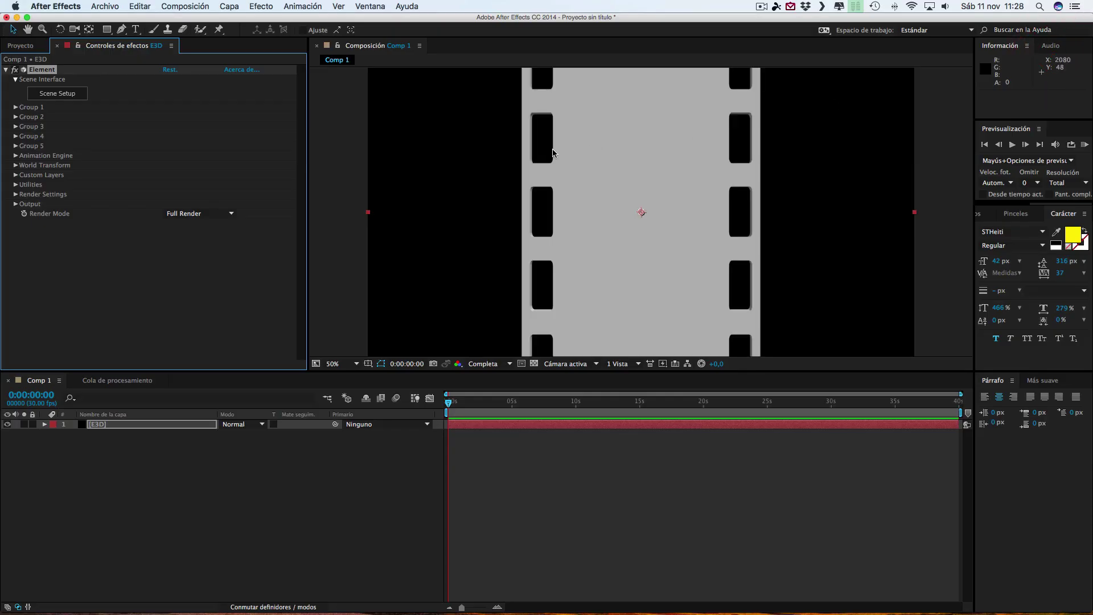
scroll(631, 259, down, 3)
scroll(632, 259, down, 4)
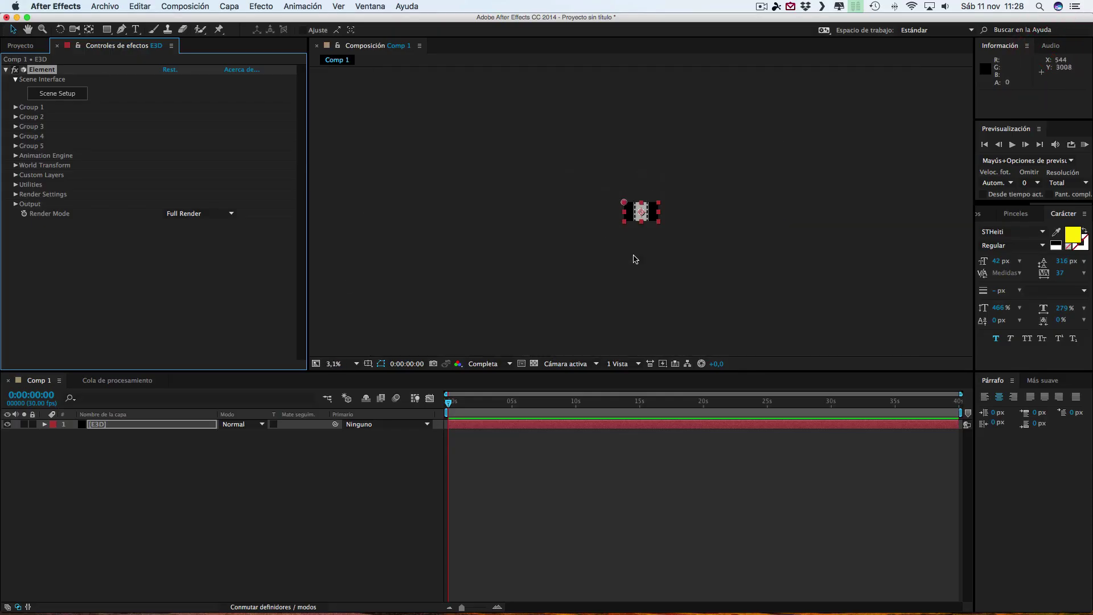
scroll(632, 259, up, 4)
scroll(632, 259, up, 3)
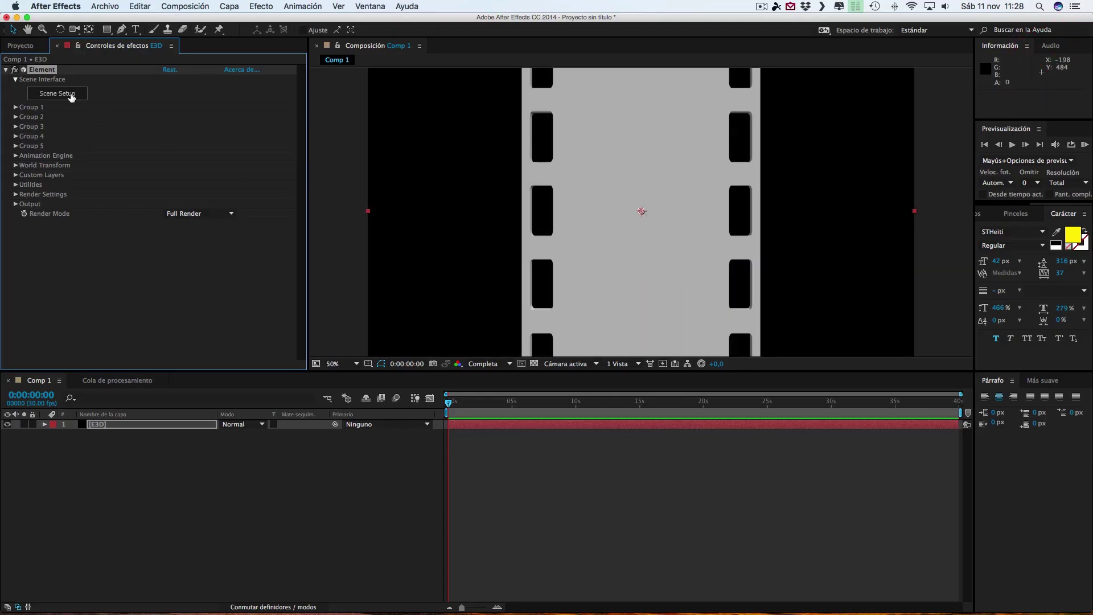
Step: Rescale the model to 10%, 13.8%, 10%, frame the preview, and confirm Scene Setup
click(71, 95)
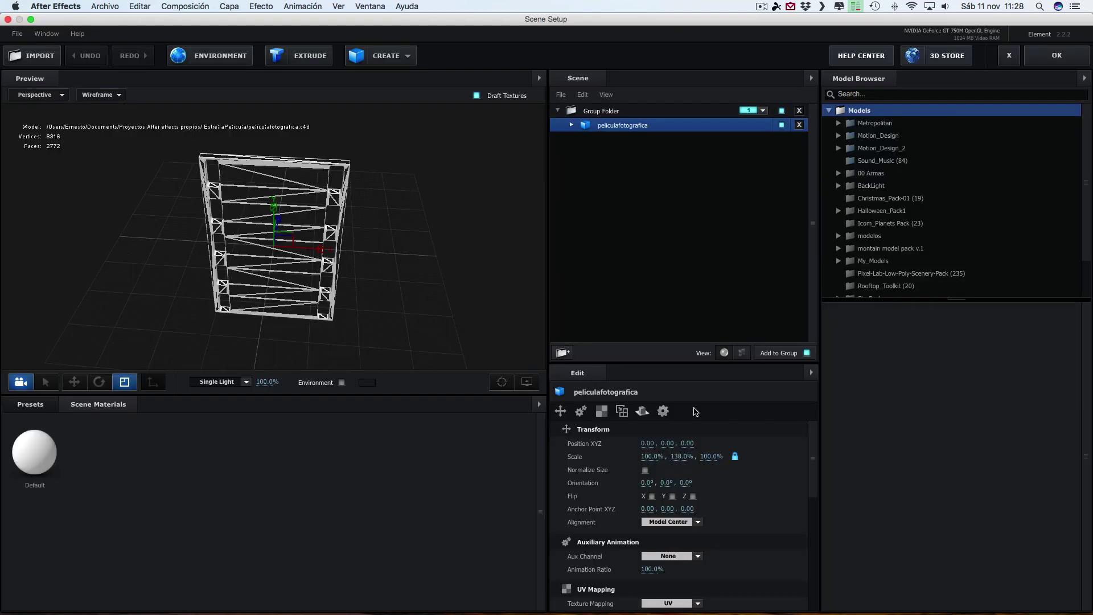
drag(652, 456, 554, 460)
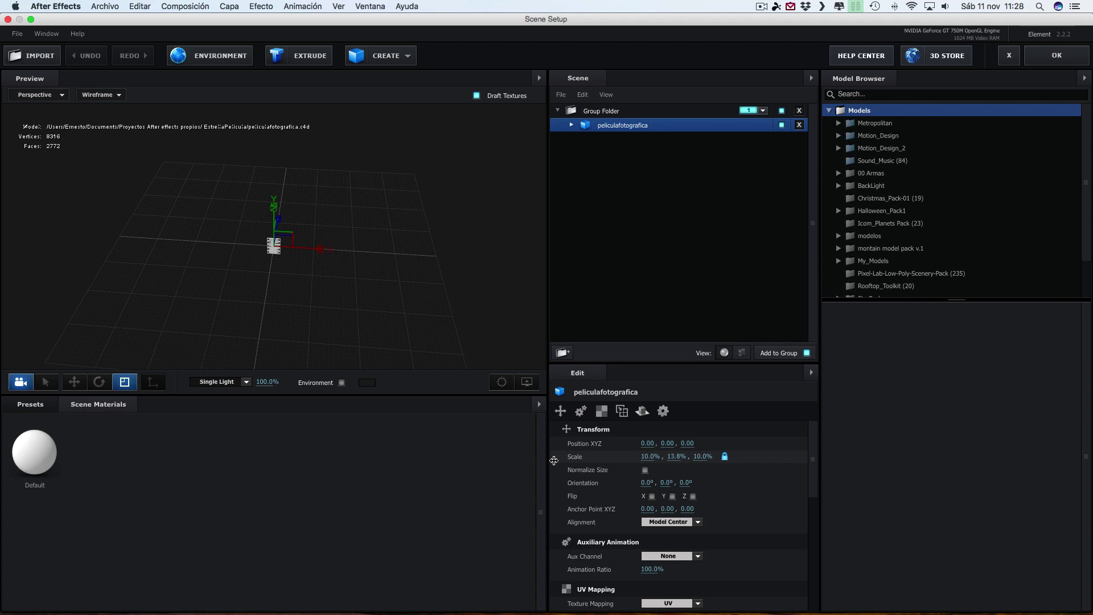
scroll(409, 278, up, 3)
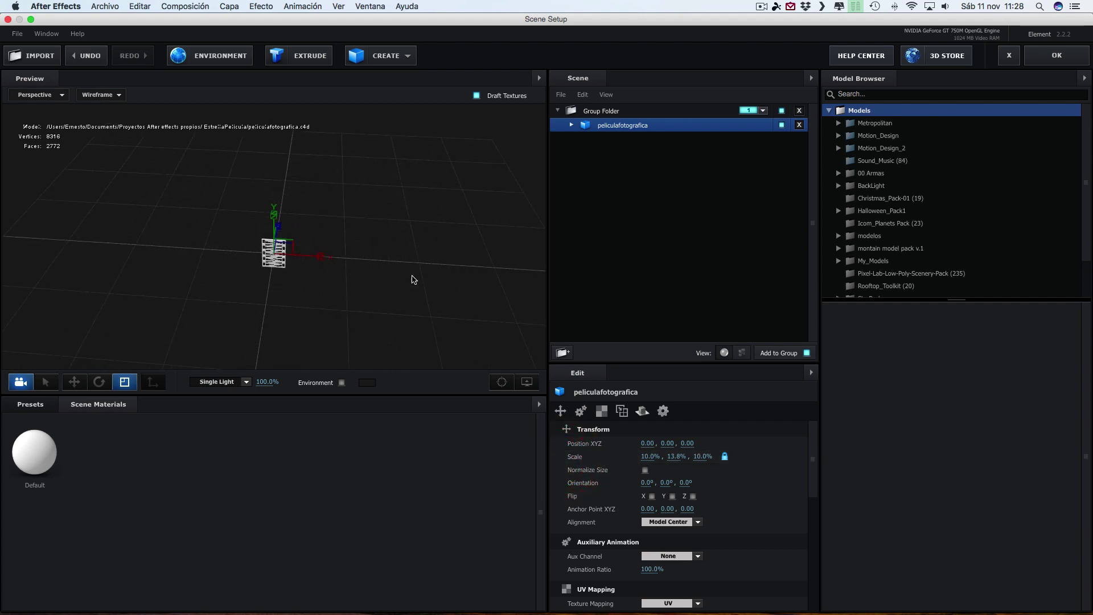
scroll(413, 280, up, 3)
scroll(414, 280, up, 3)
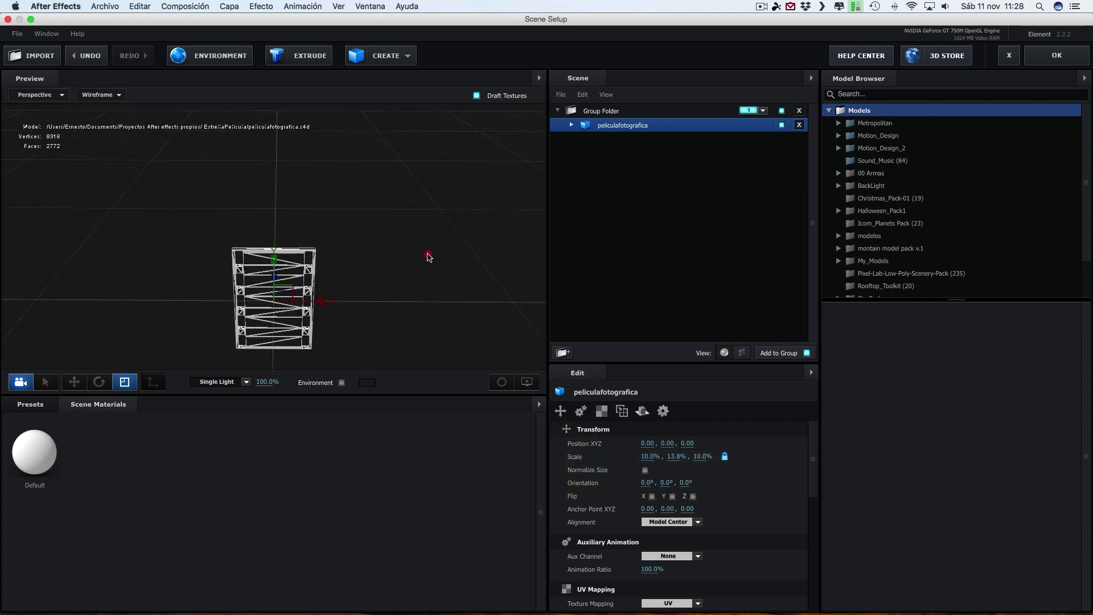
scroll(428, 255, up, 3)
click(502, 382)
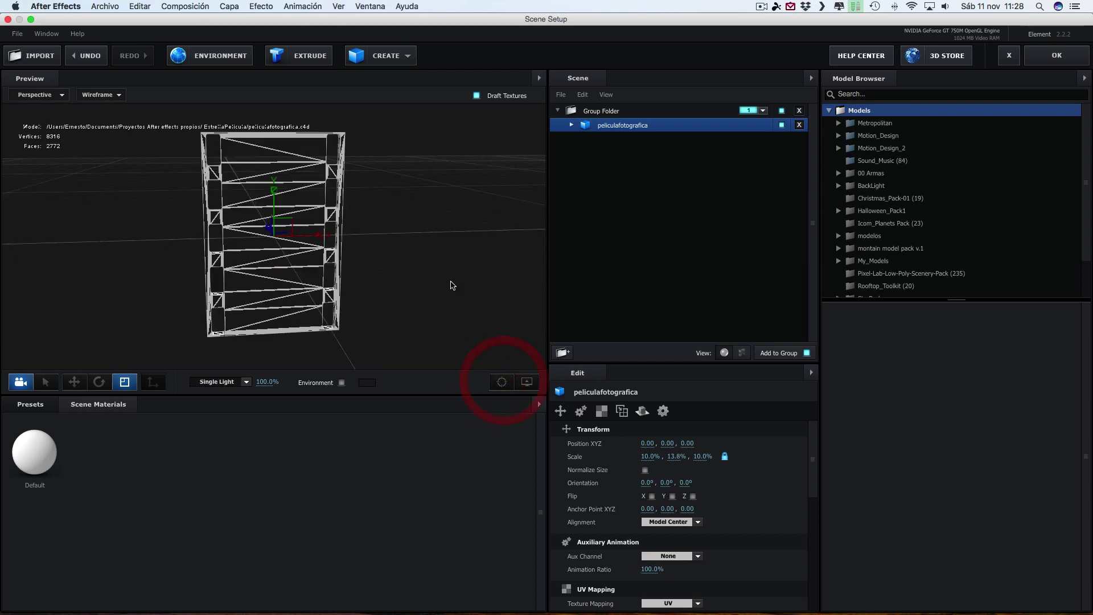
drag(450, 282, 471, 276)
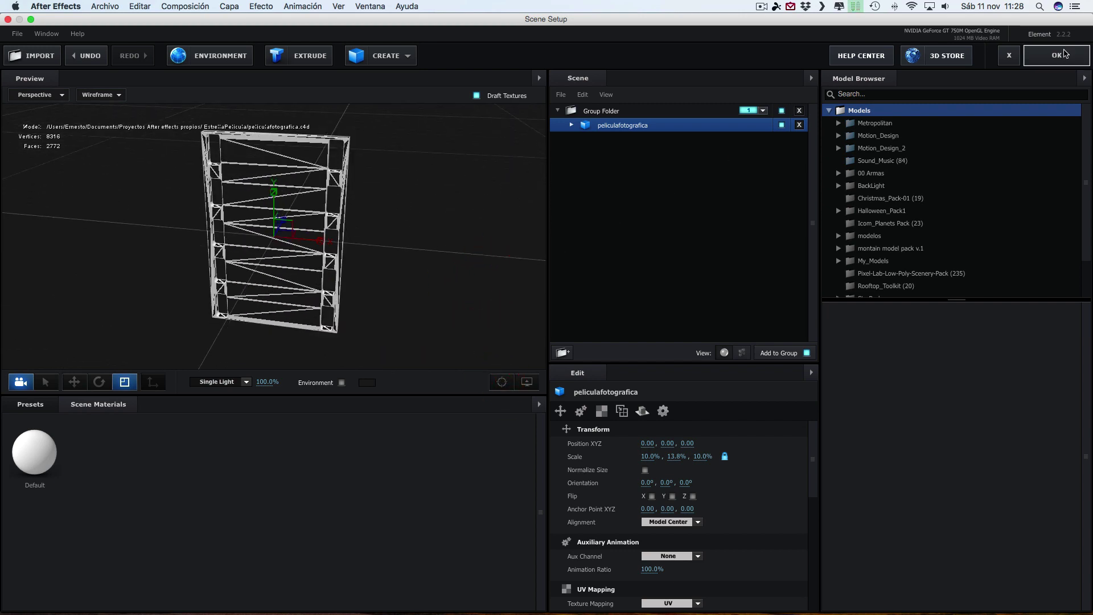
click(1058, 56)
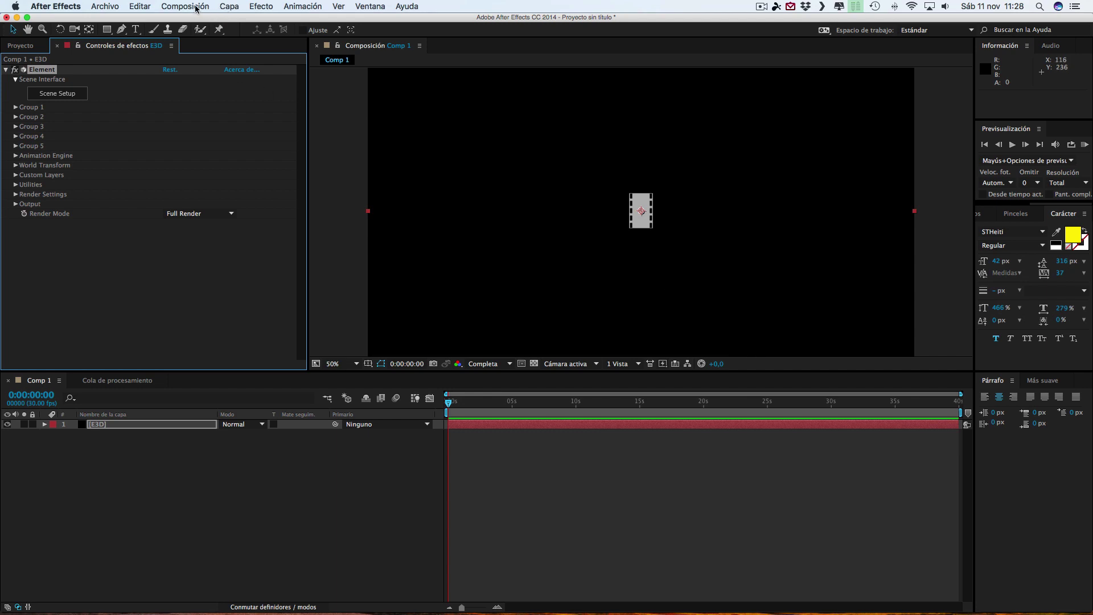
Step: Add a camera layer named Cámara 1 with depth of field turned off
click(227, 8)
mouse_move(236, 19)
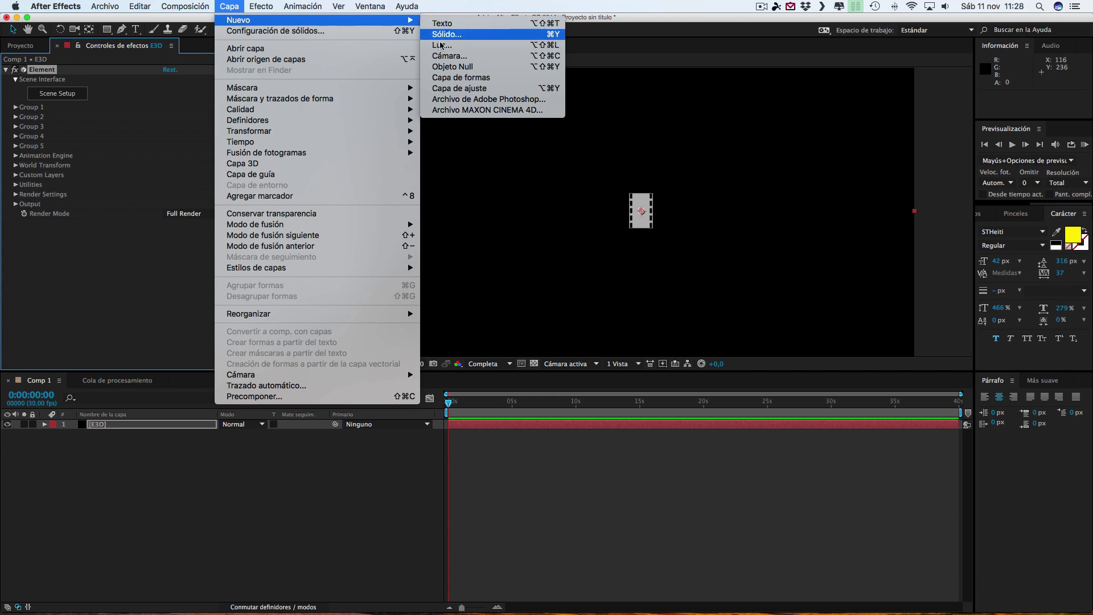
click(443, 56)
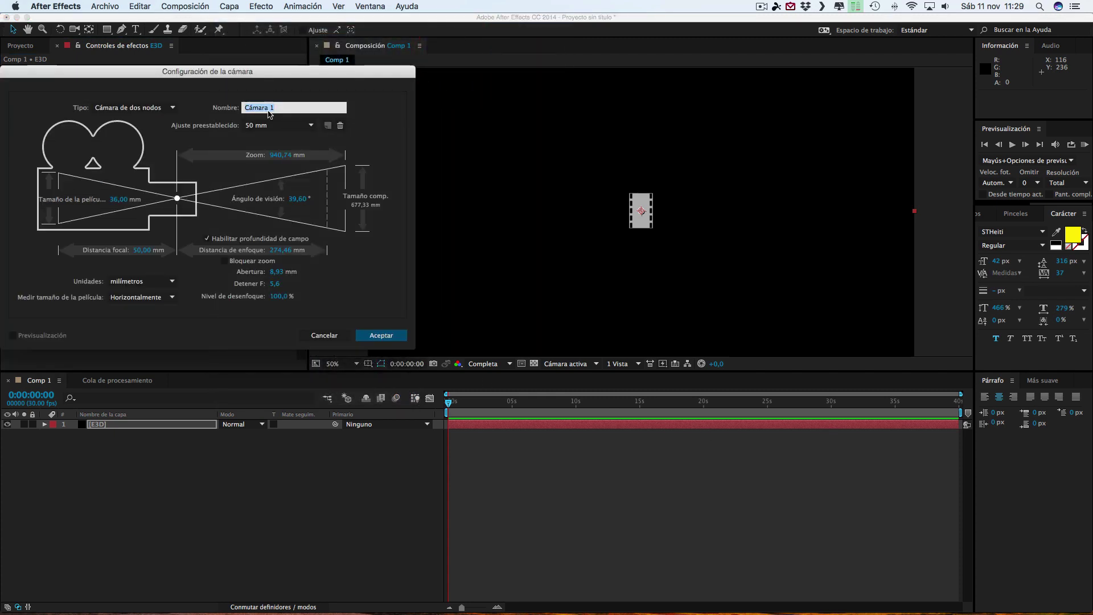
click(207, 239)
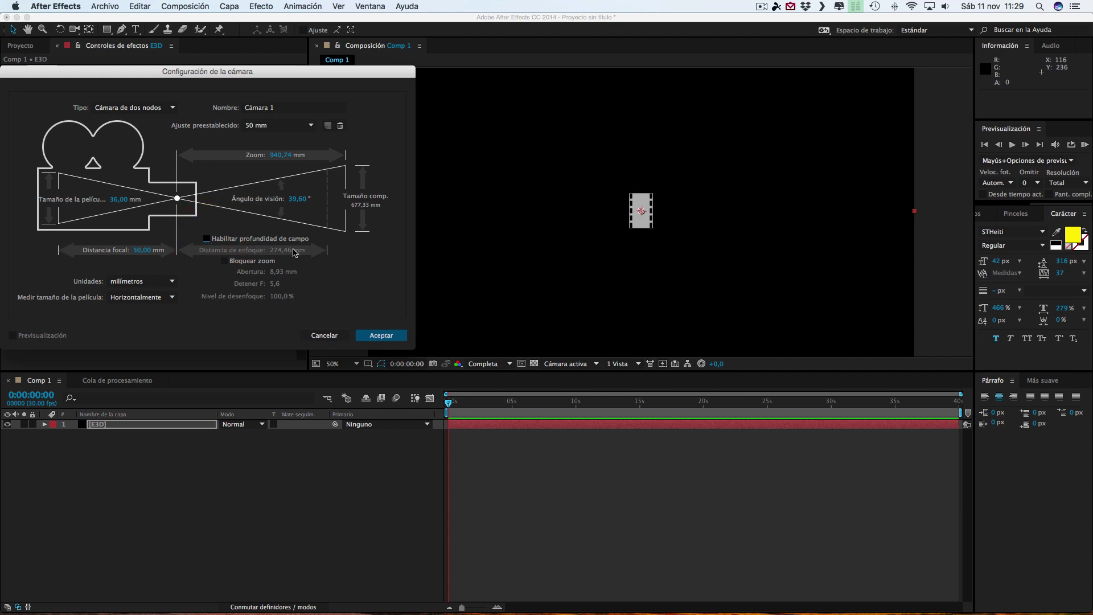
click(381, 335)
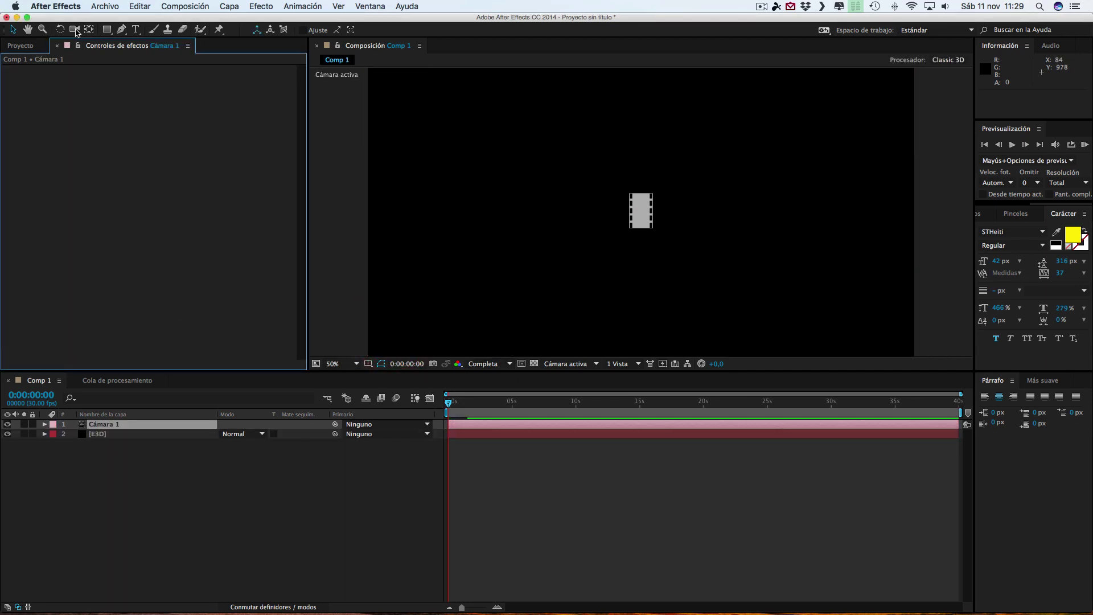
Step: Dolly the camera in to Z −714 with Track Z, then select the E3D layer
click(74, 29)
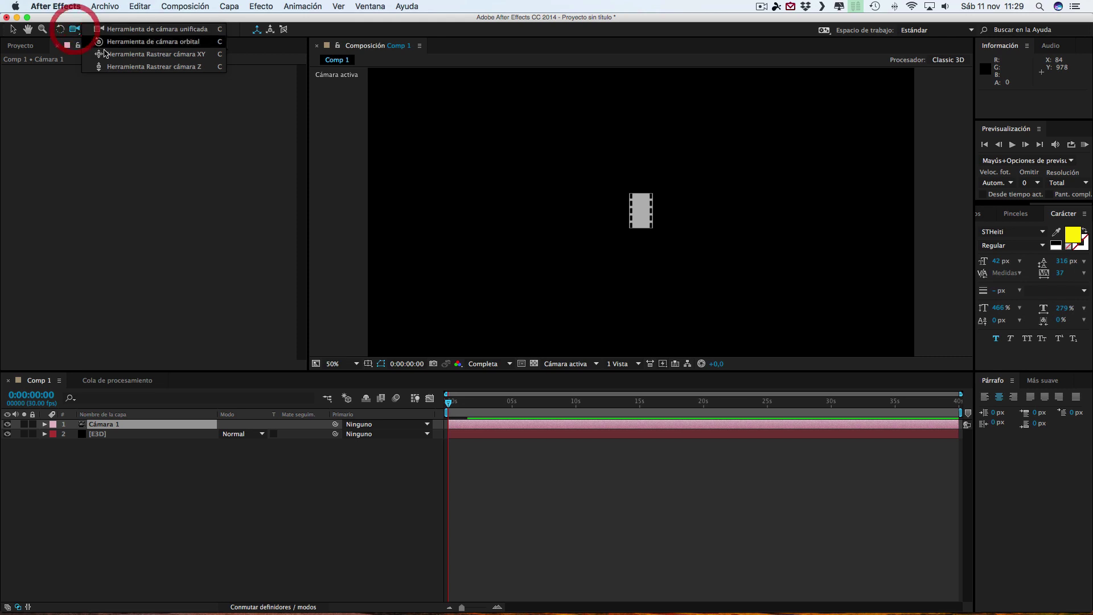
click(109, 66)
drag(695, 142, 701, 37)
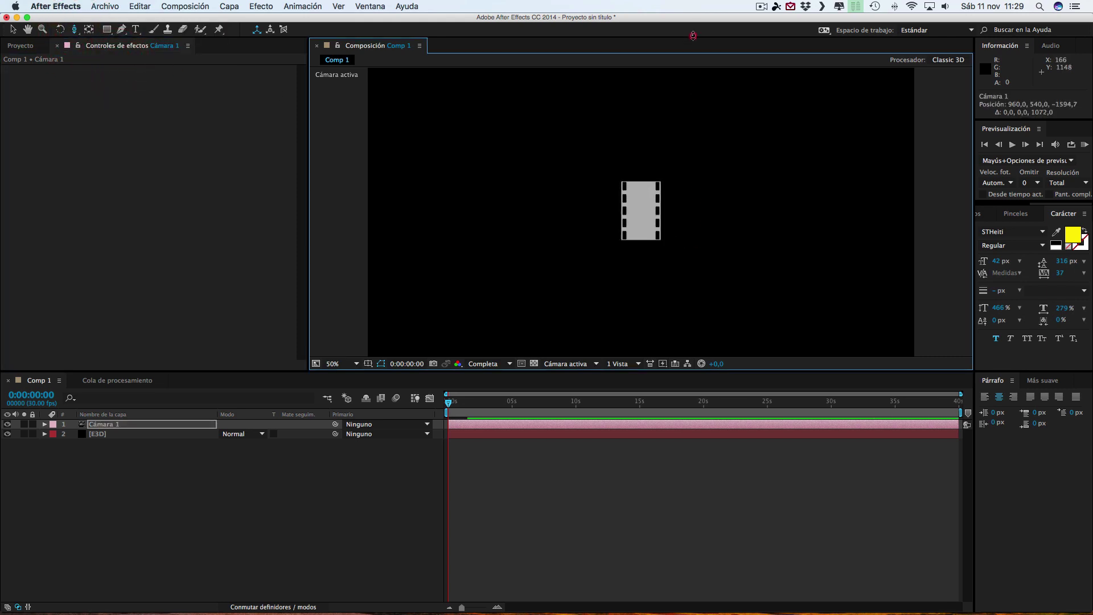
drag(727, 292, 723, 158)
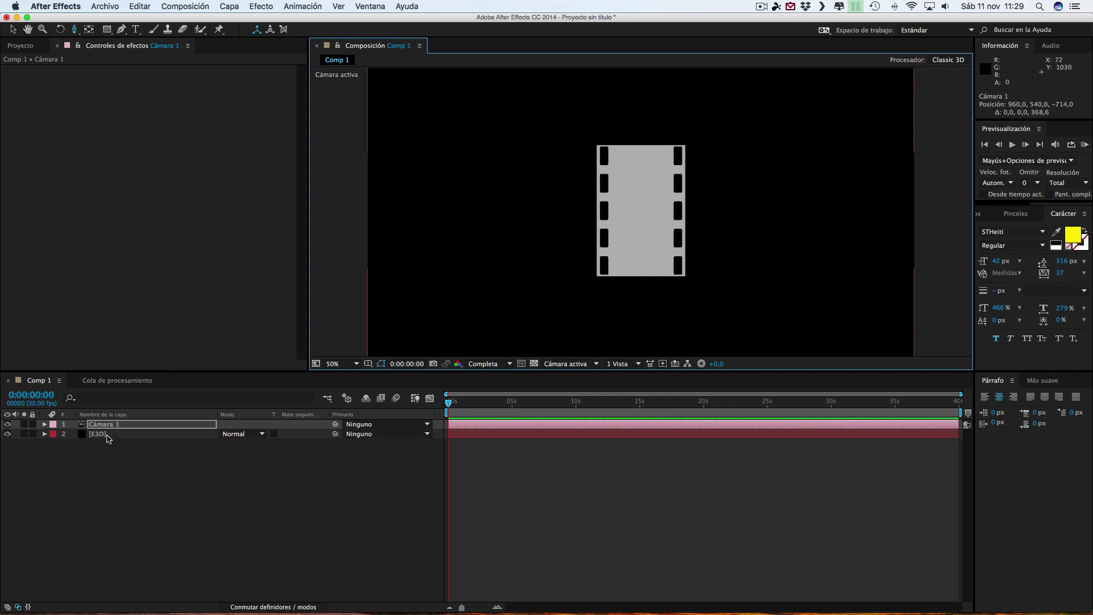
click(108, 435)
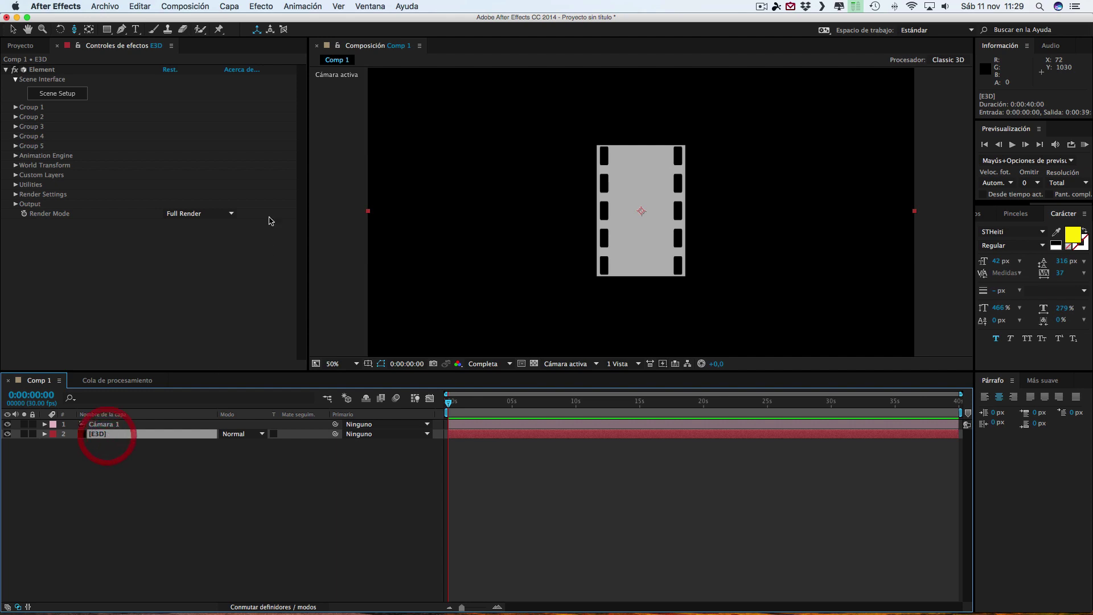
Step: Set the model's Surface Options Normals to Dynamic (Deform) and confirm Scene Setup
click(68, 94)
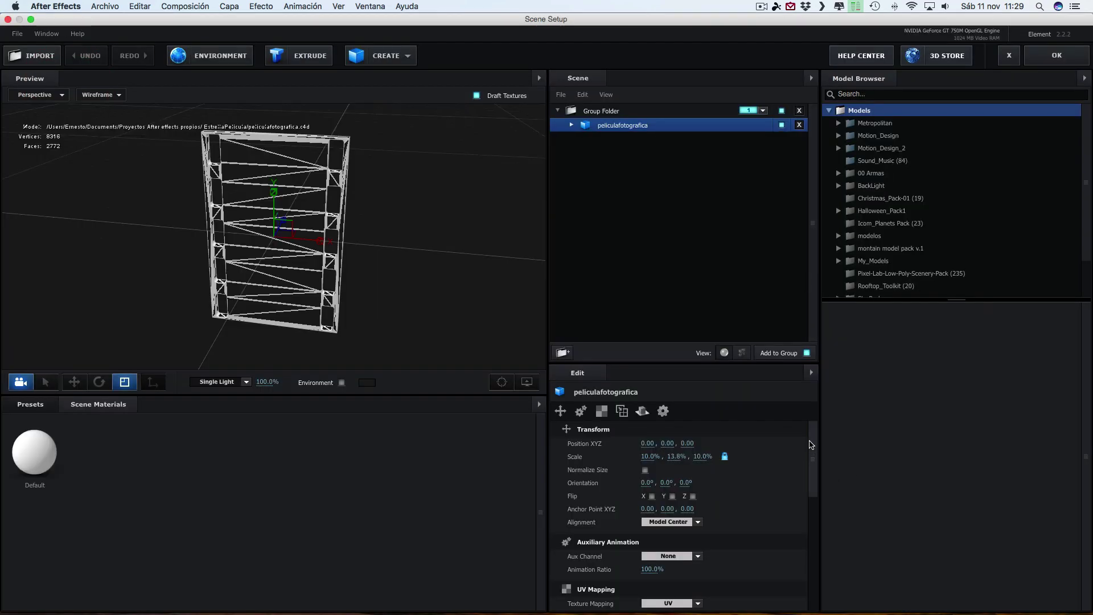
drag(811, 443, 814, 523)
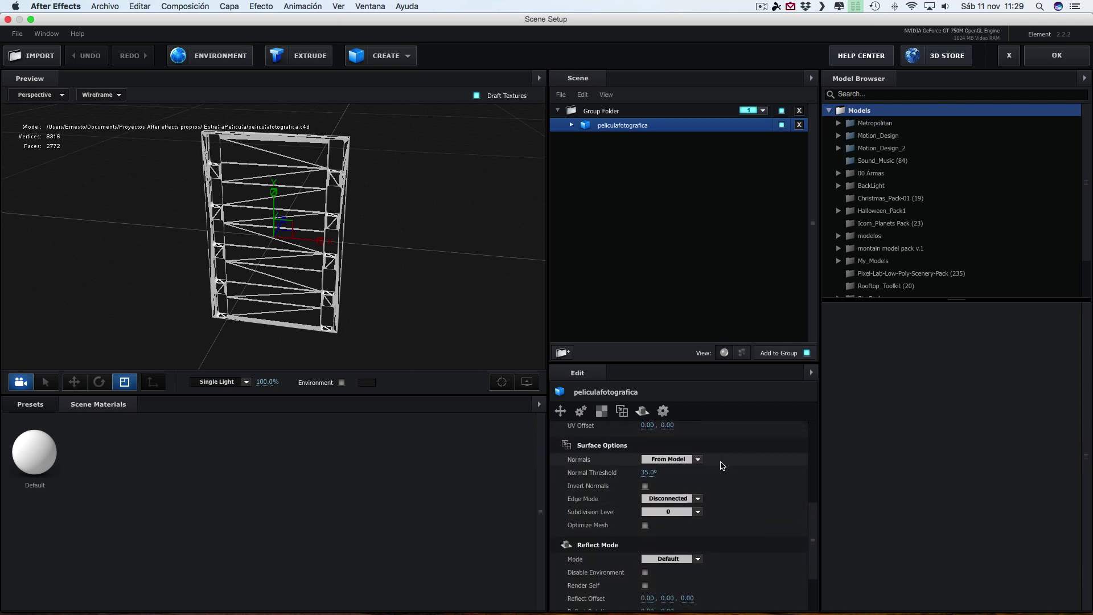
click(698, 459)
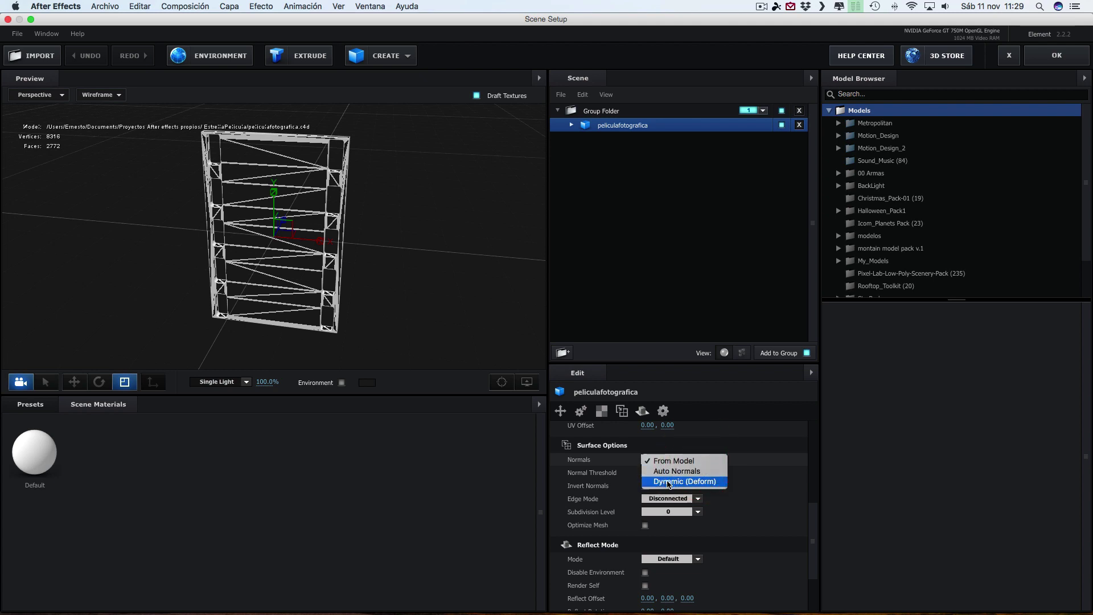
click(668, 482)
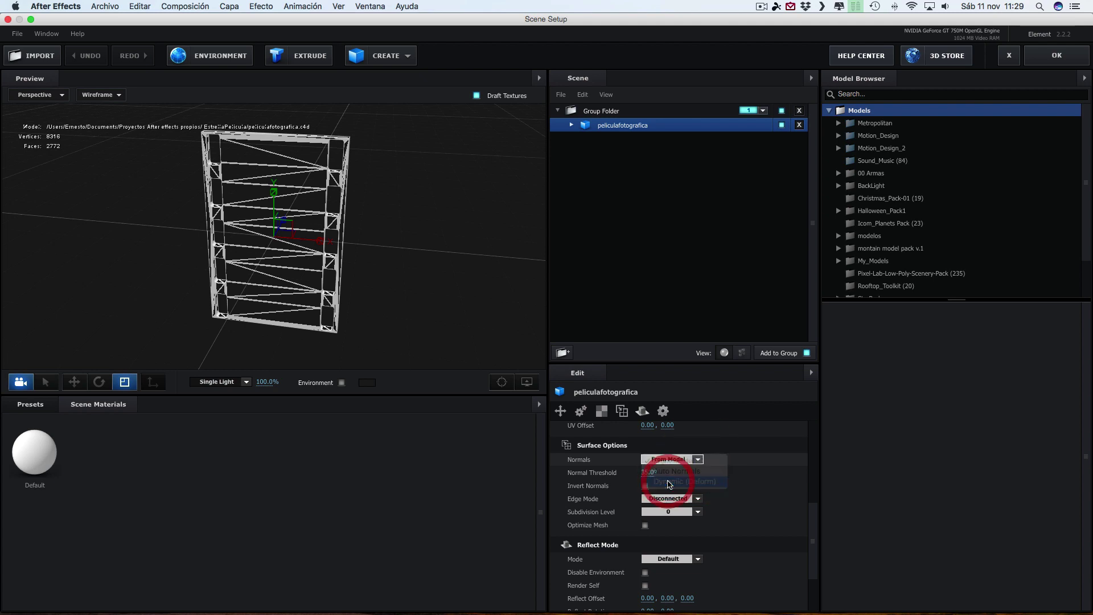
click(1054, 61)
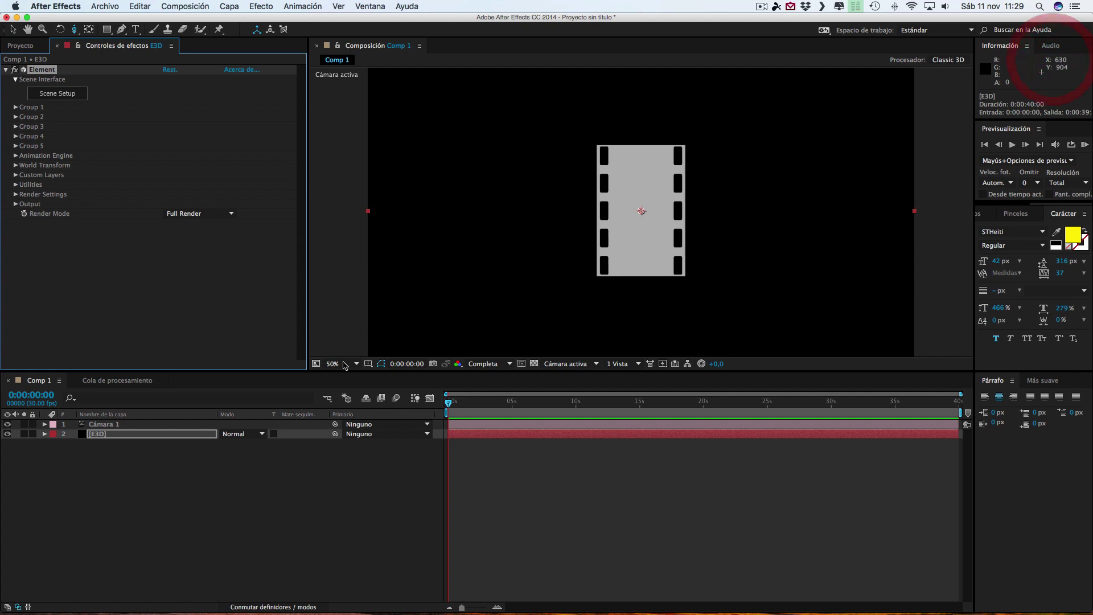
Step: Enable Deform and Twist under Group 1 > Particle Look and set Twist Y to 0x+28.0°
click(15, 107)
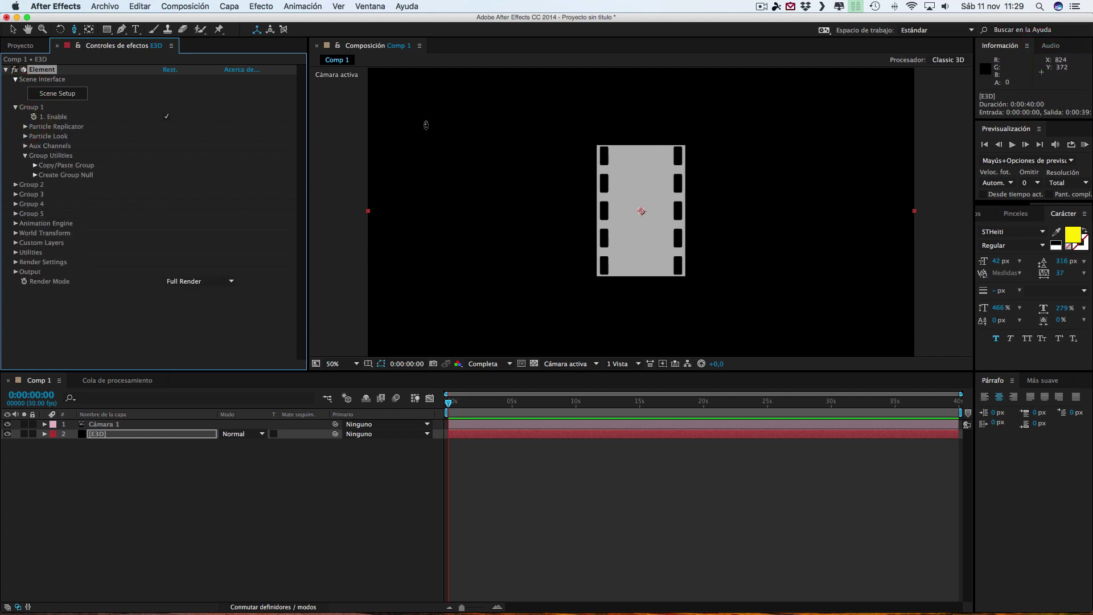
click(25, 136)
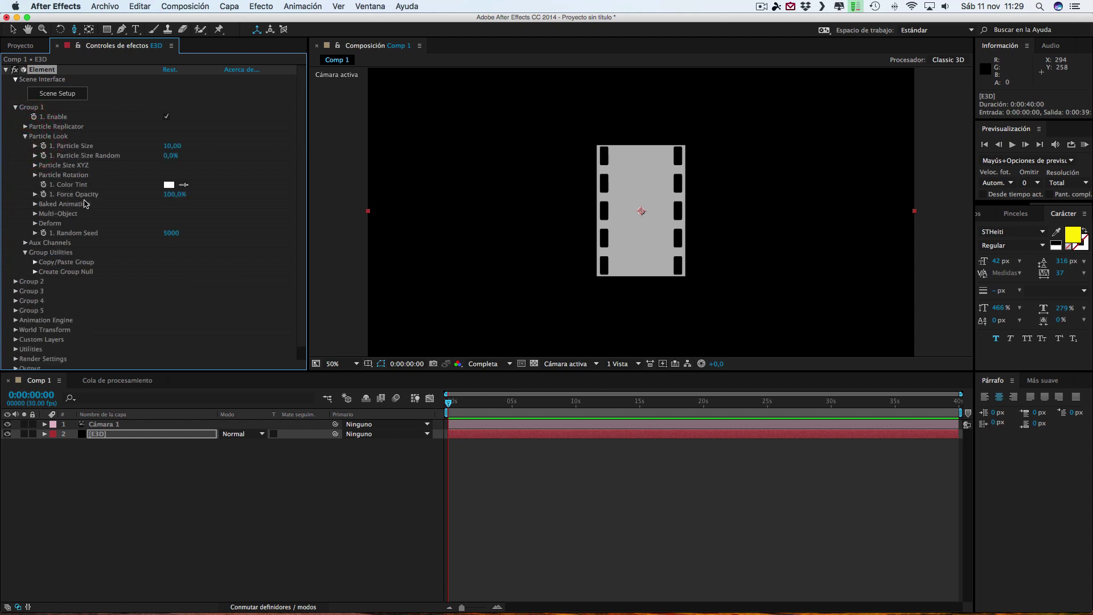
click(35, 223)
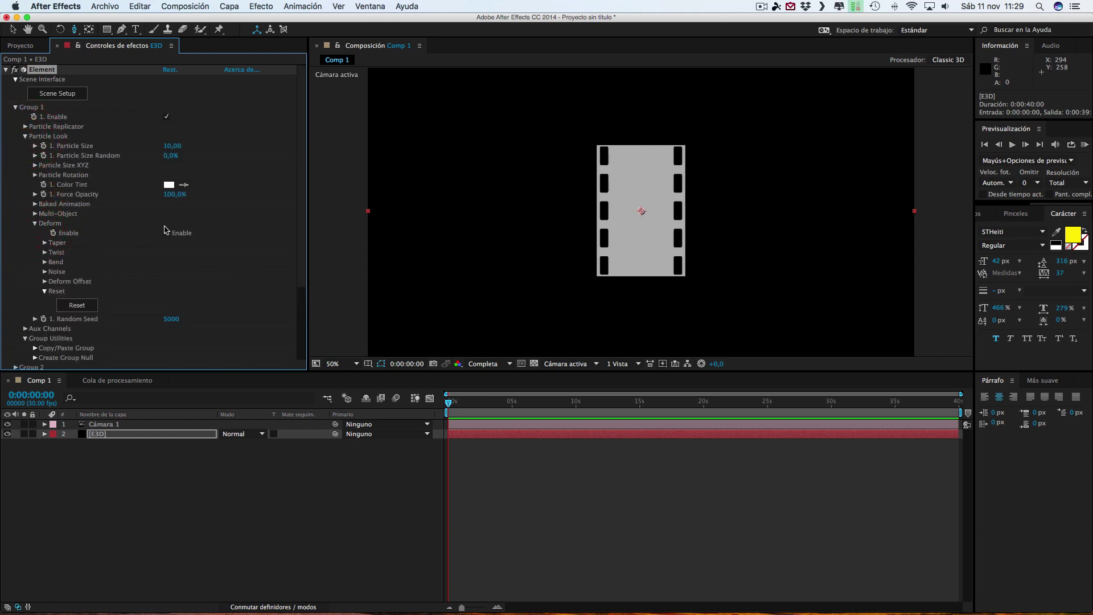
click(44, 243)
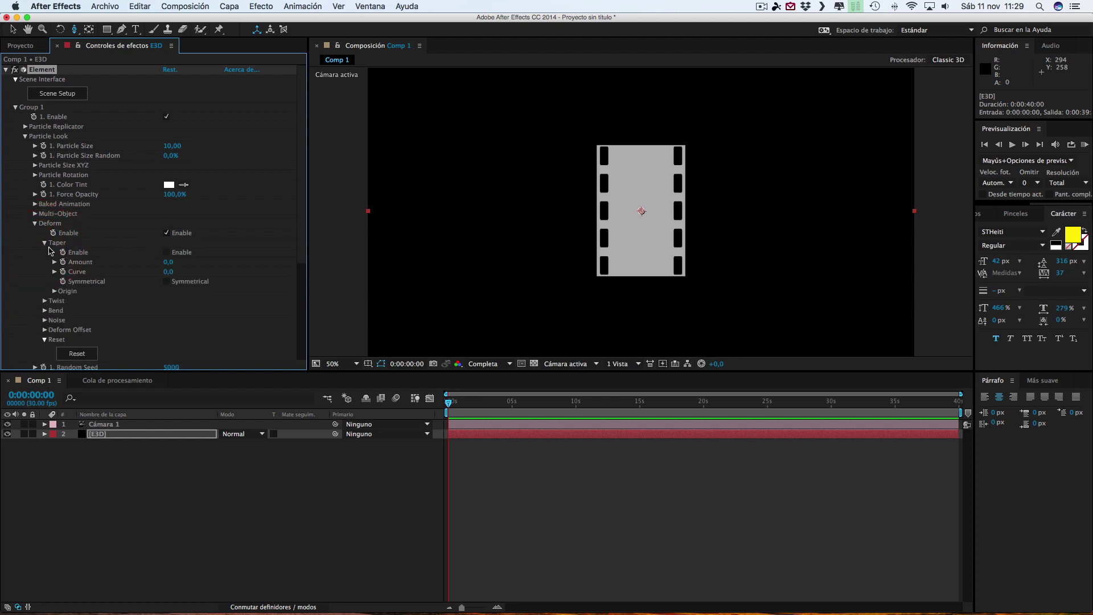
click(166, 252)
click(45, 302)
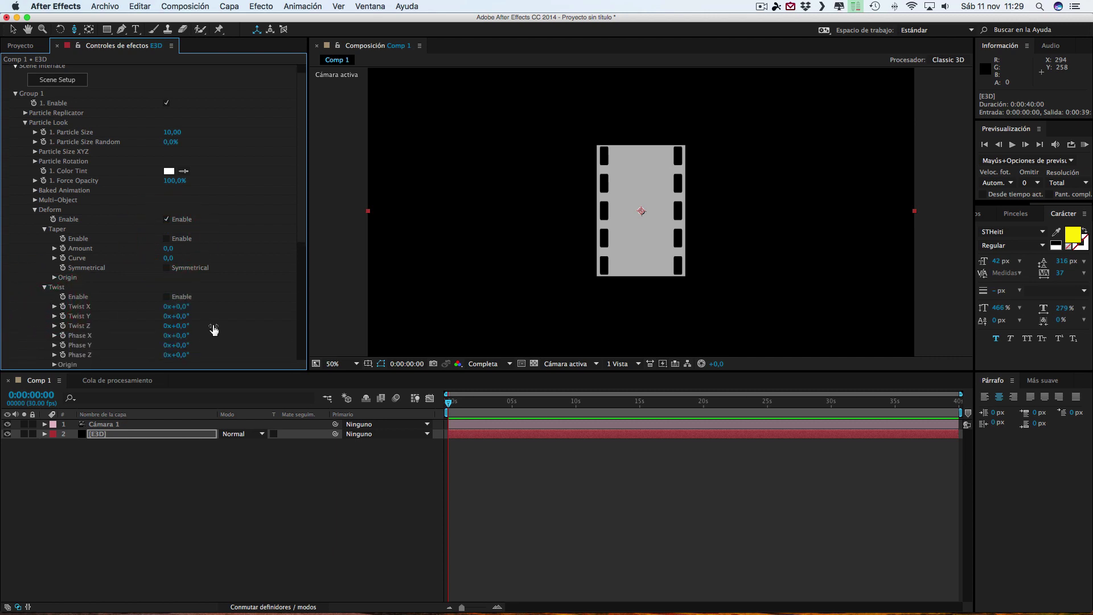
click(167, 297)
drag(181, 316, 194, 317)
drag(200, 317, 197, 317)
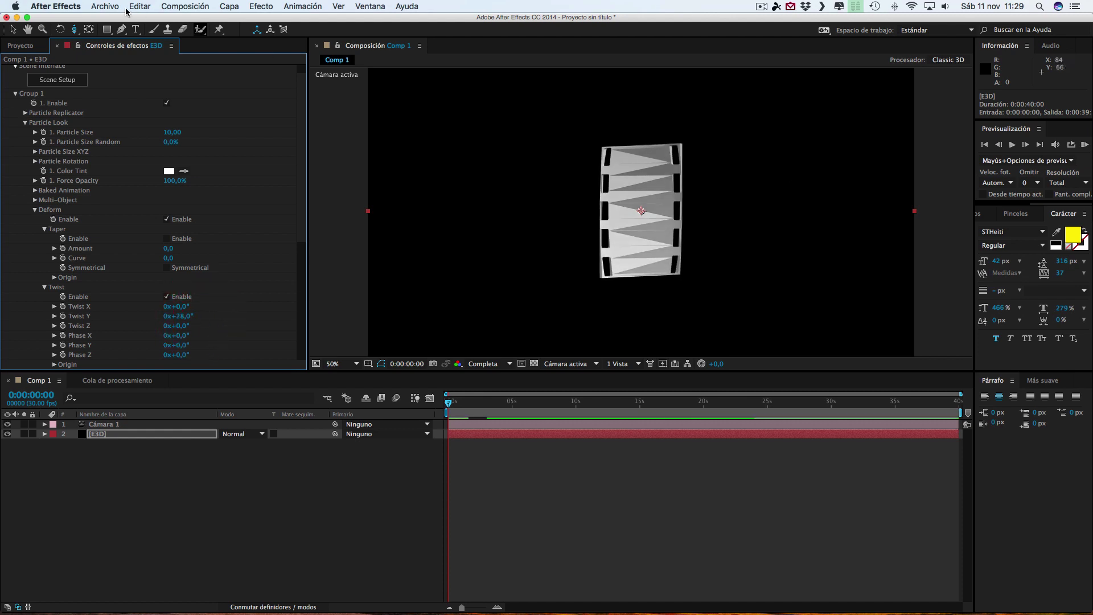
Step: Orbit Cámara 1 until the twisted film strip is seen nearly head-on, then reopen Element 3D Scene Setup
drag(75, 29, 114, 36)
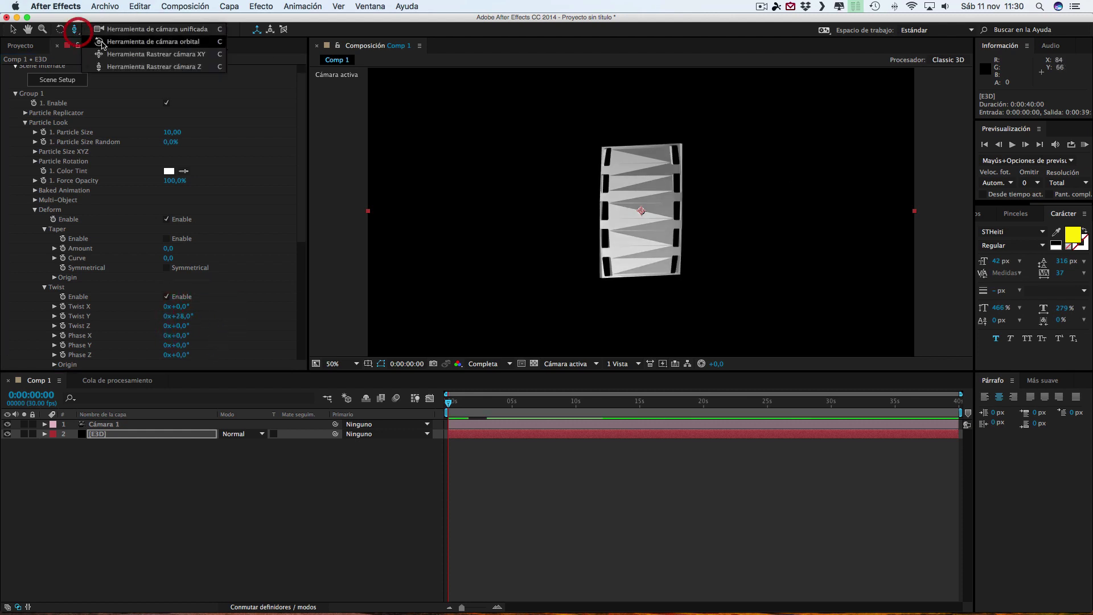
mouse_move(581, 163)
mouse_down()
mouse_move(675, 216)
mouse_move(804, 199)
mouse_move(653, 240)
mouse_move(712, 222)
mouse_move(792, 245)
mouse_move(837, 199)
mouse_move(683, 234)
mouse_up()
click(744, 215)
scroll(685, 227, up, 2)
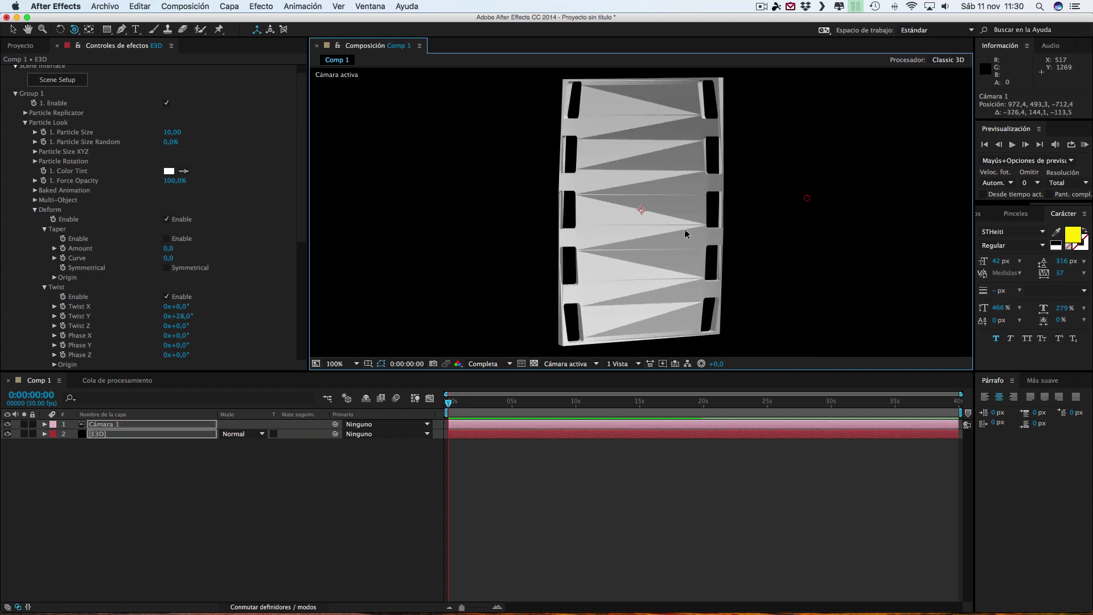
click(150, 436)
click(57, 80)
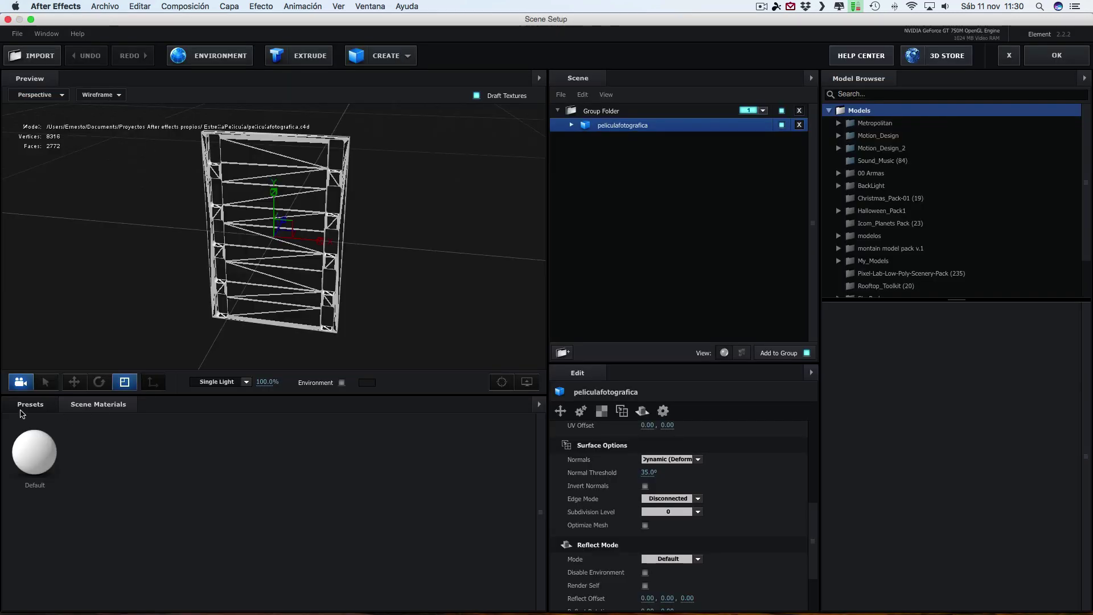
Step: Apply the Physical Gold material preset to the film-strip model and confirm with OK
click(21, 411)
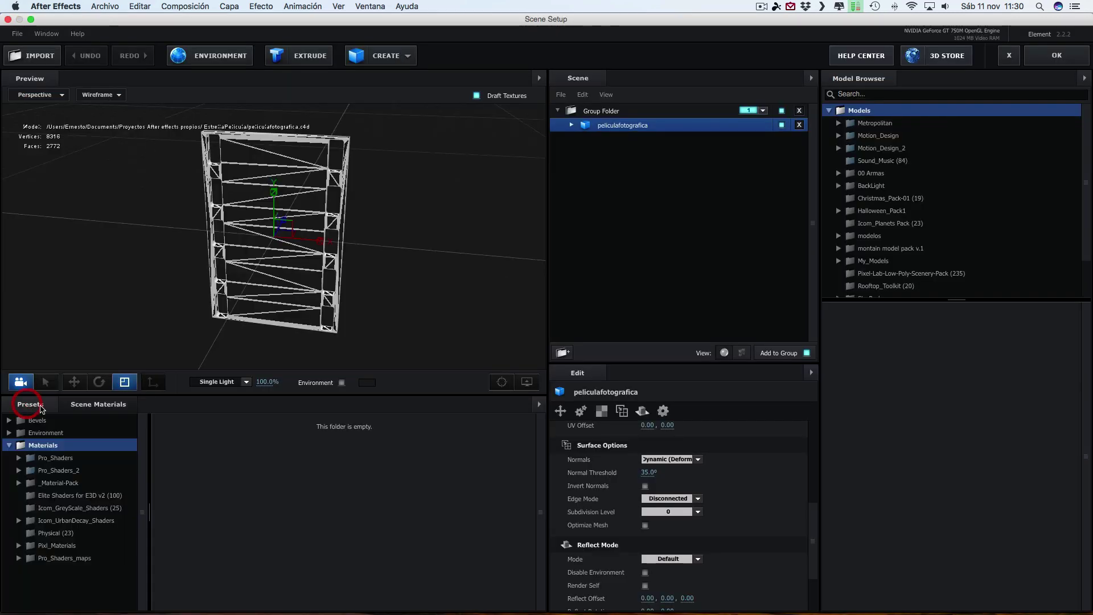
click(56, 473)
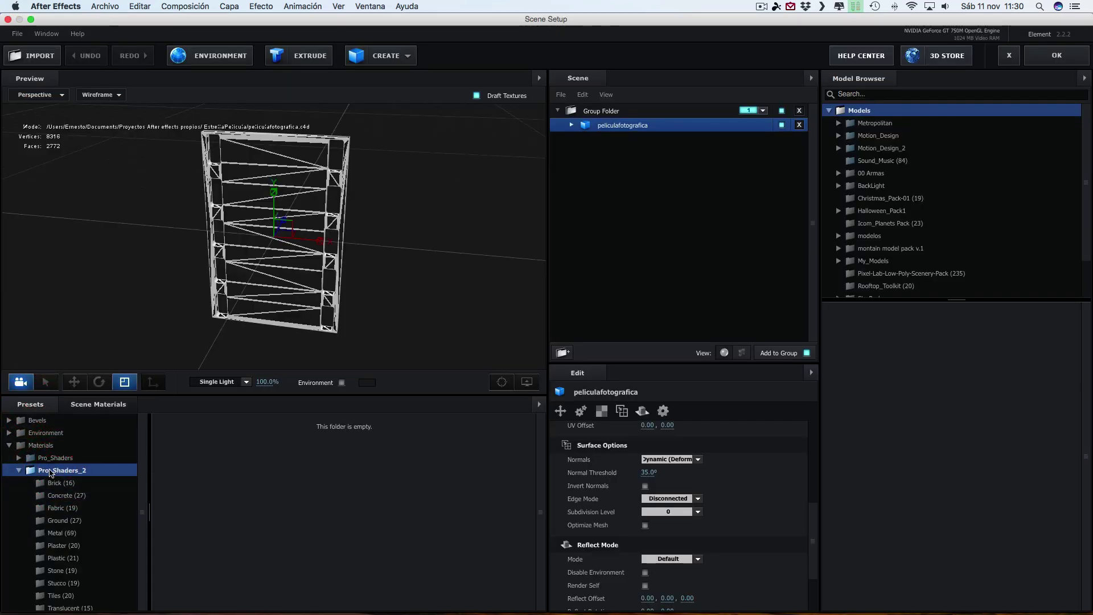
click(12, 447)
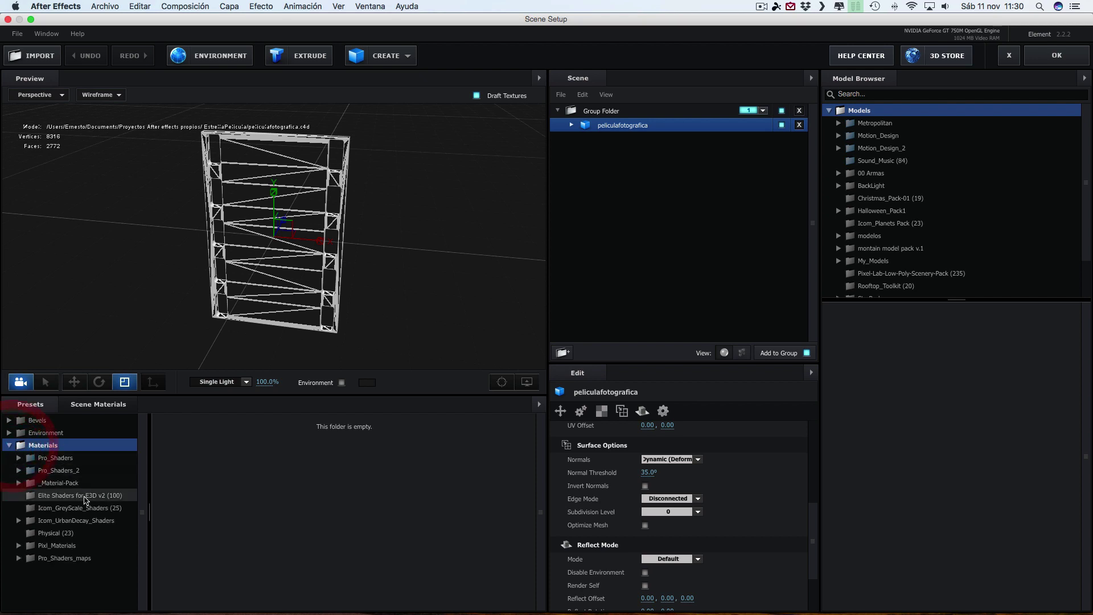
click(54, 532)
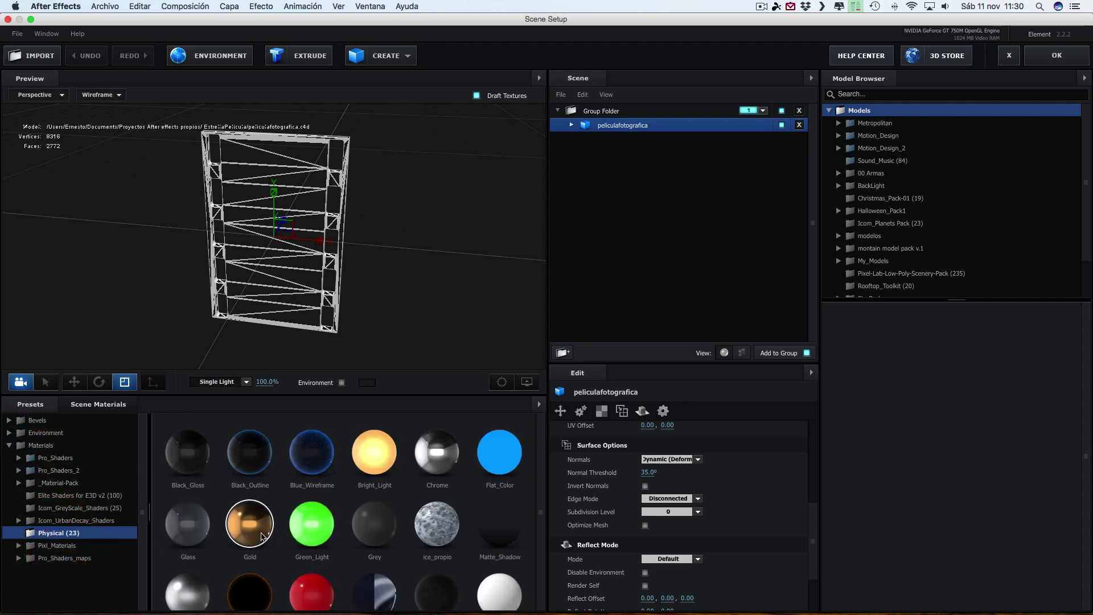
drag(250, 523, 333, 263)
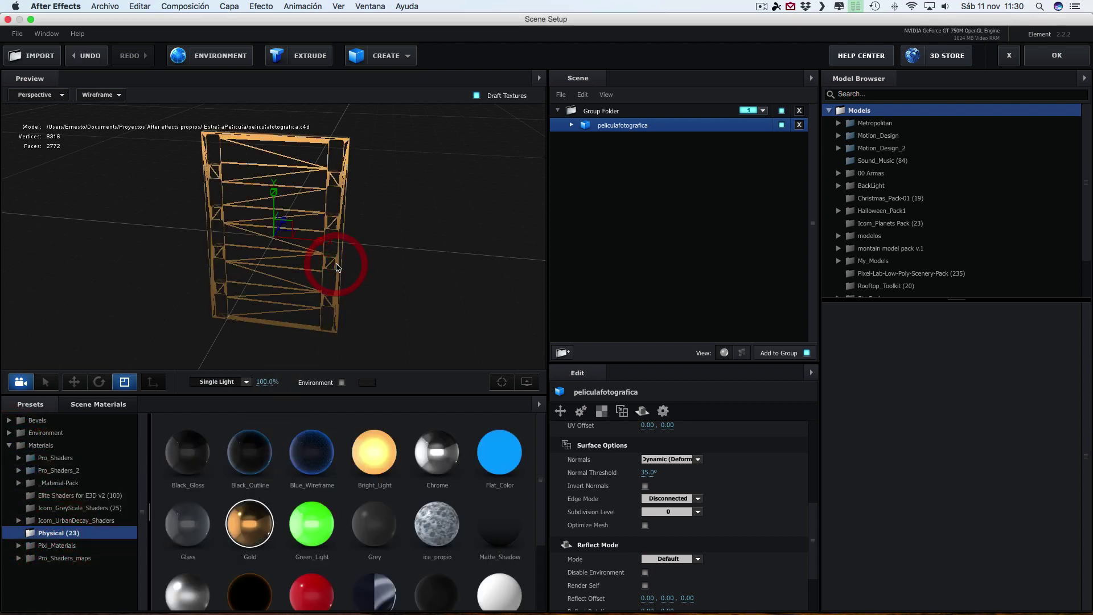
click(1044, 56)
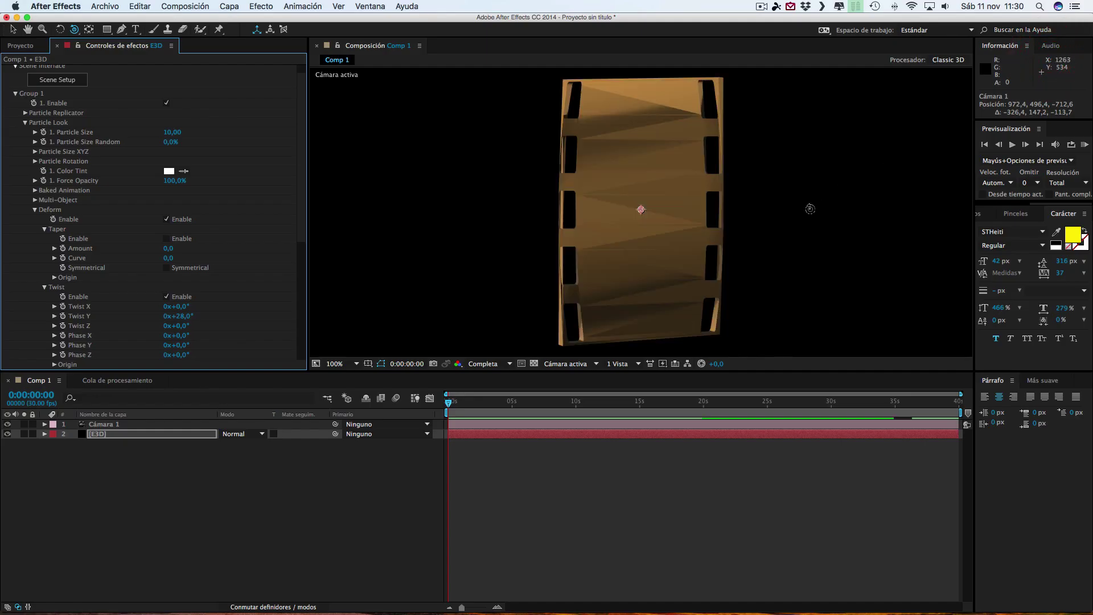
Step: Orbit the camera around the gold film strip, then select the E3D layer and reopen Scene Setup
mouse_move(751, 212)
mouse_down()
mouse_move(666, 236)
mouse_move(501, 208)
mouse_move(814, 207)
mouse_move(626, 217)
mouse_move(704, 232)
mouse_move(730, 265)
mouse_move(715, 202)
mouse_move(683, 278)
mouse_move(707, 204)
mouse_up()
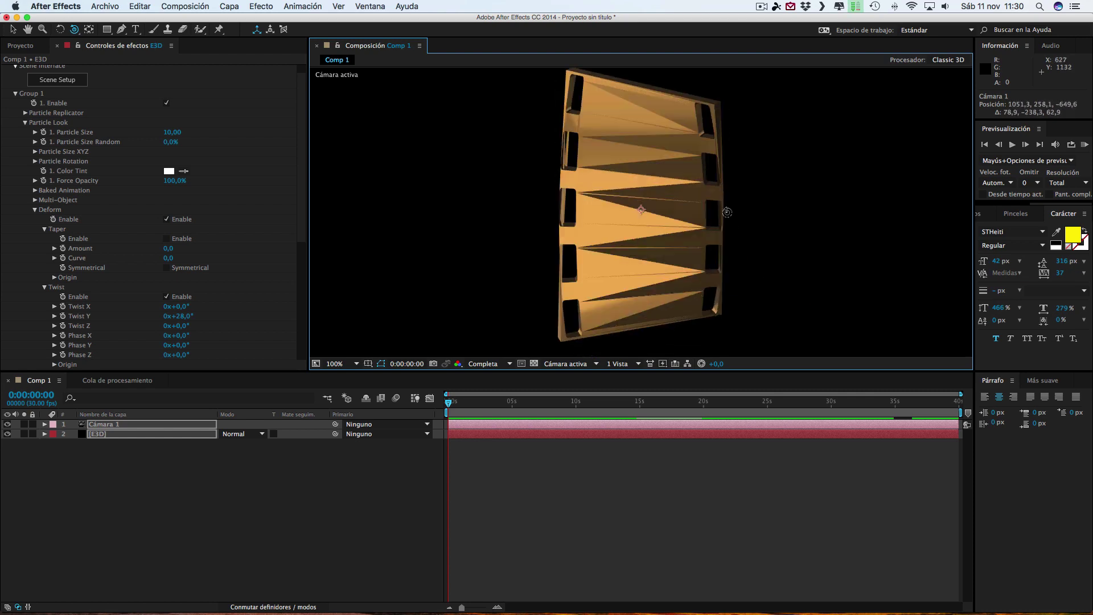
drag(707, 204, 818, 298)
click(102, 434)
click(100, 436)
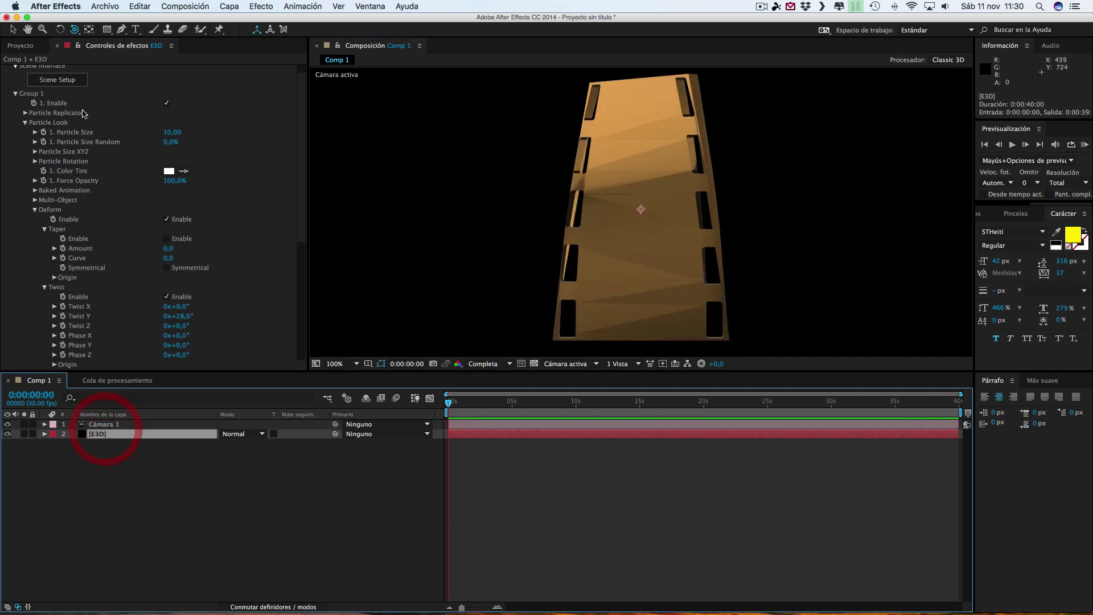
click(65, 80)
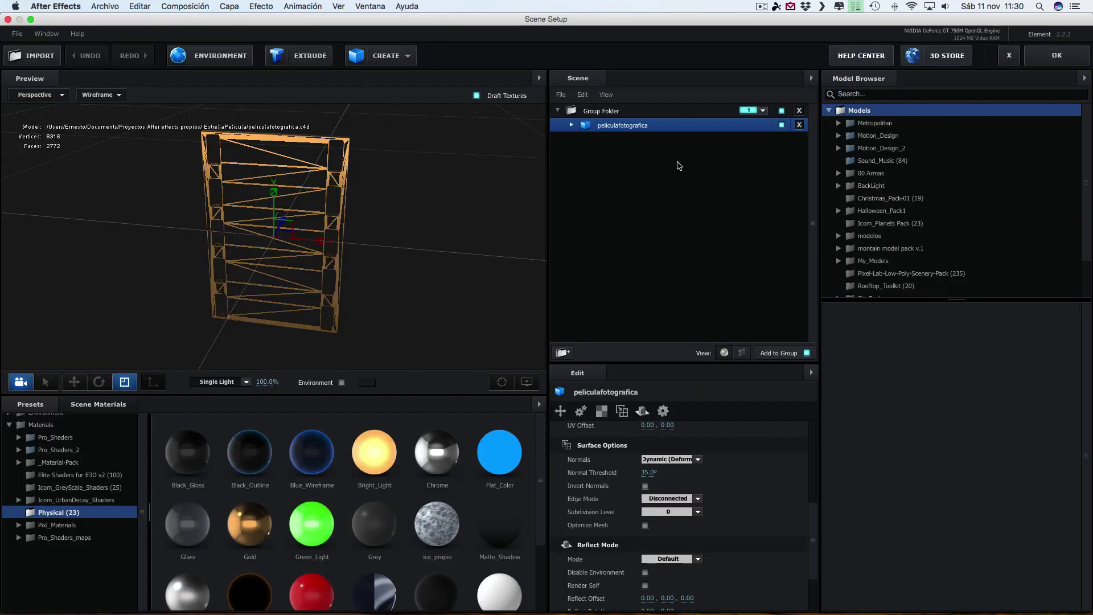
Step: Switch the model's normals to From Model and set Subdivision Level 1, reaching 16632 vertices
click(693, 460)
click(692, 462)
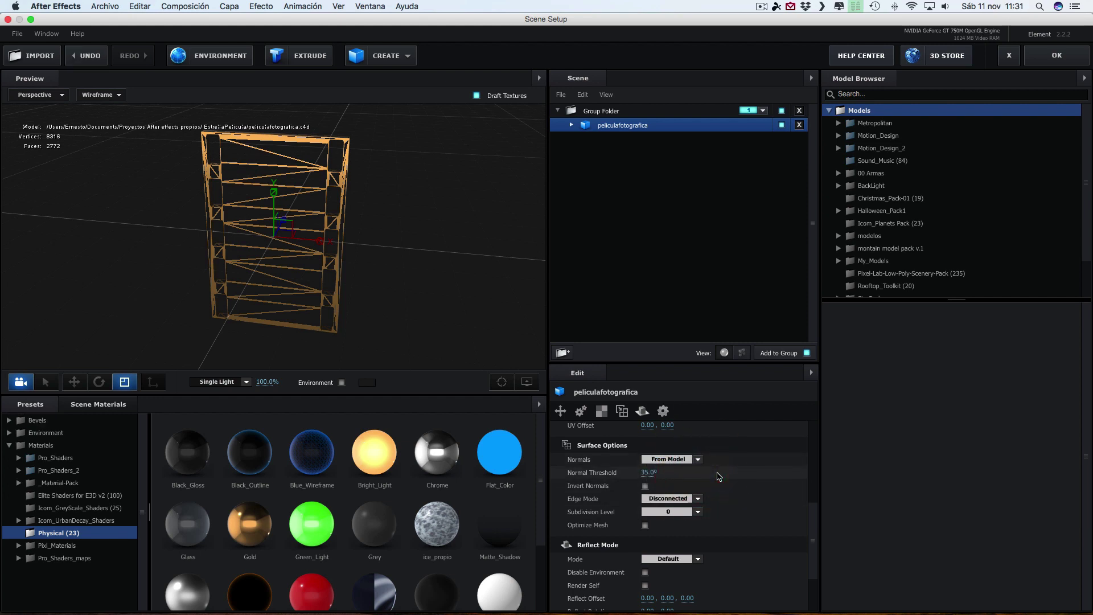
drag(414, 260, 434, 258)
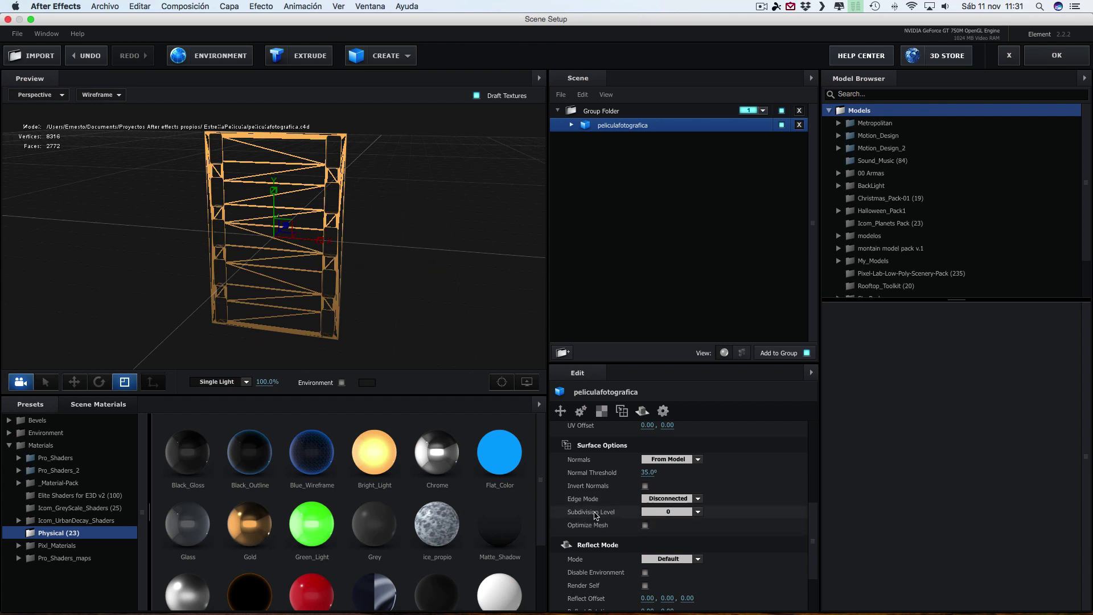
click(698, 514)
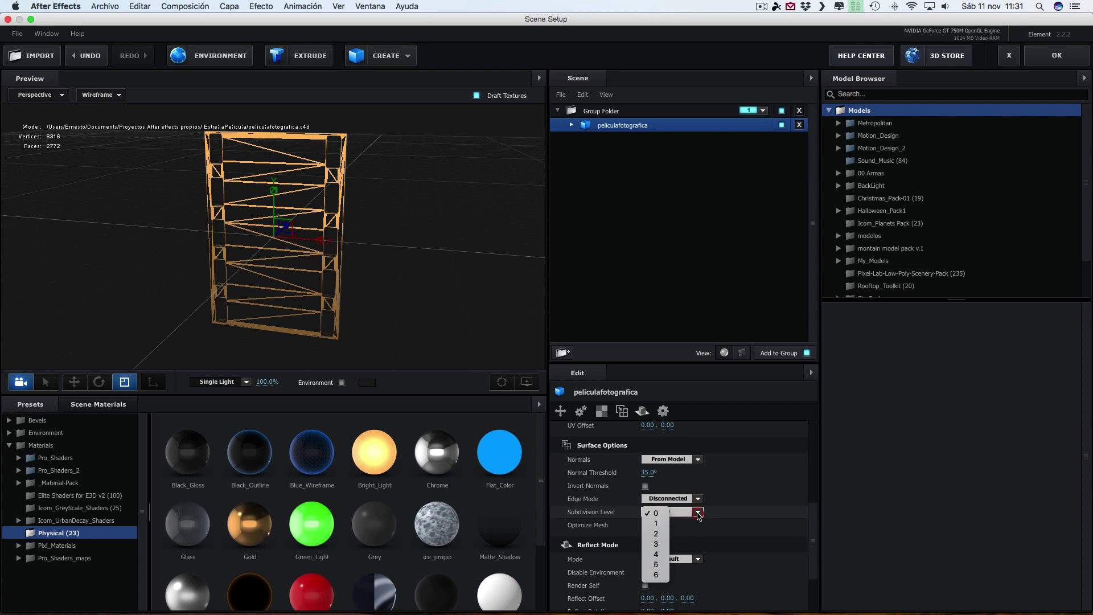
click(657, 523)
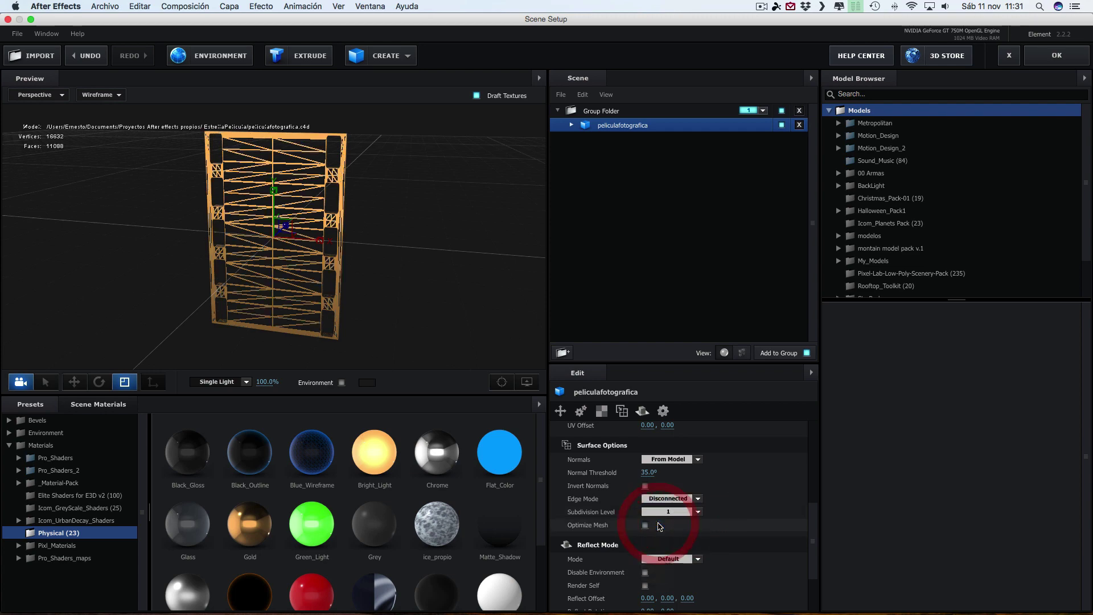
scroll(314, 200, up, 5)
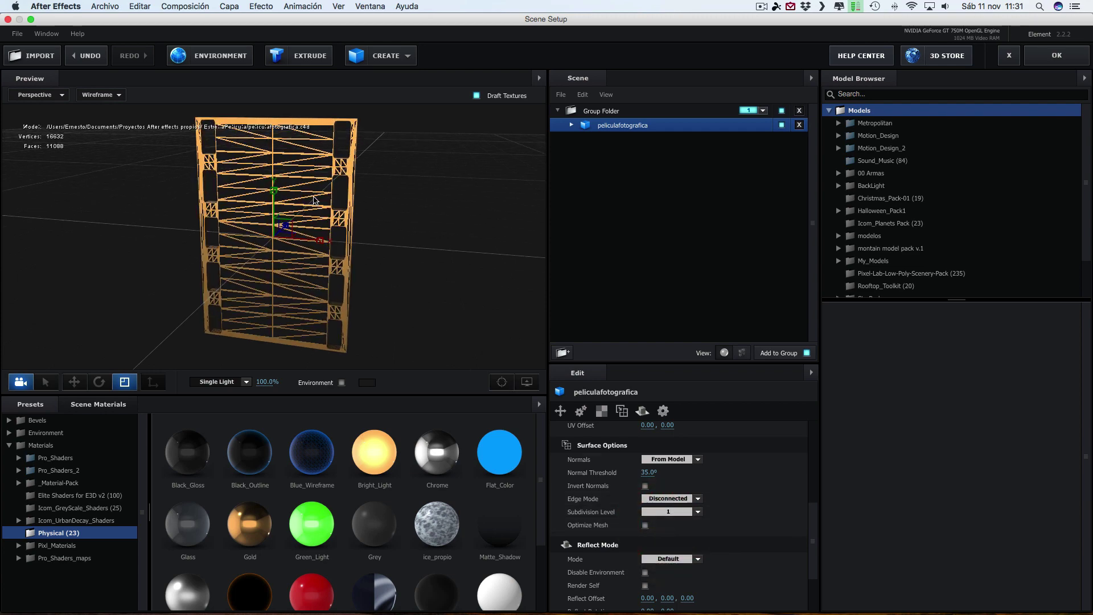
click(478, 271)
click(101, 94)
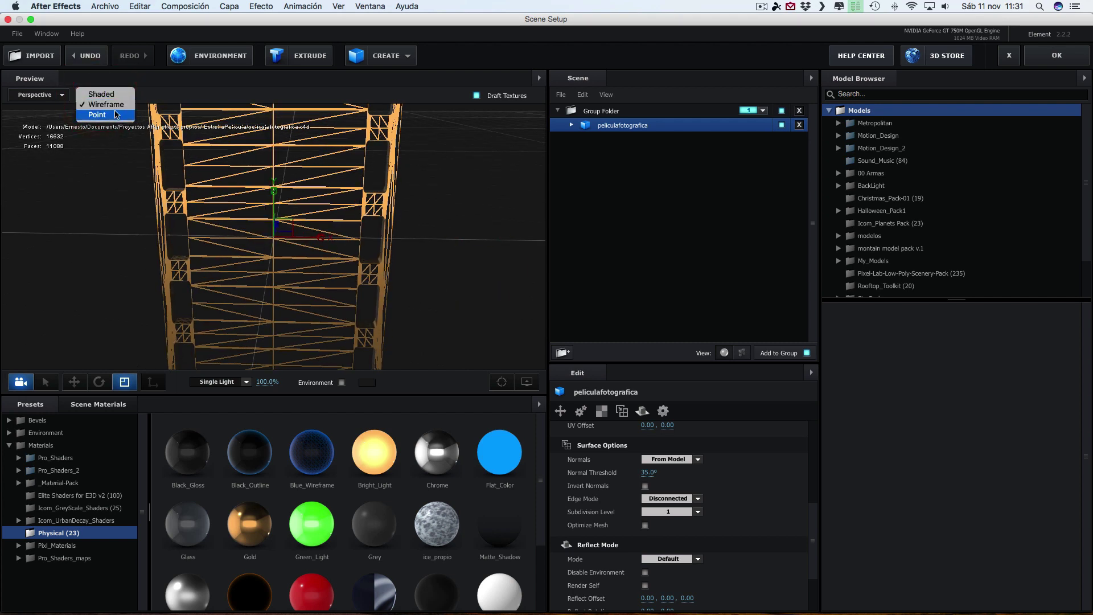
Step: Cycle the preview display through Point and Shaded, ending on Wireframe
click(100, 115)
click(111, 97)
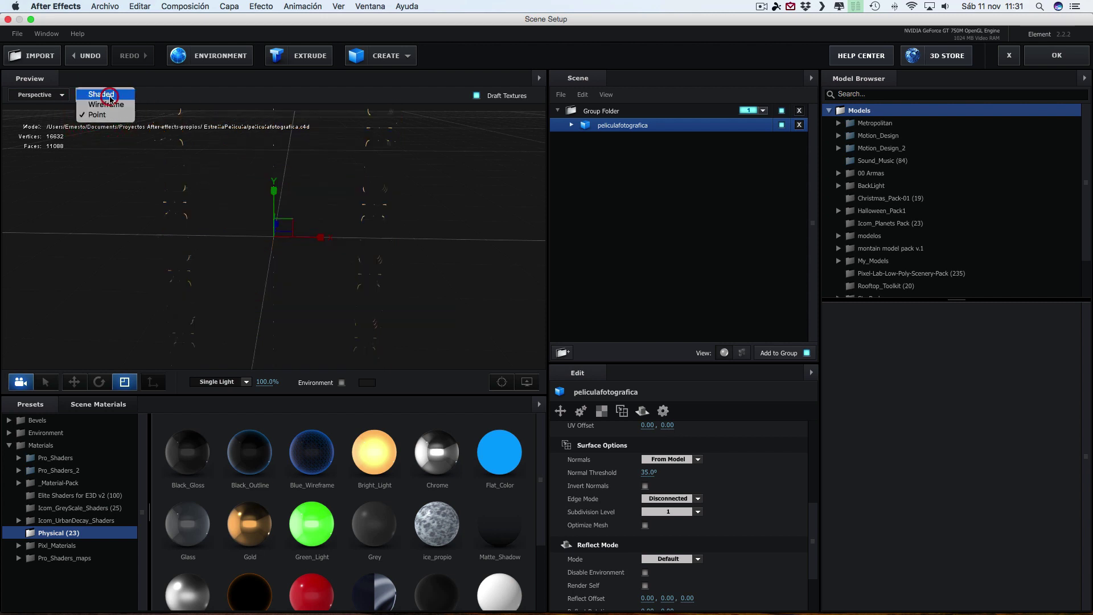
click(102, 97)
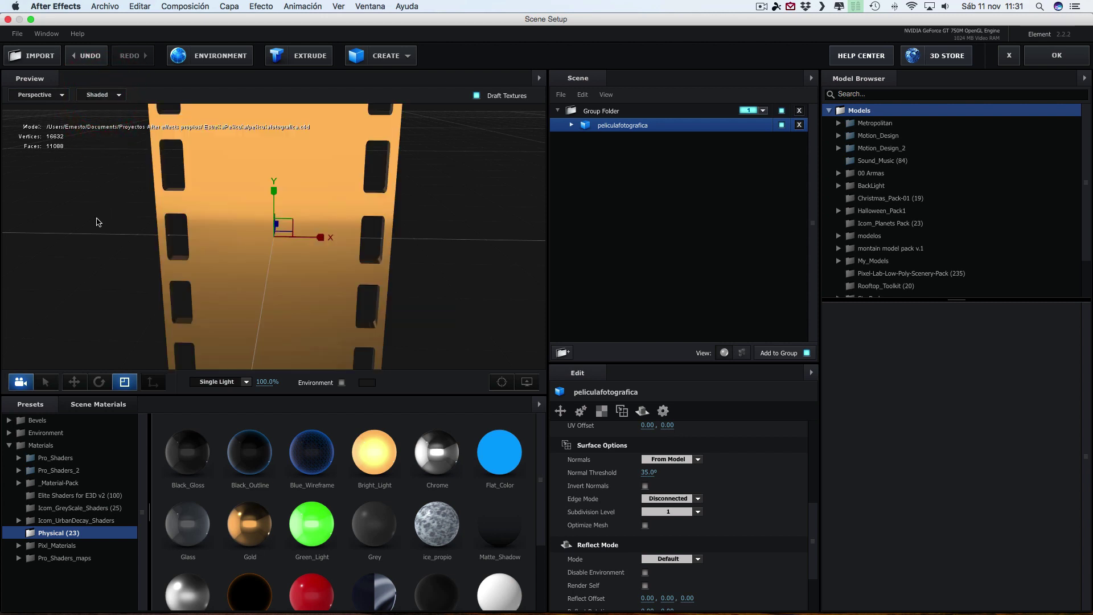
click(101, 95)
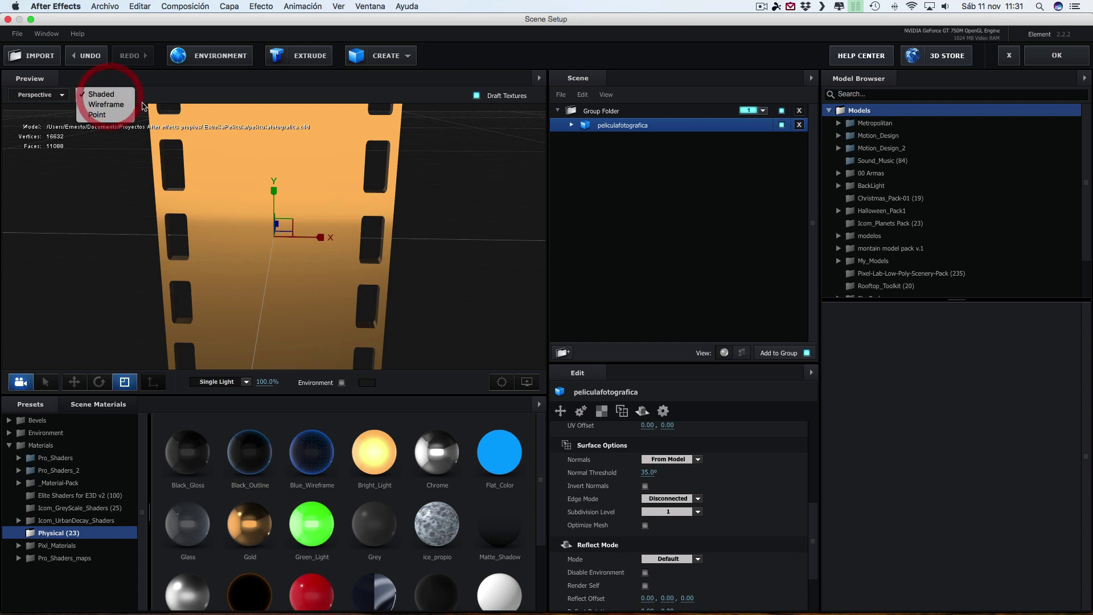
click(107, 105)
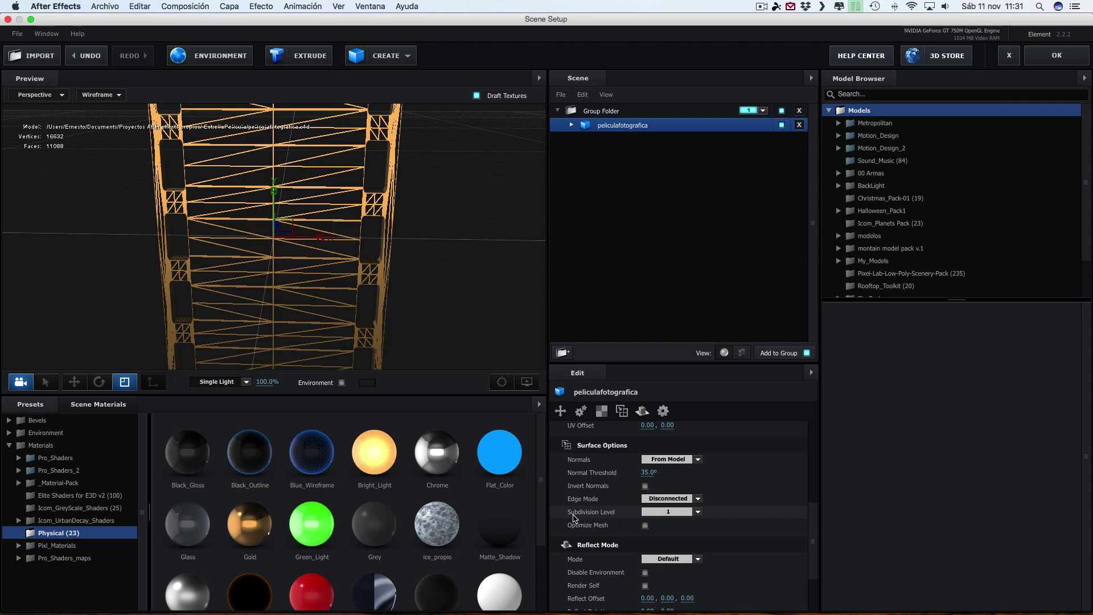
scroll(365, 230, down, 5)
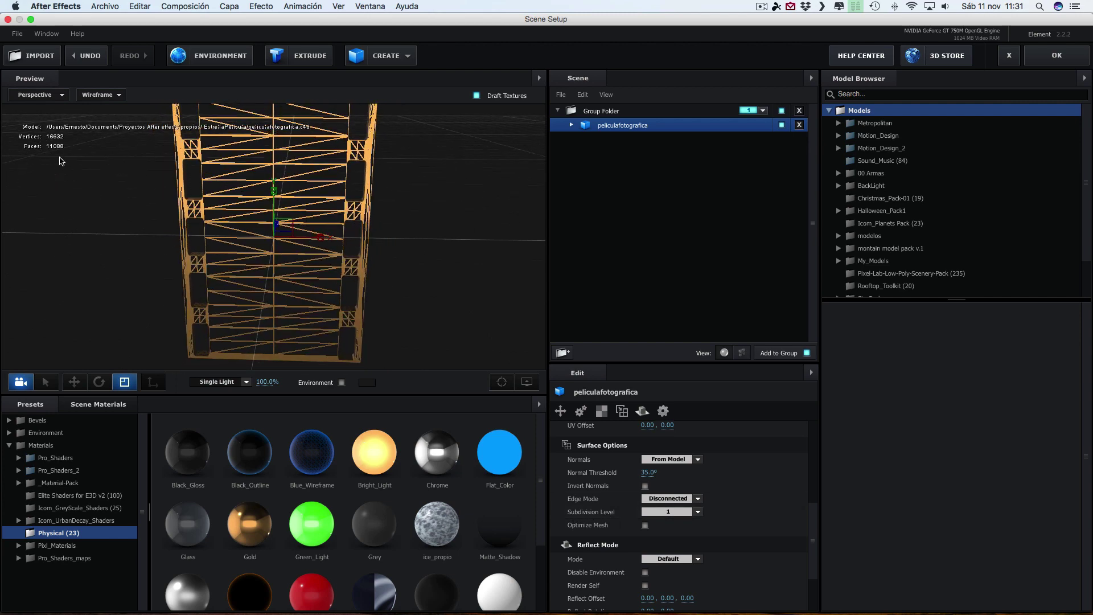
scroll(332, 202, up, 3)
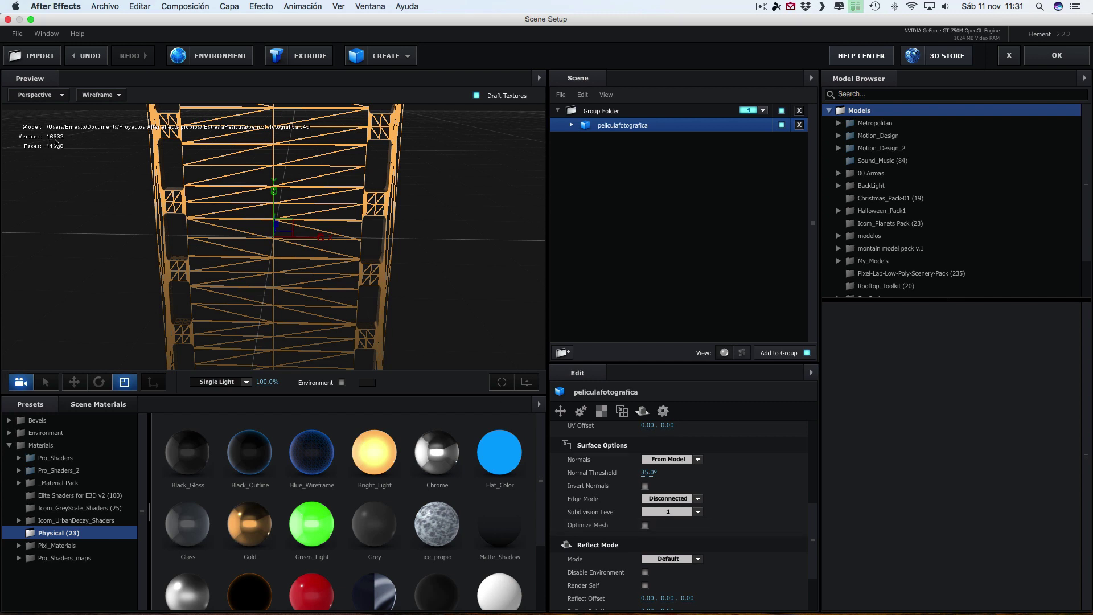
Step: Enable Optimize Mesh and set Subdivision Level to 2, orbiting the preview to inspect it
click(645, 525)
click(698, 511)
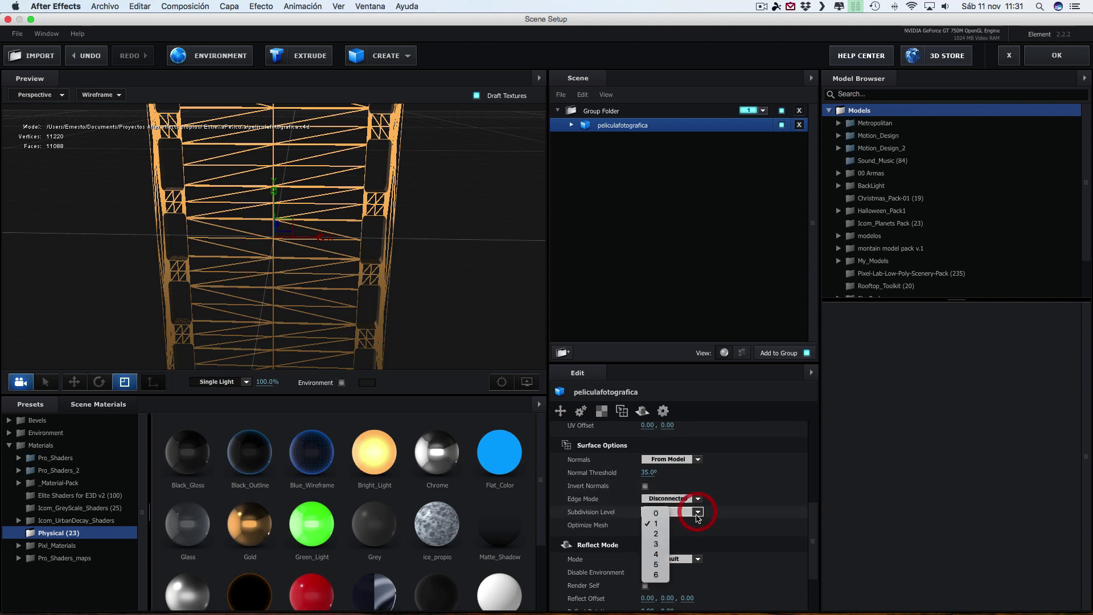
click(657, 535)
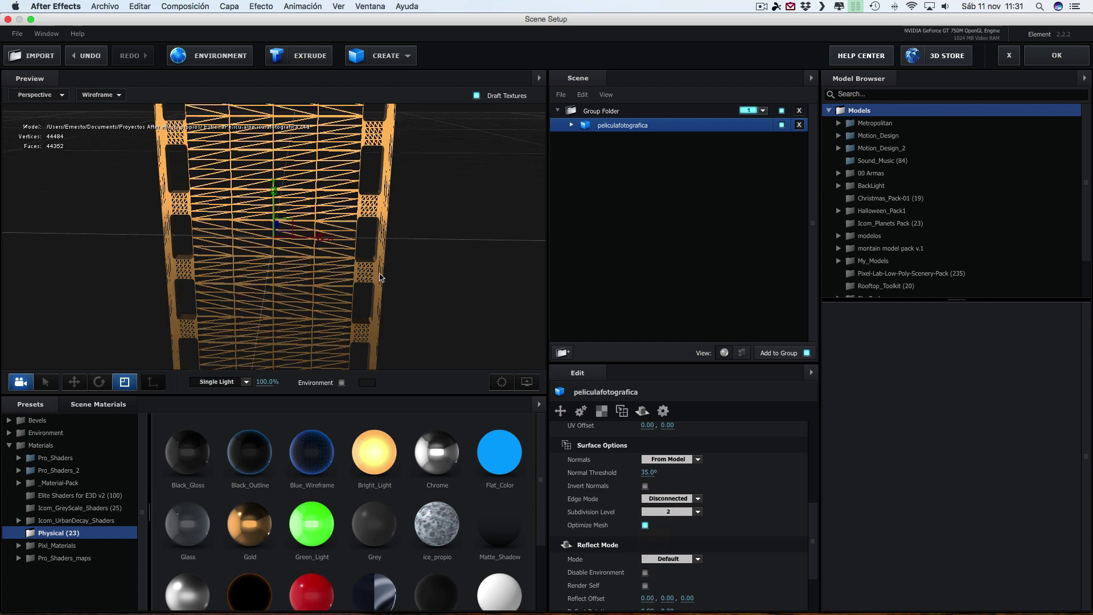
mouse_move(385, 273)
mouse_down()
mouse_move(494, 229)
mouse_move(318, 238)
mouse_move(507, 261)
mouse_move(461, 210)
mouse_up()
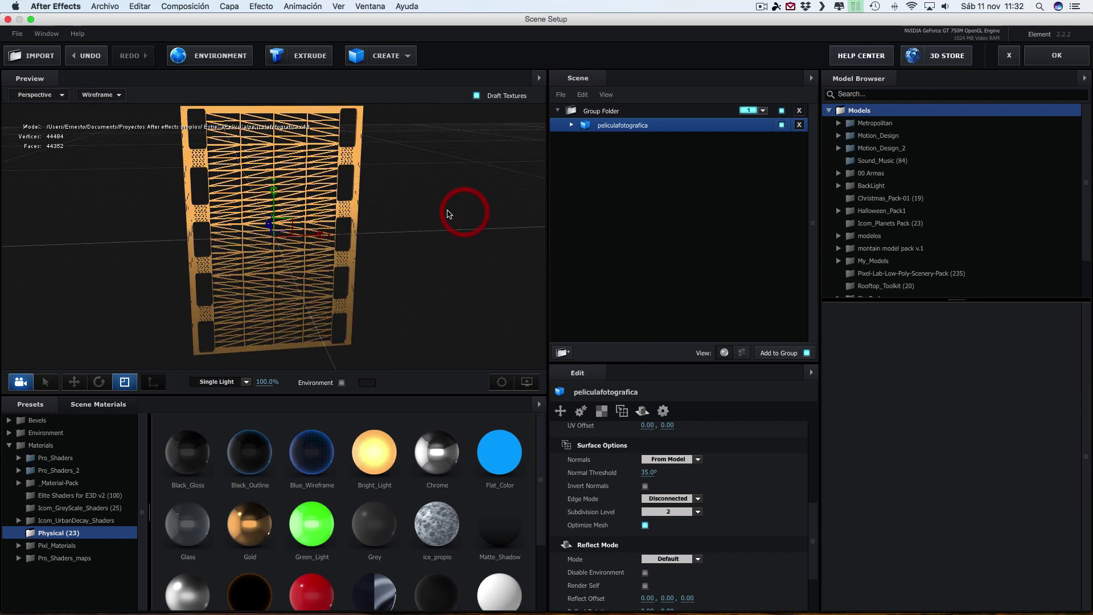
scroll(447, 212, up, 3)
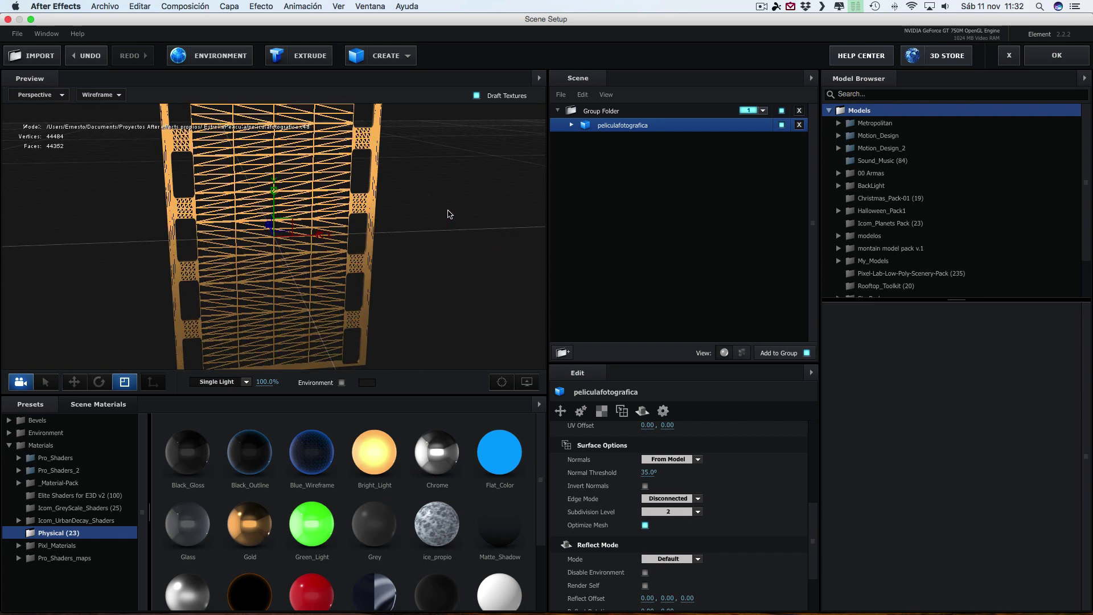
Step: Raise Subdivision Level to 3, then 4, bringing the mesh to 709784 vertices
click(697, 511)
click(655, 544)
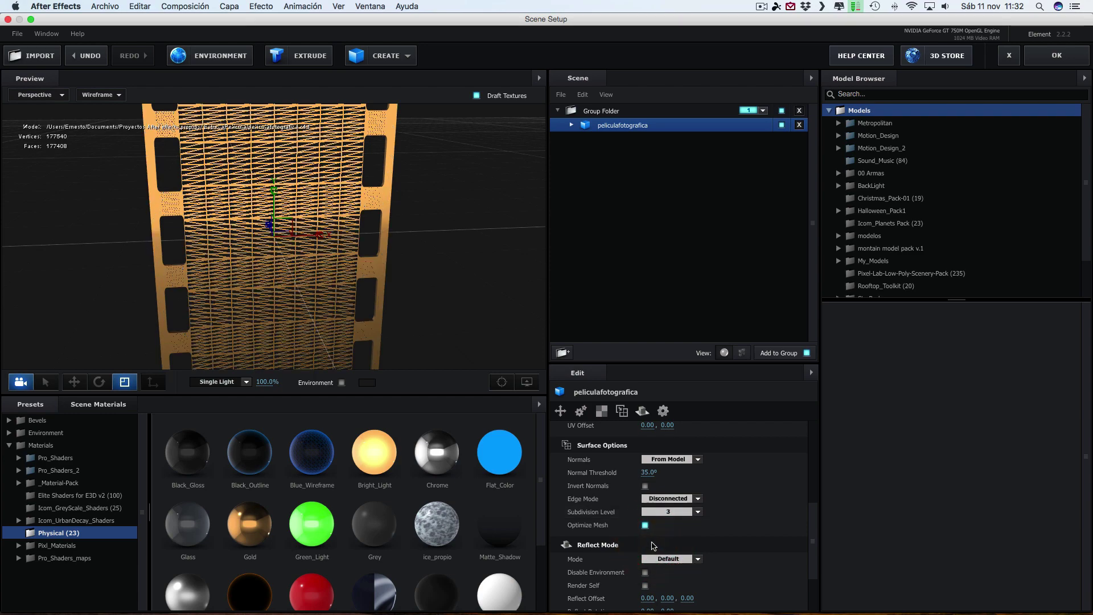
mouse_move(436, 278)
mouse_down()
mouse_move(441, 292)
mouse_move(447, 276)
mouse_move(430, 275)
mouse_up()
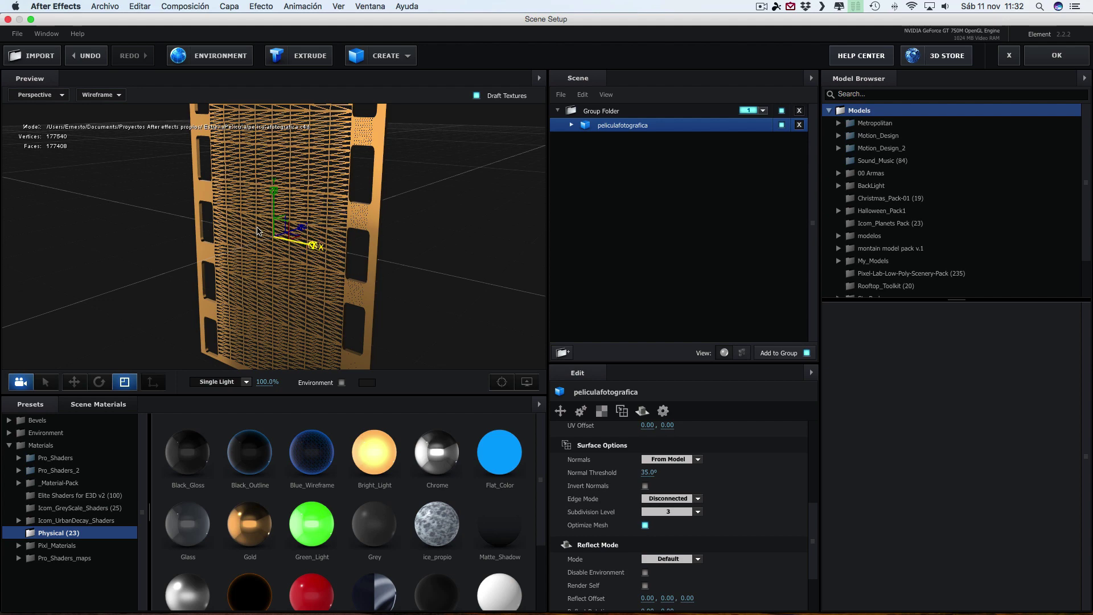
mouse_move(386, 217)
mouse_down()
mouse_move(398, 240)
mouse_move(436, 234)
mouse_up()
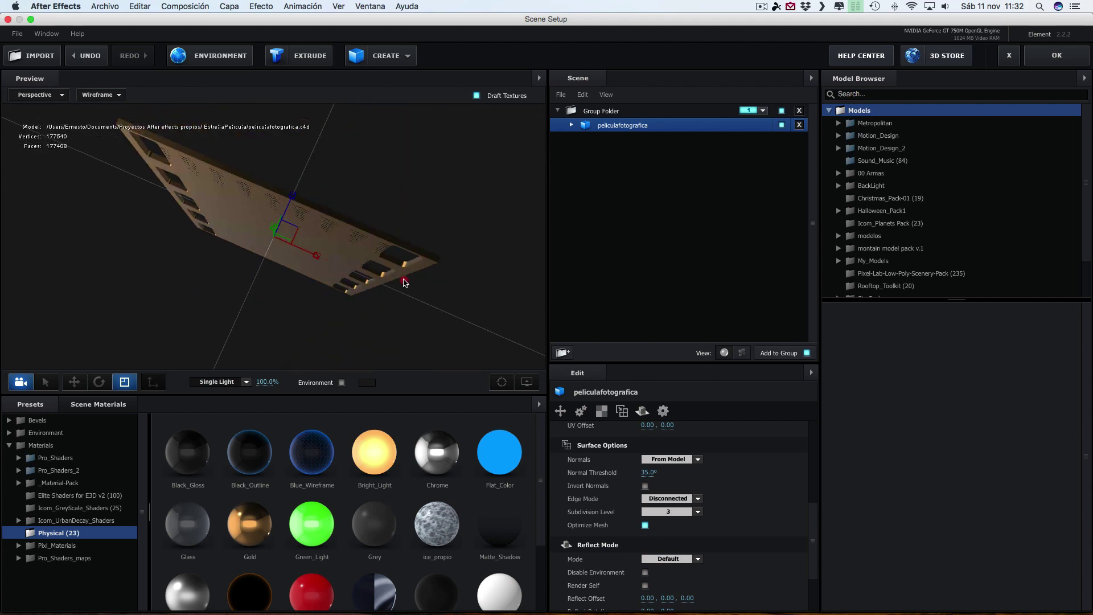
click(698, 512)
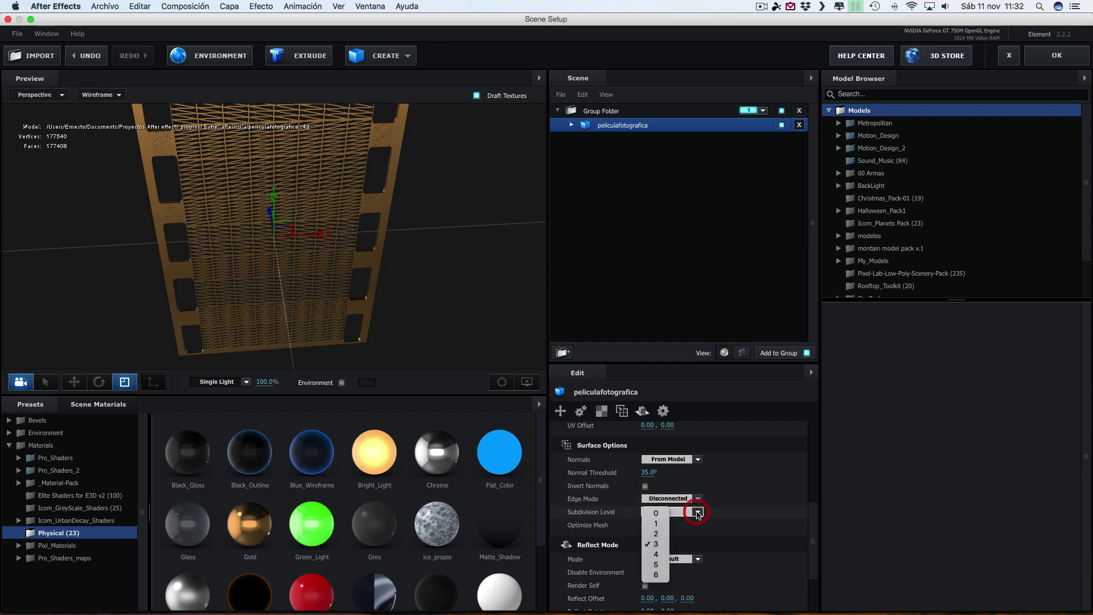
click(656, 554)
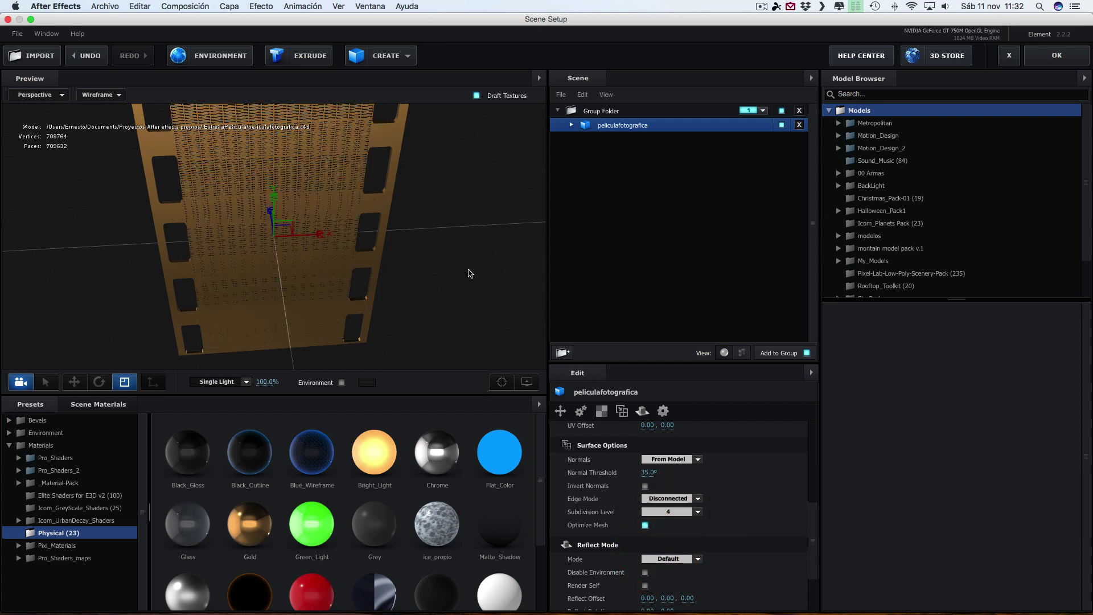
drag(470, 273, 459, 247)
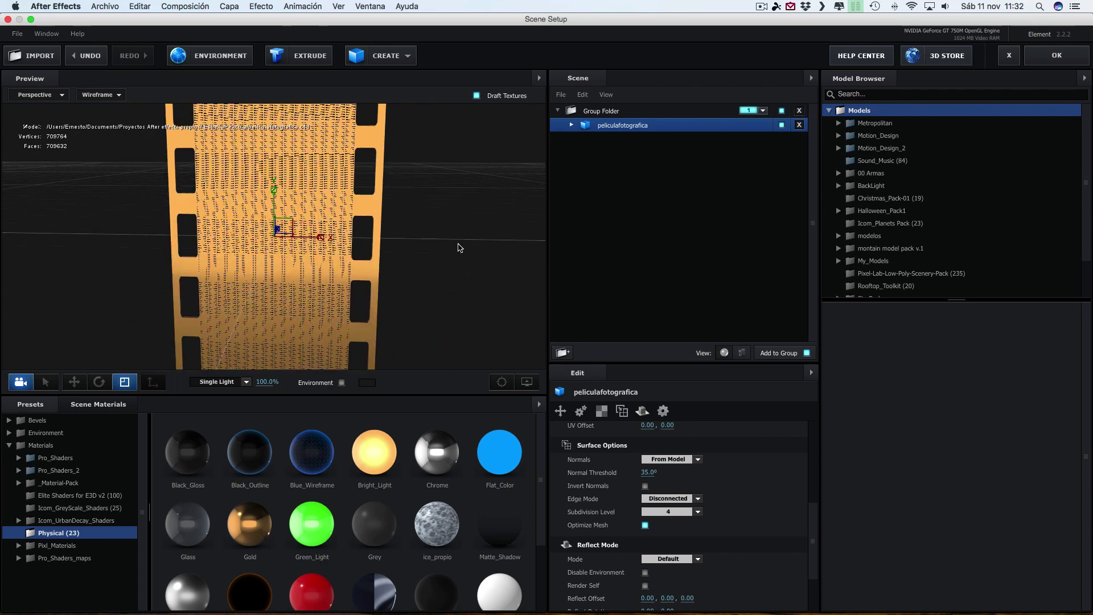
click(698, 459)
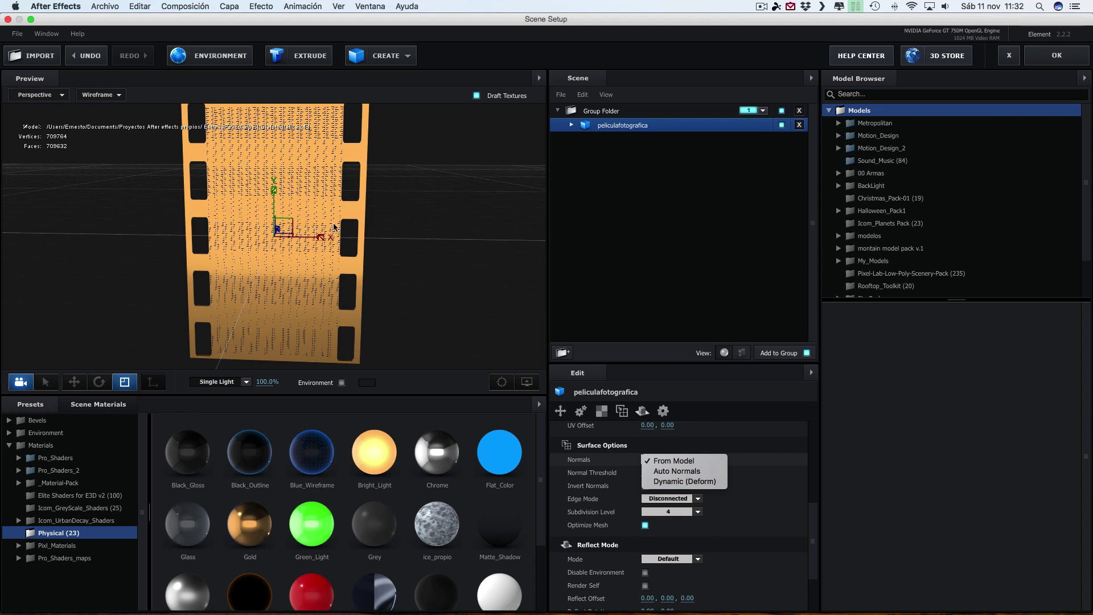
Step: Set the film strip's normals to Dynamic (Deform) and view the strip edge-on in the preview
click(672, 482)
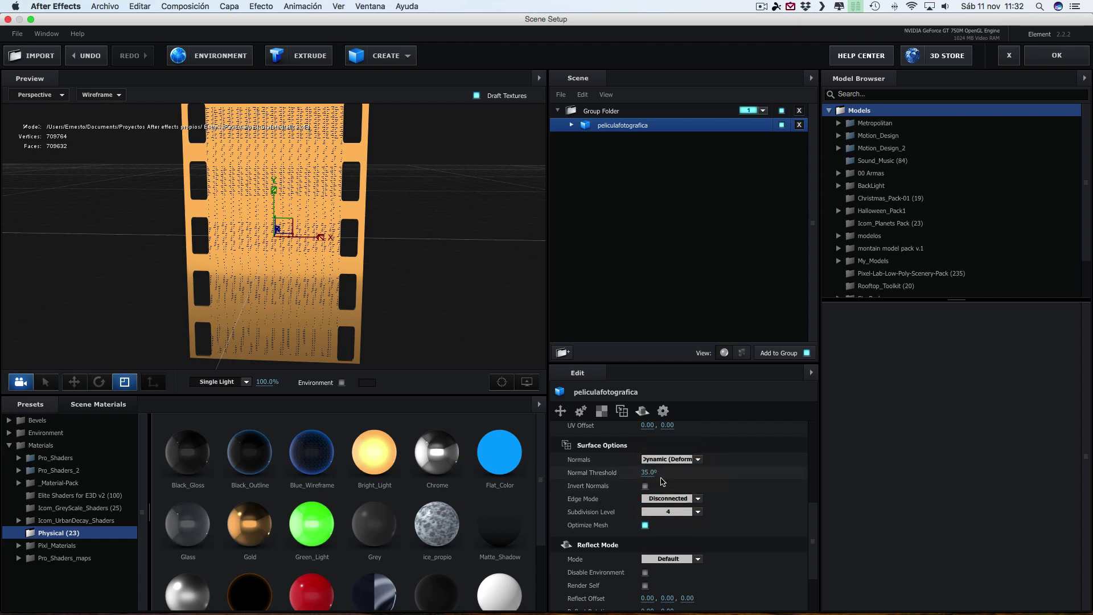
click(421, 238)
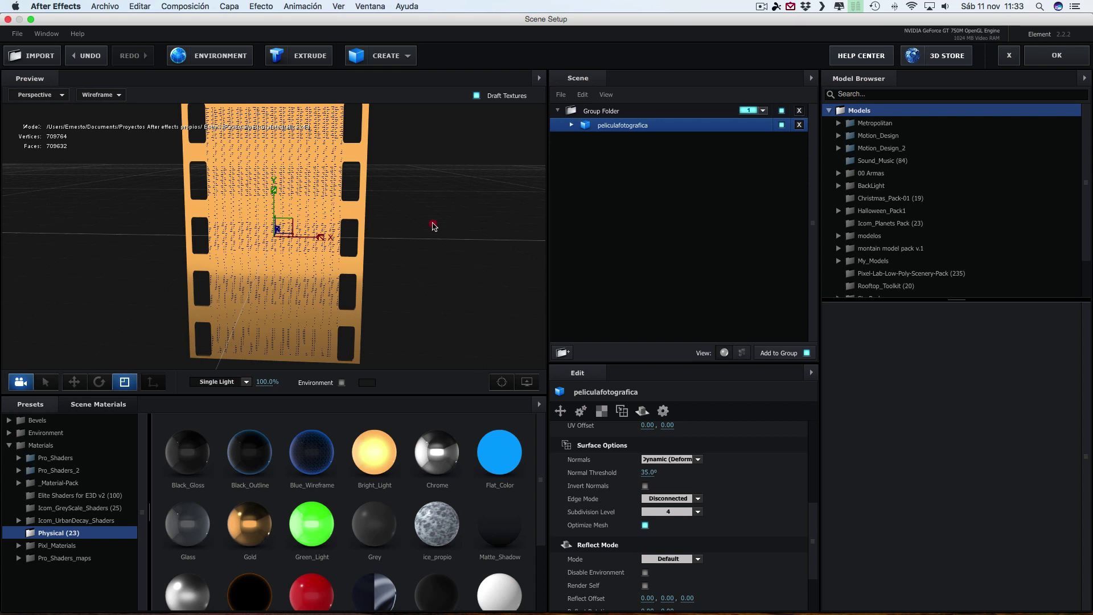
click(434, 225)
mouse_move(209, 227)
mouse_down()
mouse_move(441, 189)
mouse_move(448, 254)
mouse_move(458, 201)
mouse_move(447, 245)
mouse_move(460, 228)
mouse_up()
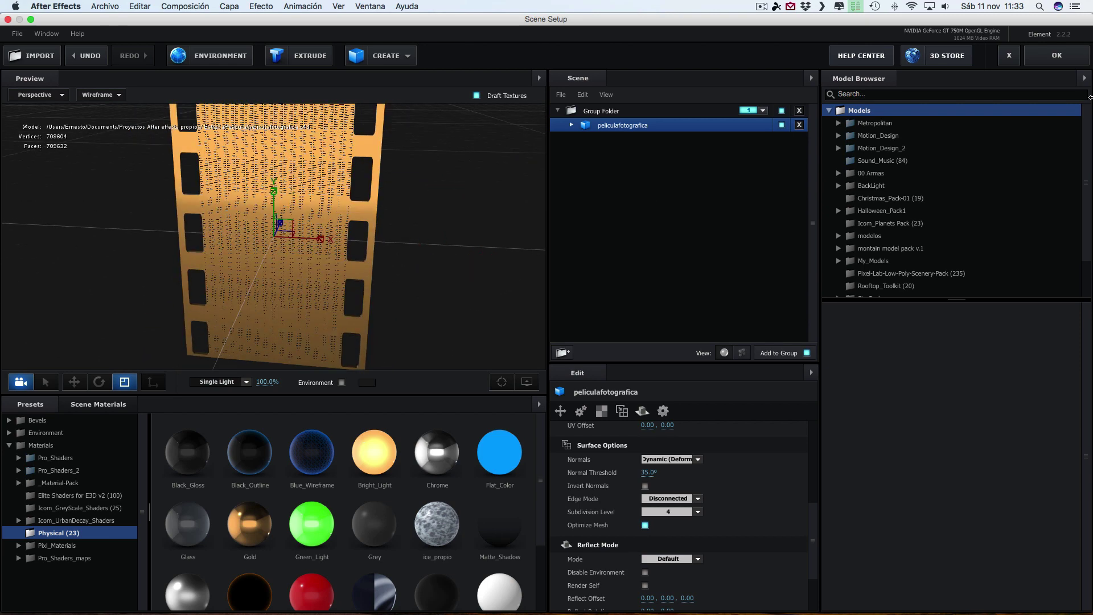
Step: Accept Scene Setup and orbit Cámara 1 to view the subdivided gold strip in Comp 1
click(1058, 58)
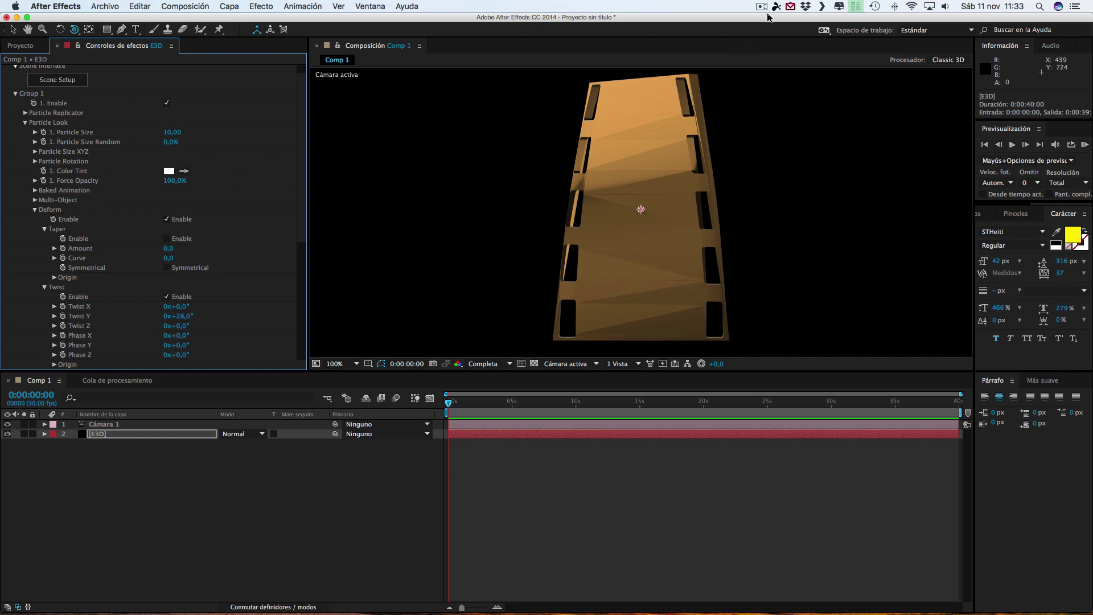
click(762, 8)
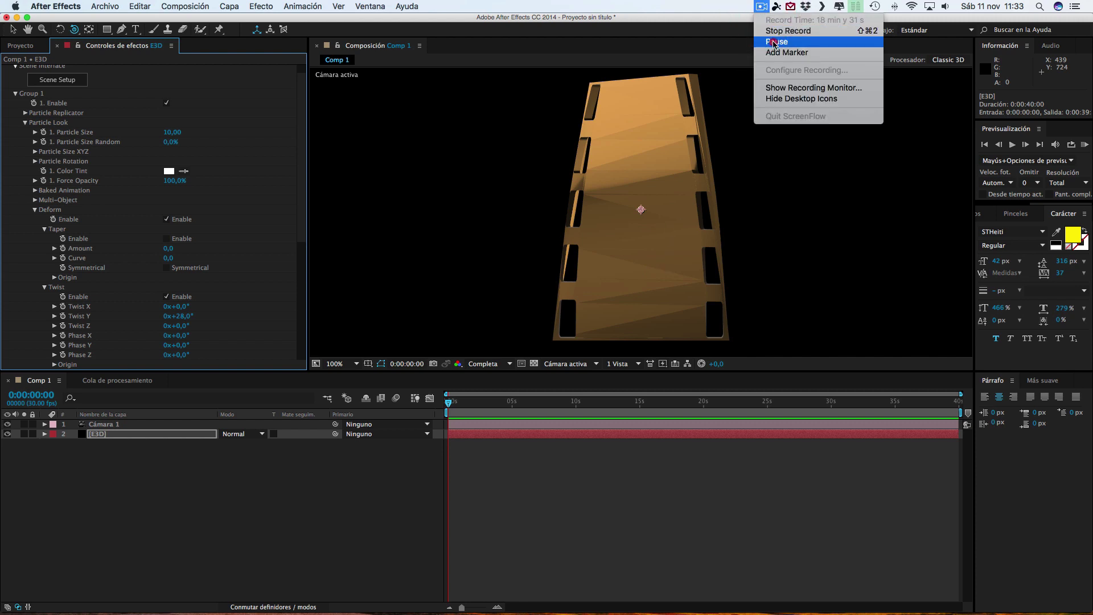
click(772, 43)
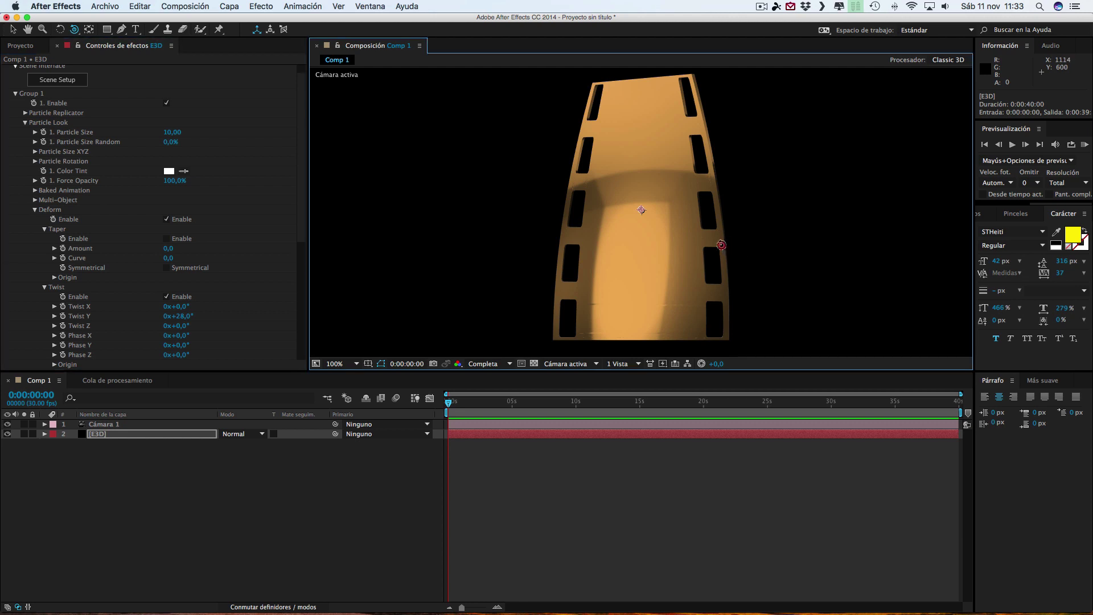
mouse_move(724, 244)
mouse_down()
mouse_move(584, 258)
mouse_move(743, 344)
mouse_move(783, 257)
mouse_move(824, 206)
mouse_move(710, 198)
mouse_move(571, 229)
mouse_move(699, 246)
mouse_move(630, 314)
mouse_move(691, 238)
mouse_move(790, 254)
mouse_up()
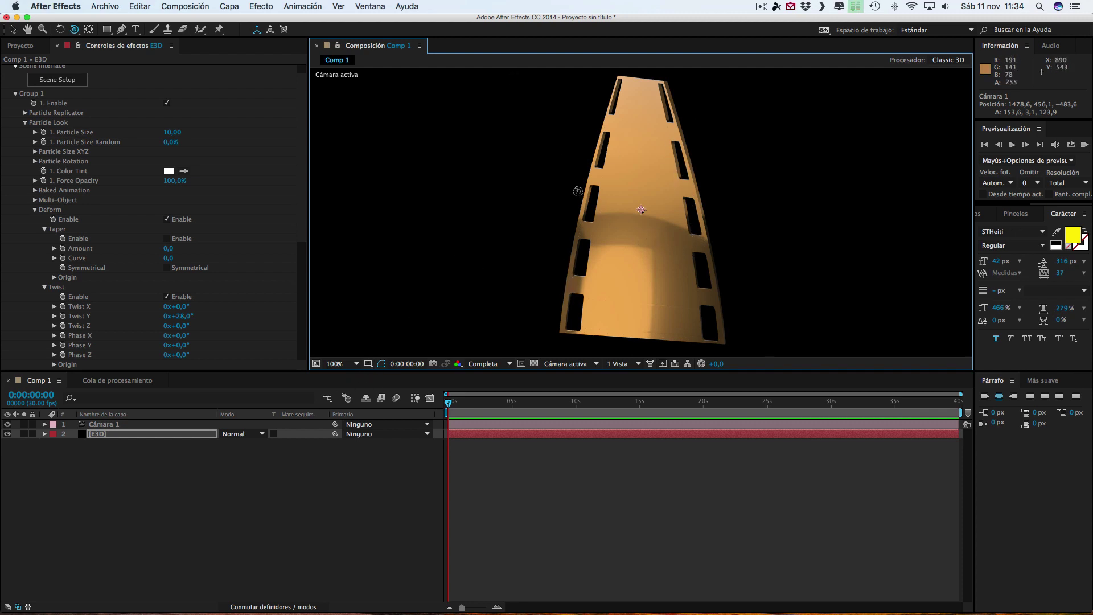
Step: Add a Punto-type light layer, Luz 1, with Intensidad raised to about 187%
click(231, 6)
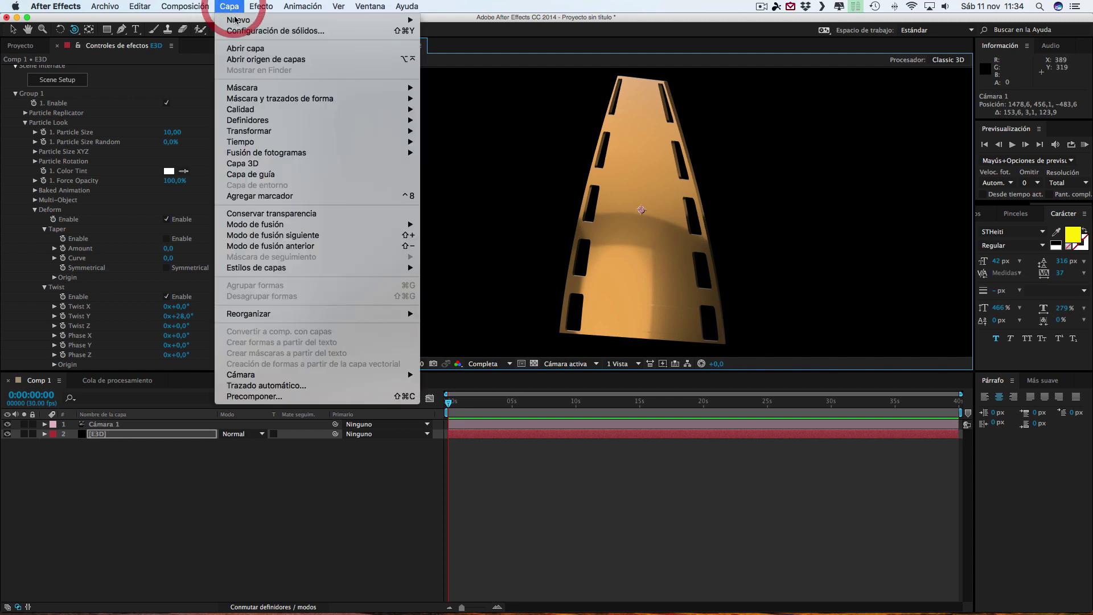
mouse_move(237, 21)
click(443, 46)
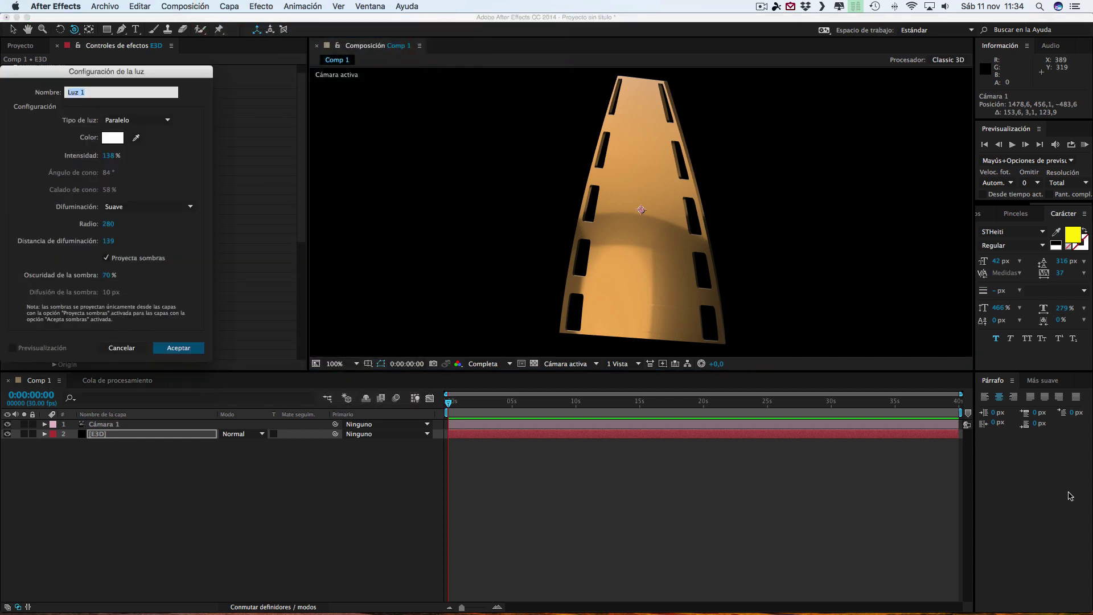
click(126, 120)
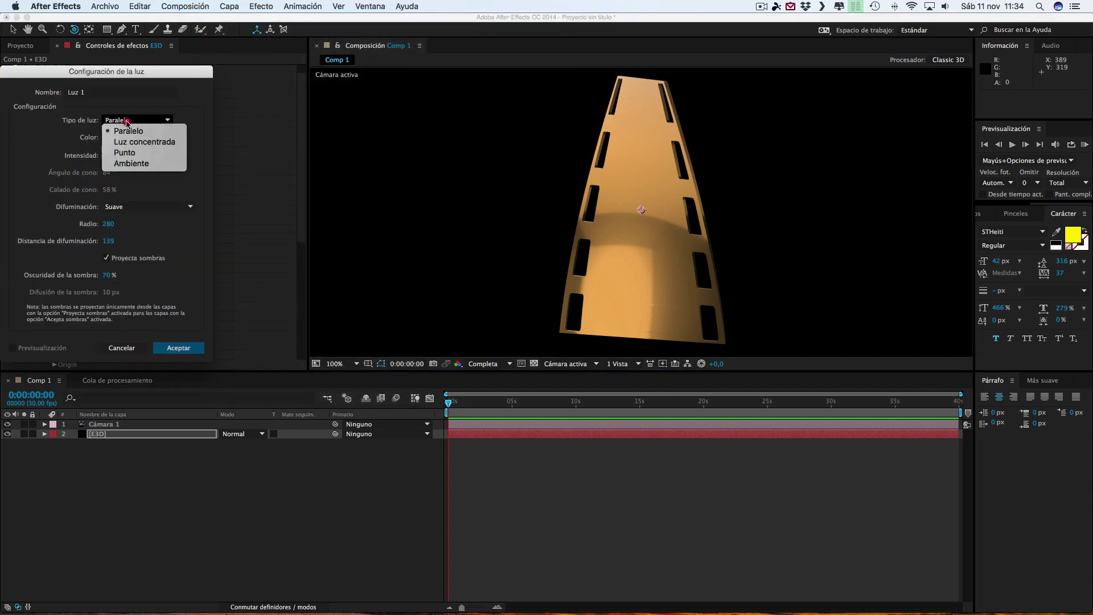
click(188, 155)
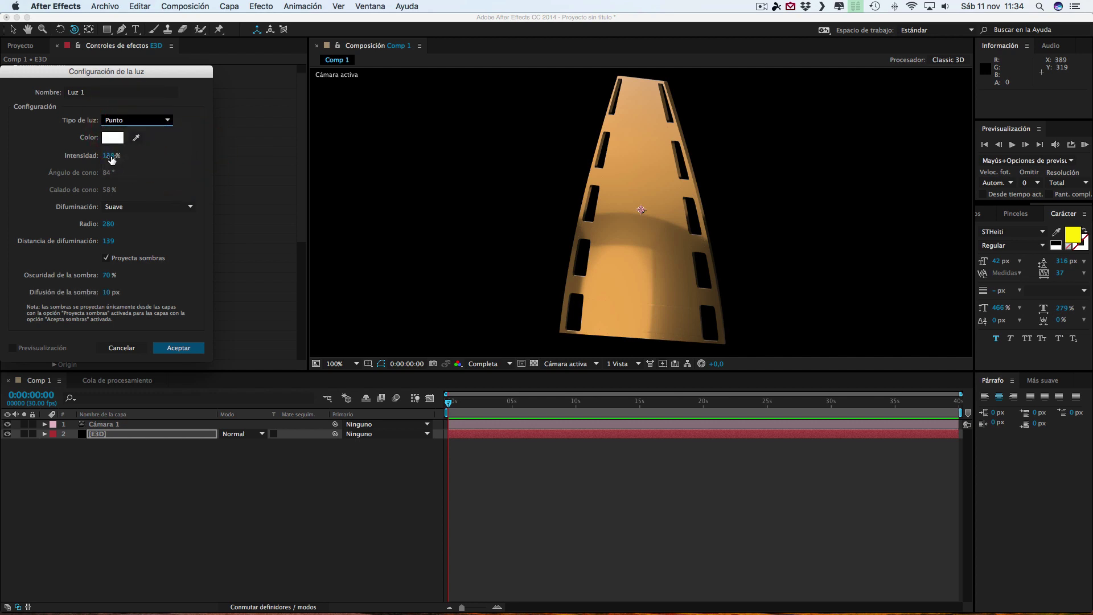
drag(111, 160, 138, 159)
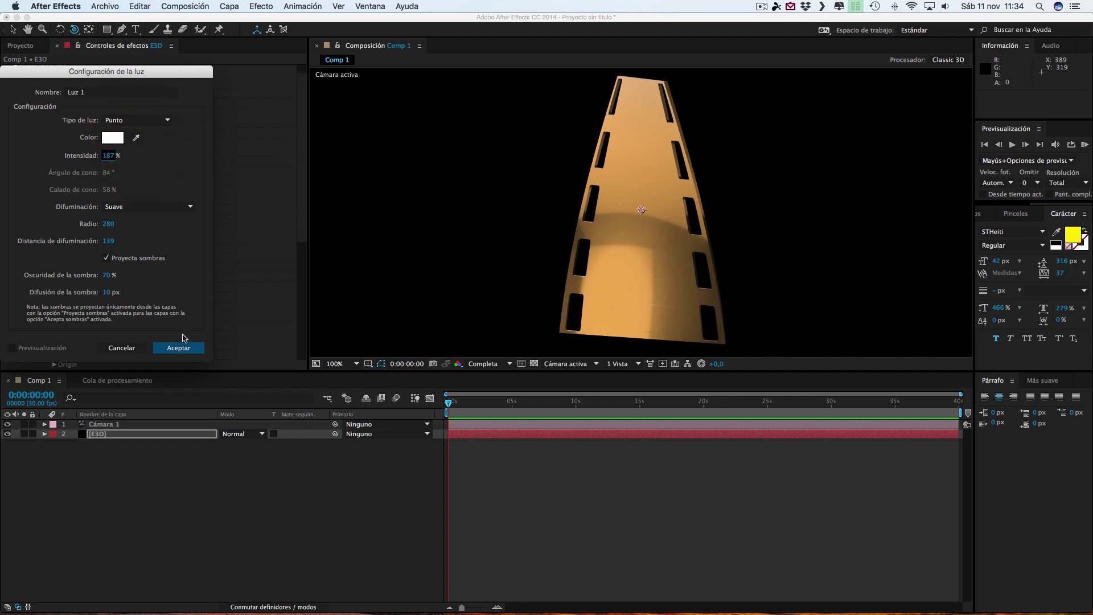
click(182, 347)
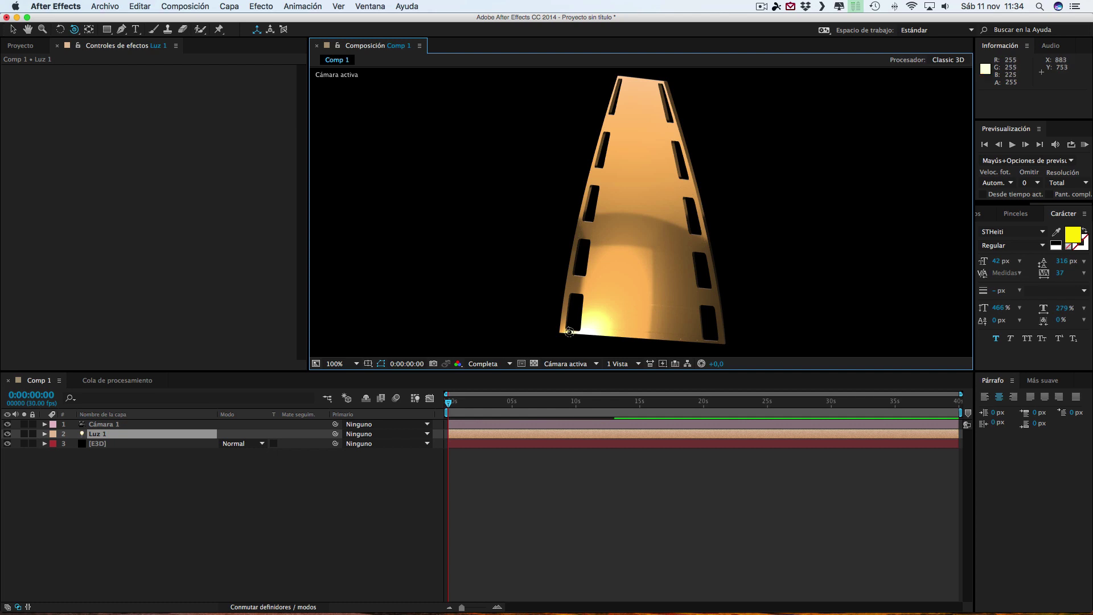
Step: Select the Luz 1 layer, zooming the composition view to frame the scene
key(comma)
key(comma)
key(comma)
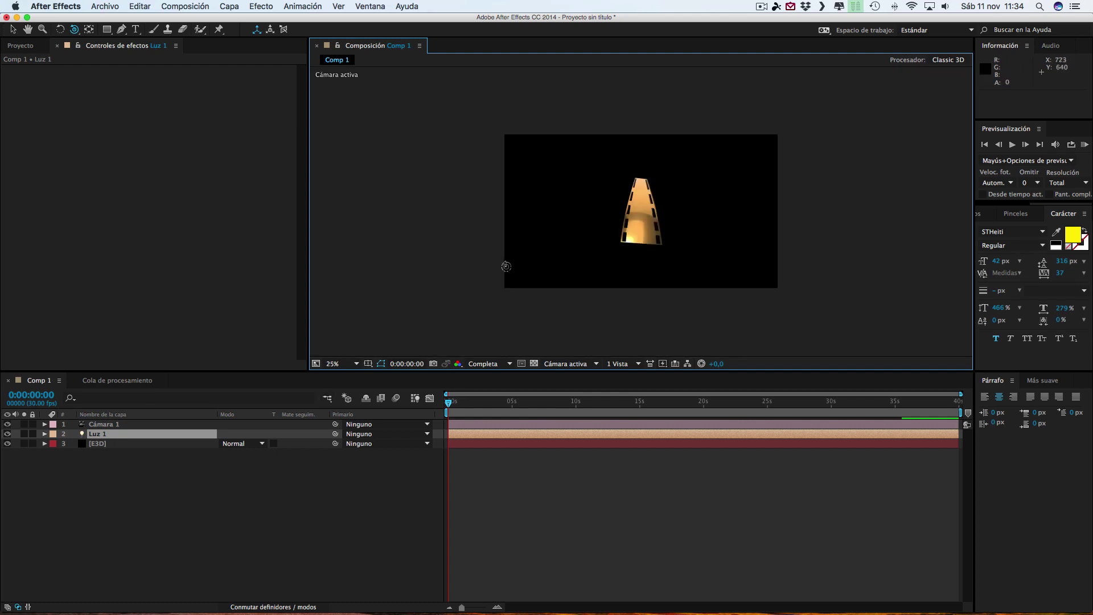
key(comma)
click(110, 443)
click(108, 434)
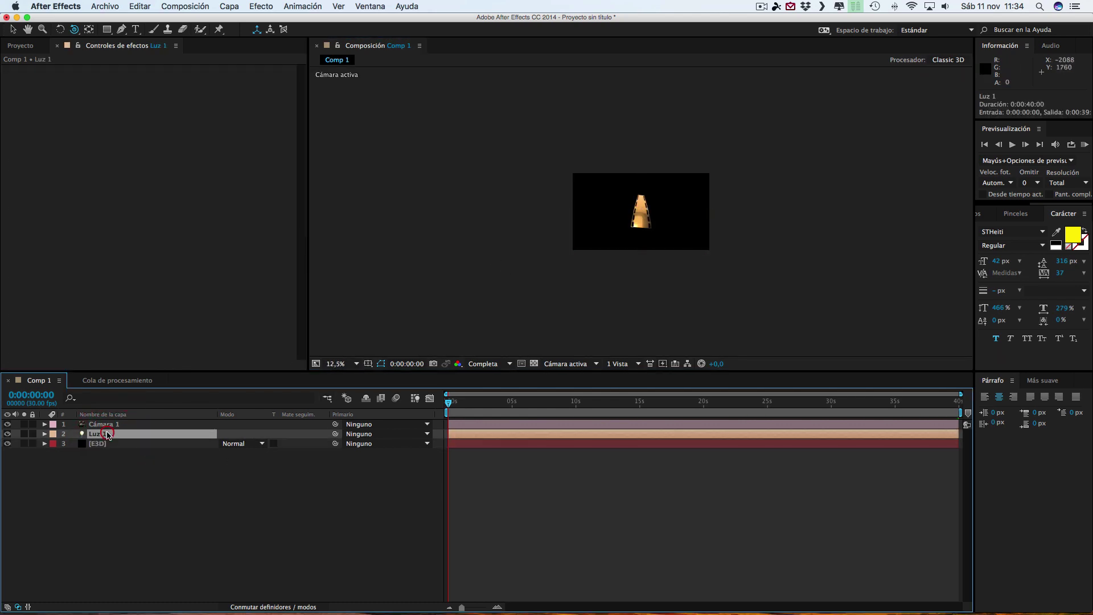
key(period)
key(period)
key(period)
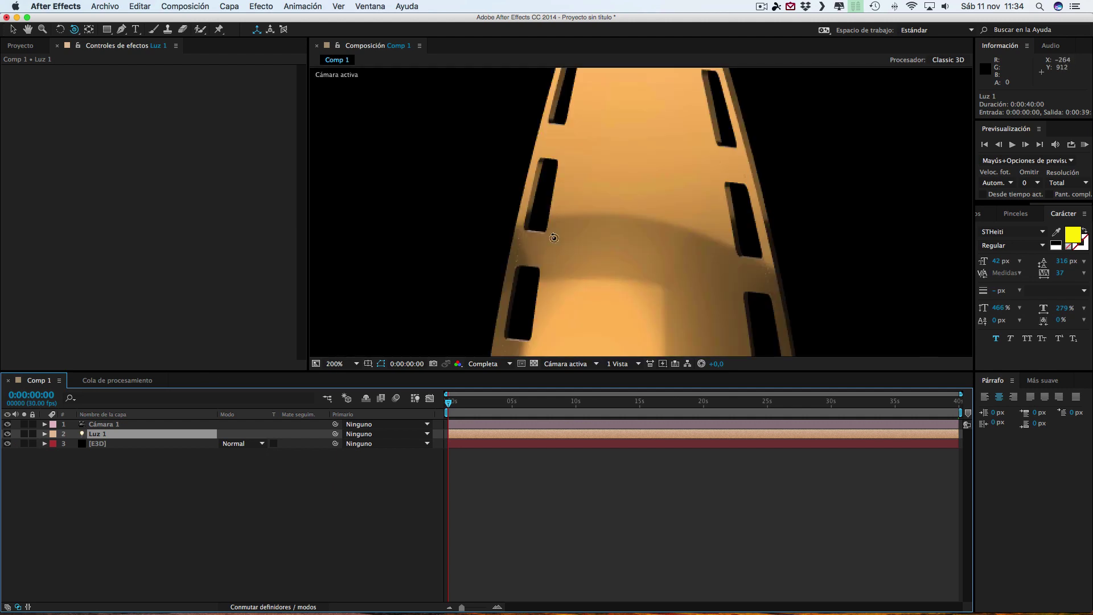
key(comma)
key(comma)
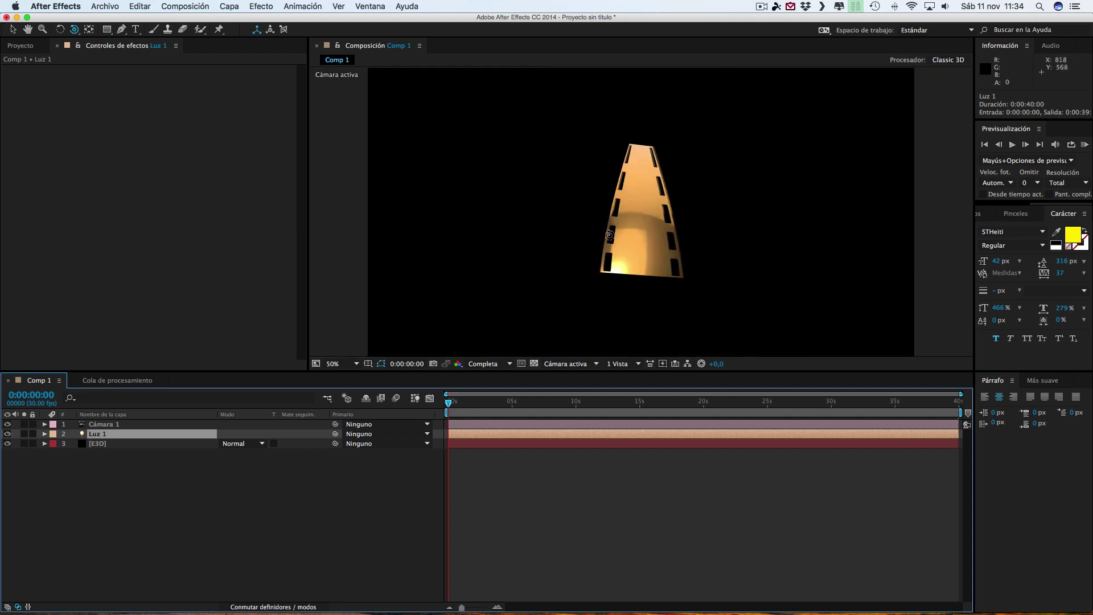
Step: In Custom View 1, drag Luz 1 straight up to Y −43.5, then return to Active Camera at 100%
click(569, 364)
click(602, 481)
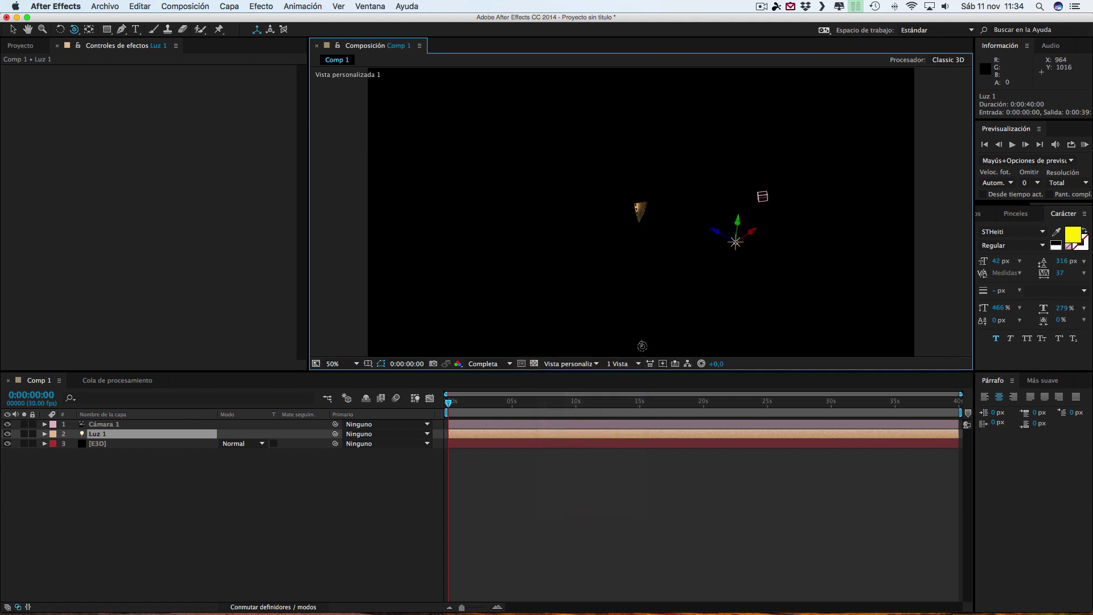
click(14, 29)
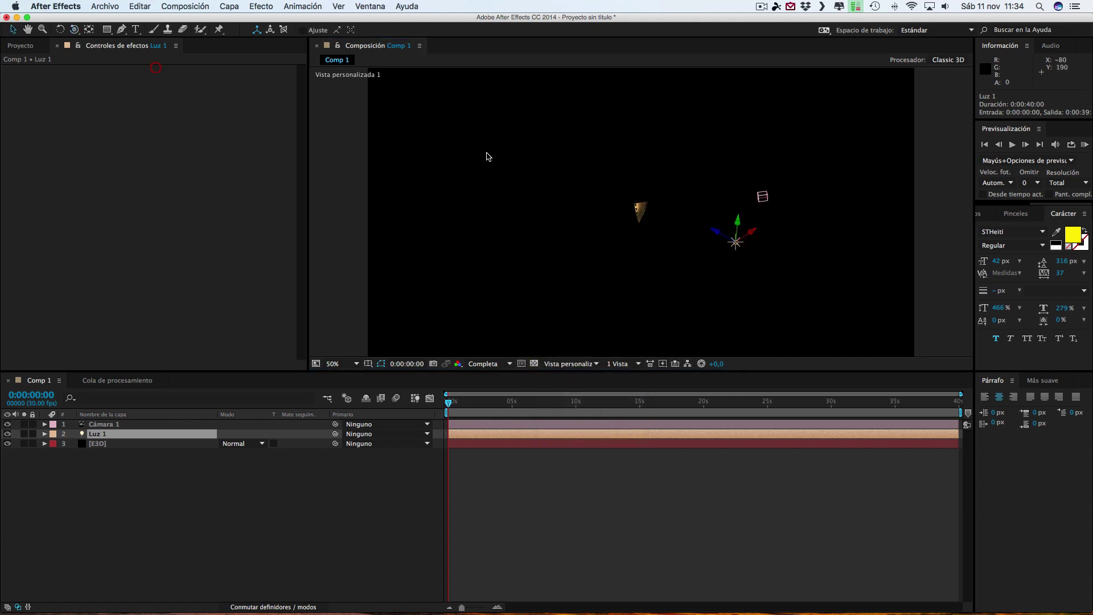
mouse_move(738, 222)
mouse_down()
mouse_move(740, 83)
mouse_move(697, 142)
mouse_move(680, 132)
mouse_up()
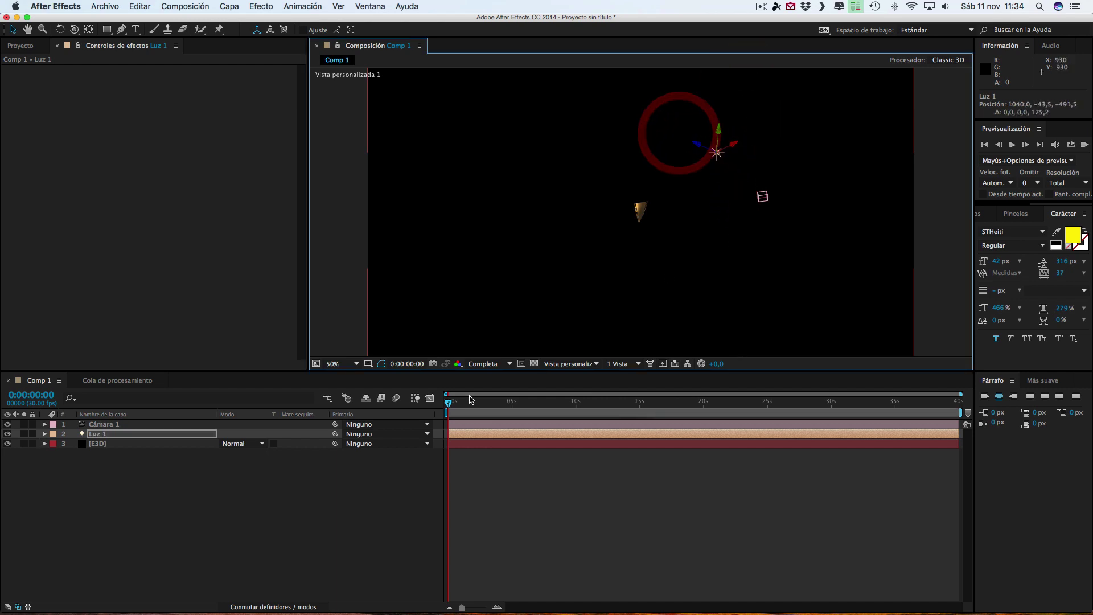
click(596, 364)
click(583, 373)
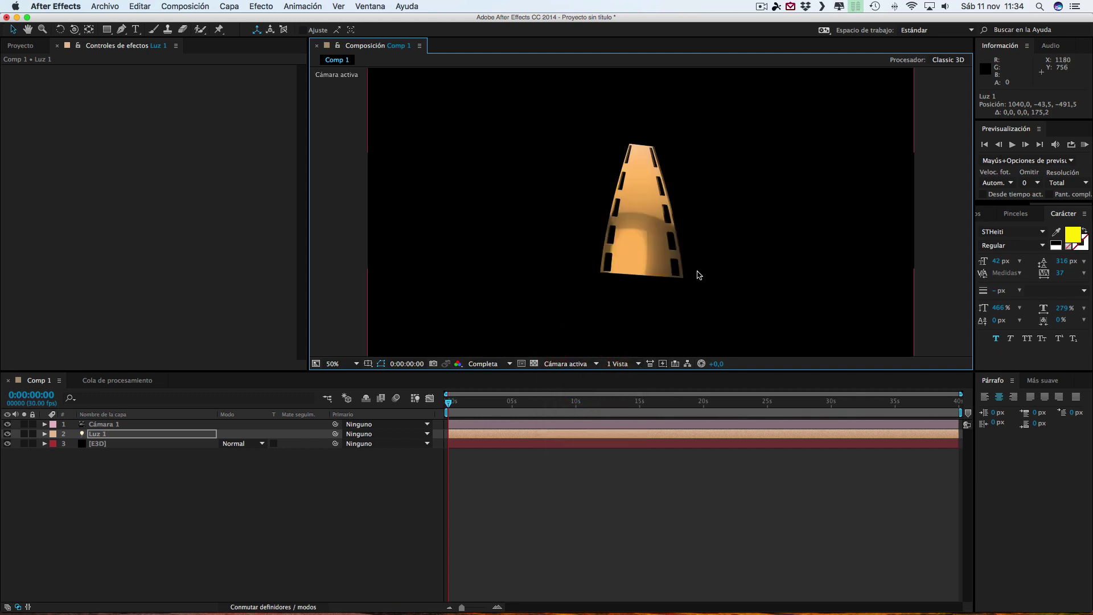
key(period)
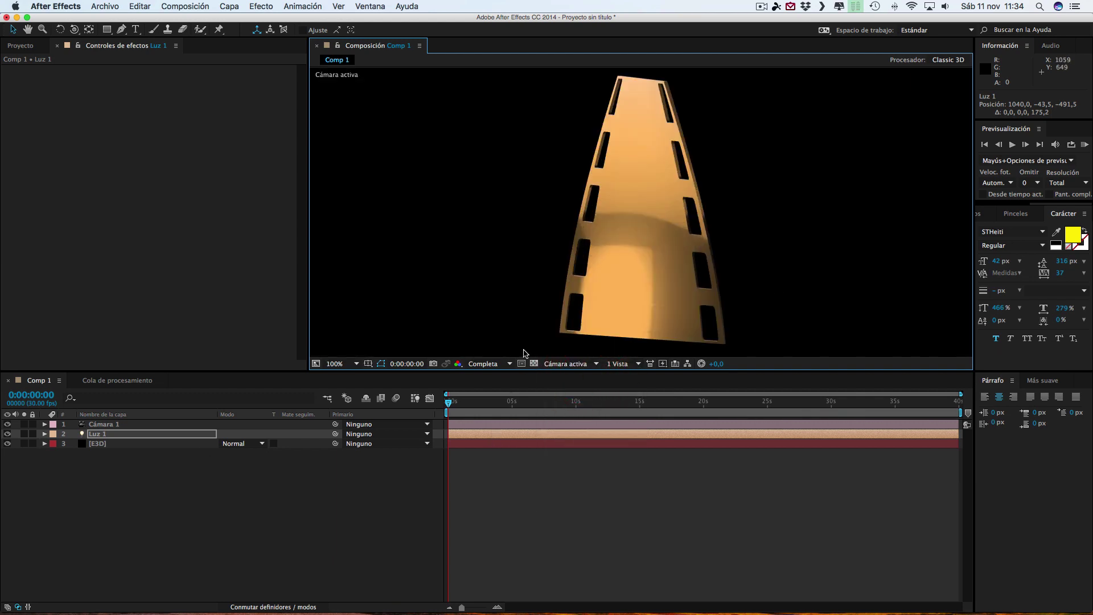
Step: Select the E3D layer and scrub Deform > Twist Y to 0x+33.0°
click(127, 444)
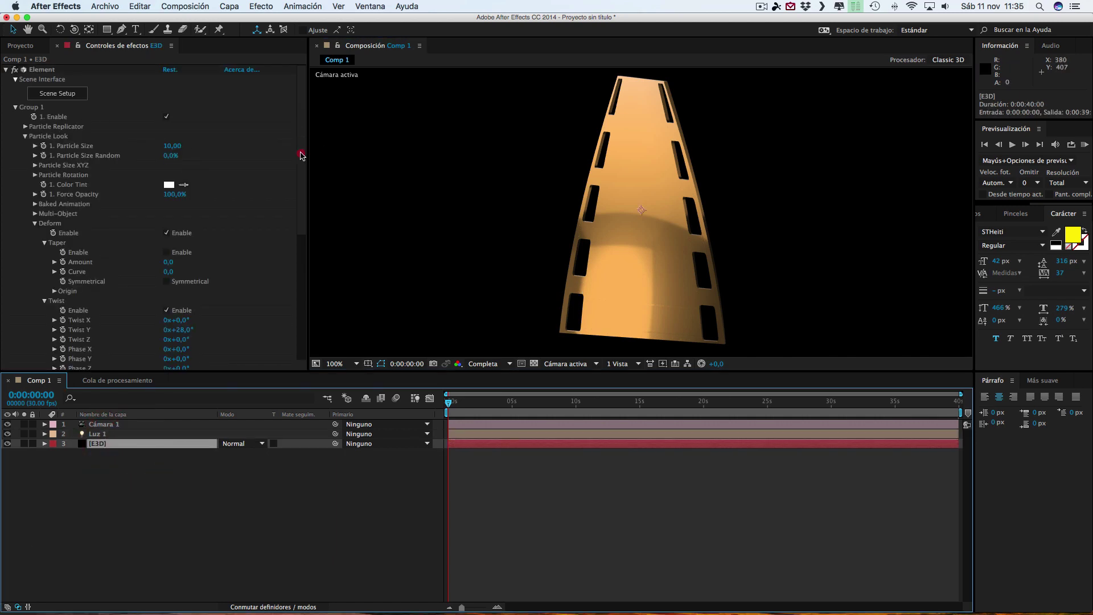
drag(302, 155, 302, 193)
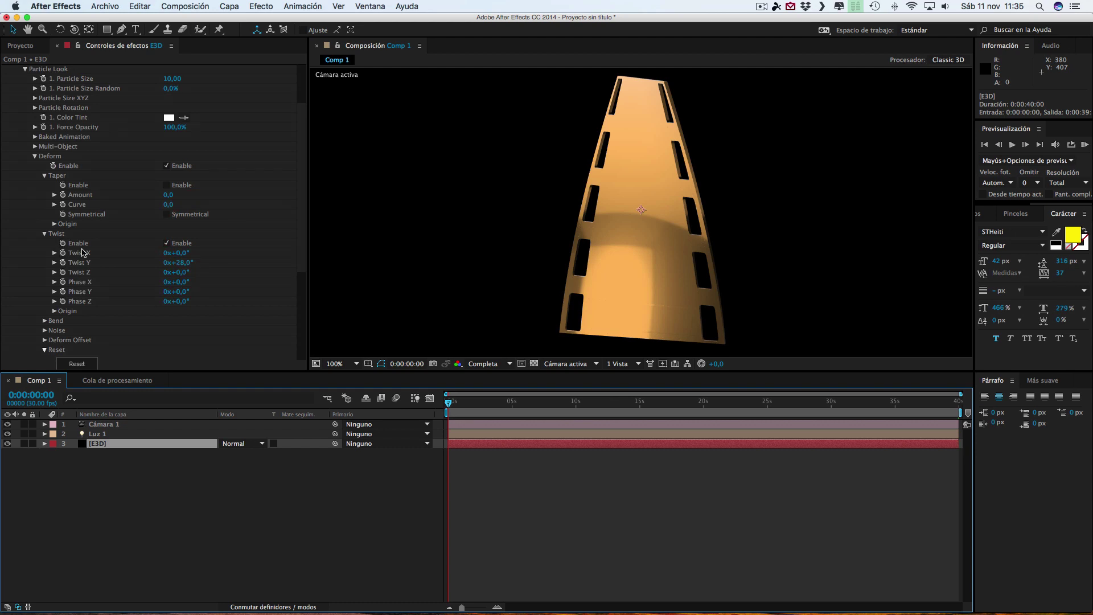
drag(177, 265, 181, 262)
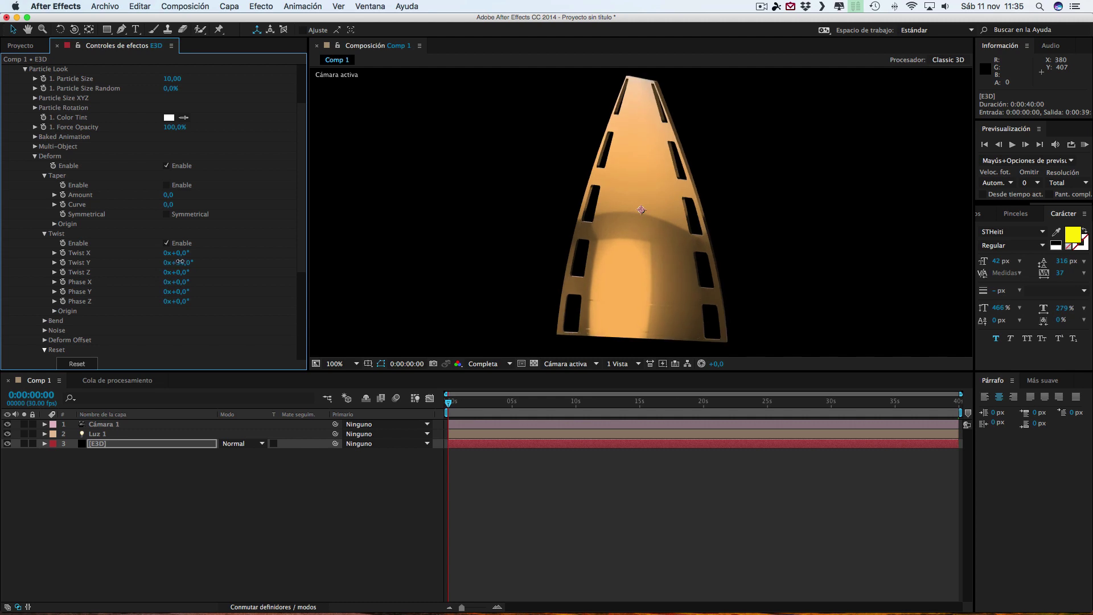
drag(181, 262, 183, 262)
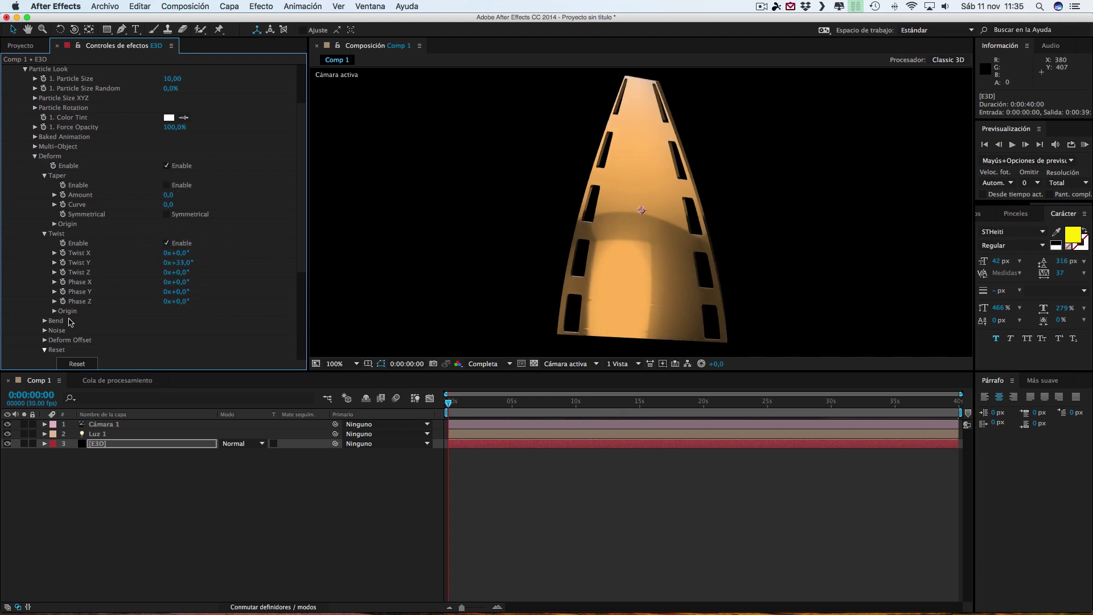
scroll(44, 324, down, 3)
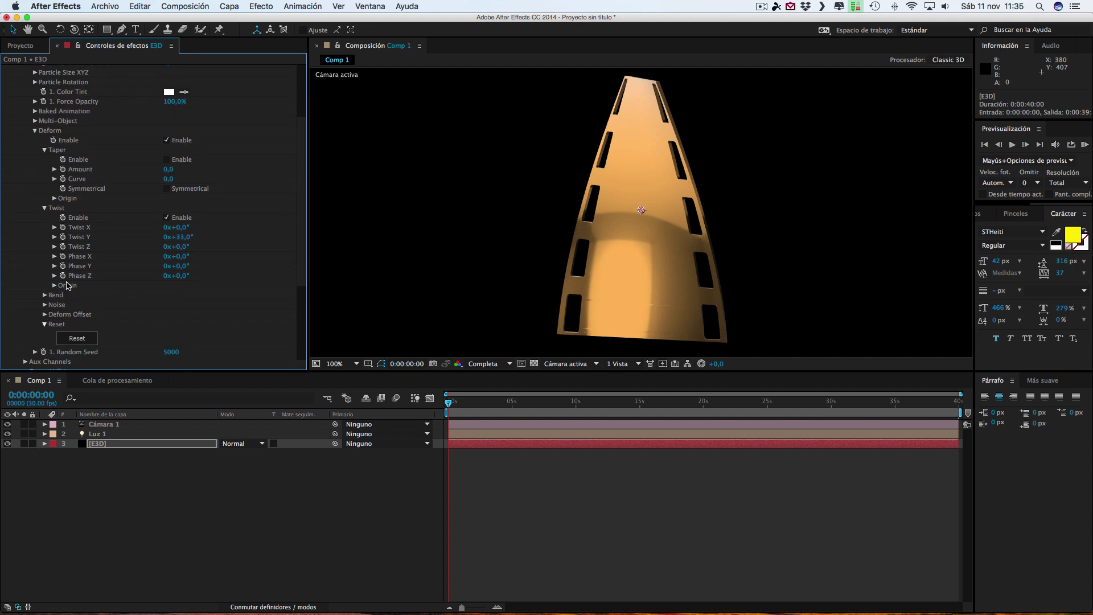
Step: Expand the Bend deform settings and bend the film strip to a Bend Angle of 68°
click(45, 295)
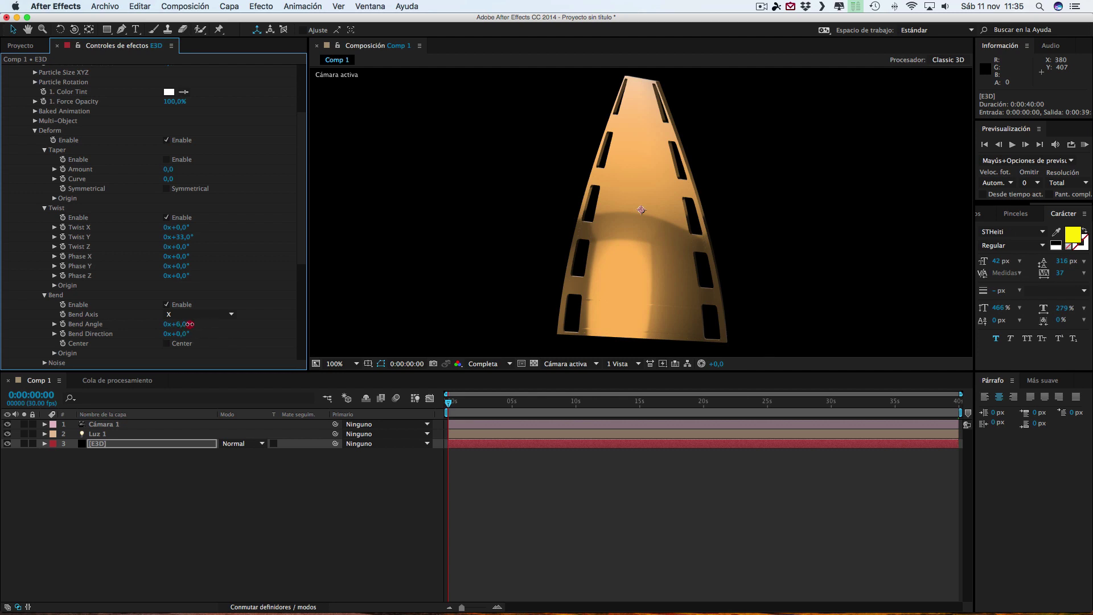
drag(190, 324, 211, 325)
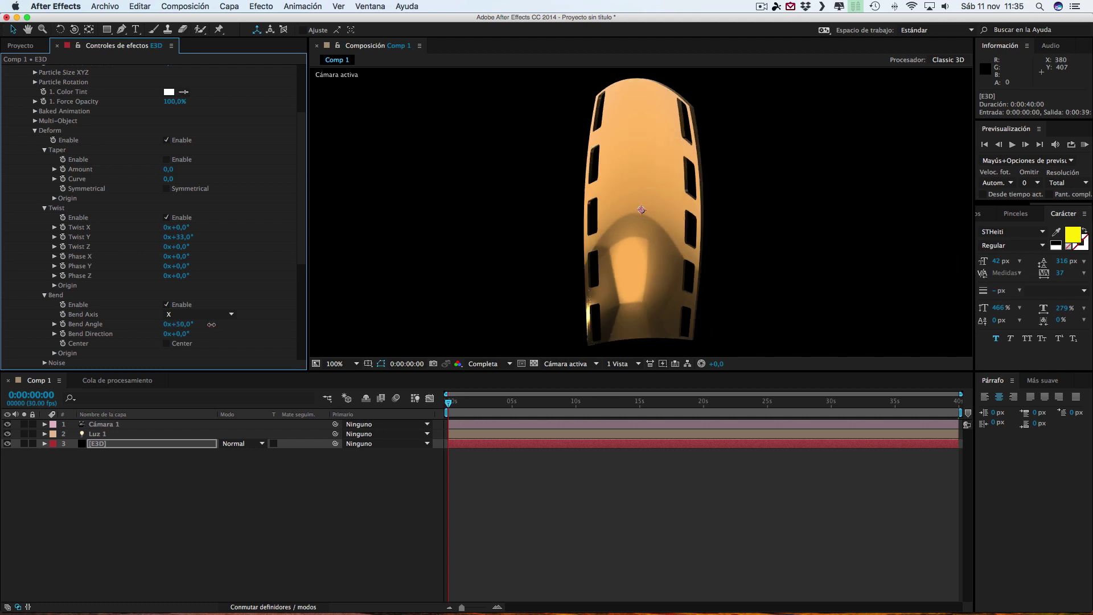
drag(213, 325, 221, 324)
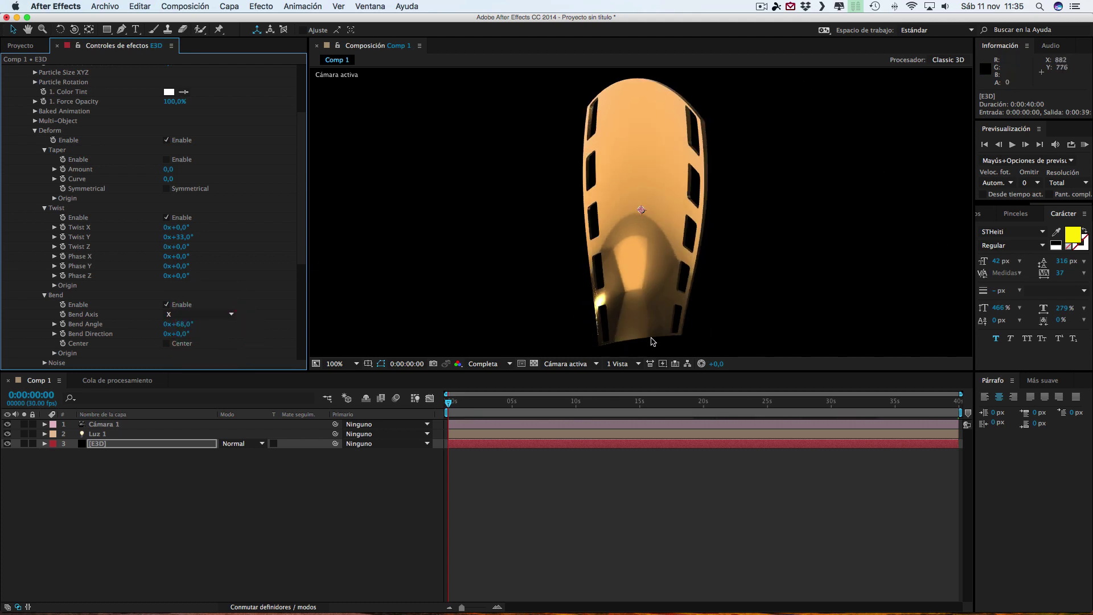
click(182, 324)
drag(74, 29, 110, 43)
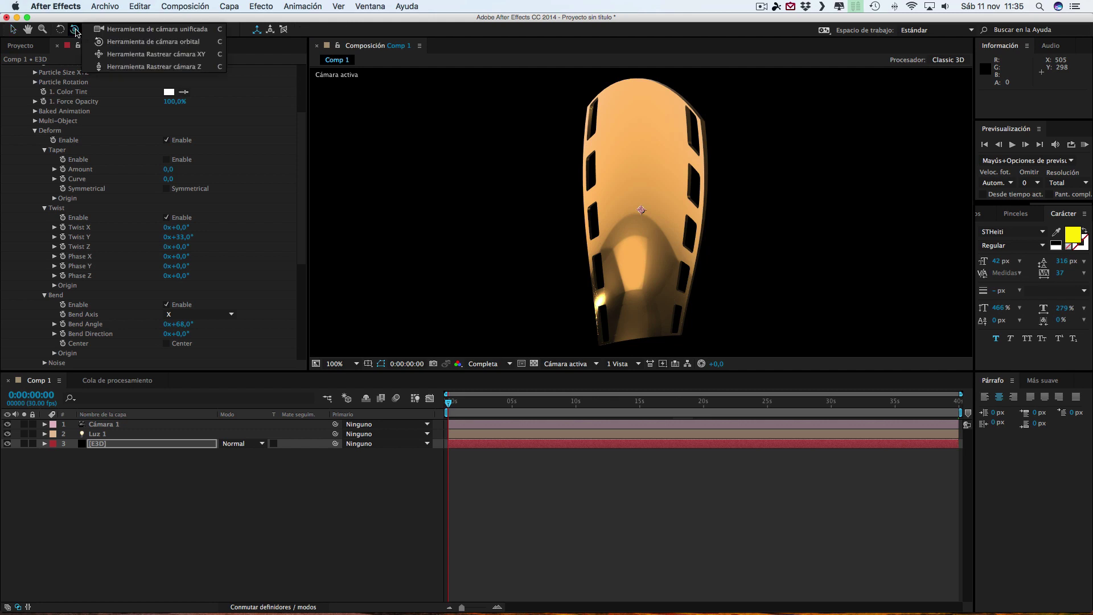
Step: Reduce Twist Y to 24° and lower the Bend Angle to 49°
drag(643, 188, 476, 185)
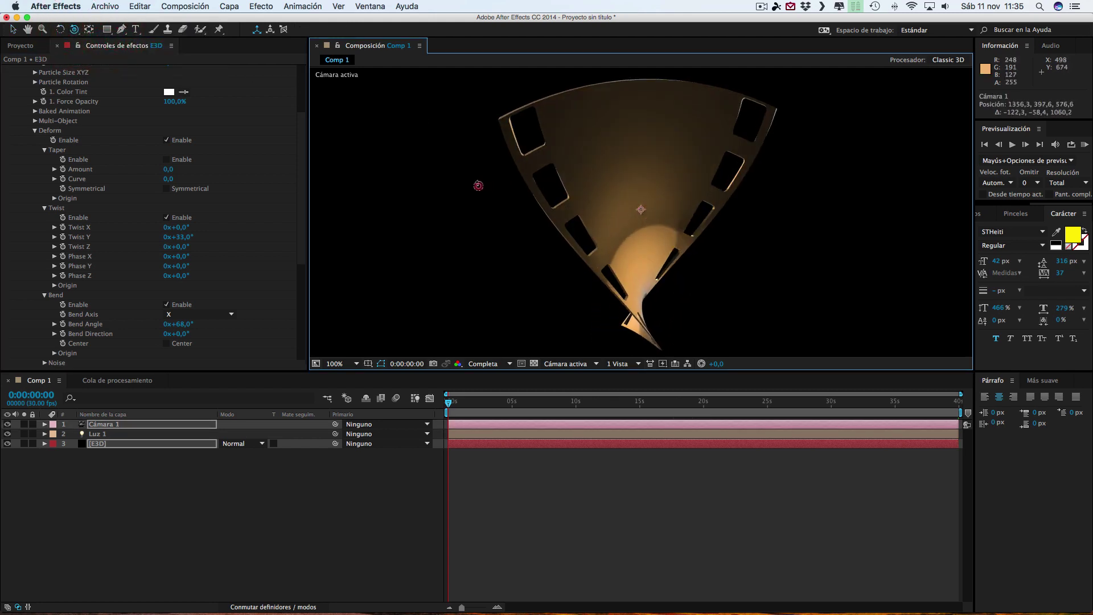
drag(616, 175, 827, 189)
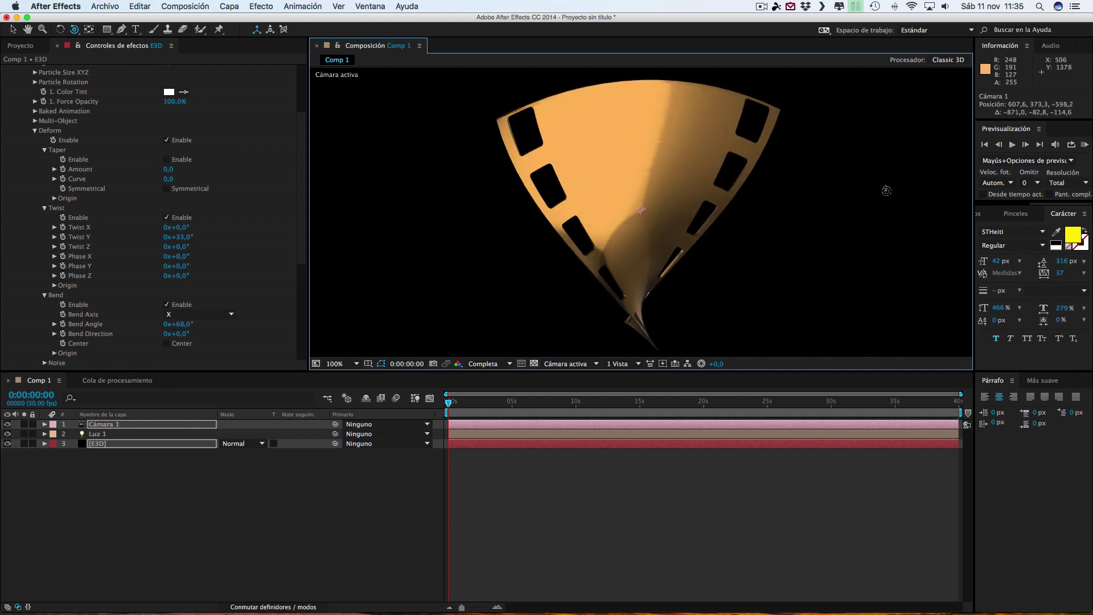
click(478, 183)
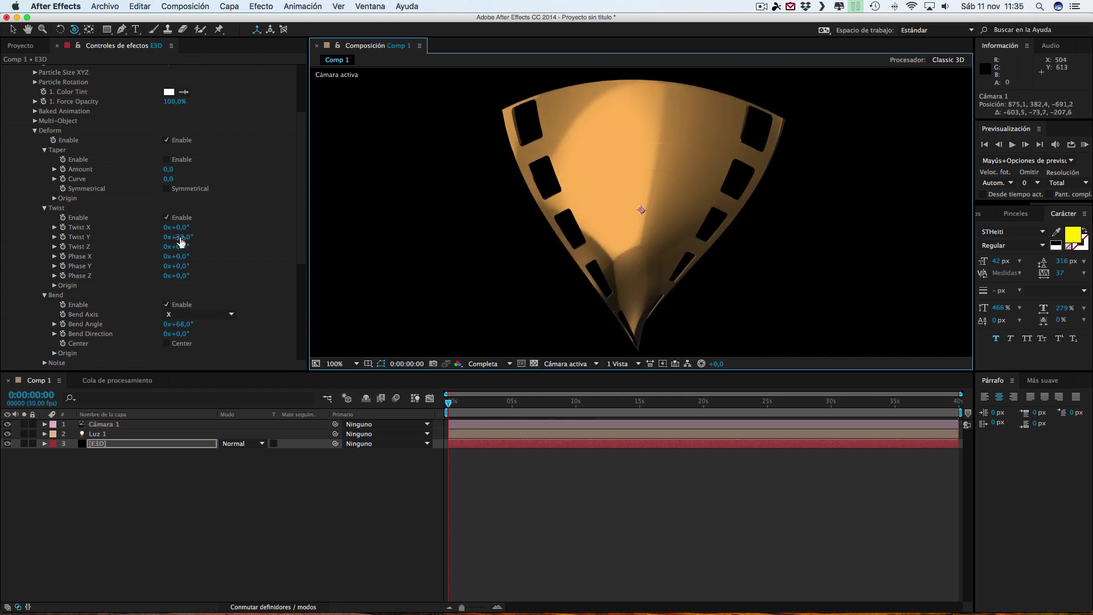
drag(181, 239, 172, 236)
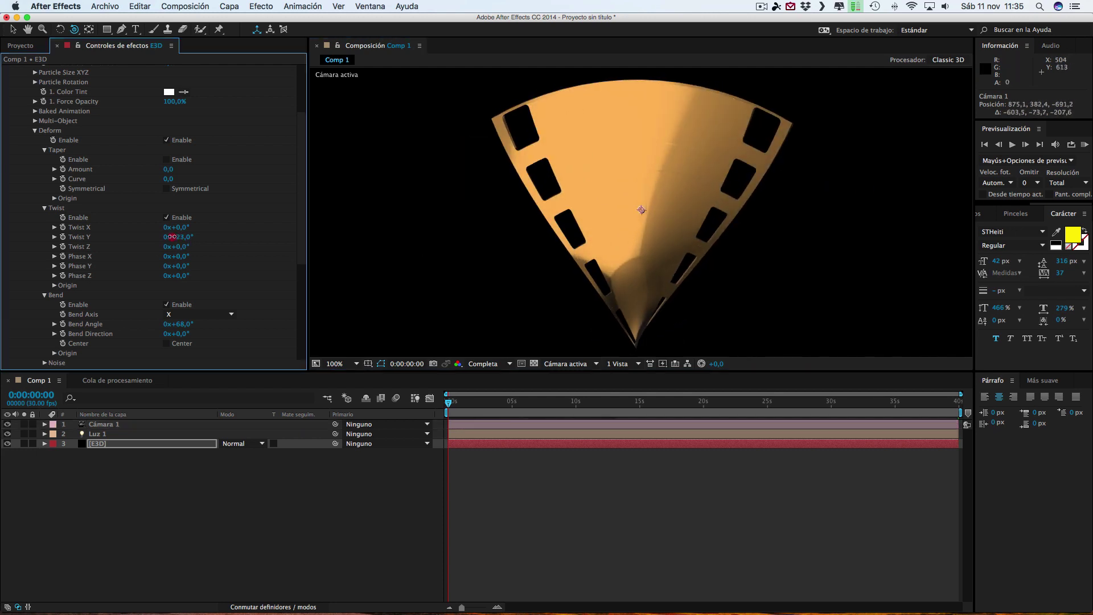
click(181, 324)
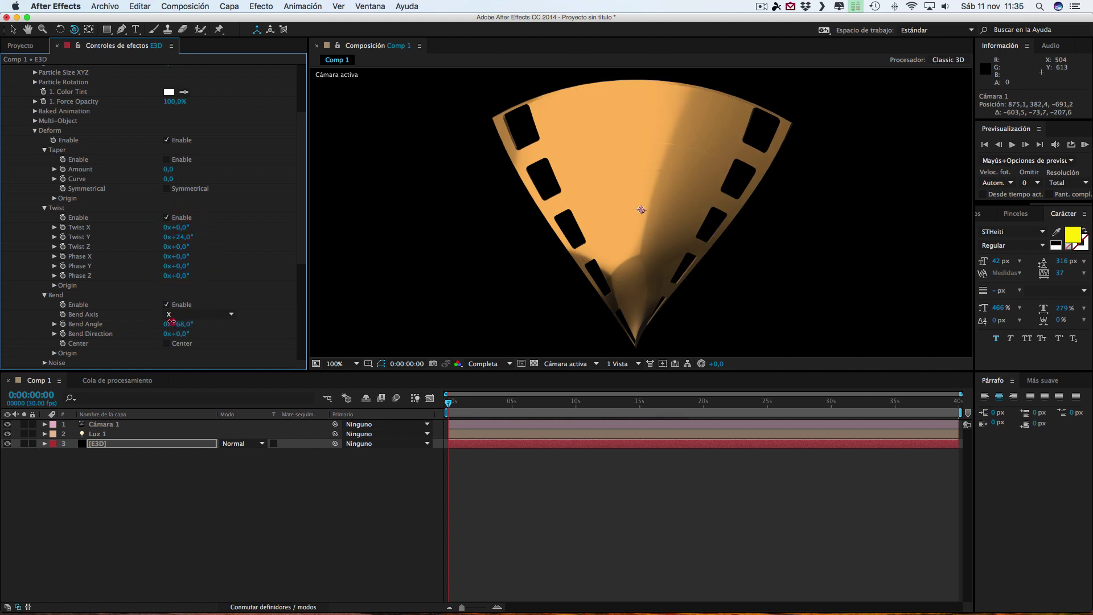
drag(171, 322, 167, 322)
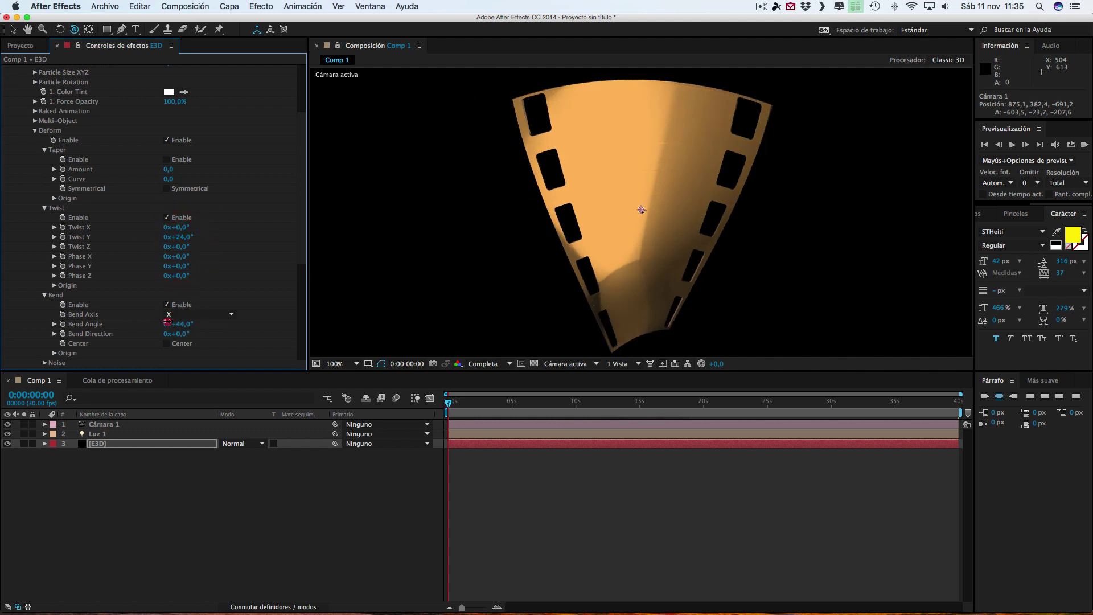
Step: Orbit the camera around the gold film strip to inspect its gentler curl from several angles
mouse_move(598, 227)
mouse_down()
mouse_move(636, 224)
mouse_move(563, 224)
mouse_move(800, 222)
mouse_move(578, 219)
mouse_up()
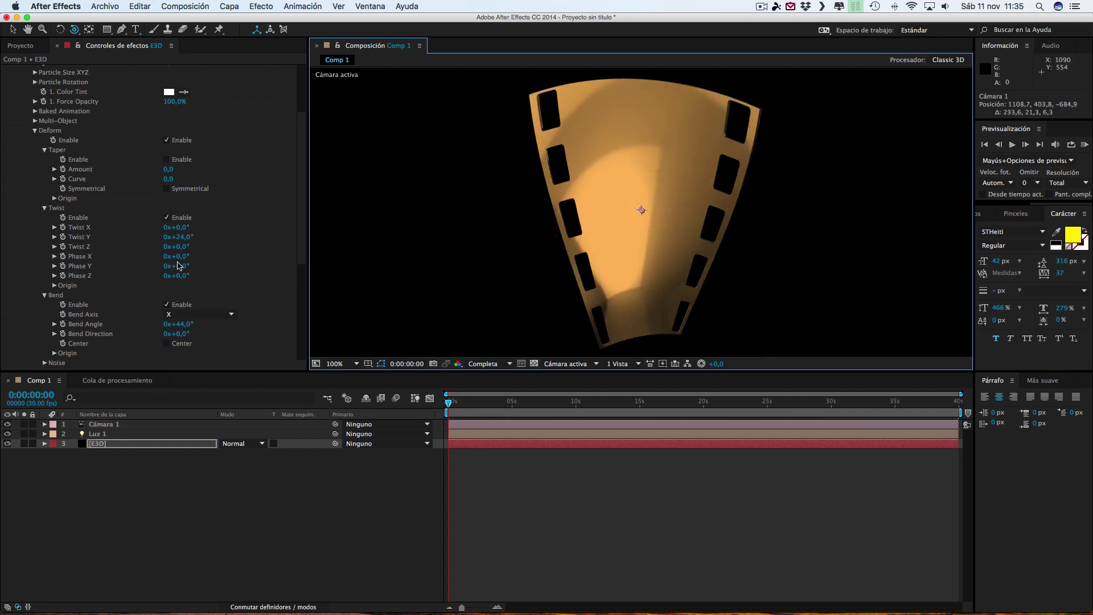
drag(693, 197, 626, 198)
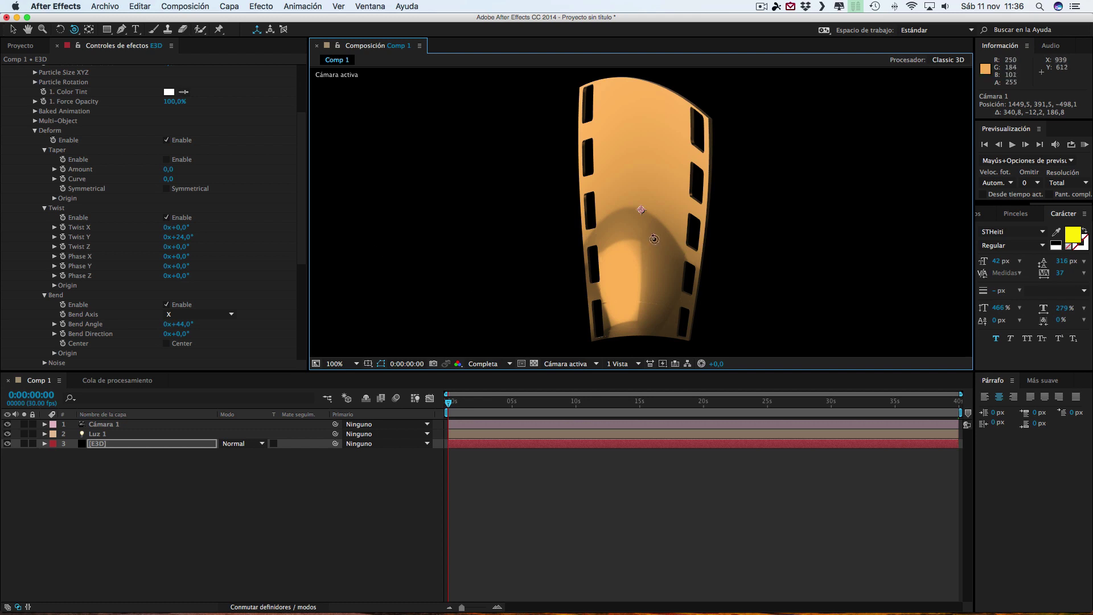
mouse_move(696, 232)
mouse_down()
mouse_move(472, 237)
mouse_move(937, 222)
mouse_move(373, 184)
mouse_up()
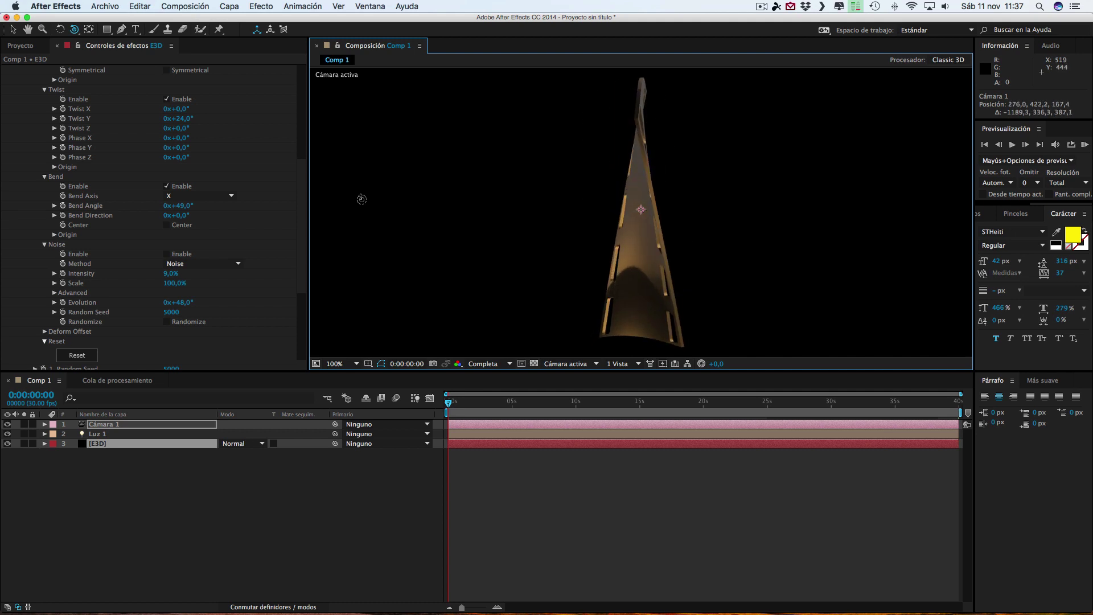
drag(371, 186, 429, 186)
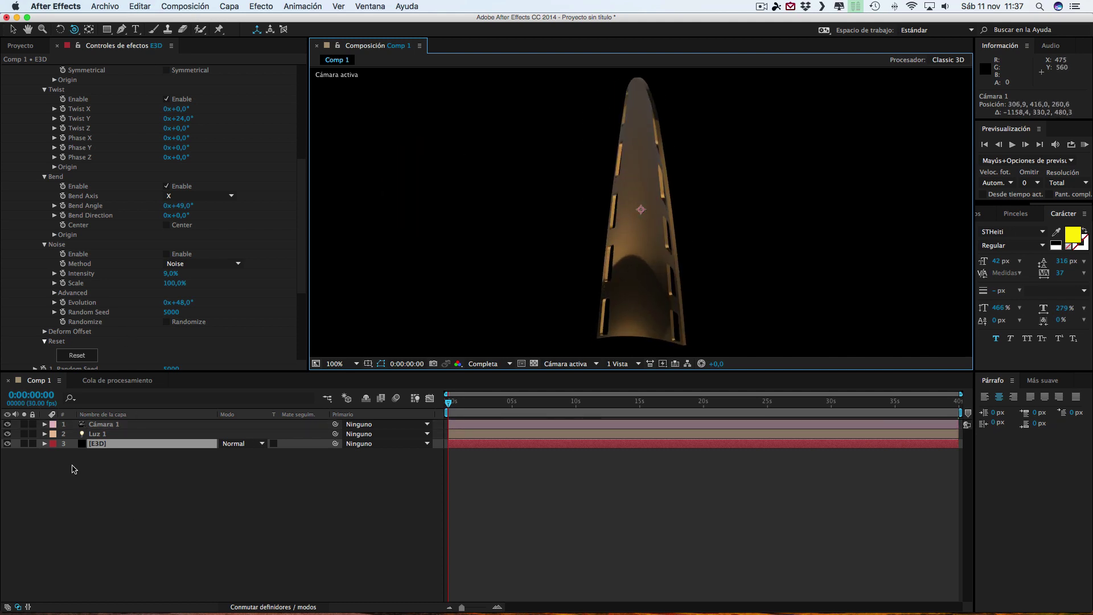
scroll(125, 216, up, 5)
scroll(95, 117, up, 3)
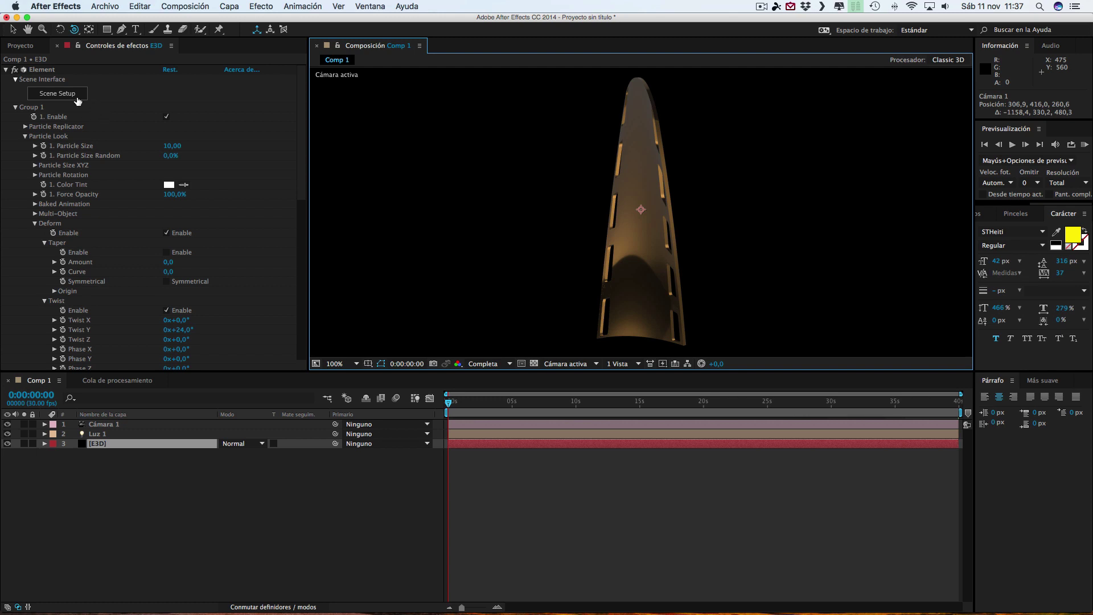
Step: Switch the Scene Setup preview of the peliculafotografica model from Wireframe to Shaded
click(77, 96)
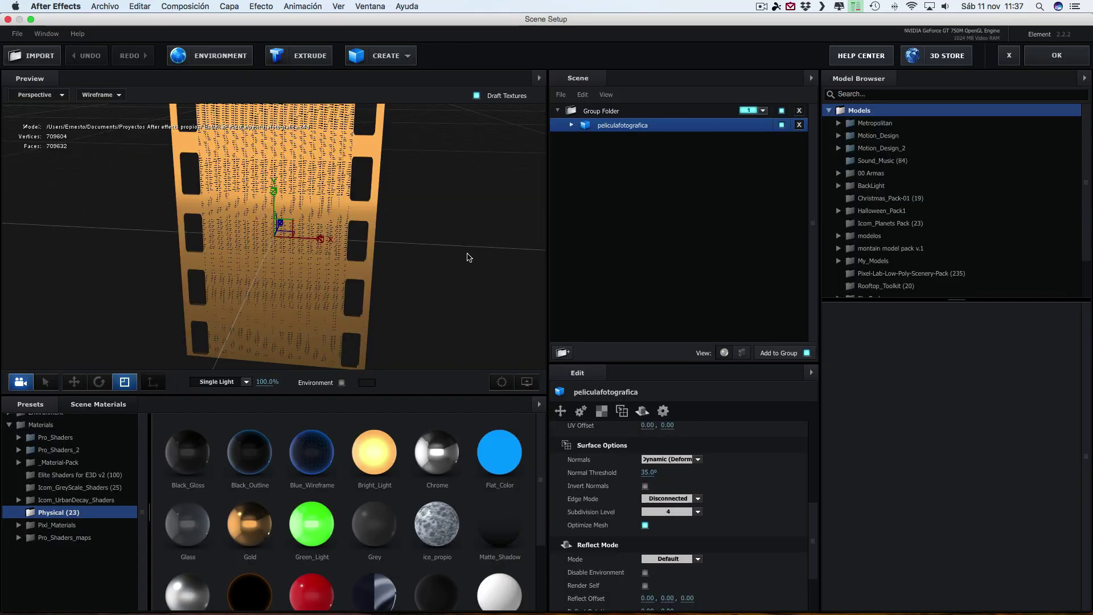
click(108, 94)
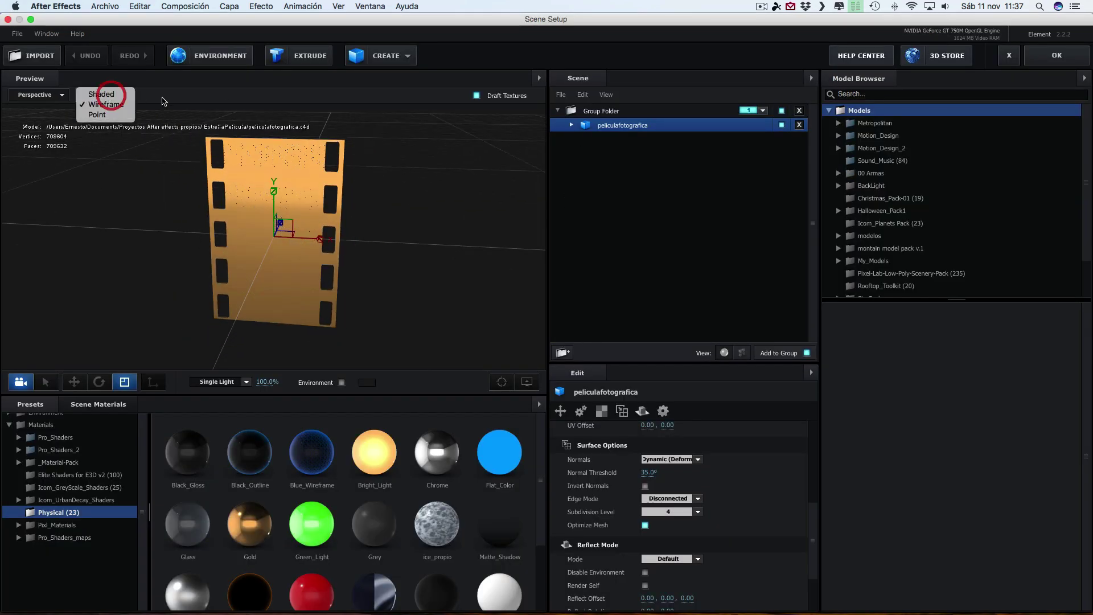
click(102, 94)
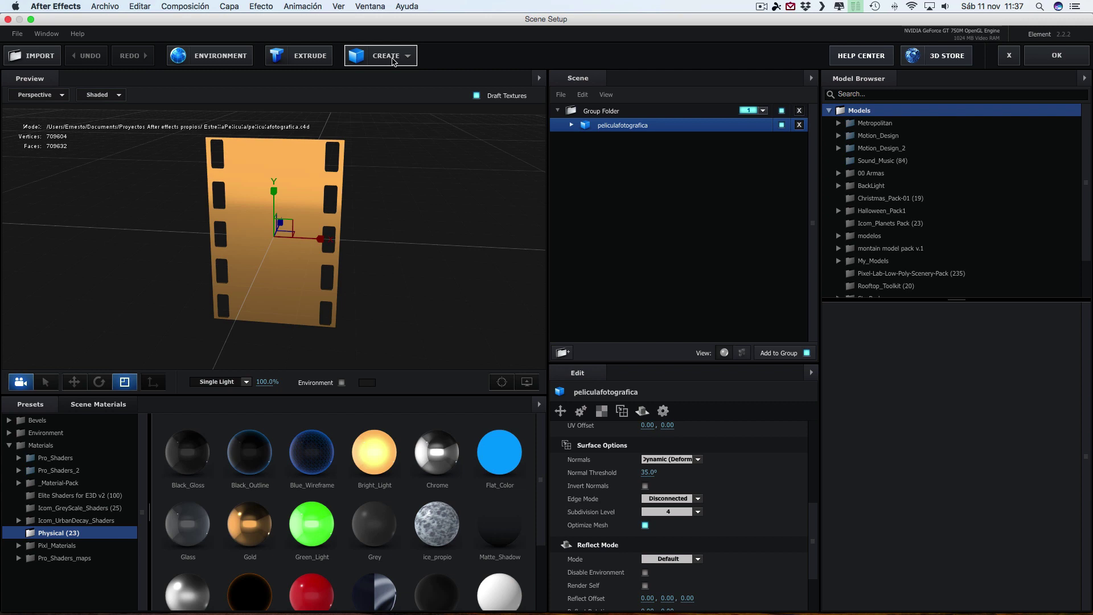
Step: Add a new Group Folder below the film-strip model and assign it to group 2
click(560, 351)
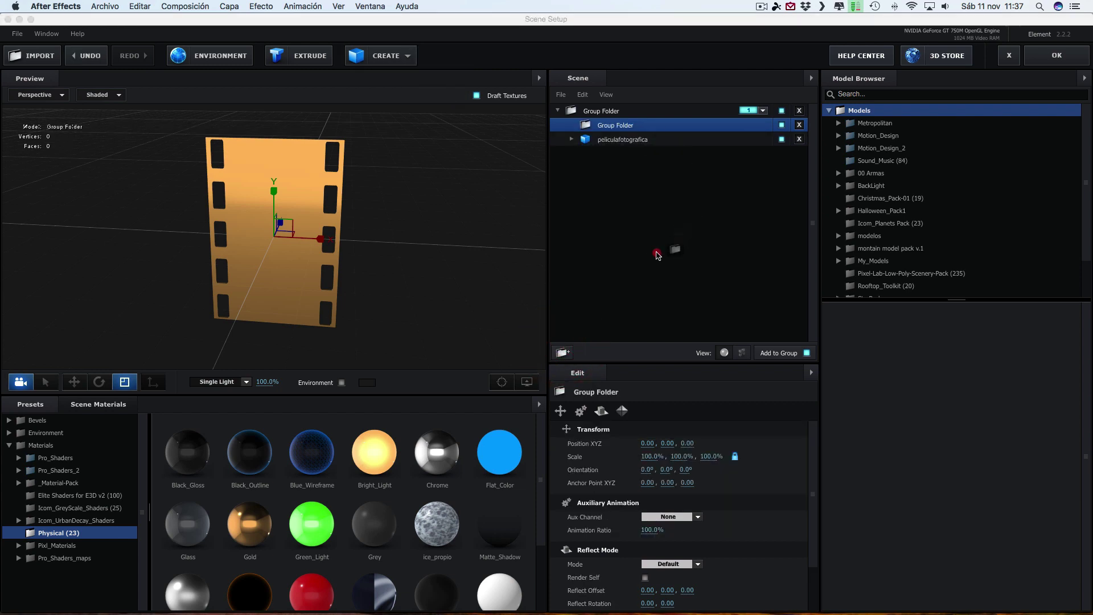
drag(631, 128, 677, 239)
click(763, 139)
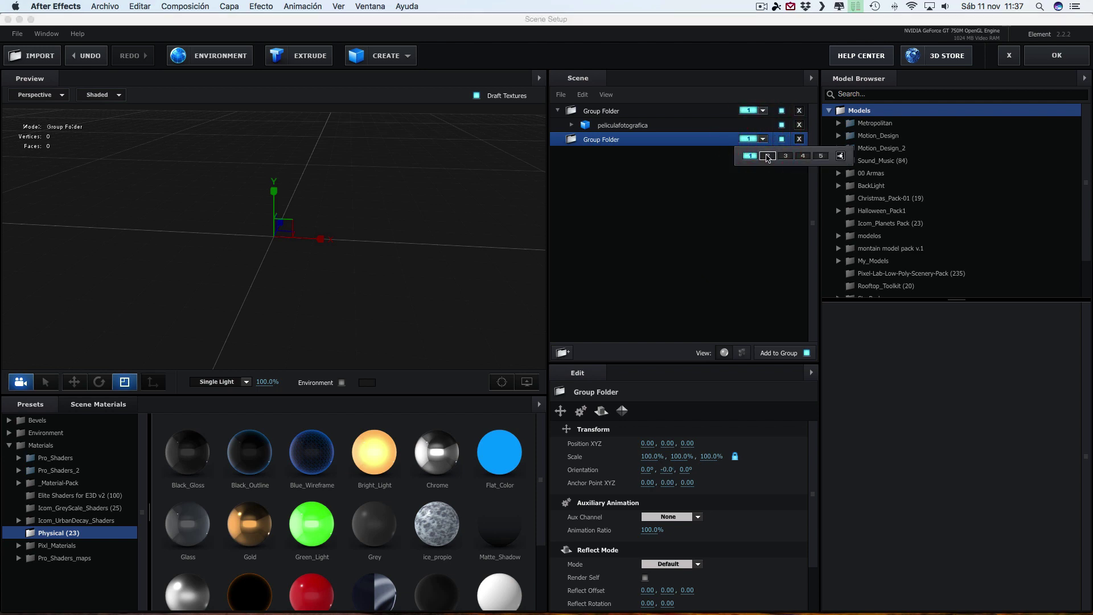
click(769, 157)
Step: Add a cylinder to group 2, scale it into a flat 17.5/2.2/17.5% disc, and apply Gold
click(474, 164)
click(387, 55)
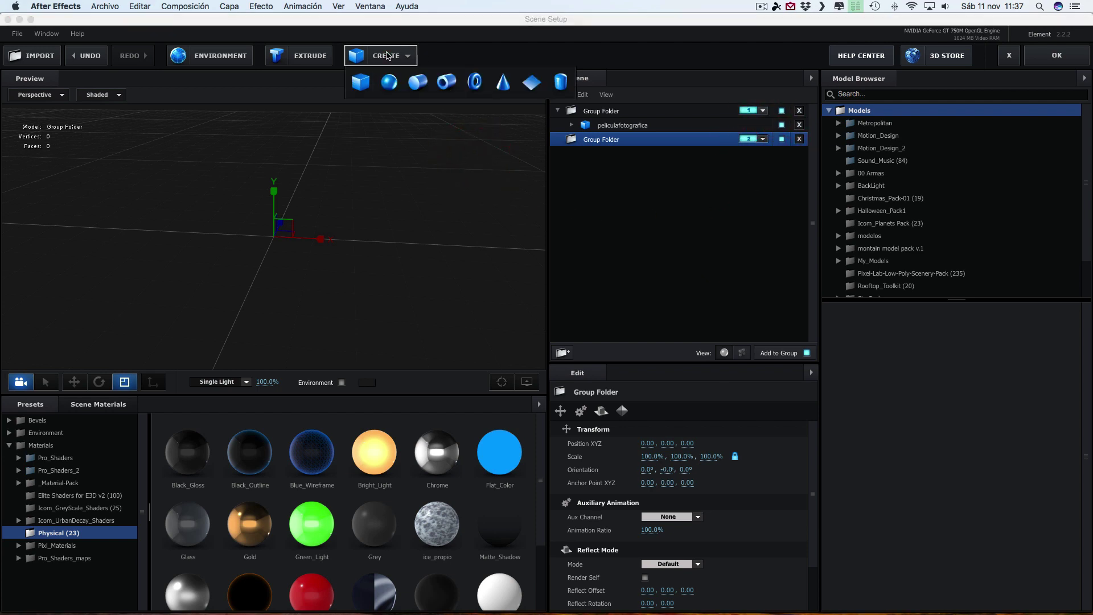
click(419, 82)
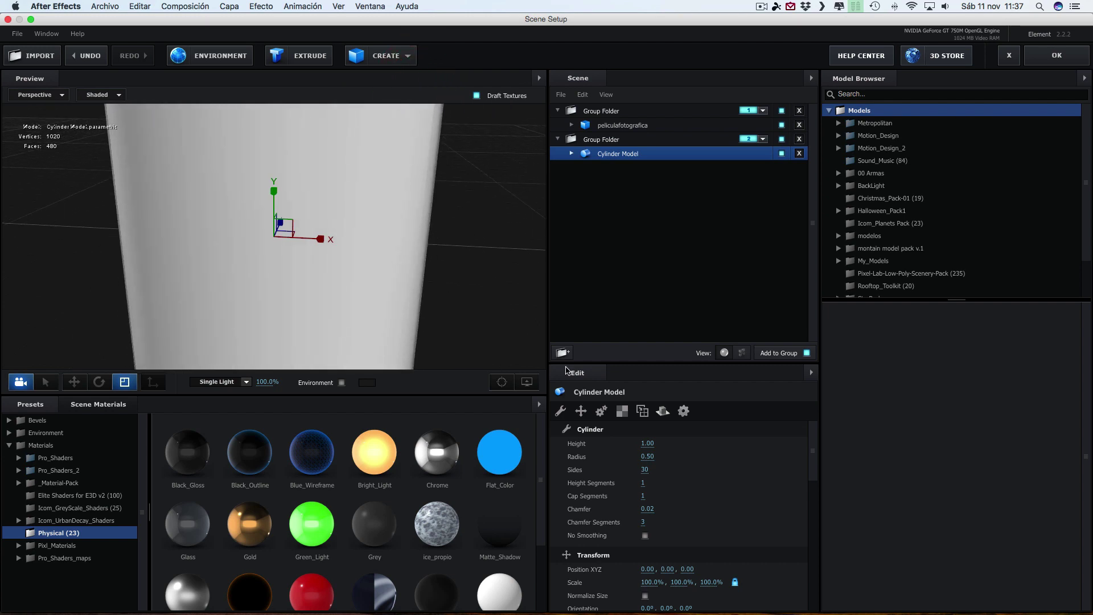
click(572, 154)
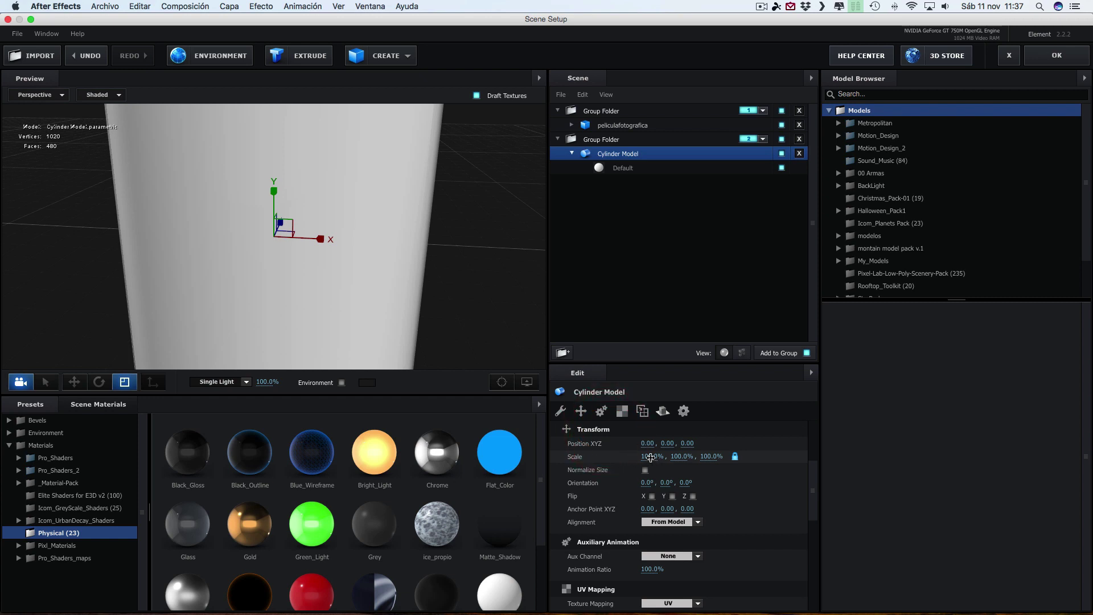
drag(652, 457, 549, 458)
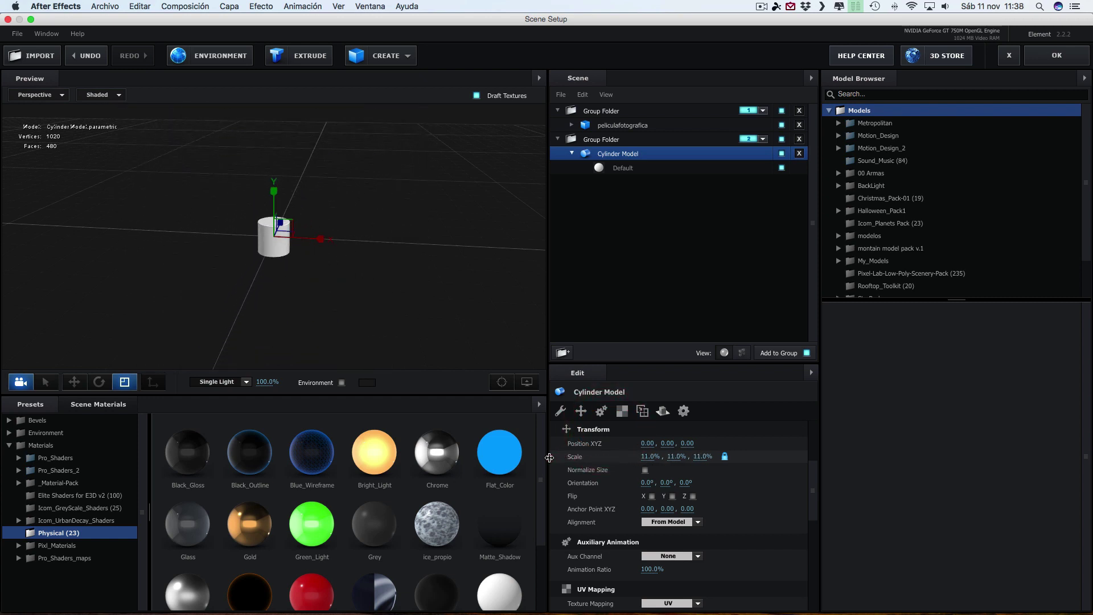
drag(549, 458, 559, 457)
drag(272, 194, 271, 216)
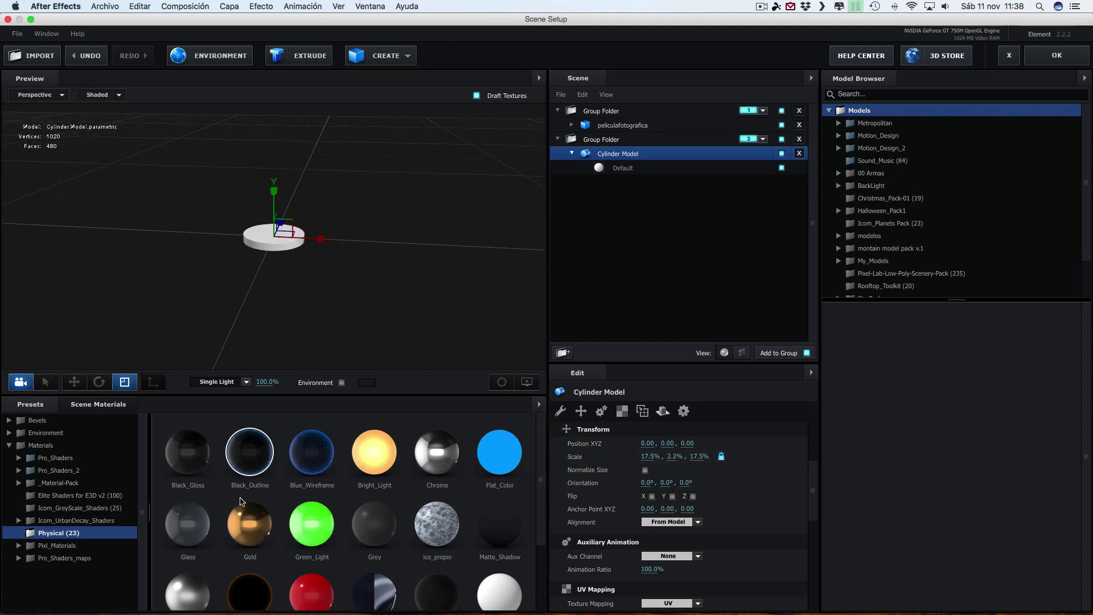
drag(249, 523, 270, 253)
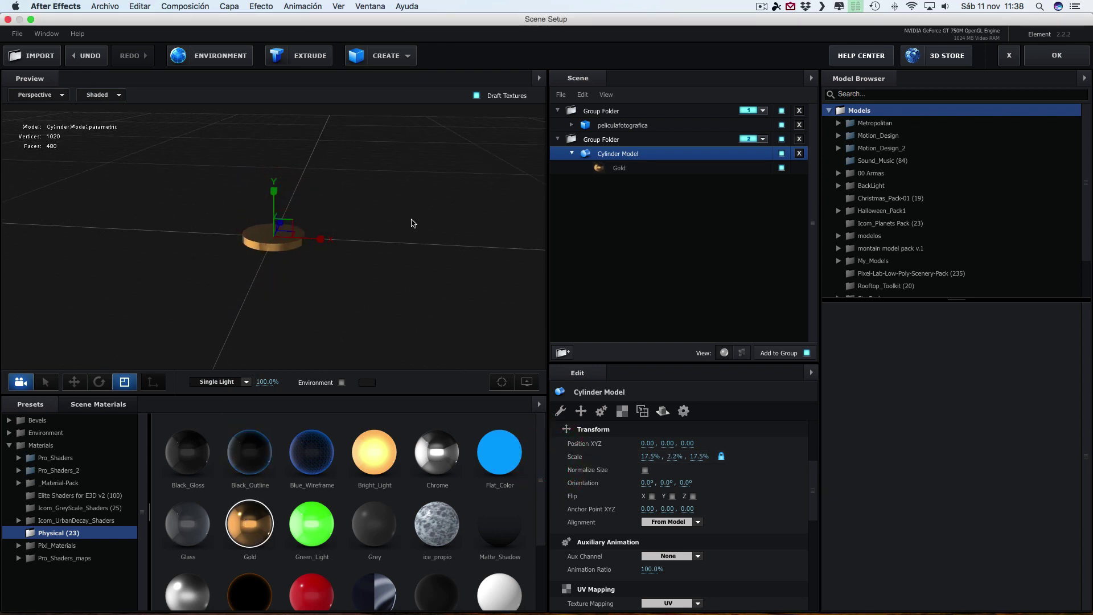
click(657, 136)
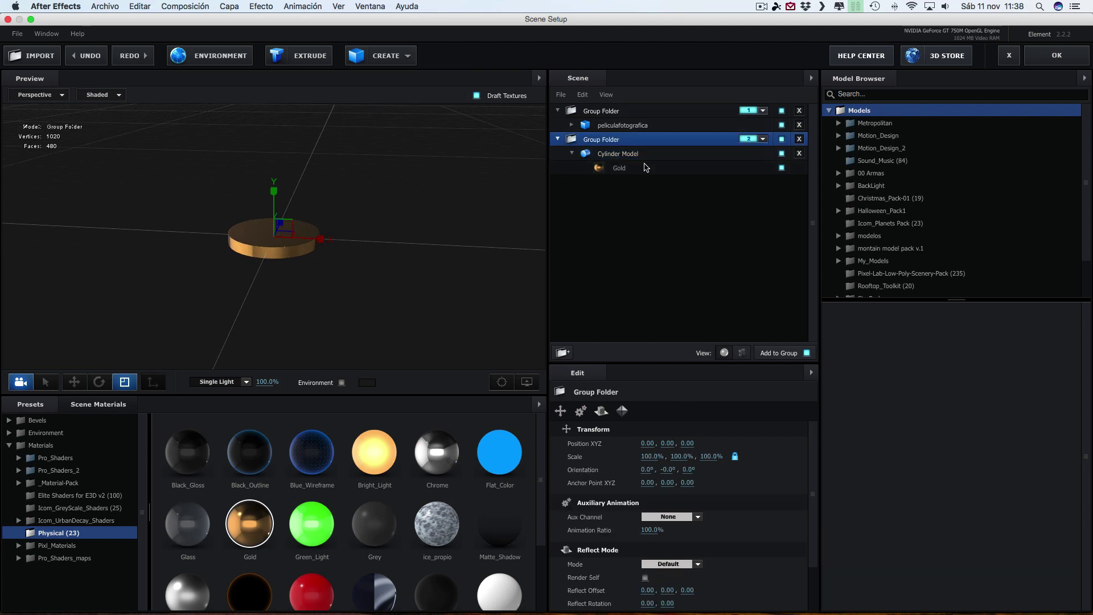
Step: Add a second, thinner gold cylinder disc and seat it on top of the base disc
click(382, 58)
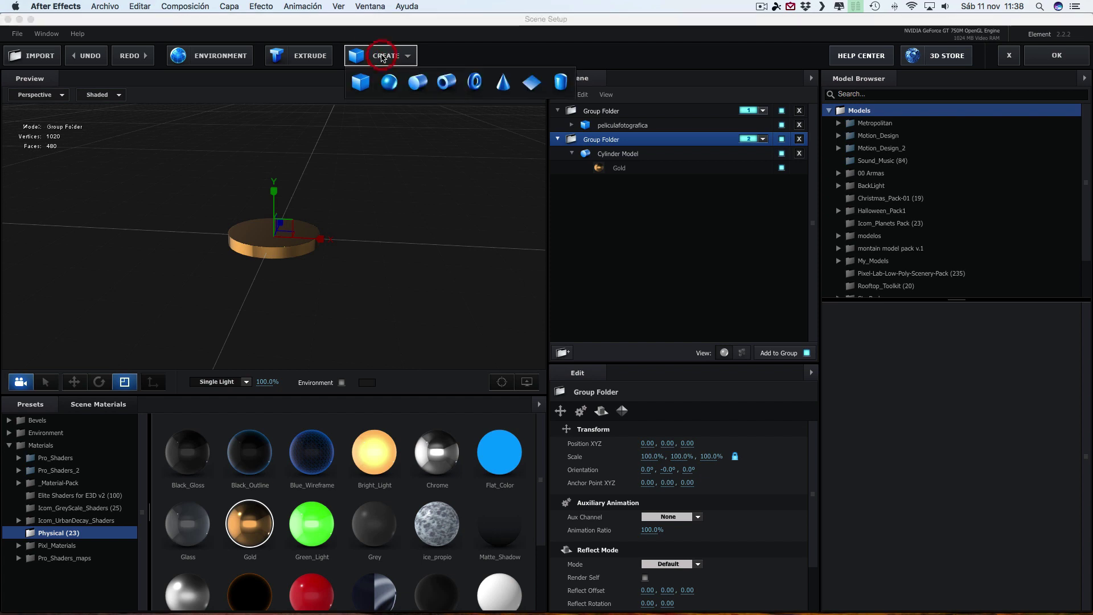
click(421, 83)
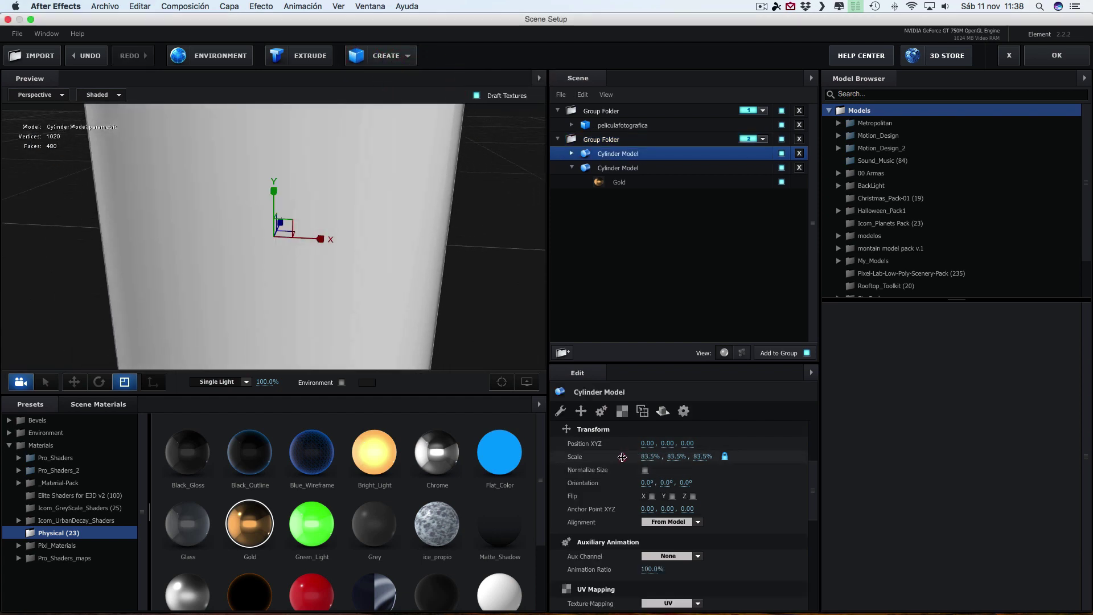
drag(651, 456, 553, 460)
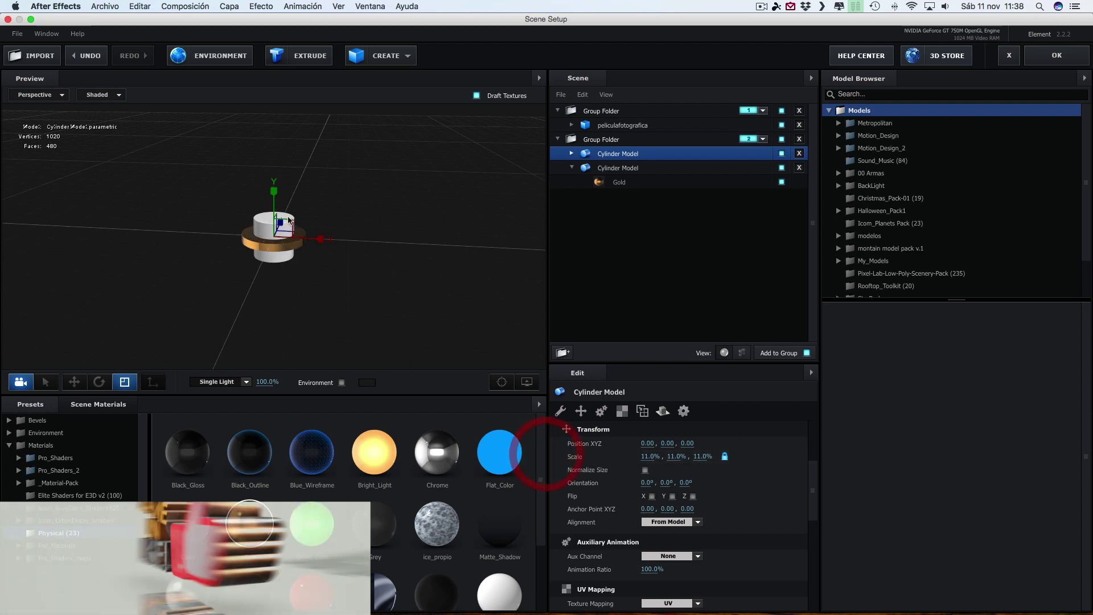
drag(274, 191, 296, 217)
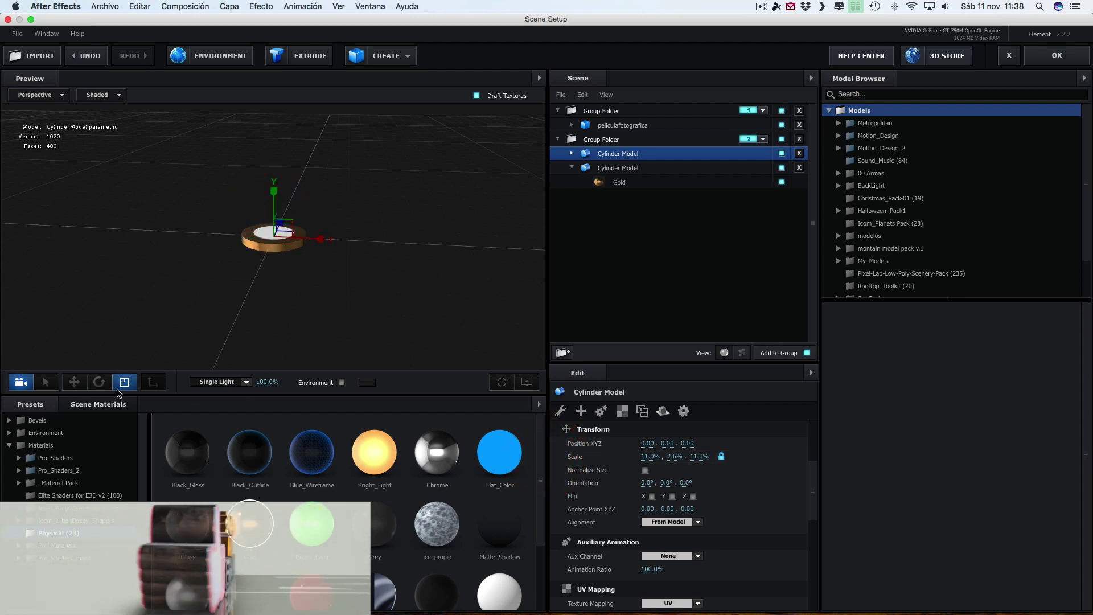
click(74, 382)
drag(273, 206, 273, 203)
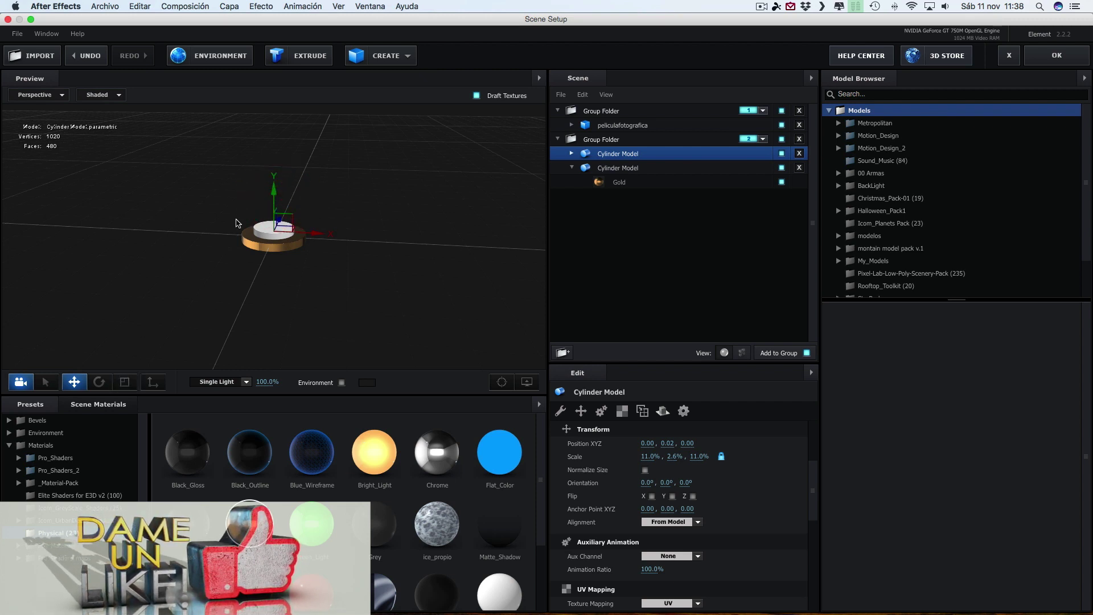
drag(272, 195, 272, 184)
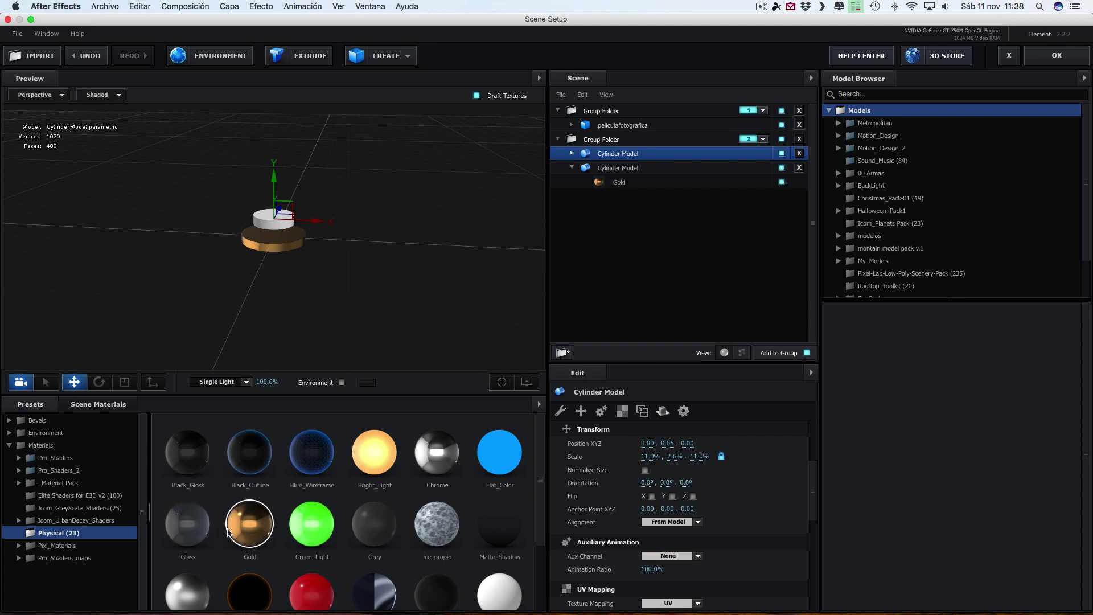
drag(227, 532, 273, 219)
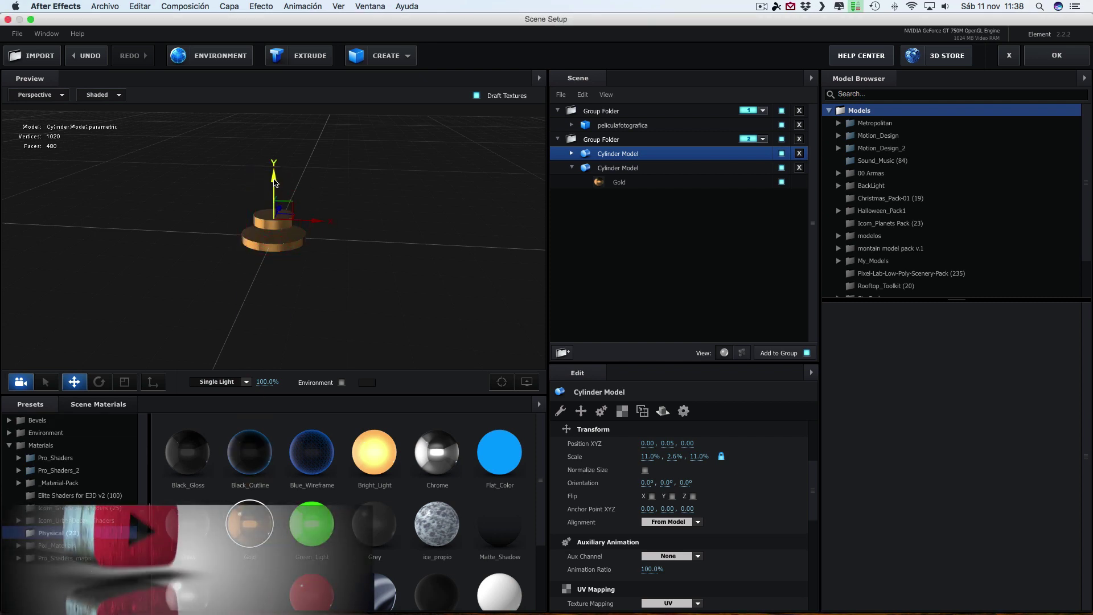
drag(273, 182, 274, 198)
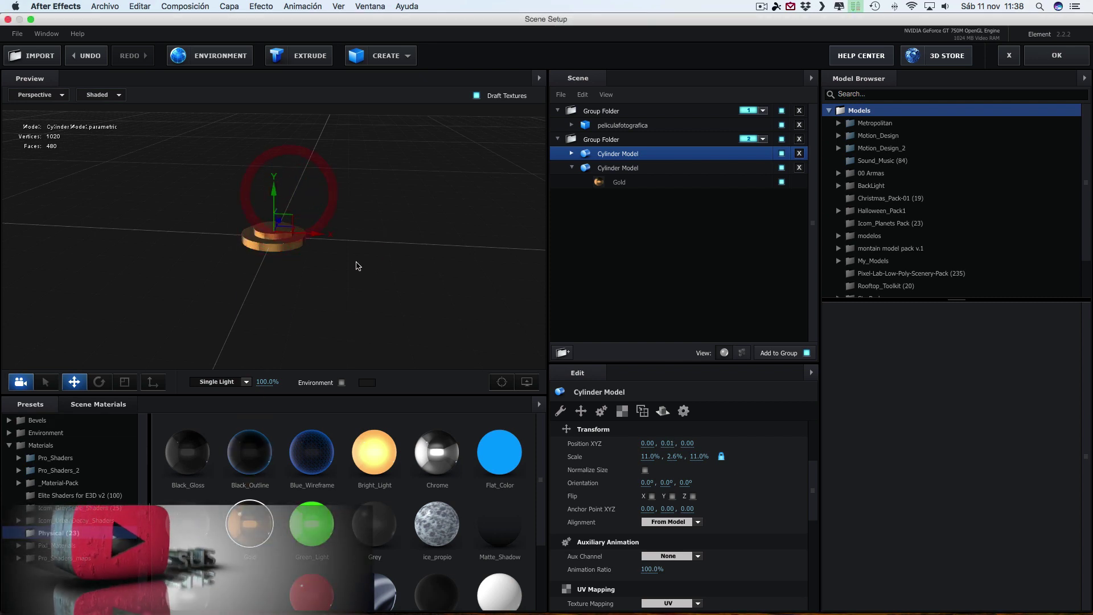
Step: Enlarge the disc group to 137.5%, bring the upper disc to 13.5%, and inspect the two-tier base
click(601, 140)
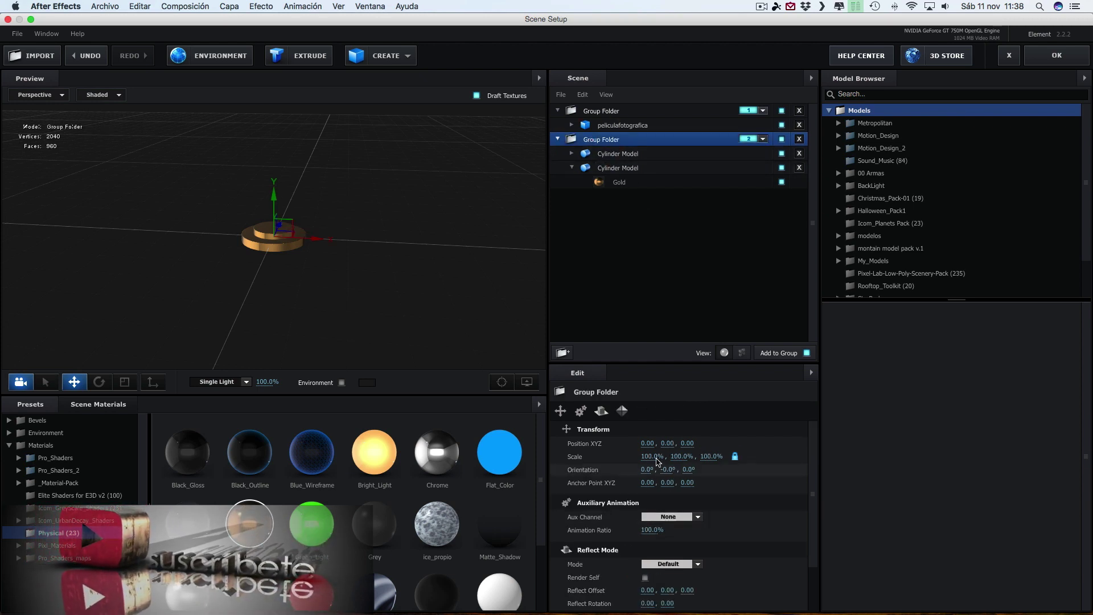
mouse_move(657, 461)
mouse_down()
mouse_move(711, 457)
mouse_move(701, 455)
mouse_up()
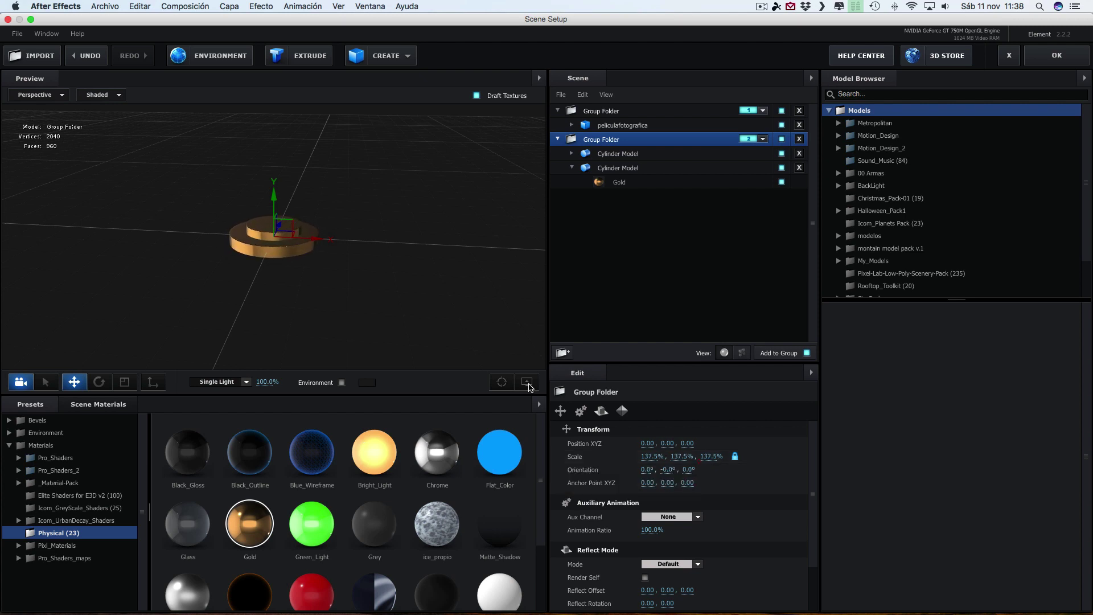
mouse_move(429, 317)
mouse_down()
mouse_move(433, 306)
mouse_move(378, 293)
mouse_move(368, 306)
mouse_up()
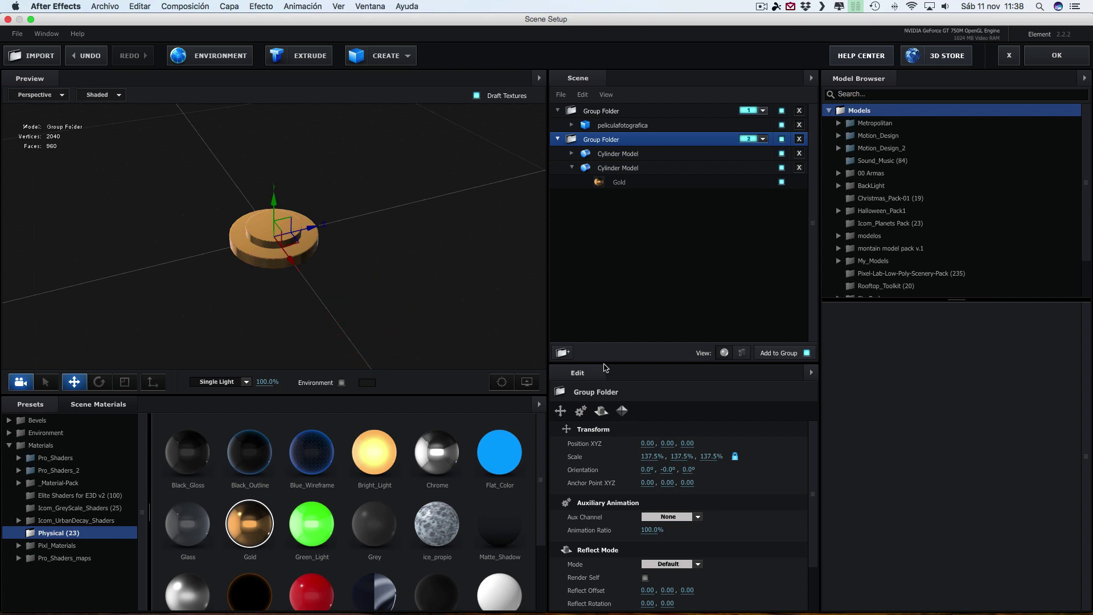
click(626, 154)
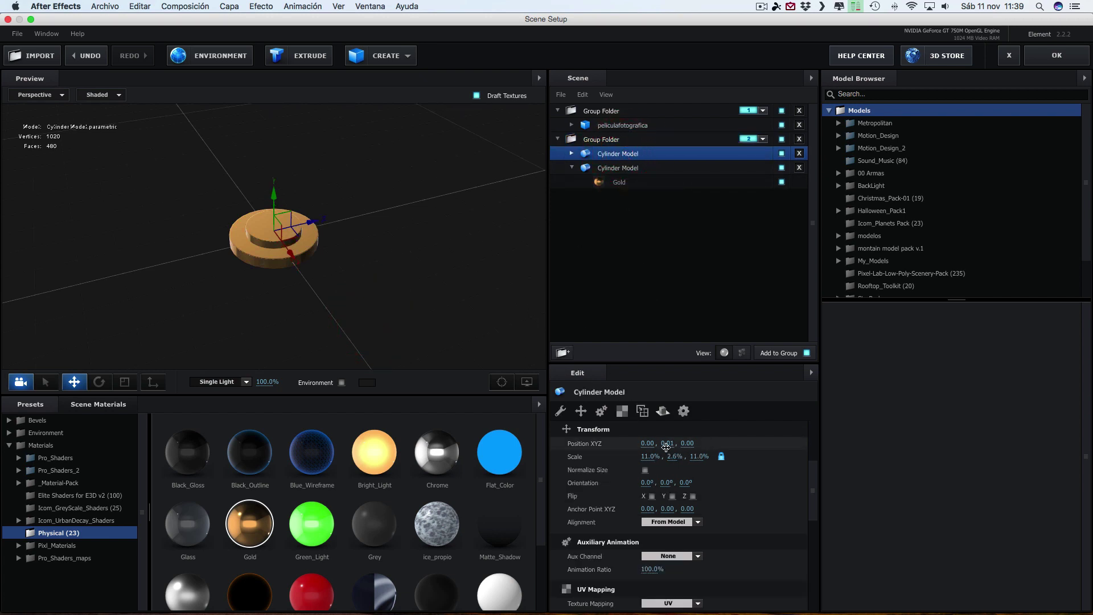
drag(644, 456, 649, 457)
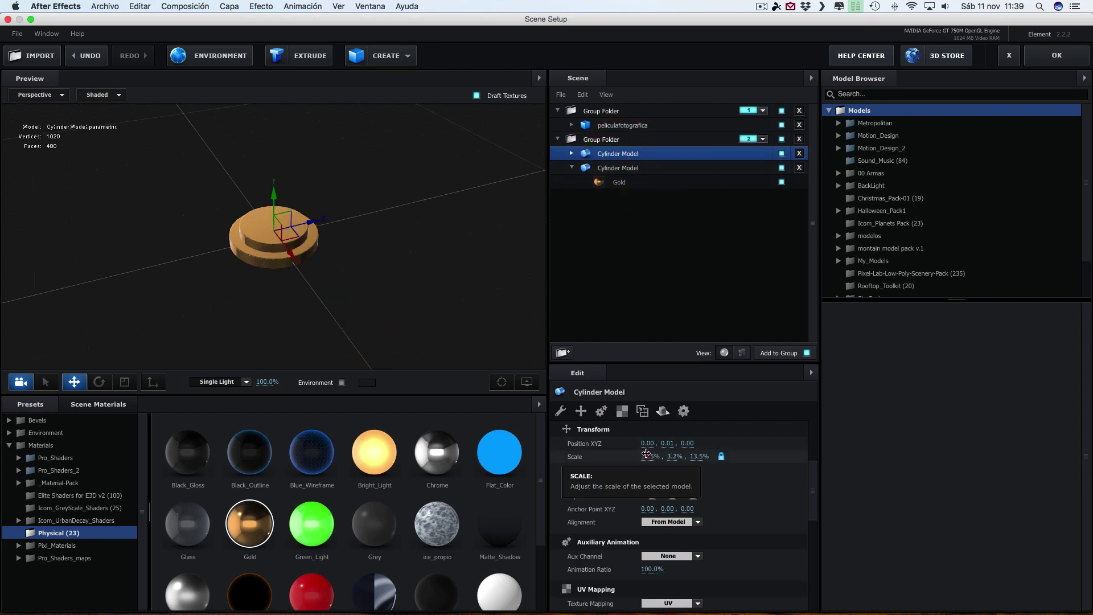
drag(422, 237, 349, 207)
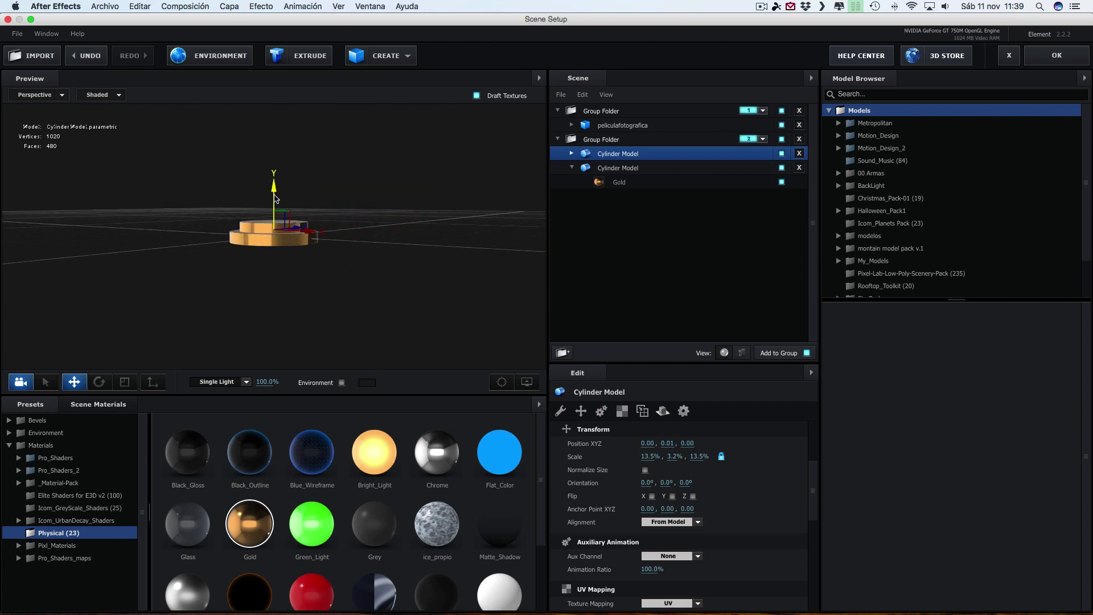
drag(275, 198, 400, 229)
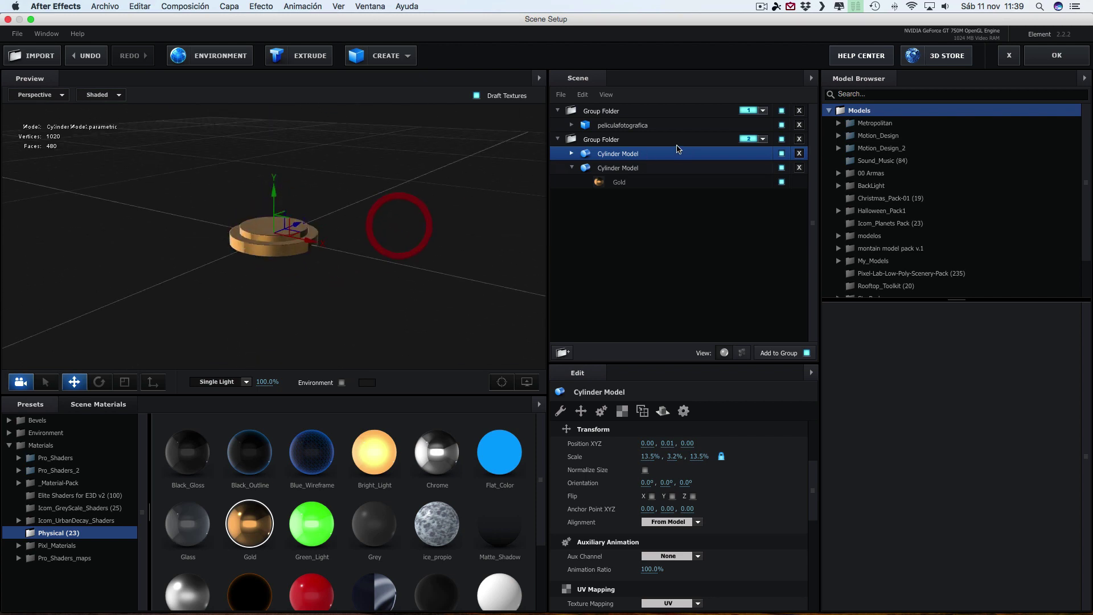
click(609, 142)
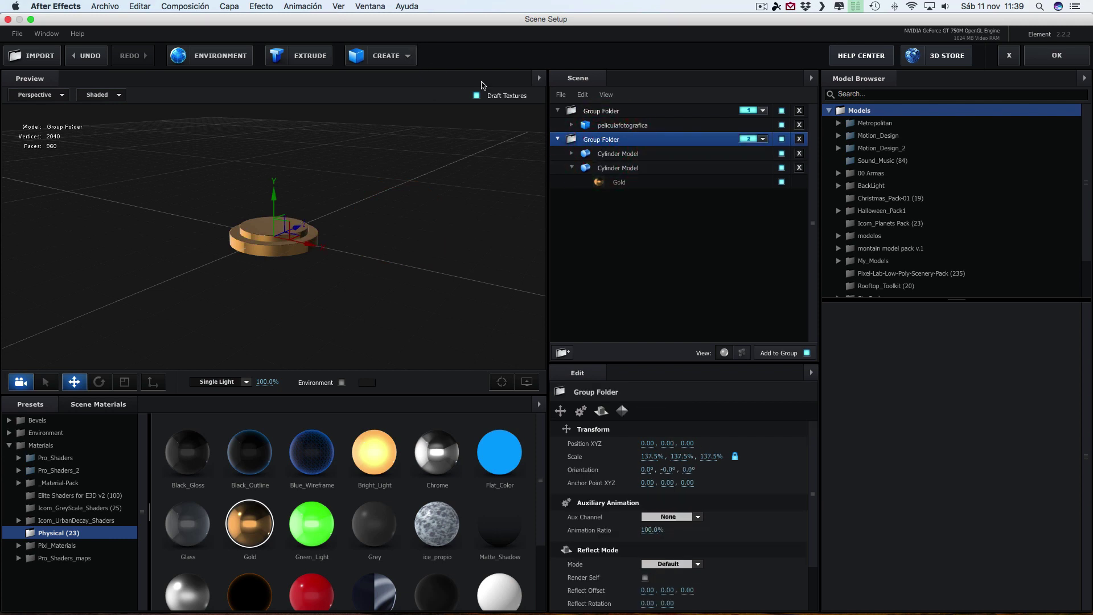
click(617, 113)
click(609, 140)
Step: Back in After Effects, create a solid named 'estrella' and draw a star mask on it
click(1056, 56)
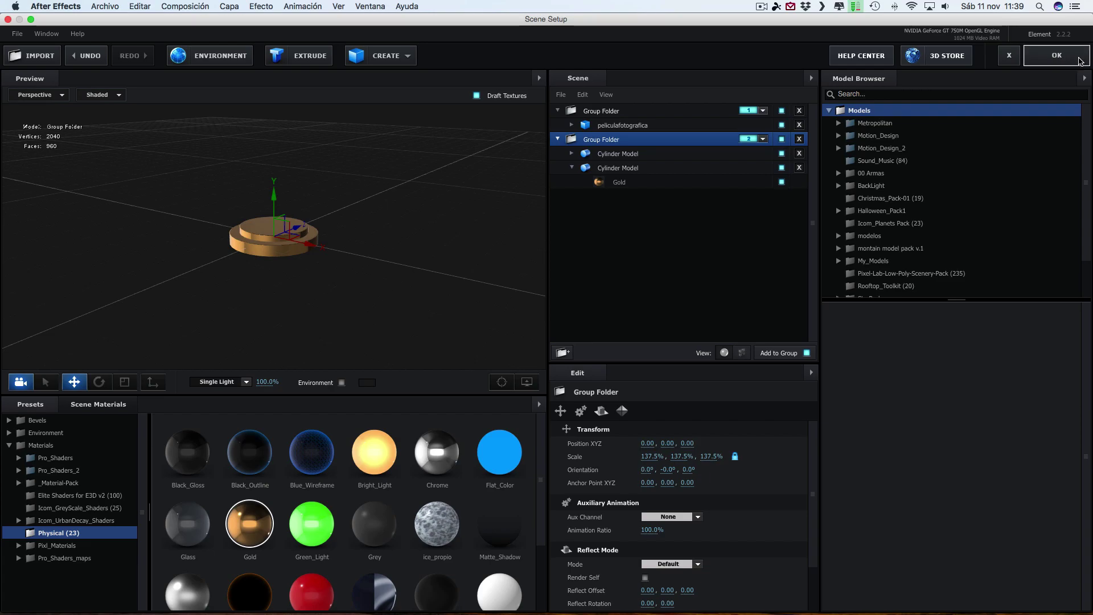
click(229, 6)
mouse_move(387, 20)
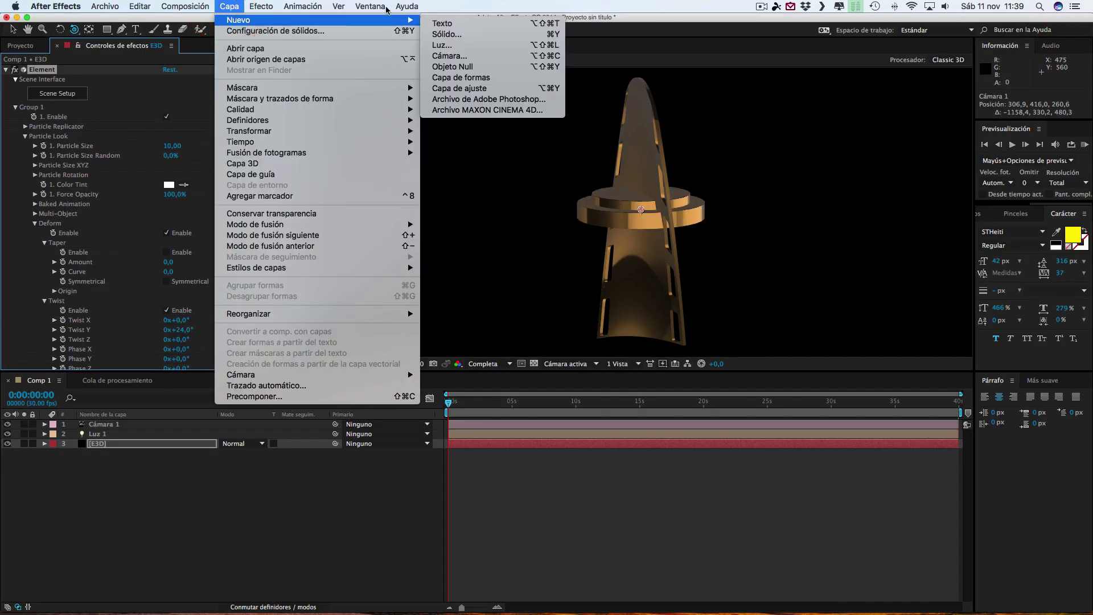
click(445, 35)
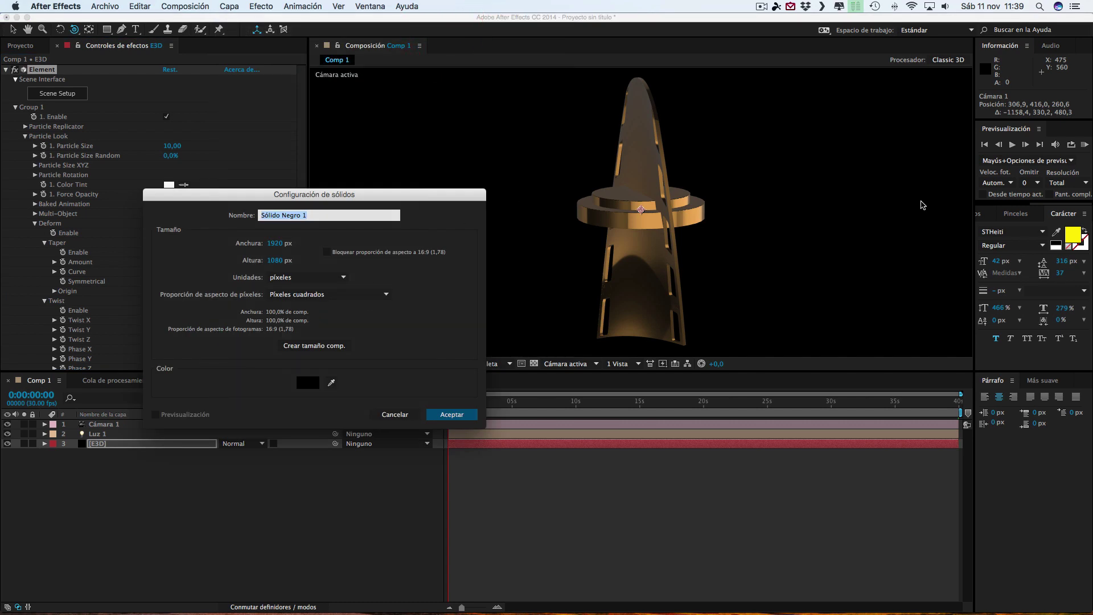
text(estrella)
click(451, 414)
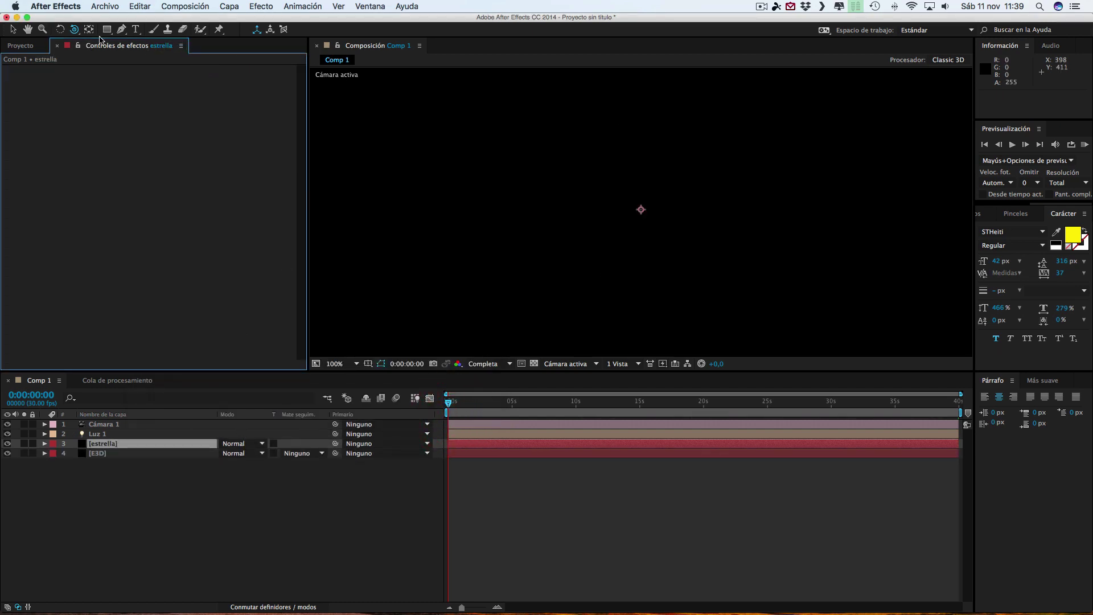
mouse_move(107, 29)
mouse_down()
mouse_move(178, 72)
mouse_move(168, 82)
mouse_up()
drag(589, 152, 664, 201)
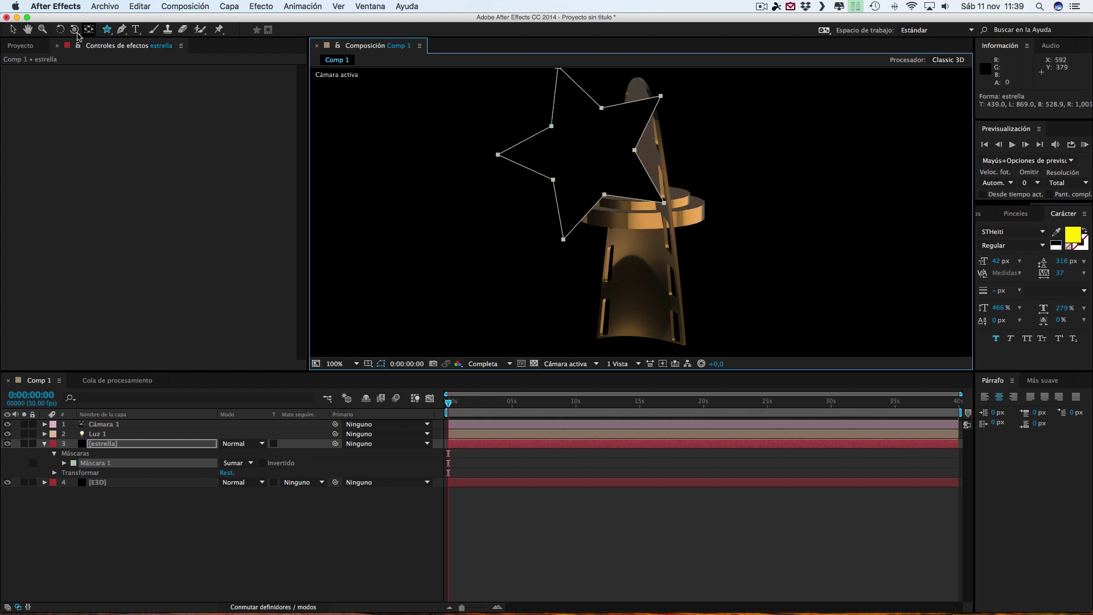
Step: Move the star layer down-right and rotate it to 19°. Then hide it and select the E3D layer
click(13, 31)
click(606, 164)
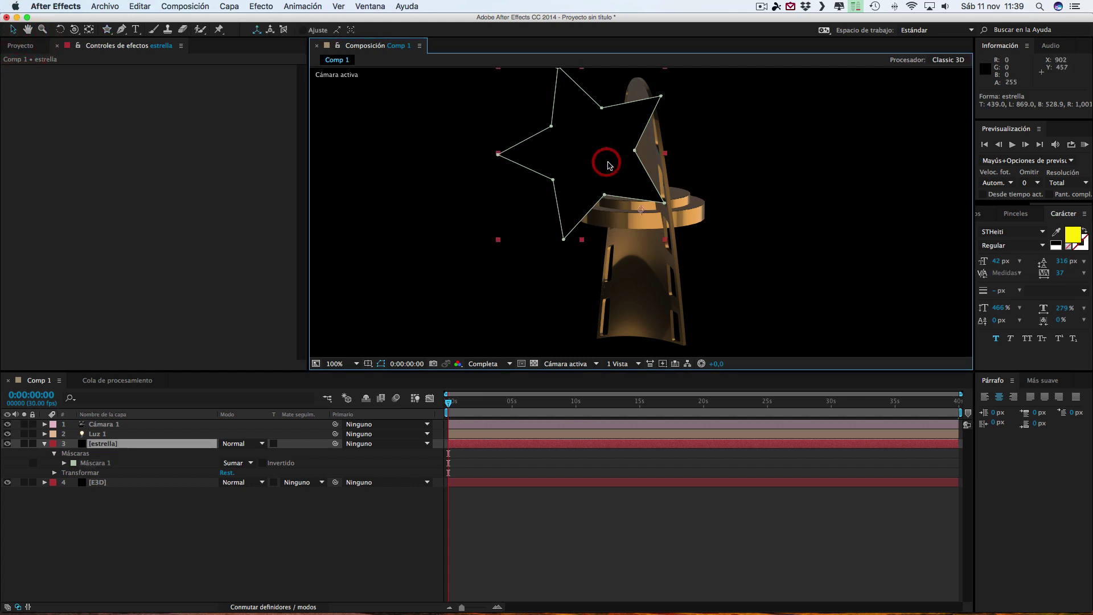
drag(596, 151, 638, 194)
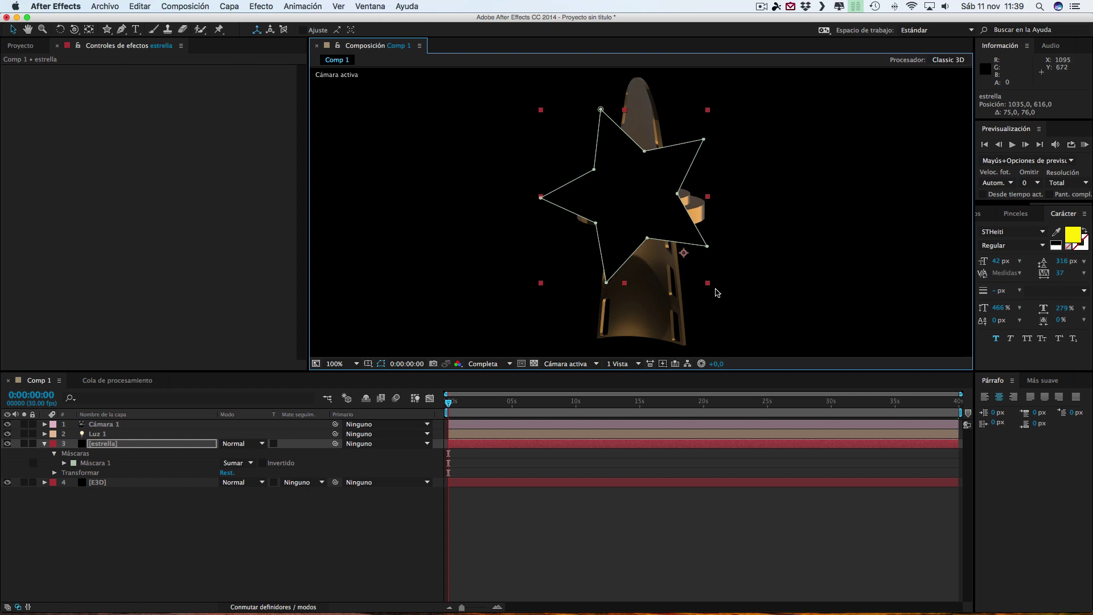
click(54, 472)
drag(231, 511, 242, 511)
click(244, 585)
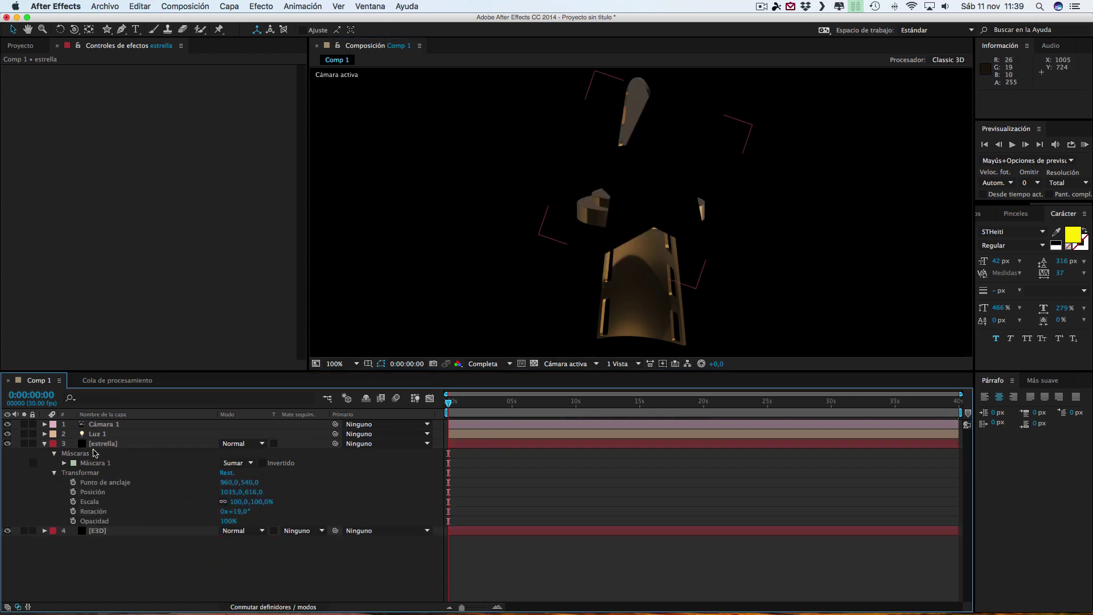
click(6, 443)
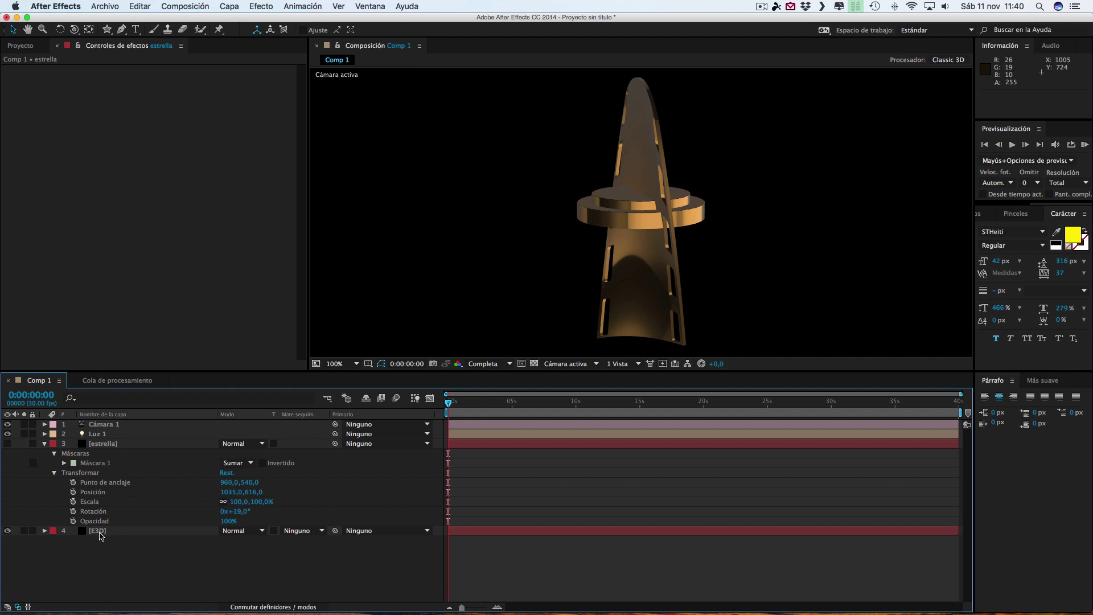
click(96, 532)
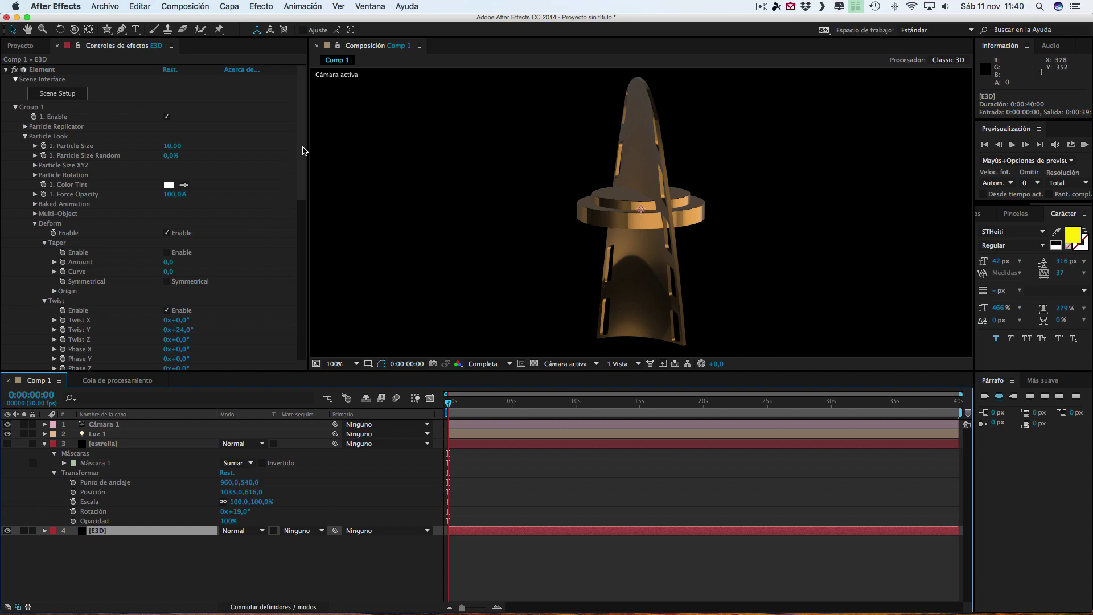
Step: Under Custom Layers > Custom Text and Masks, set Path Layer 1 to '3. estrella'
drag(303, 150, 308, 332)
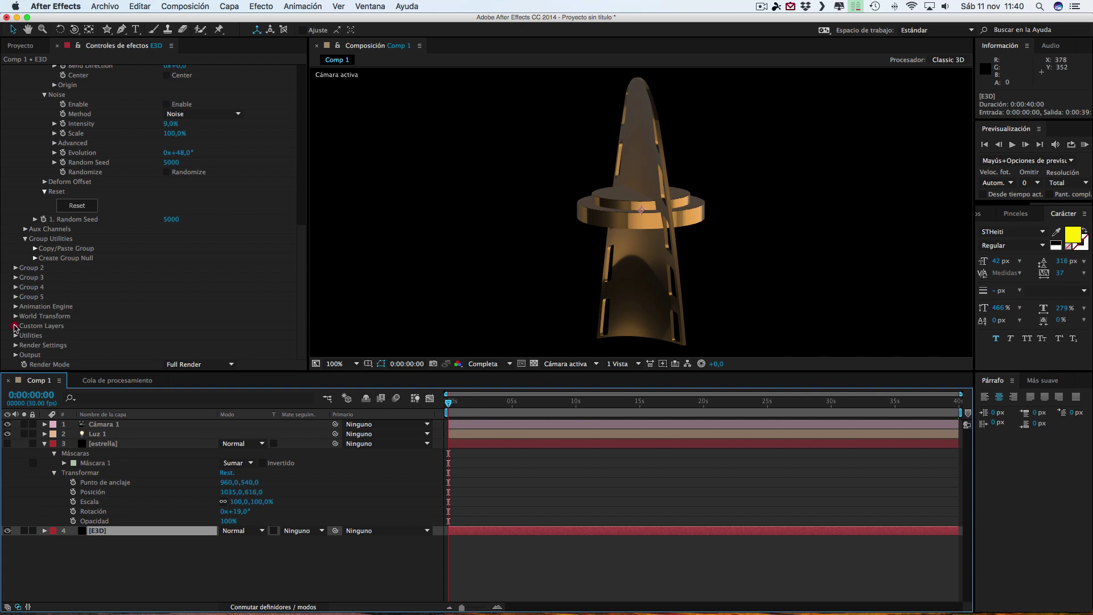
click(16, 326)
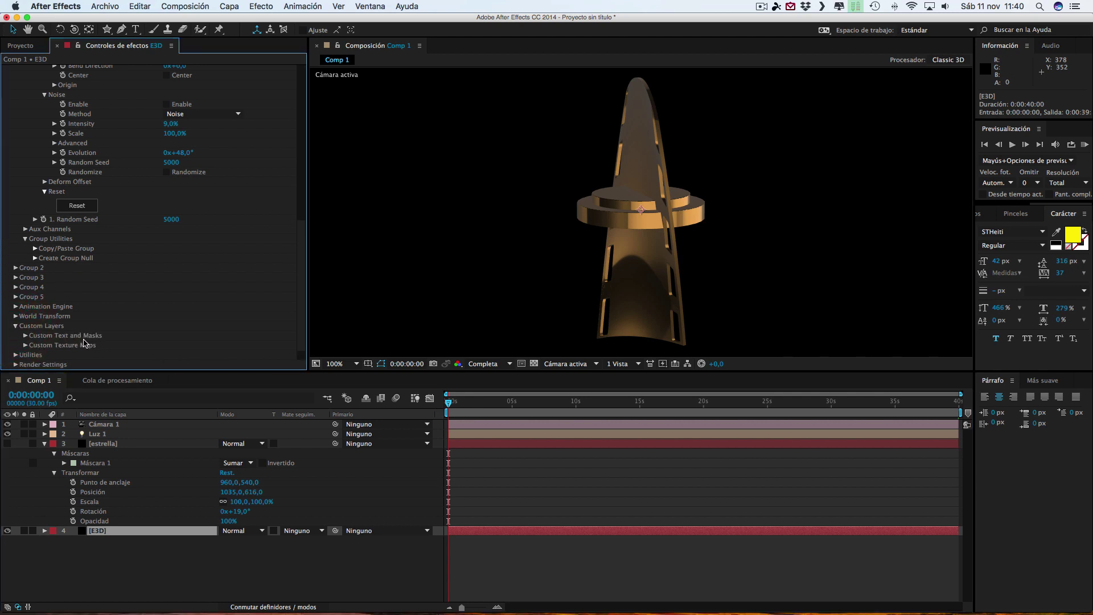
click(25, 335)
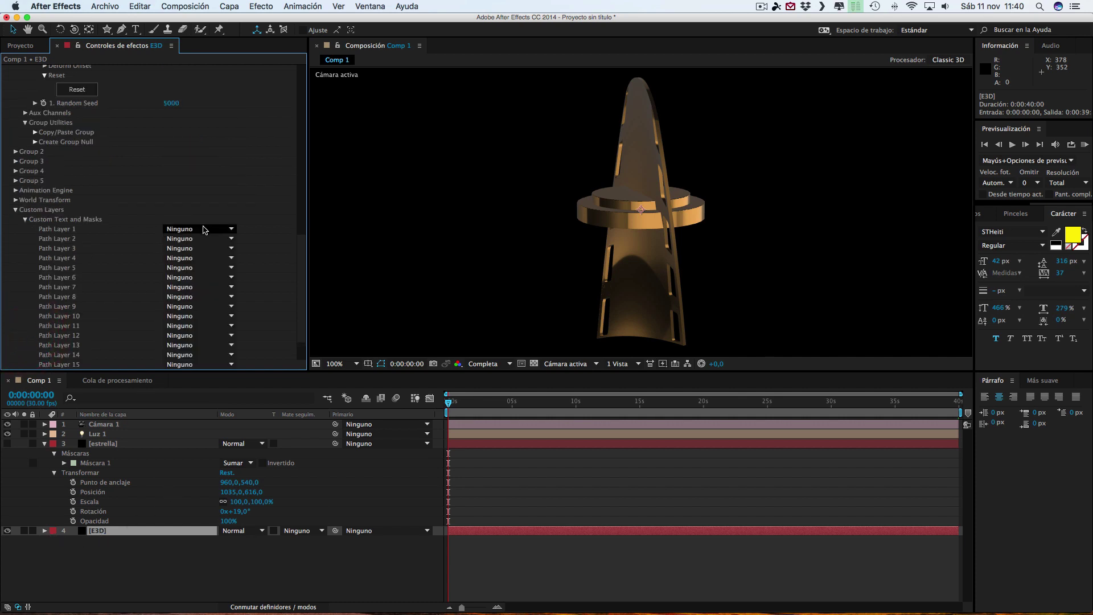
click(196, 229)
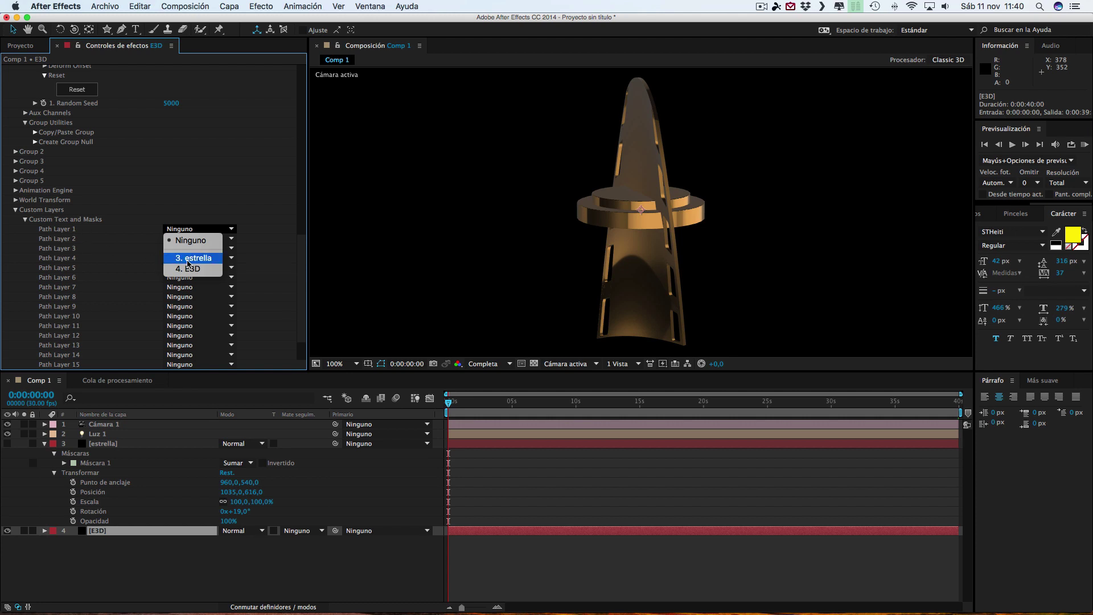
click(194, 259)
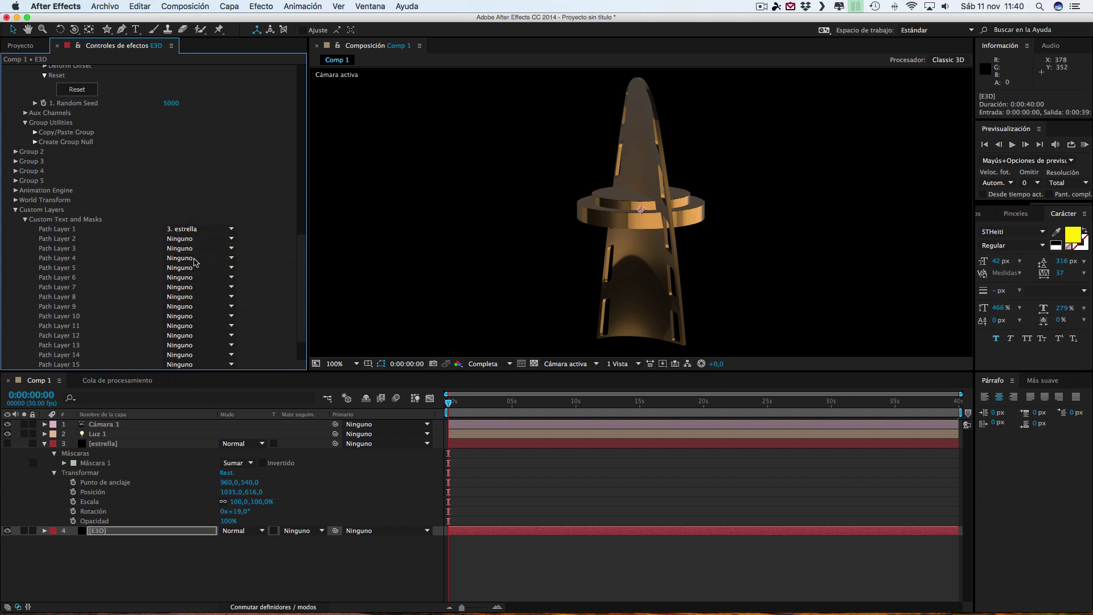
scroll(105, 142, up, 5)
scroll(106, 143, up, 5)
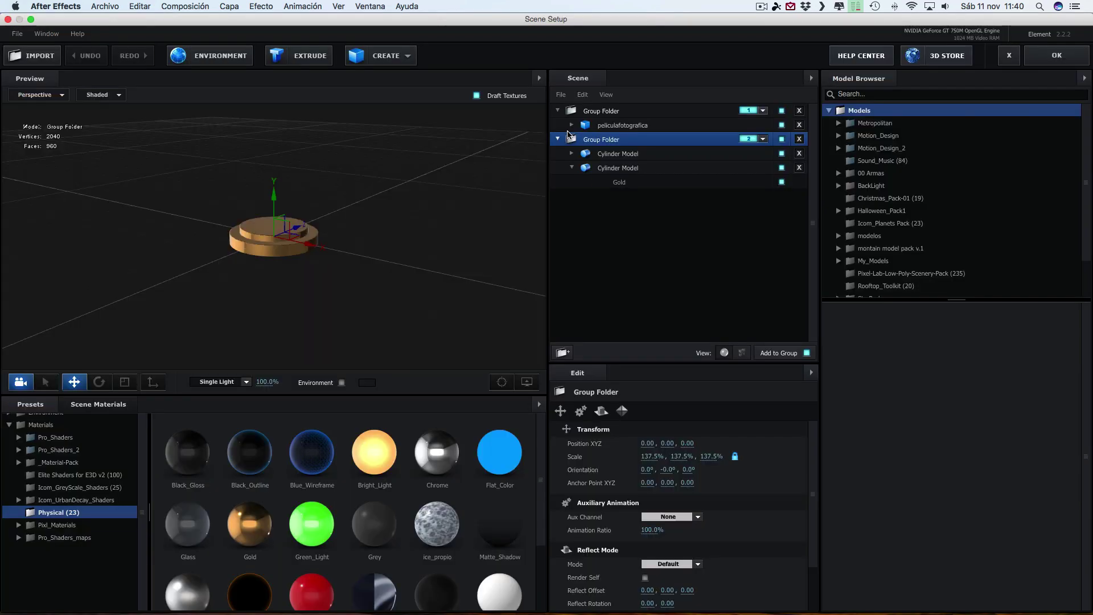
Step: Add a top-level Group Folder and assign it to group 3
click(561, 352)
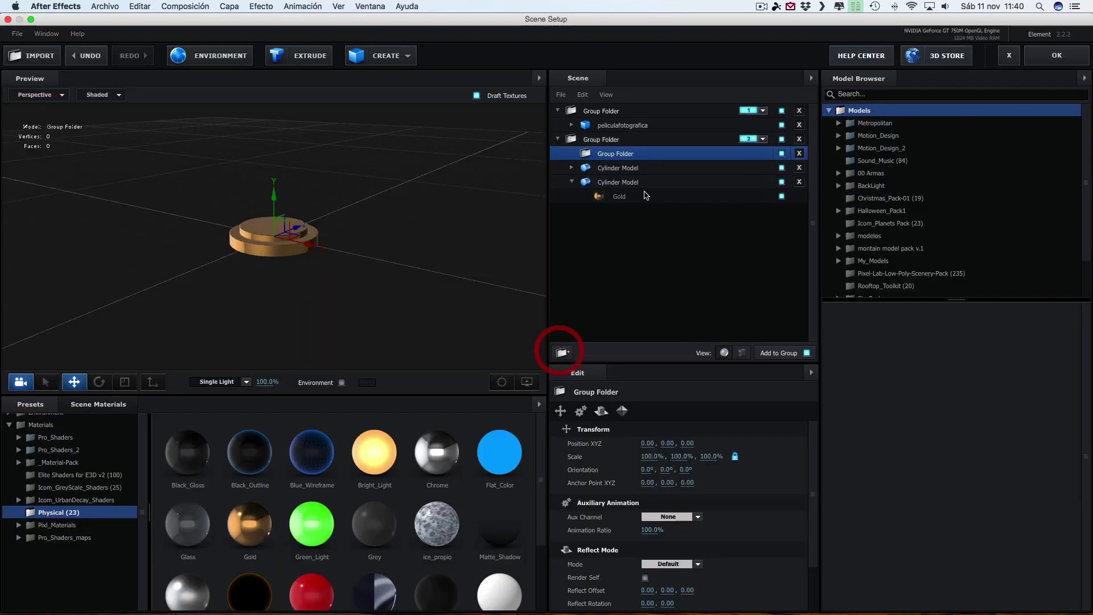
drag(621, 154, 667, 323)
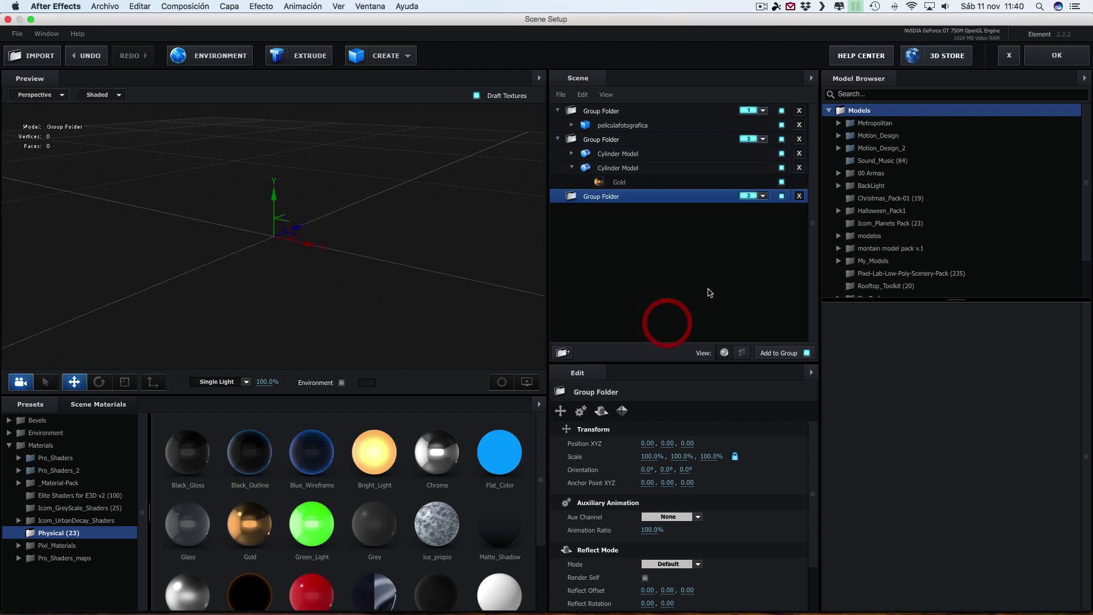
click(763, 196)
click(785, 213)
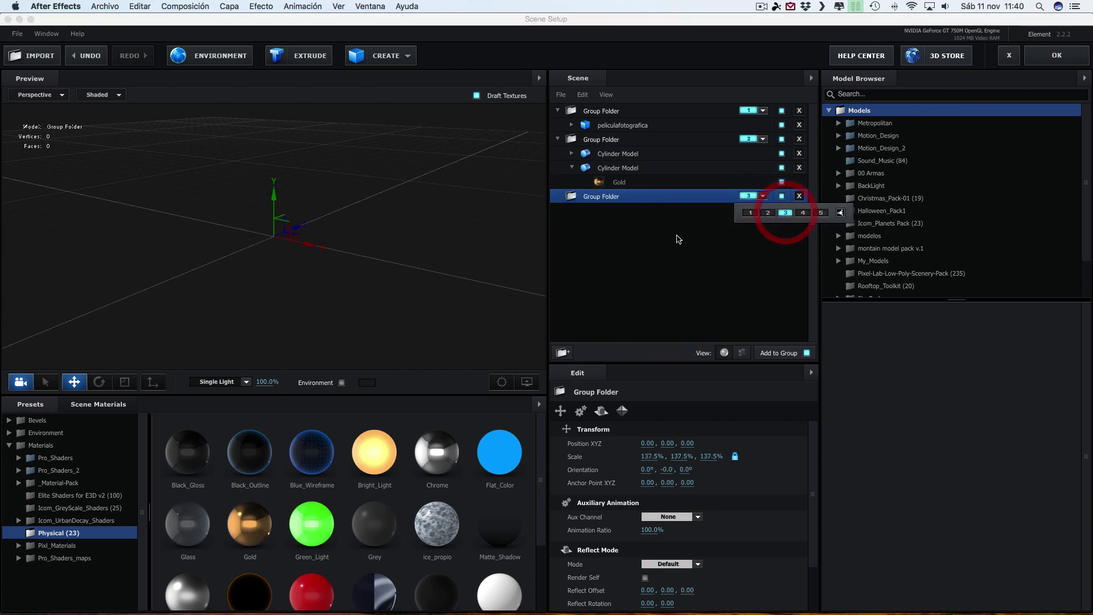
click(618, 198)
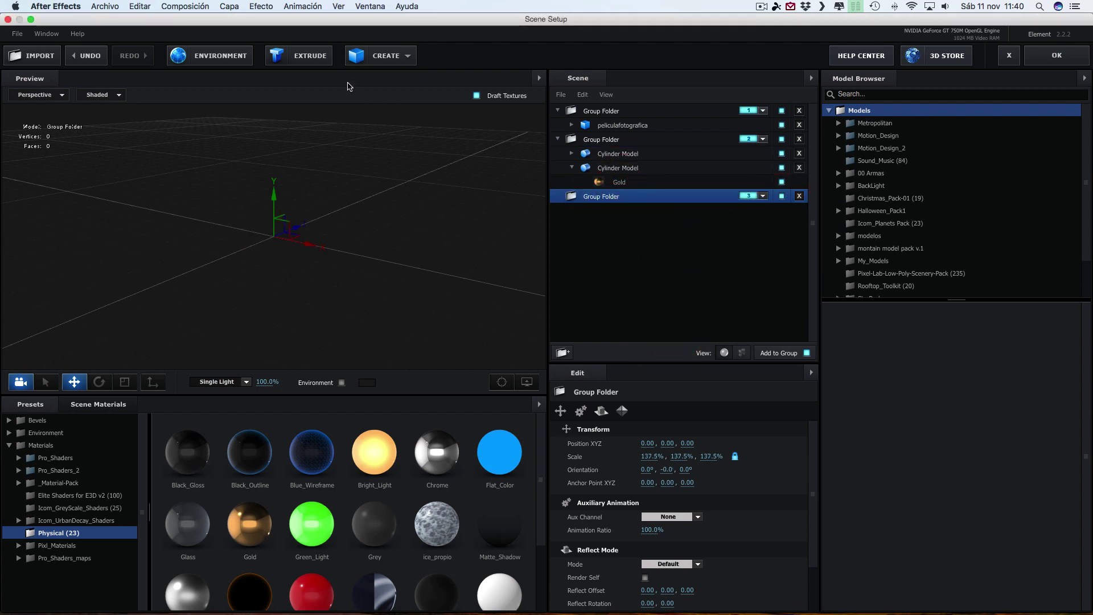
Step: Extrude the star path, rotate it upright to face the viewer, and apply the Gold material
click(304, 55)
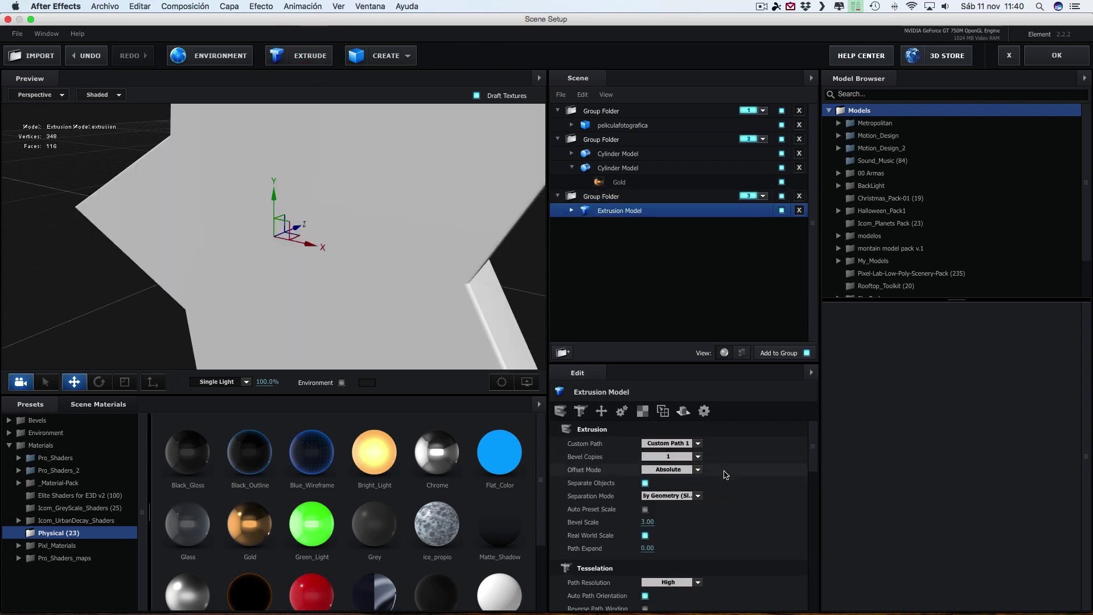
scroll(458, 301, down, 5)
scroll(458, 301, down, 3)
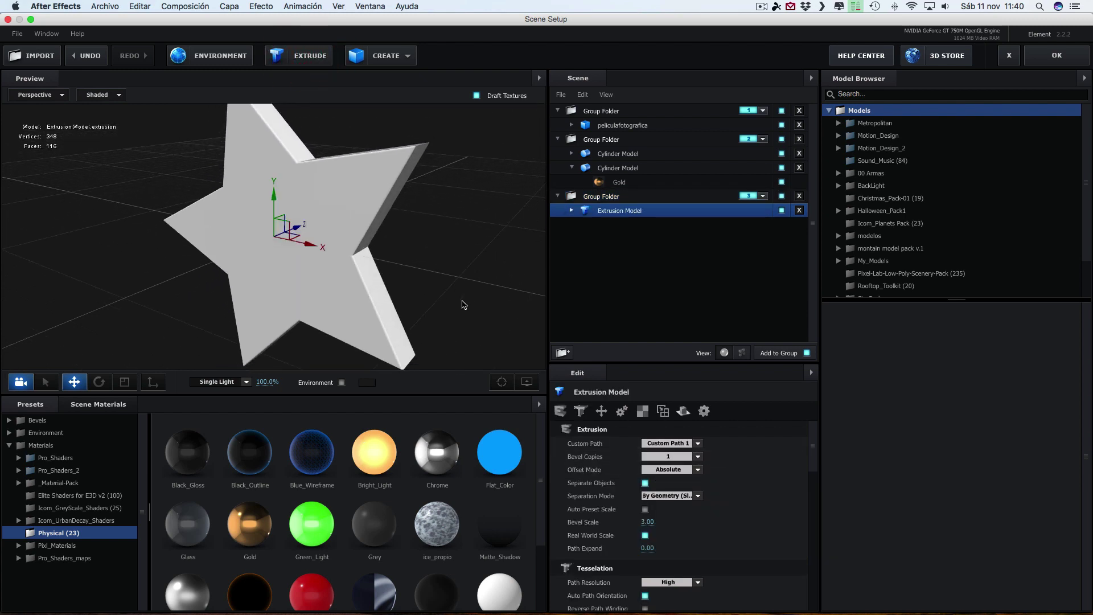
drag(458, 302, 477, 290)
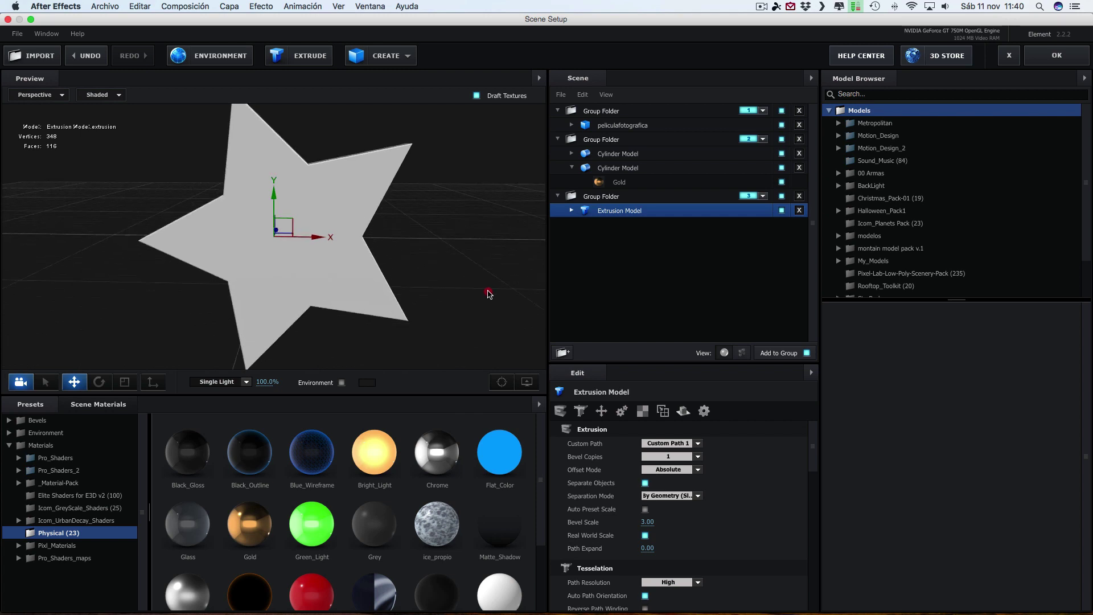
click(99, 381)
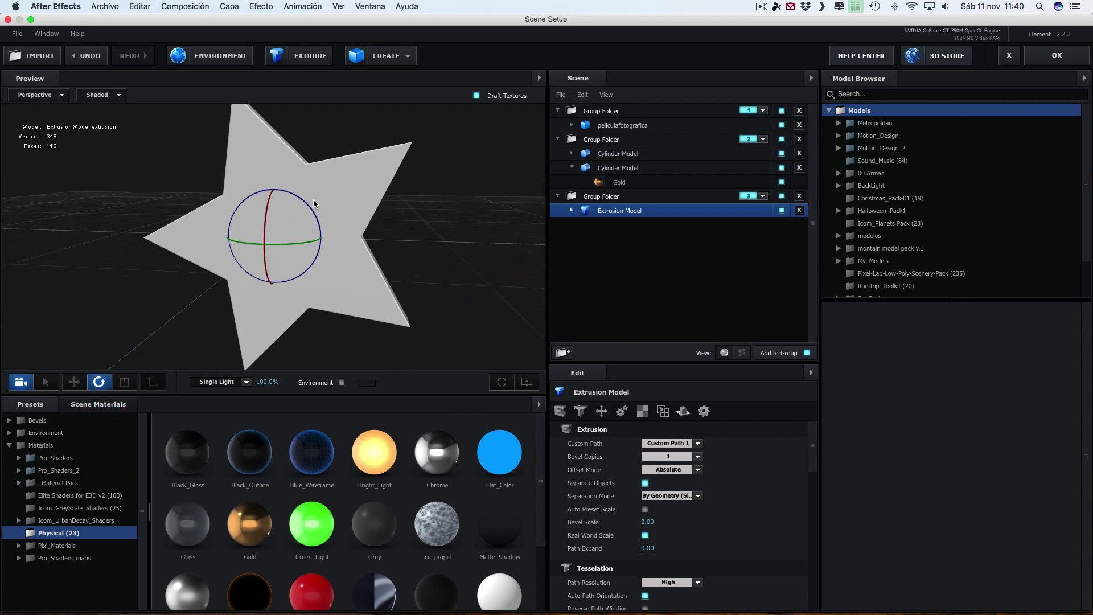
drag(305, 204, 484, 271)
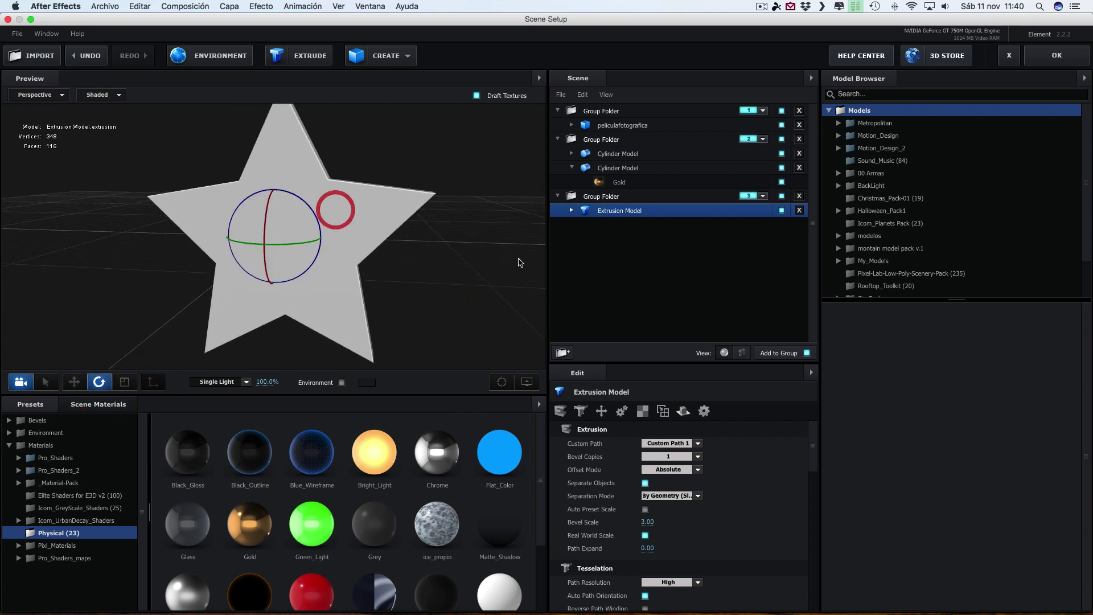
drag(310, 208, 386, 309)
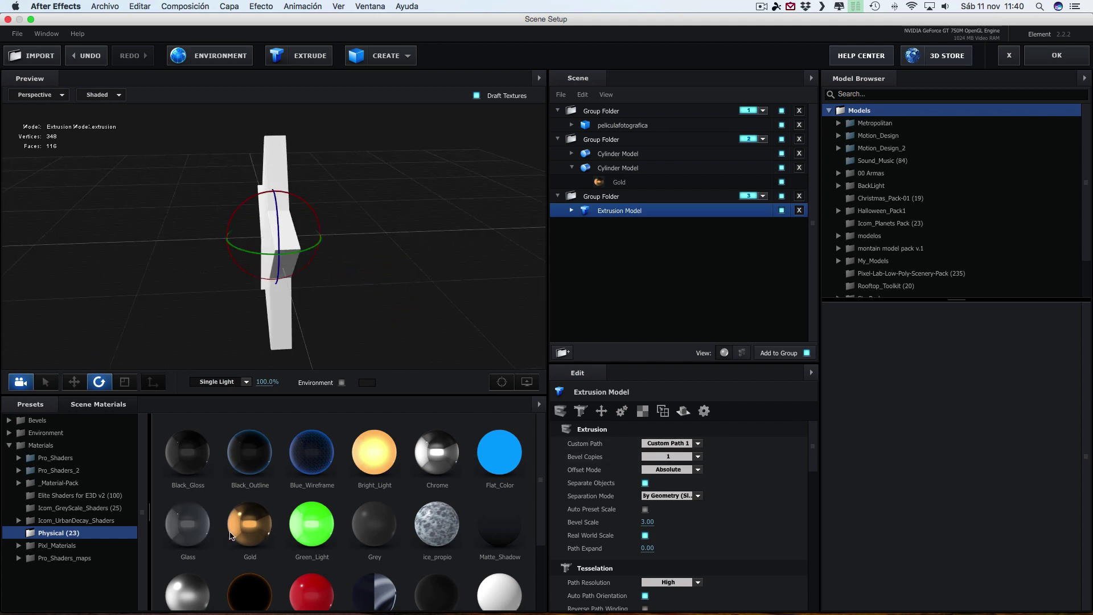
drag(231, 535, 275, 245)
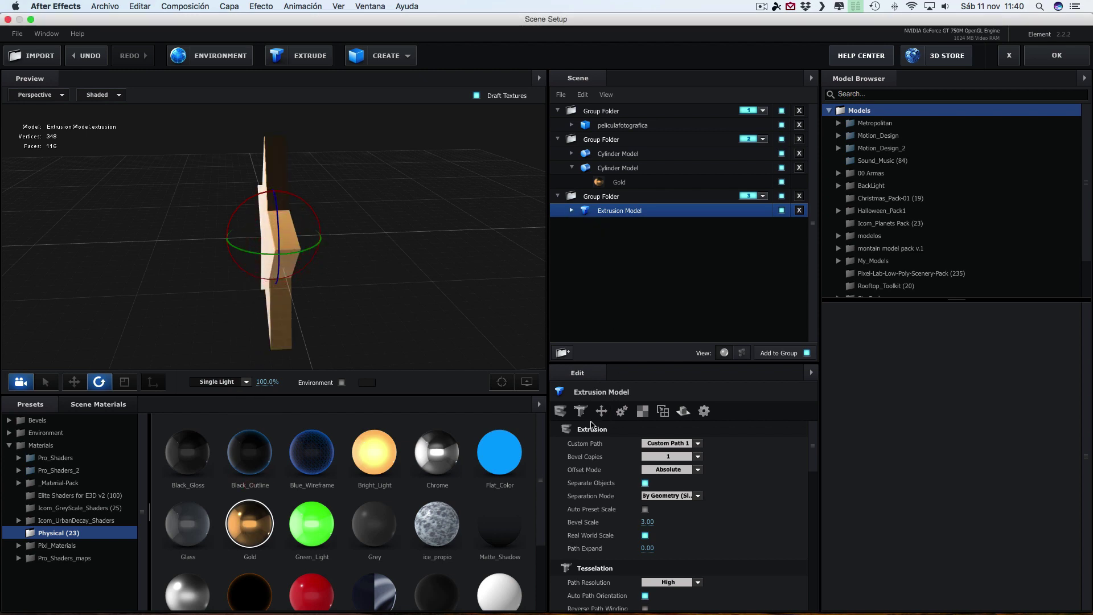
Step: Scale the gold star down along Z to flatten its depth, then orbit to check it
click(572, 209)
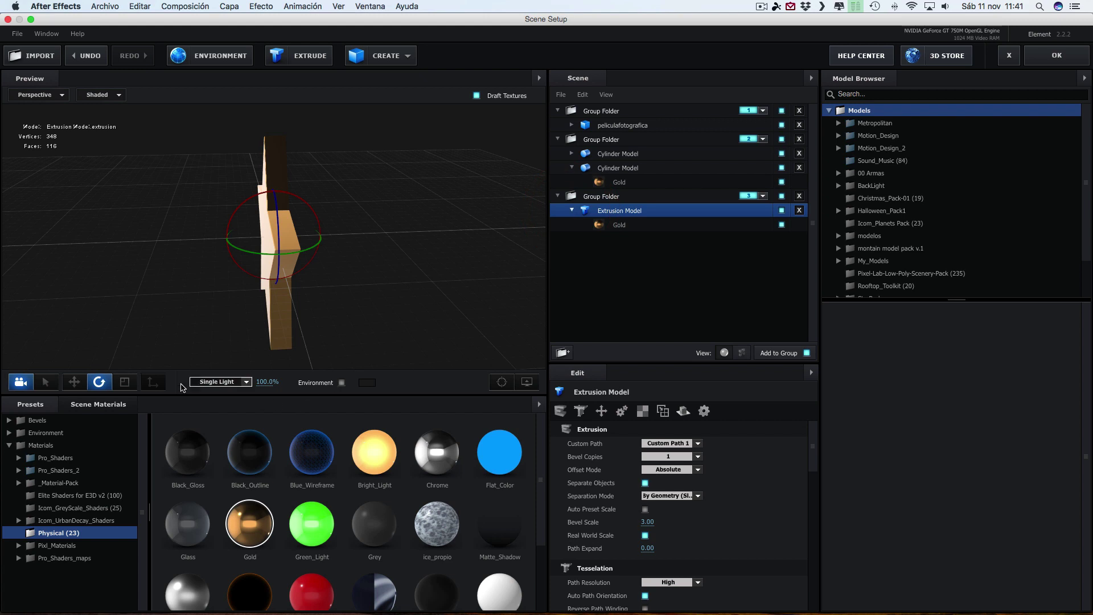
click(124, 382)
mouse_move(317, 237)
mouse_down()
mouse_move(463, 250)
mouse_move(478, 224)
mouse_up()
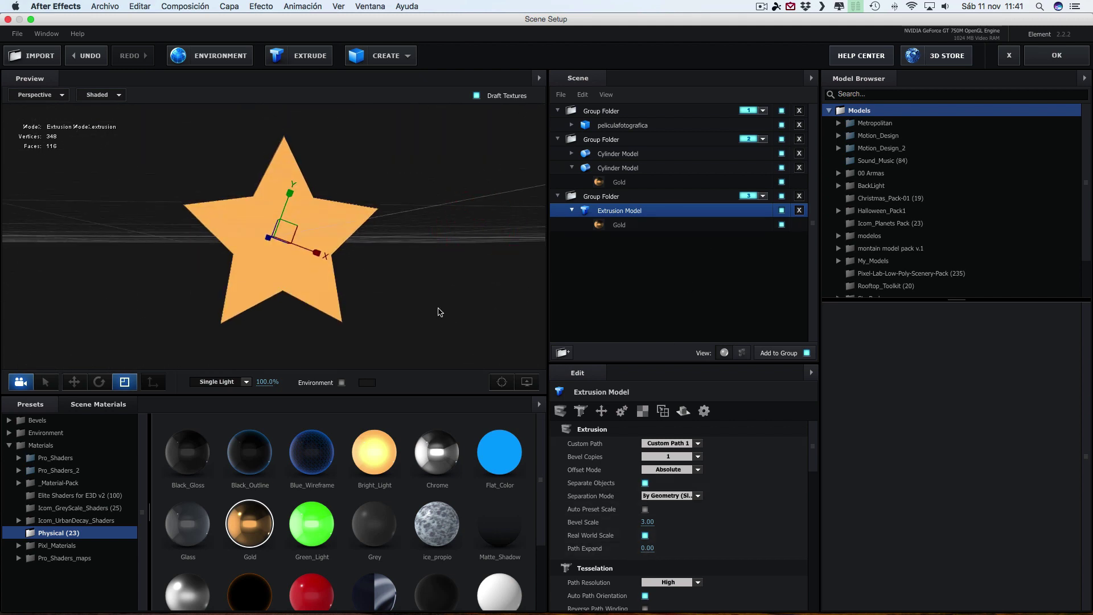
scroll(449, 242, down, 3)
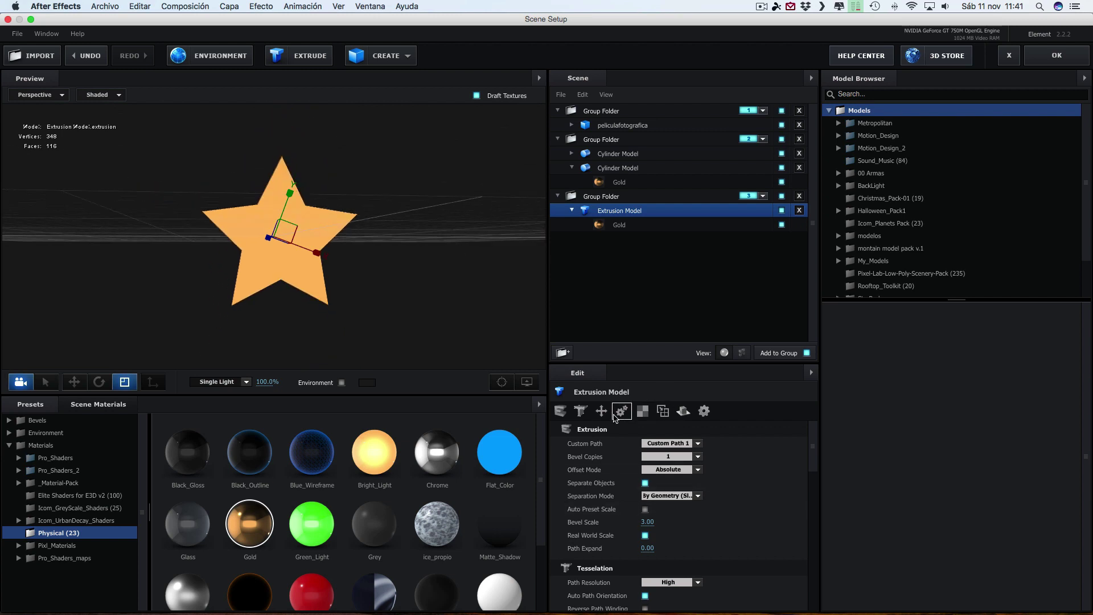
drag(438, 314, 487, 309)
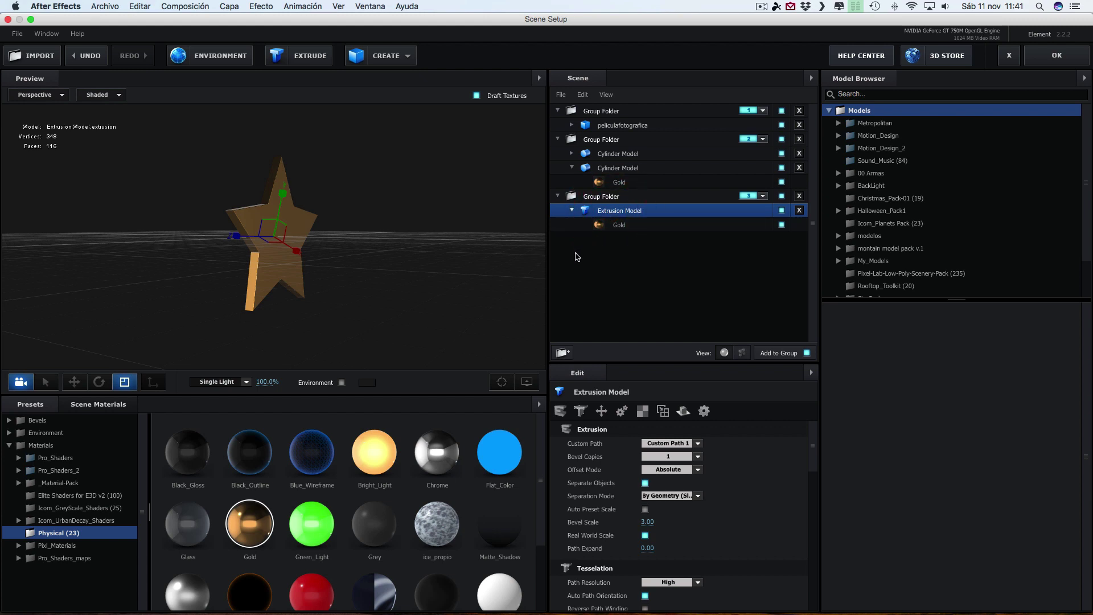
Step: Duplicate the gold star, offset the copy slightly in depth, and make it thinner
key(super+d)
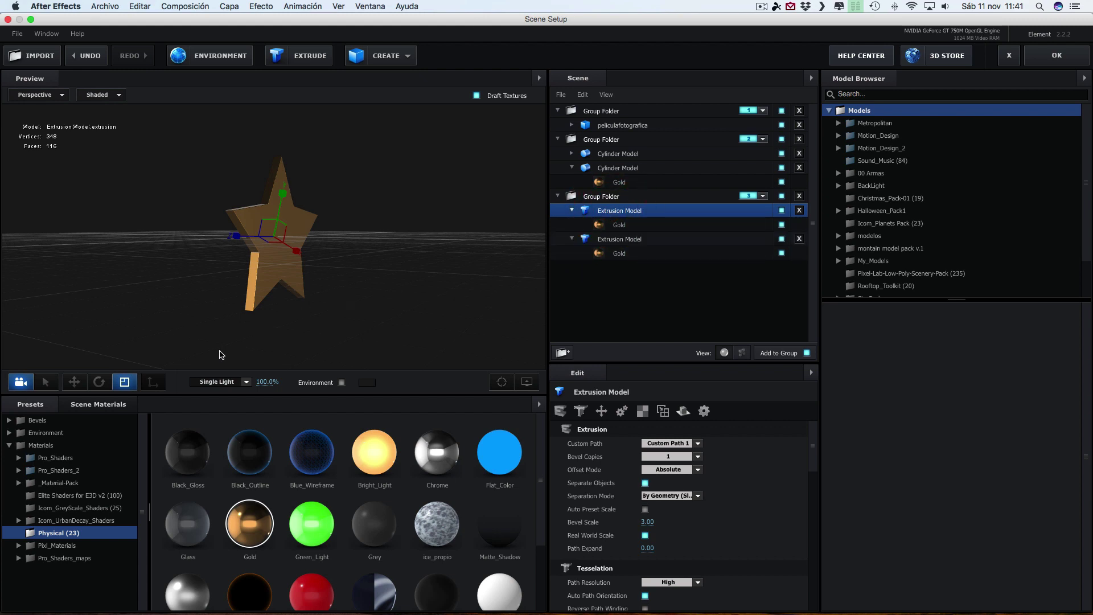
click(75, 384)
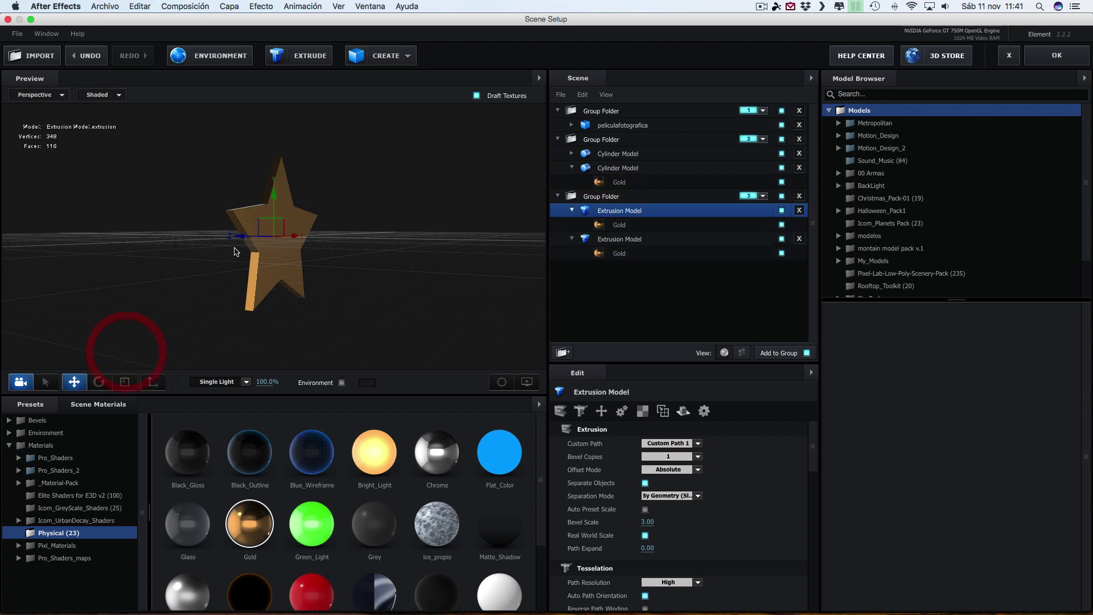
drag(239, 242, 253, 239)
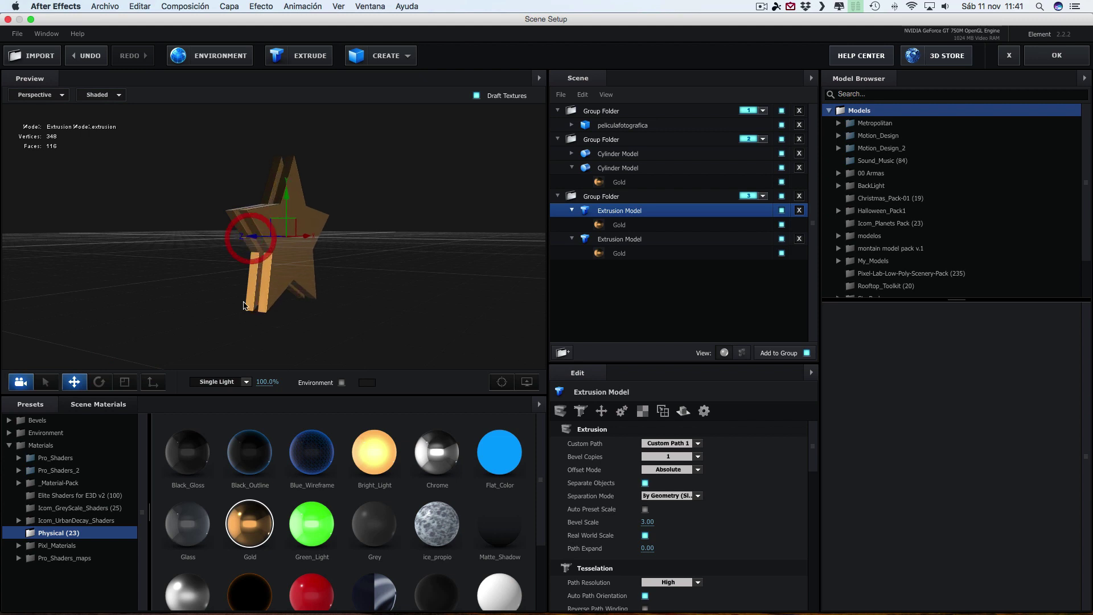
click(121, 383)
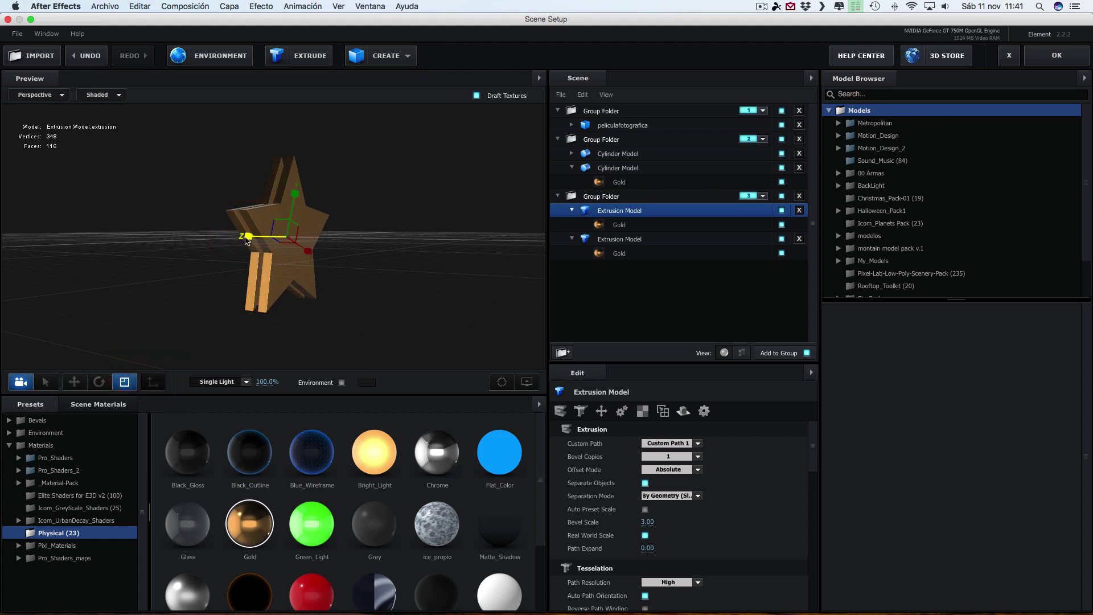
drag(245, 241, 251, 241)
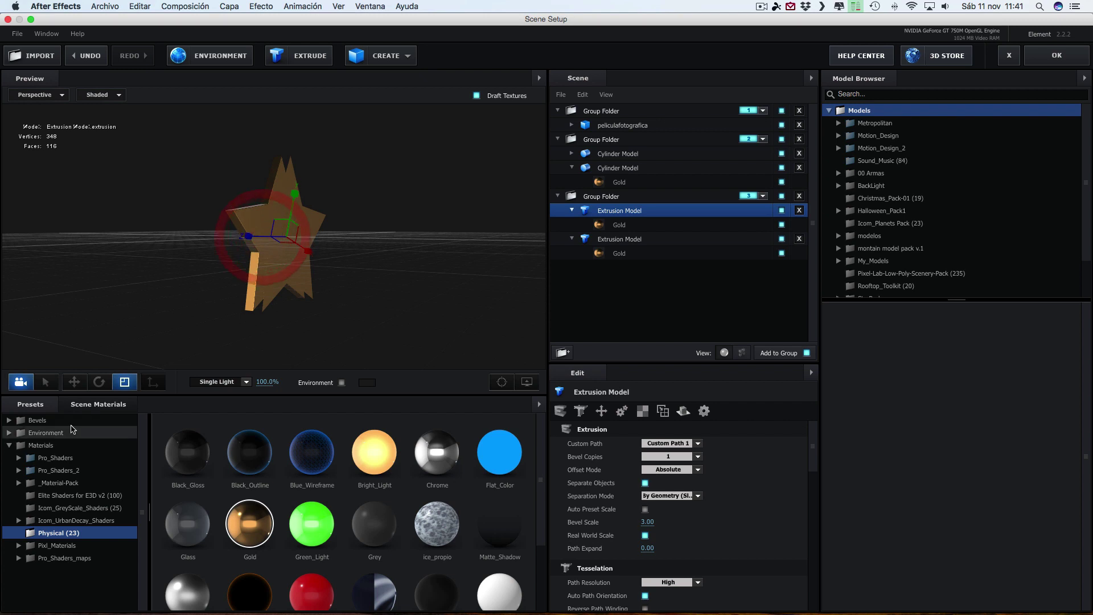
click(73, 382)
drag(256, 239, 253, 238)
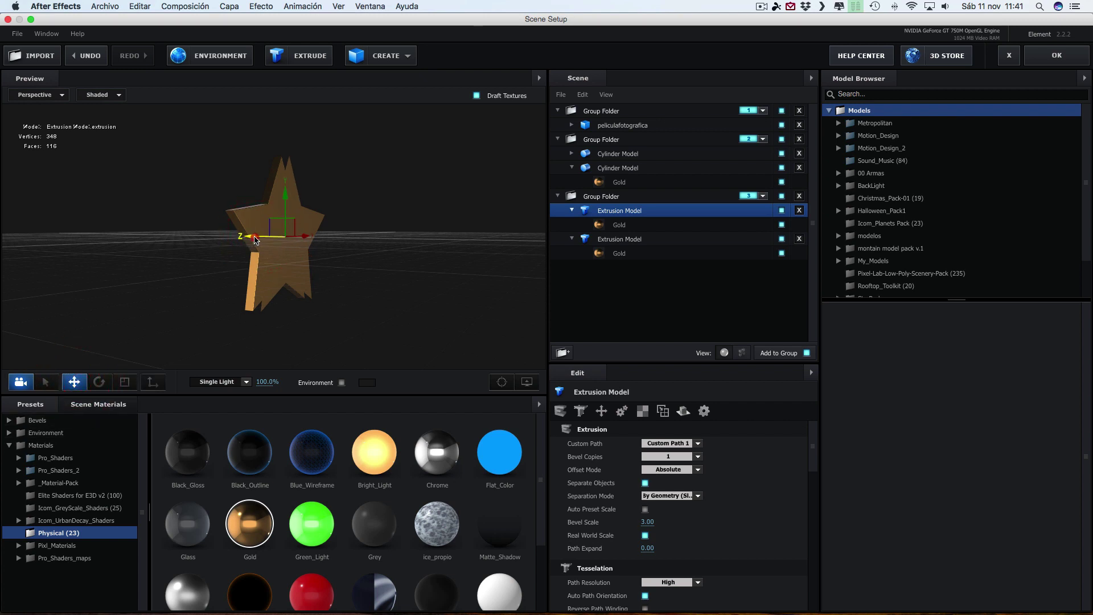
scroll(429, 524, down, 3)
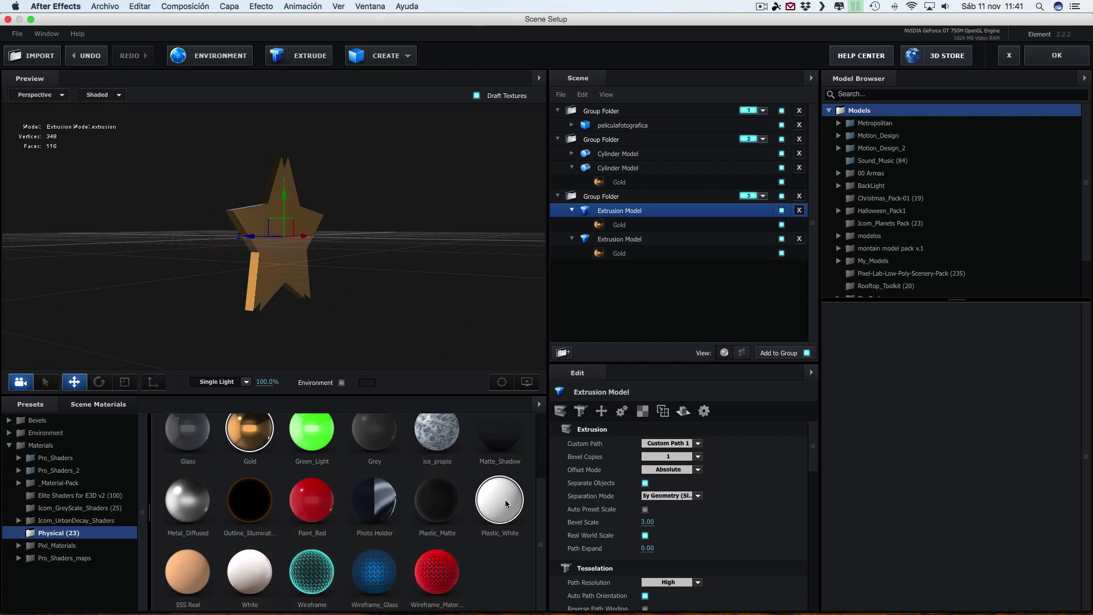
Step: Apply the white Default material from Scene Materials to the duplicate star
click(98, 403)
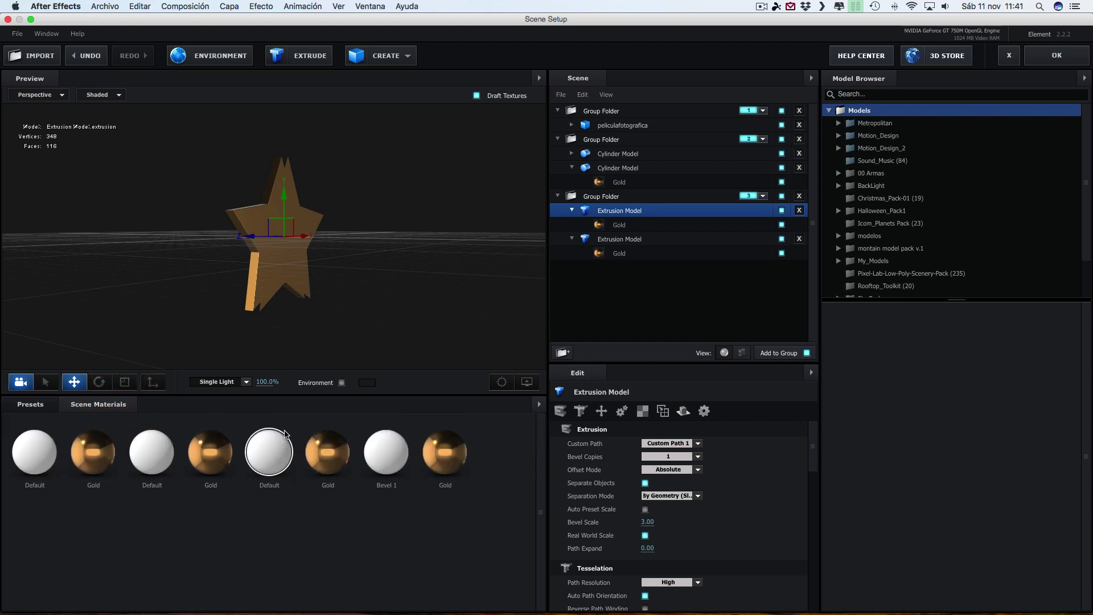
drag(272, 450, 288, 266)
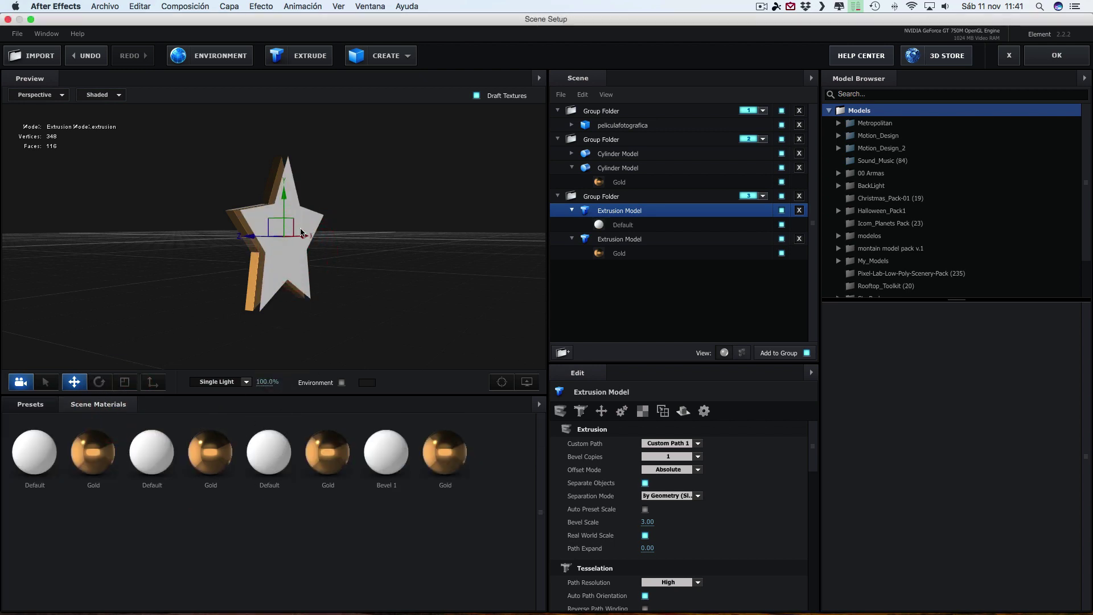
drag(251, 238, 377, 255)
Step: Apply the scene, then select the [E3D] layer and reopen its Scene Setup
click(1056, 55)
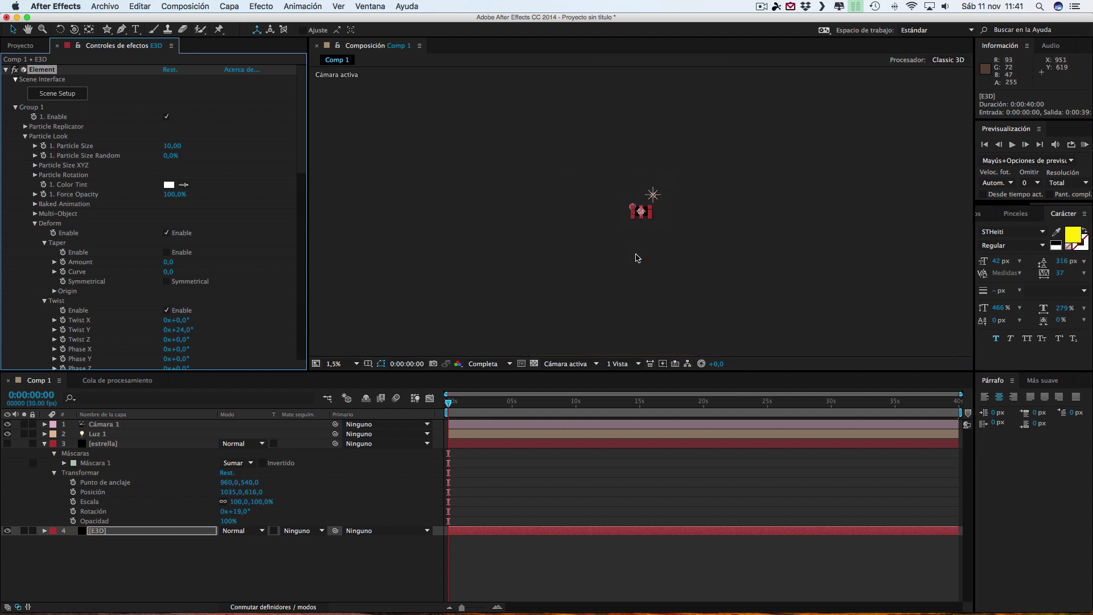
scroll(636, 259, down, 4)
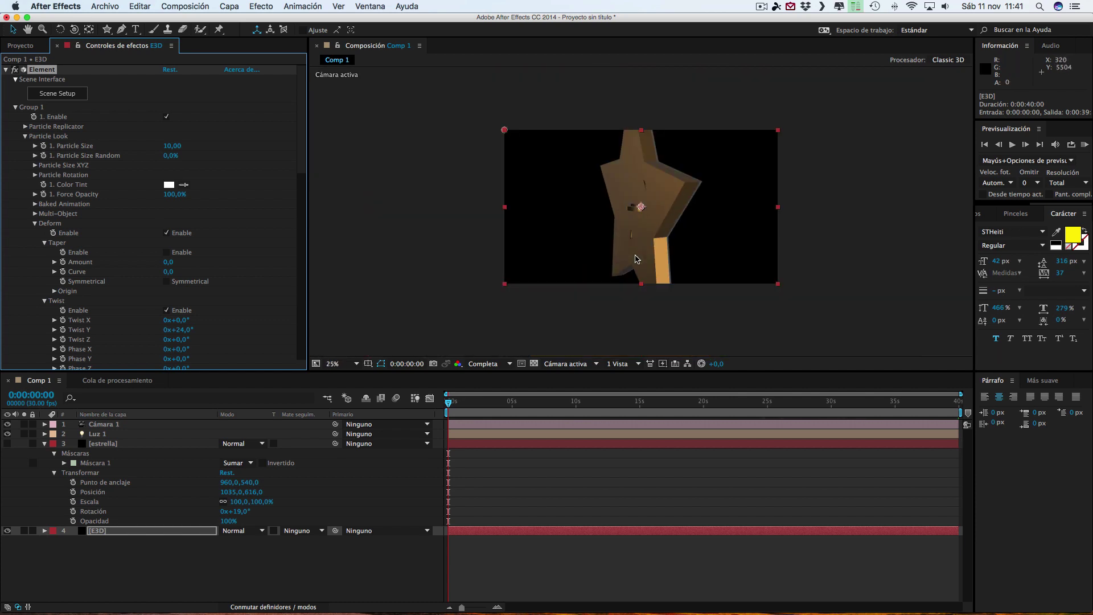
scroll(636, 259, up, 2)
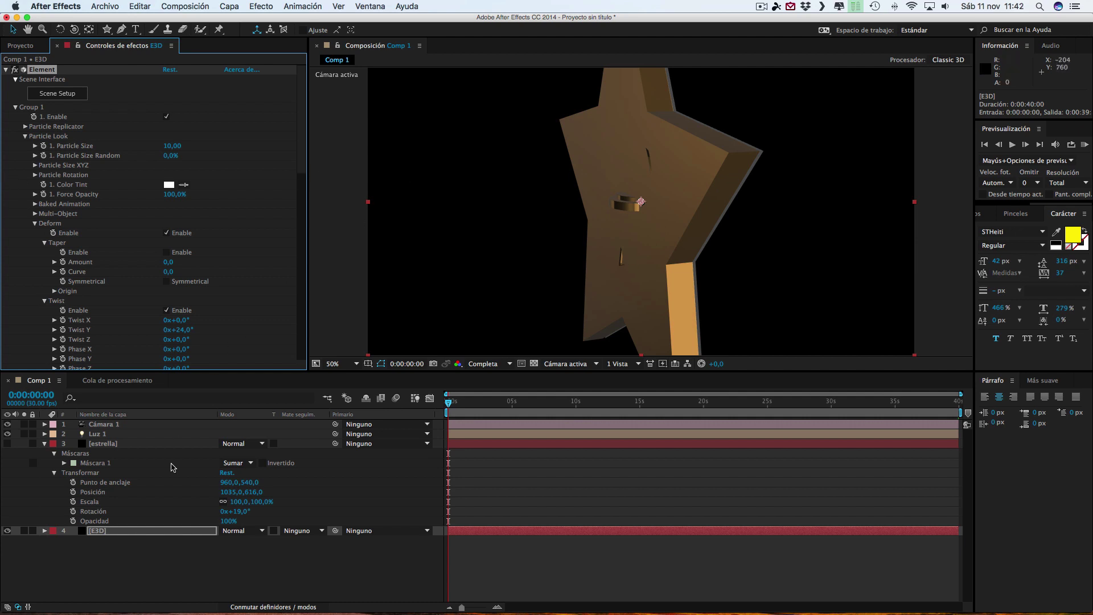
click(105, 531)
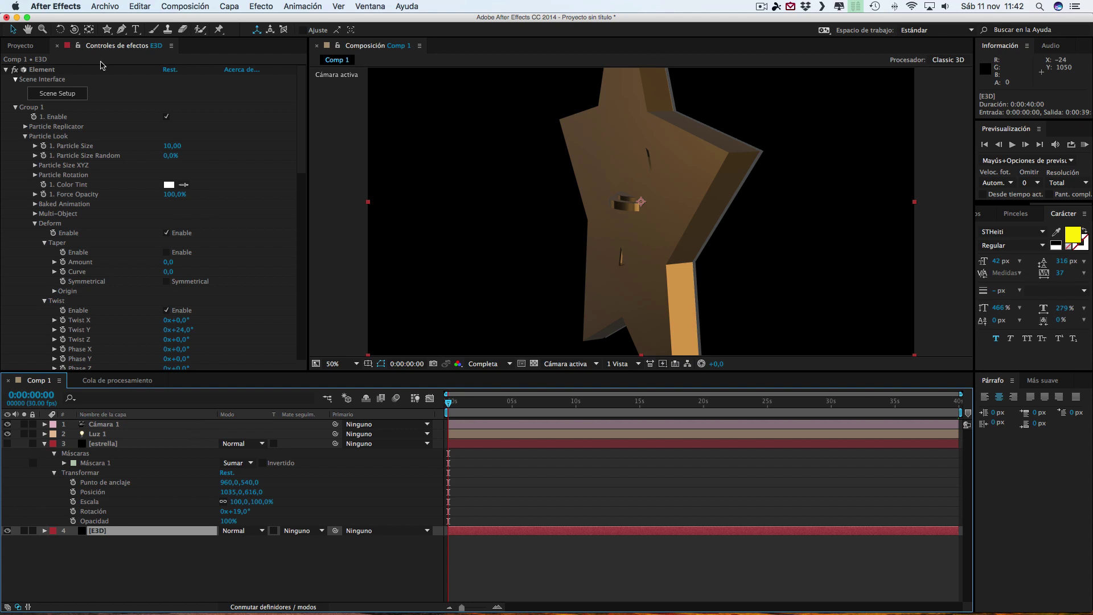
click(63, 94)
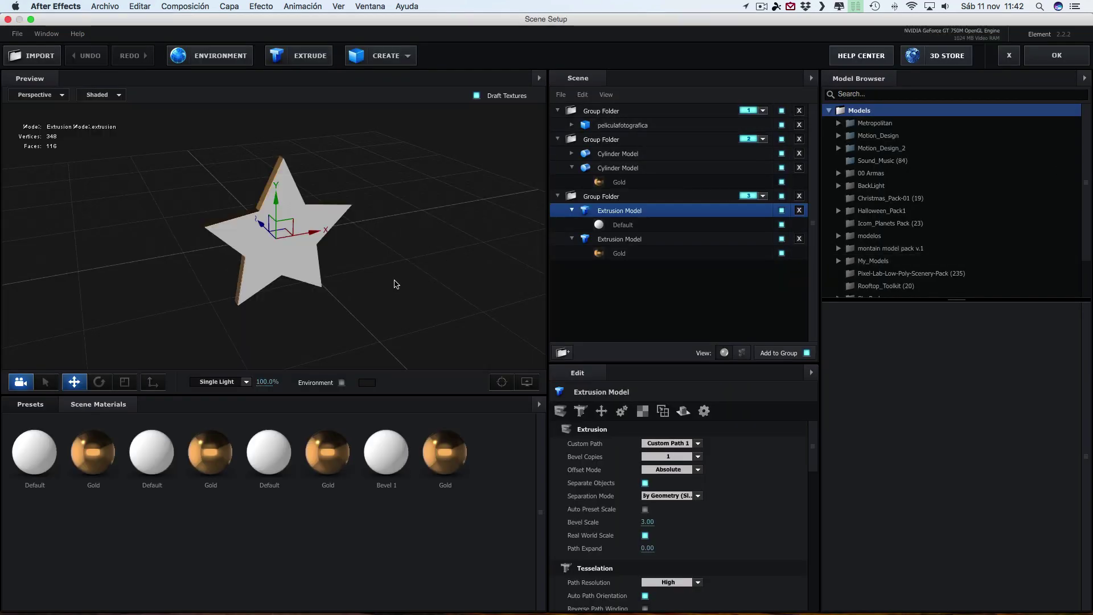
Step: After comparing the other groups' scales, scale the star's Group Folder 3 to 74% and apply
click(592, 197)
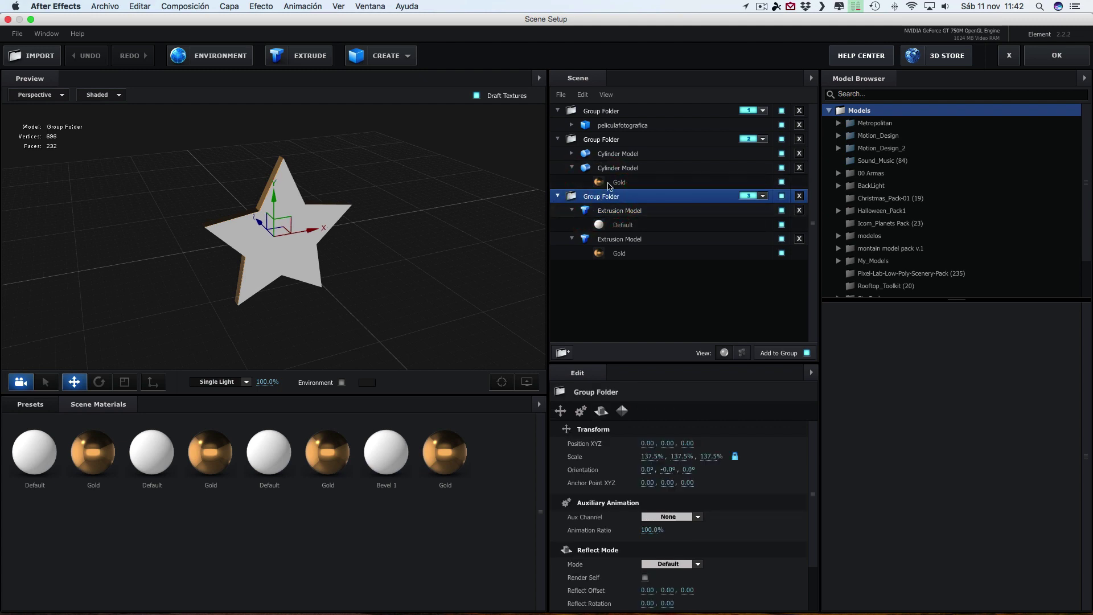
click(611, 141)
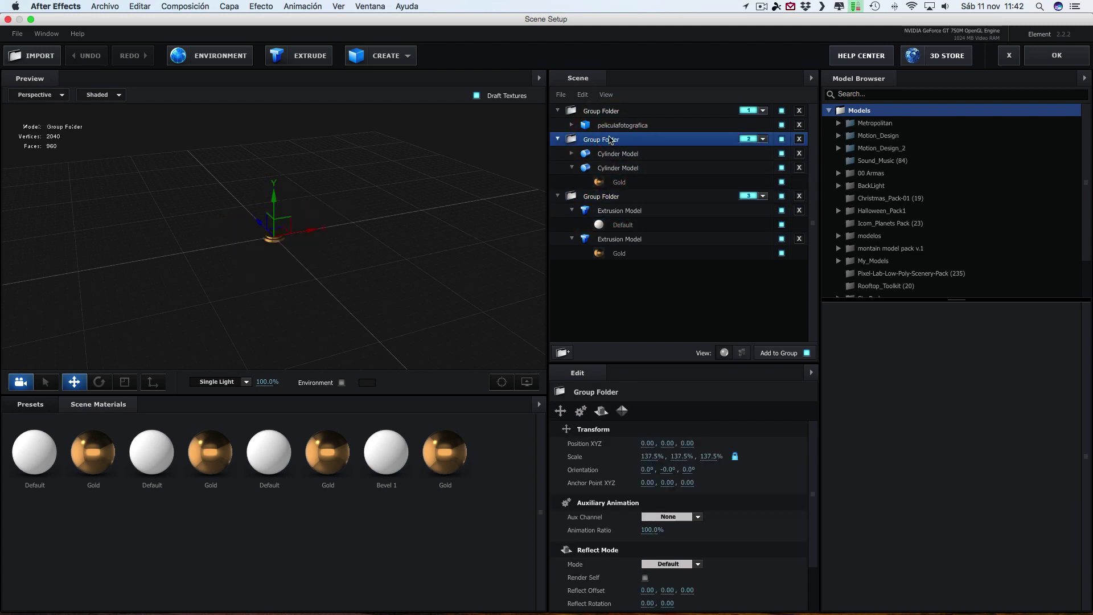
click(605, 110)
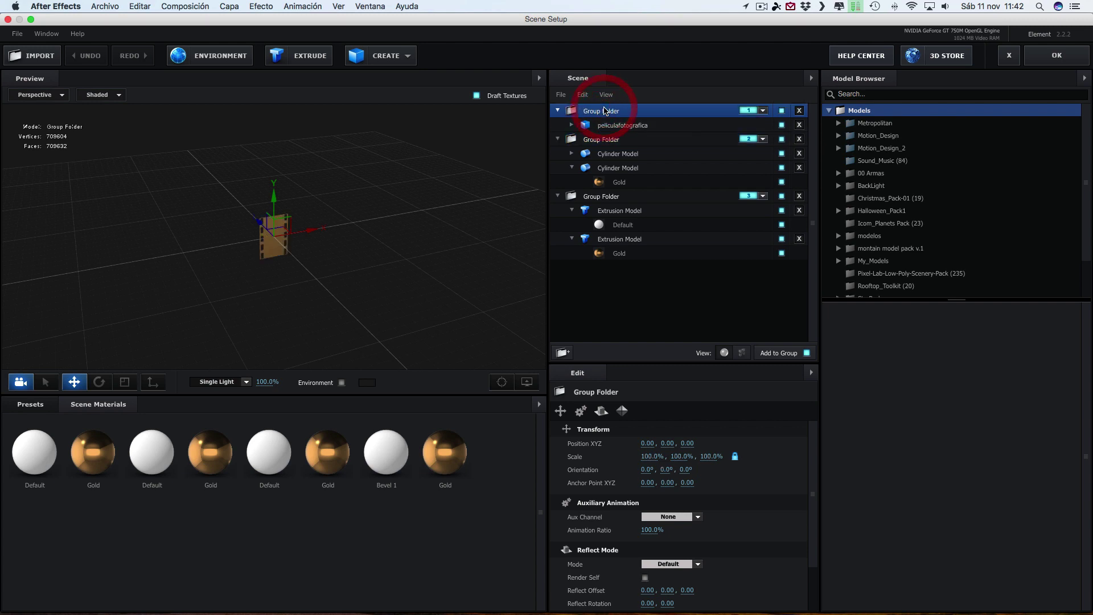
click(601, 143)
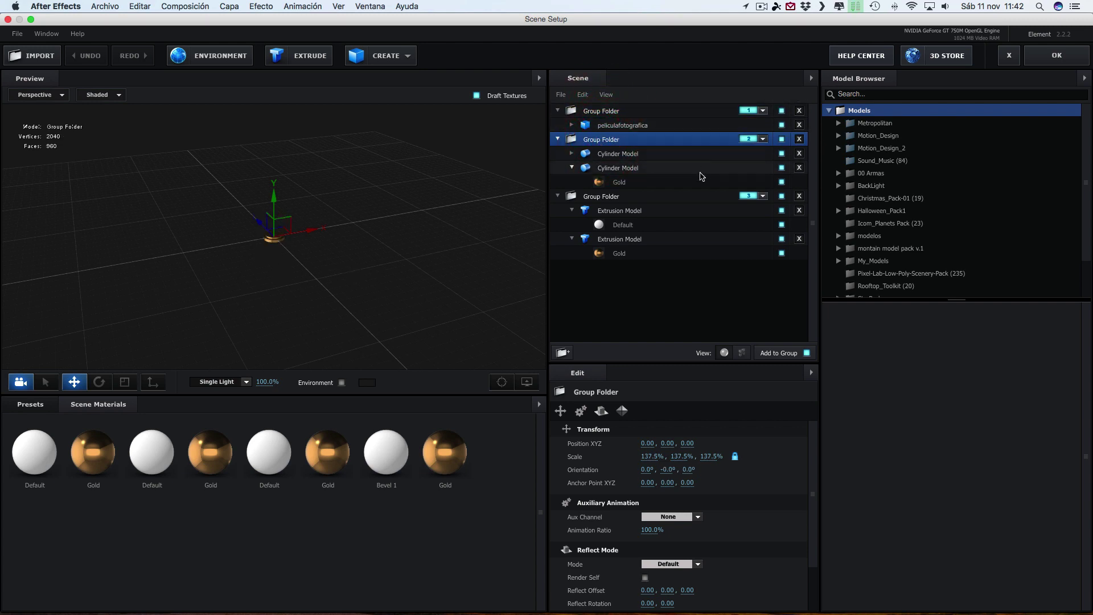
click(614, 199)
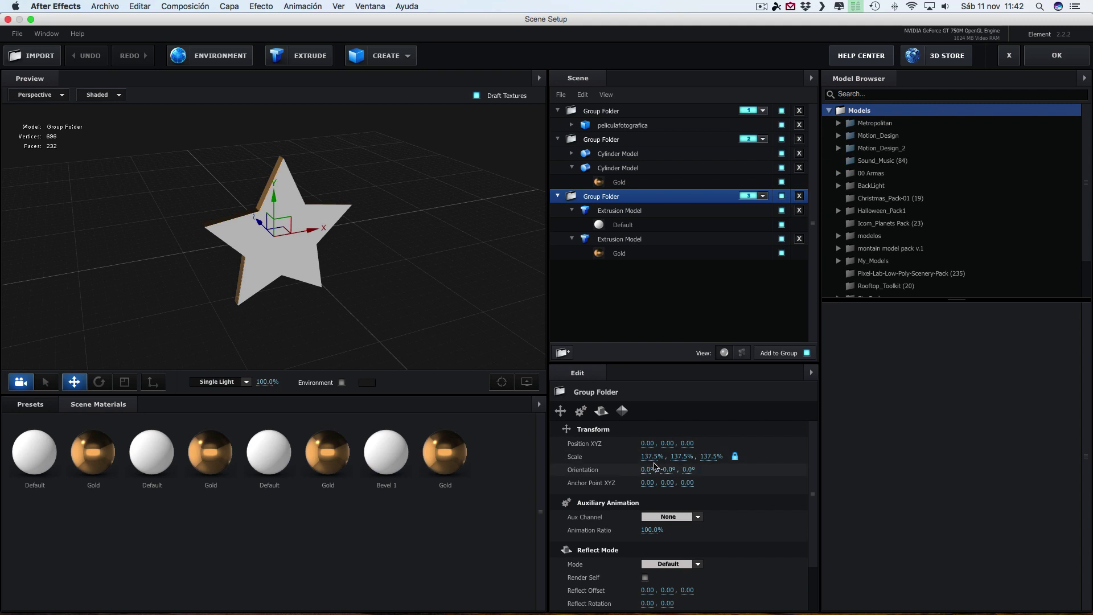
drag(648, 457, 574, 457)
drag(431, 285, 391, 263)
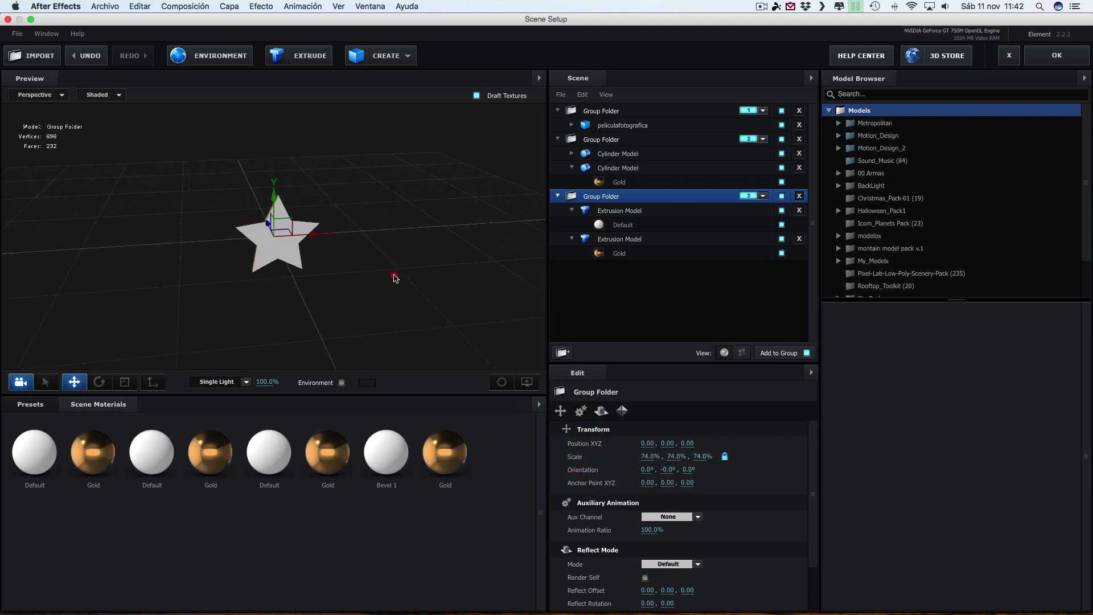
click(1052, 57)
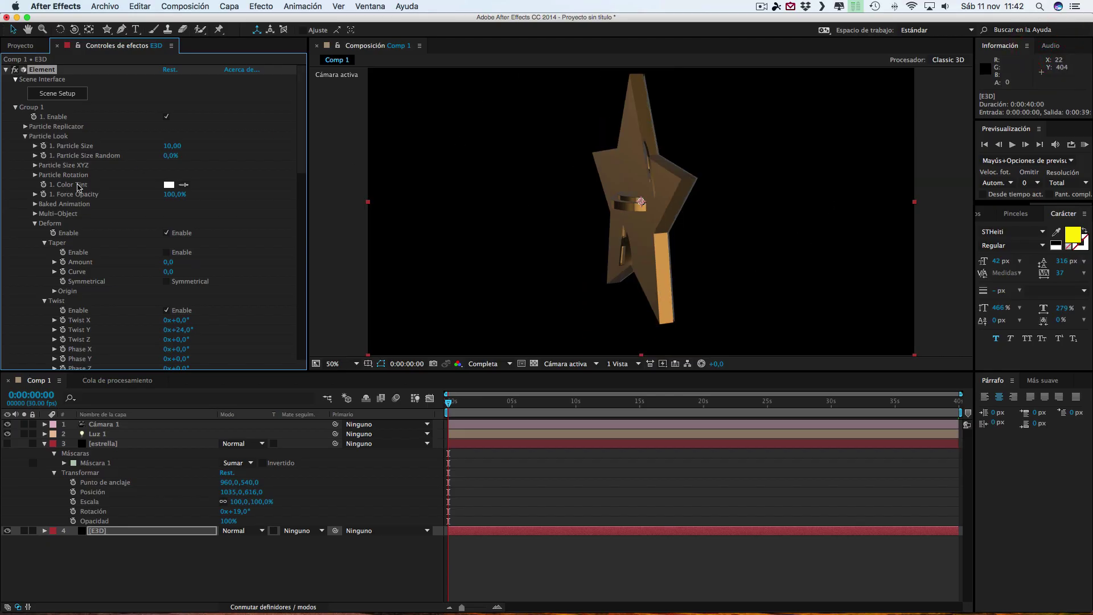
Step: In Group 3's settings, raise the star to Y position 457 and turn it on its Y axis
mouse_move(296, 110)
mouse_down()
mouse_move(313, 247)
mouse_move(255, 239)
mouse_up()
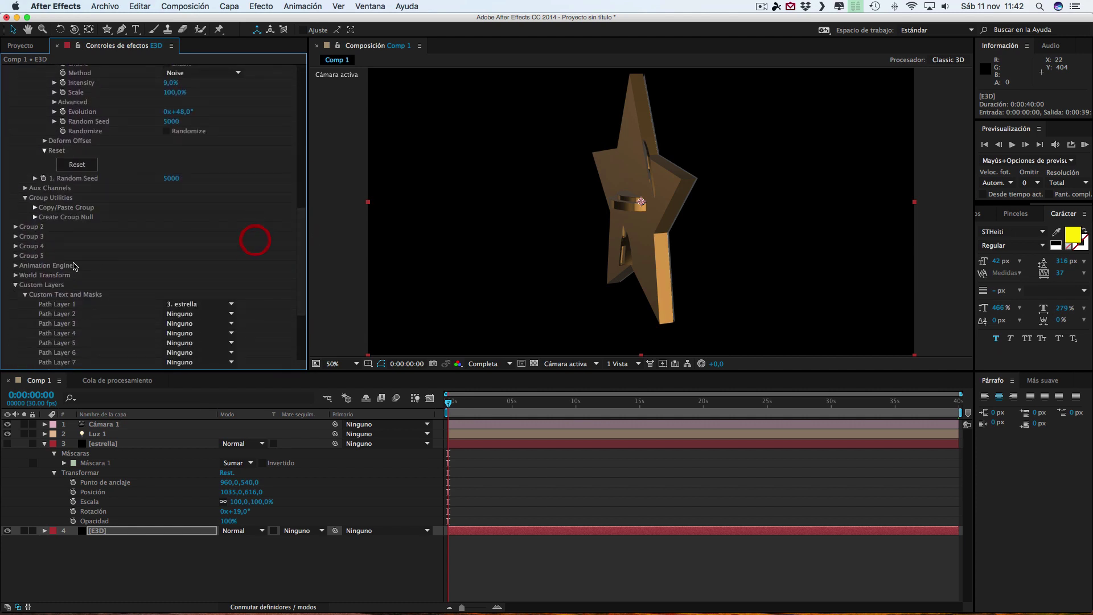
click(16, 237)
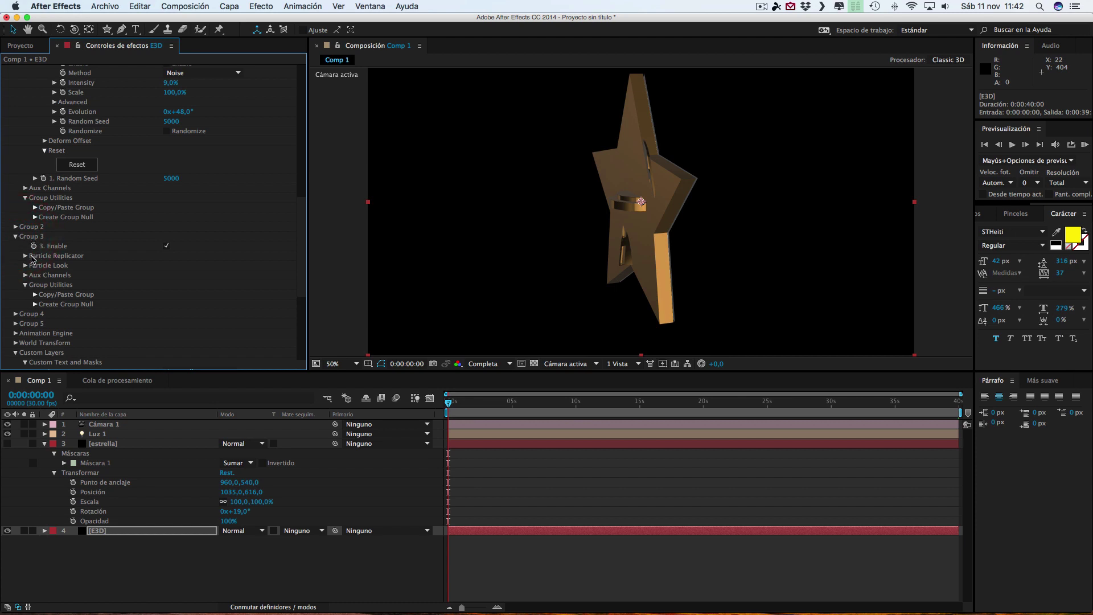
click(25, 256)
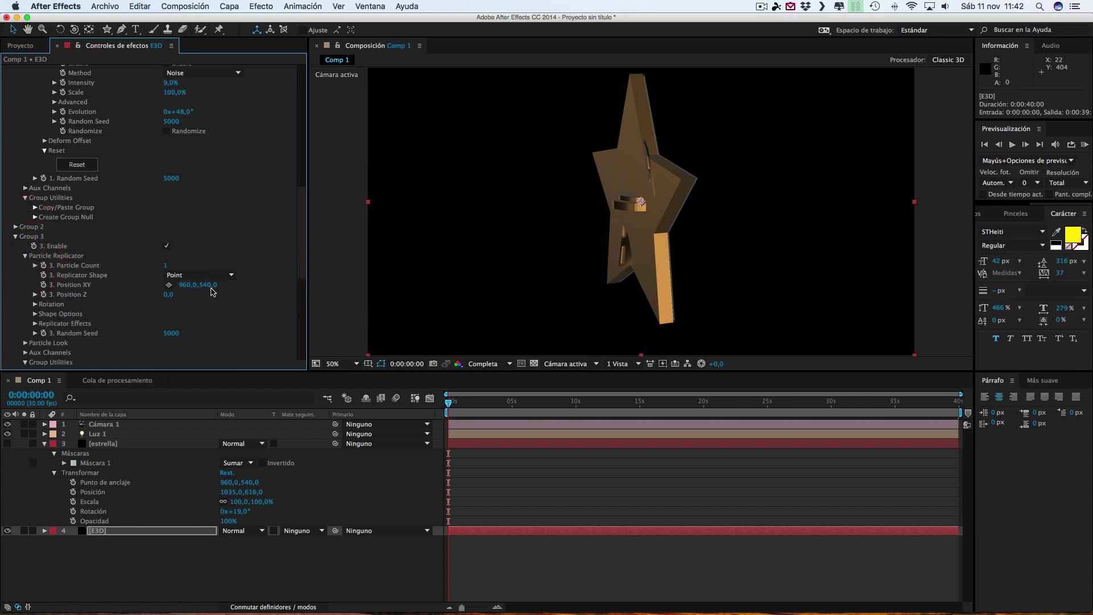
drag(209, 289, 168, 285)
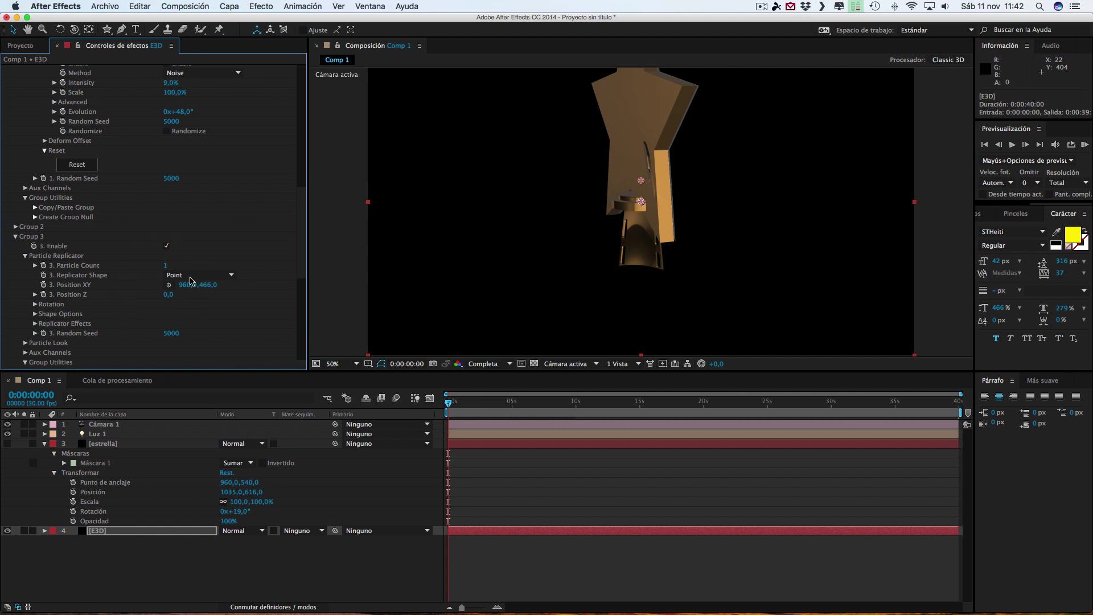
drag(209, 285, 128, 295)
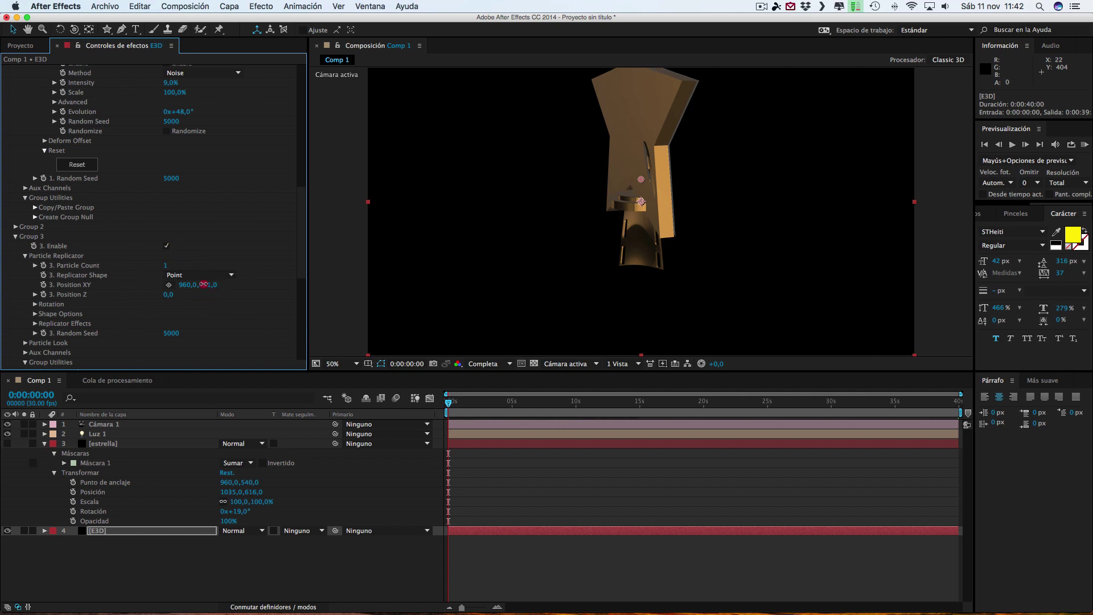
click(35, 304)
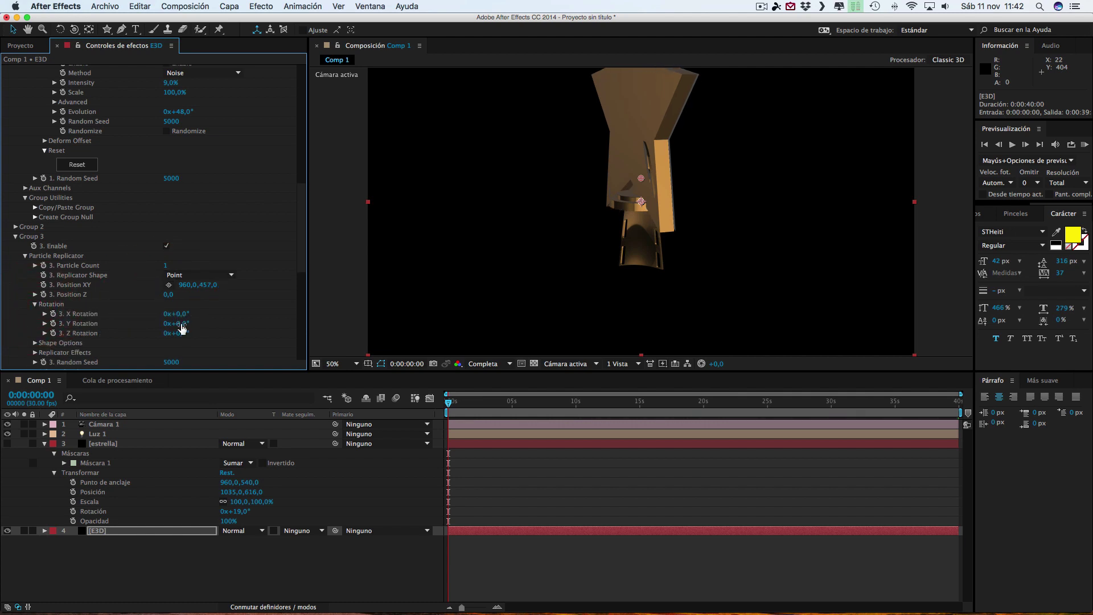
drag(182, 329, 239, 326)
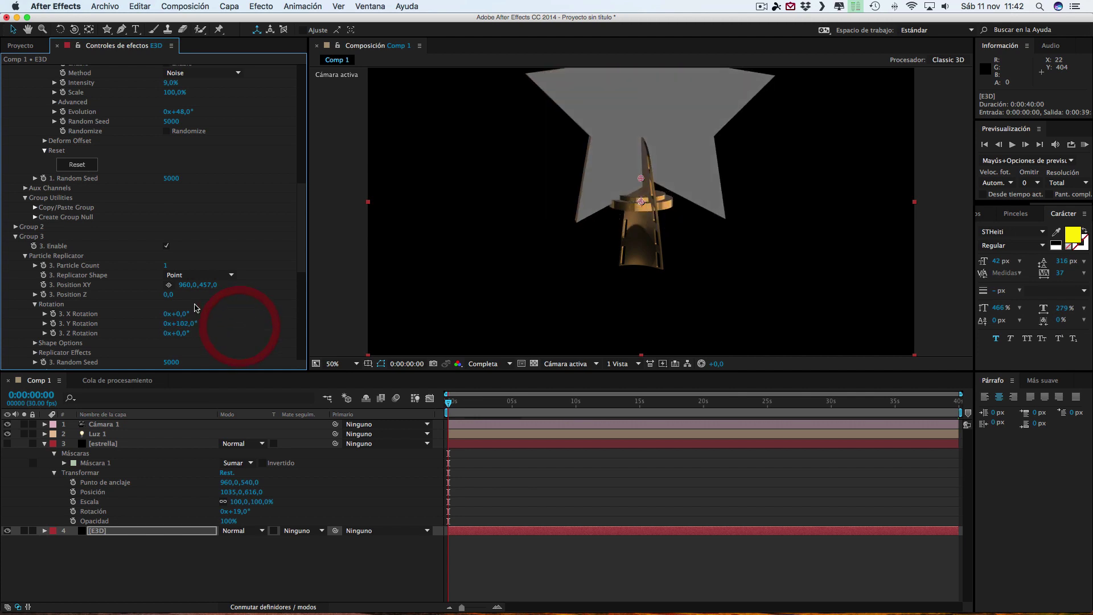
Step: Lower Group 3's Particle Size and orbit the camera to view the trophy from another angle
scroll(113, 329, down, 3)
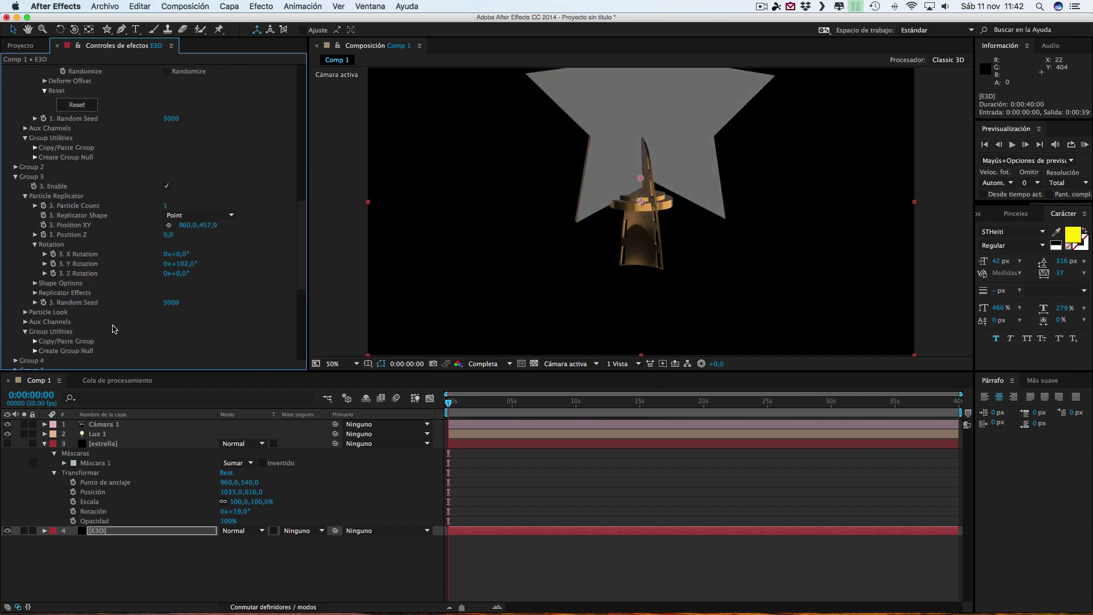
click(35, 283)
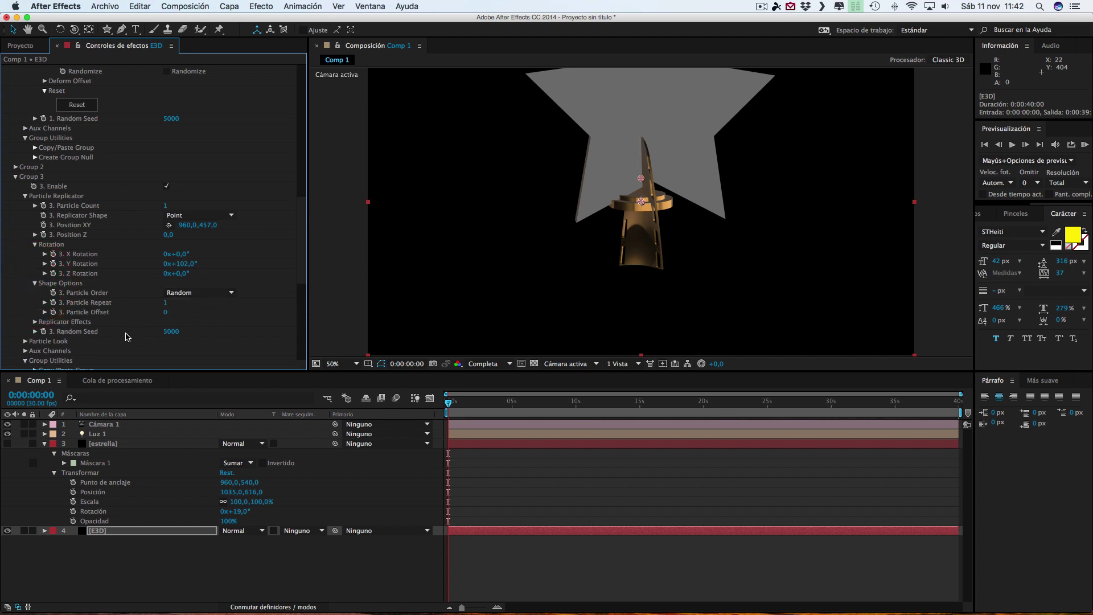
scroll(108, 266, down, 3)
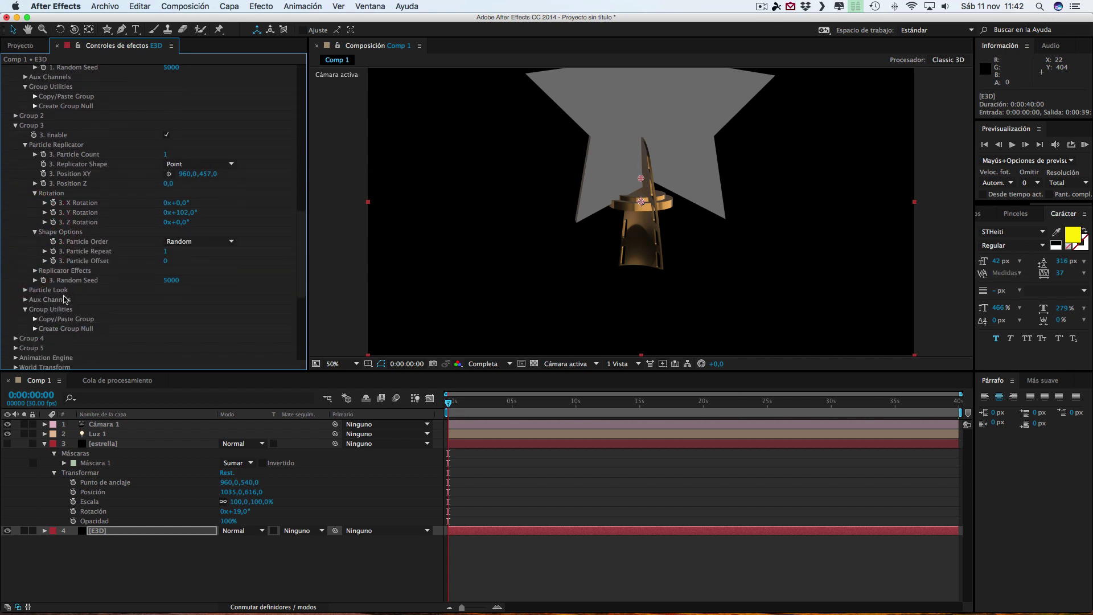
click(25, 291)
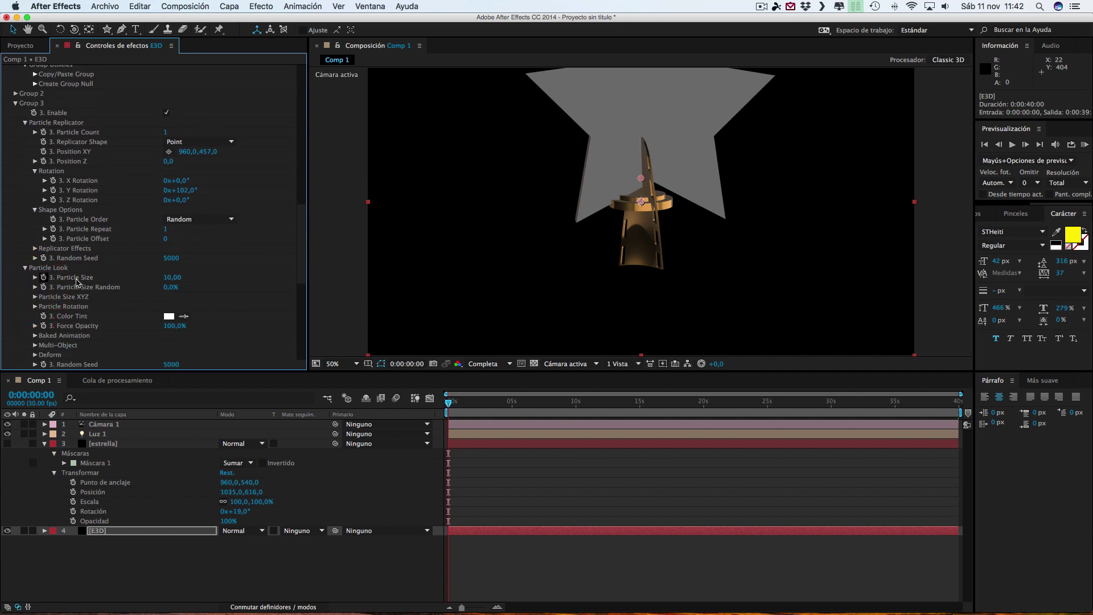
mouse_move(172, 277)
mouse_down()
mouse_move(147, 277)
mouse_move(158, 277)
mouse_up()
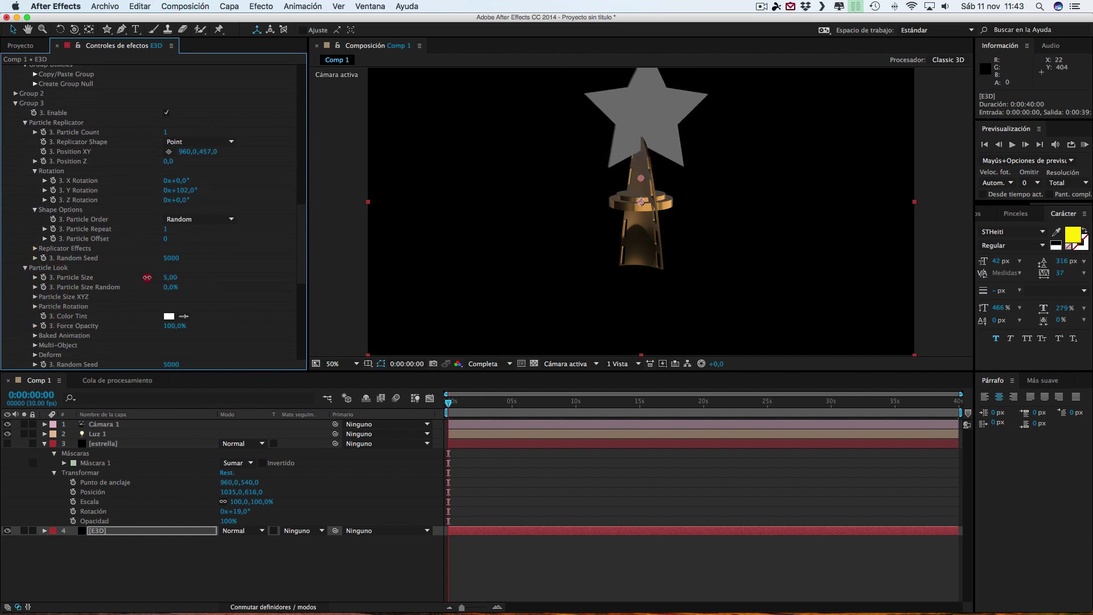
scroll(724, 175, up, 7)
scroll(724, 175, down, 3)
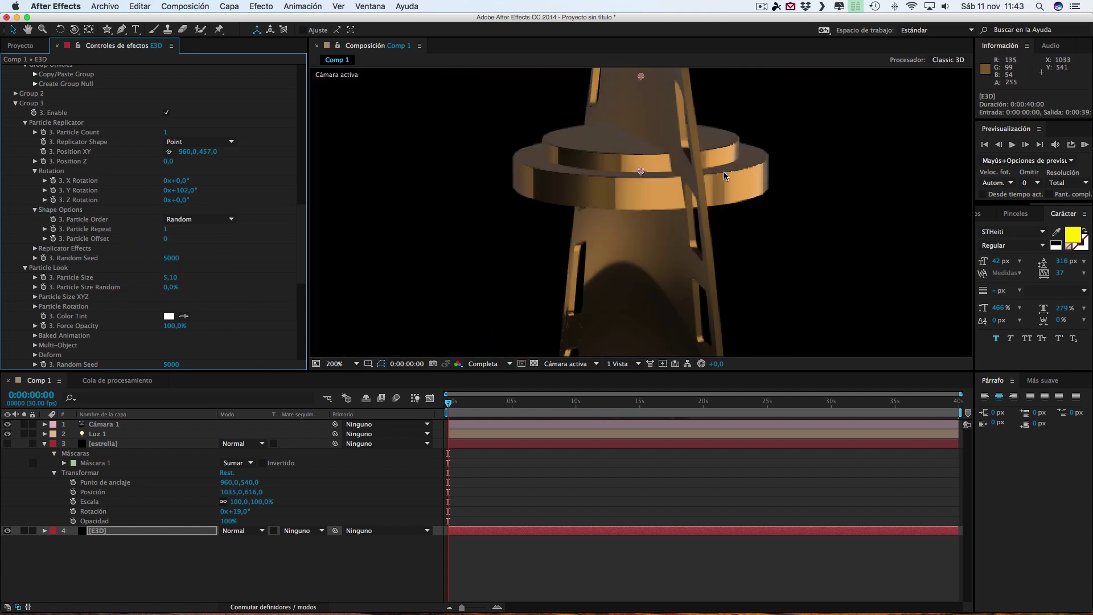
scroll(724, 175, down, 2)
scroll(723, 176, down, 2)
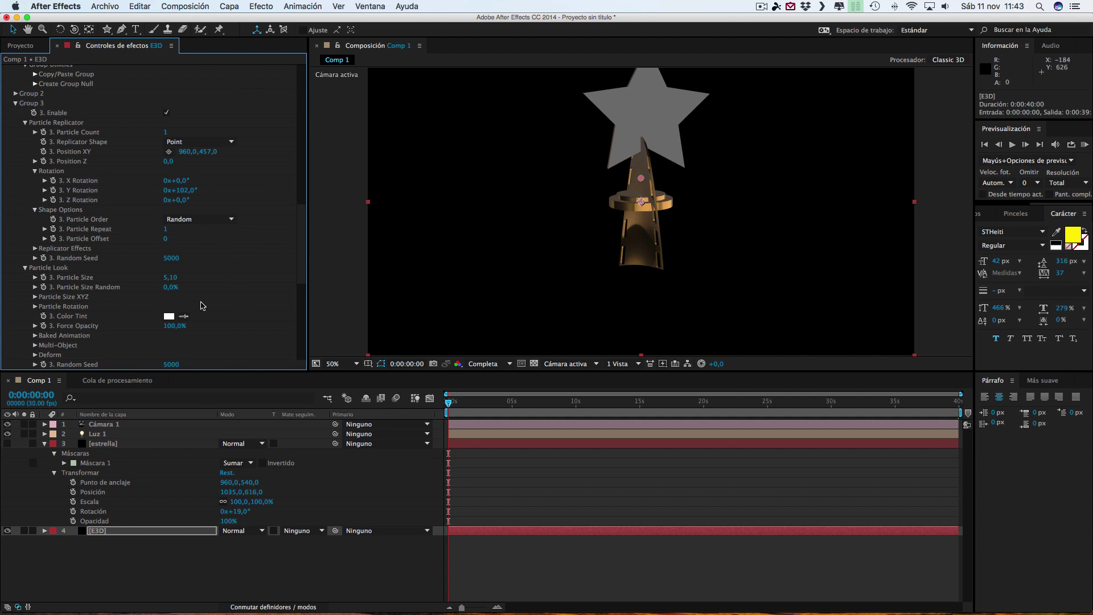
click(74, 29)
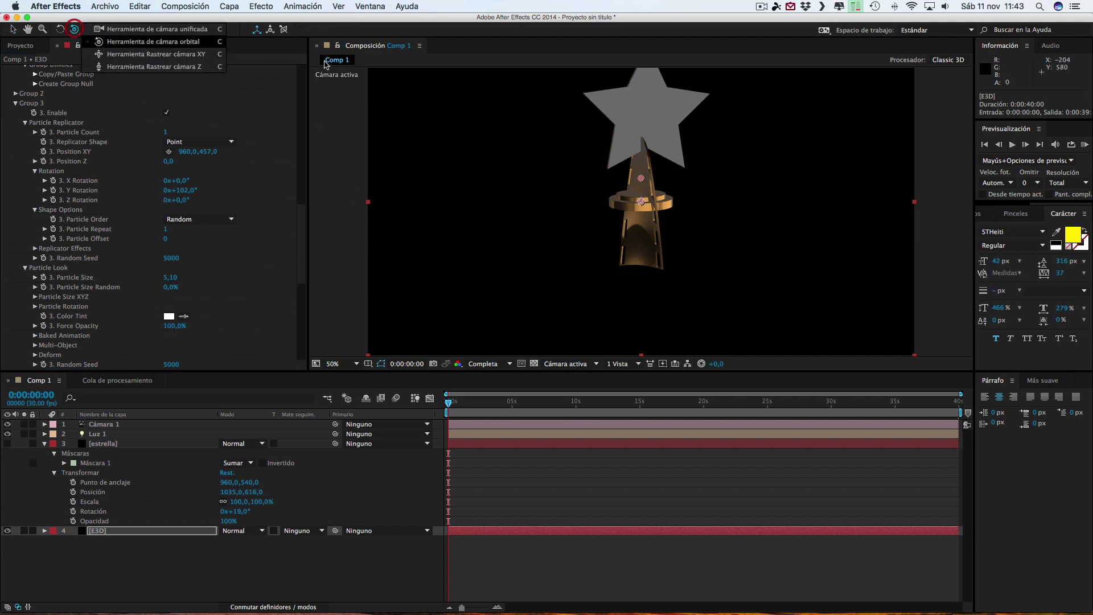
drag(517, 176, 780, 225)
click(780, 222)
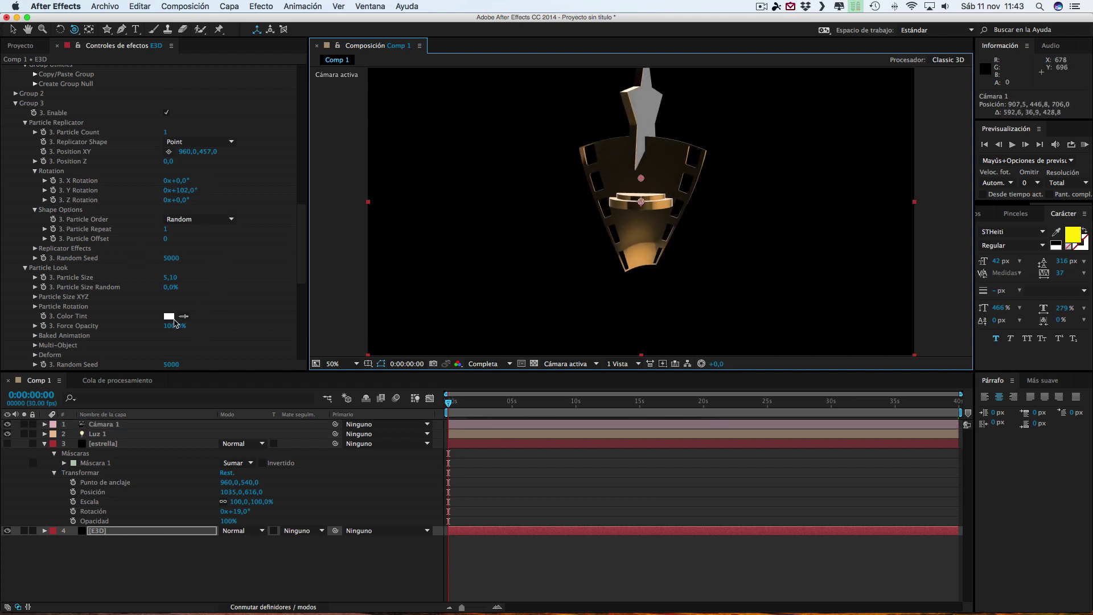
scroll(175, 322, down, 5)
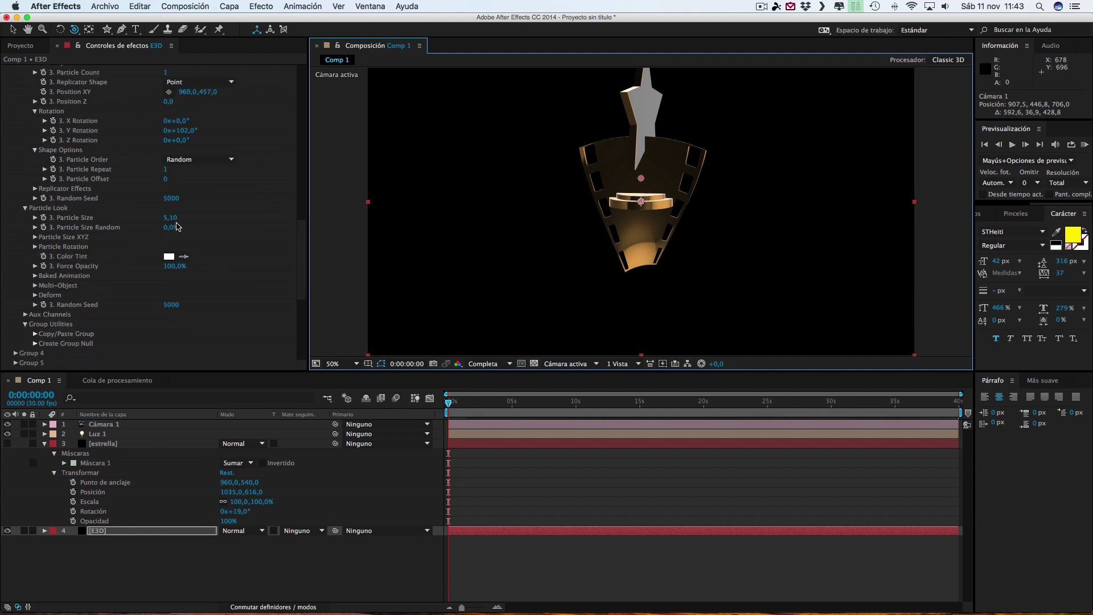
Step: Set Particle Size to 6.70 and Y rotation to 191°, then reopen Element's Scene Setup
drag(169, 220, 178, 218)
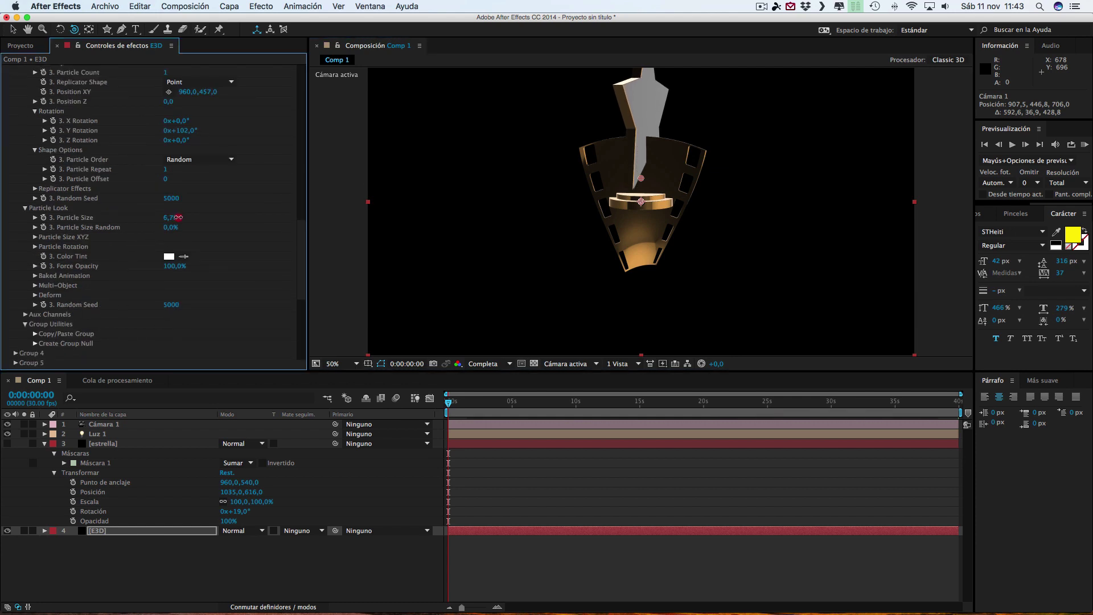
drag(179, 131, 237, 132)
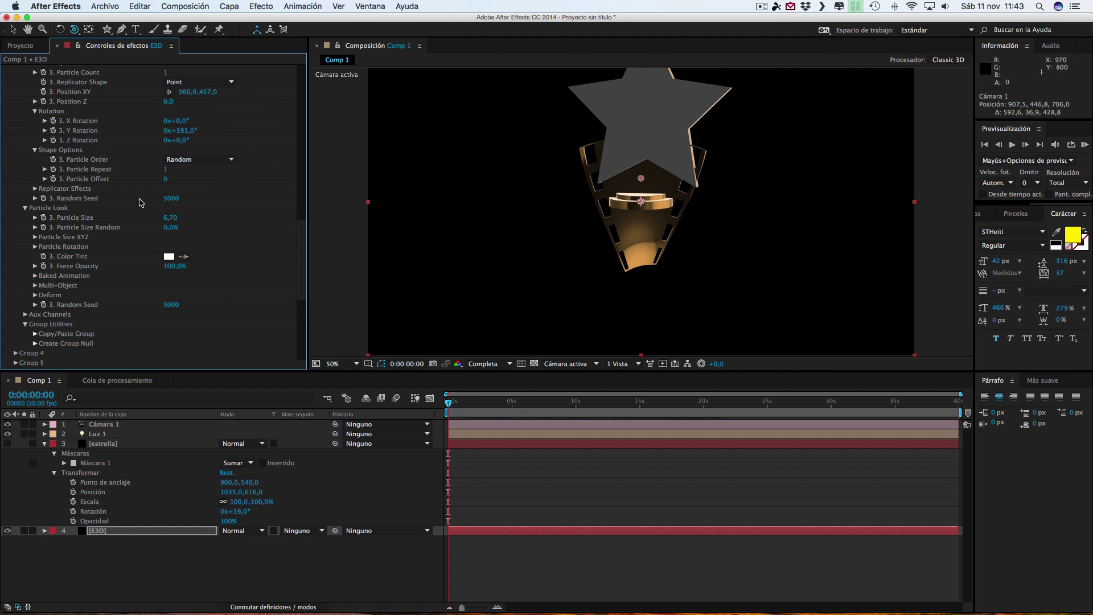
scroll(105, 136, up, 15)
click(60, 94)
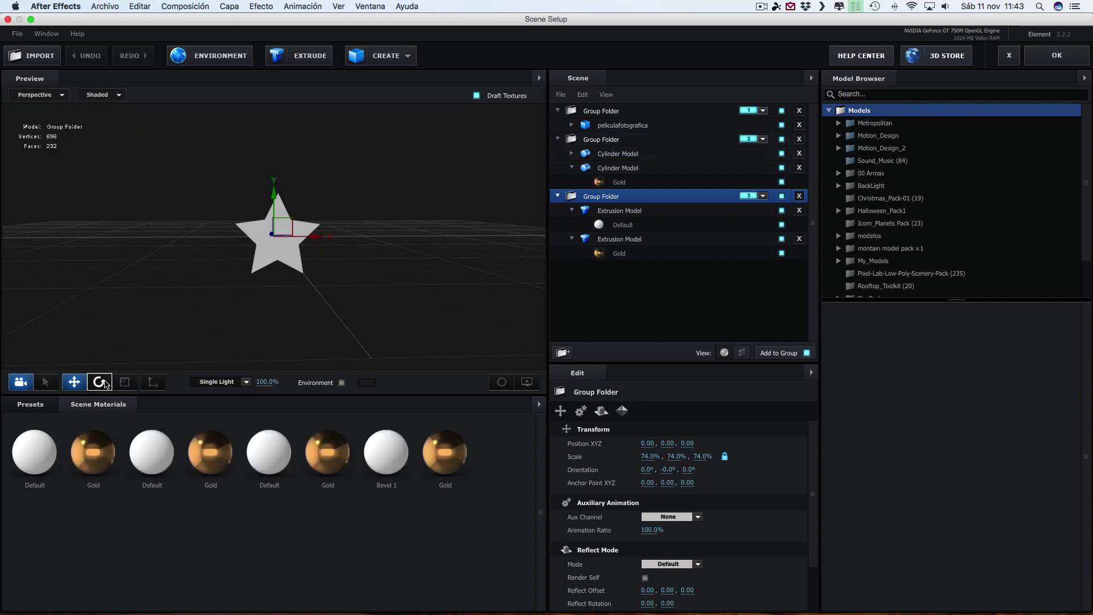
Step: Tilt the star's group folder with the Rotate tool in Scene Setup and apply it
click(99, 381)
mouse_move(320, 242)
mouse_down()
mouse_move(308, 260)
mouse_move(305, 198)
mouse_up()
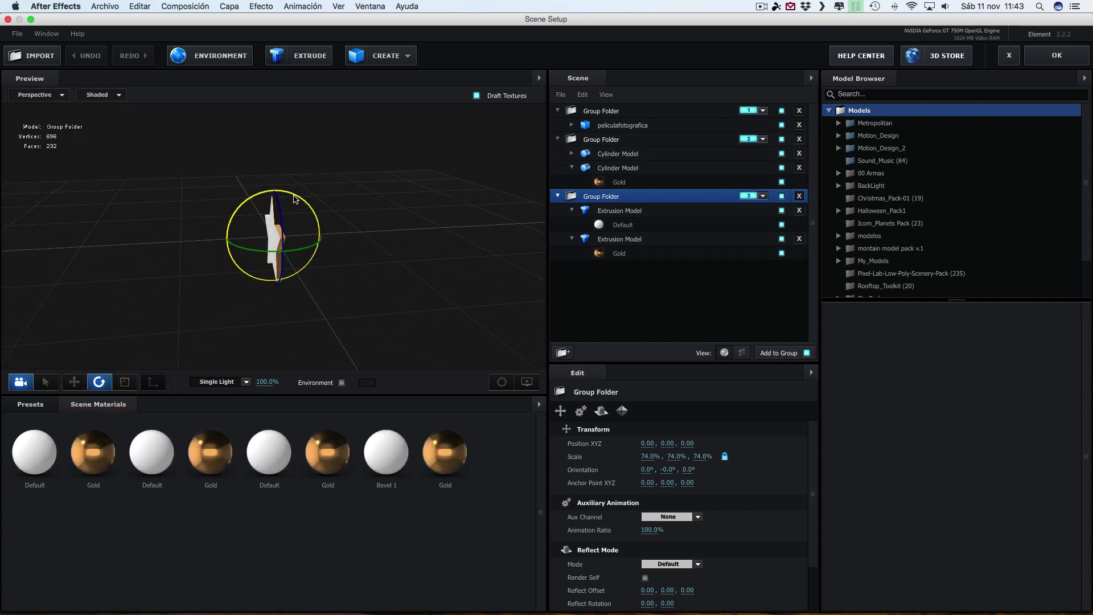
click(1056, 55)
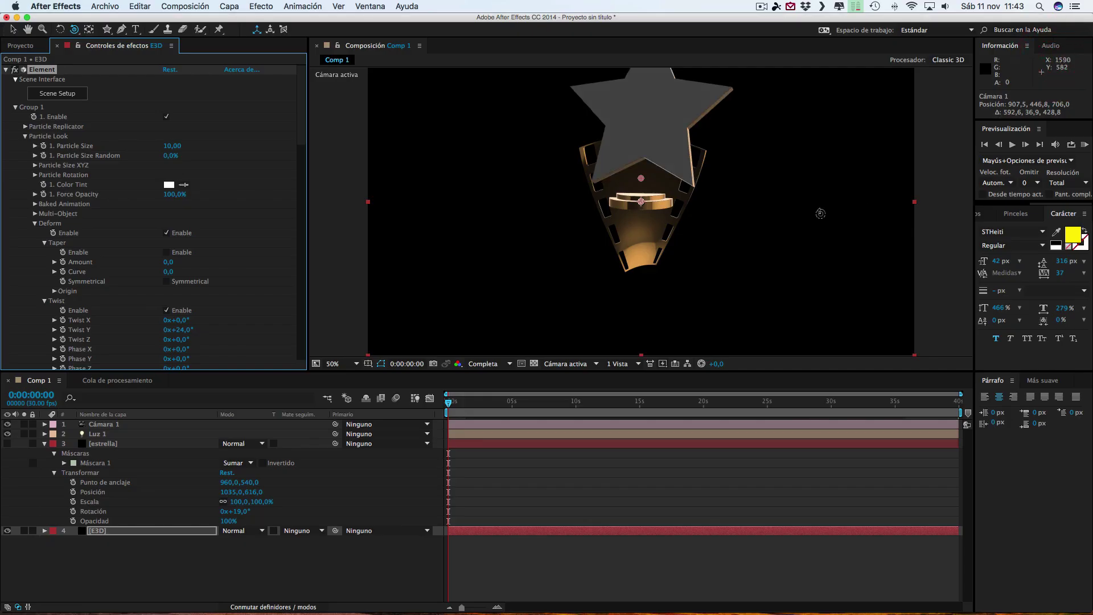
Step: Move the star group (Group 3) down to Position XY 960,0,467,0
mouse_move(820, 213)
mouse_down()
mouse_move(692, 216)
mouse_move(909, 208)
mouse_move(690, 214)
mouse_up()
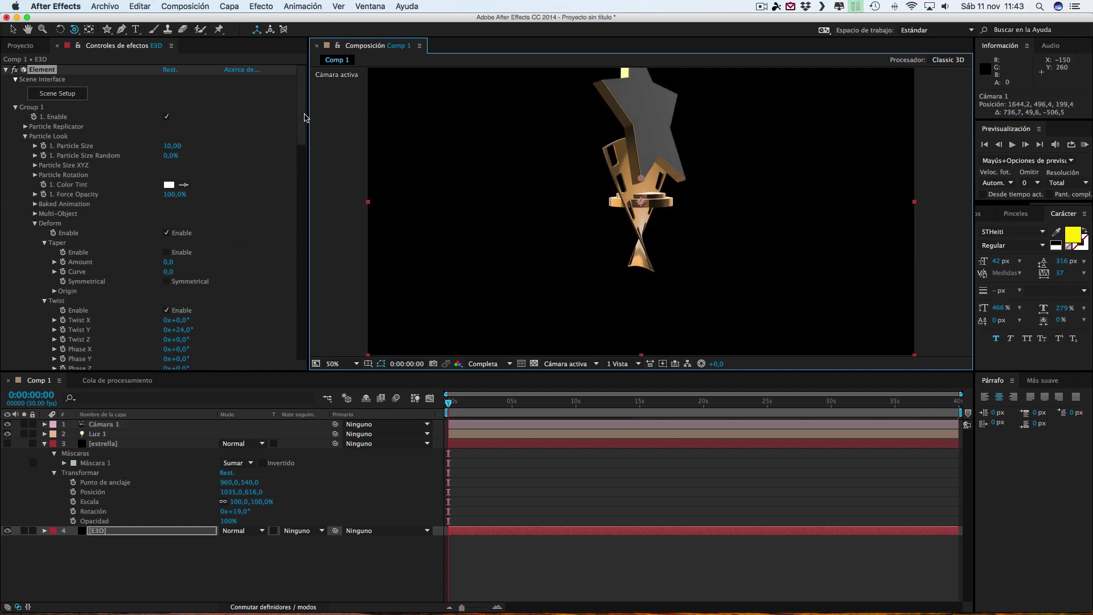
scroll(305, 143, down, 5)
scroll(302, 182, down, 5)
scroll(299, 205, down, 5)
scroll(293, 229, down, 5)
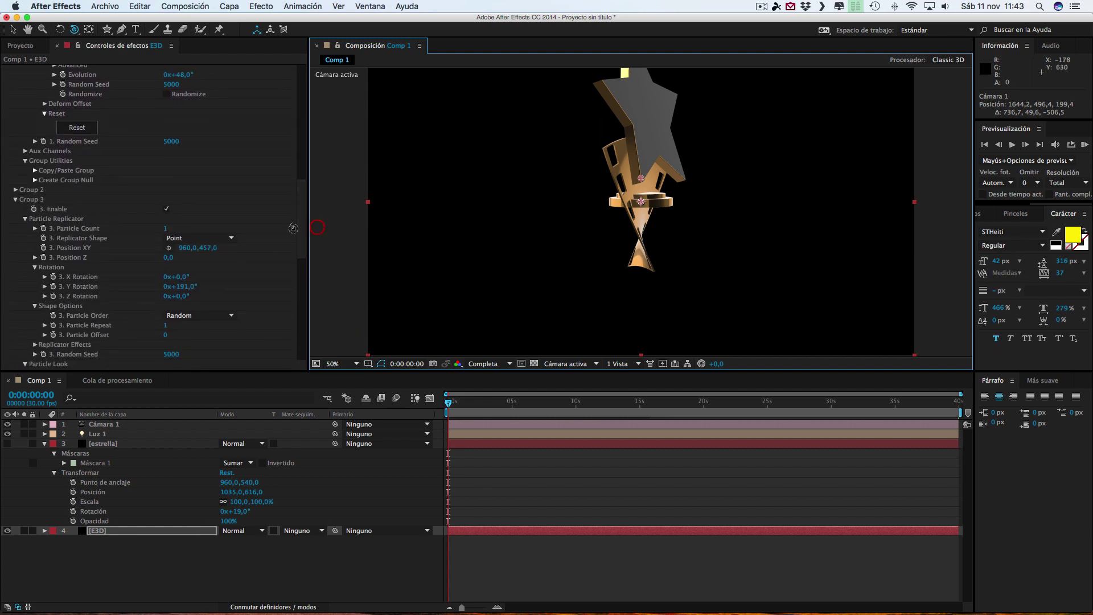
drag(206, 249, 211, 249)
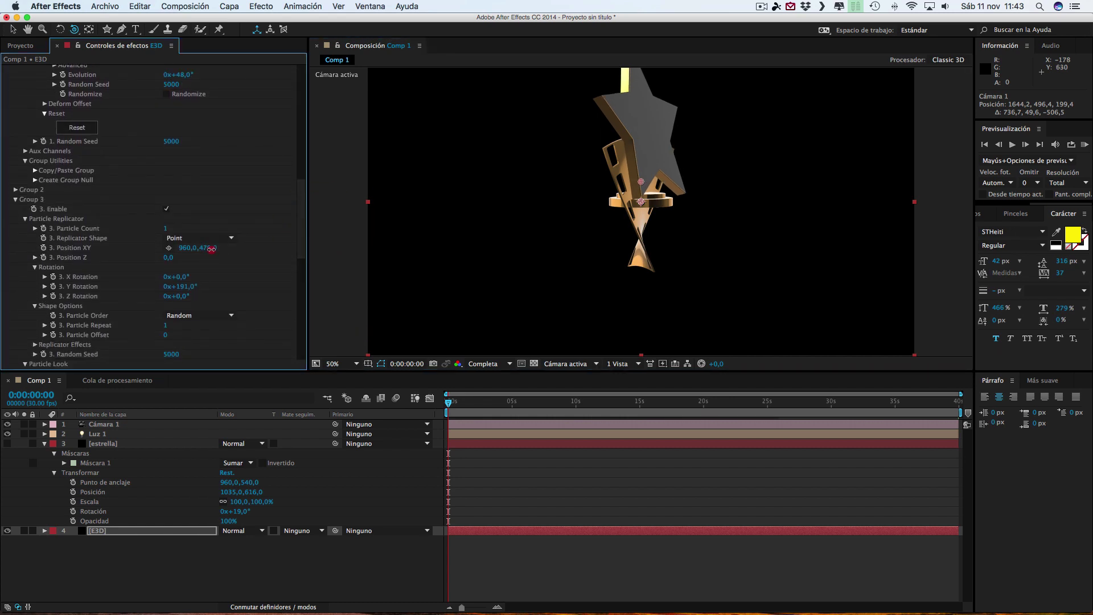
drag(211, 249, 208, 248)
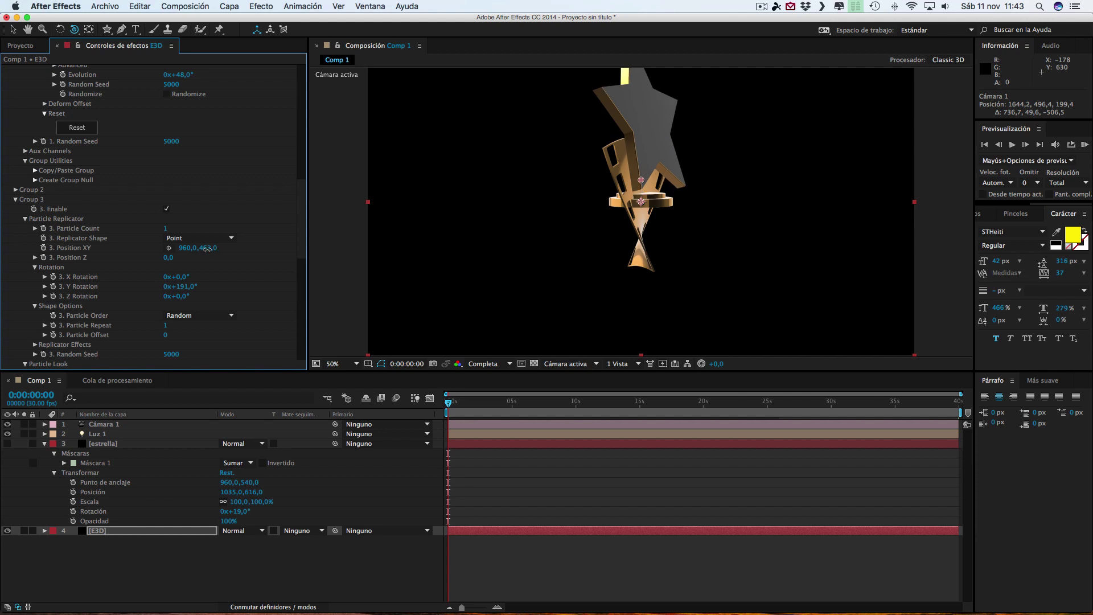
Step: Tilt the star group further to 30.7° on X in Scene Setup
click(95, 128)
click(67, 94)
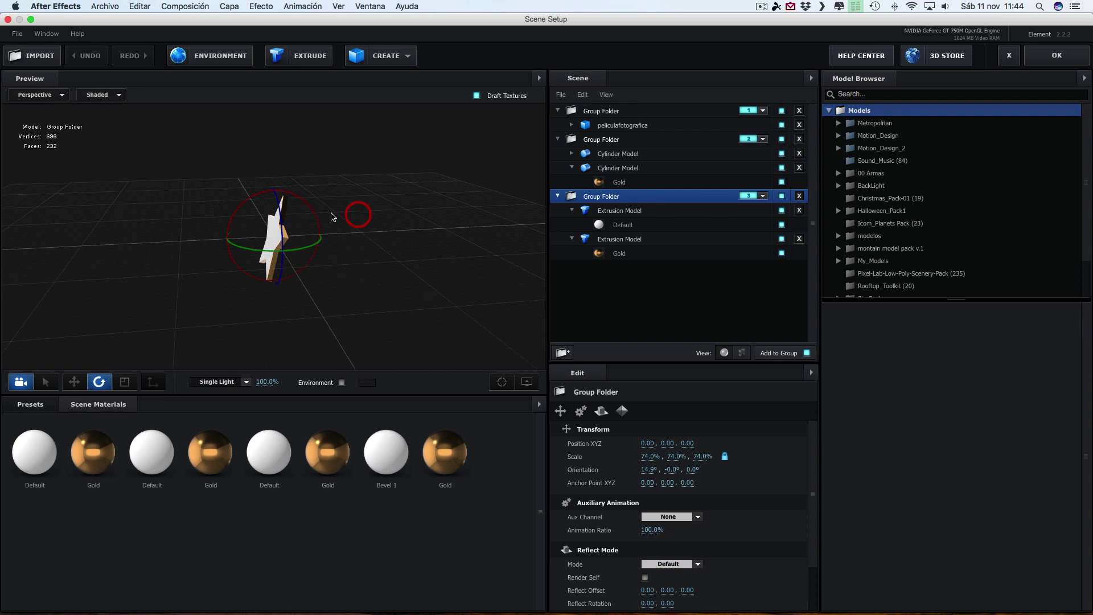
drag(316, 217, 324, 222)
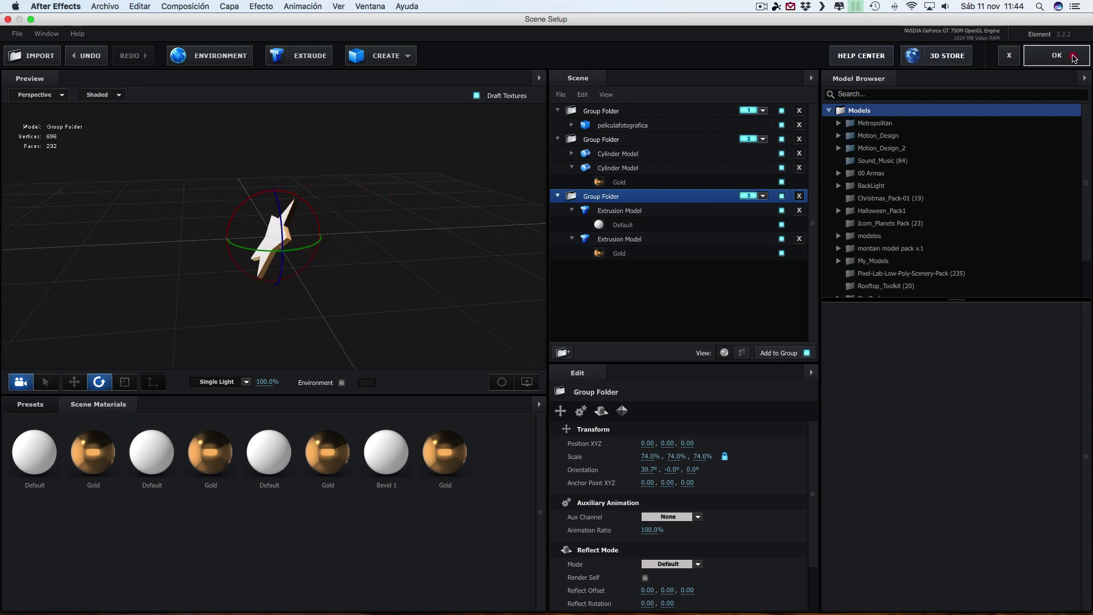
click(1063, 57)
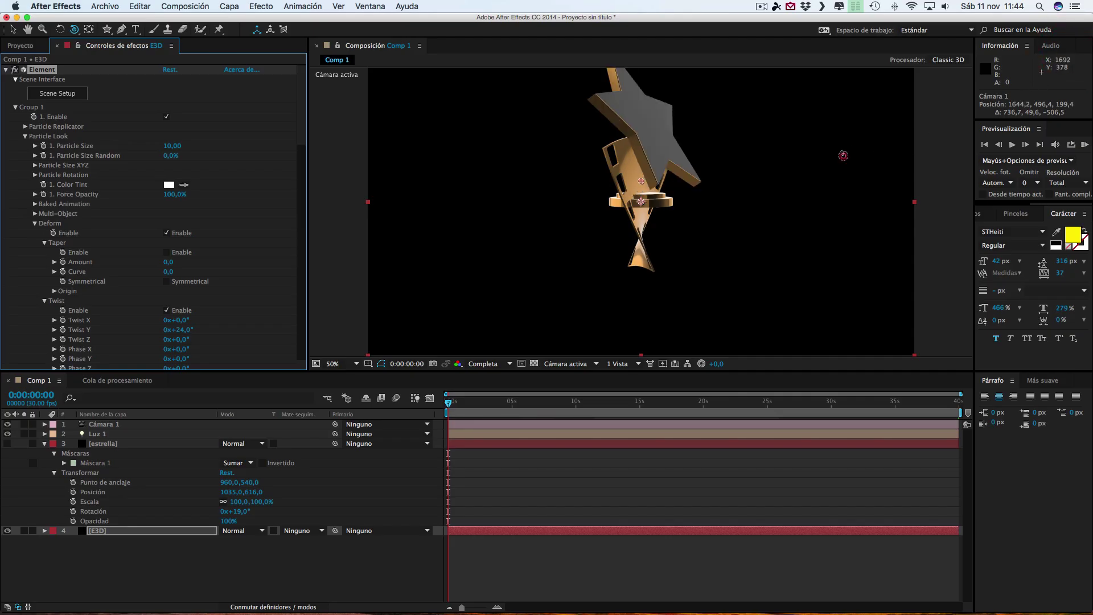
Step: Set Group 3's X position to 968 (968,0,467,0), checking placement from an orbited camera
mouse_move(843, 155)
mouse_down()
mouse_move(629, 163)
mouse_move(819, 154)
mouse_move(781, 159)
mouse_up()
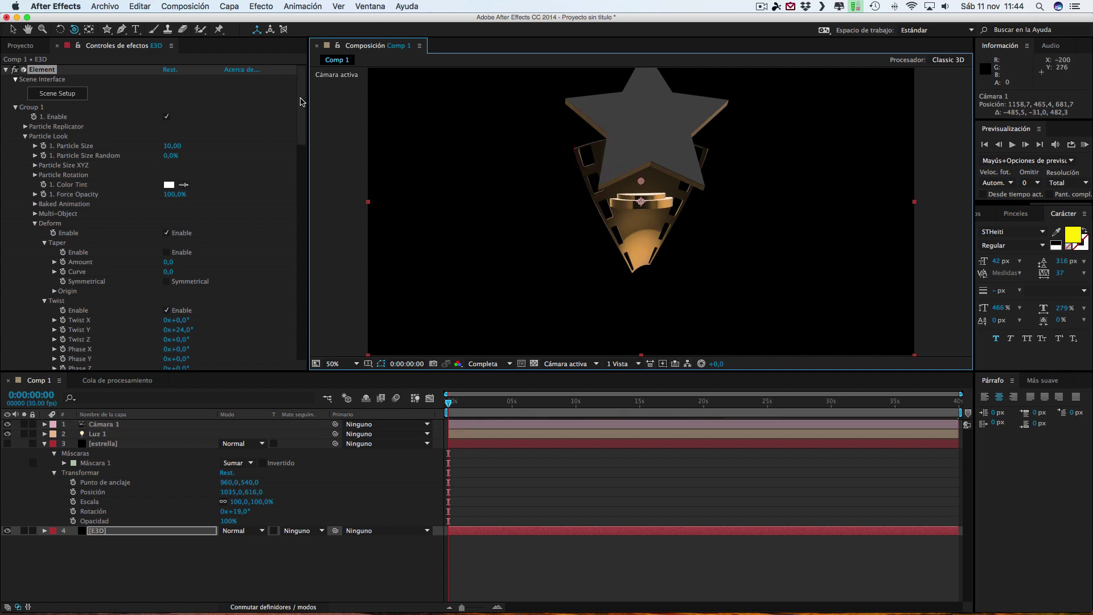
drag(301, 102, 302, 211)
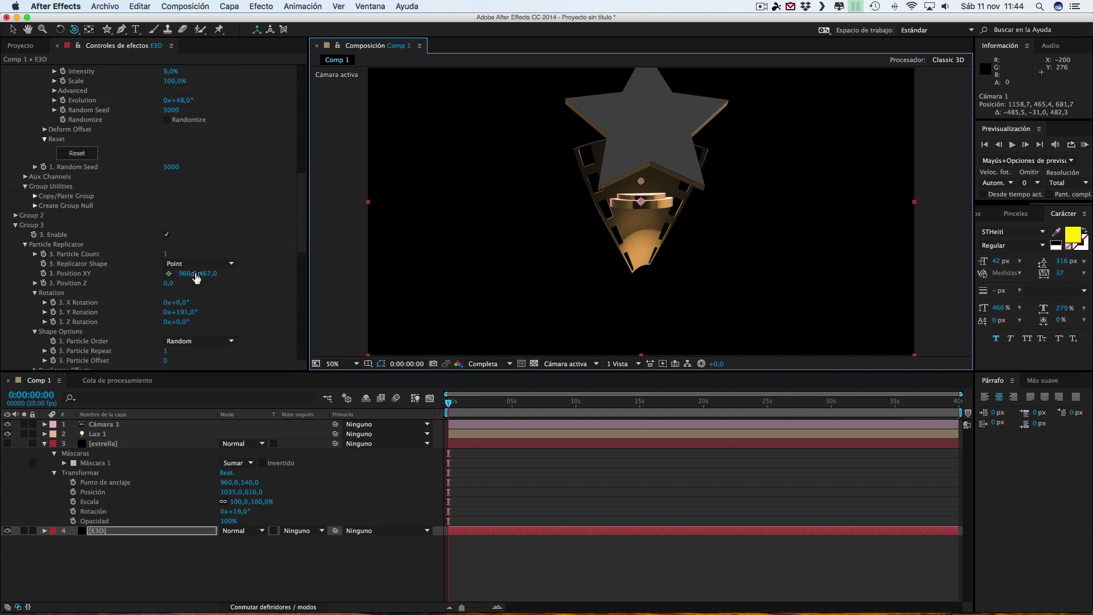
drag(188, 274, 191, 273)
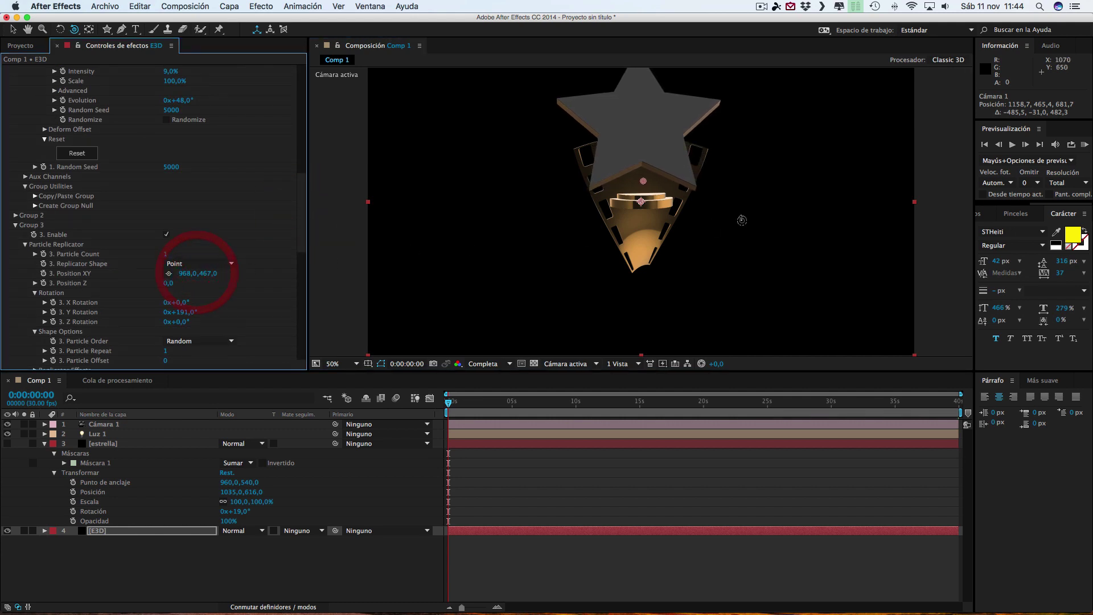
click(758, 210)
drag(758, 210, 759, 203)
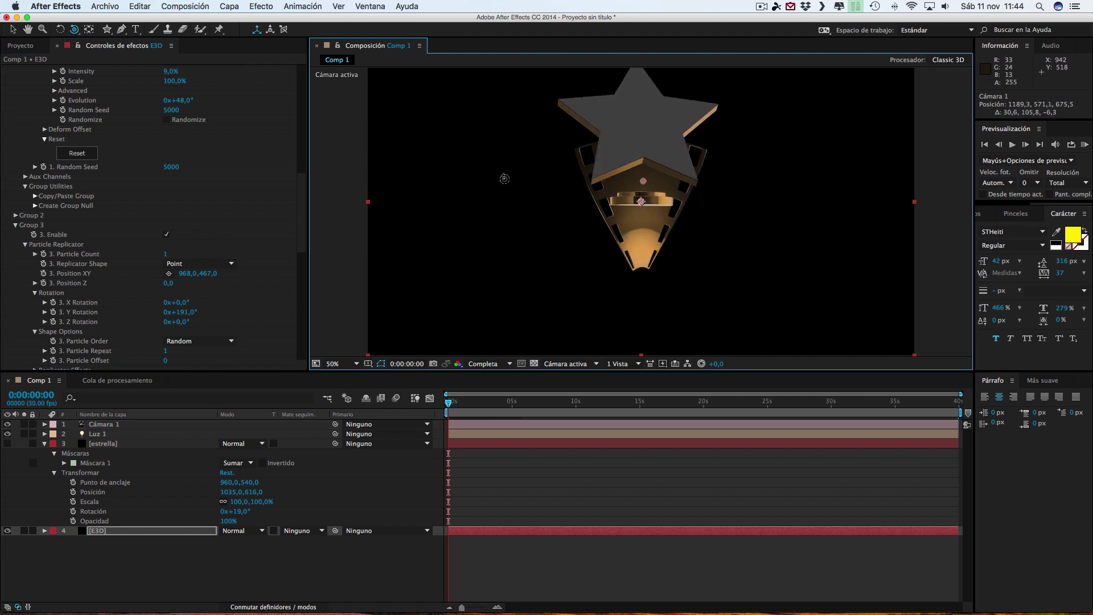
scroll(106, 157, up, 15)
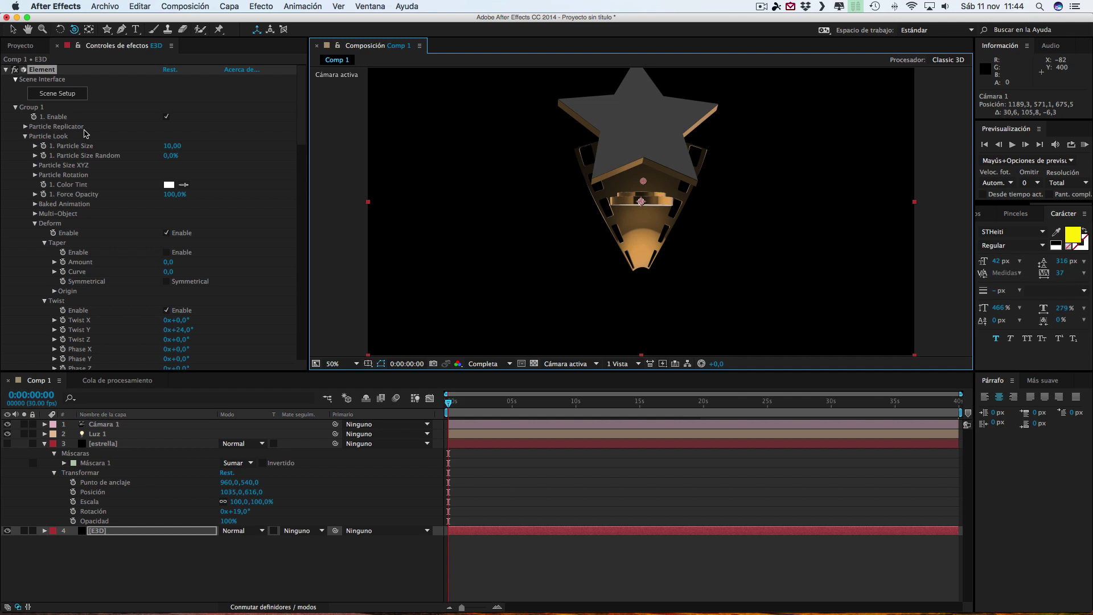
click(68, 94)
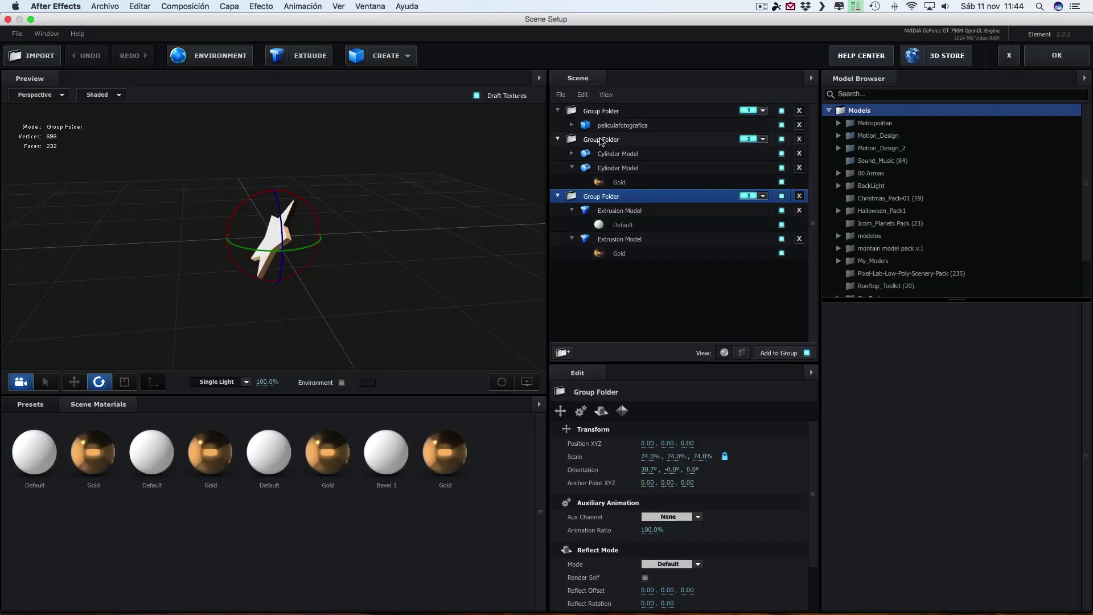
click(600, 140)
Step: Lower the trophy base (Group 2) Position XY Y value to about 610
click(1056, 55)
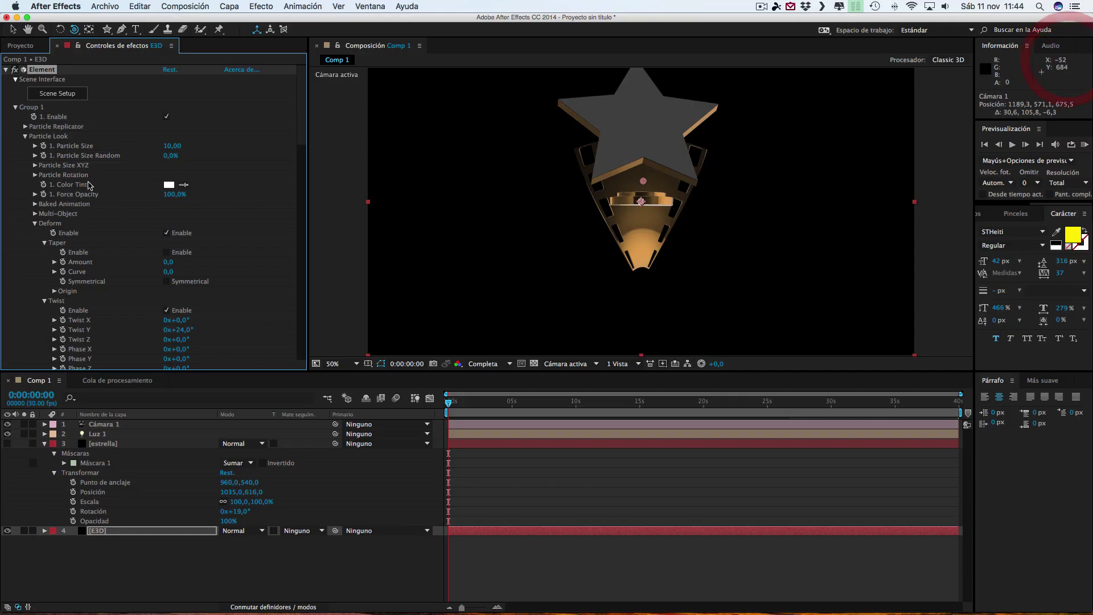
scroll(79, 176, down, 3)
scroll(76, 174, down, 3)
scroll(75, 173, down, 3)
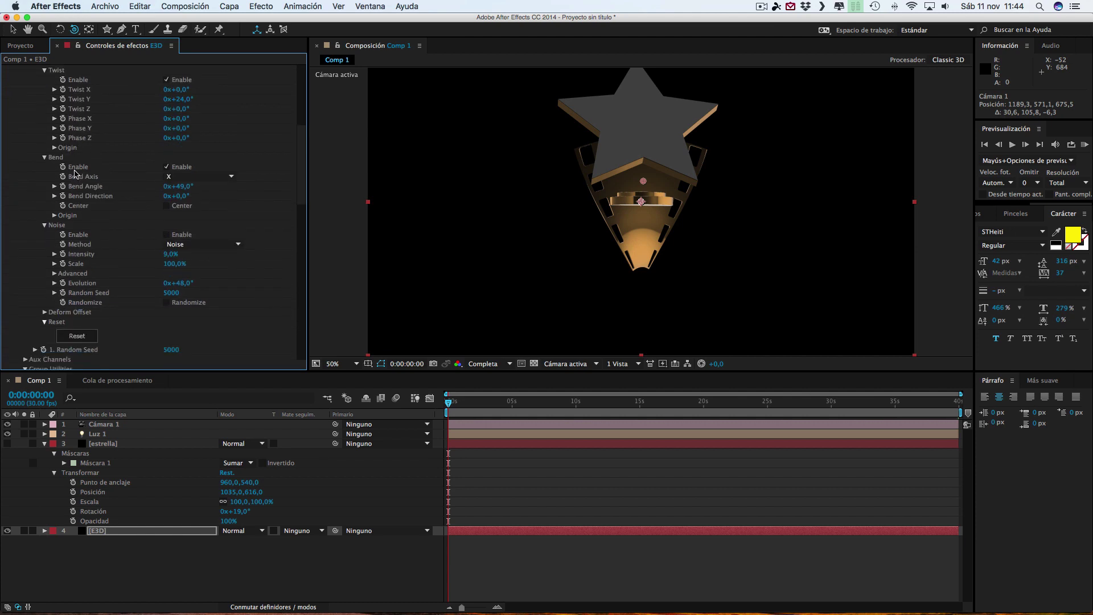
scroll(75, 176, down, 5)
click(16, 185)
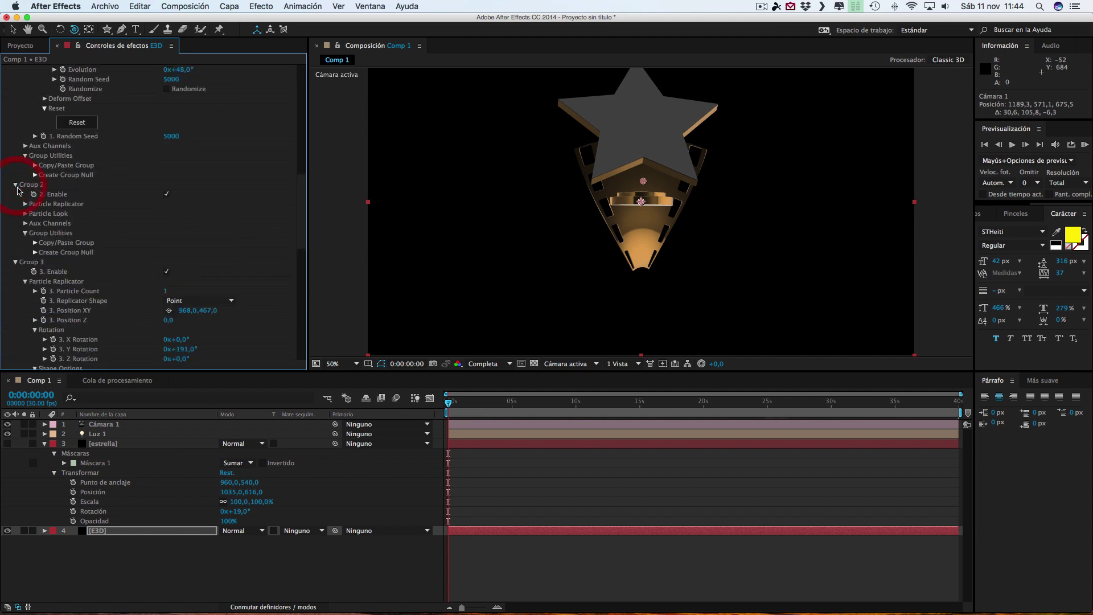
click(25, 204)
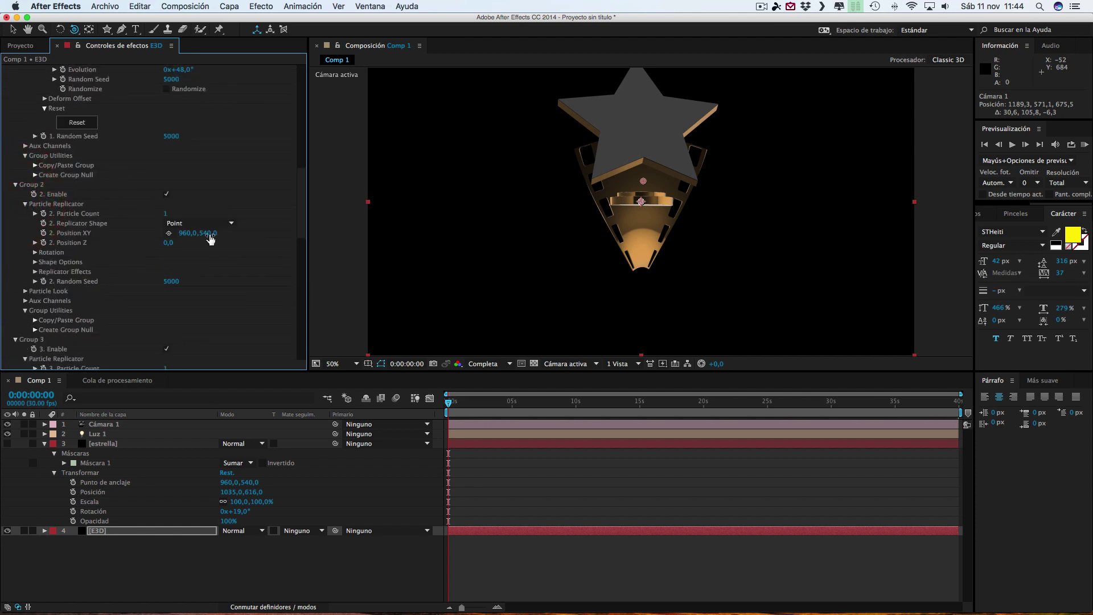
drag(252, 235, 242, 235)
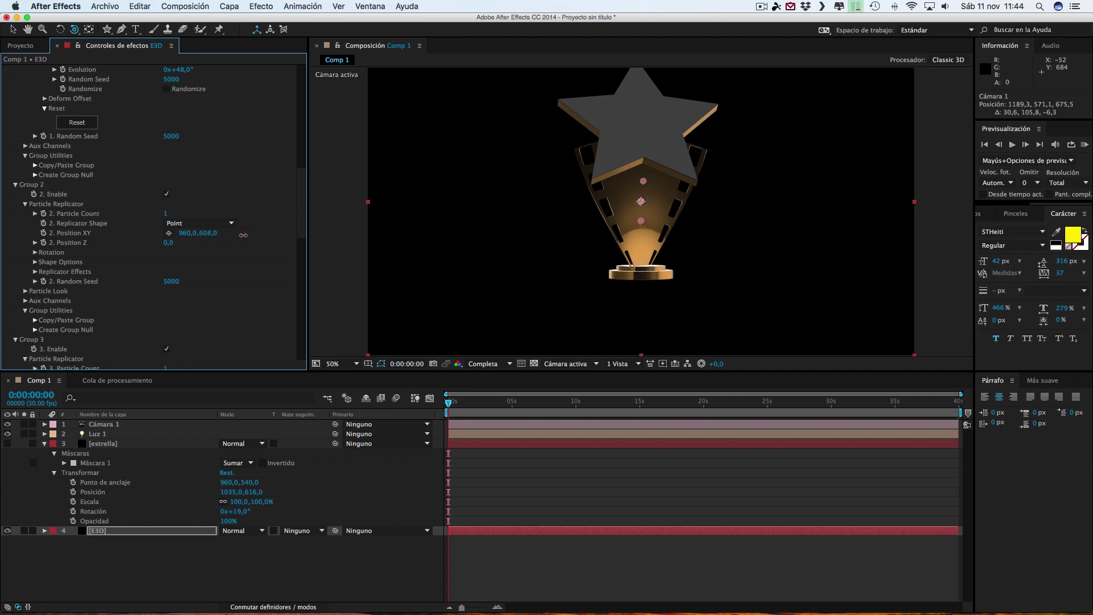
mouse_move(734, 214)
mouse_down()
mouse_move(730, 228)
mouse_move(608, 254)
mouse_move(586, 245)
mouse_up()
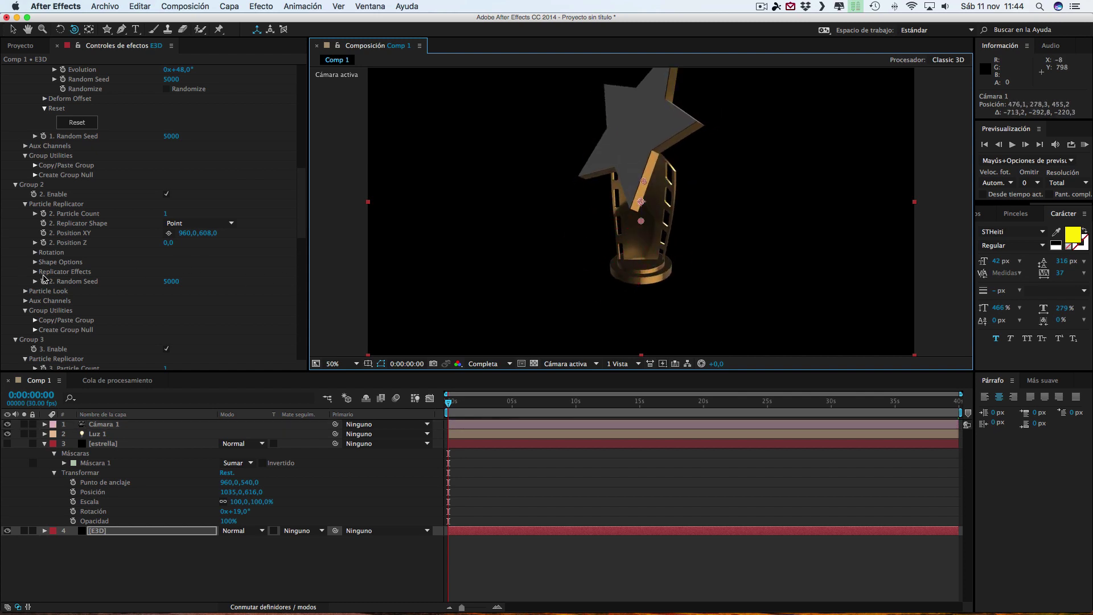
Step: Enlarge the base to particle size 11,40 and fine-tune its position to 960,0,611,0
click(25, 290)
scroll(96, 296, down, 1)
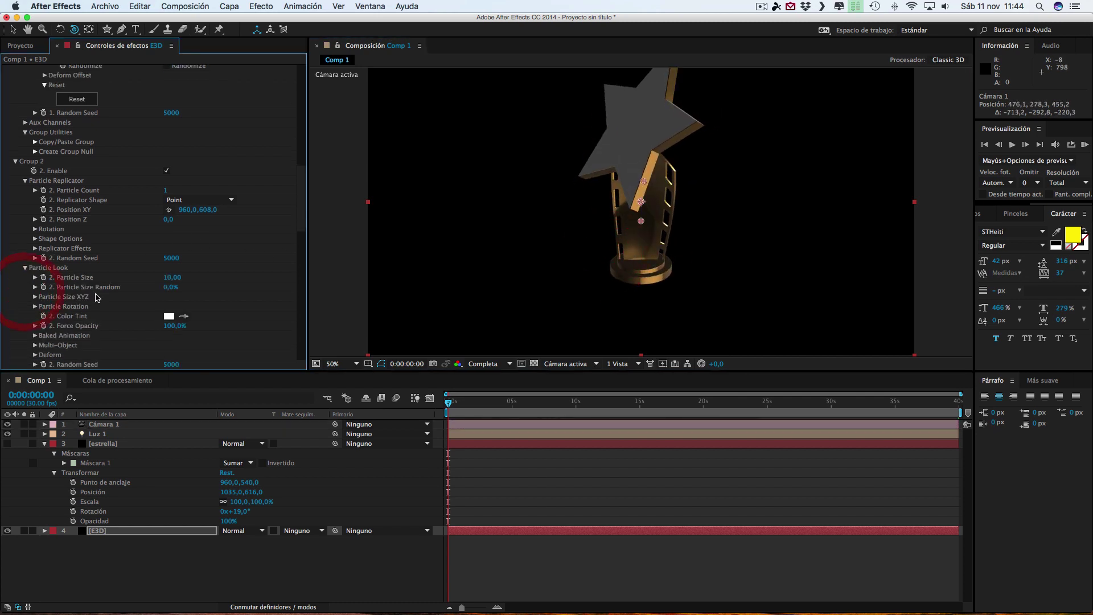
drag(171, 277, 177, 277)
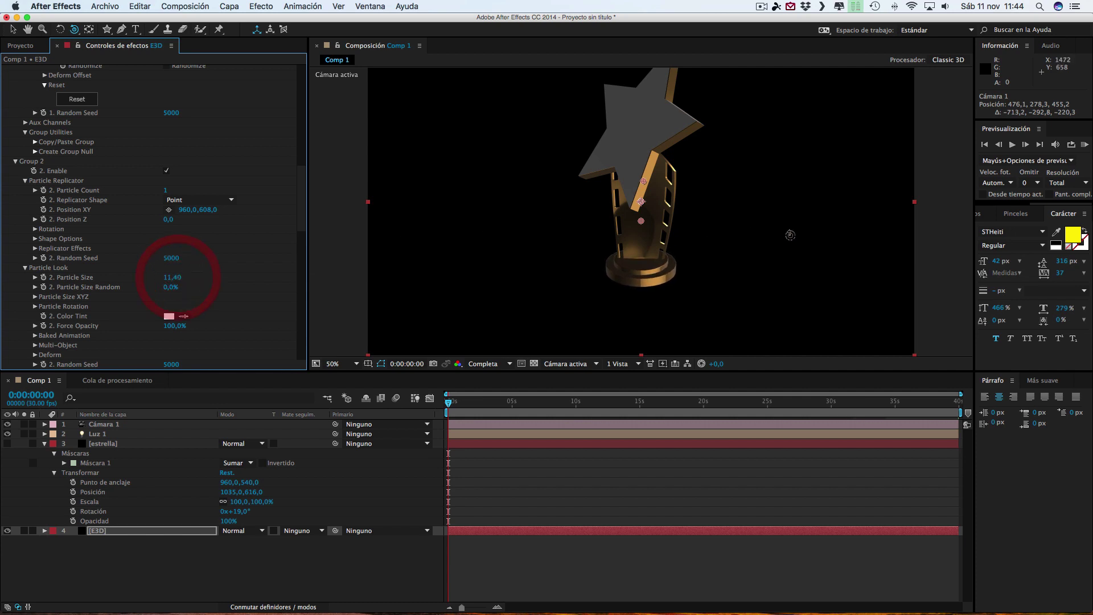
mouse_move(740, 322)
mouse_down()
mouse_move(686, 244)
mouse_move(837, 211)
mouse_up()
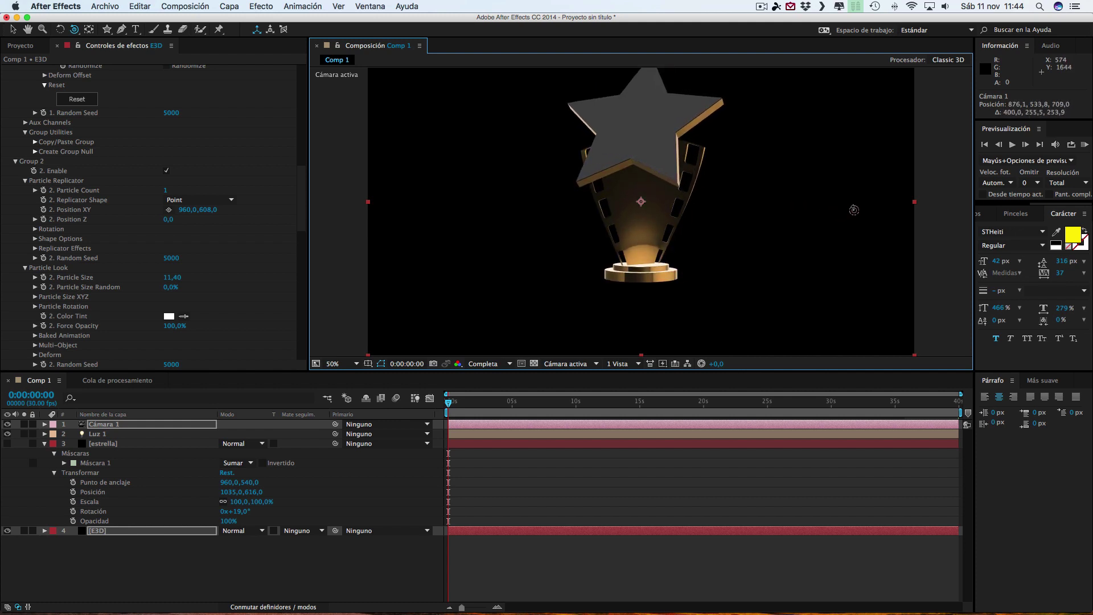
click(211, 212)
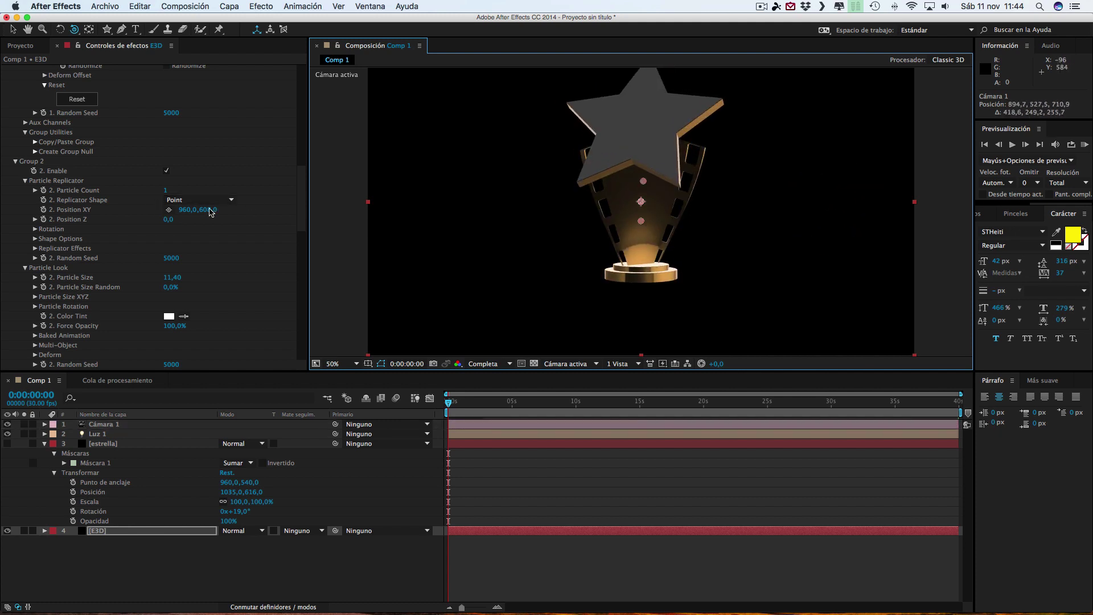
click(209, 211)
drag(210, 209, 209, 209)
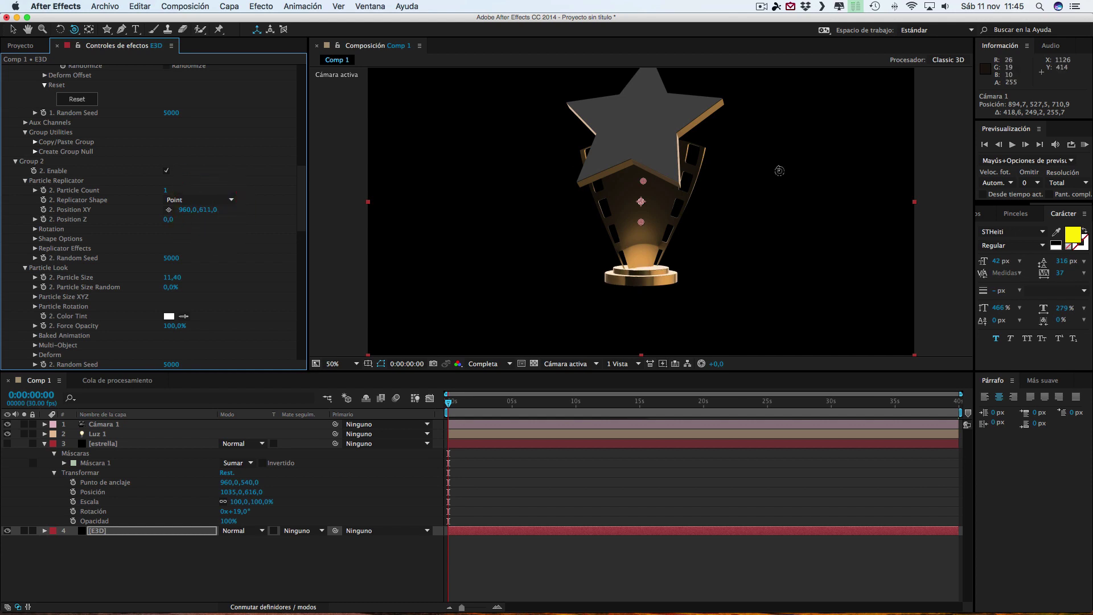
mouse_move(763, 174)
mouse_down()
mouse_move(615, 172)
mouse_move(622, 234)
mouse_up()
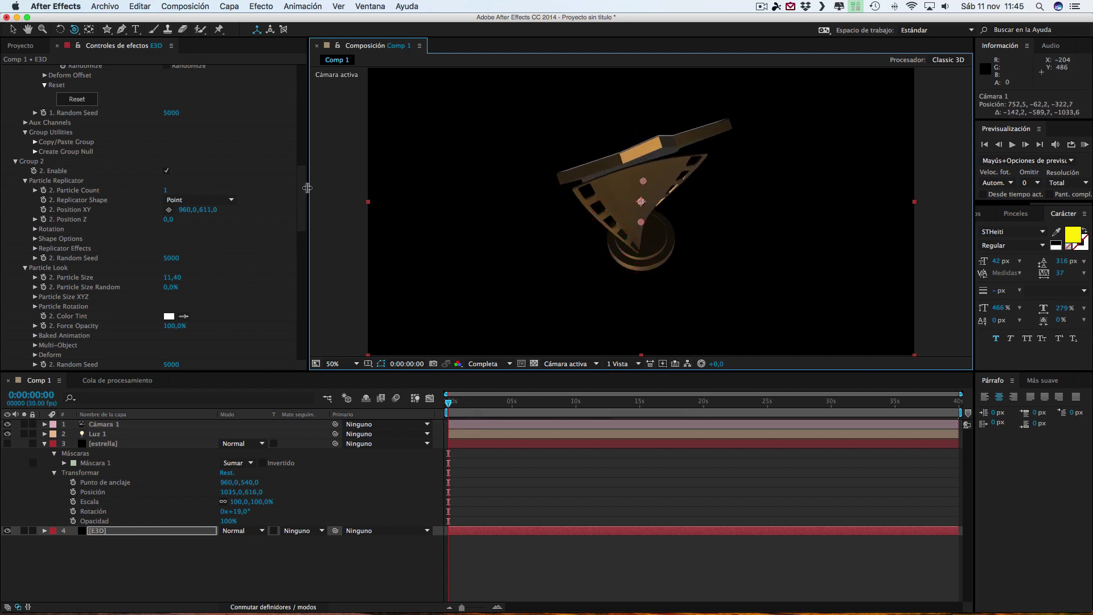
Step: Lower the star group slightly to Position XY 968,0,474,0
drag(306, 188, 306, 244)
drag(303, 157, 306, 273)
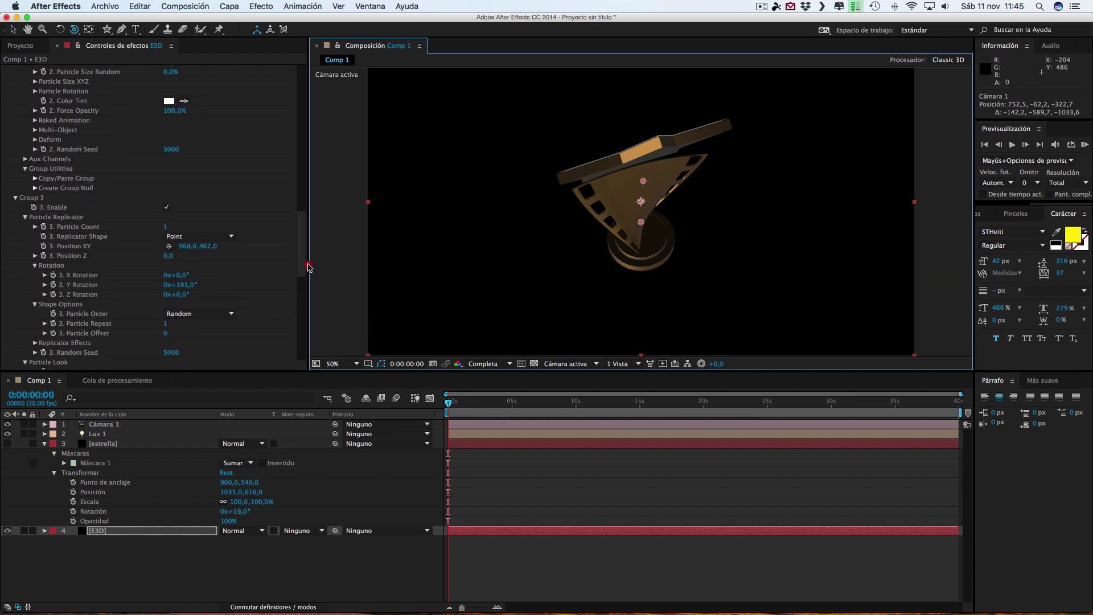
drag(205, 247, 208, 246)
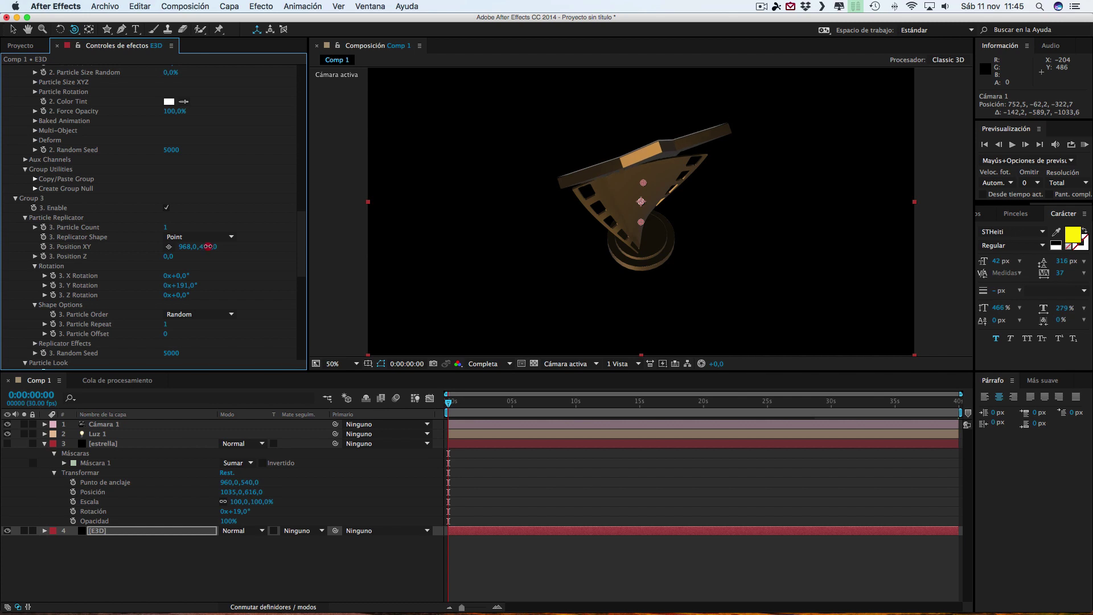
Step: Orbit the camera round so the star faces front at 50% magnification
mouse_move(640, 196)
mouse_down()
mouse_move(694, 172)
mouse_move(675, 168)
mouse_move(830, 144)
mouse_up()
key(period)
key(comma)
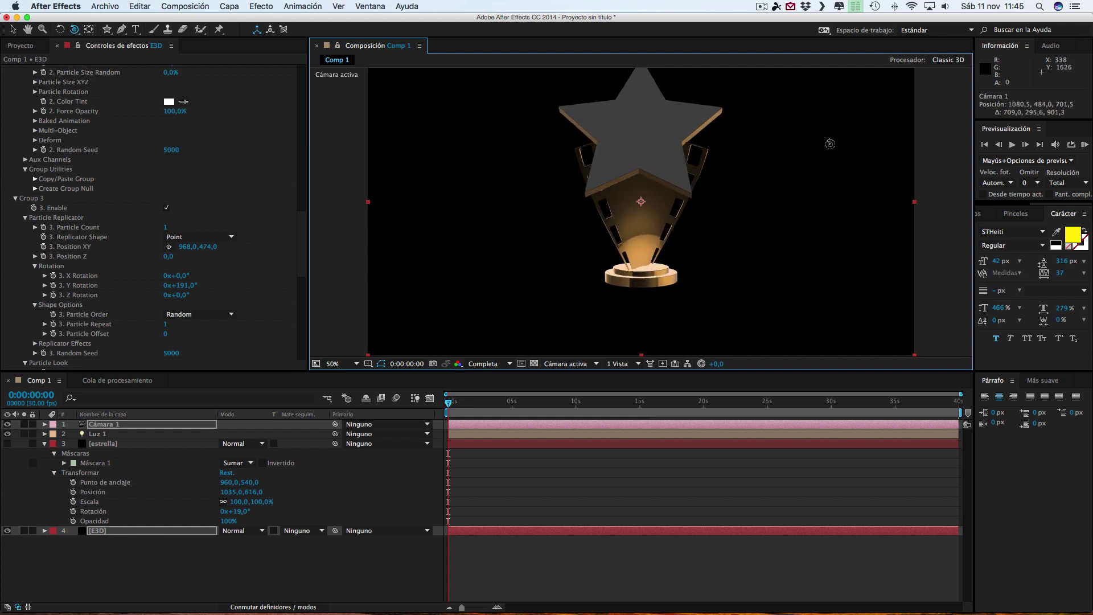
click(830, 144)
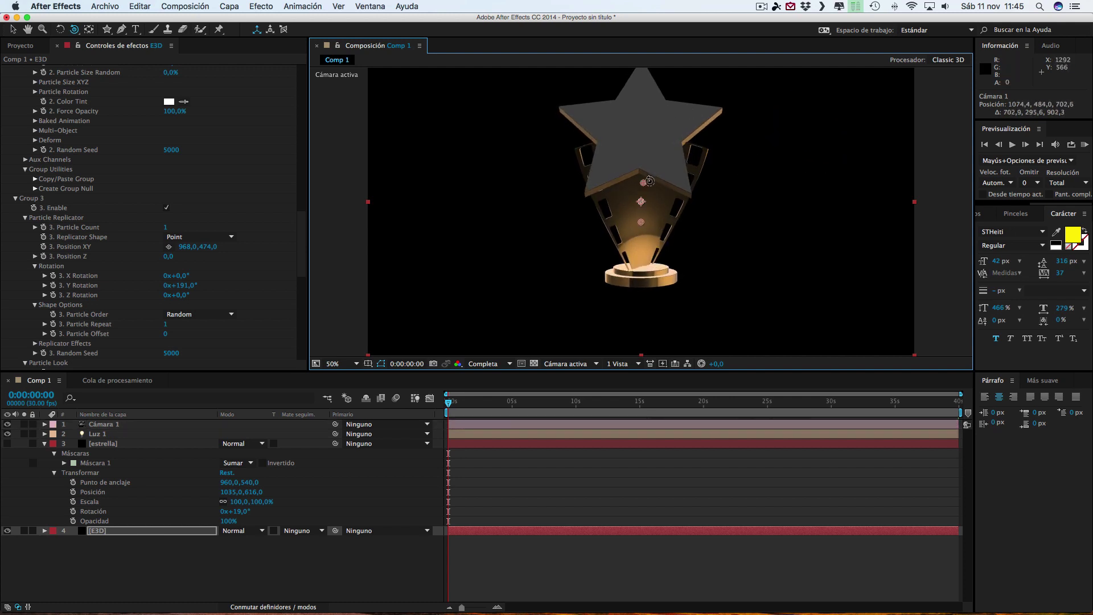
drag(768, 231, 816, 220)
click(604, 210)
scroll(80, 171, up, 10)
Step: Scale the film-strip group folder to 139.8% on Y in Scene Setup
scroll(78, 132, up, 5)
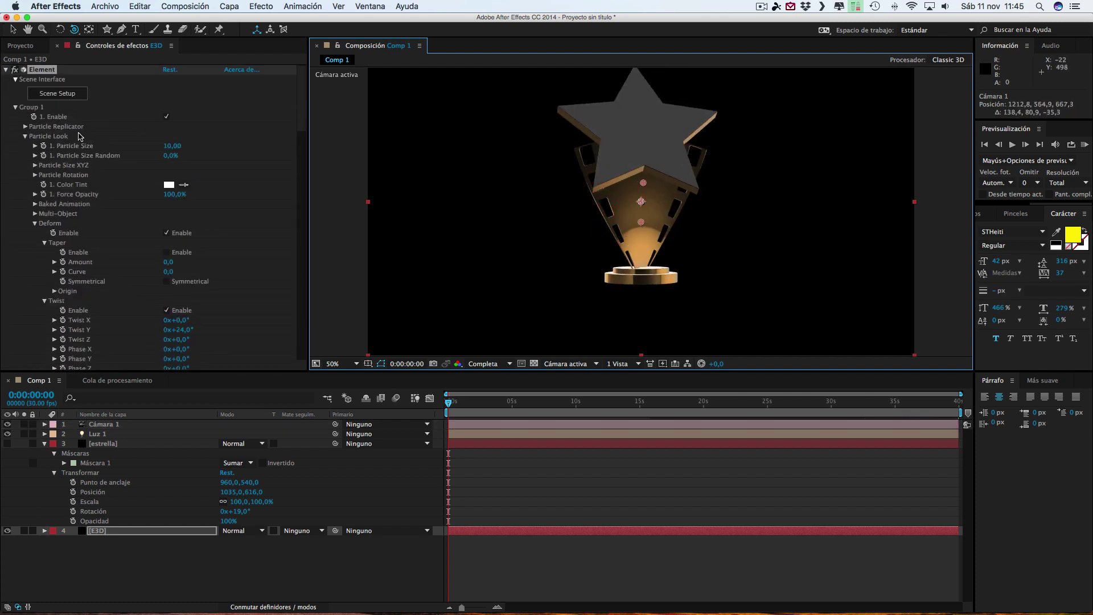
click(62, 94)
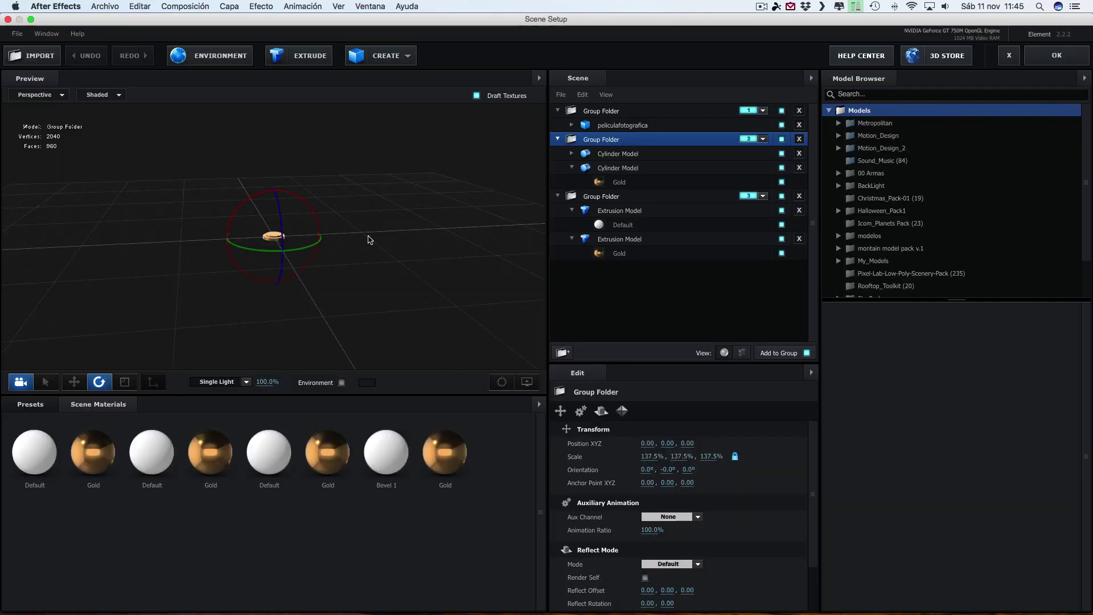
click(614, 198)
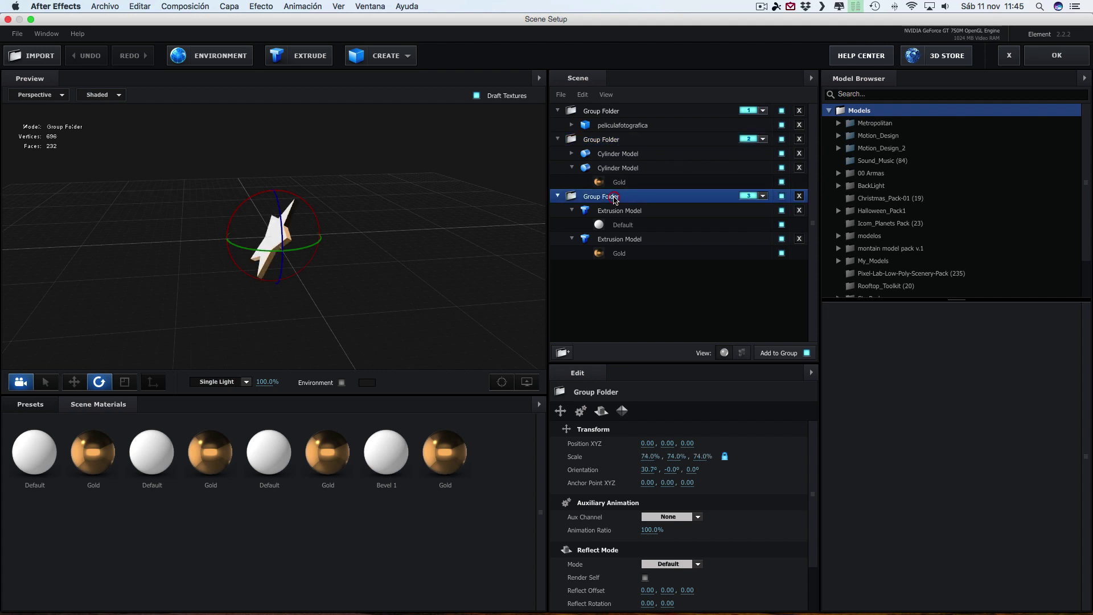
click(596, 114)
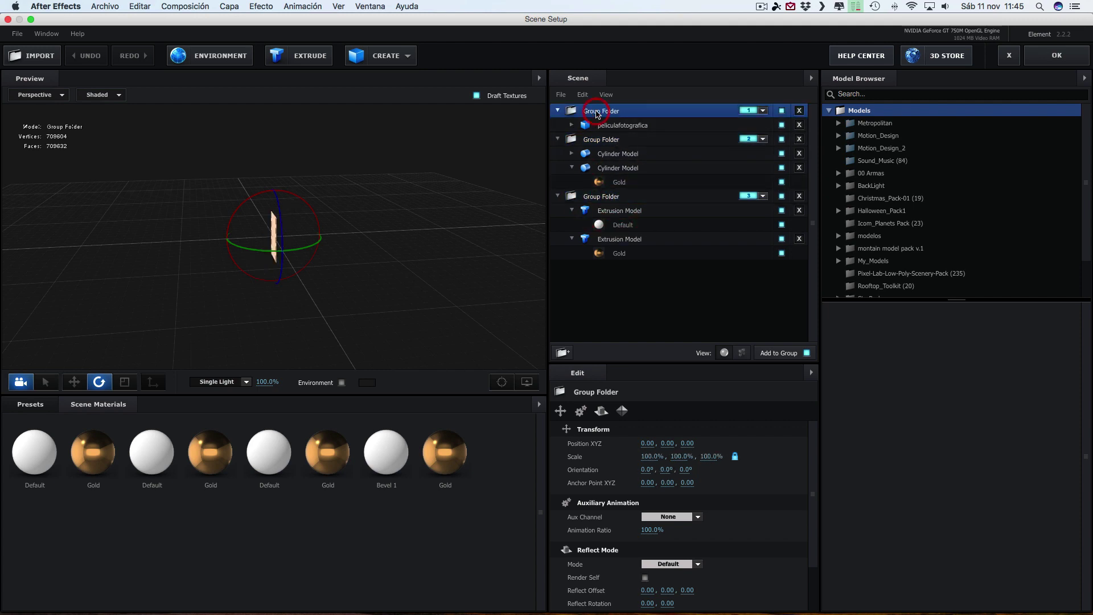
click(123, 383)
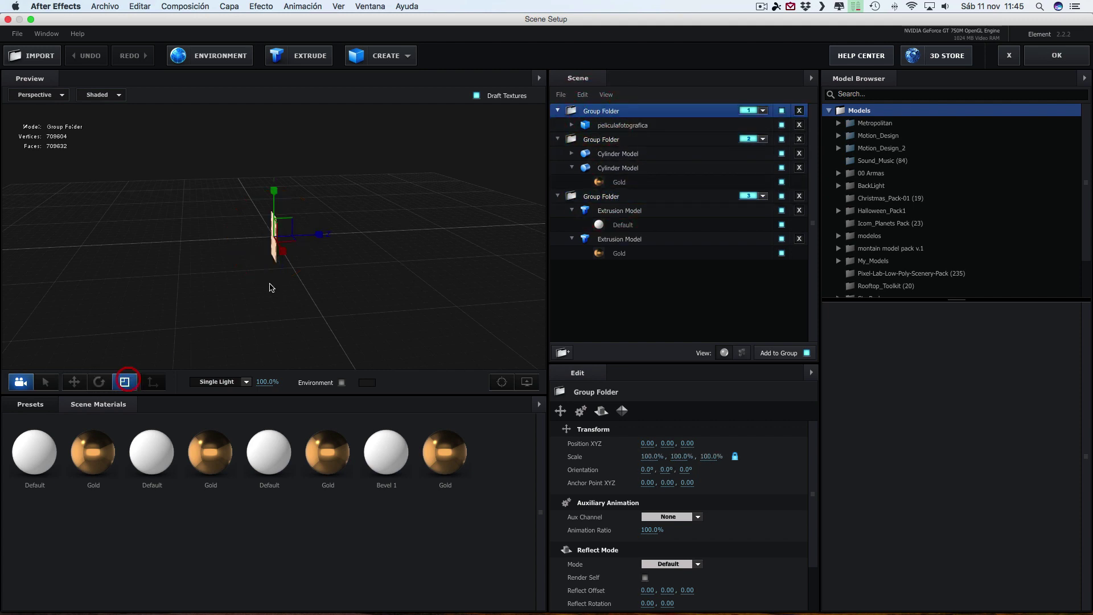
click(275, 189)
click(1057, 56)
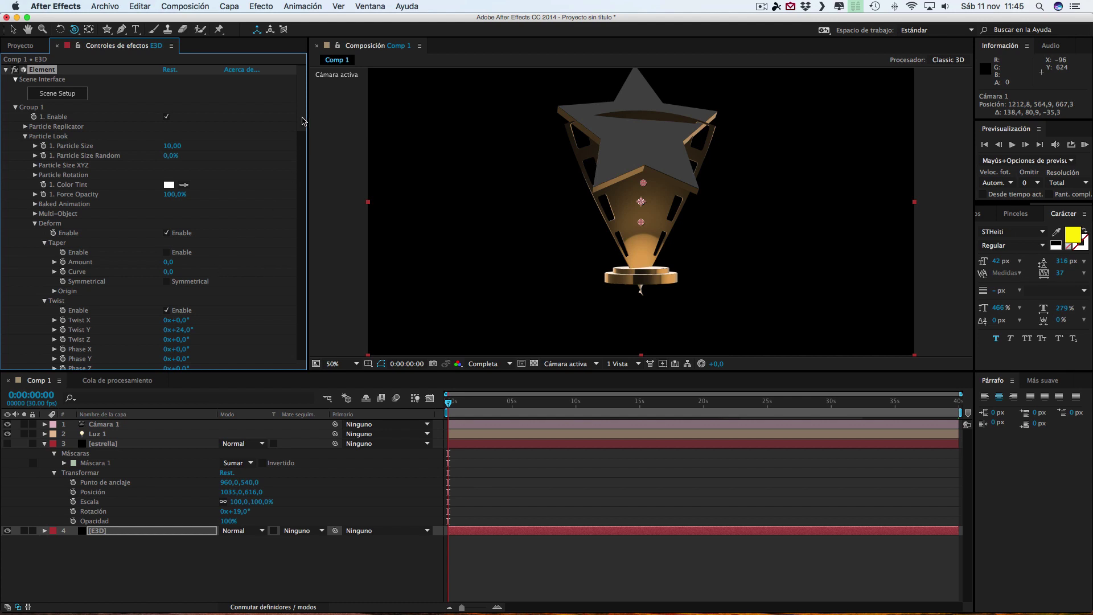
Step: Raise the star group (Group 3) to Y 458
drag(300, 97, 311, 237)
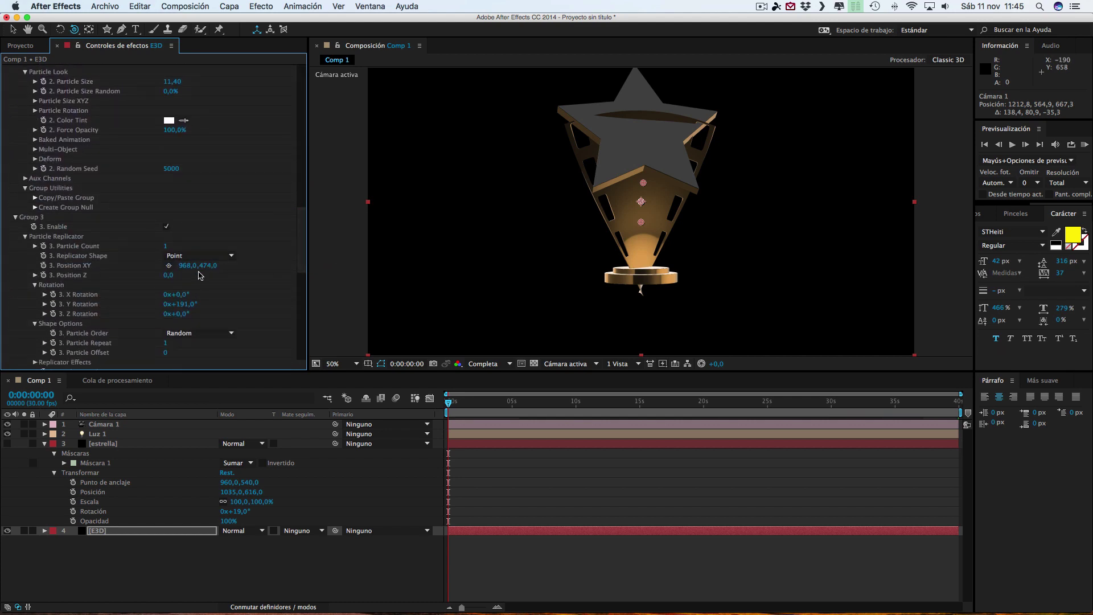
drag(206, 270, 197, 266)
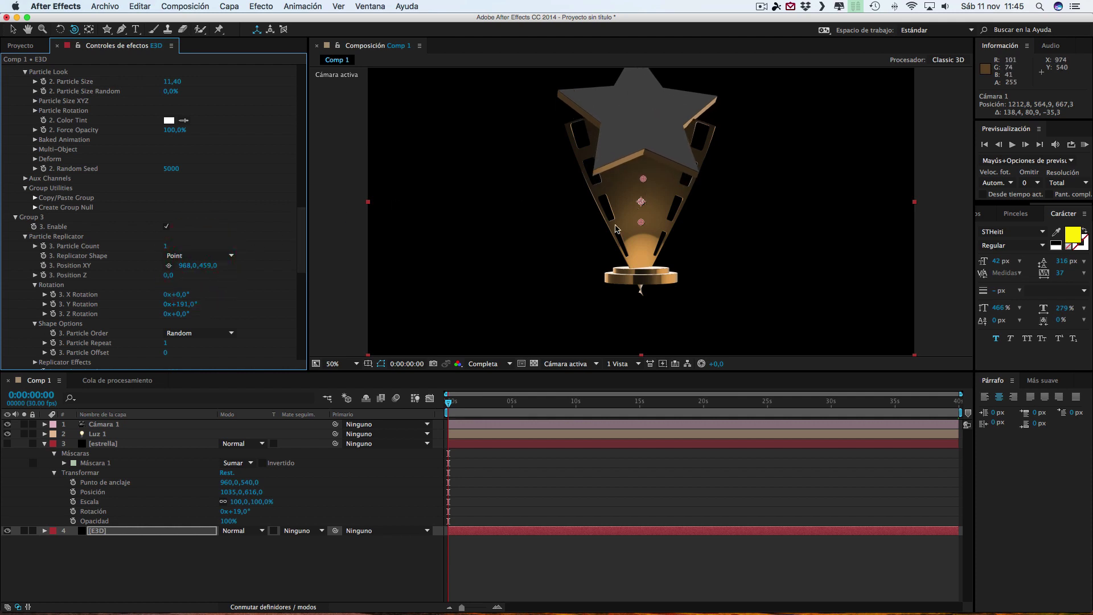
drag(303, 228, 307, 76)
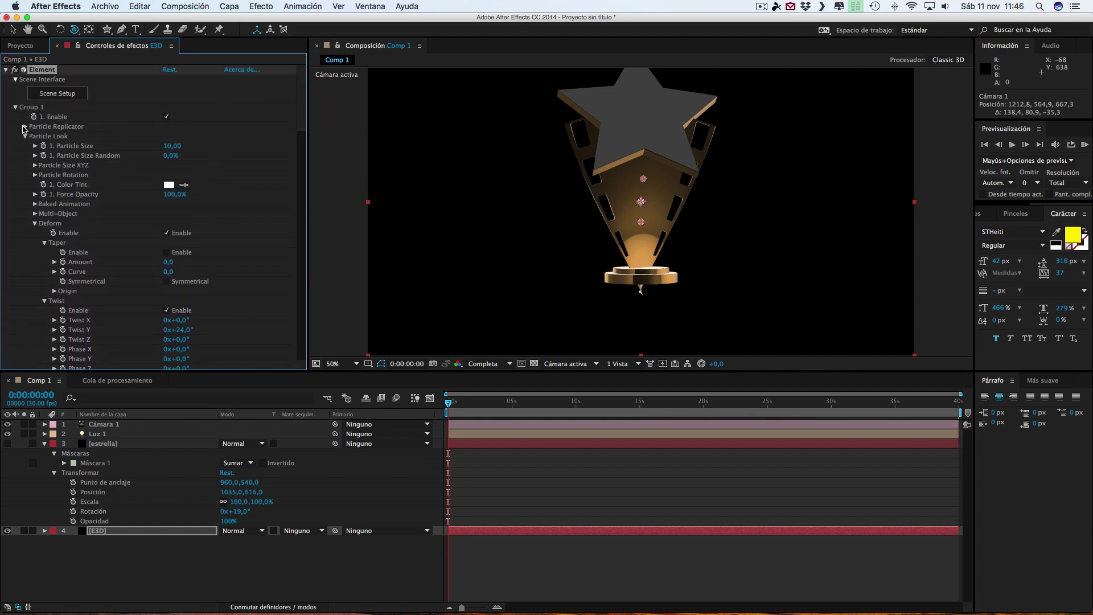
Step: Adjust the film-strip group's (Group 1) vertical position to sit under the star
click(25, 126)
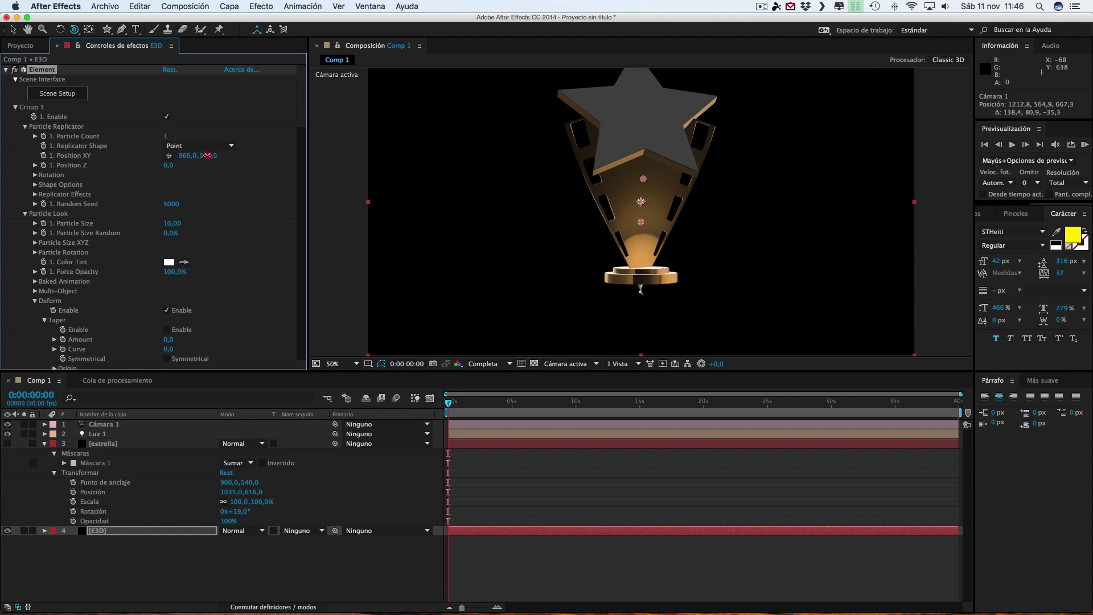
drag(208, 155, 203, 155)
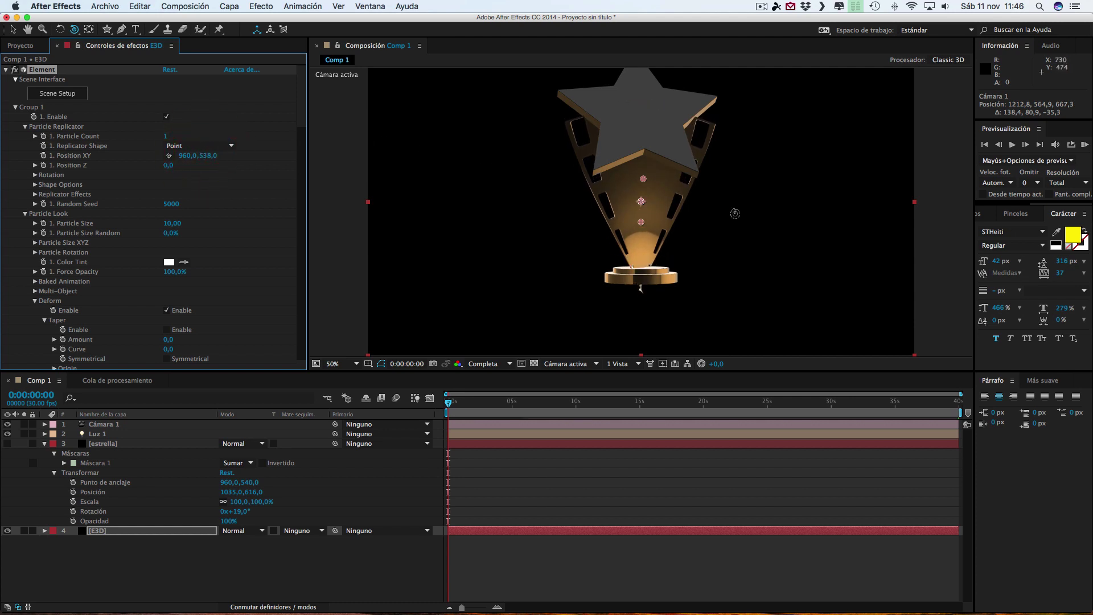
mouse_move(740, 212)
mouse_down()
mouse_move(595, 216)
mouse_move(605, 207)
mouse_up()
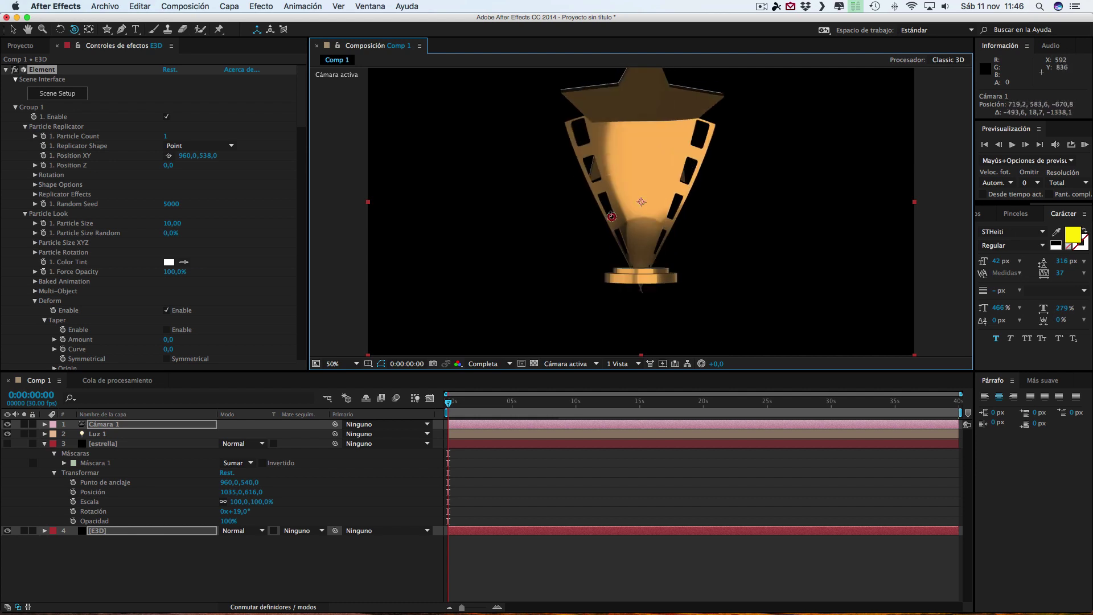
click(210, 155)
drag(209, 154, 212, 155)
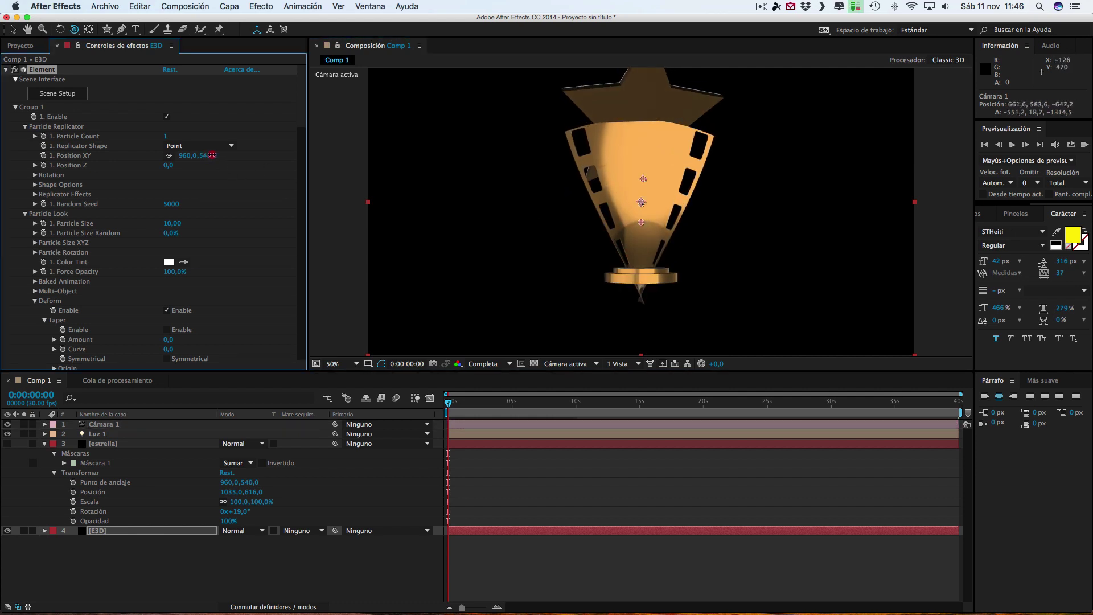
mouse_move(749, 207)
mouse_down()
mouse_move(755, 219)
mouse_move(795, 220)
mouse_move(886, 210)
mouse_up()
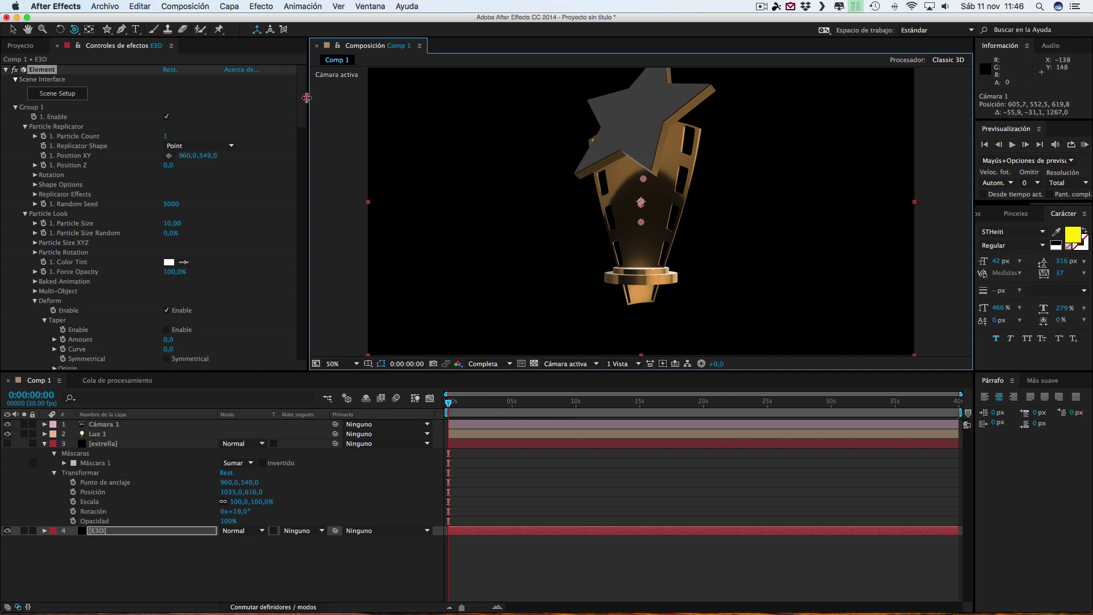
Step: Move the base group (Group 2) down to Y 648 and check the stacked trophy
drag(303, 103, 324, 205)
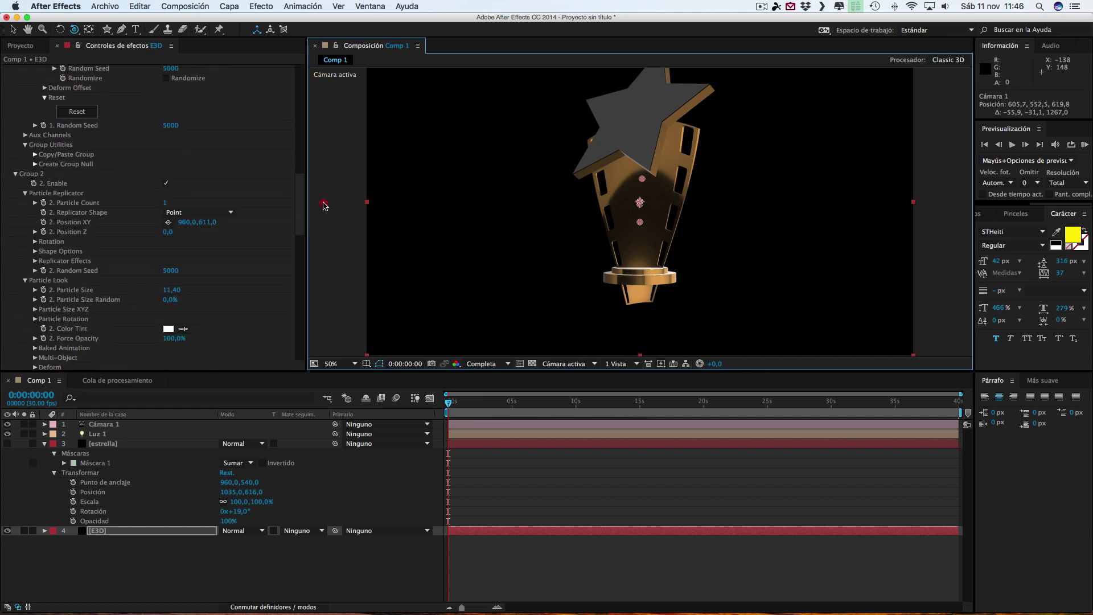
drag(203, 224, 218, 222)
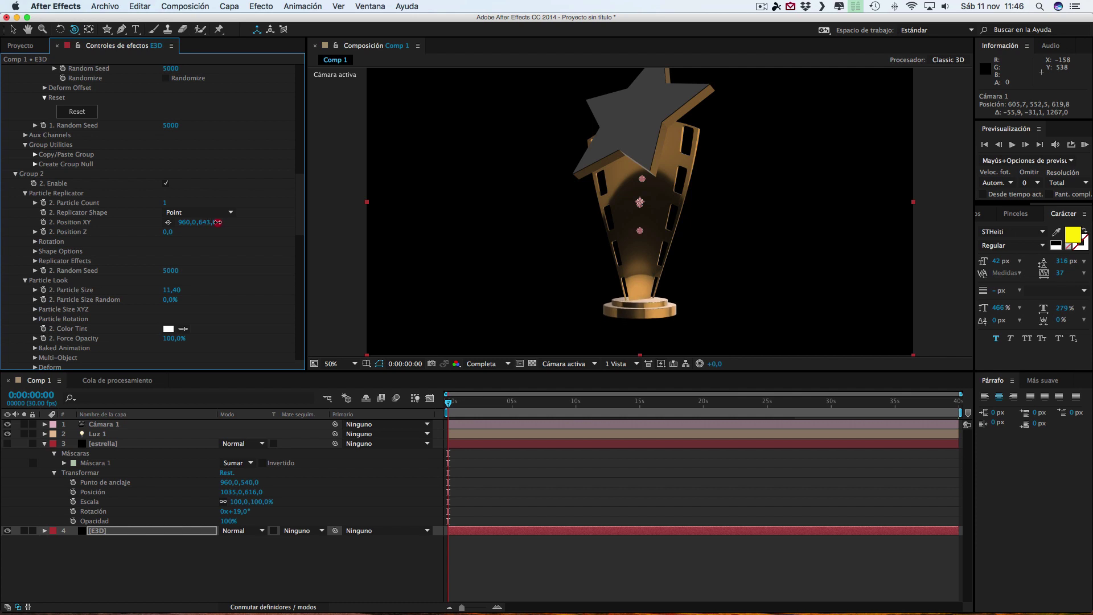
mouse_move(708, 162)
mouse_down()
mouse_move(662, 200)
mouse_move(830, 179)
mouse_move(532, 200)
mouse_move(822, 178)
mouse_move(731, 187)
mouse_up()
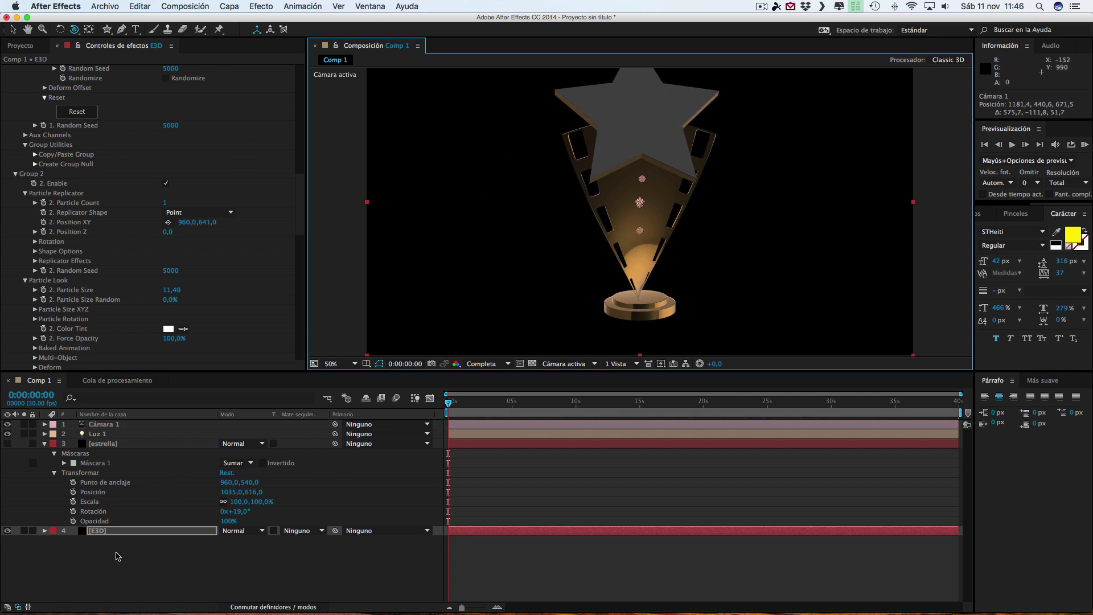
click(102, 444)
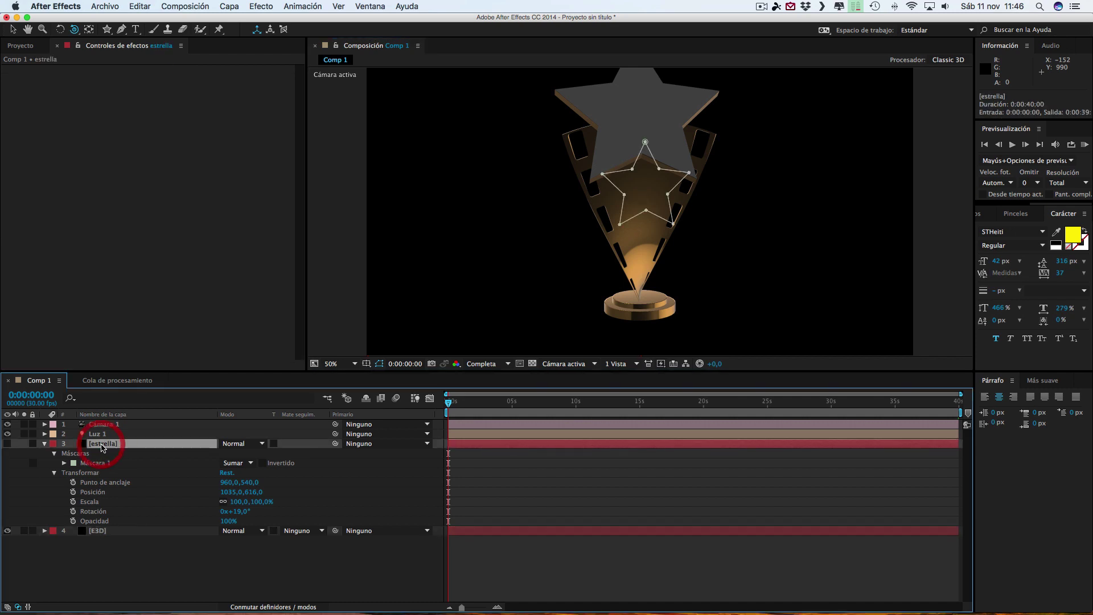
click(108, 530)
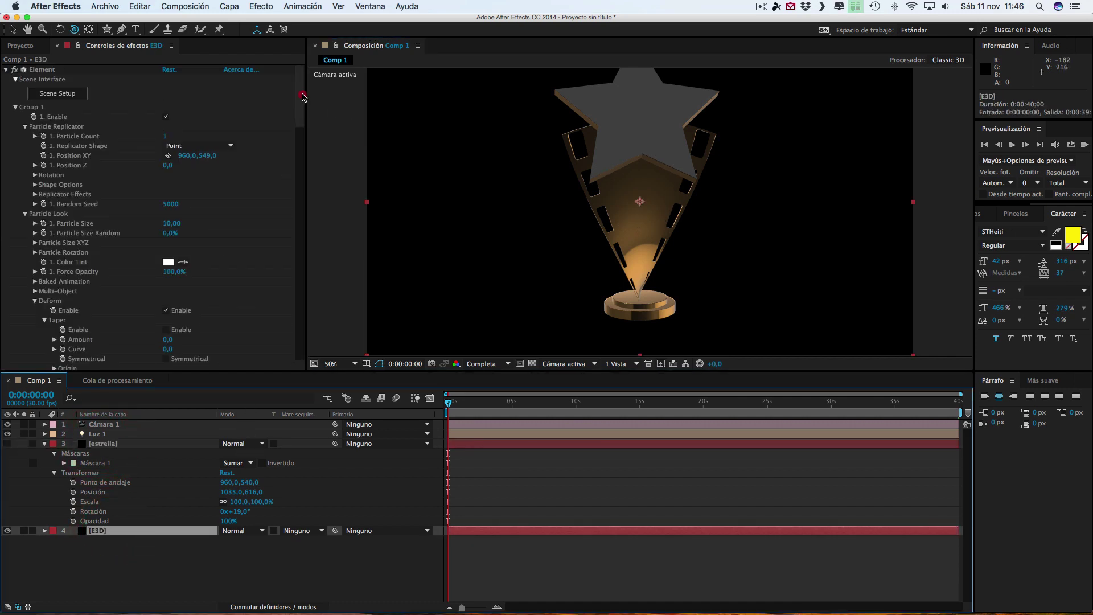
Step: Open the Import File dialog on the EstrellaPelicula folder in Proyectos After effects propios
click(102, 8)
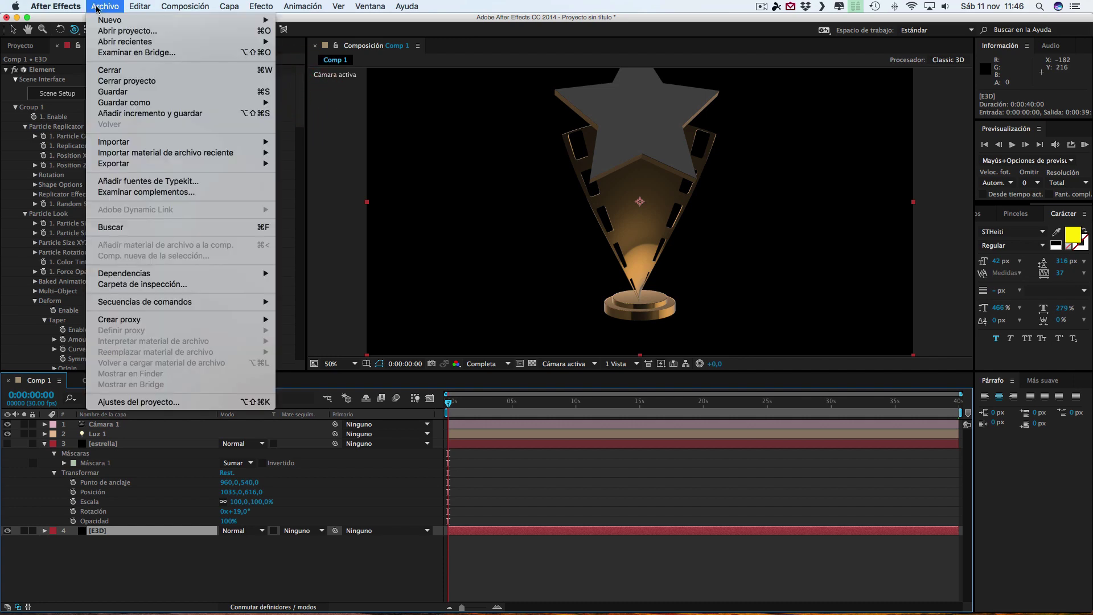
mouse_move(124, 143)
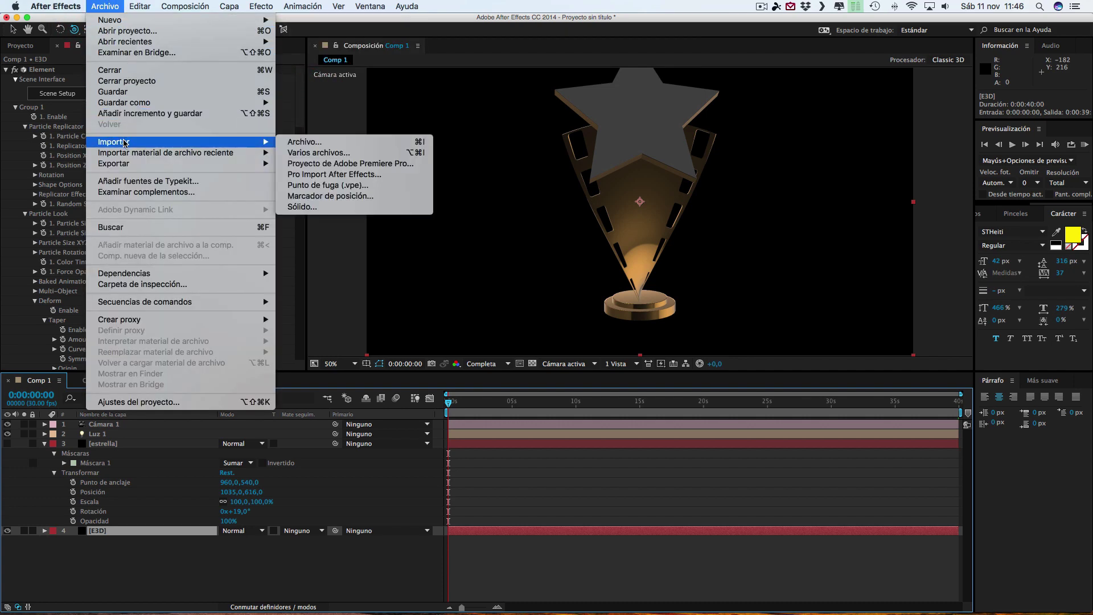
click(303, 141)
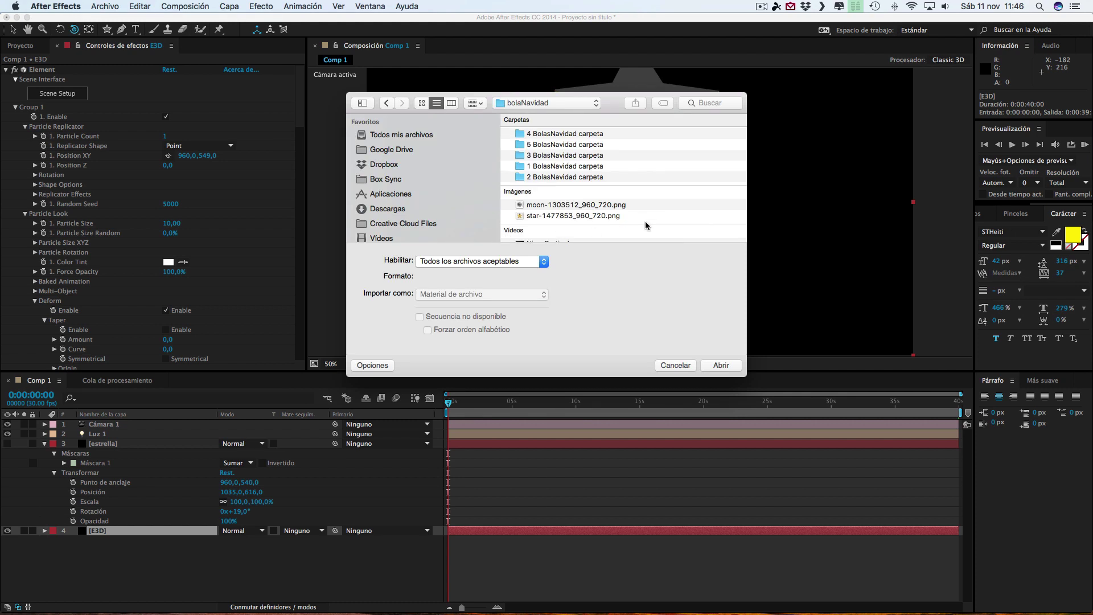
drag(746, 376, 915, 576)
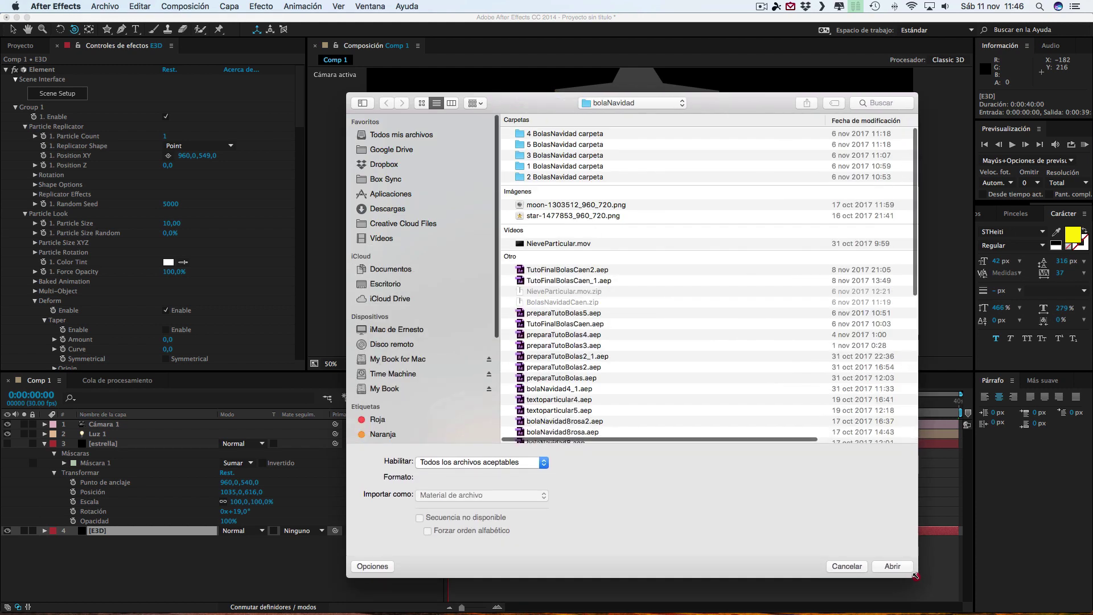
click(682, 103)
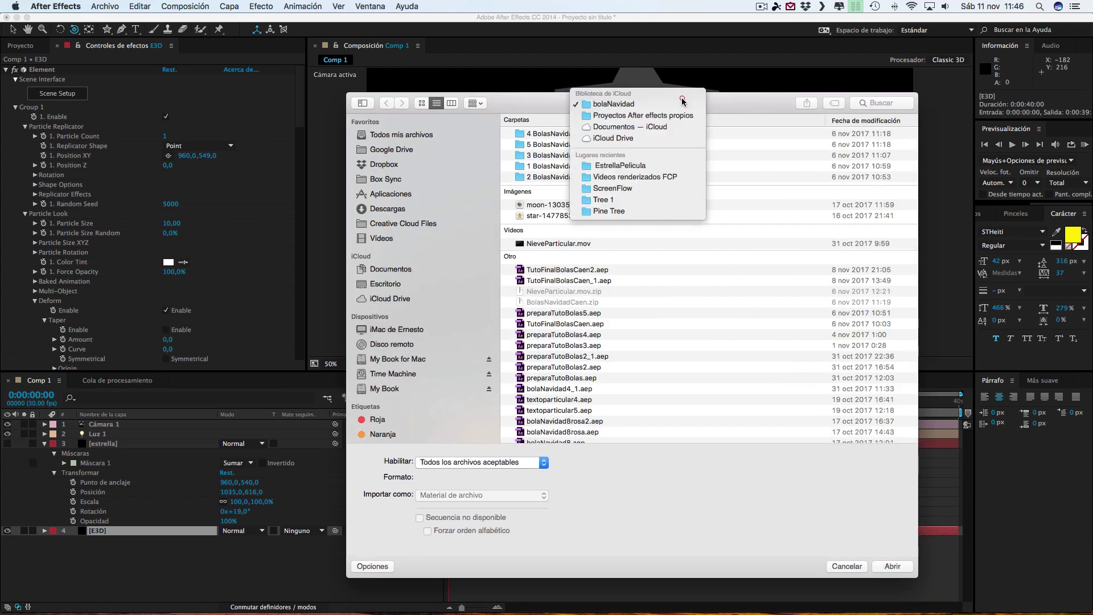
click(632, 115)
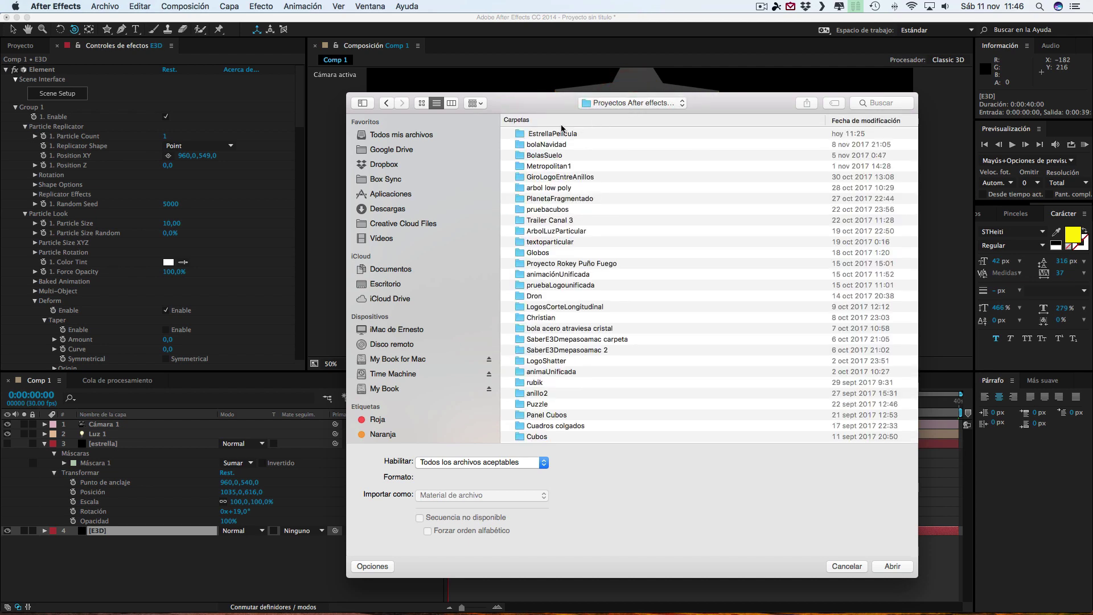
double_click(542, 135)
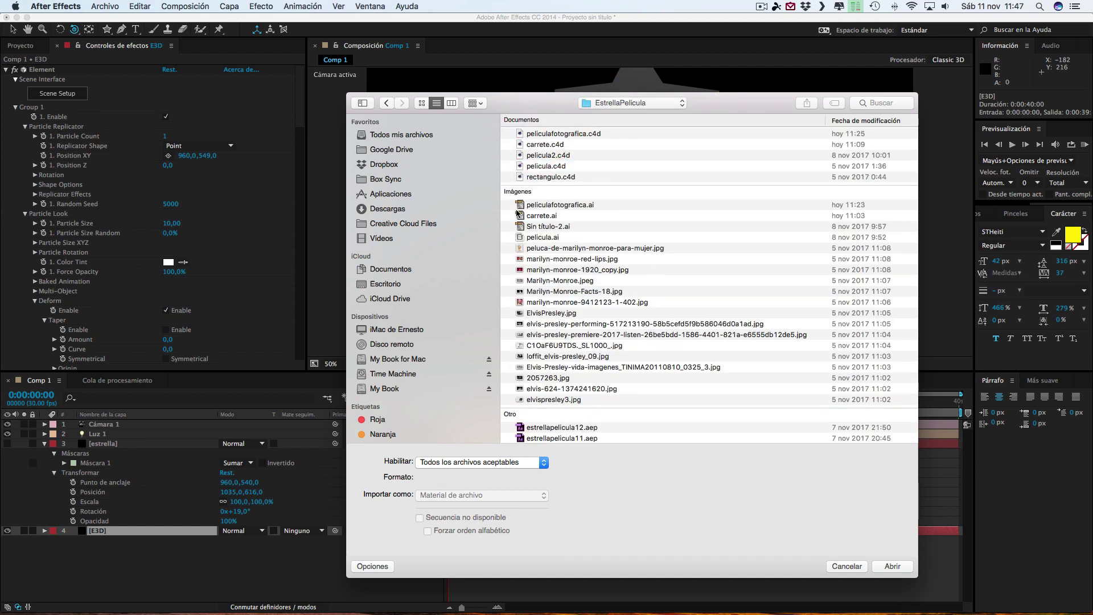
Step: Preview the Marilyn photos with Quick Look and select the wig and red-lips images
click(546, 259)
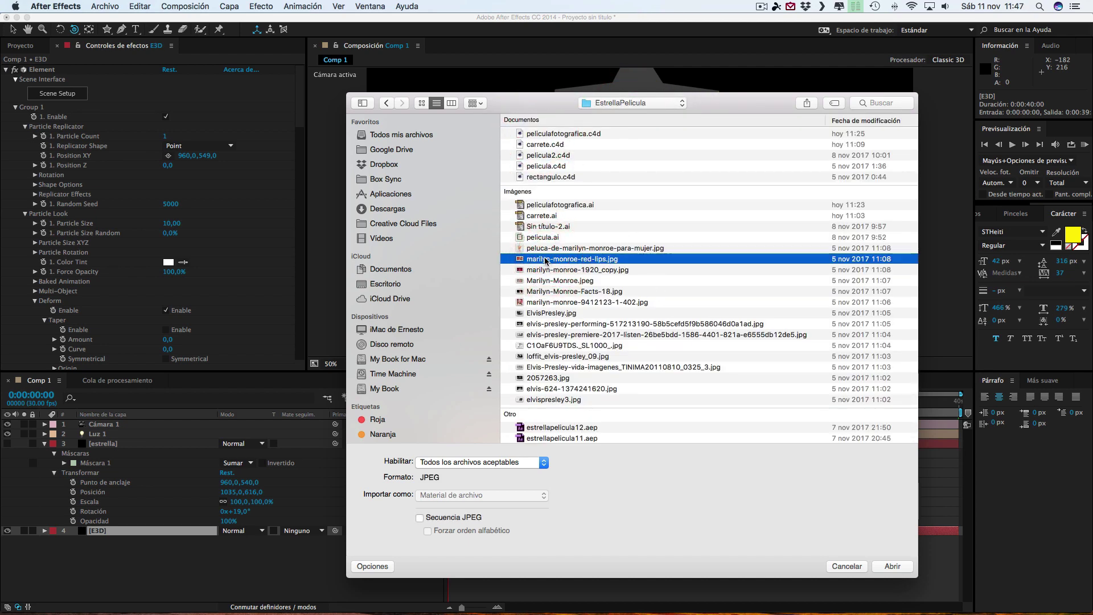
key(space)
key(space)
click(554, 303)
key(space)
key(space)
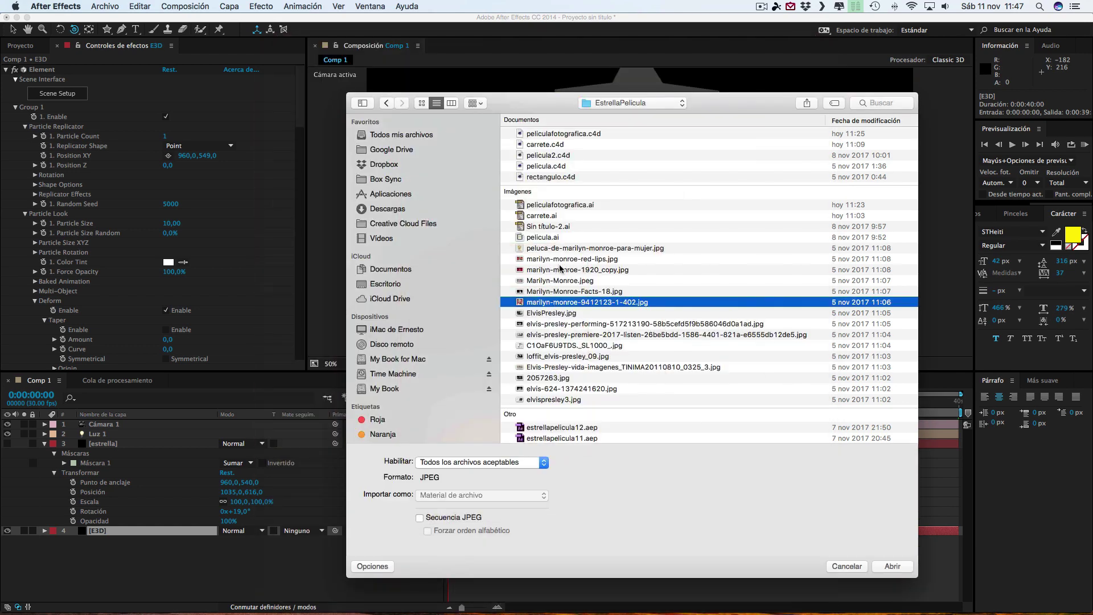
click(560, 248)
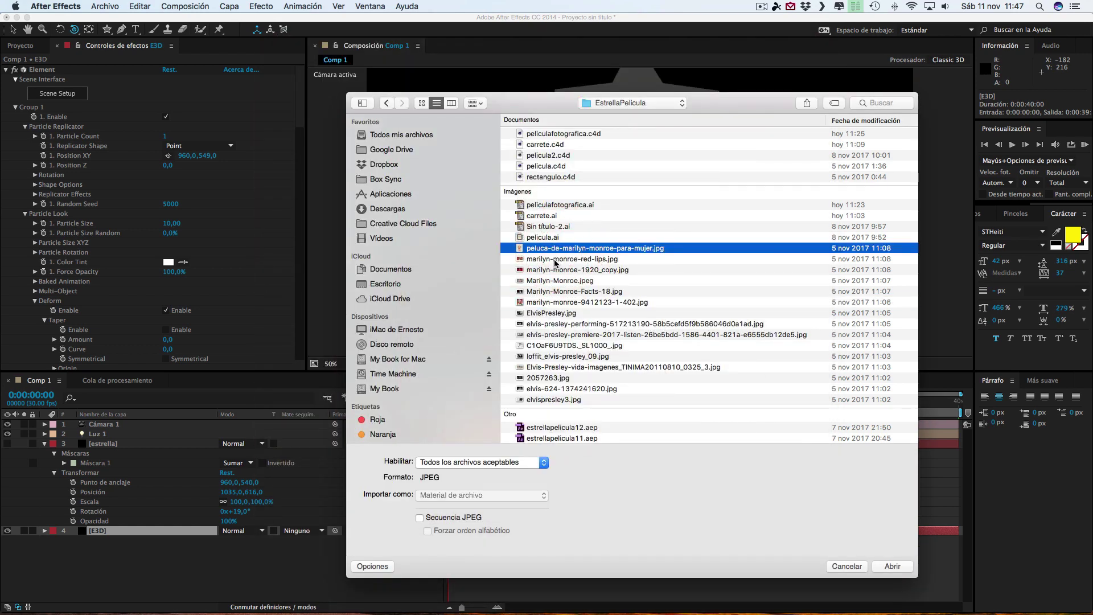
right_click(552, 262)
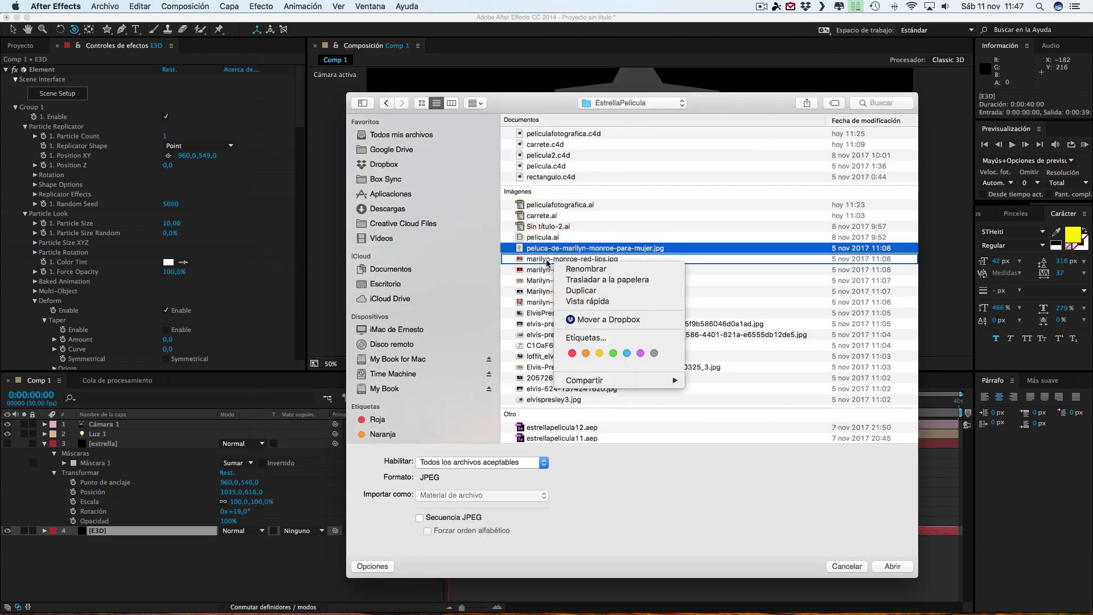
click(540, 259)
shift+click(540, 259)
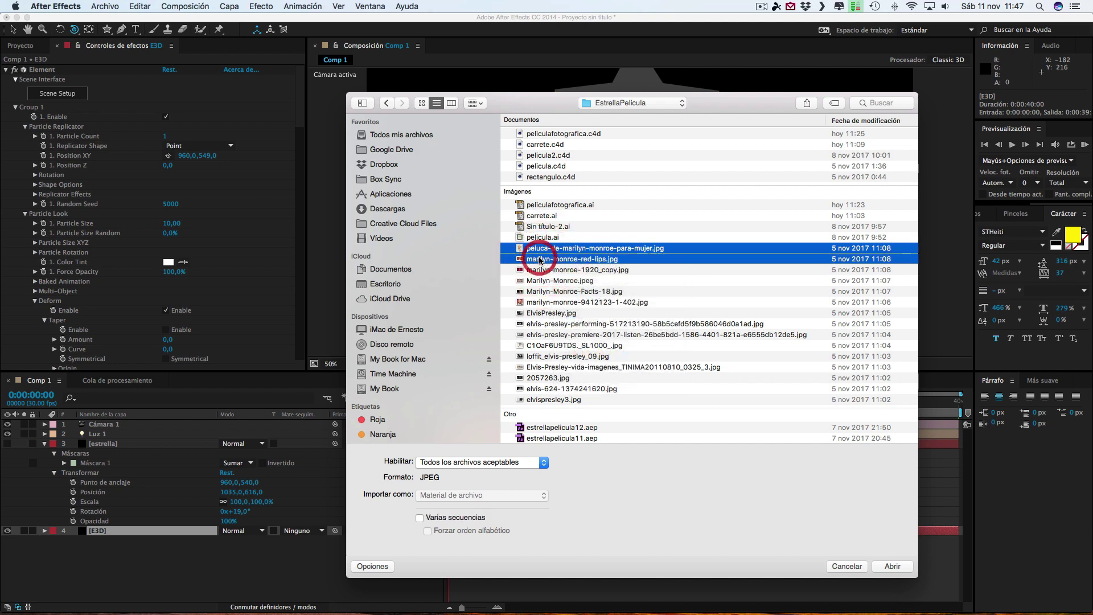
Step: Preview elvis-624-1374241620.jpg and elvispresley3.jpg, settling on elvispresley3.jpg
click(547, 391)
key(space)
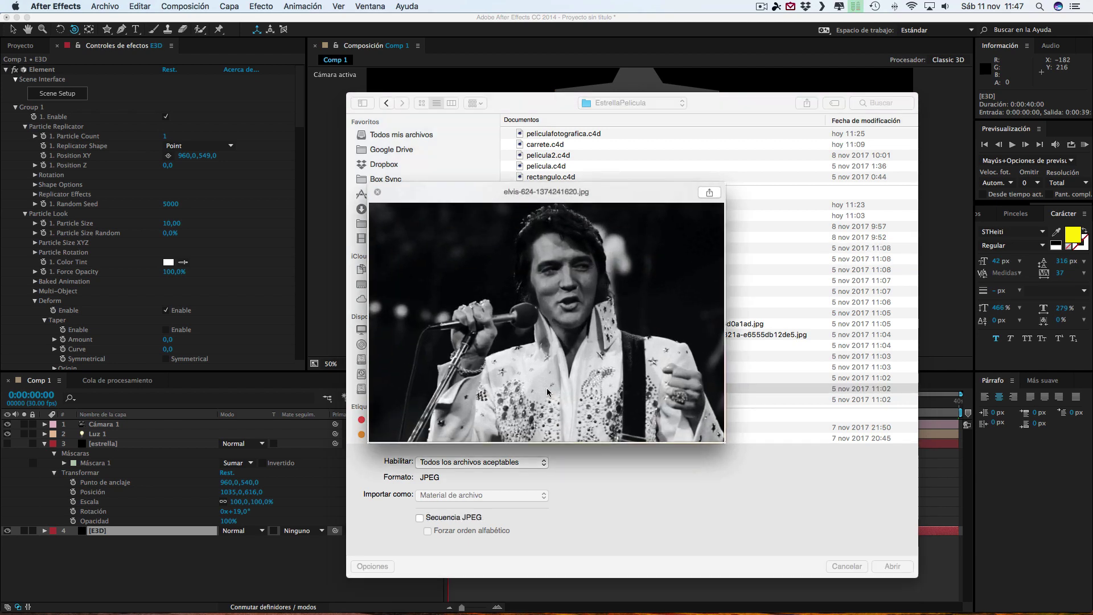
key(space)
click(550, 399)
key(space)
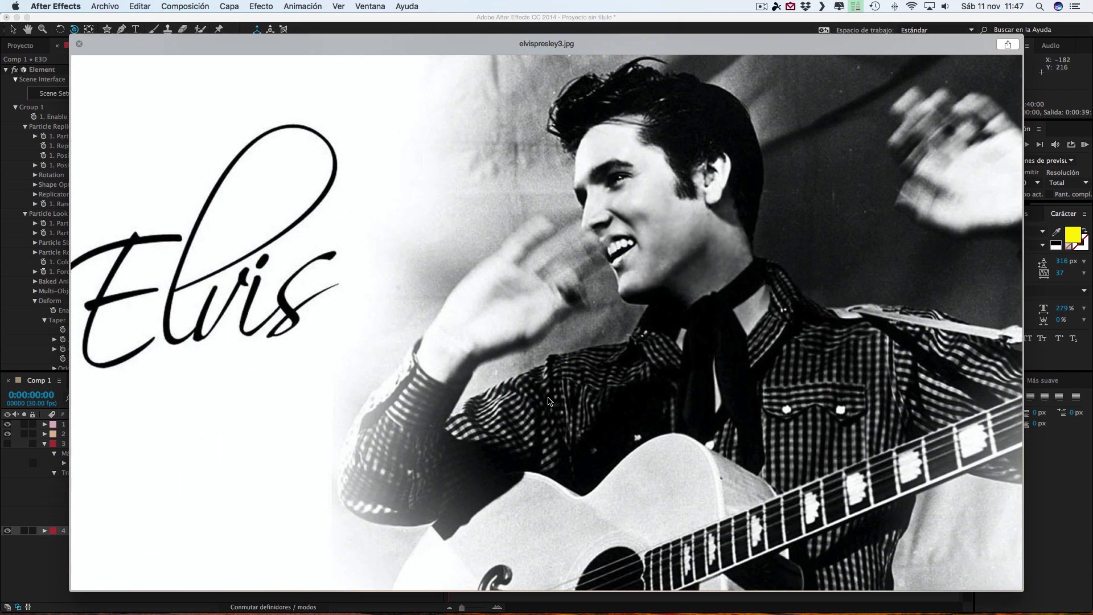
key(space)
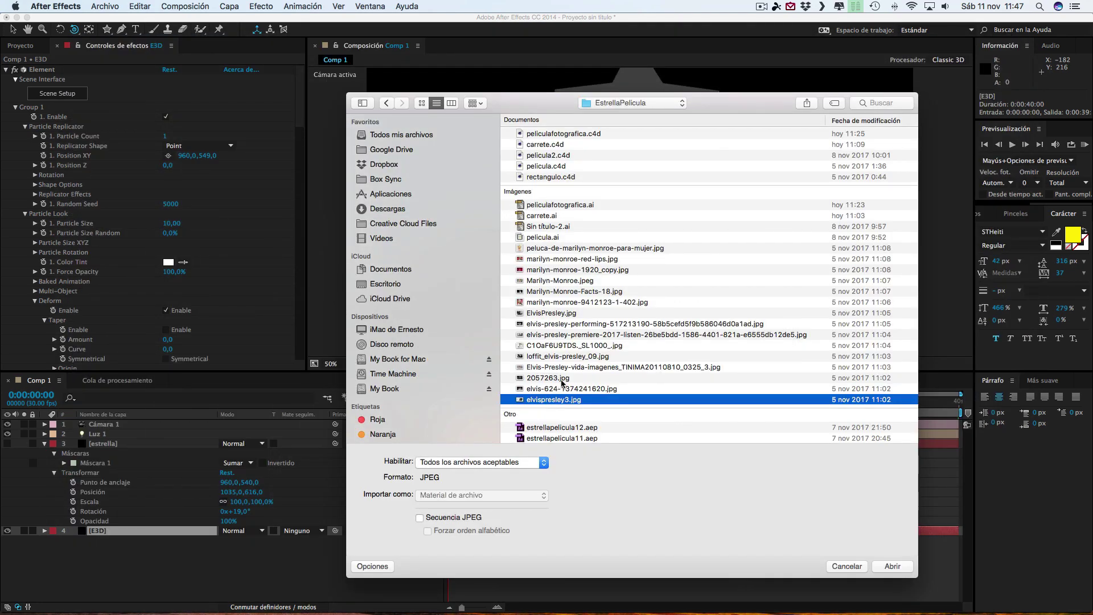
Step: Select the wig, red-lips and elvispresley3 photos together and import them
right_click(555, 251)
click(541, 251)
super+click(541, 251)
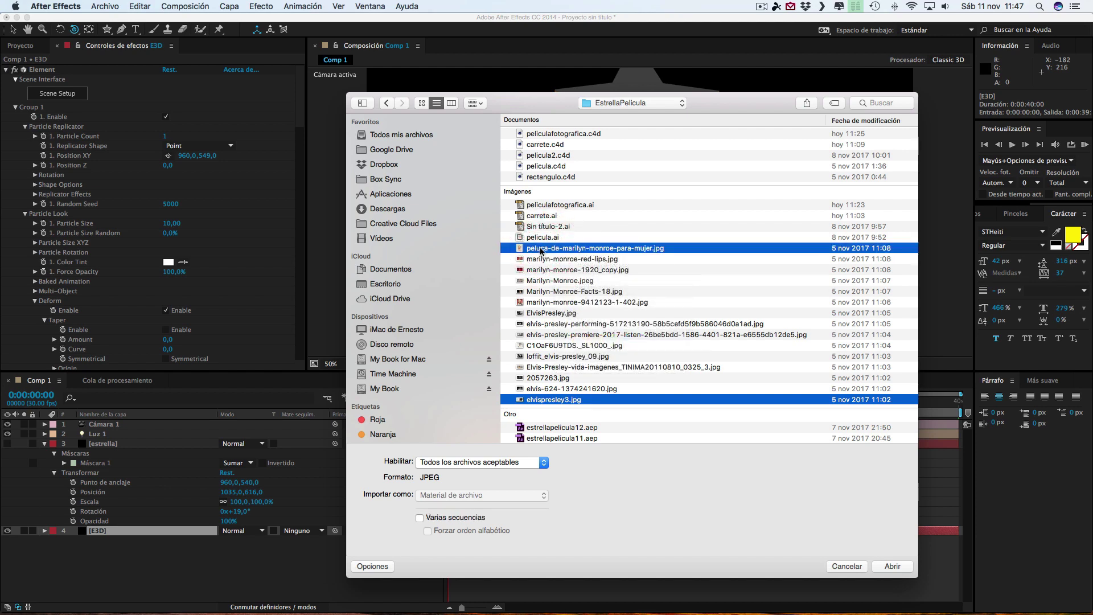
super+click(543, 259)
click(889, 565)
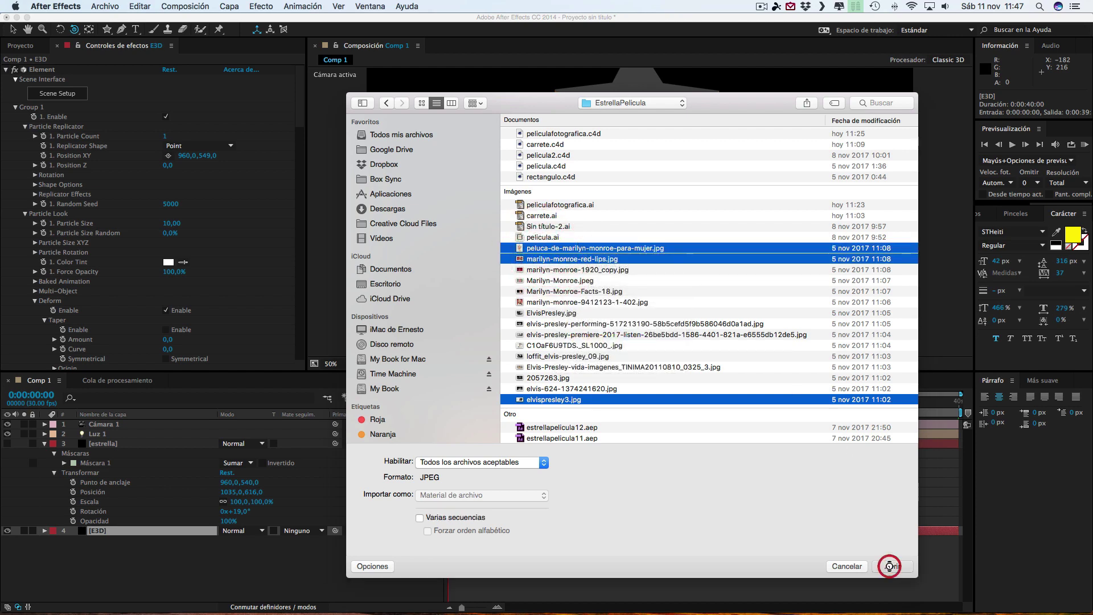
Step: Add the three images to the composition as hidden layers
drag(99, 180, 187, 572)
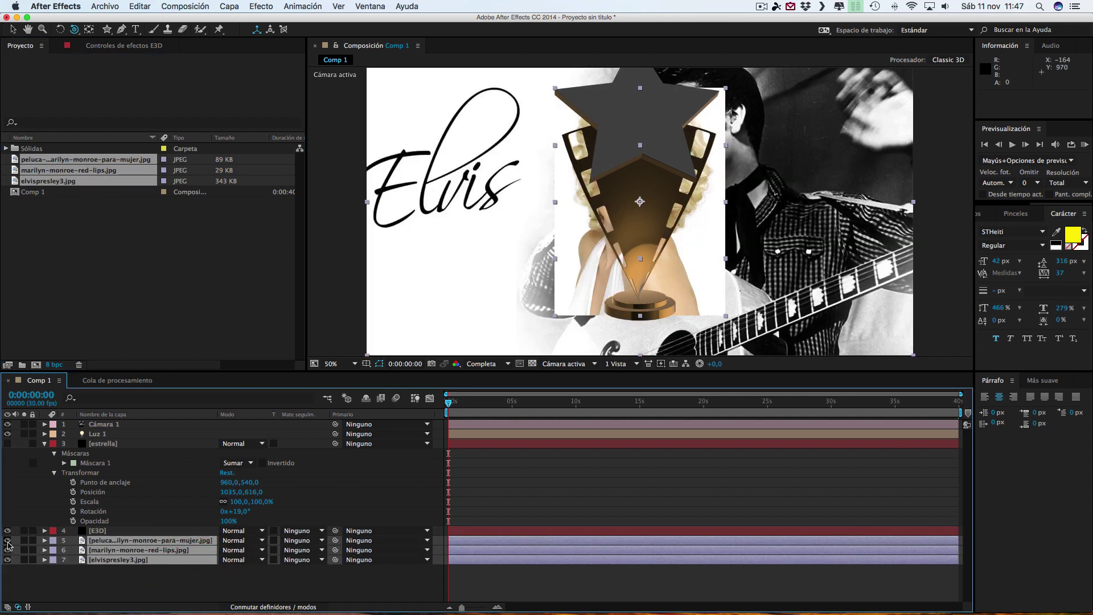
drag(8, 542, 8, 560)
click(85, 590)
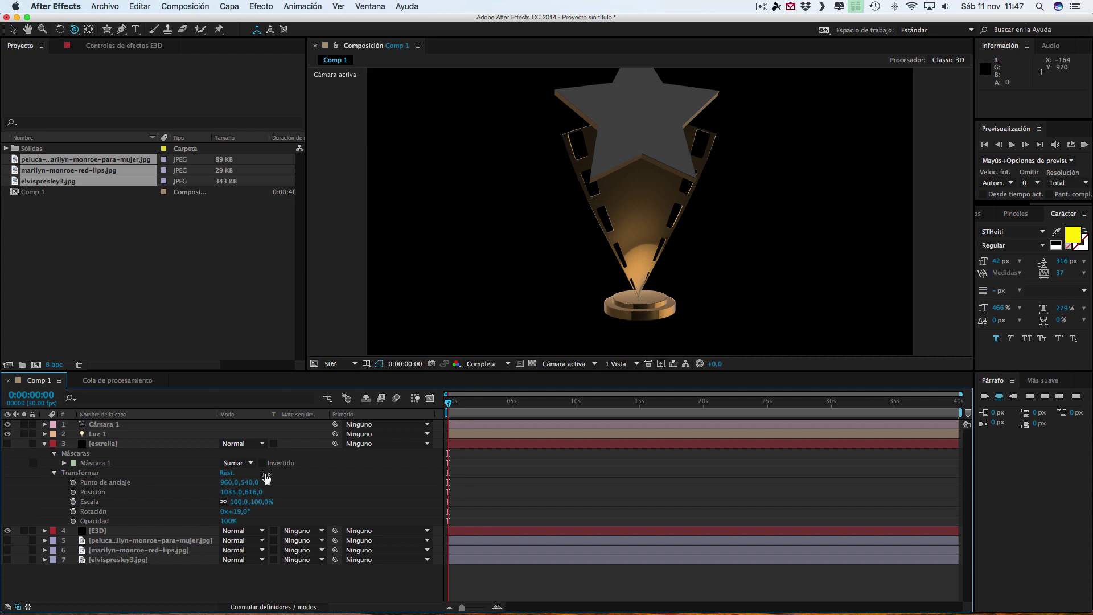
Step: Set E3D Custom Texture Maps 1–3 to the wig Marilyn, red-lips Marilyn and elvispresley3 images
click(101, 533)
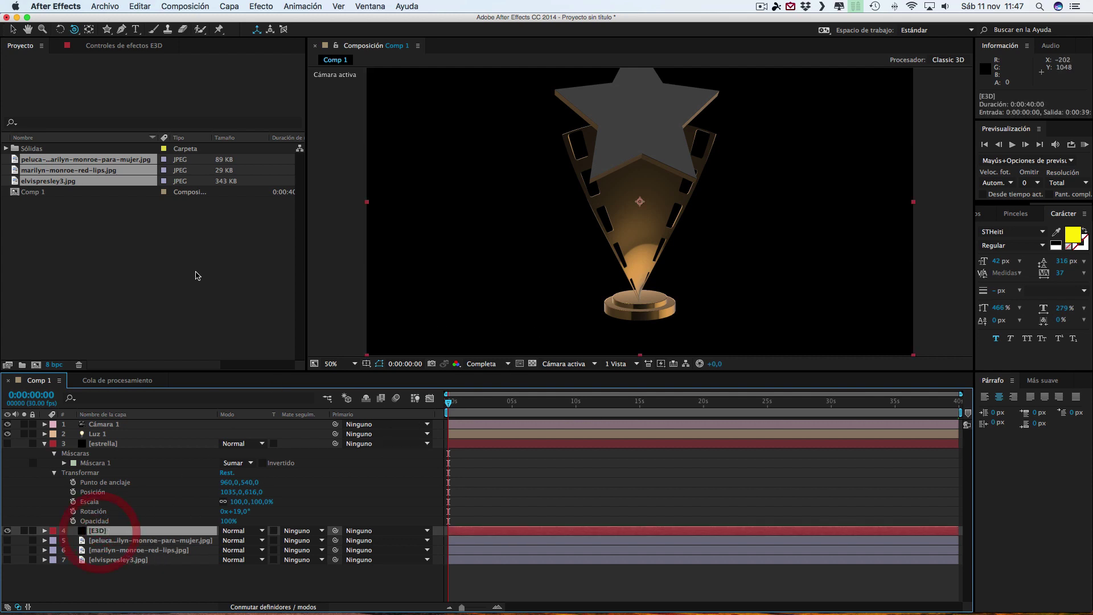
click(153, 51)
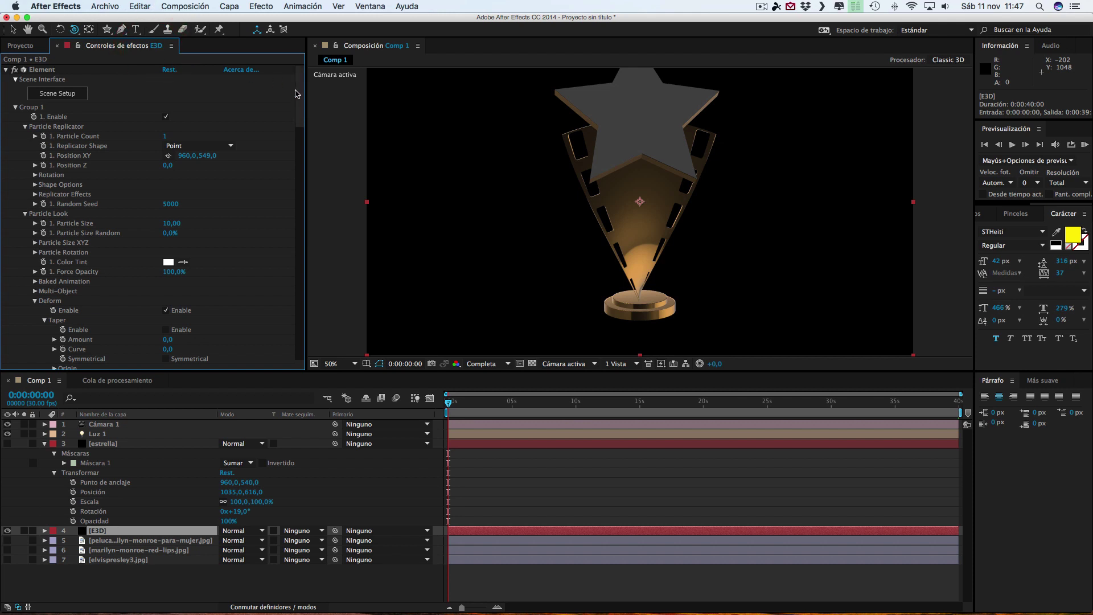
drag(295, 94, 319, 333)
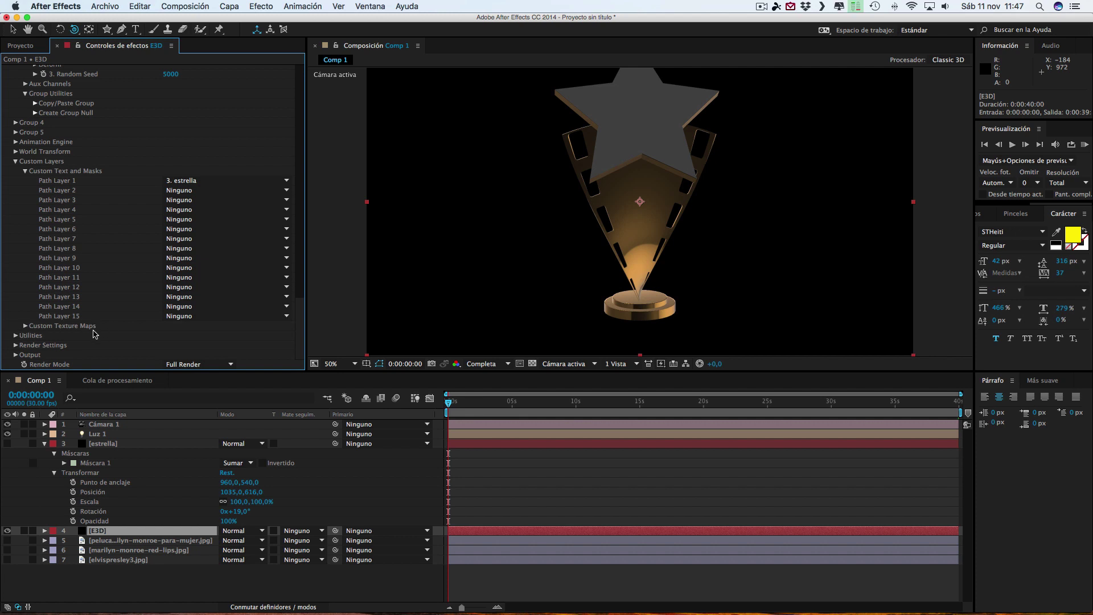
click(25, 326)
click(168, 171)
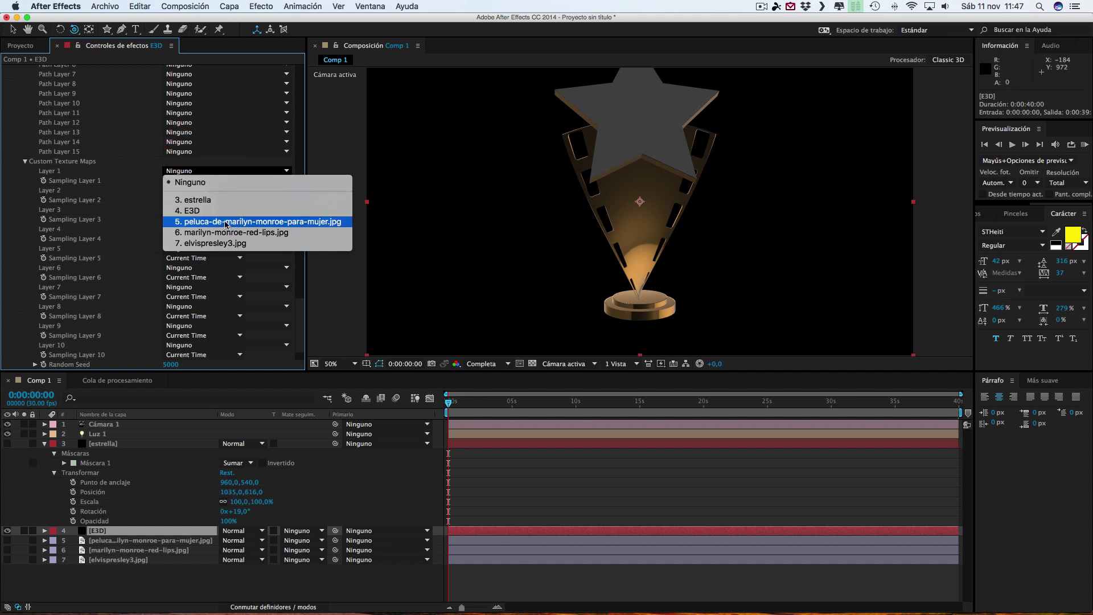
click(226, 221)
click(194, 190)
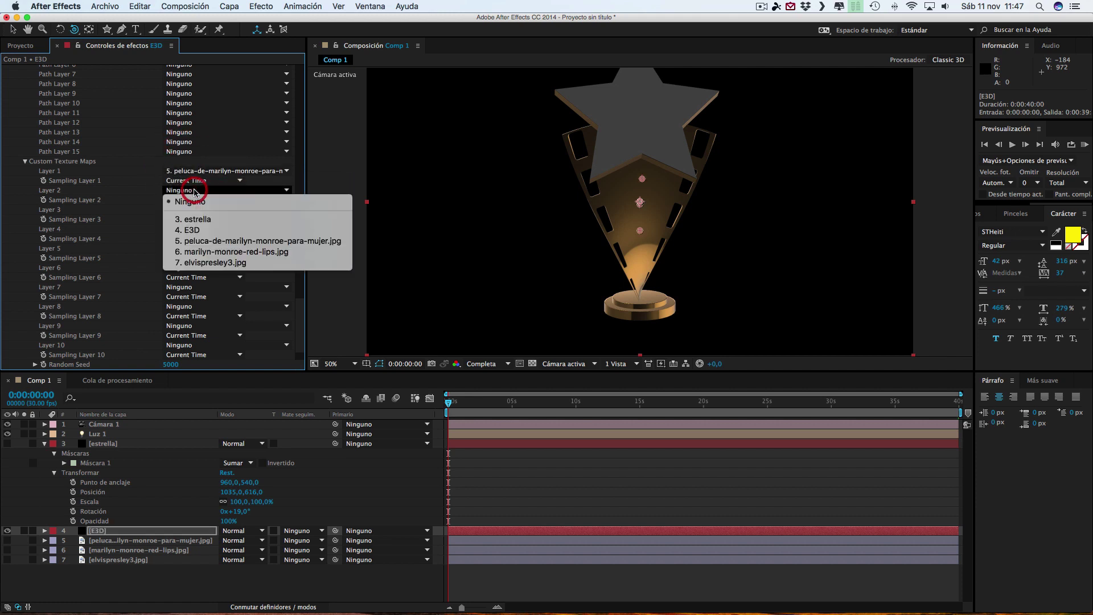
click(211, 252)
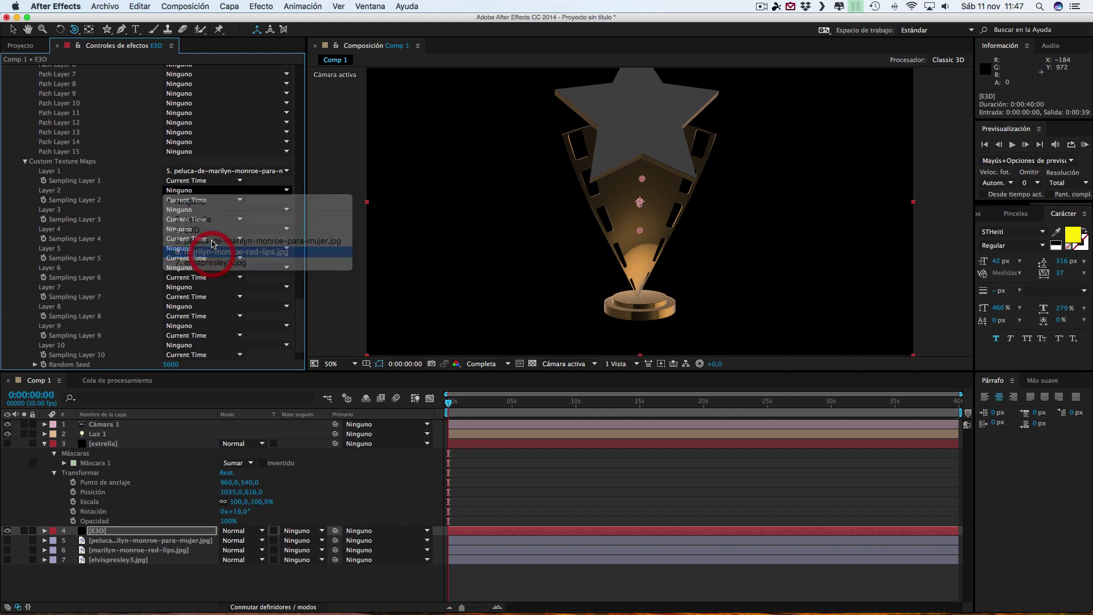
click(193, 209)
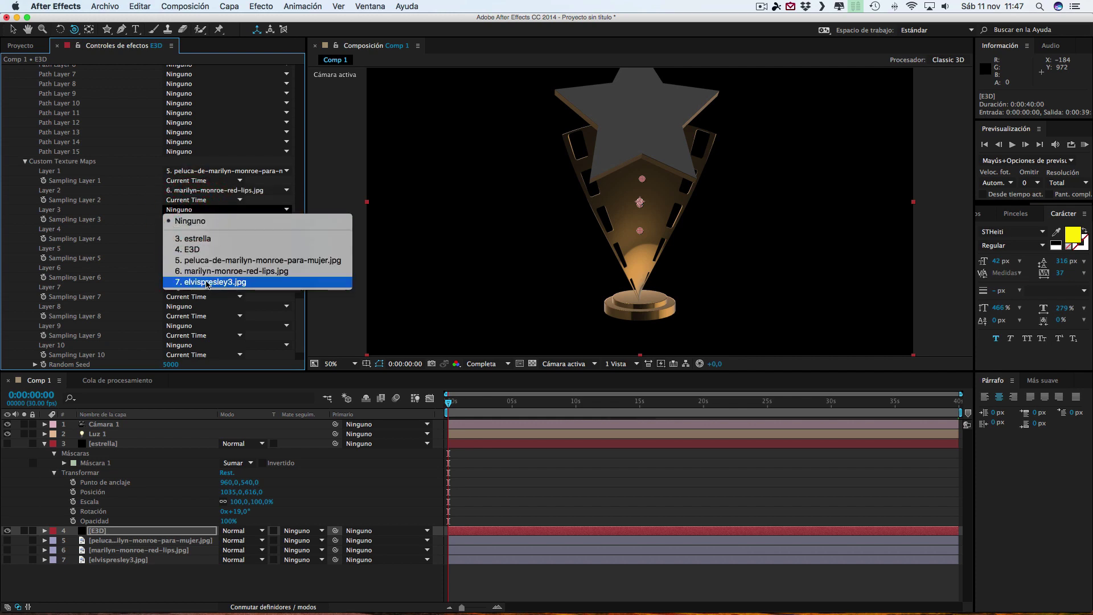
click(217, 282)
drag(301, 325, 281, 27)
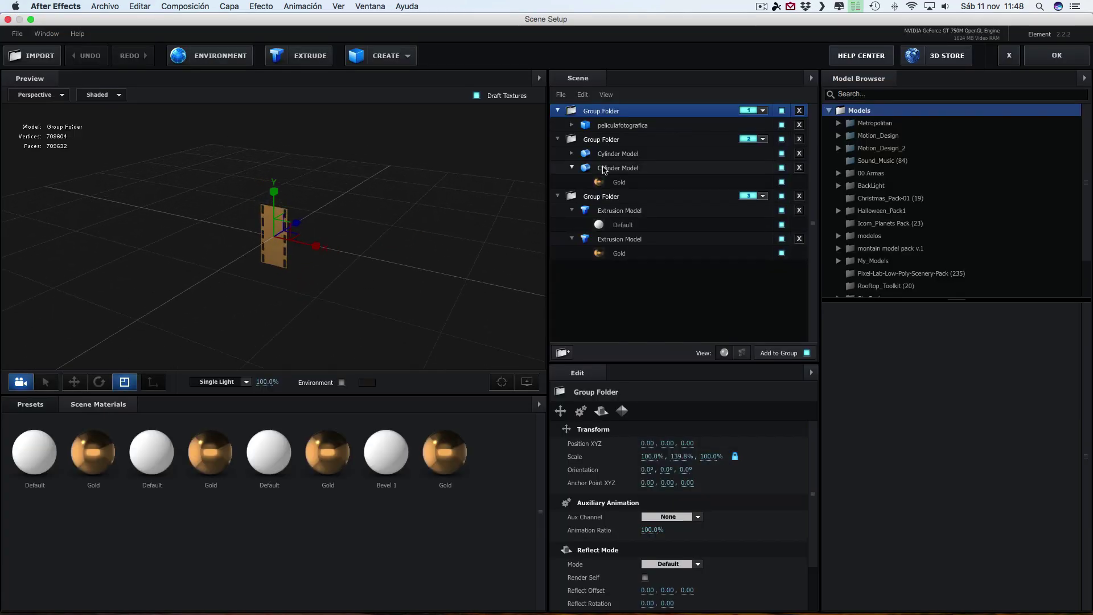
Step: Assign the red-lips Marilyn image as the Diffuse texture of the star's Default material
click(618, 223)
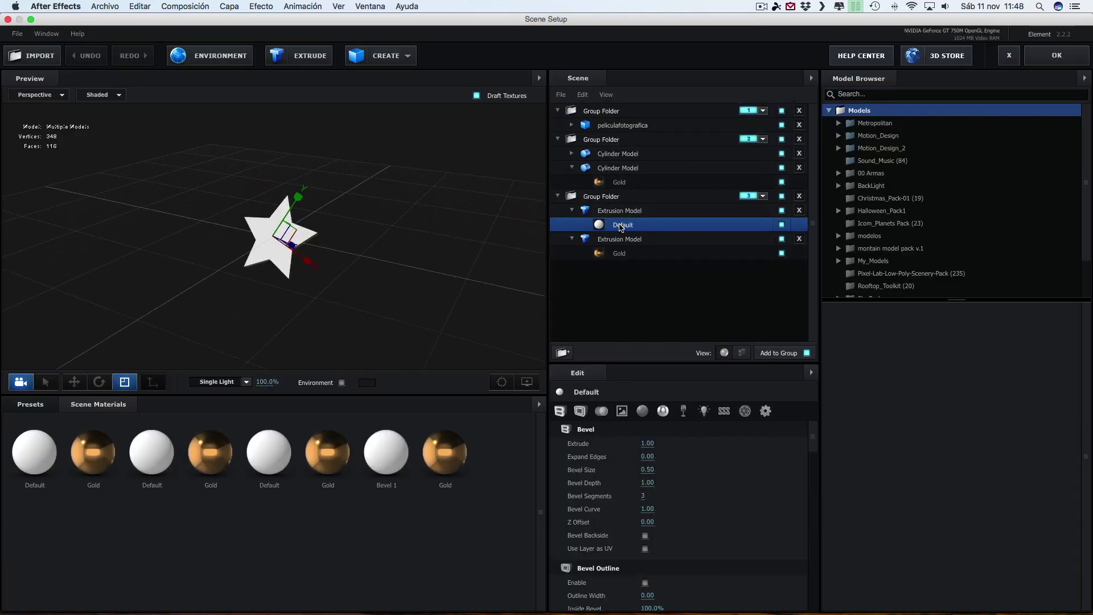
scroll(382, 242, up, 3)
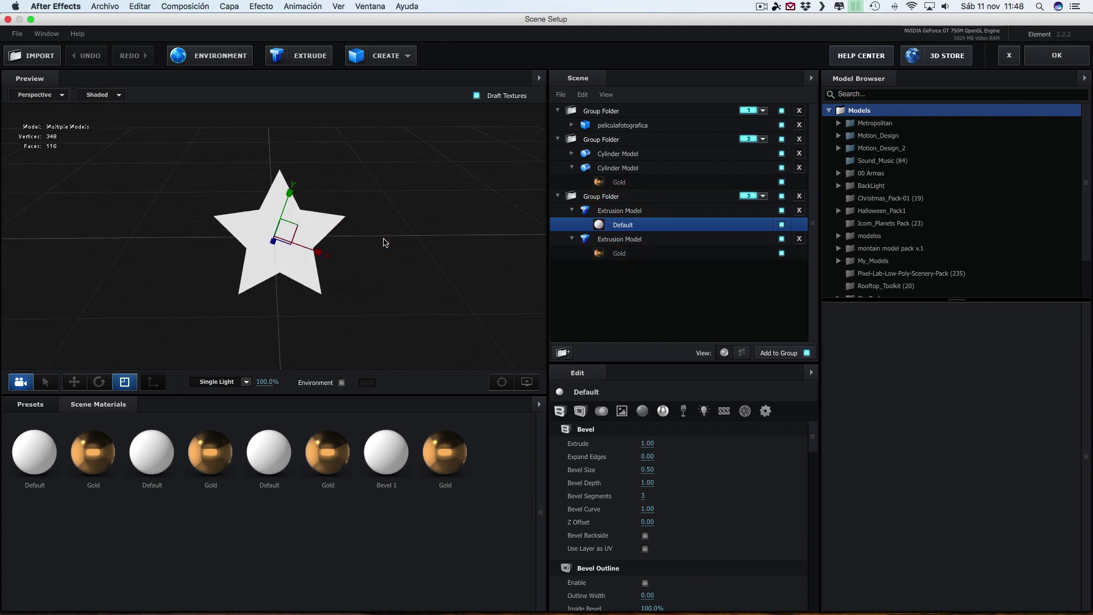
click(622, 411)
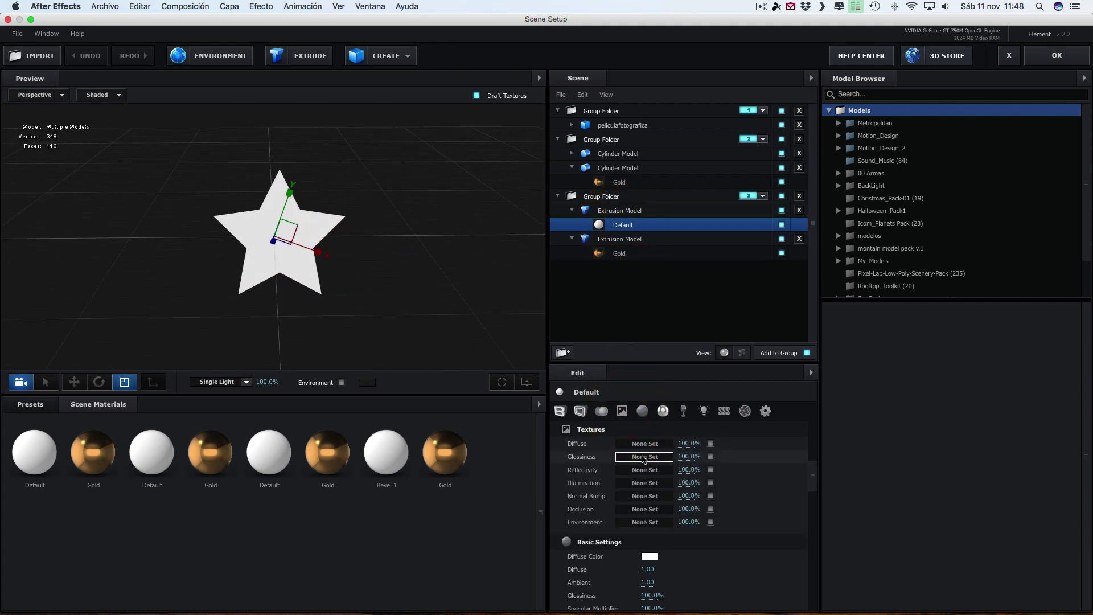
click(645, 444)
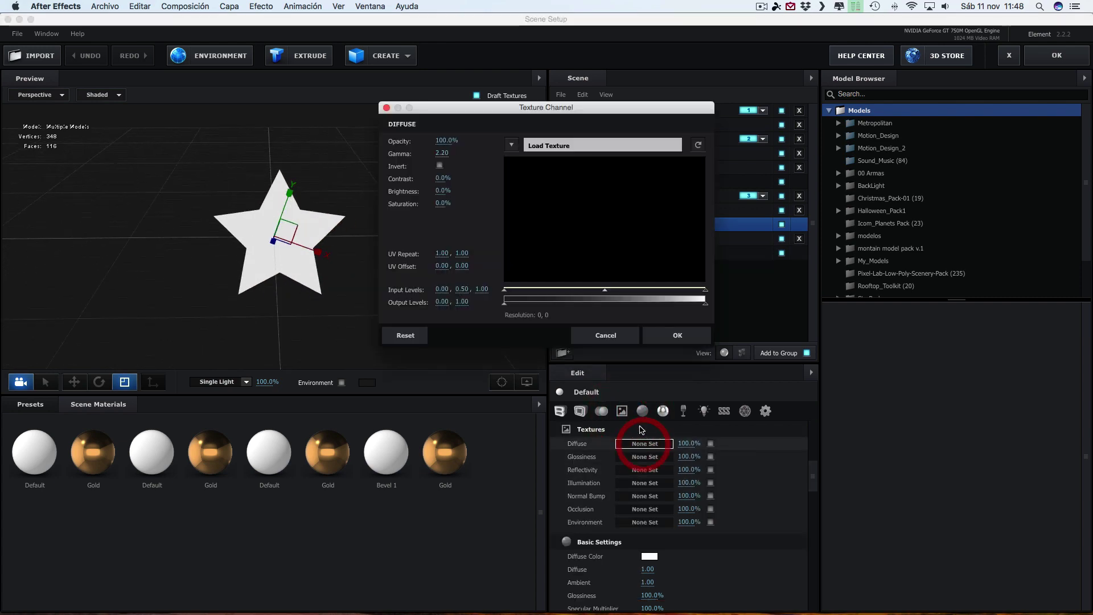
click(515, 146)
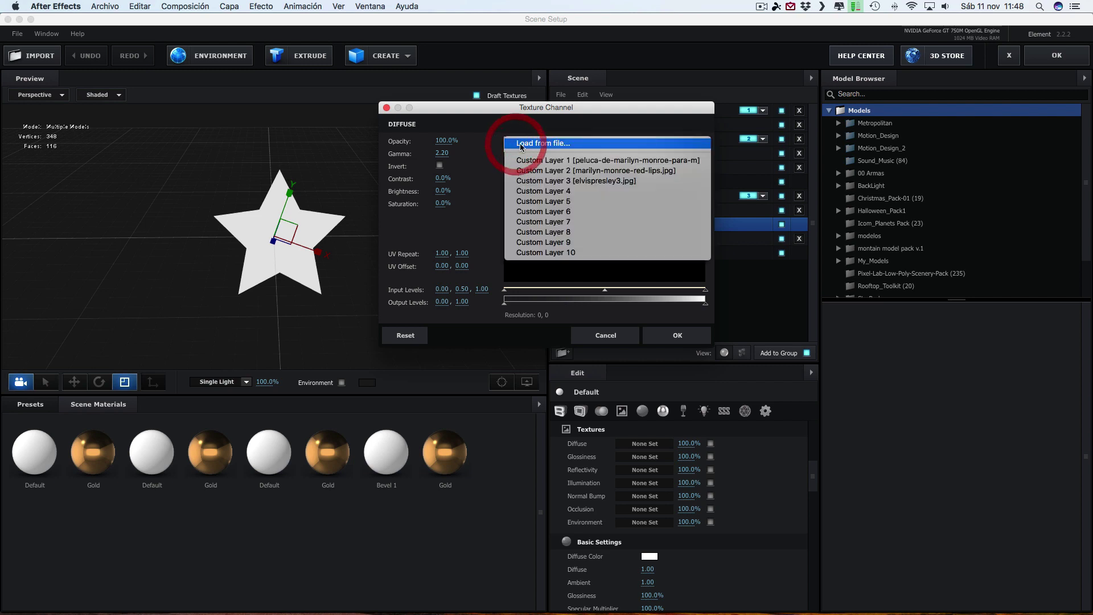
click(552, 171)
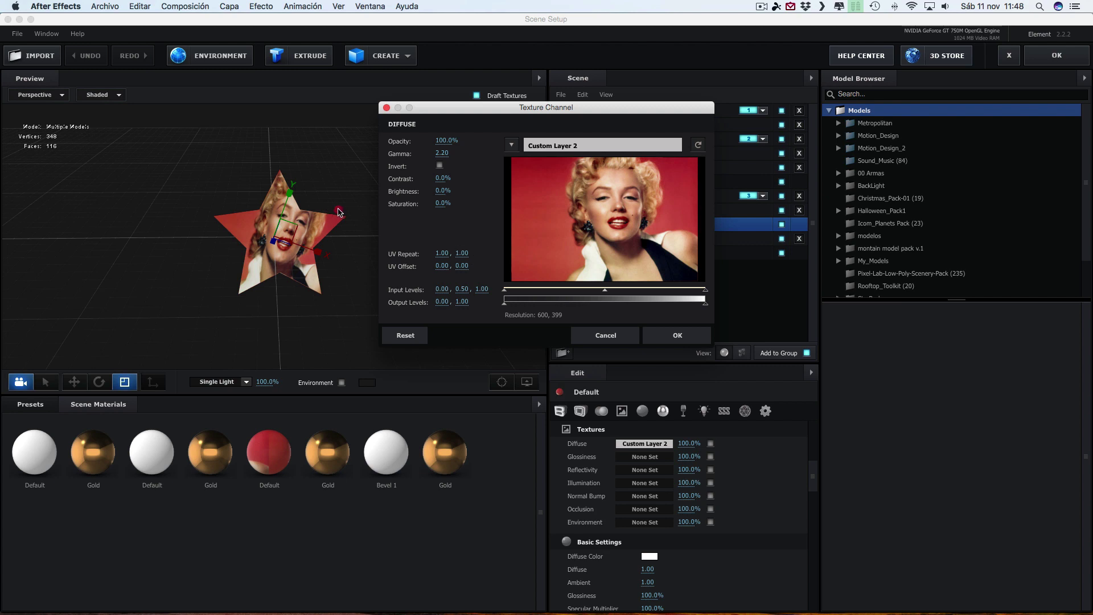
click(755, 7)
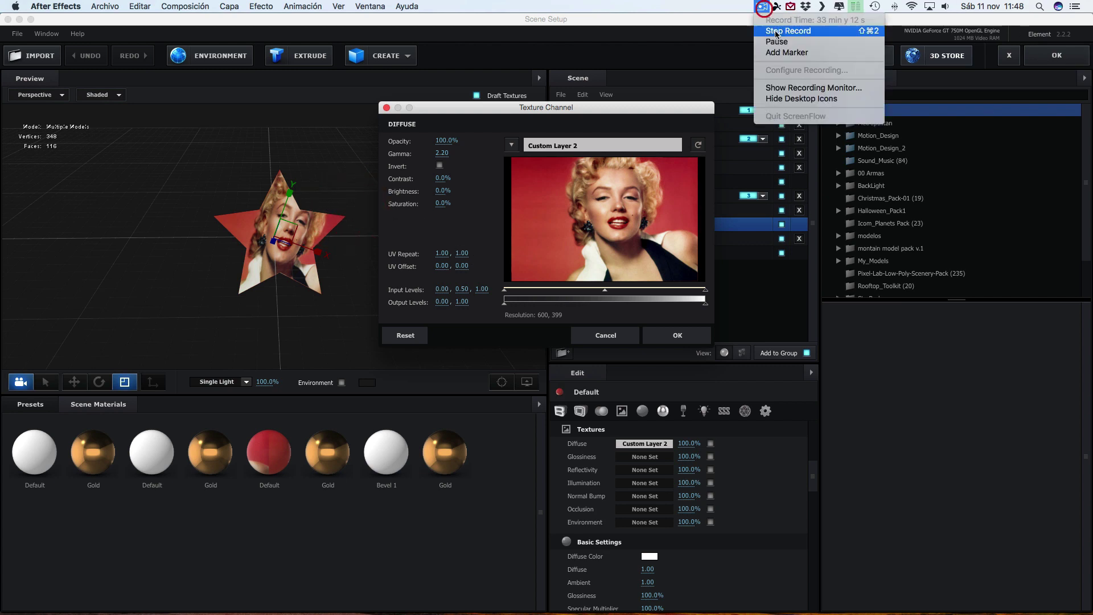
click(774, 46)
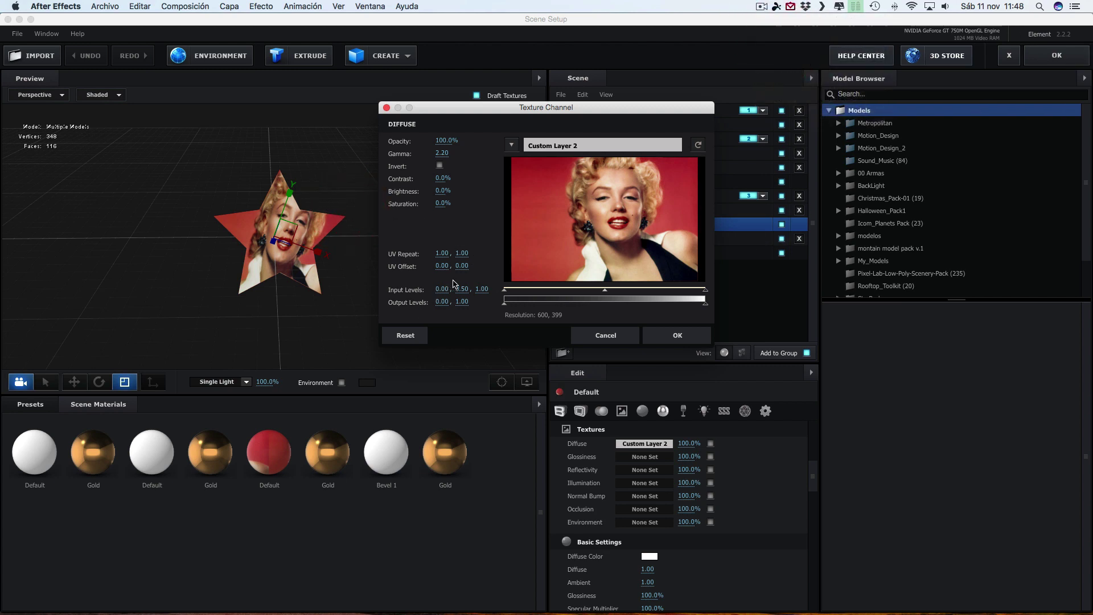
Step: Fit the texture with UV repeat 0.56, 0.90 and offset 0.24, 0.02, then confirm
drag(459, 268, 470, 254)
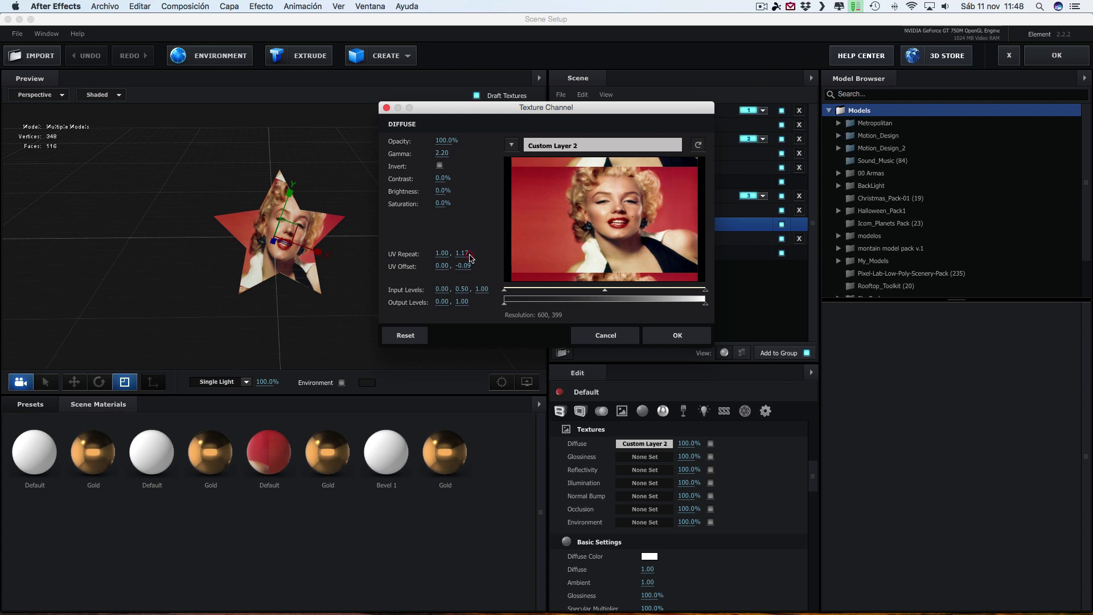
drag(463, 264, 444, 256)
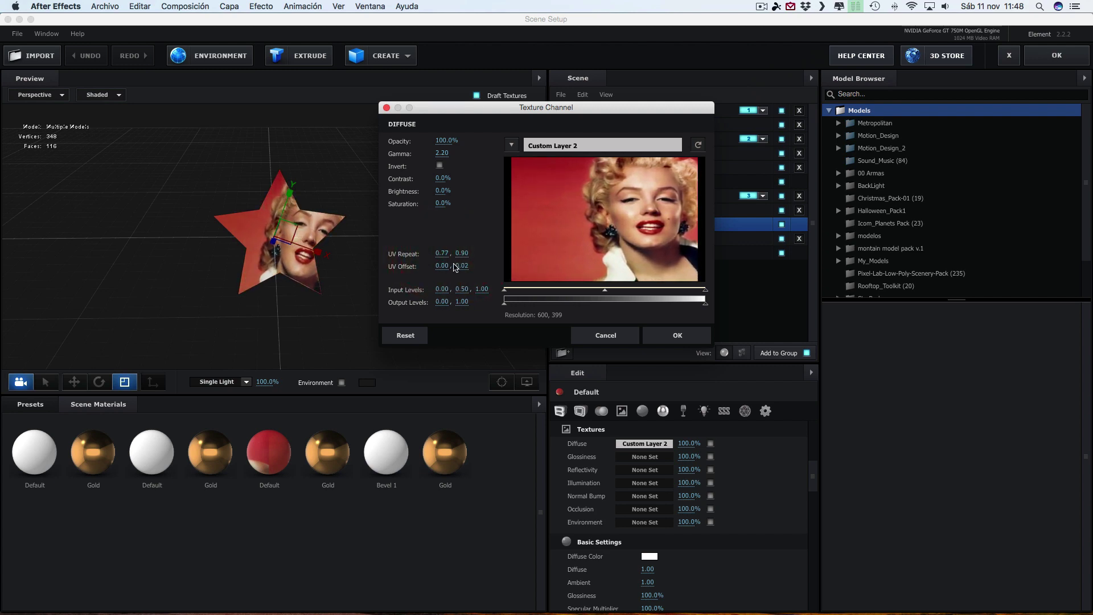
drag(443, 267, 449, 266)
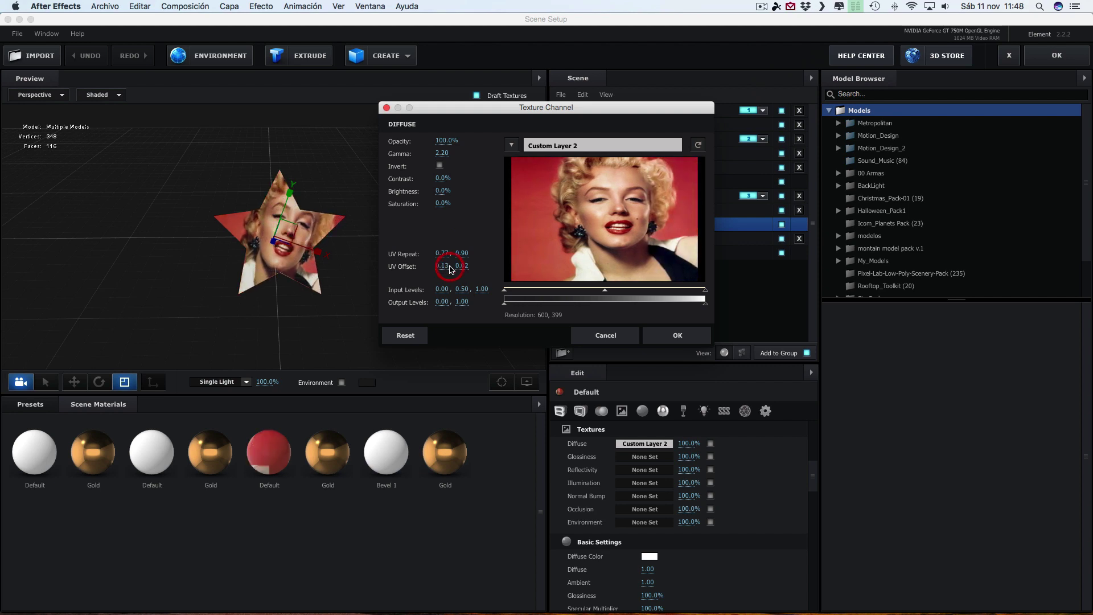
drag(442, 252, 448, 268)
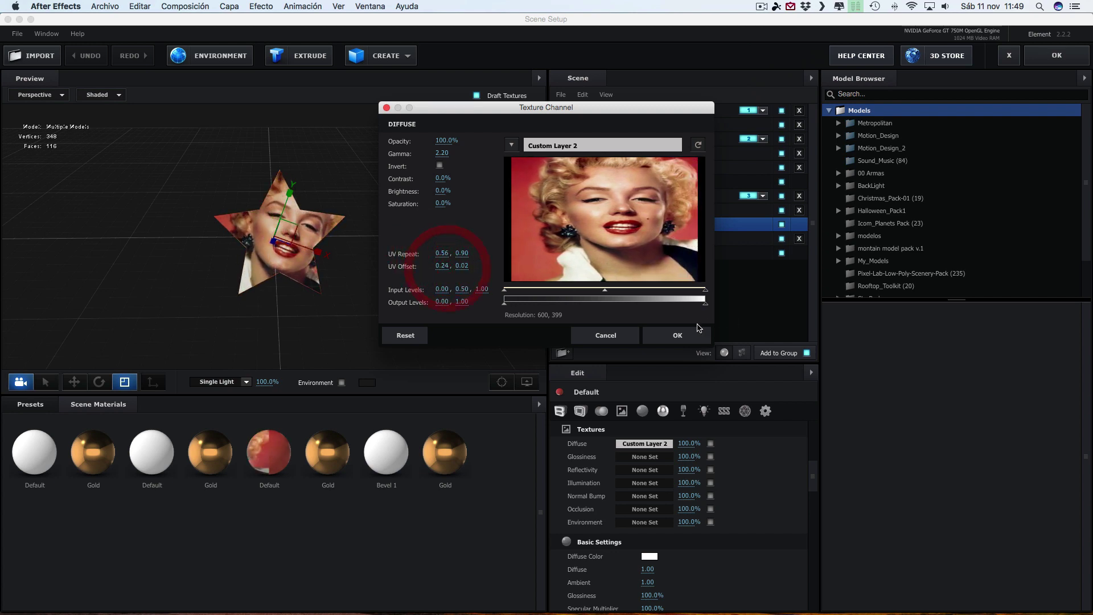
click(681, 336)
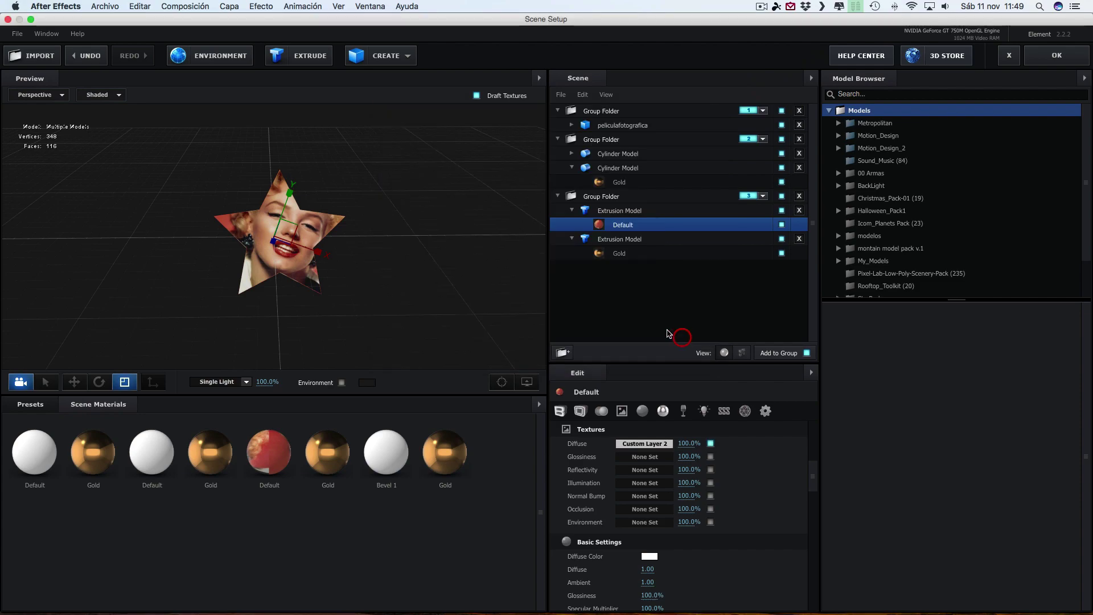
click(1053, 51)
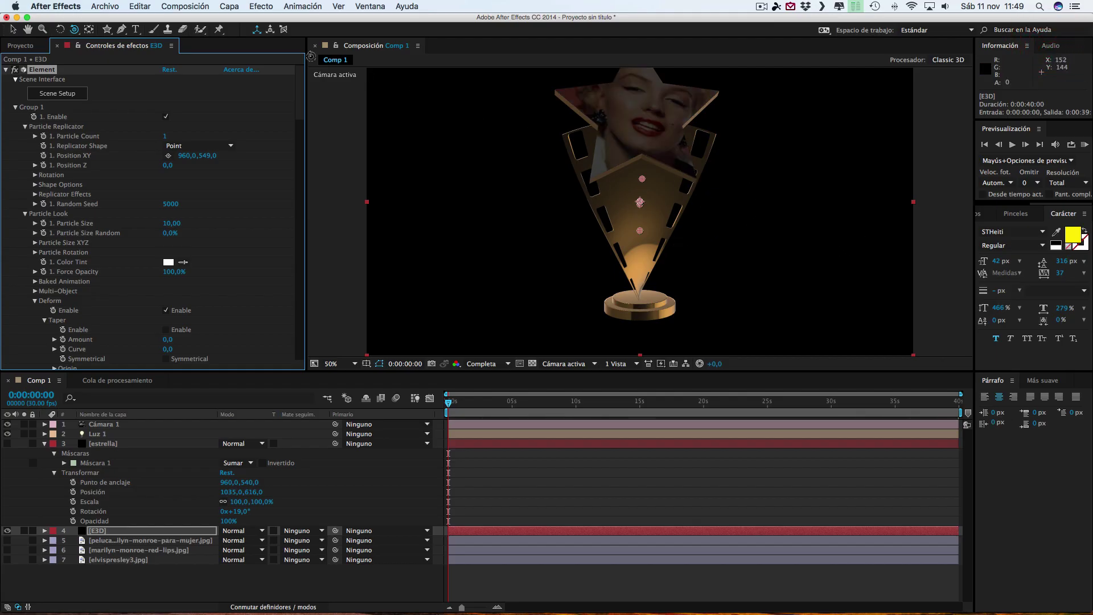
Step: Create ambient light Luz 2 via Capa > Nuevo > Luz with Intensidad 127%
click(230, 6)
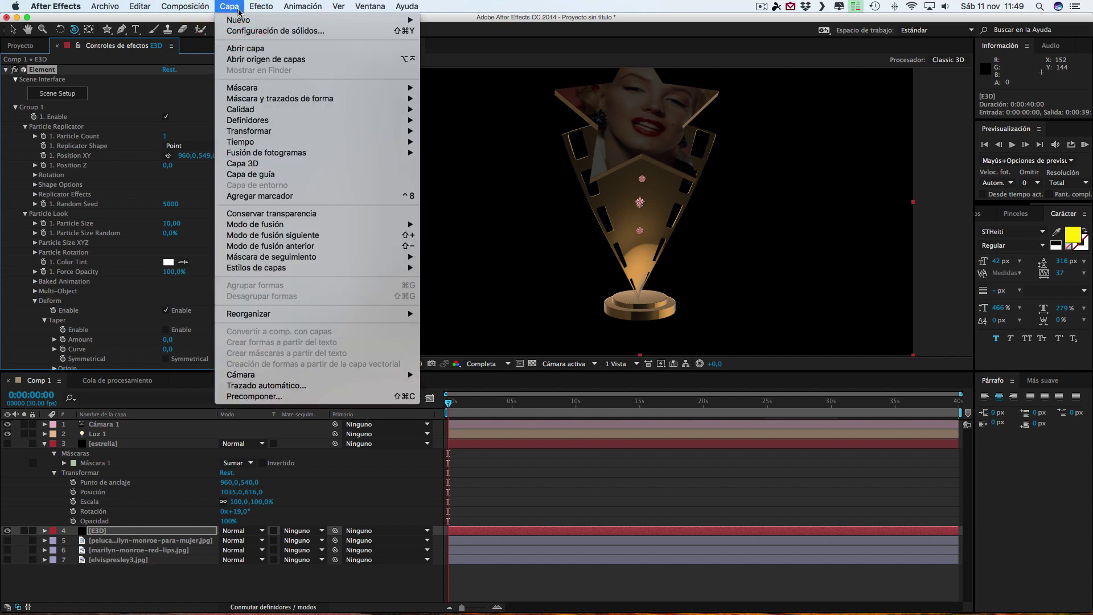
mouse_move(383, 25)
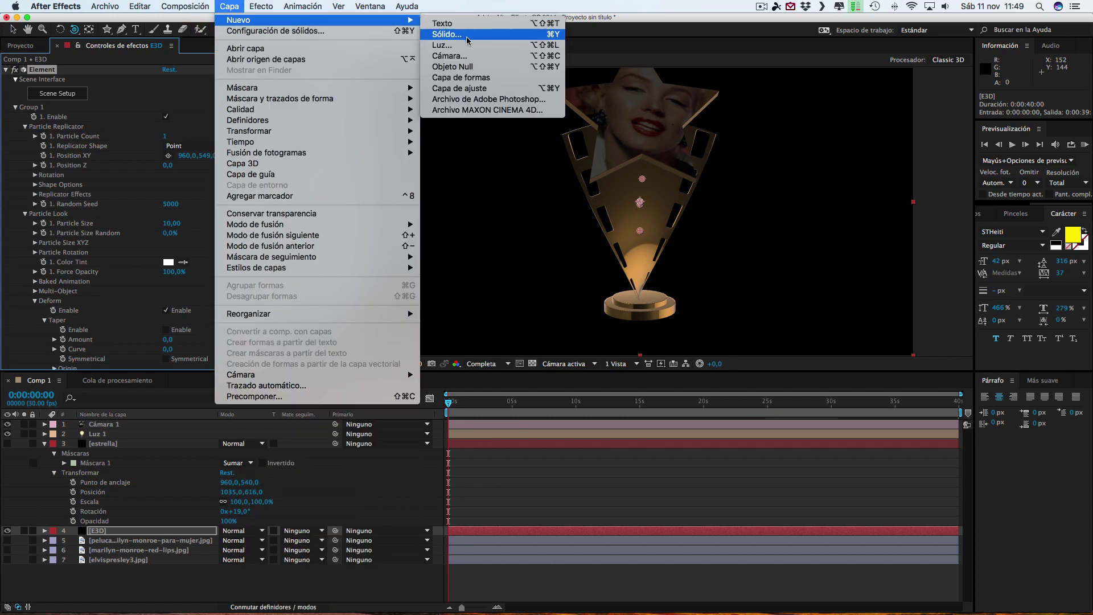
click(449, 45)
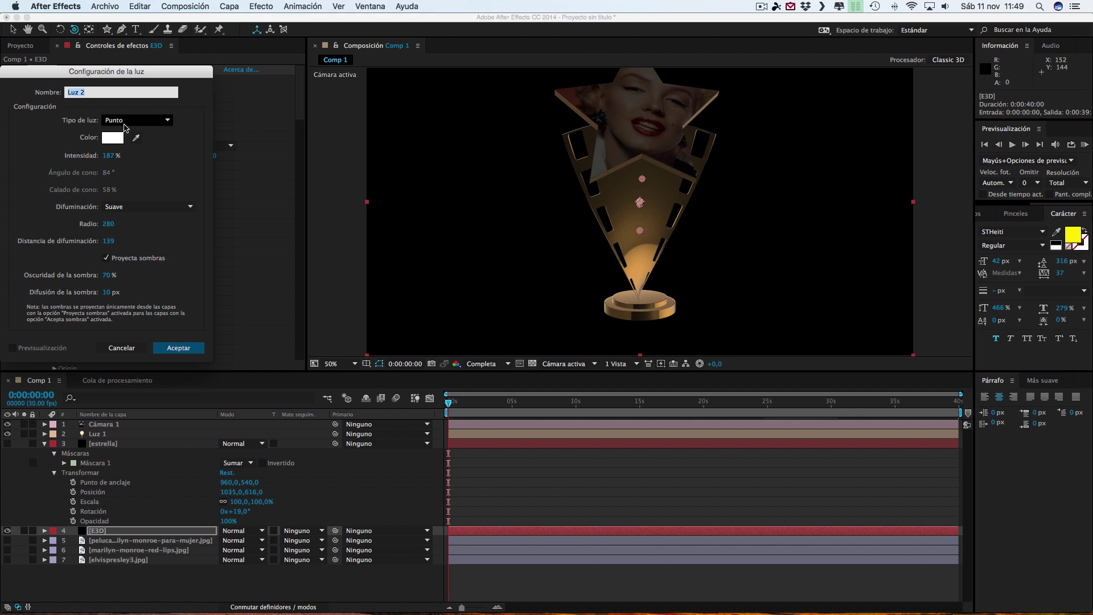
click(128, 122)
click(131, 164)
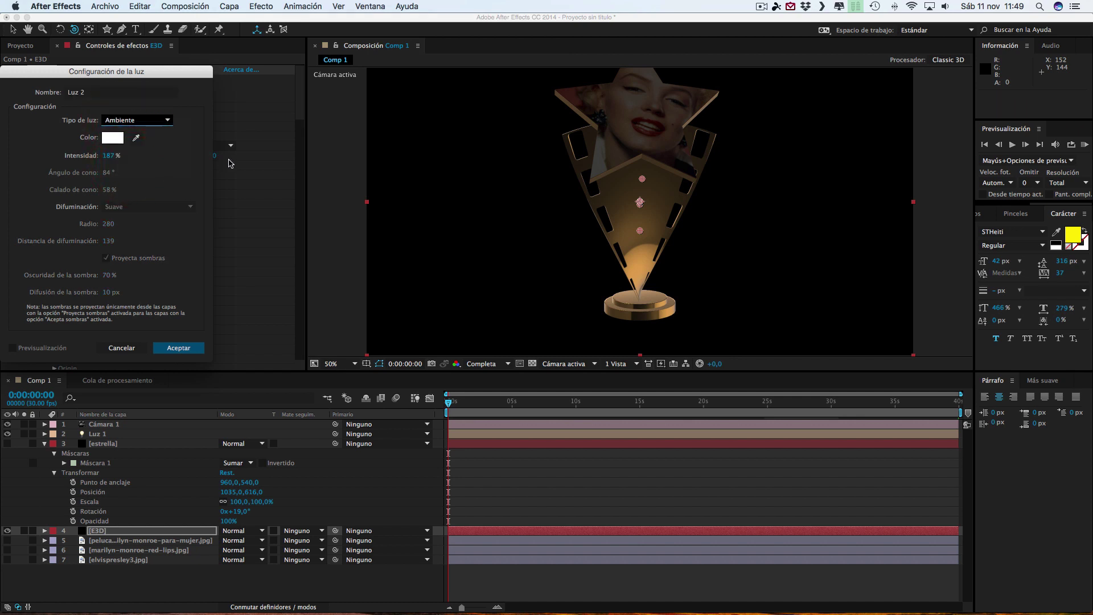
drag(111, 163, 80, 157)
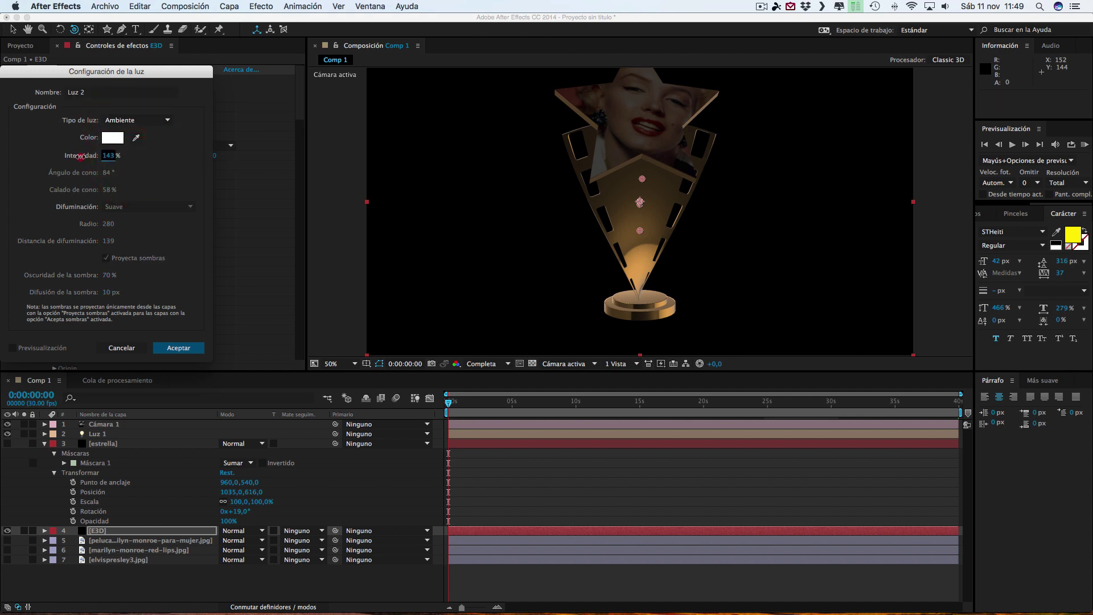
click(187, 347)
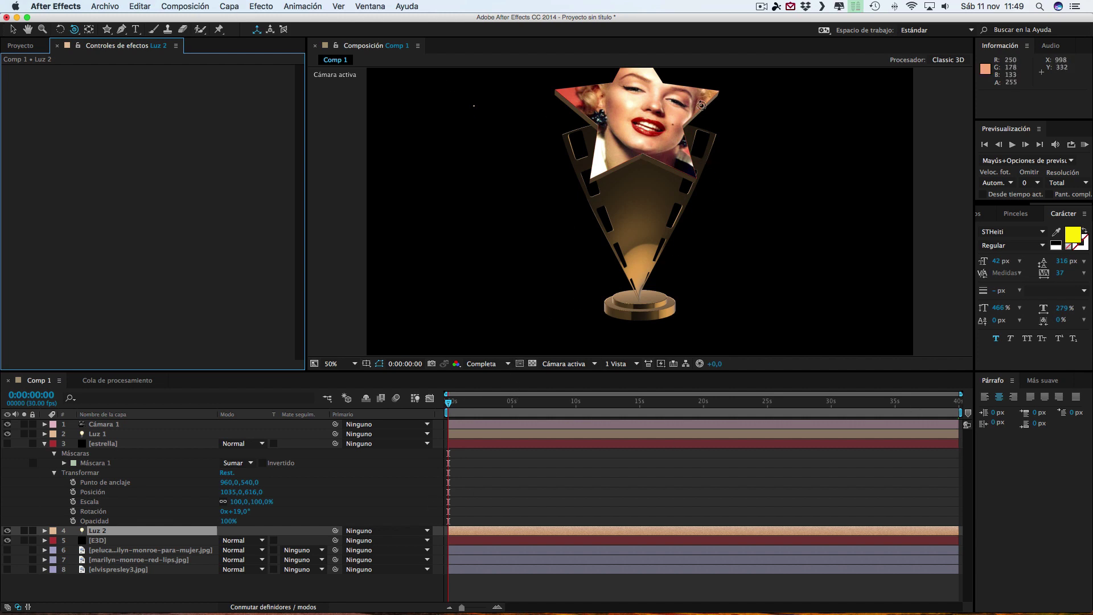
click(761, 7)
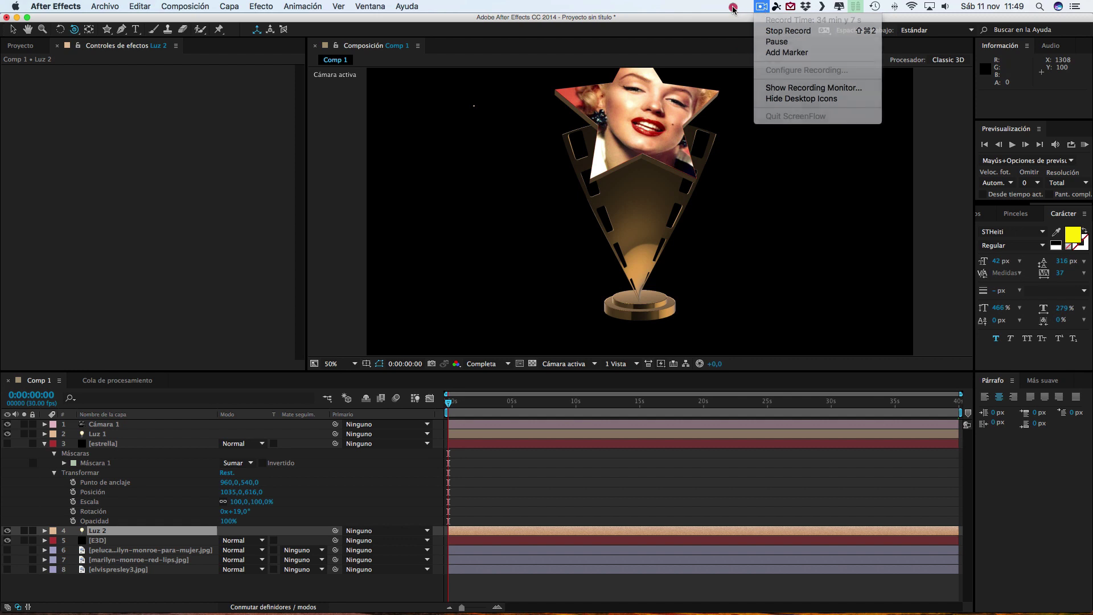
click(734, 10)
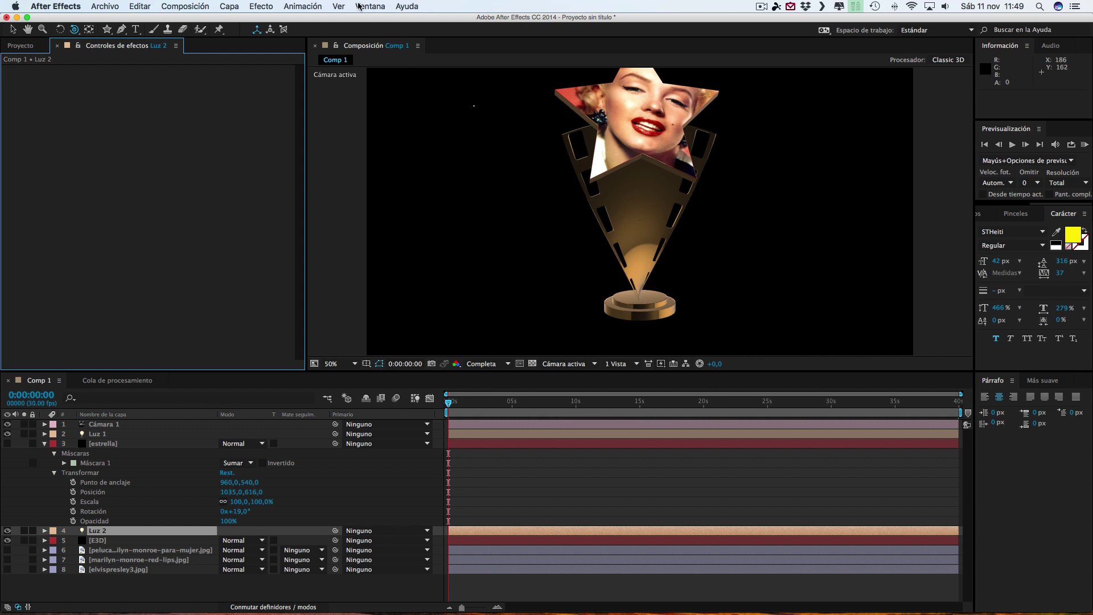
Step: Create a new black full-frame solid named BG
click(229, 6)
mouse_move(239, 20)
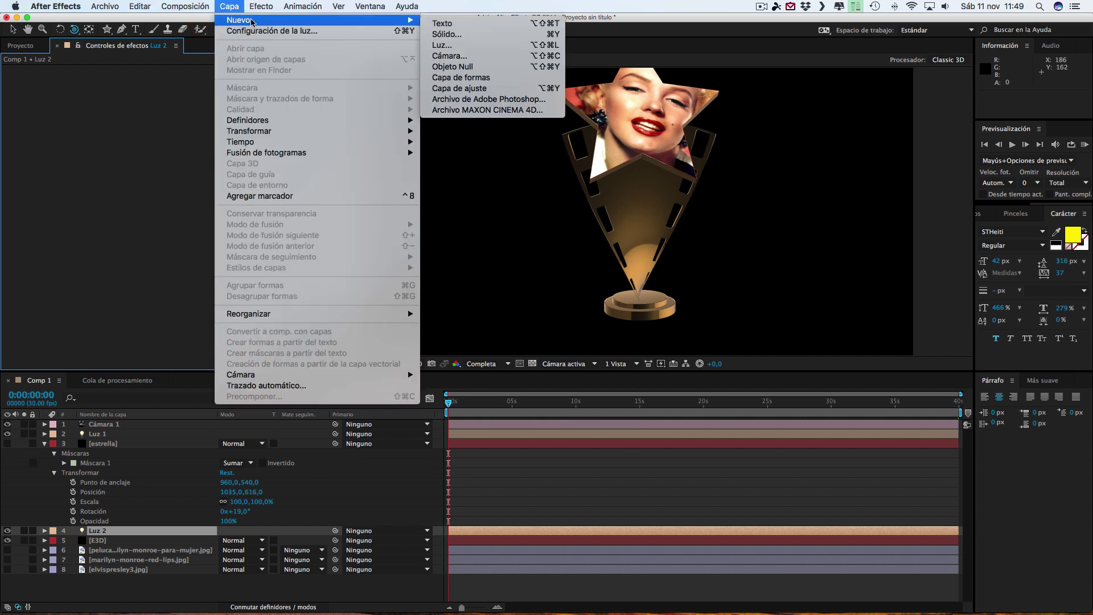
click(455, 34)
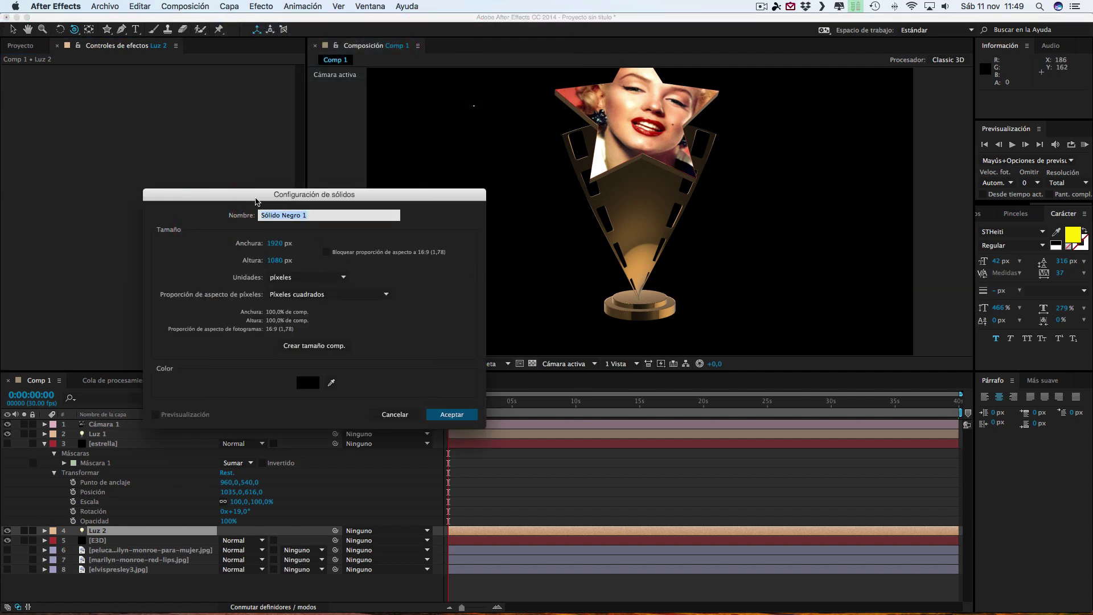
text(f)
key(BackSpace)
text(BG)
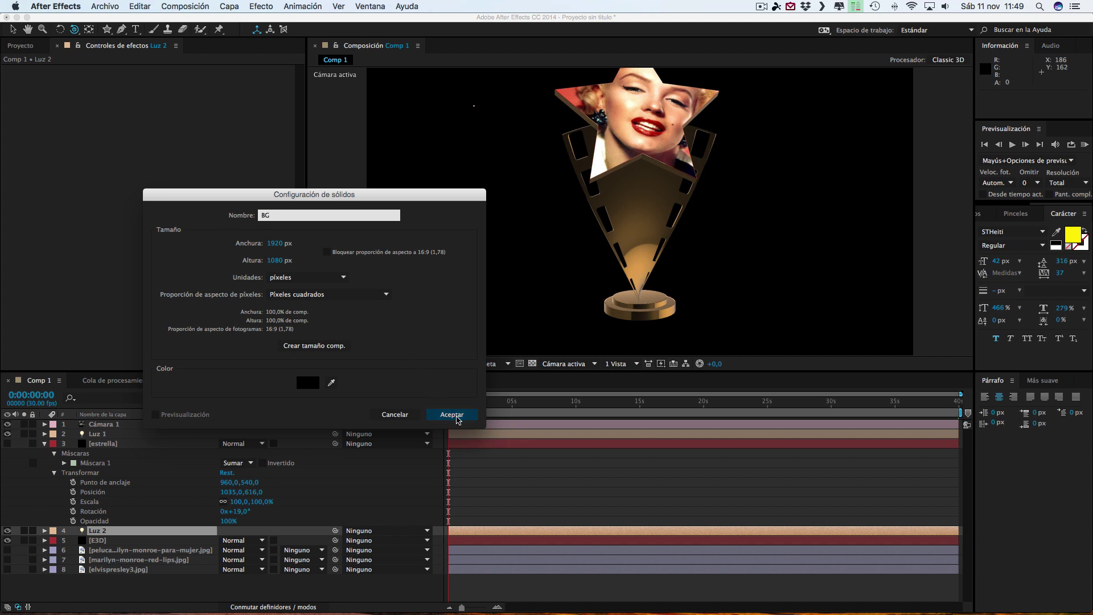
click(452, 414)
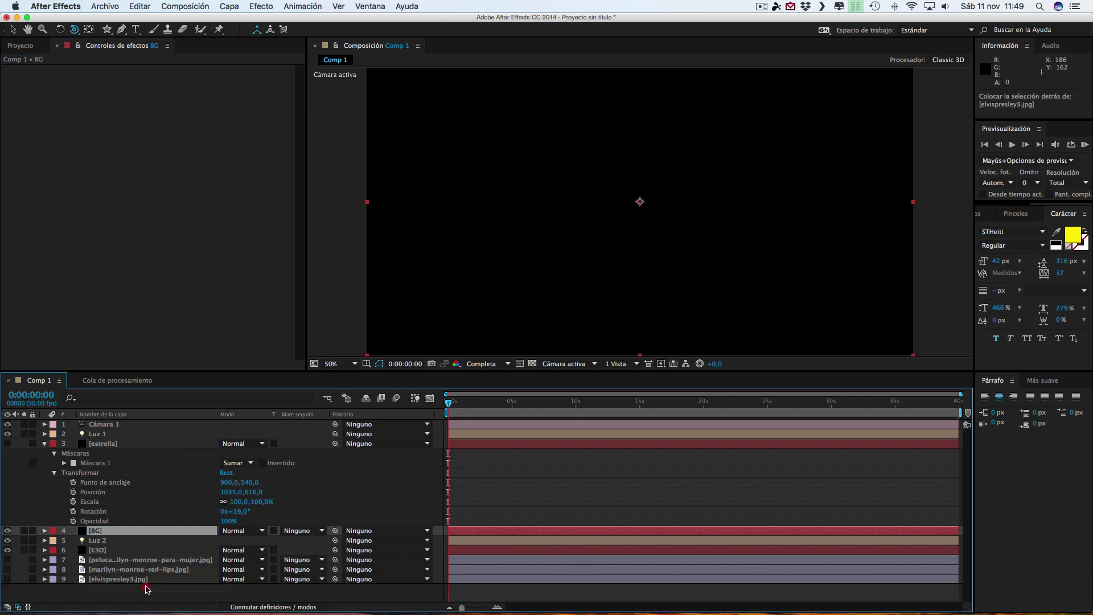
Step: Move the BG layer to the bottom of the layer stack
drag(134, 533, 137, 582)
click(261, 6)
mouse_move(318, 297)
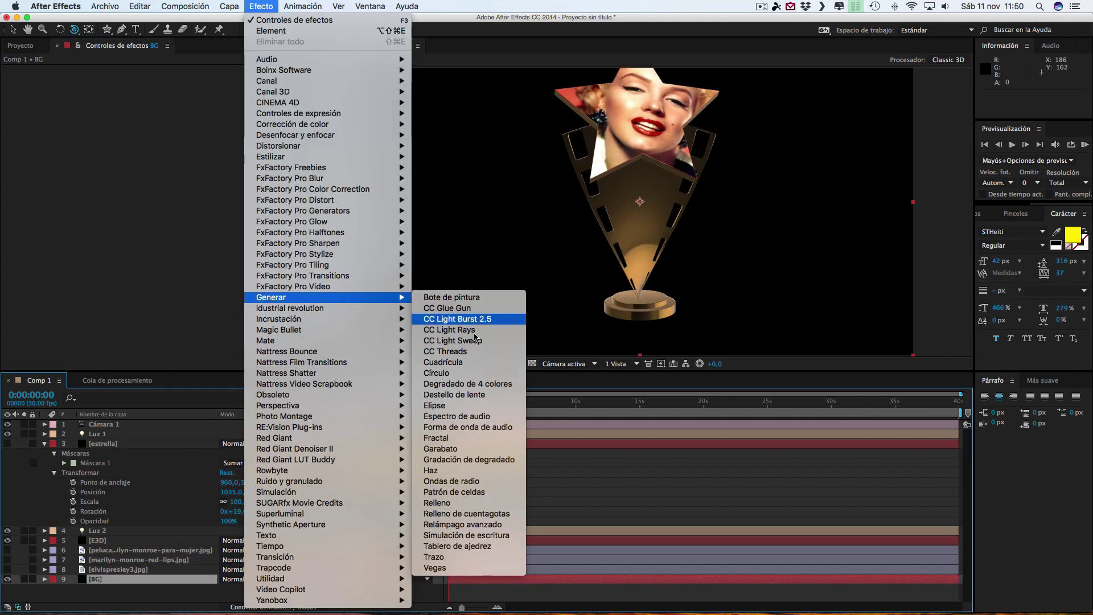
Step: Apply a radial Gradient Ramp to BG with swapped colours, centred in the frame
click(450, 459)
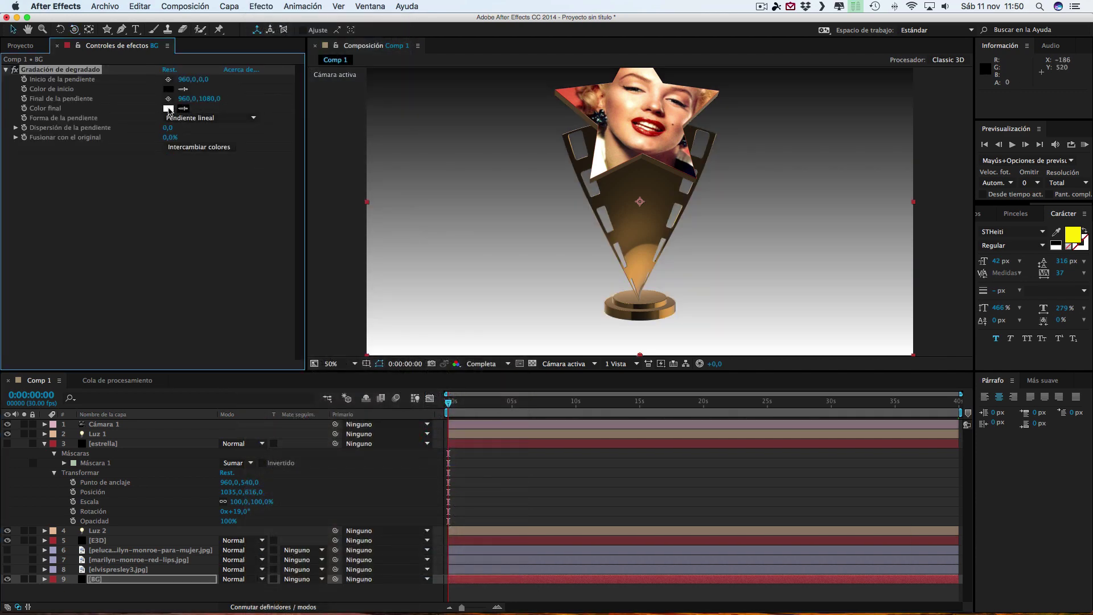
click(210, 117)
click(210, 136)
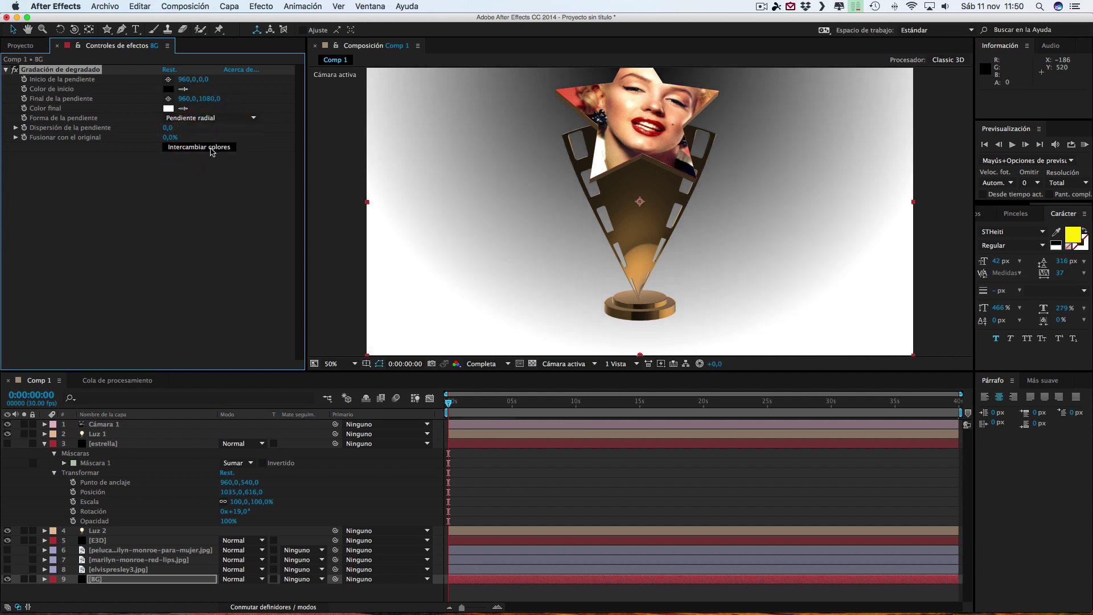
click(210, 148)
key(comma)
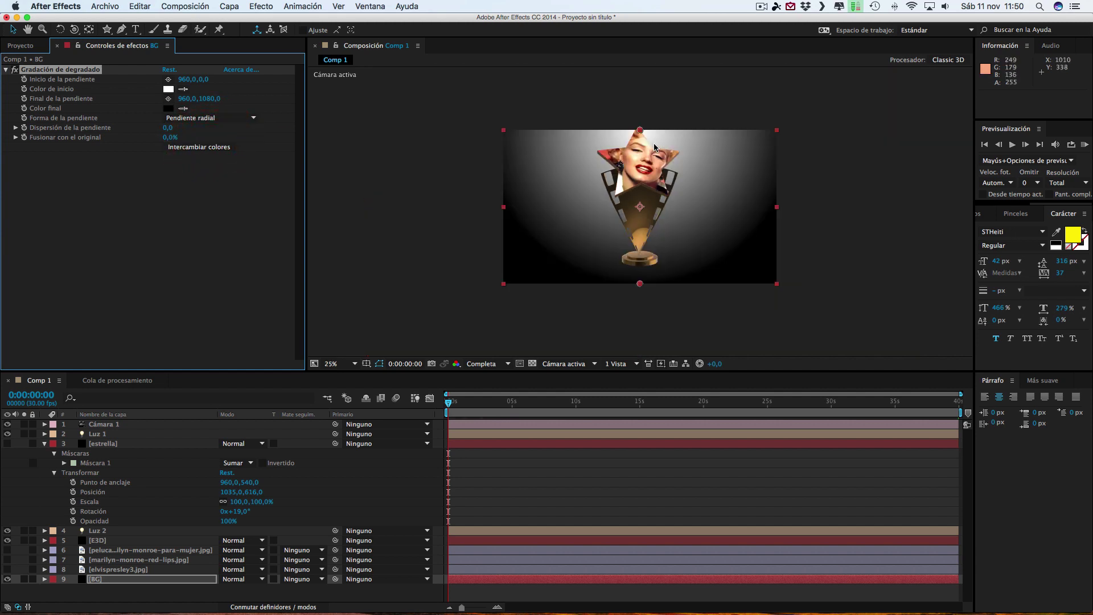
mouse_move(643, 132)
mouse_down()
mouse_move(641, 286)
mouse_move(689, 338)
mouse_up()
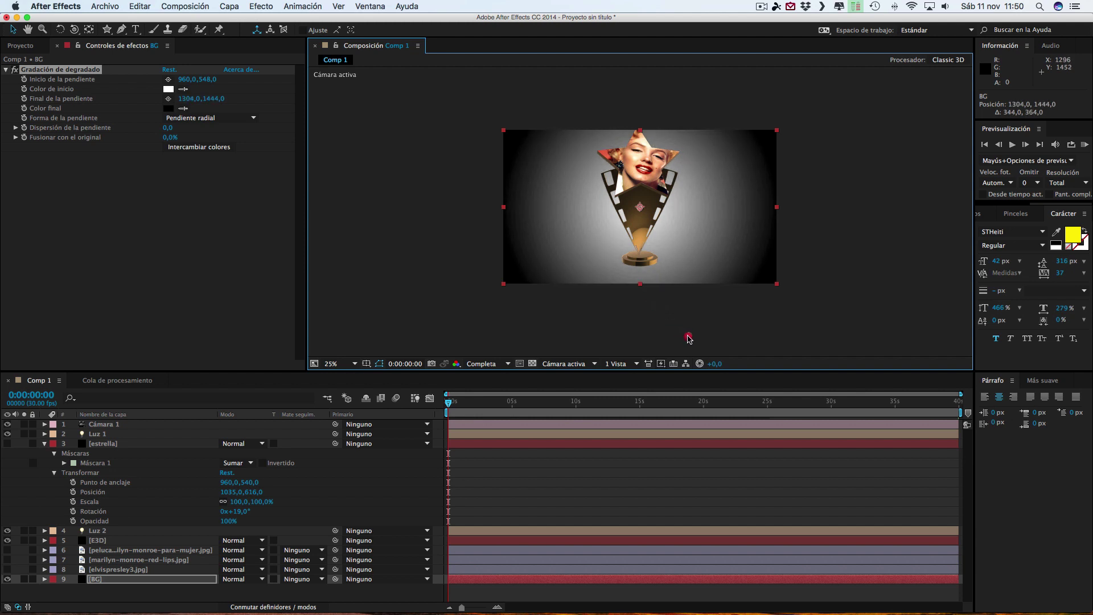
Step: Set the gradient's start colour to gold and fit the composition to the viewer
click(168, 89)
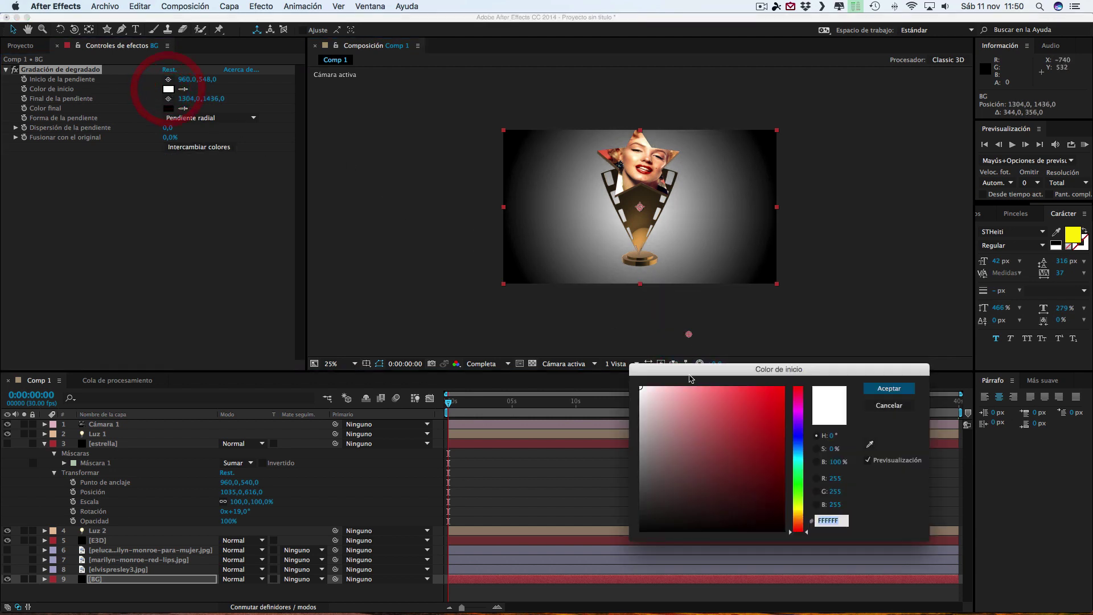
click(797, 514)
drag(763, 435, 758, 416)
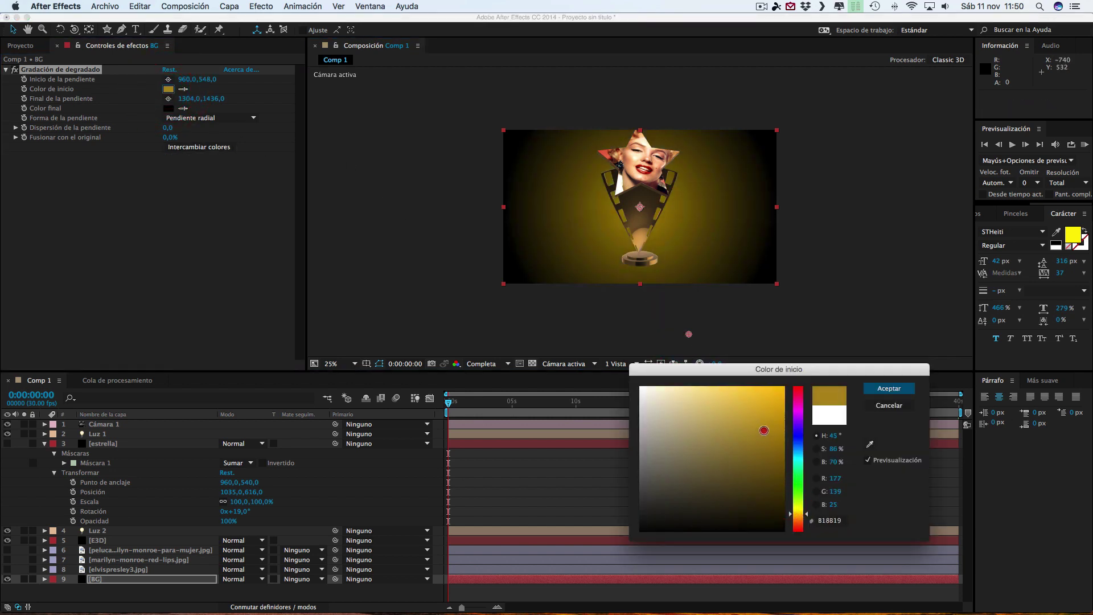
click(887, 388)
click(354, 363)
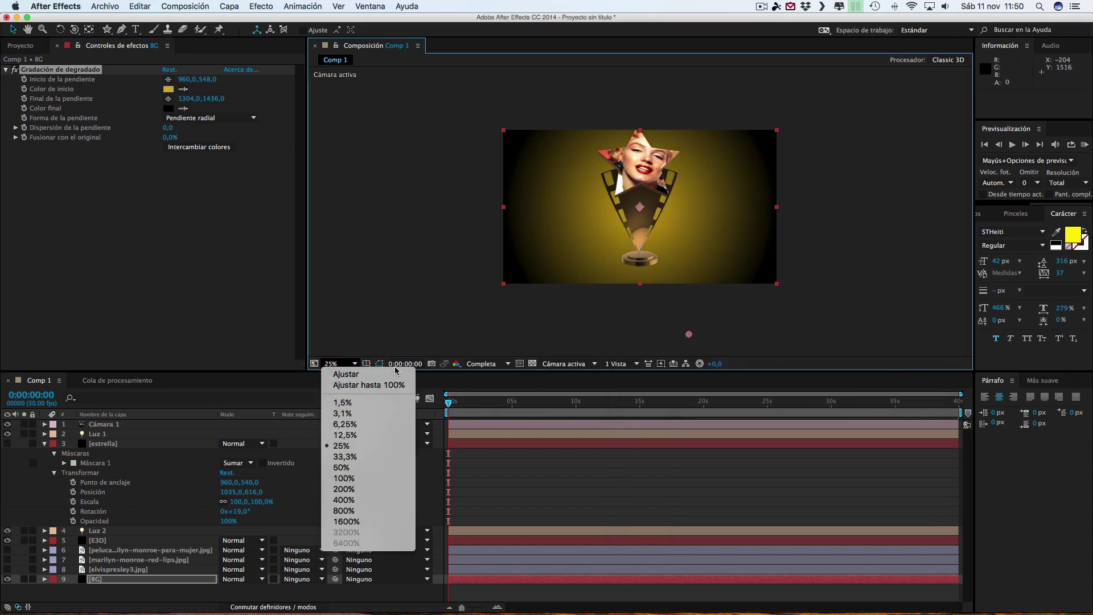
click(336, 369)
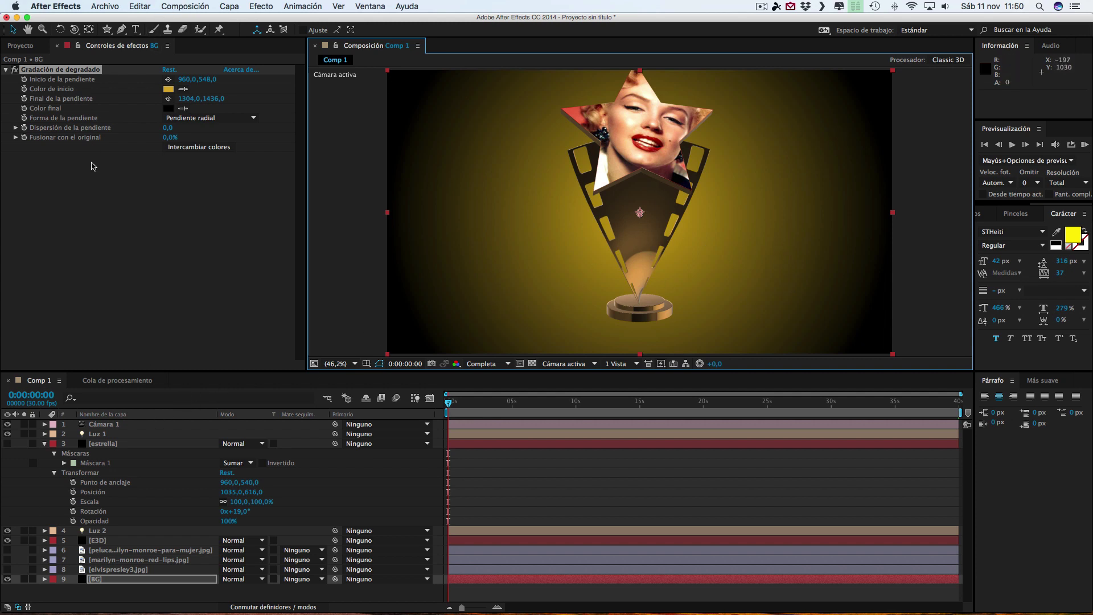
click(187, 8)
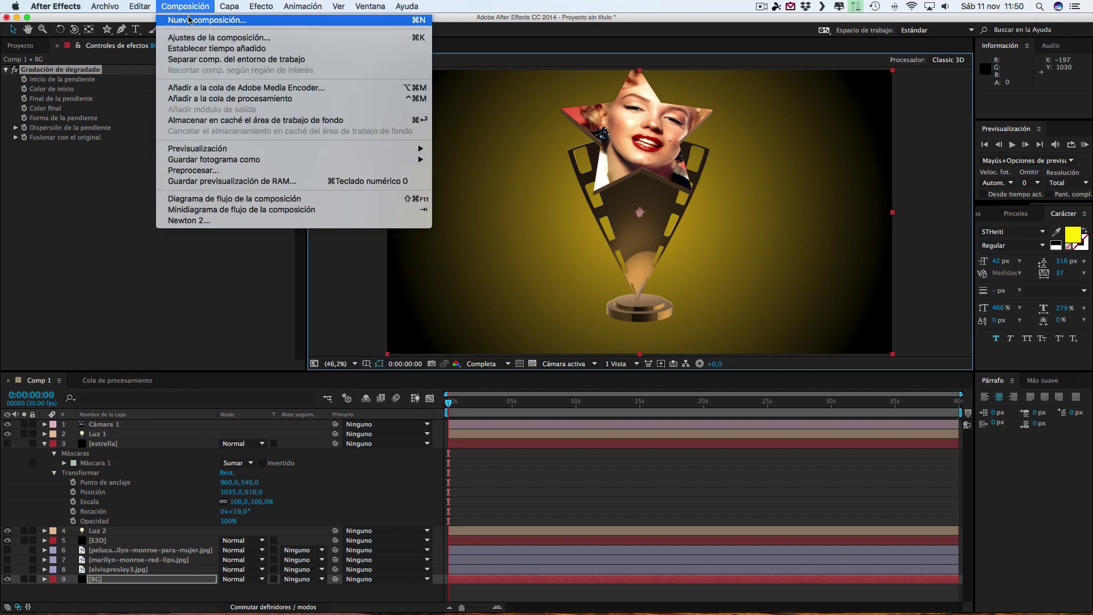
Step: Create a new composition named fondoestrellas
click(189, 20)
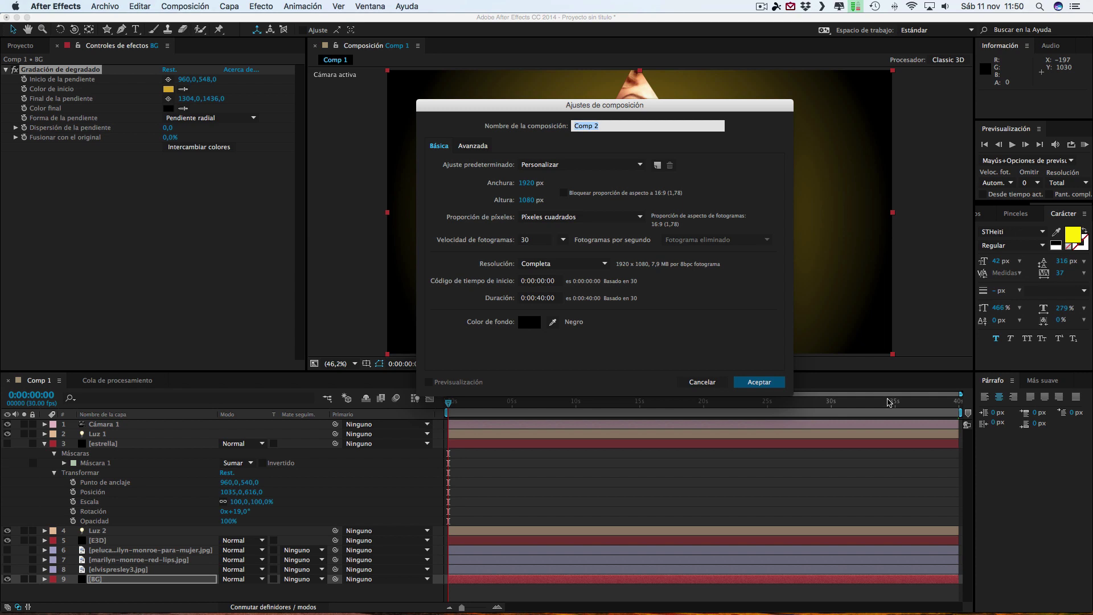
text(fondoestrellas)
click(756, 382)
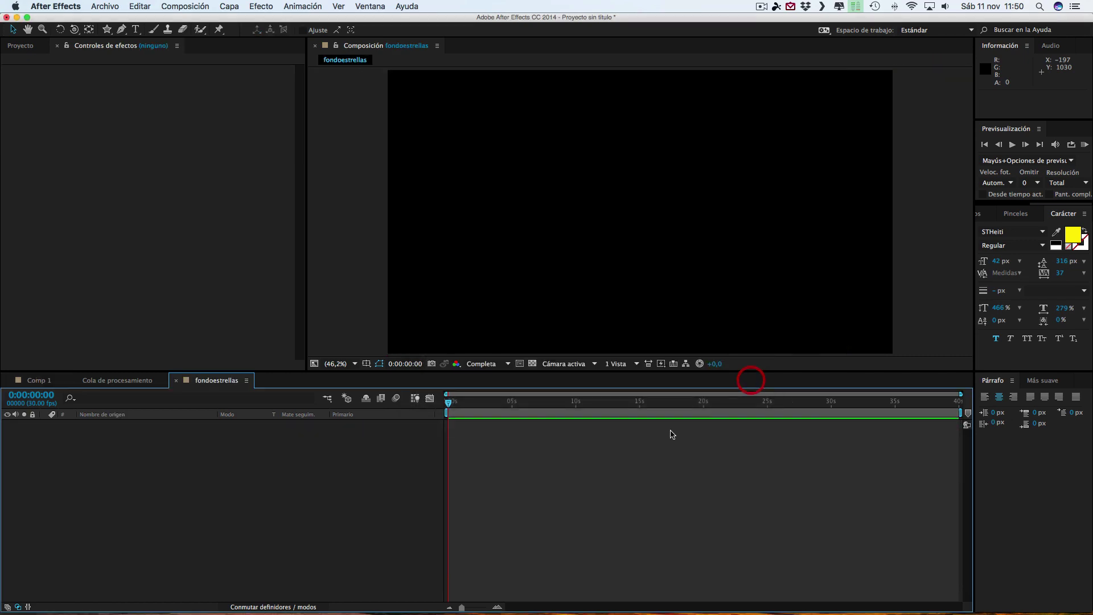
Step: Add a black solid to fondoestrellas and point to Superluminal > Stardust in the Effect menu
click(229, 6)
mouse_move(239, 20)
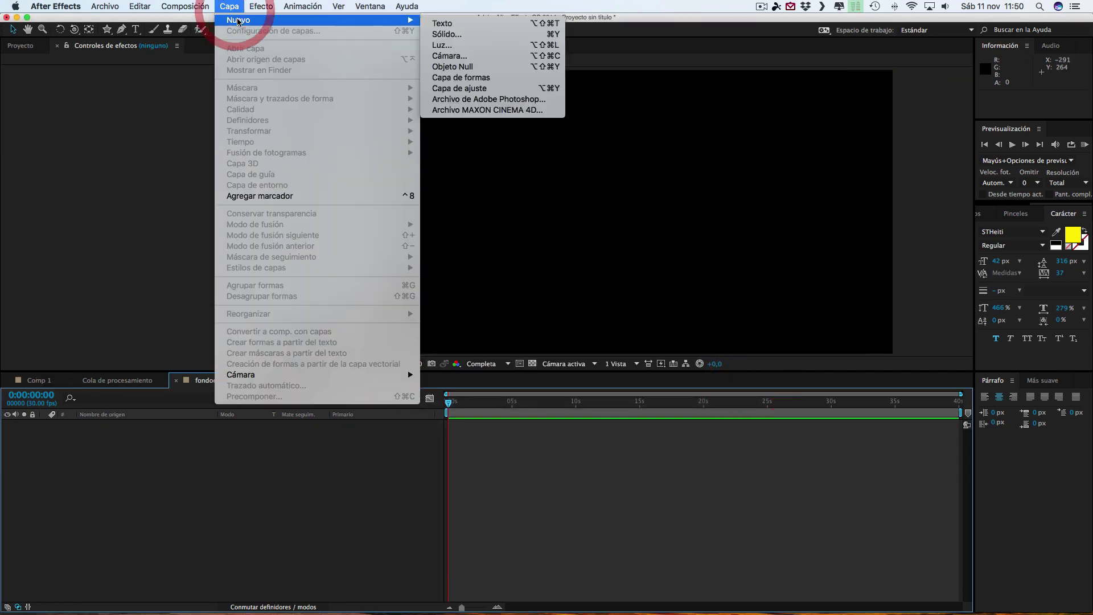
click(443, 34)
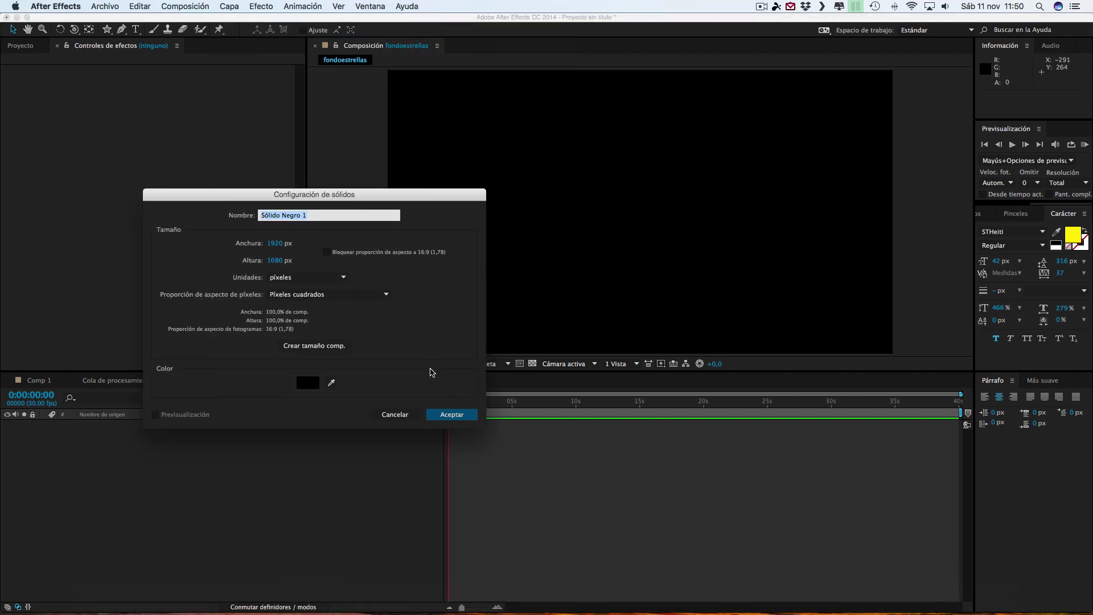
click(452, 414)
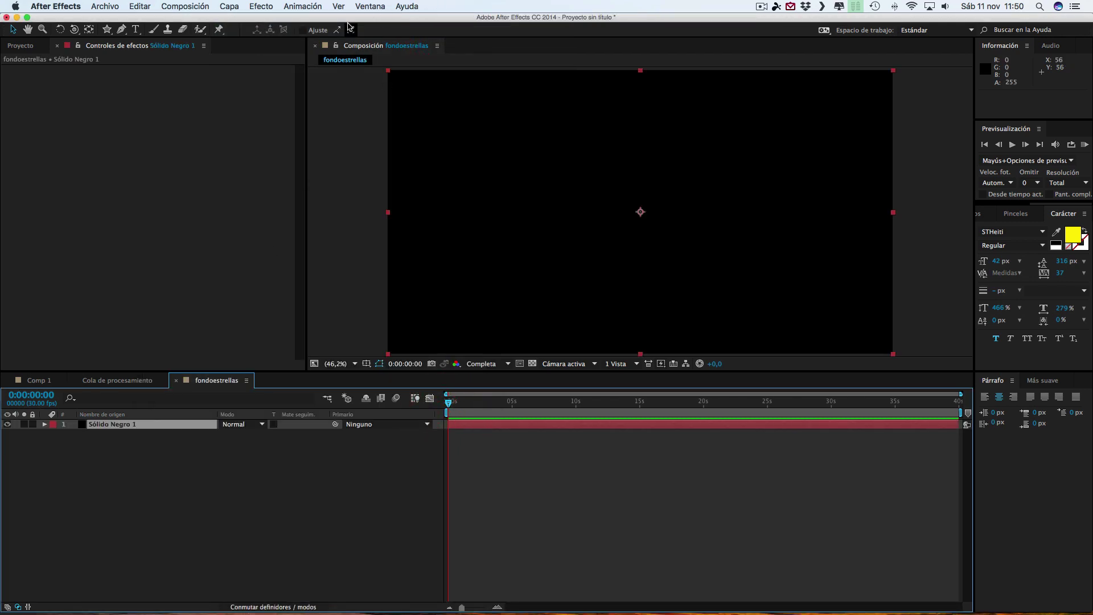
click(261, 6)
mouse_move(373, 474)
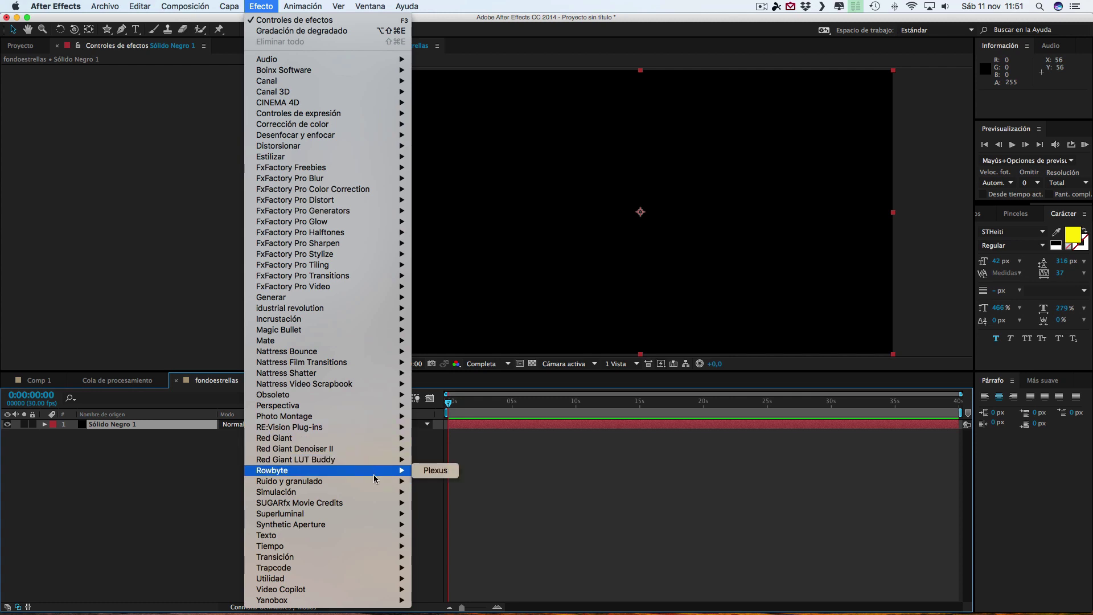
mouse_move(274, 514)
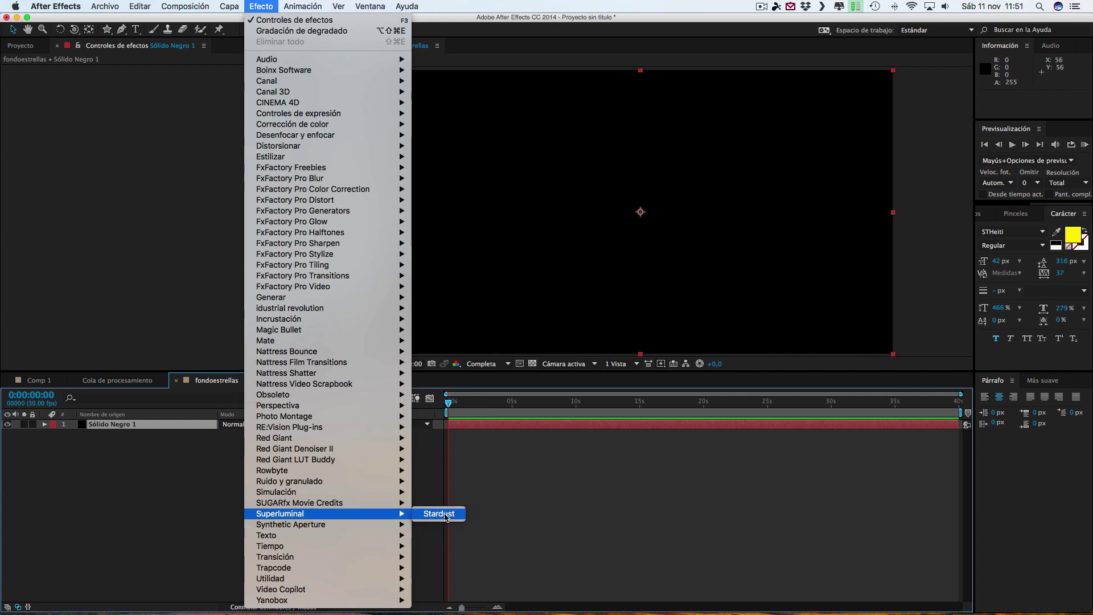
Step: Apply Stardust to the black solid and add a preset from the Backgrounds folder
click(445, 517)
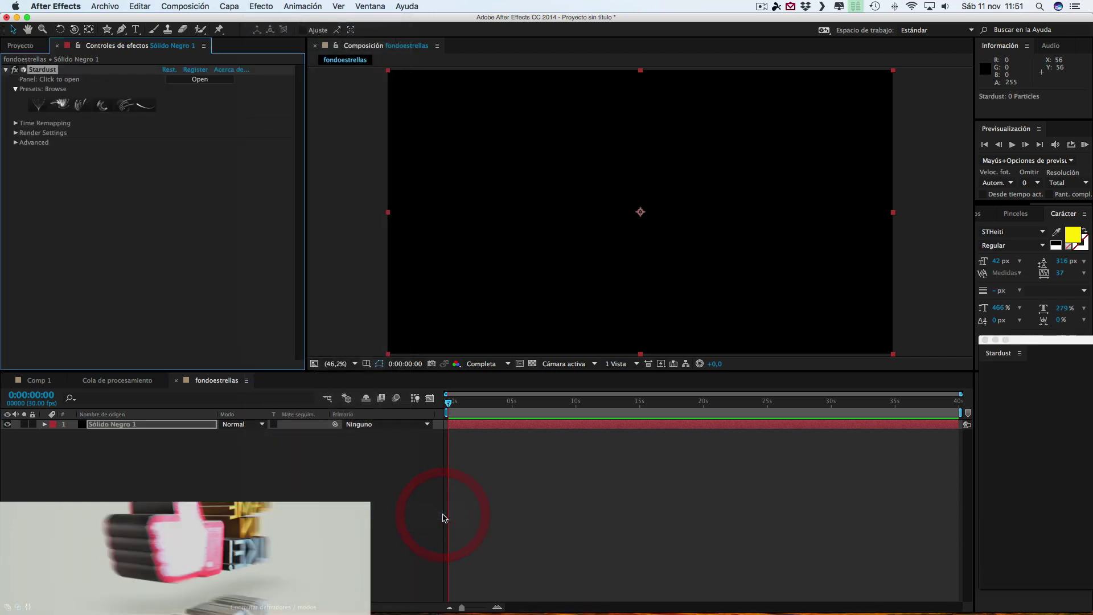
click(60, 104)
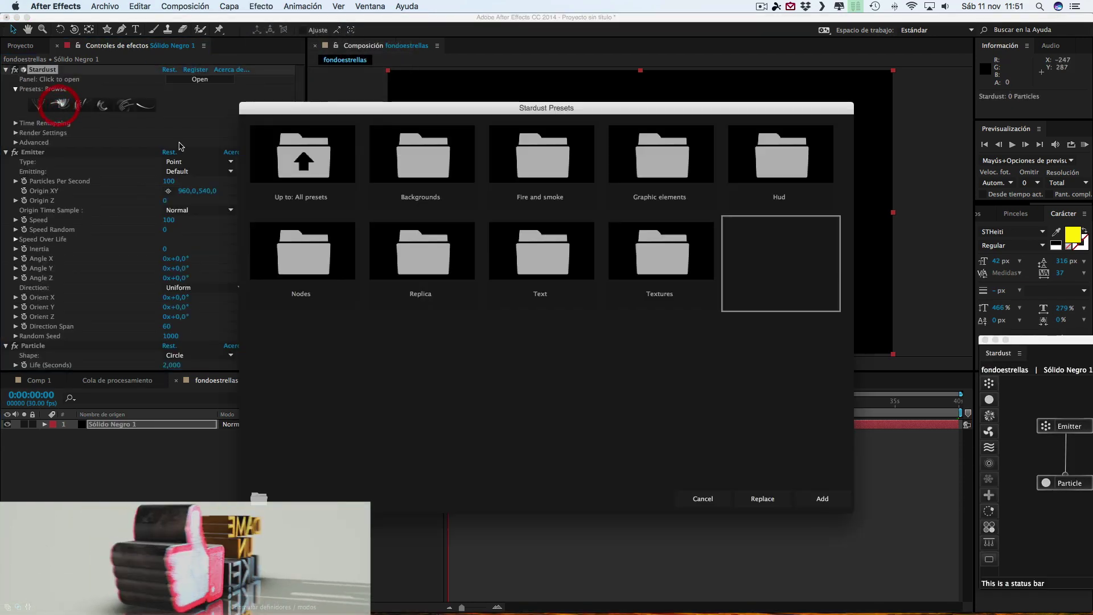
double_click(398, 148)
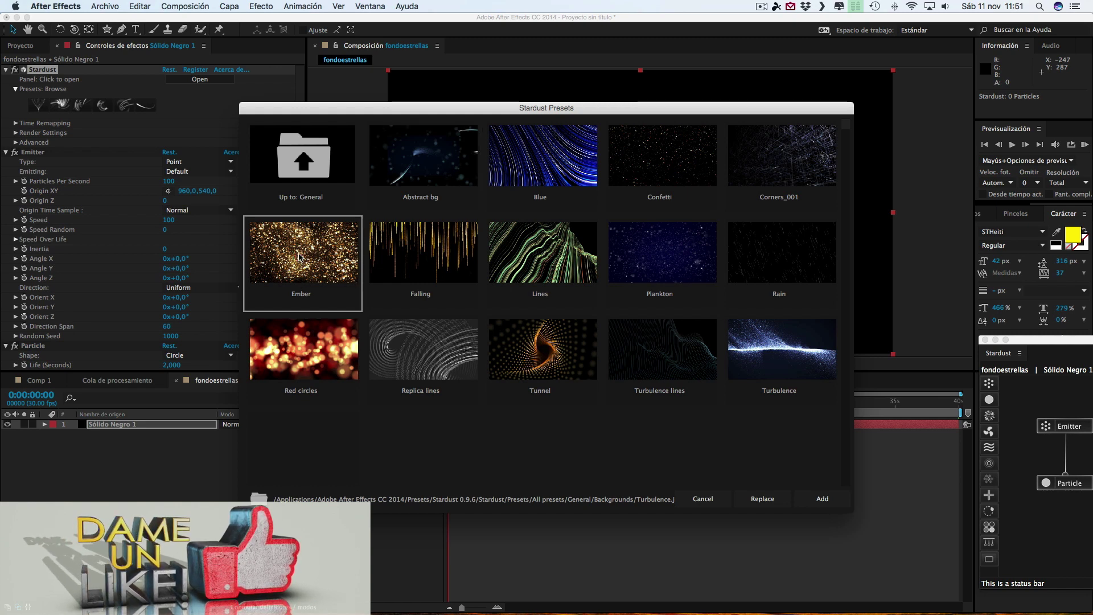
click(822, 500)
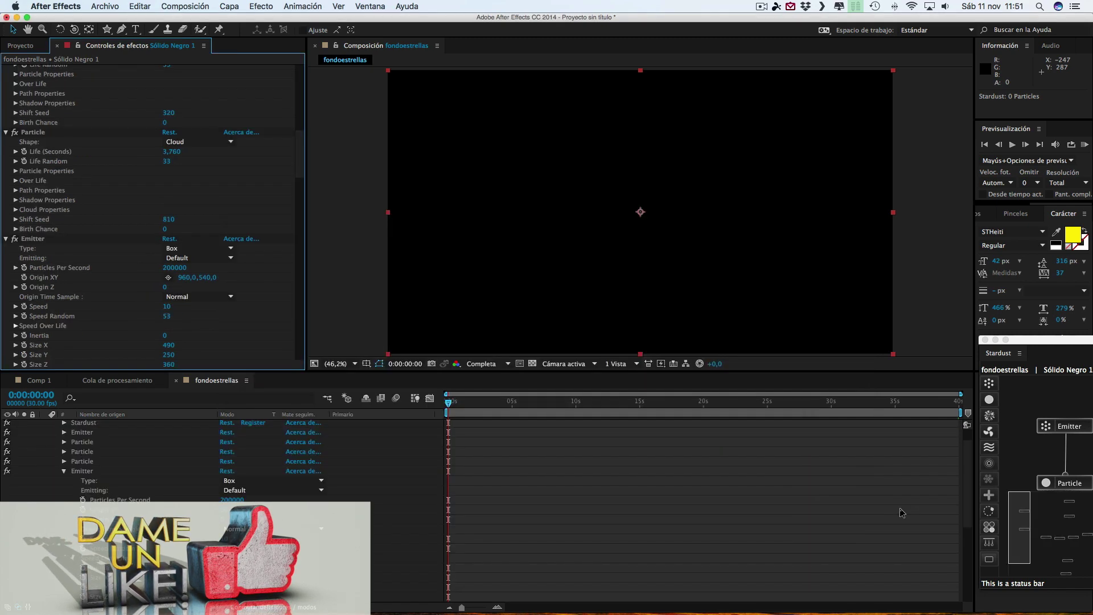
Step: Set Stardust's Particles Per Second to 10000
click(512, 401)
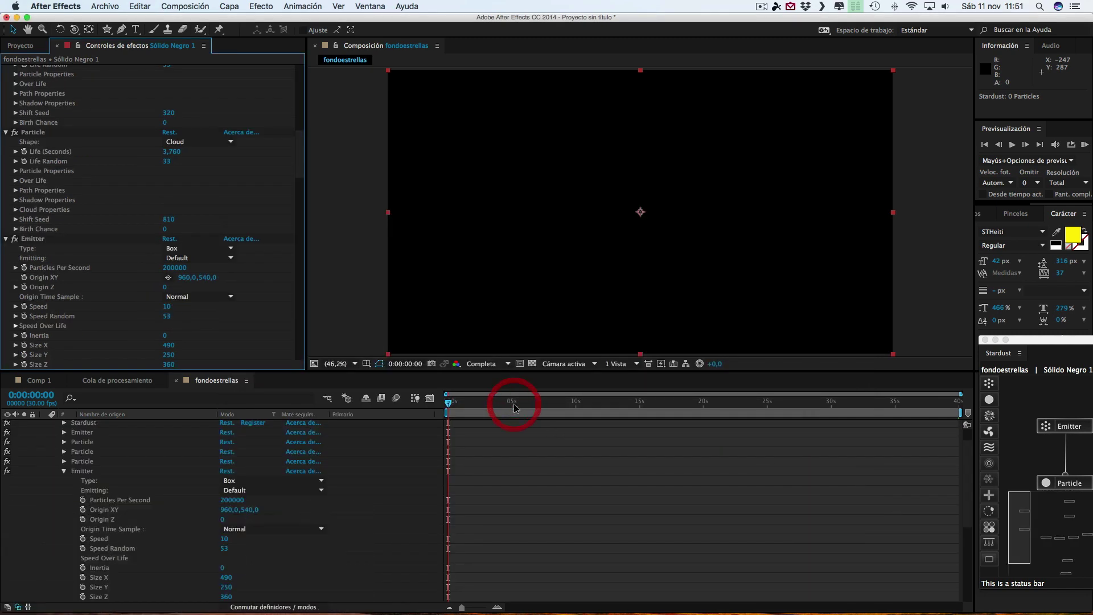
drag(510, 407, 509, 408)
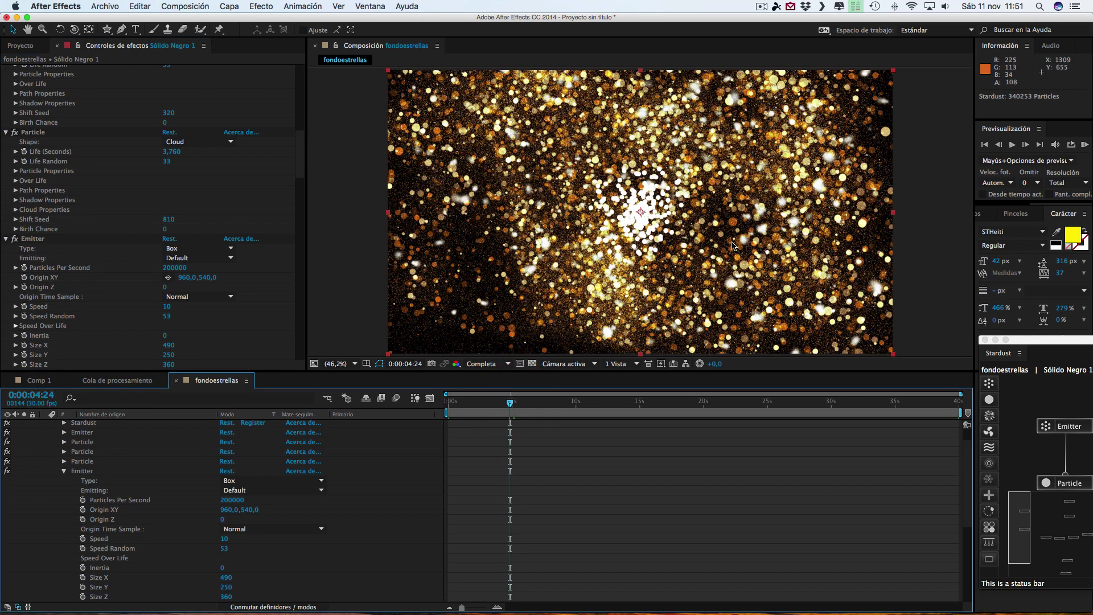
click(493, 405)
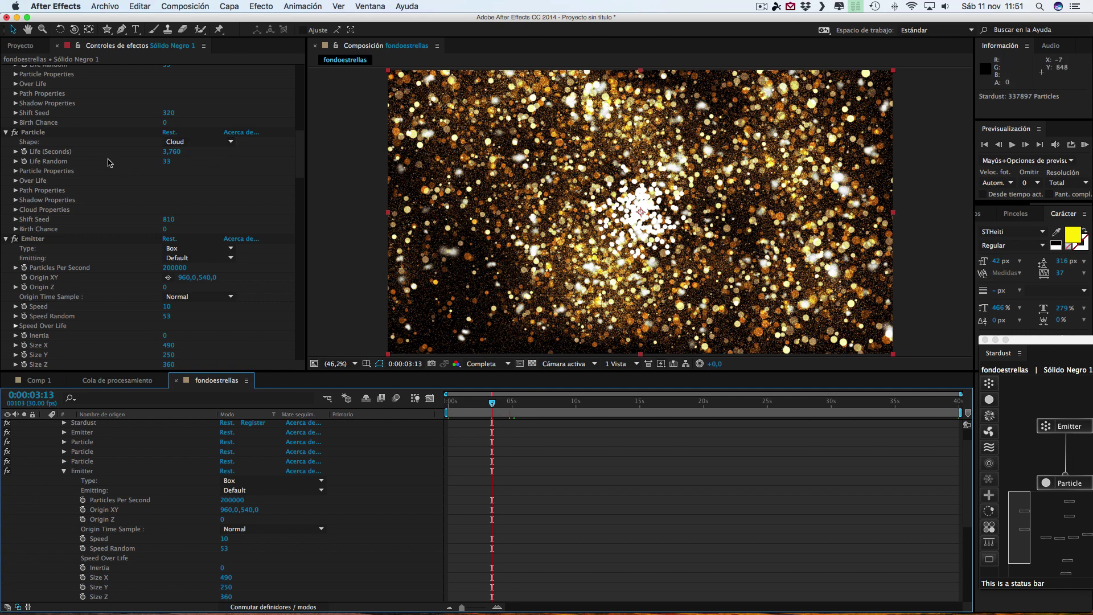
drag(175, 272, 102, 275)
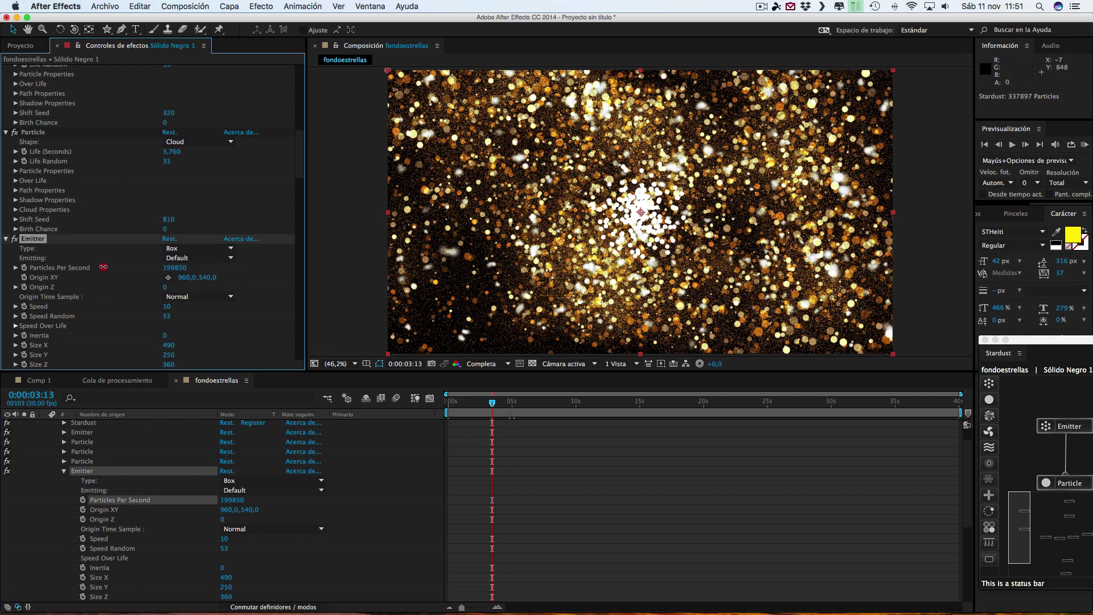
click(173, 268)
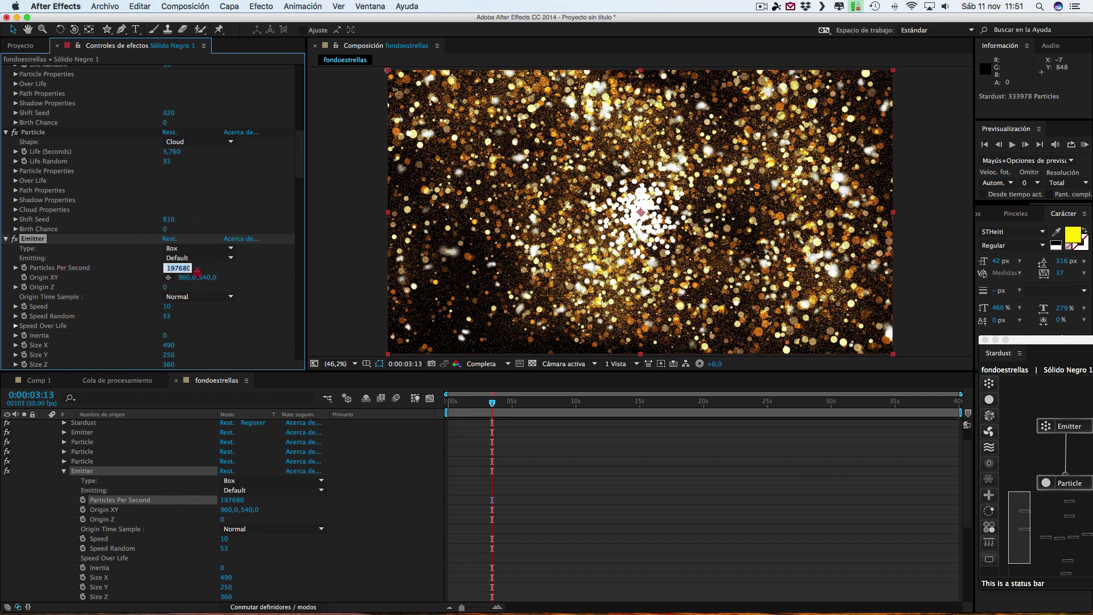
text(10000)
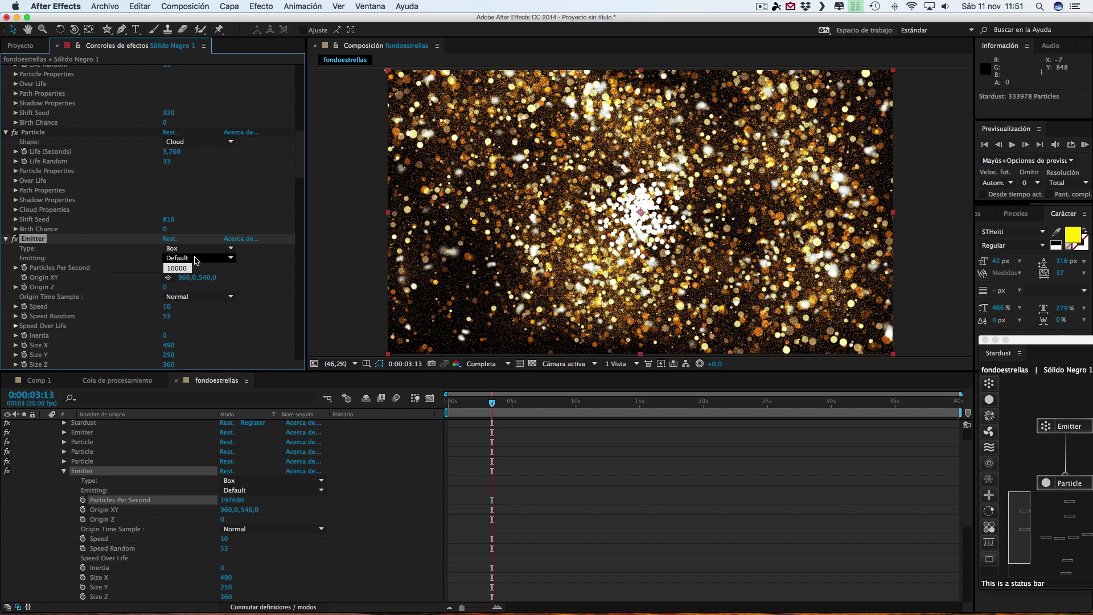
click(234, 273)
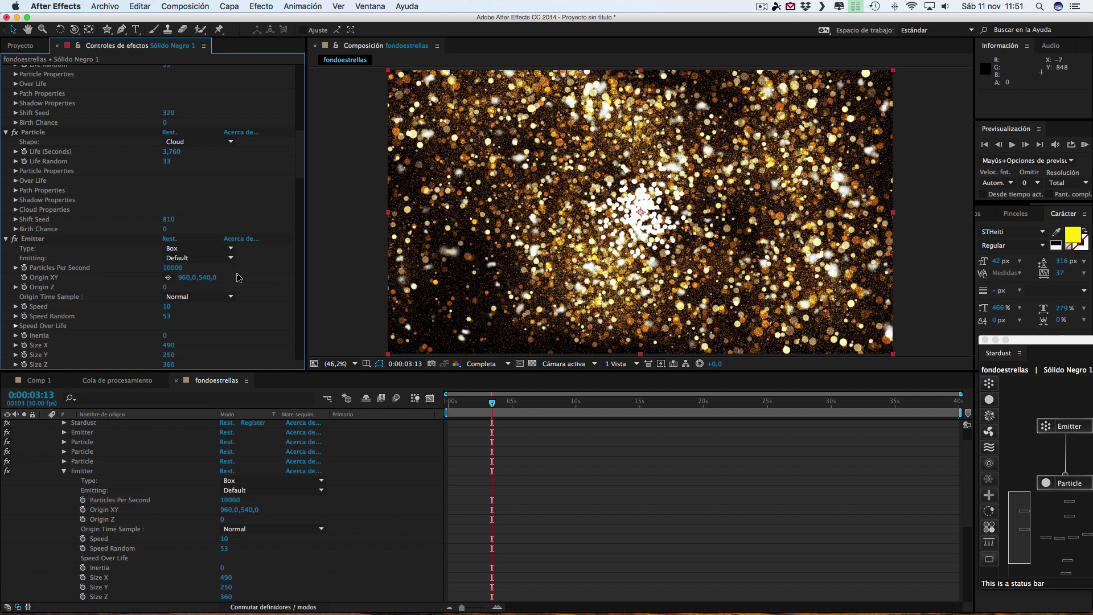
Step: Switch off the first Particle effect to remove the white centre cluster, then preview
drag(505, 405, 592, 405)
click(477, 333)
scroll(99, 165, up, 1)
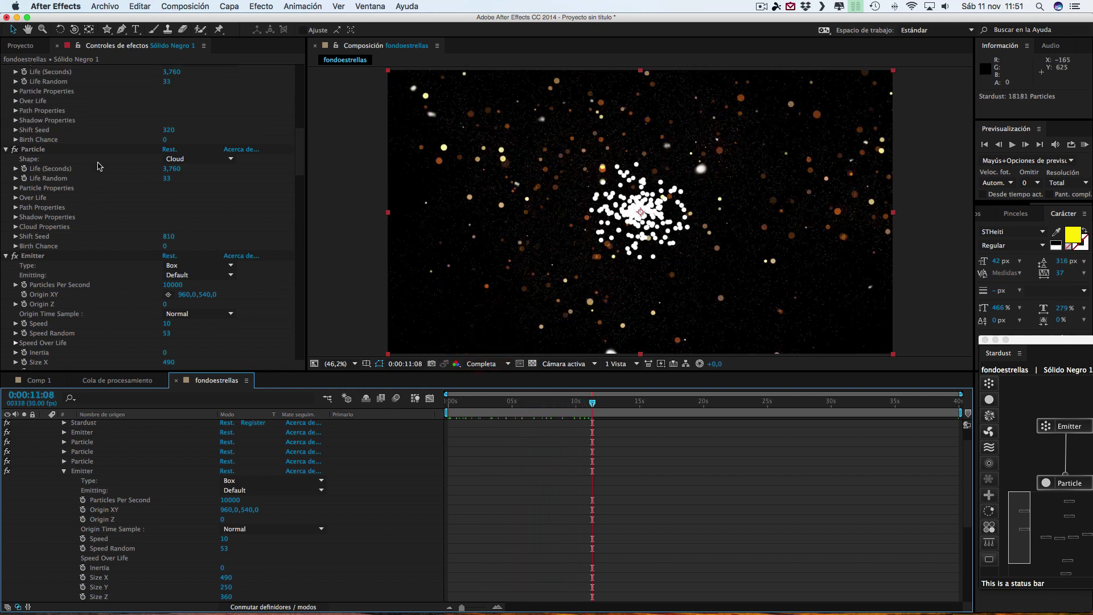
click(16, 152)
scroll(26, 127, up, 6)
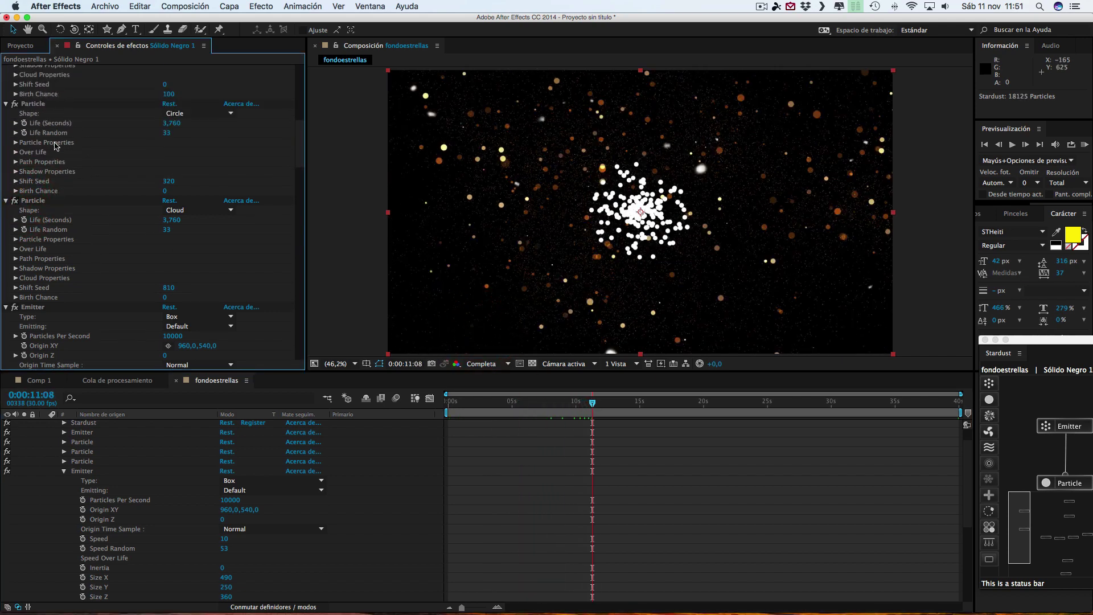
click(15, 121)
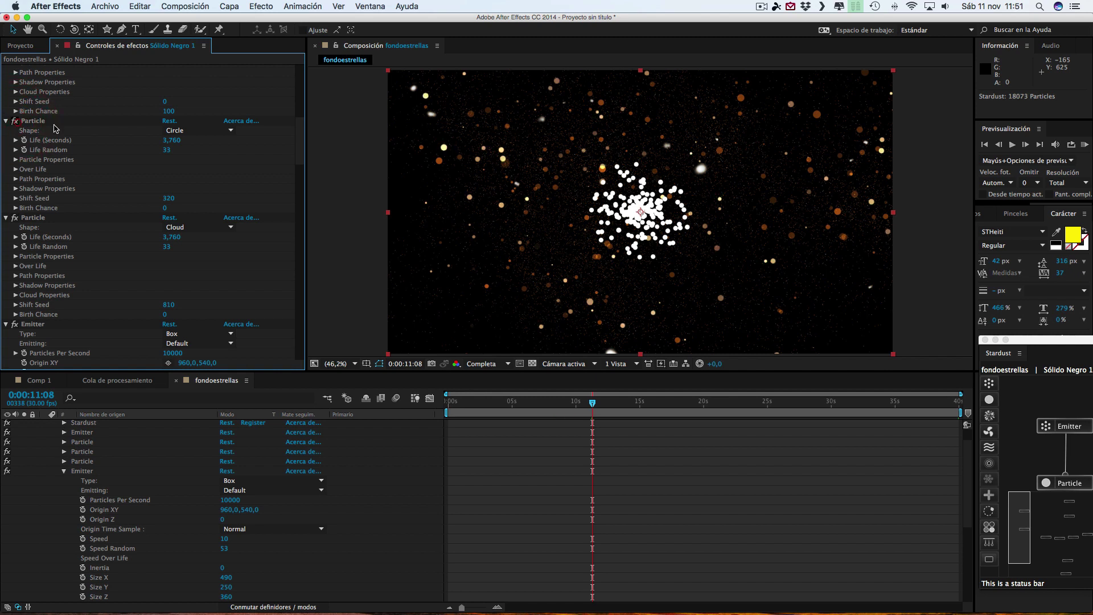
scroll(129, 129, up, 6)
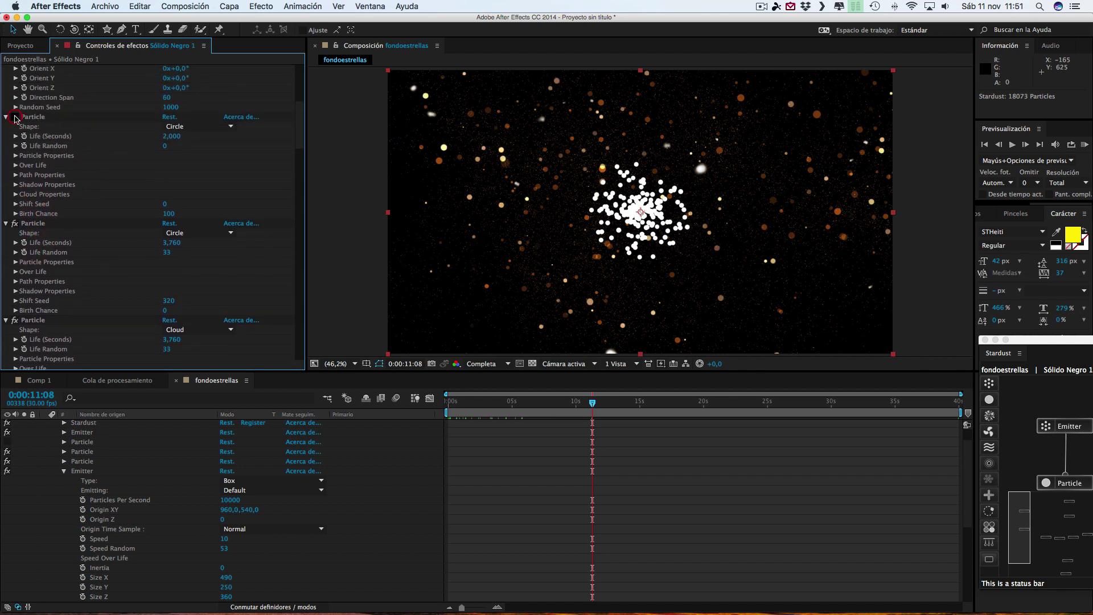
click(15, 118)
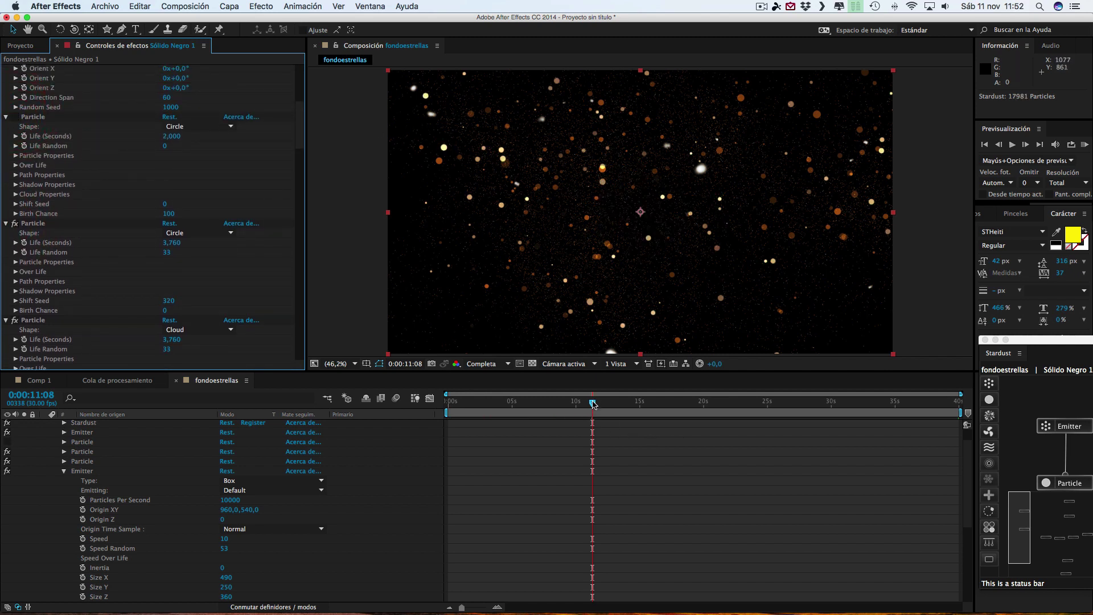
drag(592, 404, 660, 403)
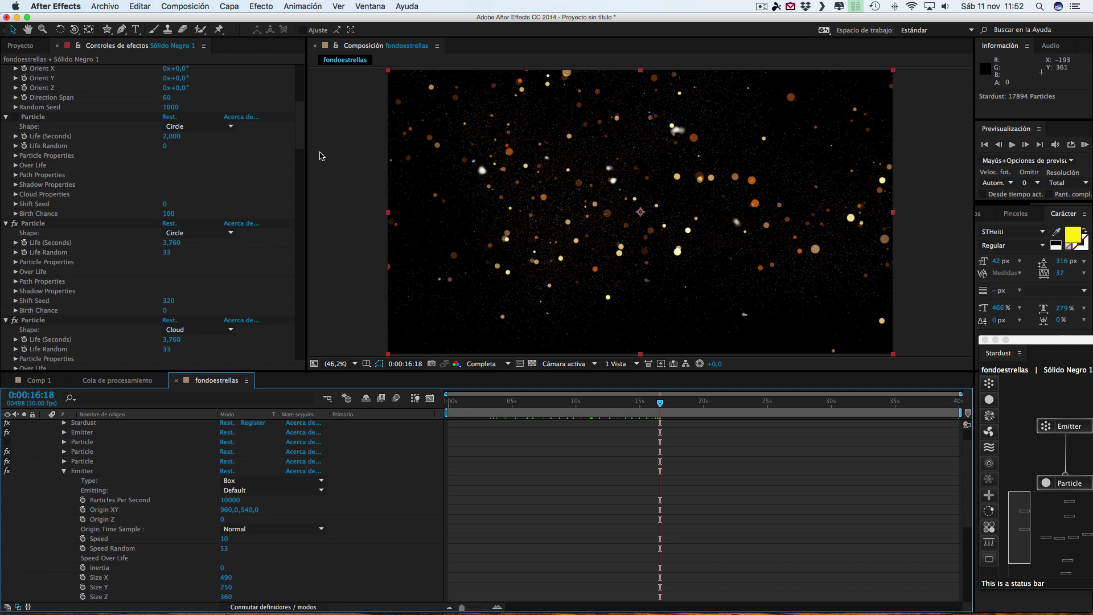
drag(660, 403, 674, 404)
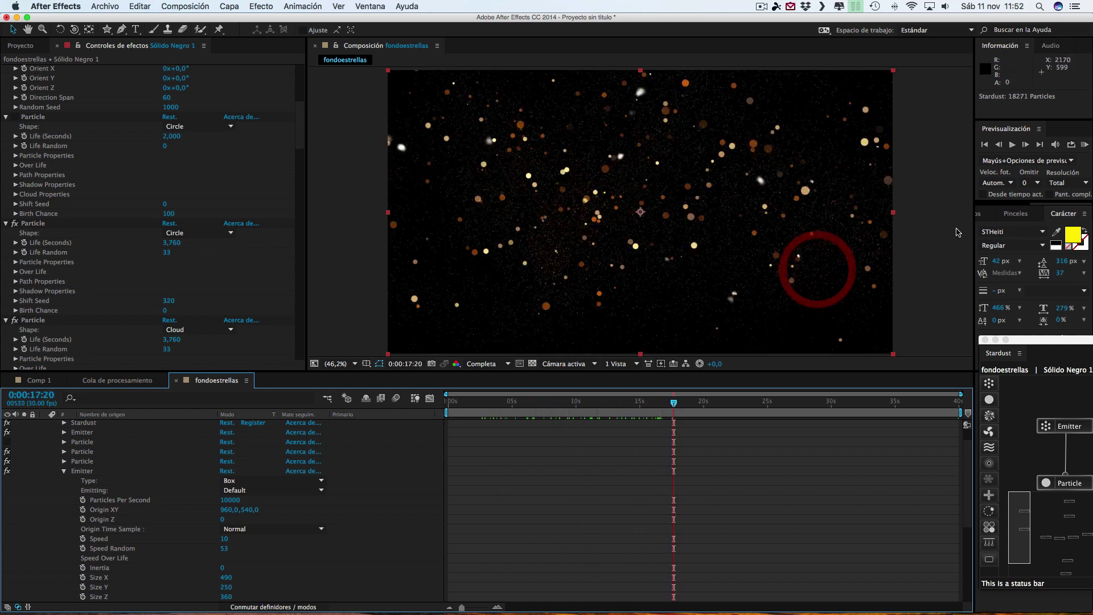
scroll(158, 447, up, 2)
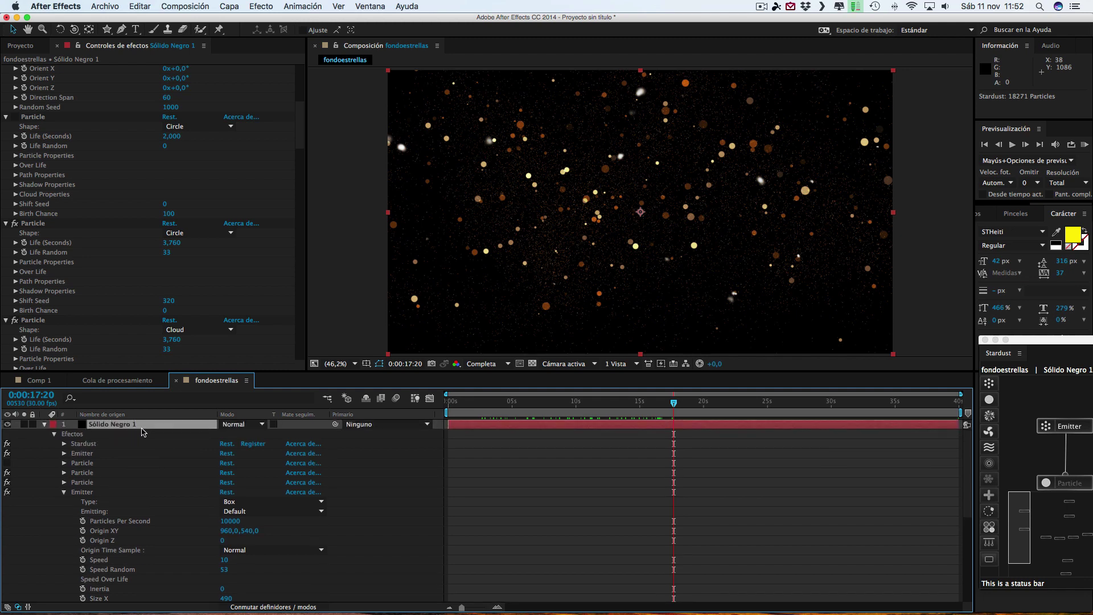
click(237, 6)
Step: Add an adjustment layer and apply the FxFactory Pro Glow effect to it
mouse_move(396, 21)
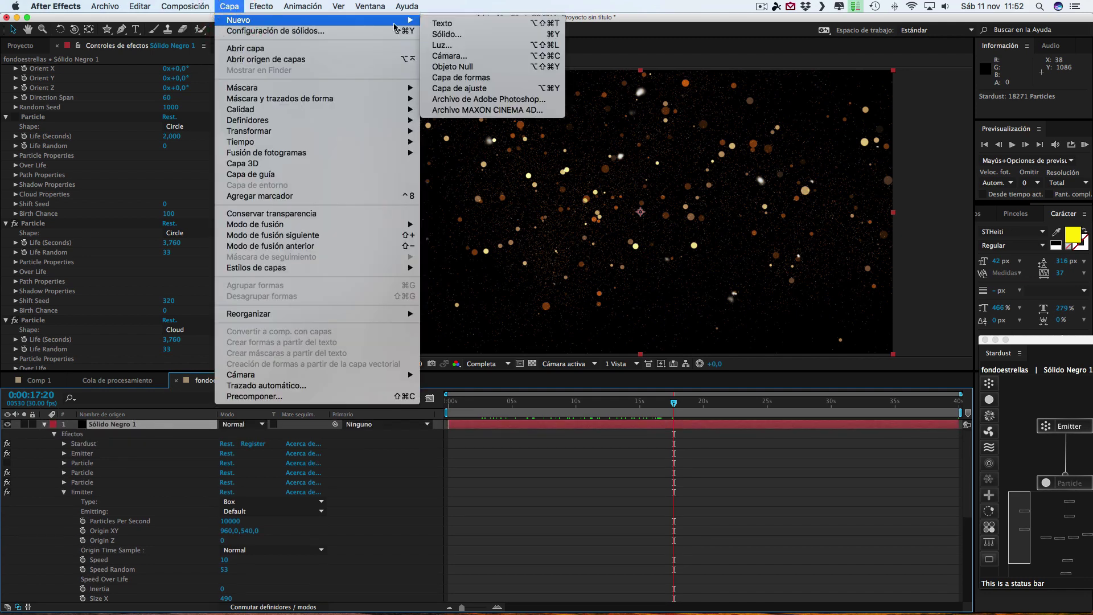
click(459, 89)
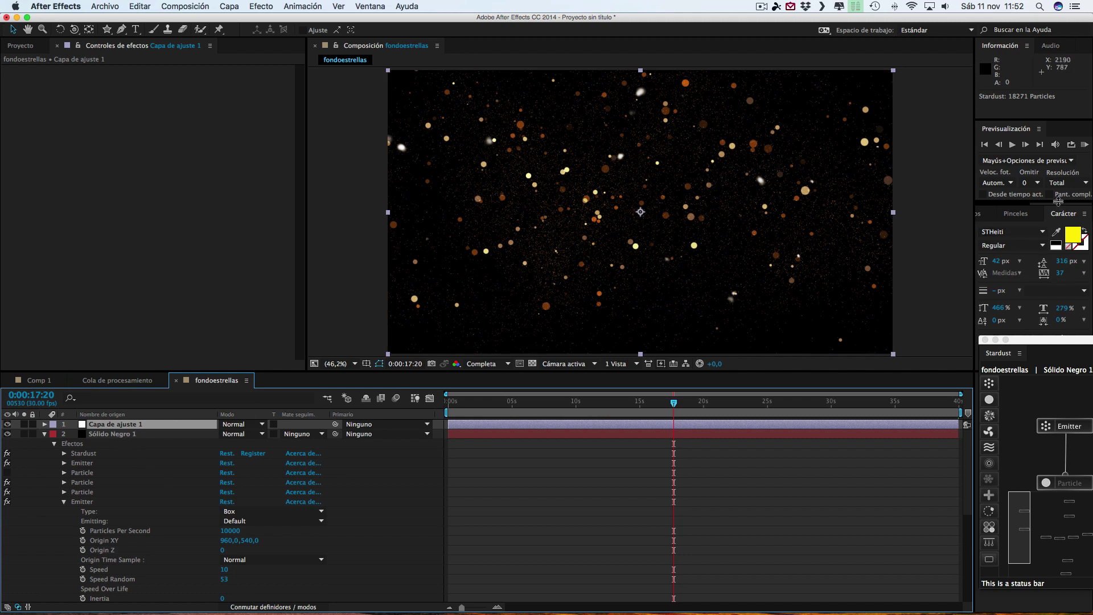
click(977, 213)
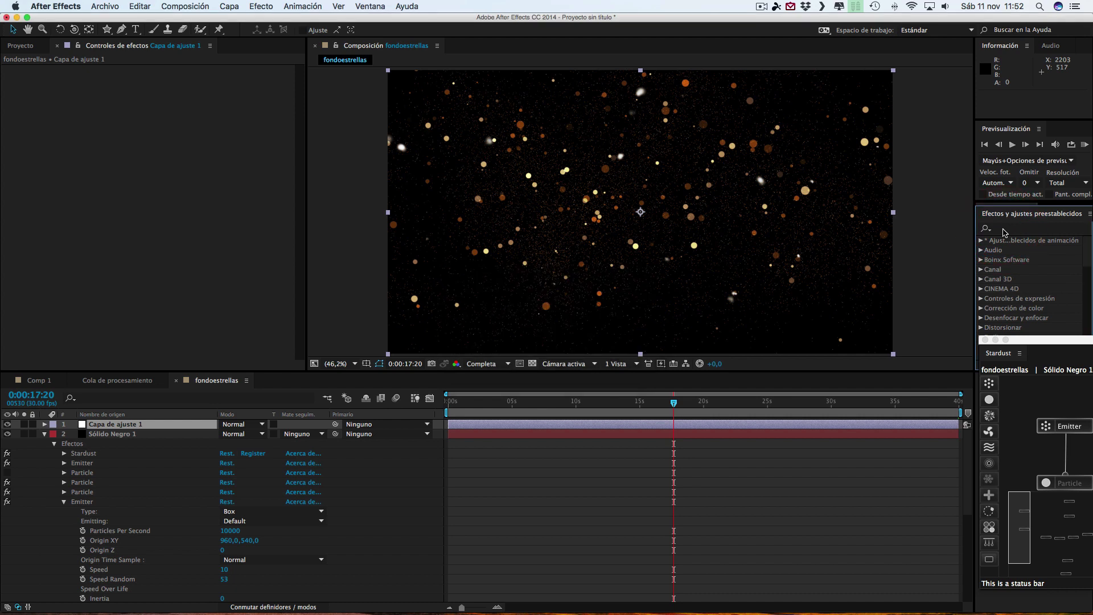
click(1004, 228)
text(glow)
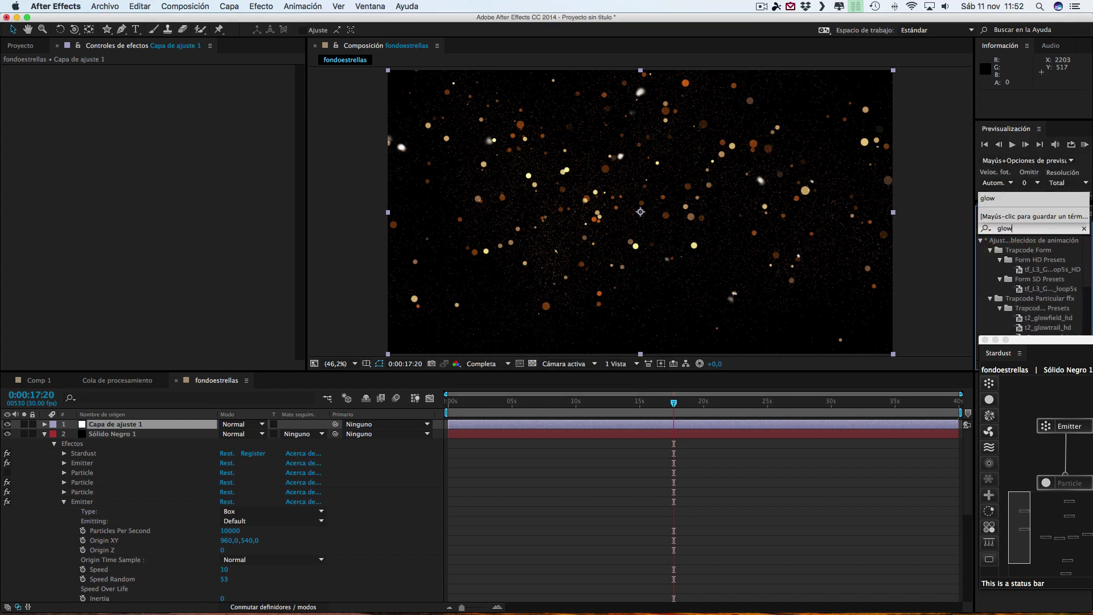
scroll(1057, 306, down, 5)
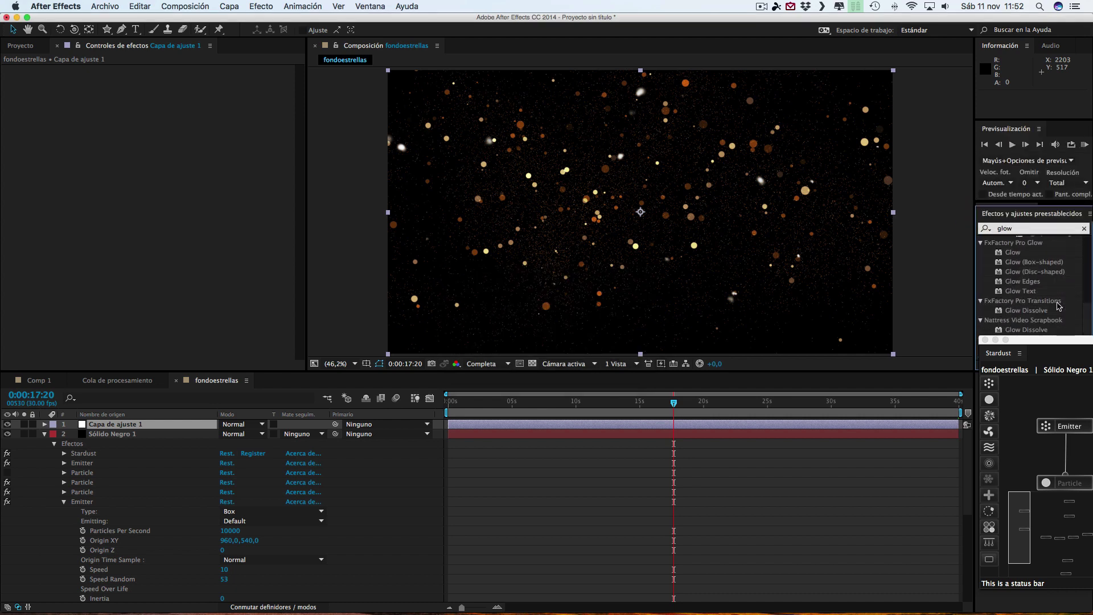
click(1011, 254)
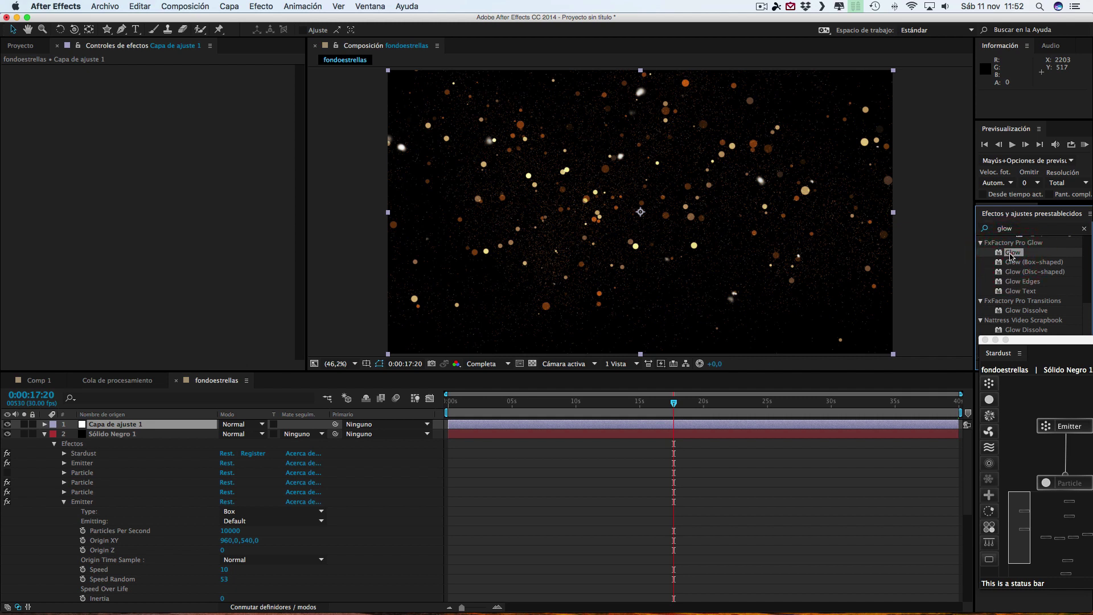
double_click(1011, 254)
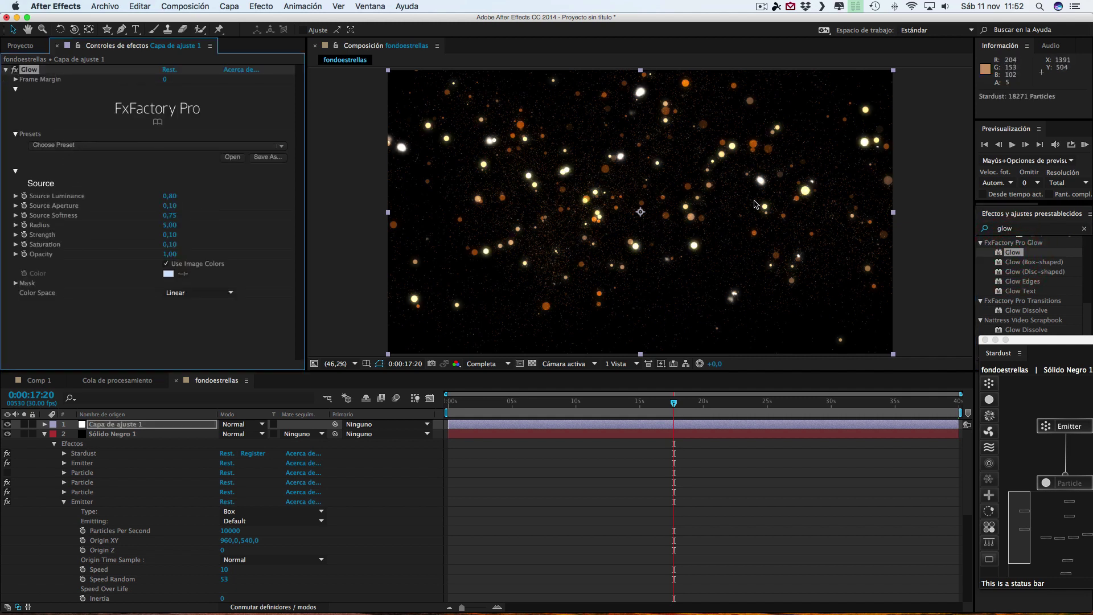
Step: Choose the Red Neon Glow preset and change the glow colour to pale yellow
click(69, 147)
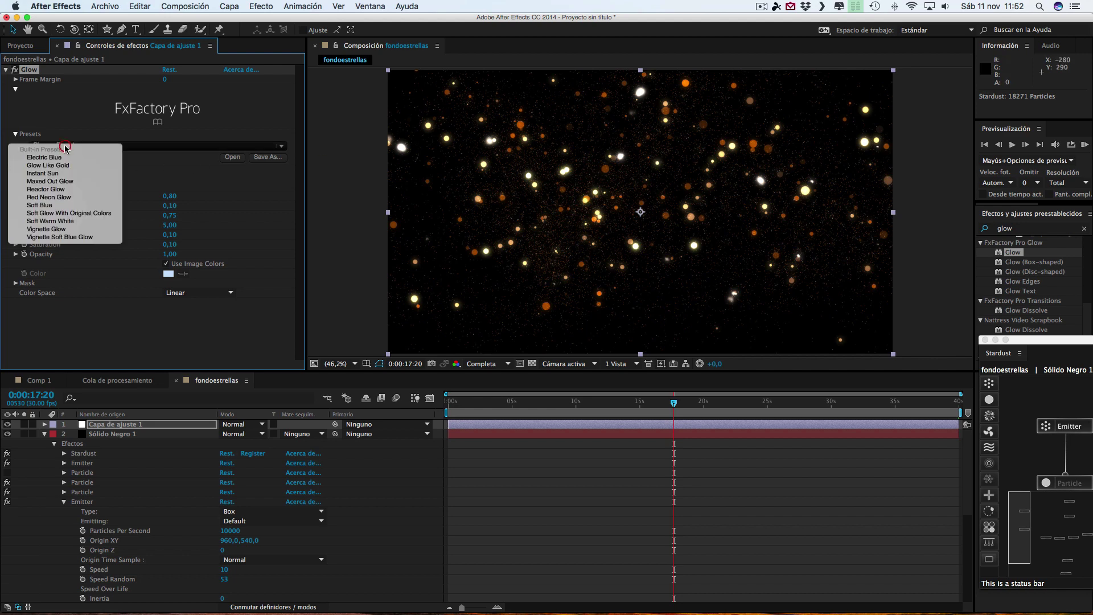
click(49, 199)
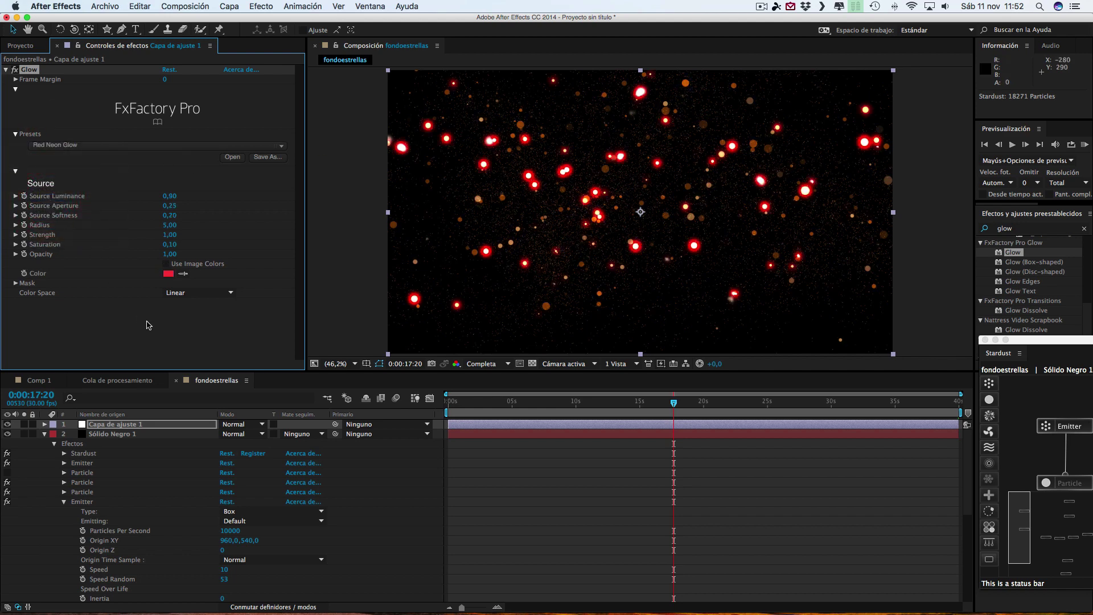
click(168, 275)
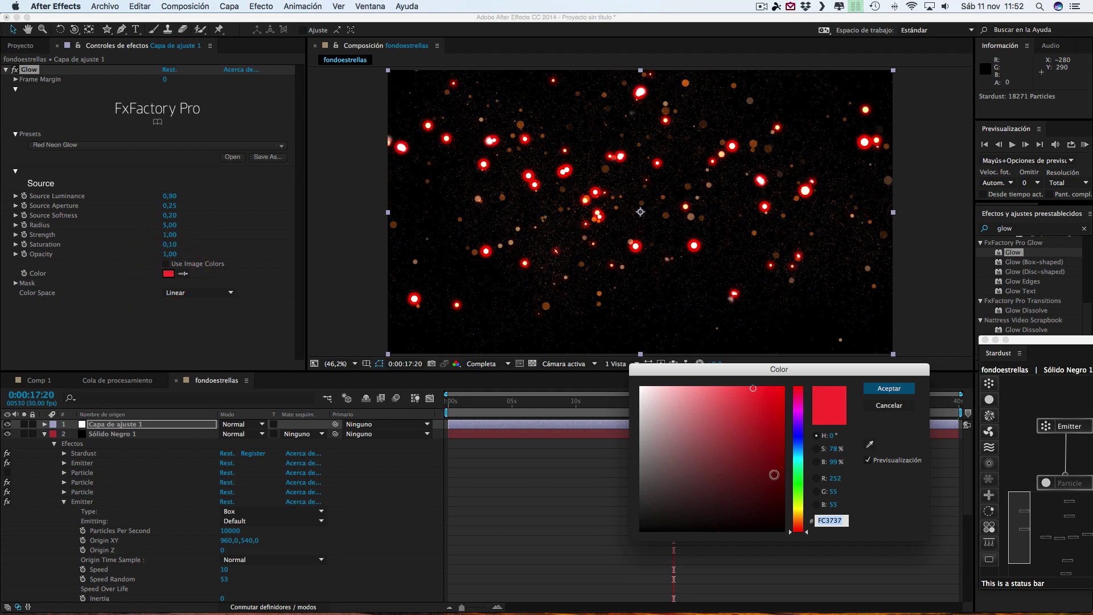
click(798, 505)
drag(683, 391, 690, 389)
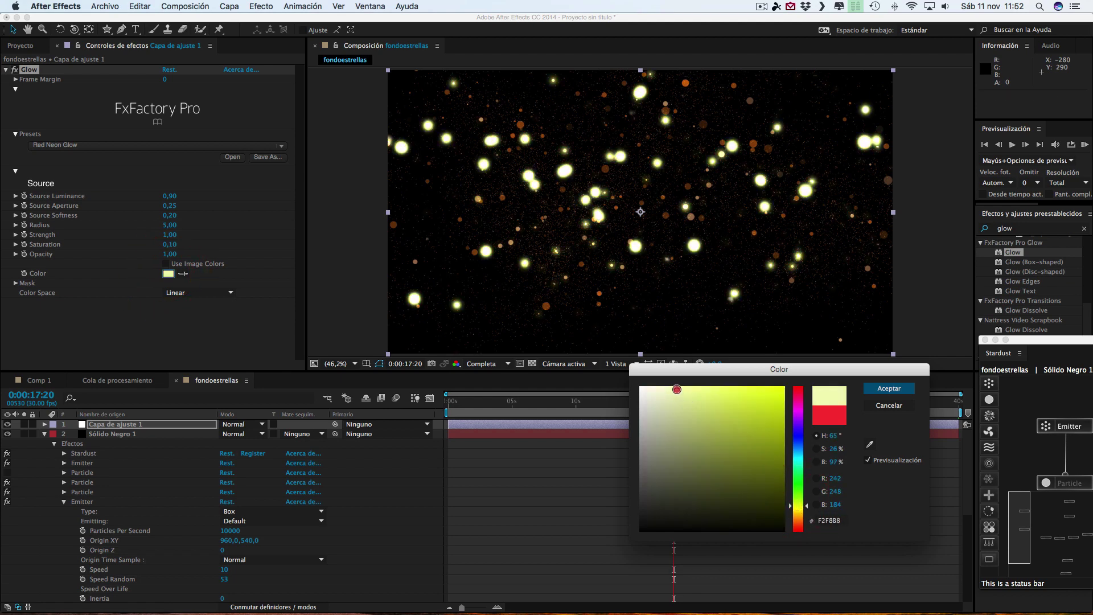
click(886, 388)
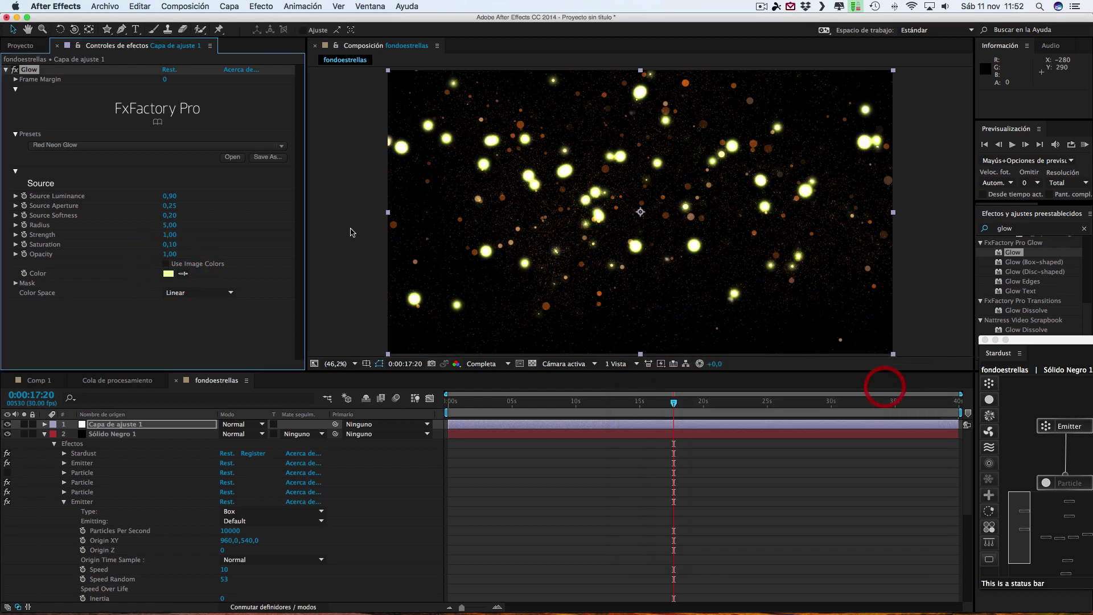
Step: Lower Glow's Source Luminance to 0,63 and Source Softness to 0,12
mouse_move(169, 197)
mouse_down()
mouse_move(147, 194)
mouse_move(163, 205)
mouse_up()
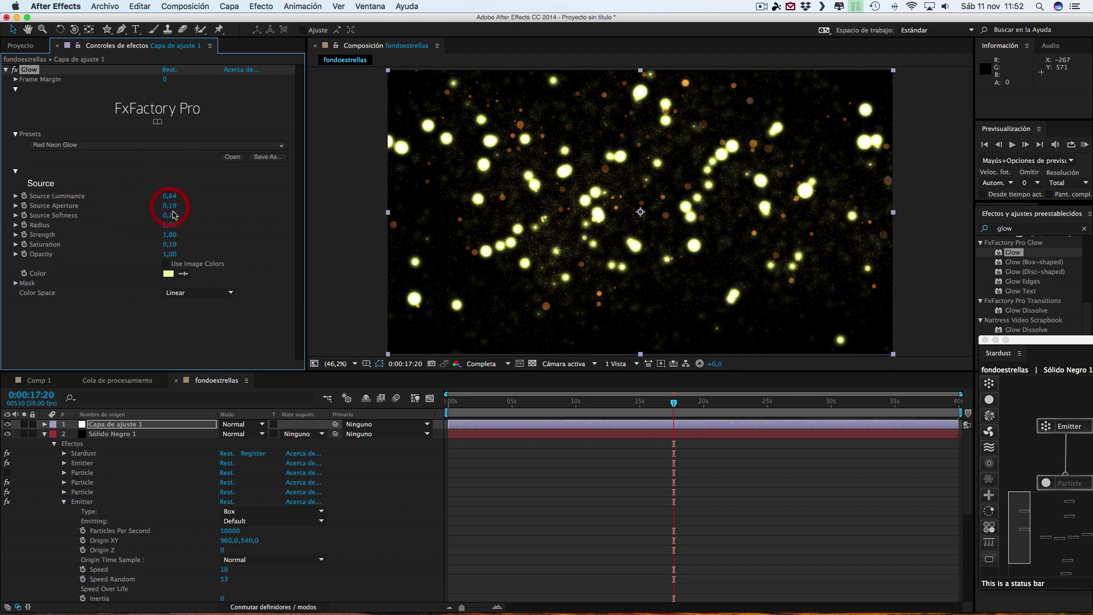
drag(168, 218, 169, 224)
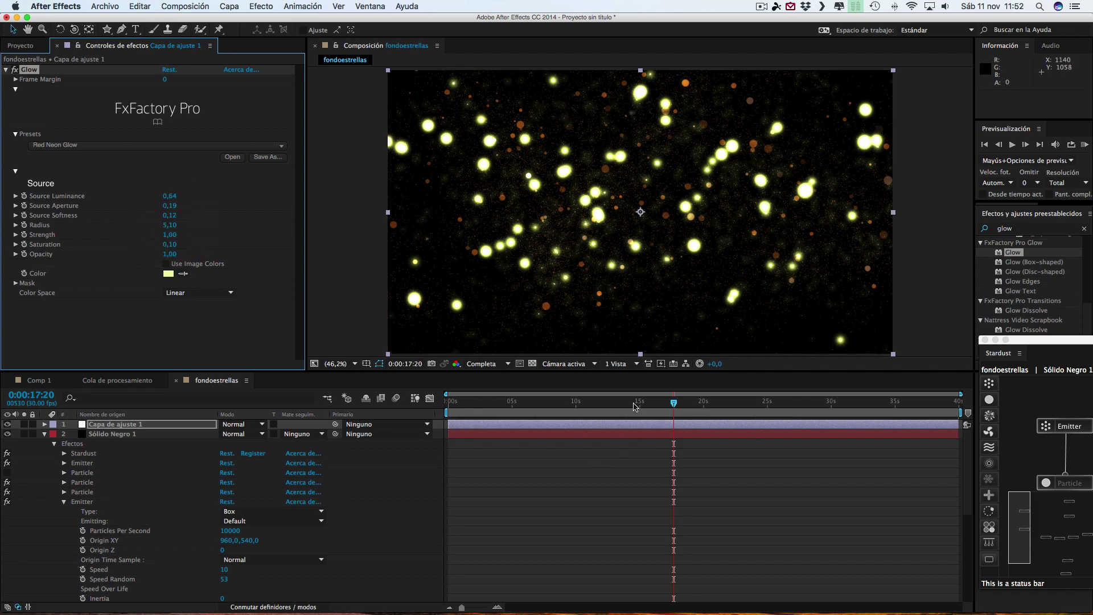
mouse_move(625, 405)
mouse_down()
mouse_move(806, 412)
mouse_move(560, 406)
mouse_up()
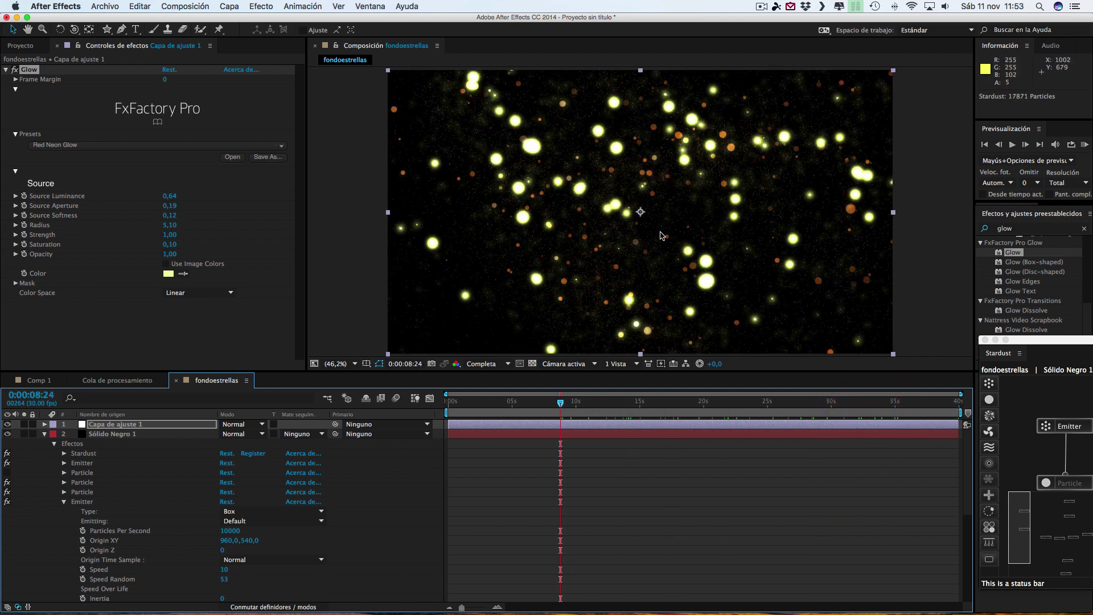
click(46, 435)
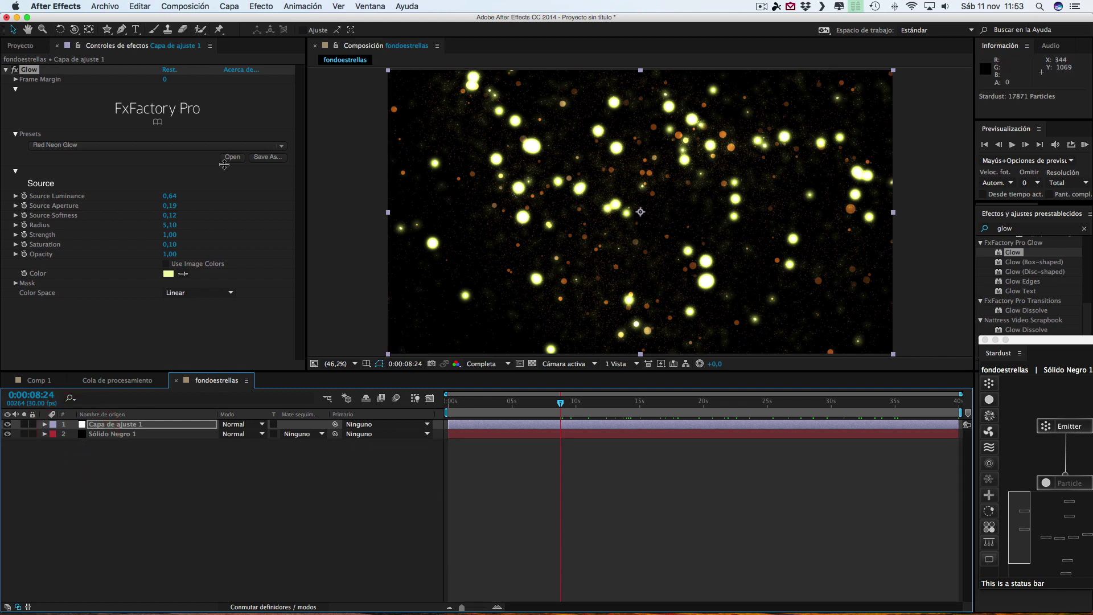
Step: Add a new camera layer, Cámara 1, and expand its camera options
click(231, 7)
mouse_move(248, 21)
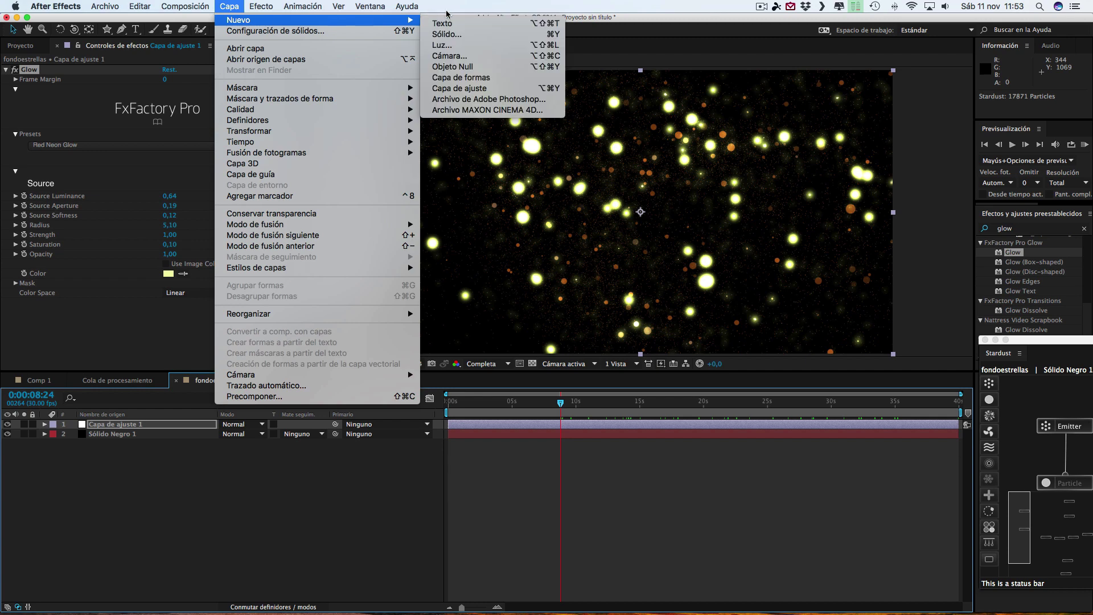
key(Escape)
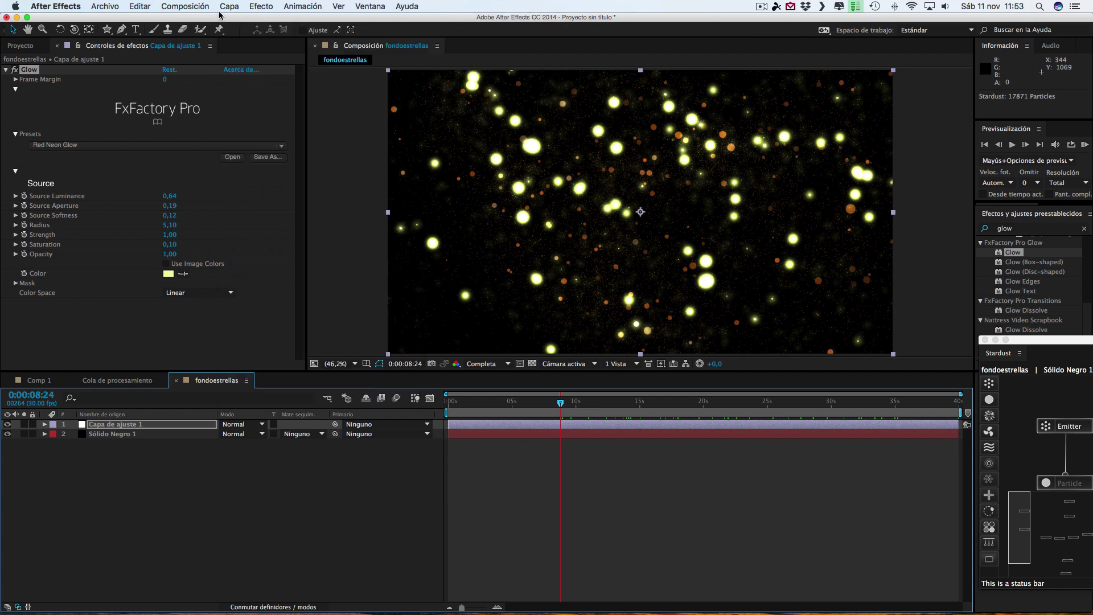
click(222, 8)
mouse_move(245, 20)
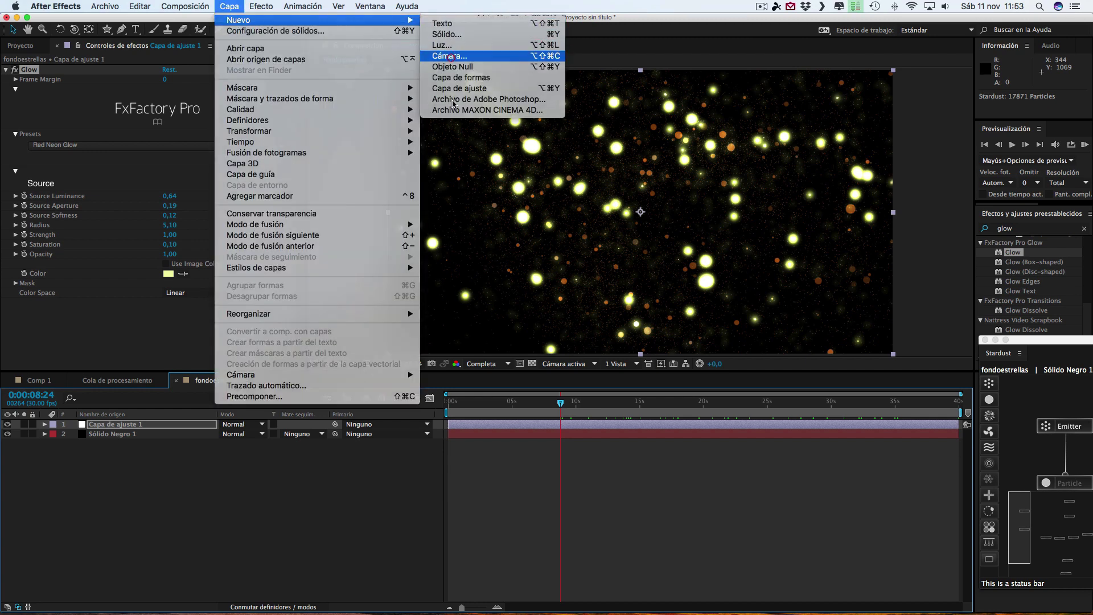
click(450, 56)
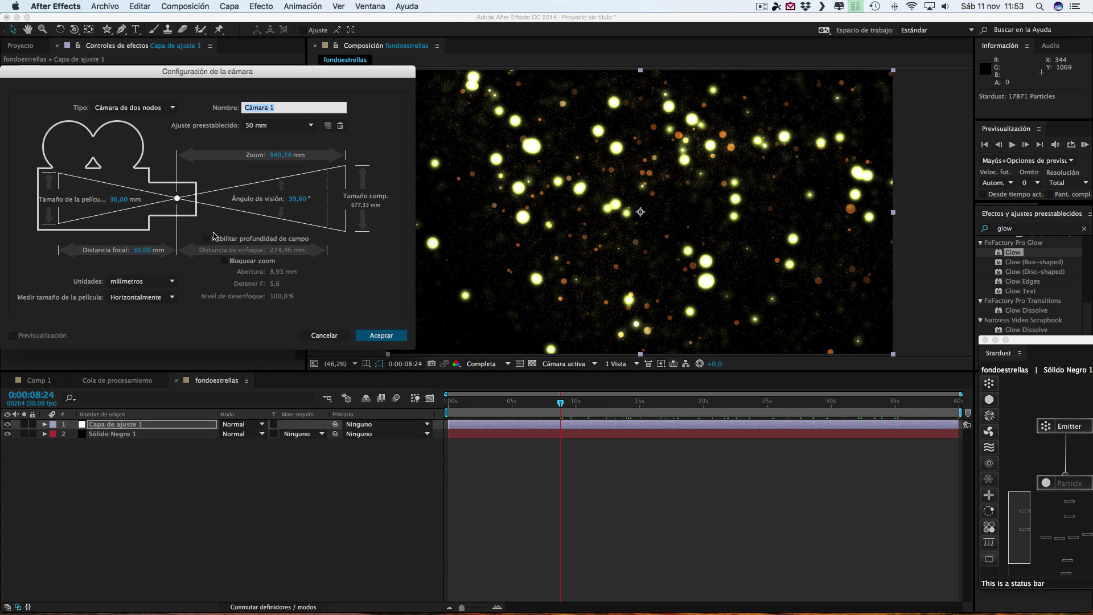
click(387, 335)
click(46, 426)
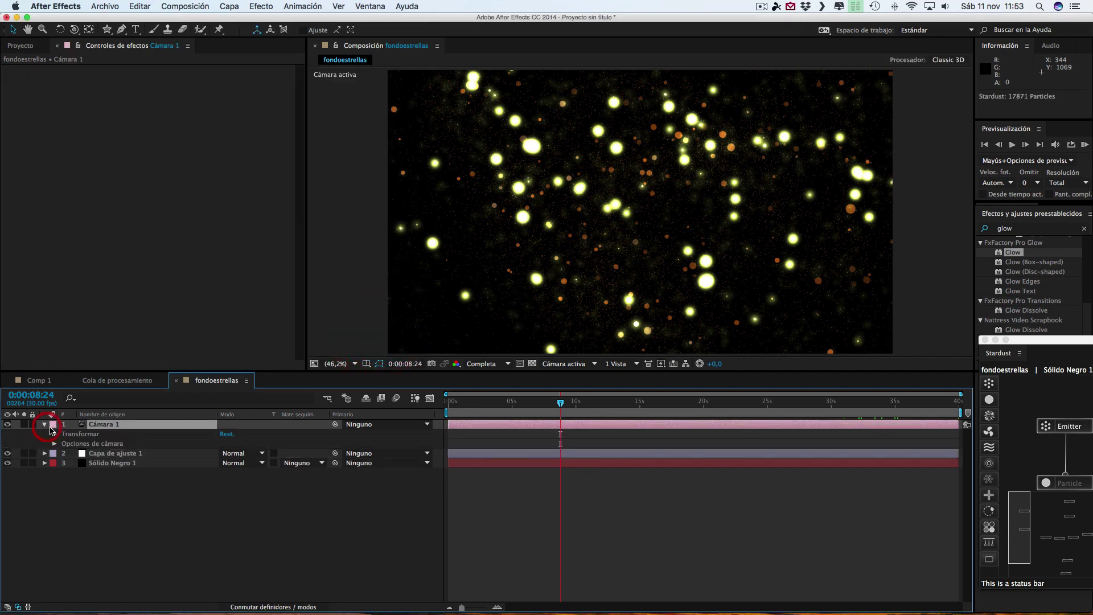
click(54, 444)
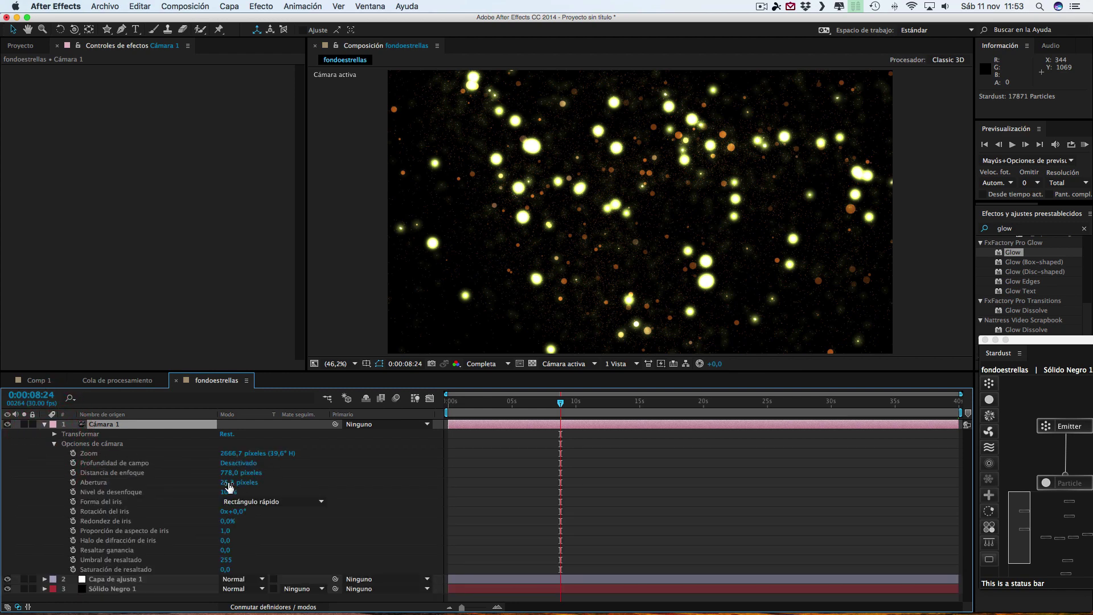
Step: Enable depth of field with focus distance 1769, aperture 179,3 and blur level 734%
mouse_move(228, 482)
mouse_down()
mouse_move(276, 482)
mouse_move(251, 494)
mouse_move(270, 472)
mouse_move(396, 460)
mouse_up()
drag(576, 450, 592, 449)
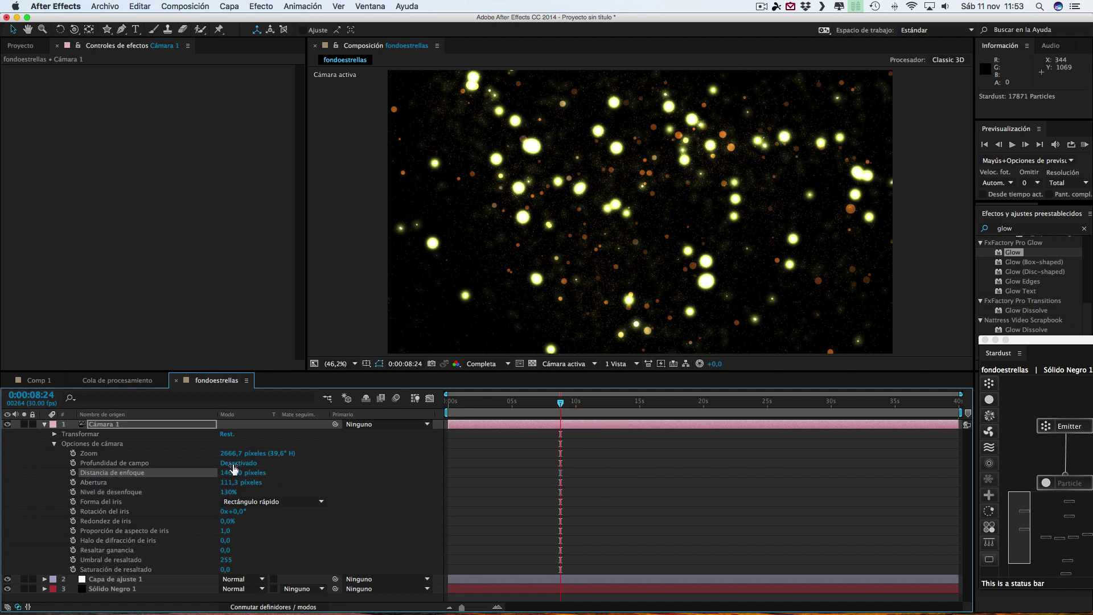
click(256, 469)
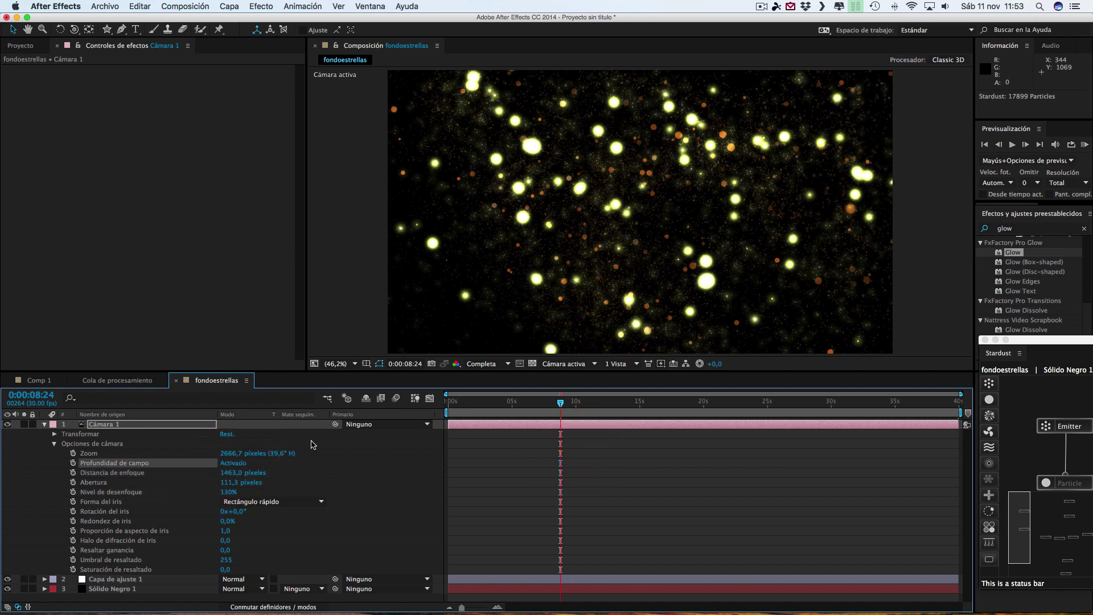
mouse_move(222, 470)
mouse_down()
mouse_move(153, 472)
mouse_move(476, 467)
mouse_move(679, 435)
mouse_up()
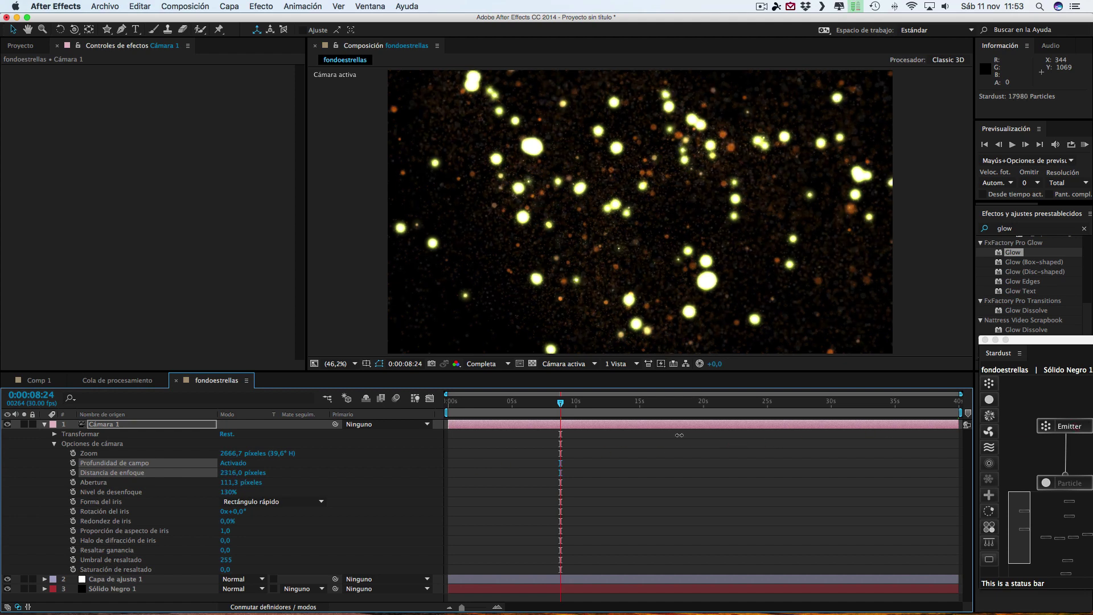
drag(482, 428, 359, 424)
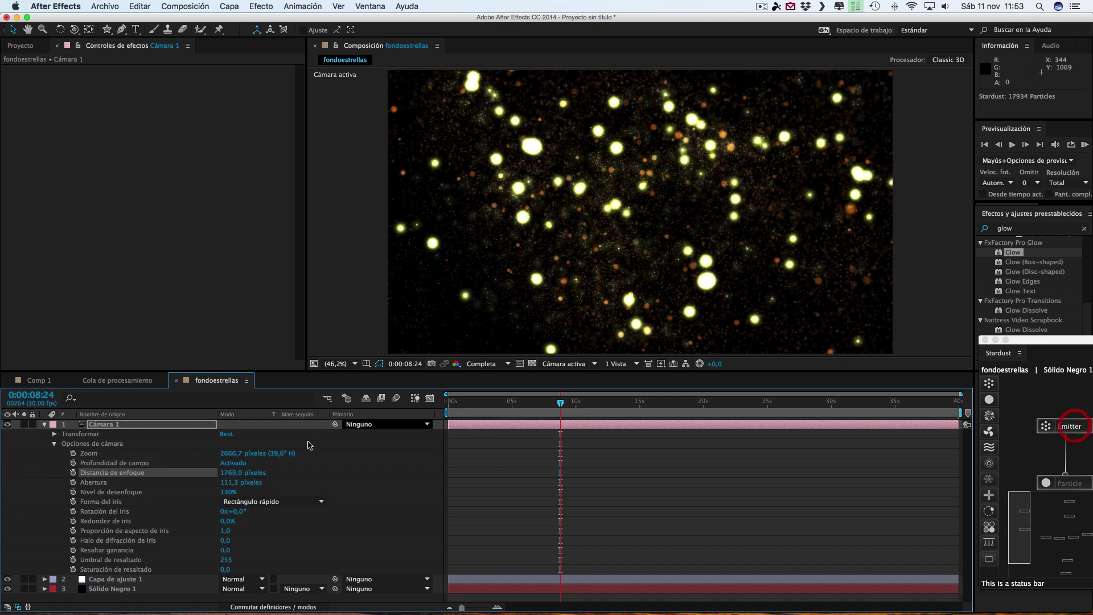
mouse_move(228, 491)
mouse_down()
mouse_move(618, 471)
mouse_move(598, 476)
mouse_up()
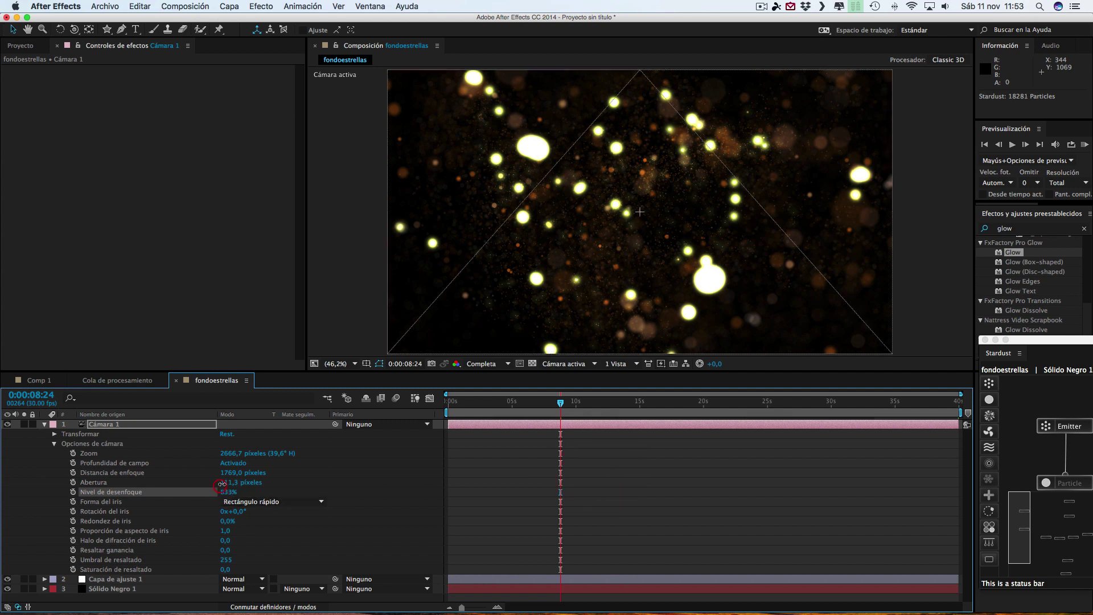
drag(227, 482, 270, 483)
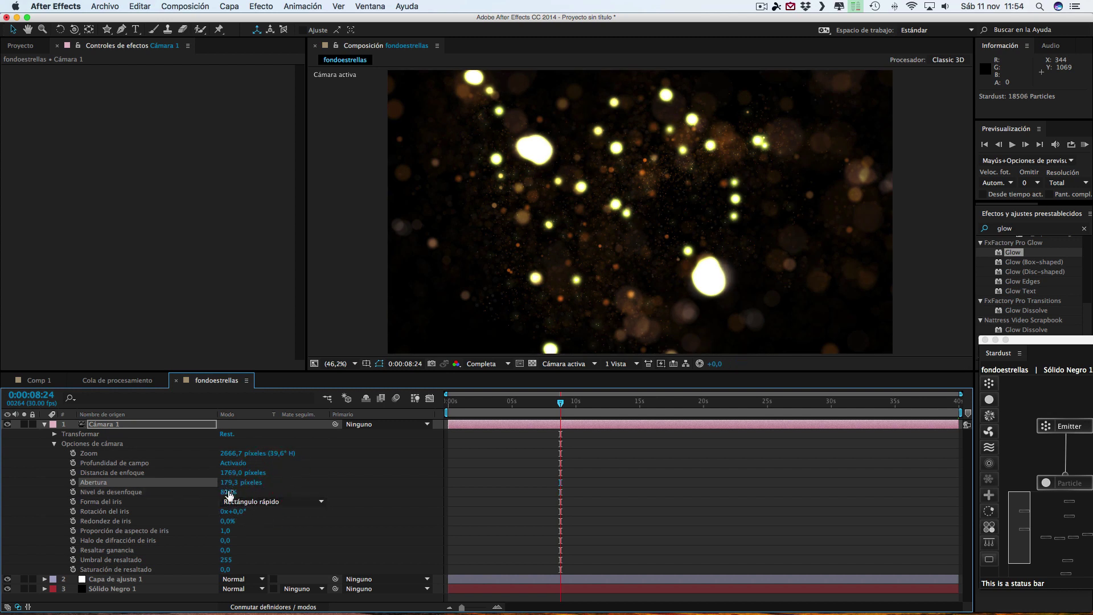
drag(229, 493, 173, 493)
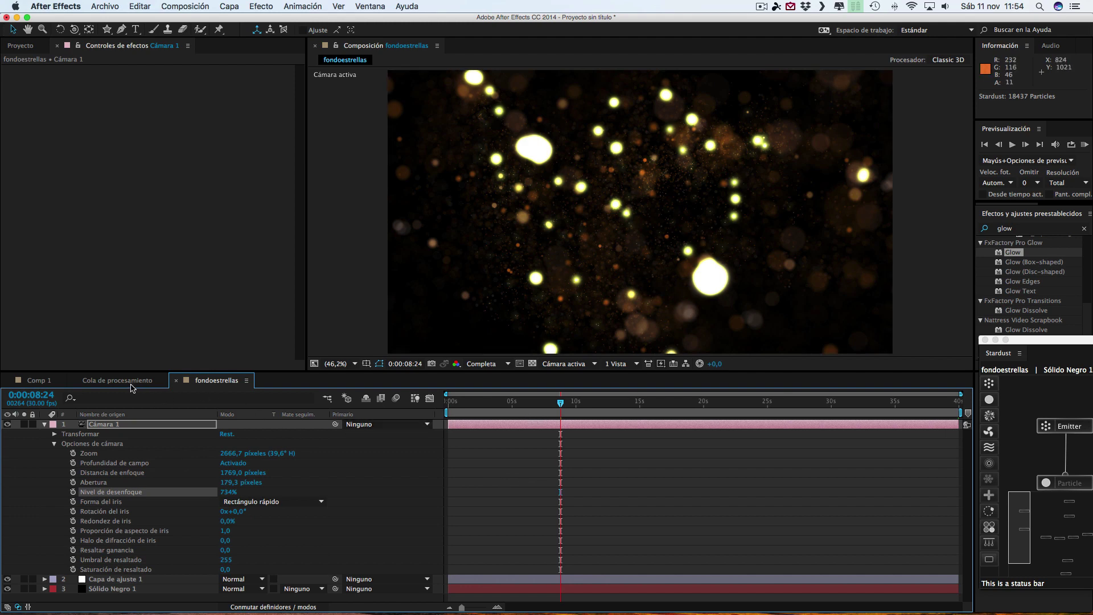
Step: Nest the fondoestrellas composition into Comp 1 as a layer
click(39, 381)
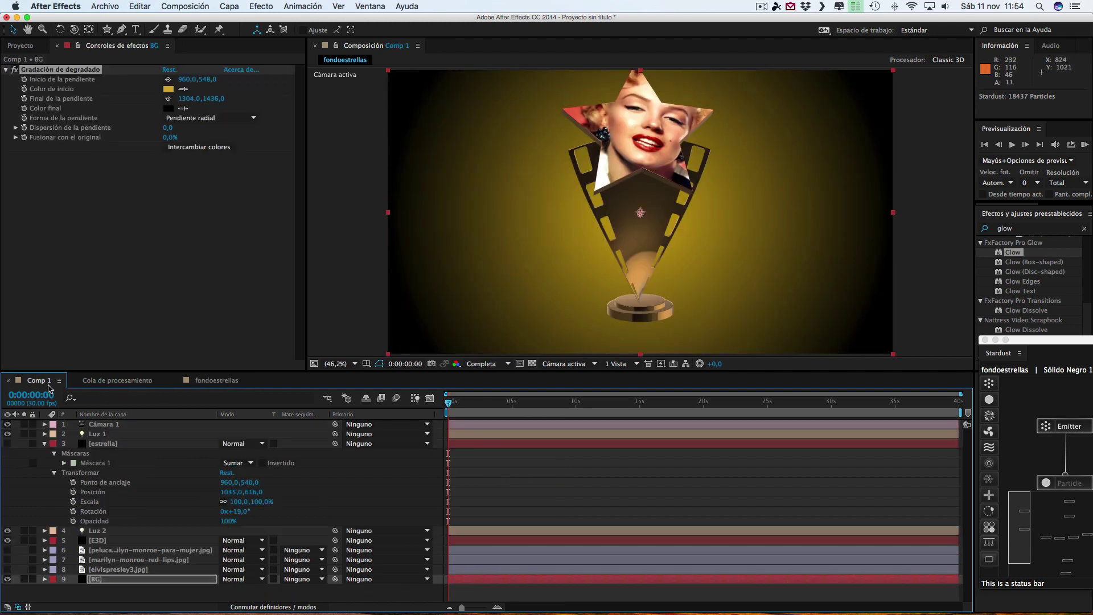
click(31, 48)
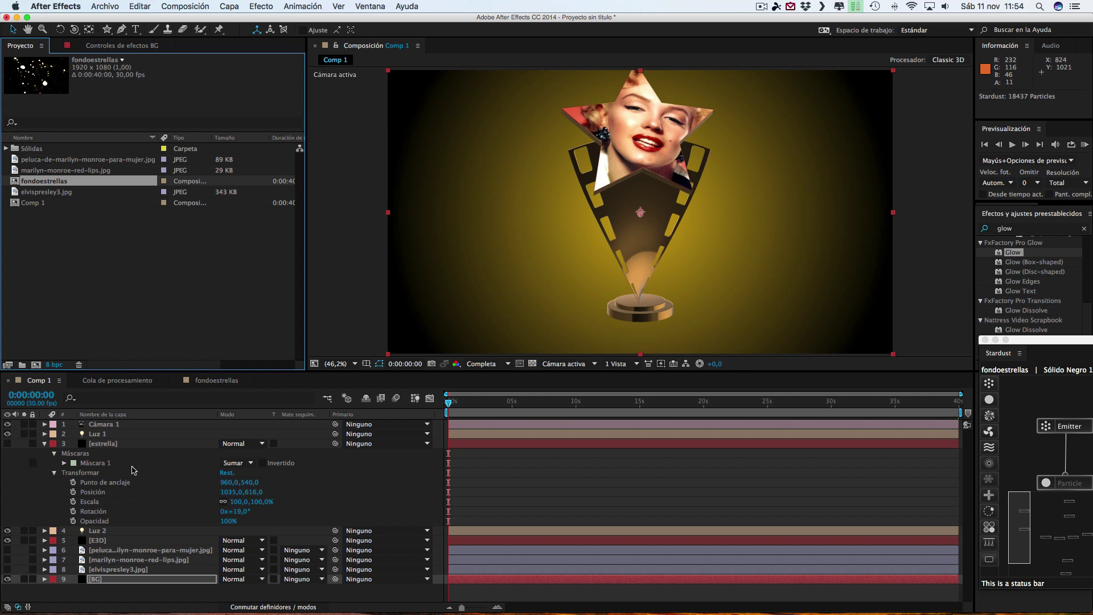
click(45, 445)
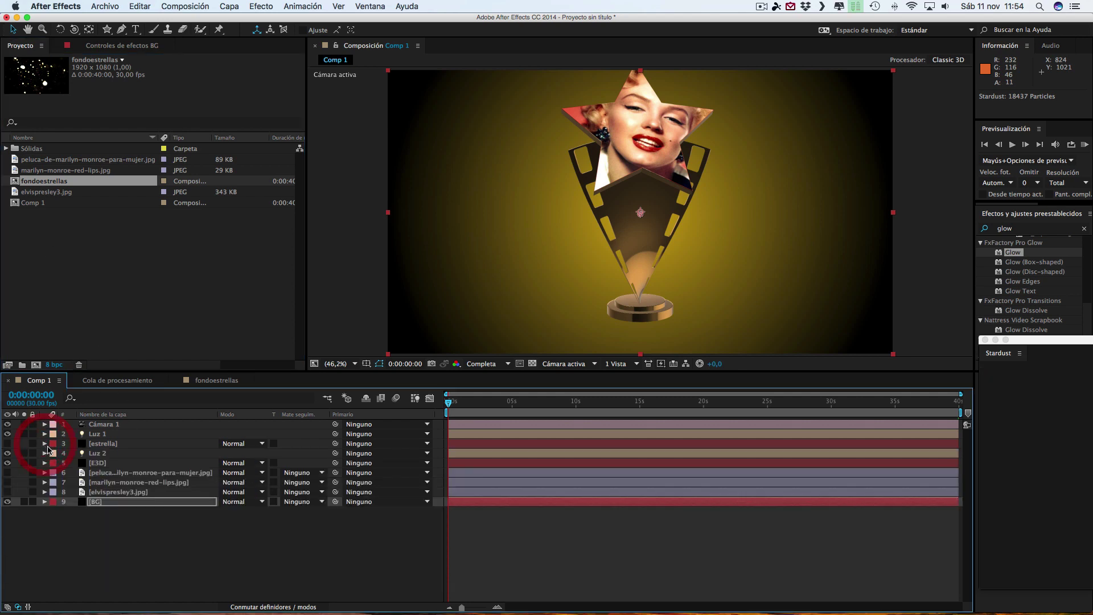
drag(53, 183, 136, 461)
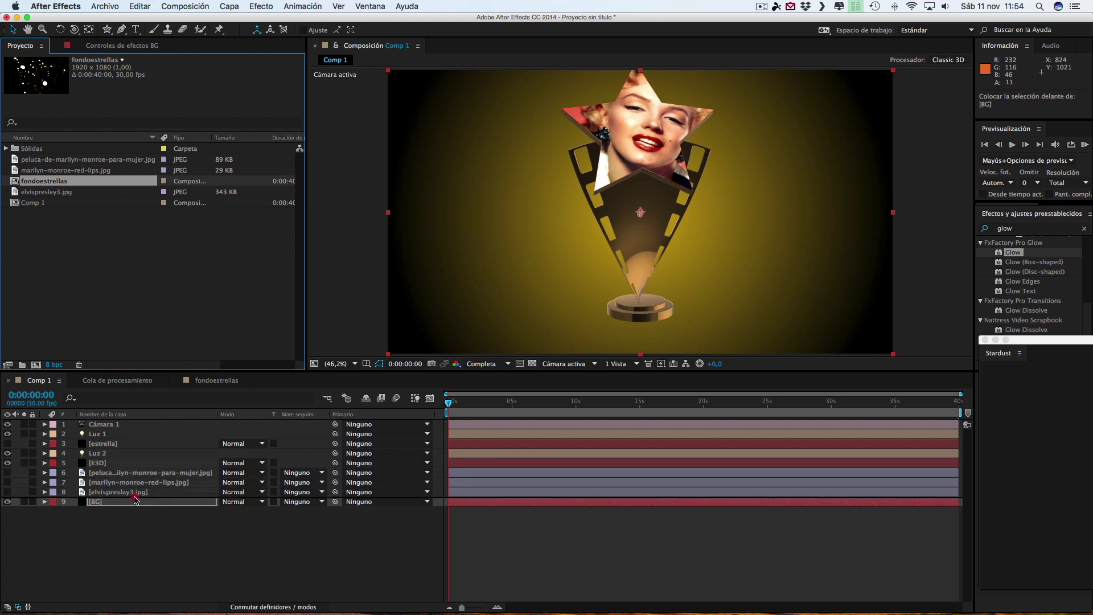
mouse_move(136, 461)
mouse_down()
mouse_move(132, 495)
mouse_move(120, 443)
mouse_up()
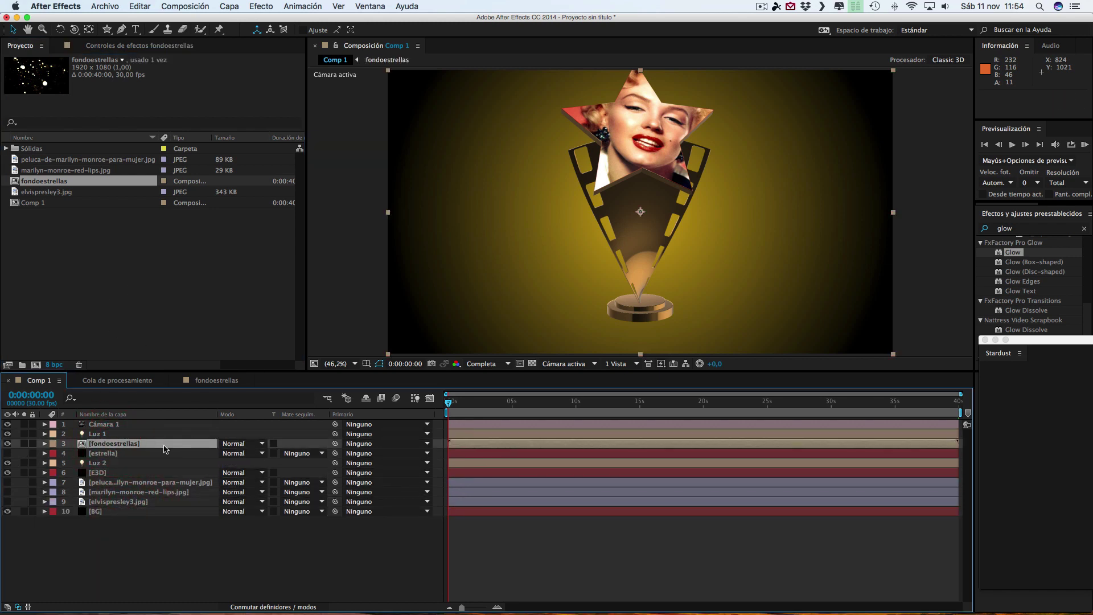
Step: Set fondoestrellas to Añadir, hide BG, and place it just above the E3D layer
click(239, 443)
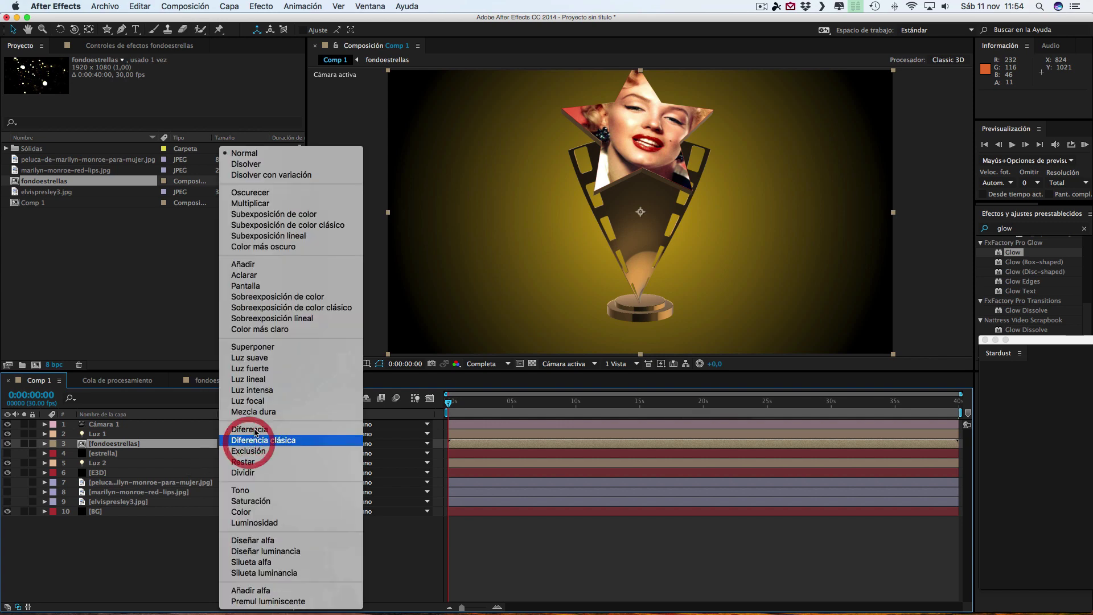
click(240, 265)
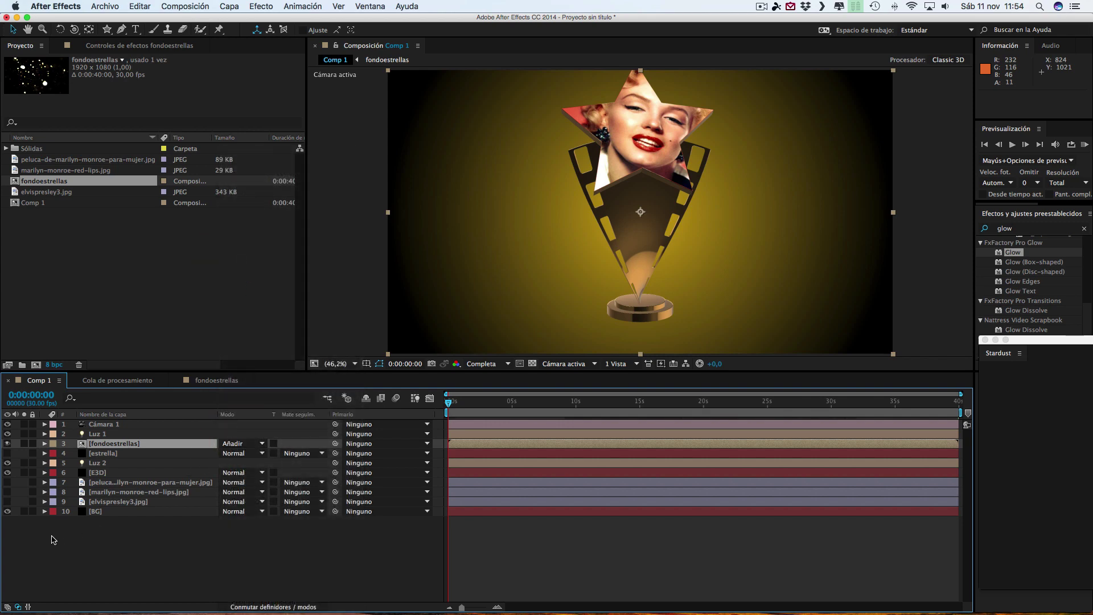
click(8, 512)
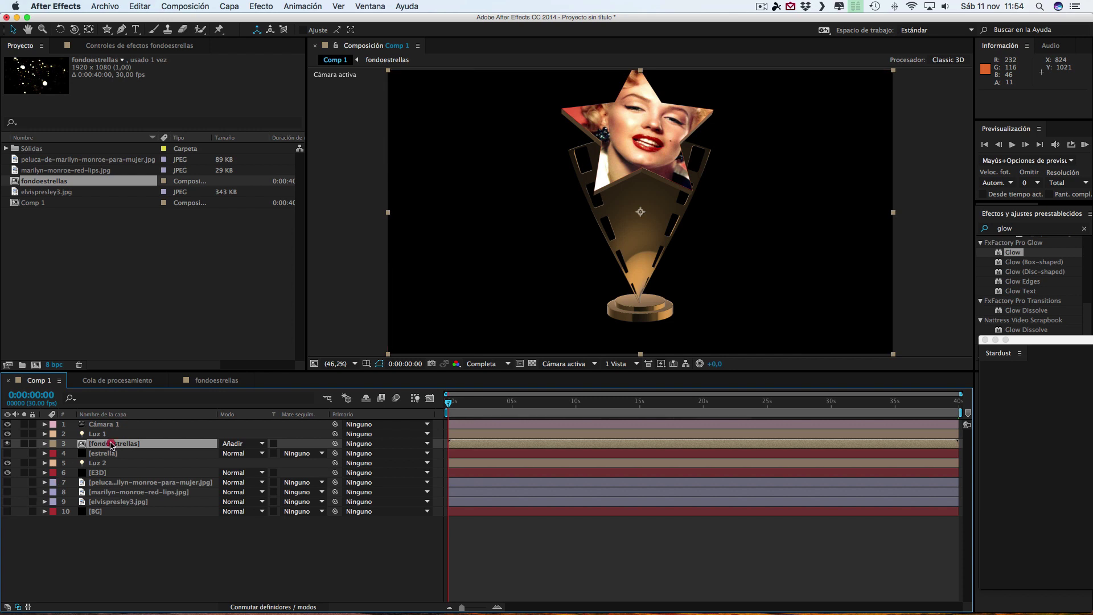
mouse_move(111, 444)
mouse_down()
mouse_move(109, 432)
mouse_move(119, 478)
mouse_up()
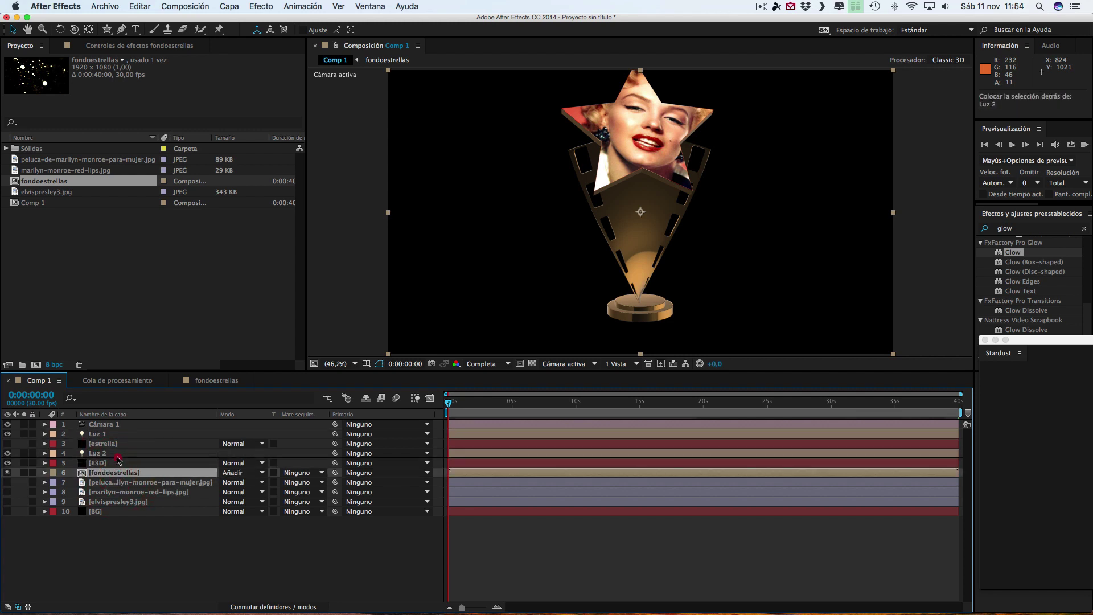
drag(118, 475, 114, 460)
drag(488, 406, 511, 403)
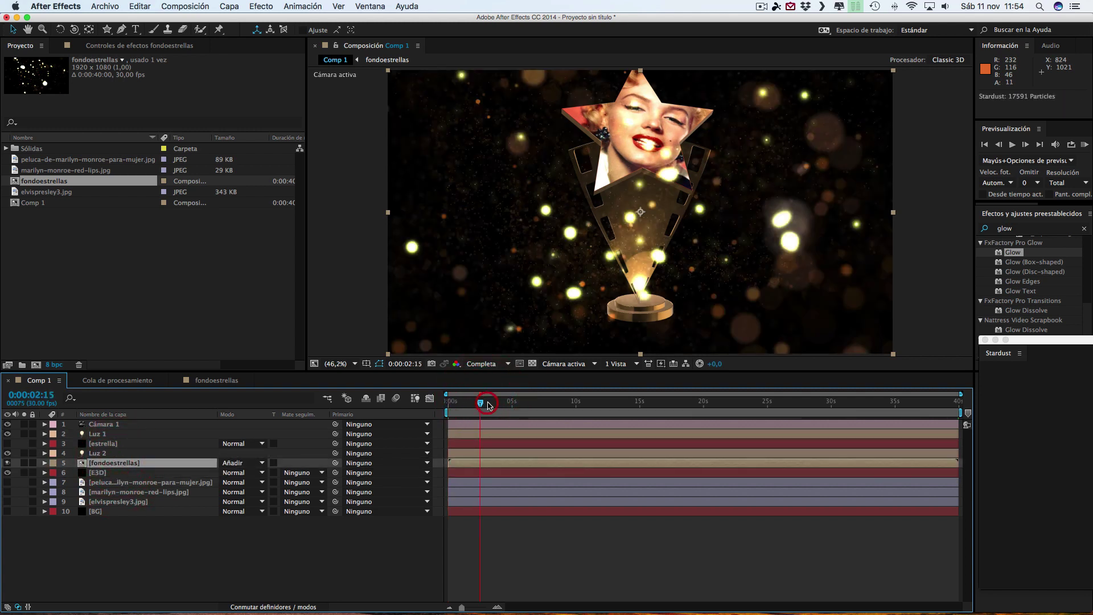
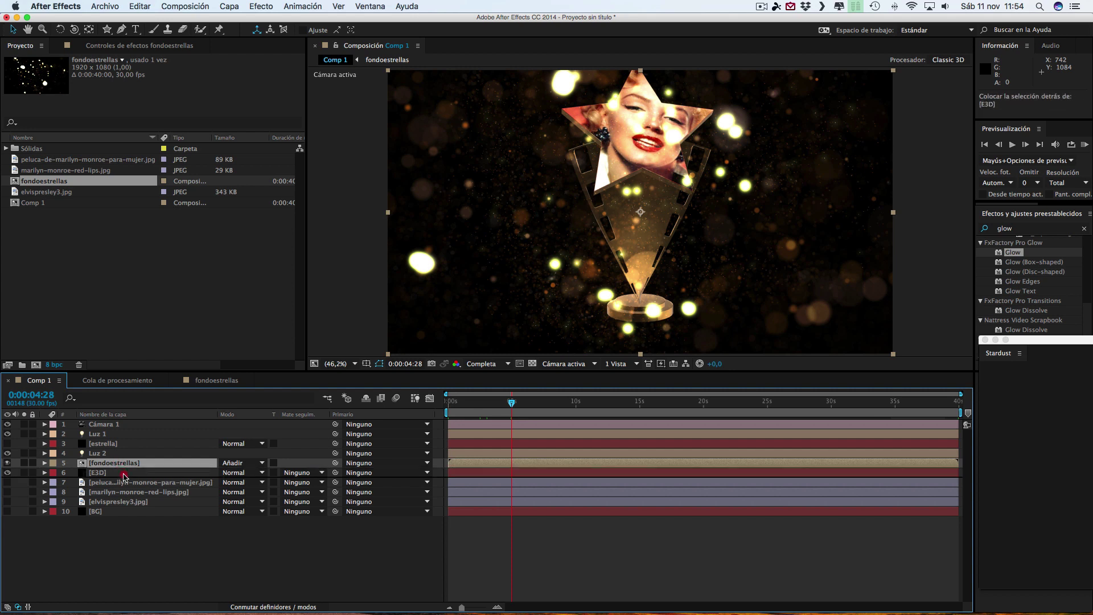
Step: Move fondoestrellas below E3D and show the BG layer at 26% opacity
drag(118, 464, 122, 476)
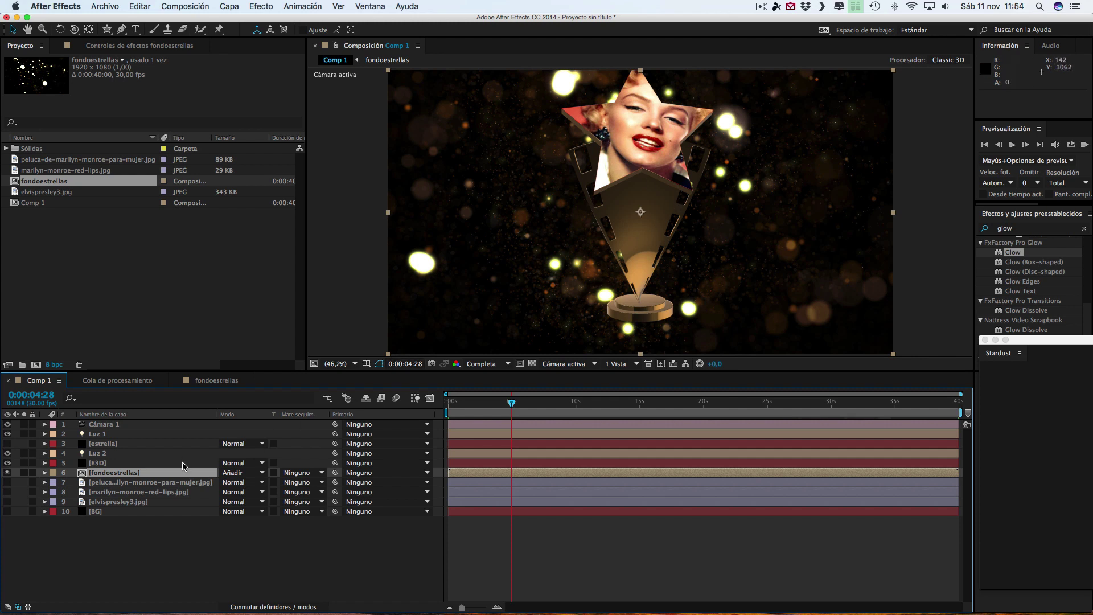
click(7, 511)
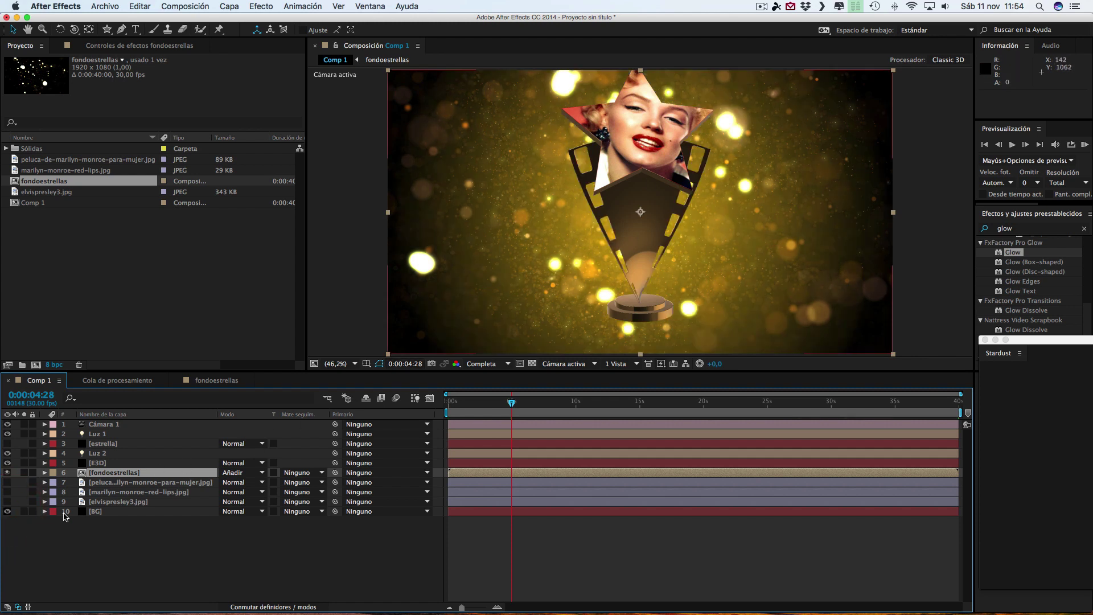
click(103, 512)
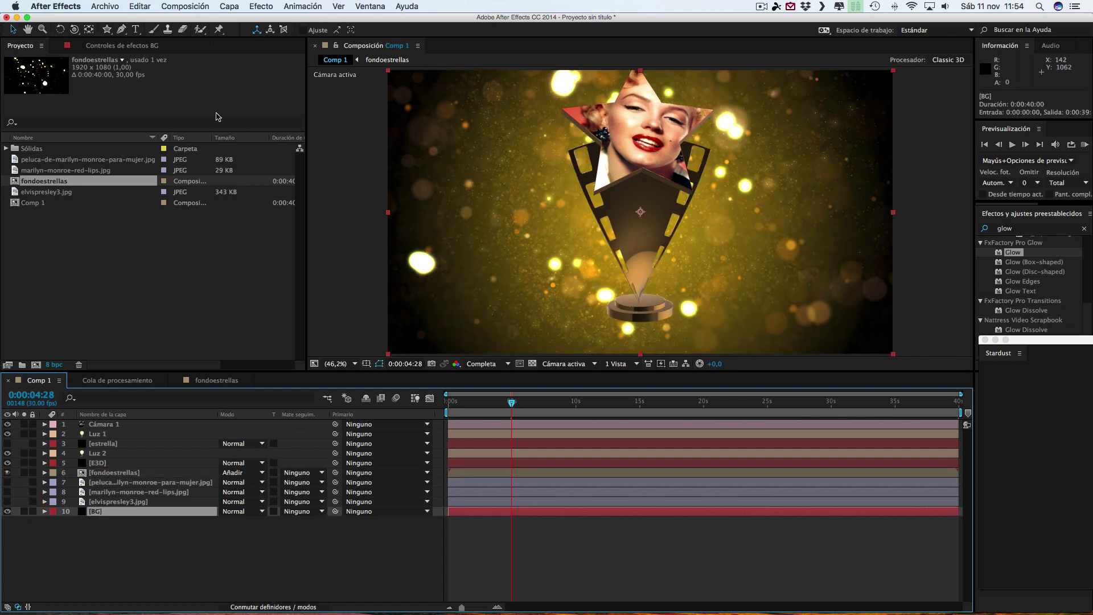
click(44, 511)
click(54, 531)
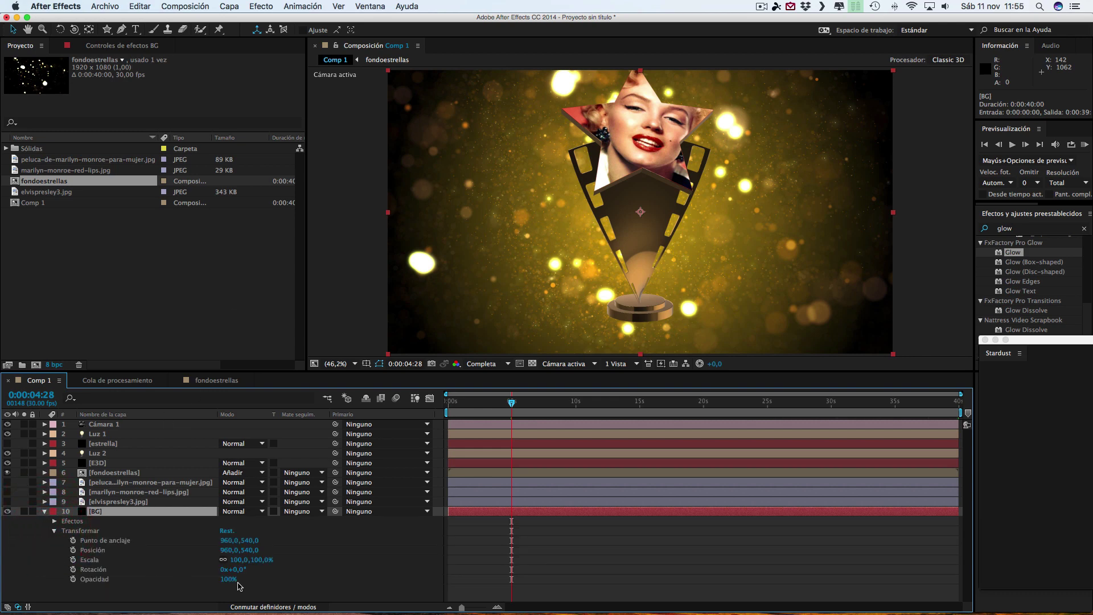
drag(222, 578, 188, 580)
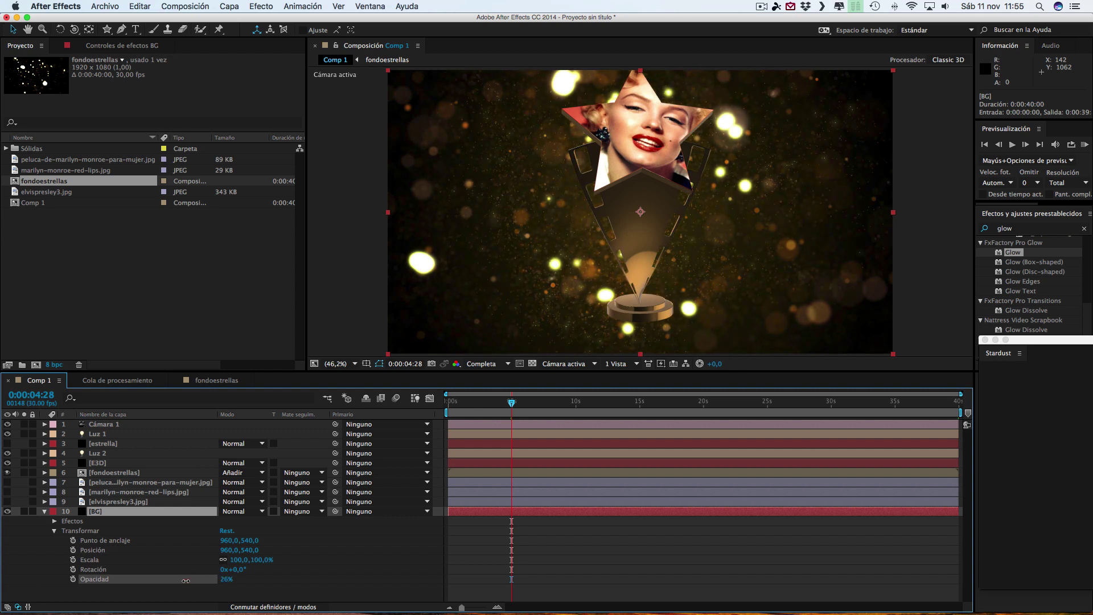
click(344, 576)
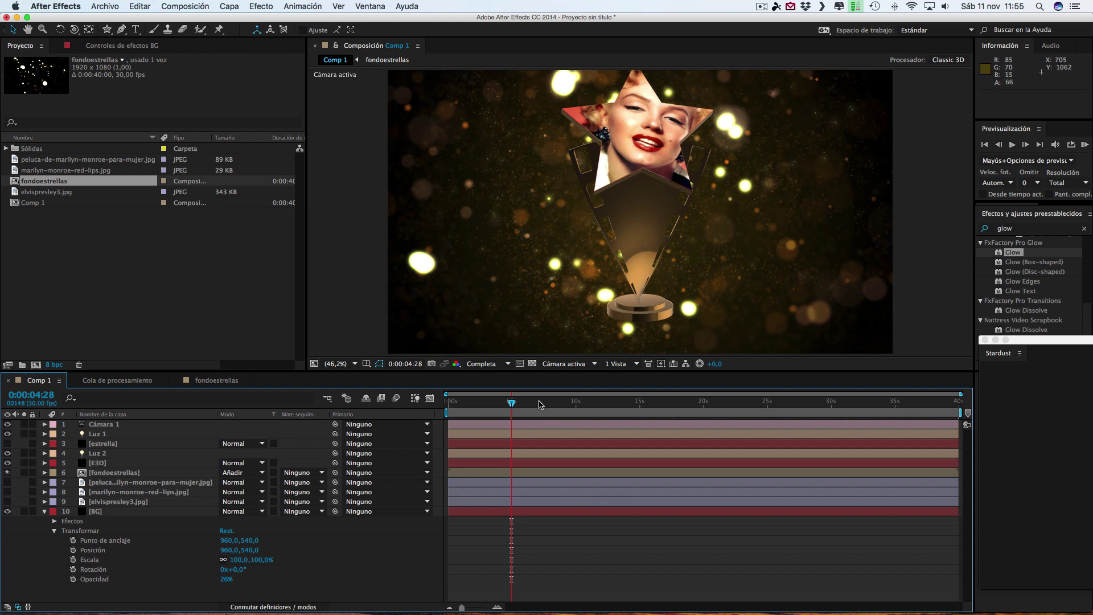
drag(540, 404, 812, 411)
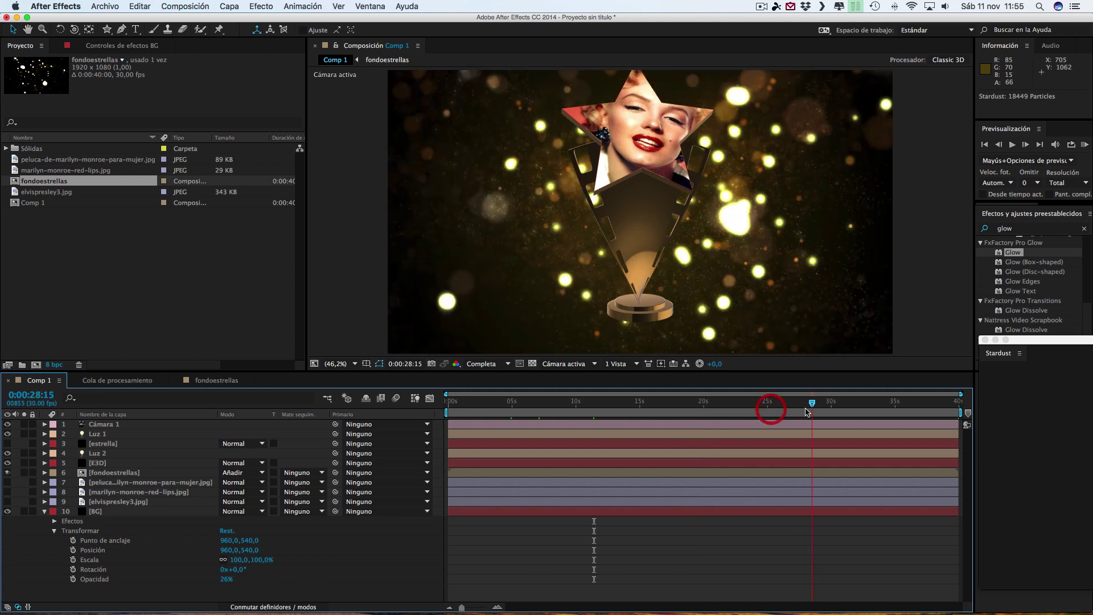
click(493, 402)
click(449, 403)
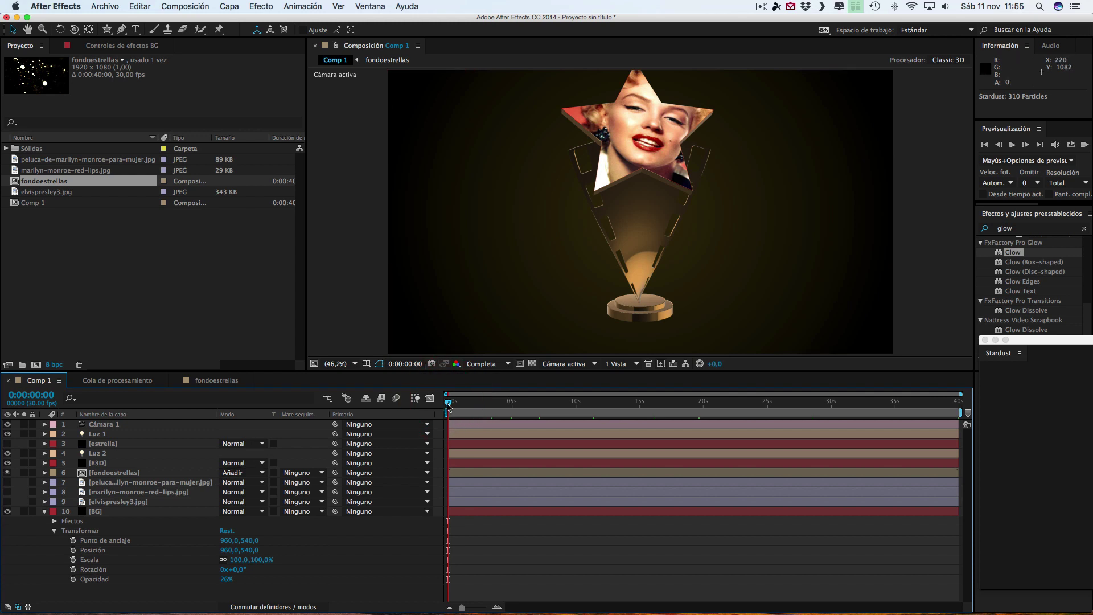
drag(448, 405, 487, 407)
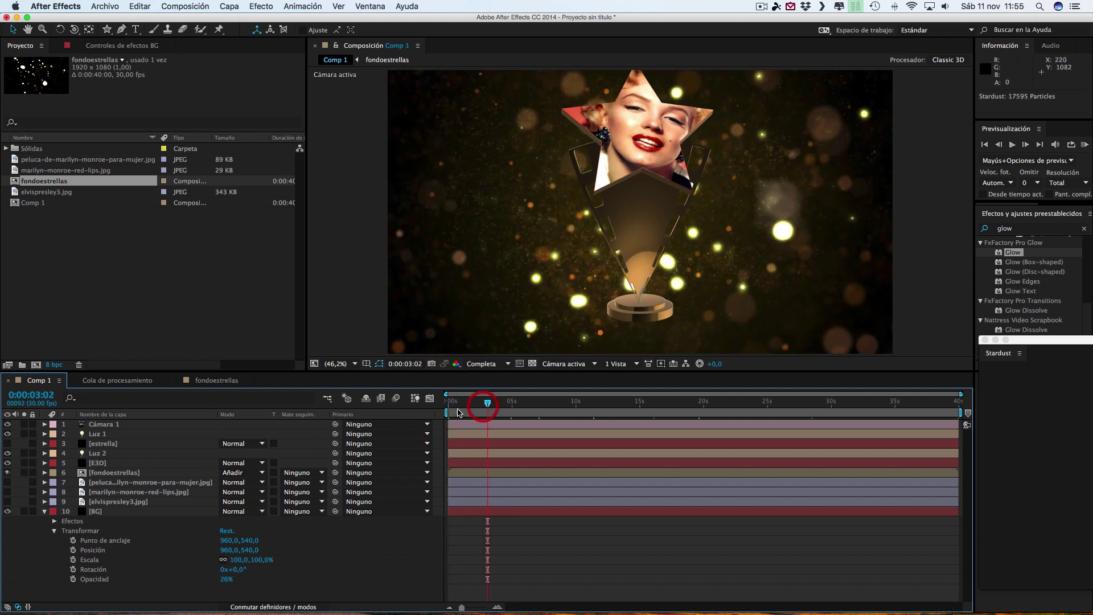
mouse_move(485, 407)
mouse_down()
mouse_move(448, 407)
mouse_move(470, 410)
mouse_up()
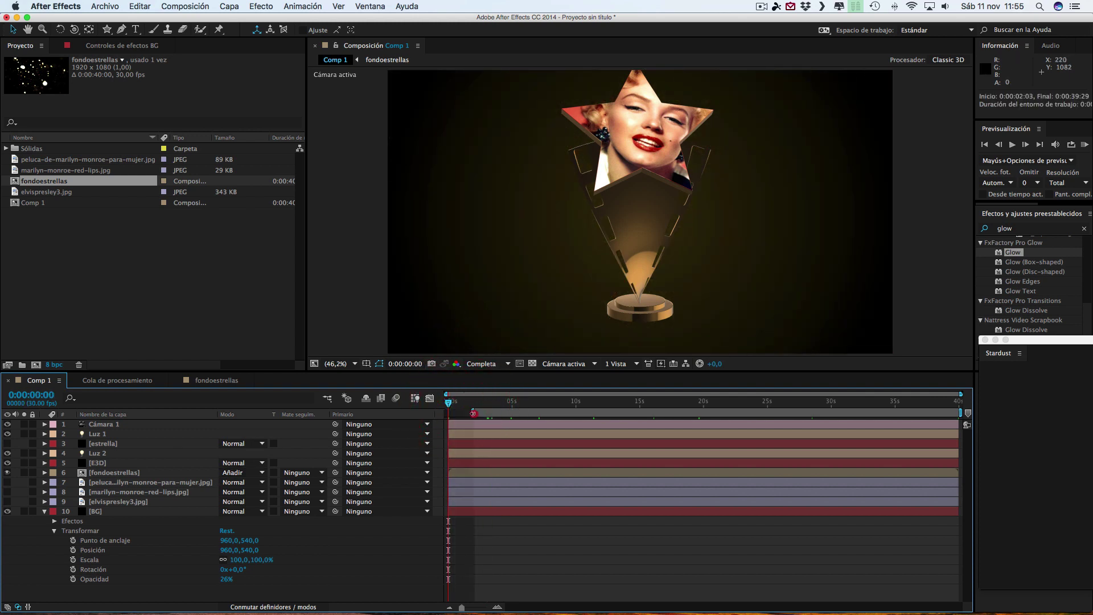
key(KP_0)
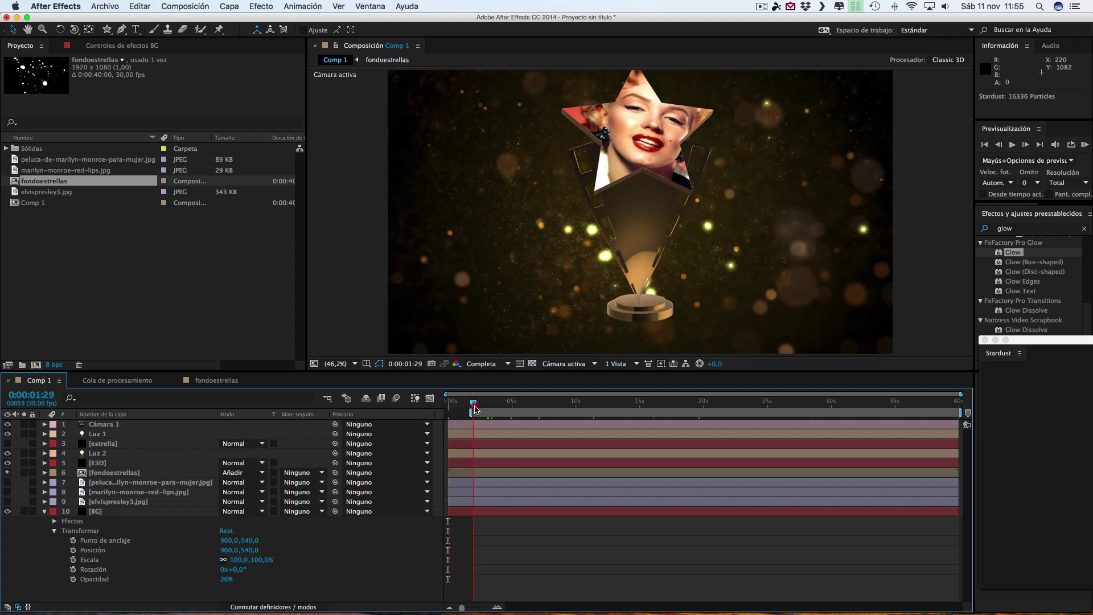
click(472, 407)
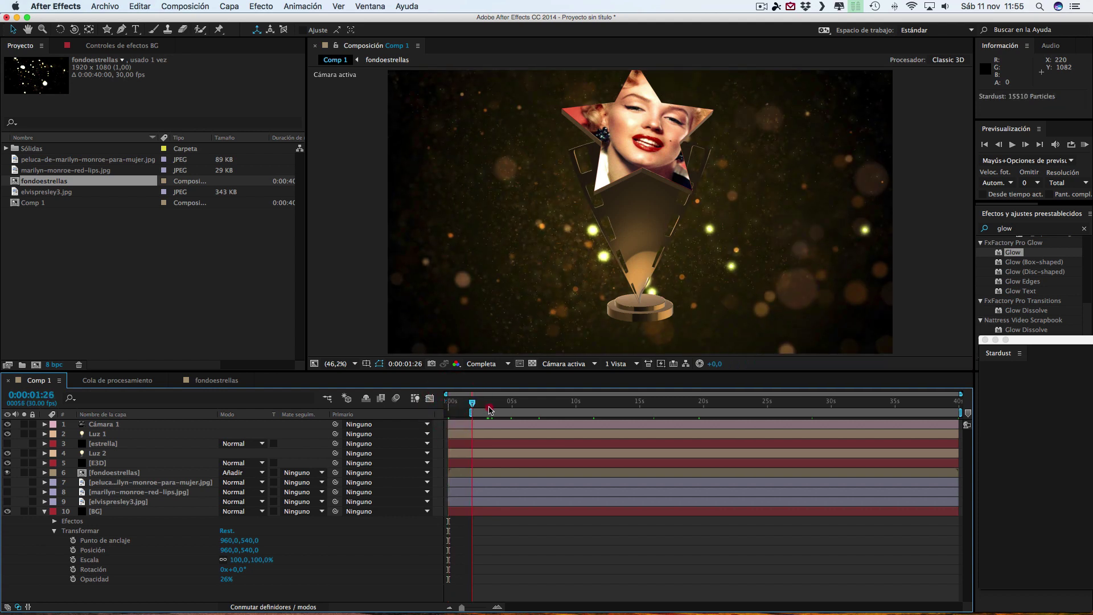
drag(509, 408, 644, 407)
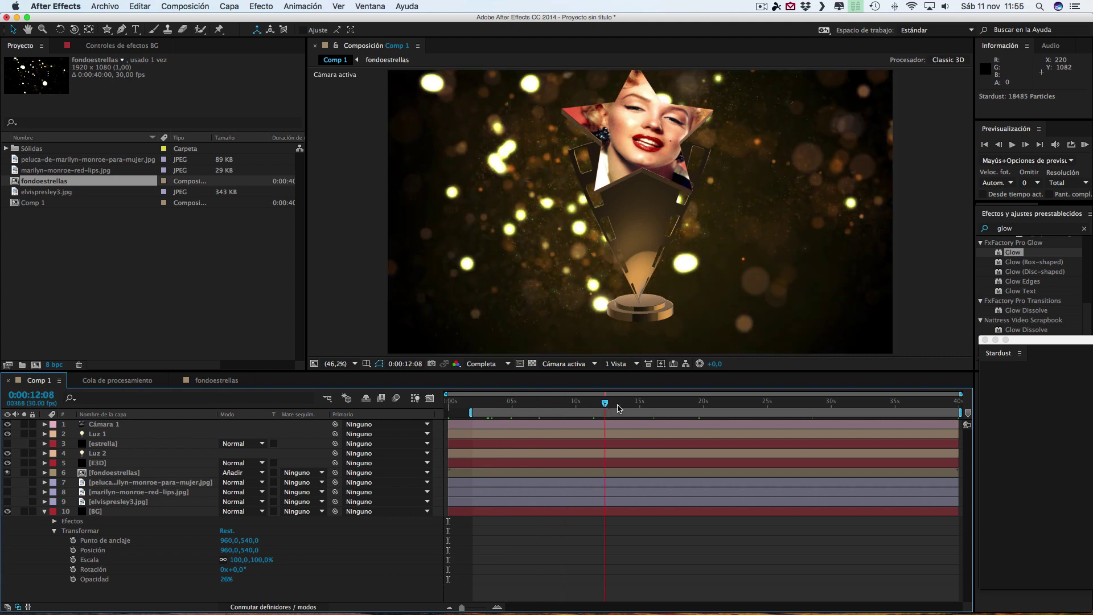
click(645, 407)
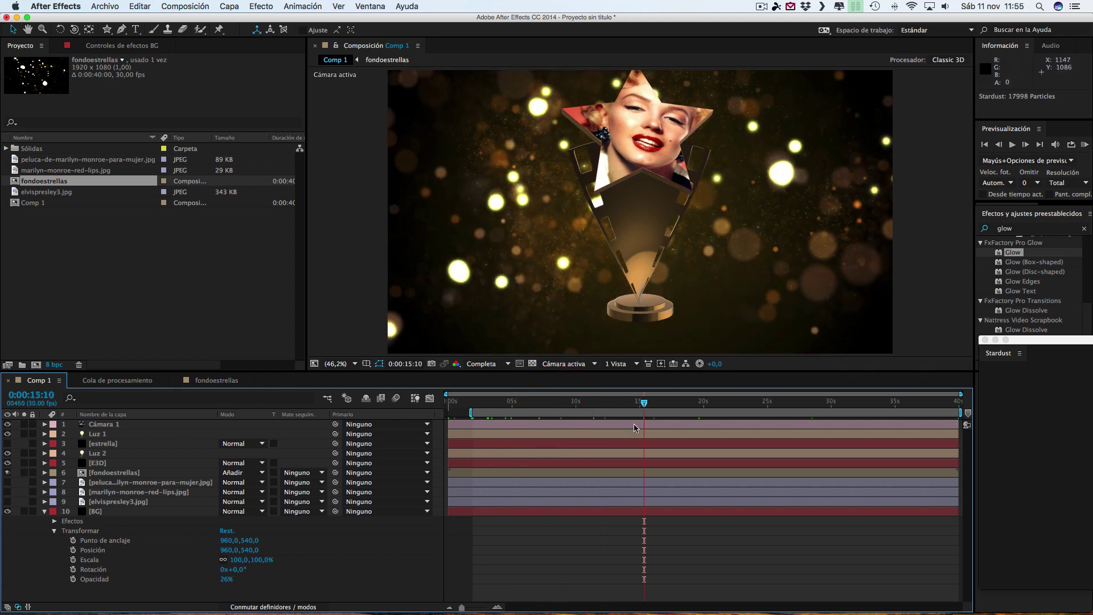
drag(645, 405, 516, 404)
Step: Add a new adjustment layer on top and apply the Curves effect to it
click(230, 6)
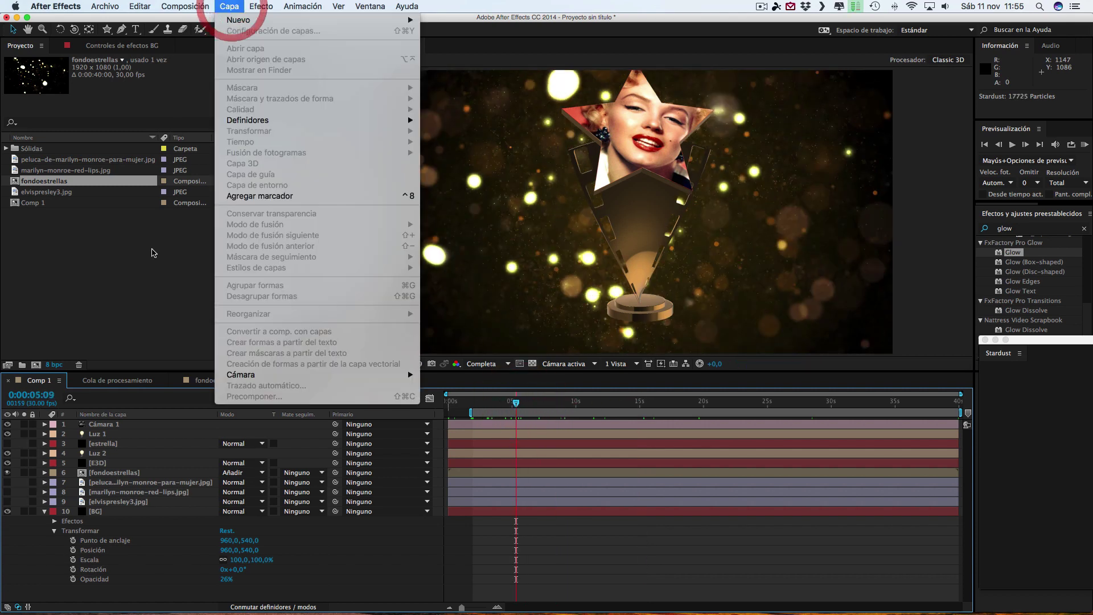
mouse_move(414, 18)
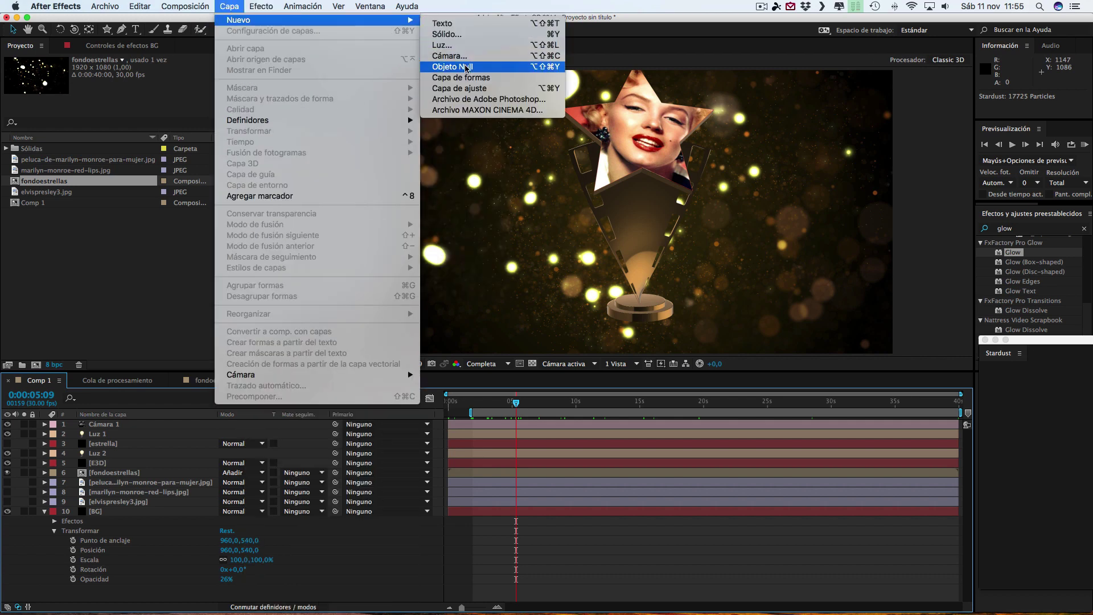
click(457, 89)
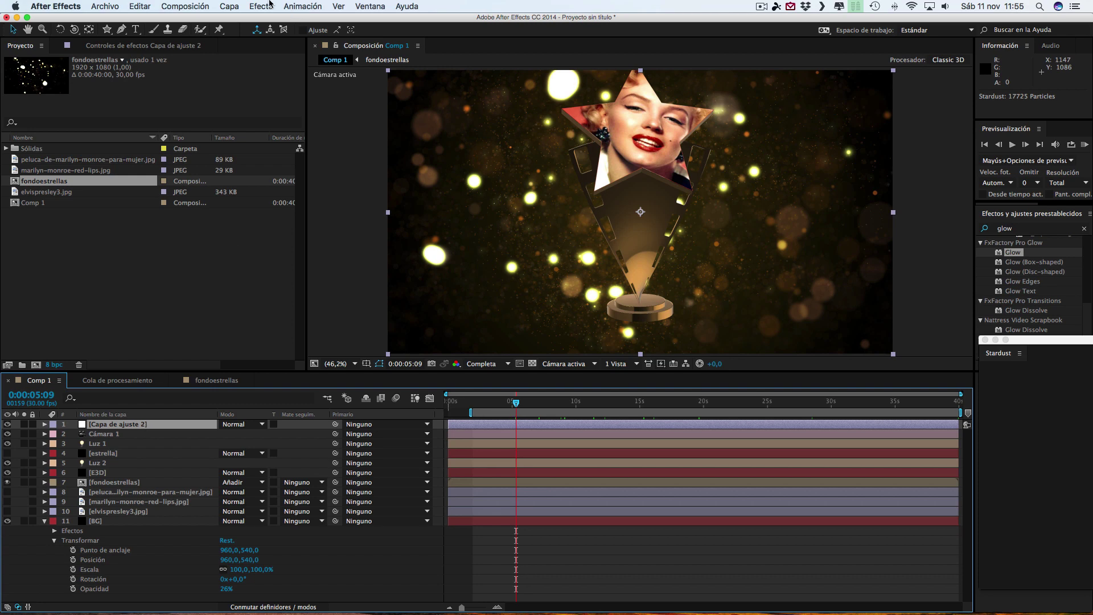
click(262, 10)
mouse_move(287, 138)
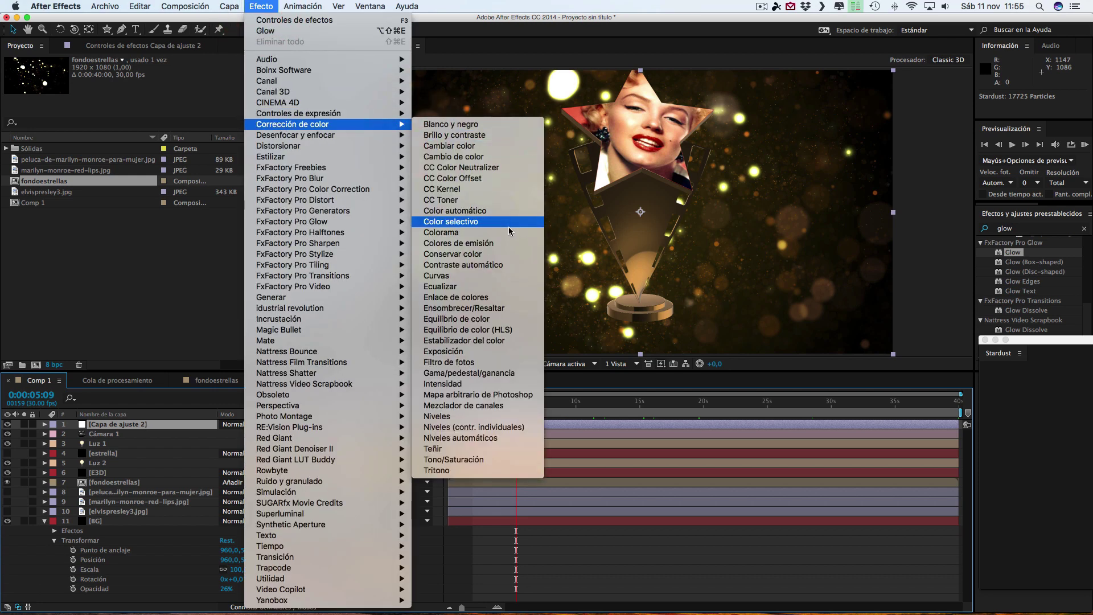
click(436, 275)
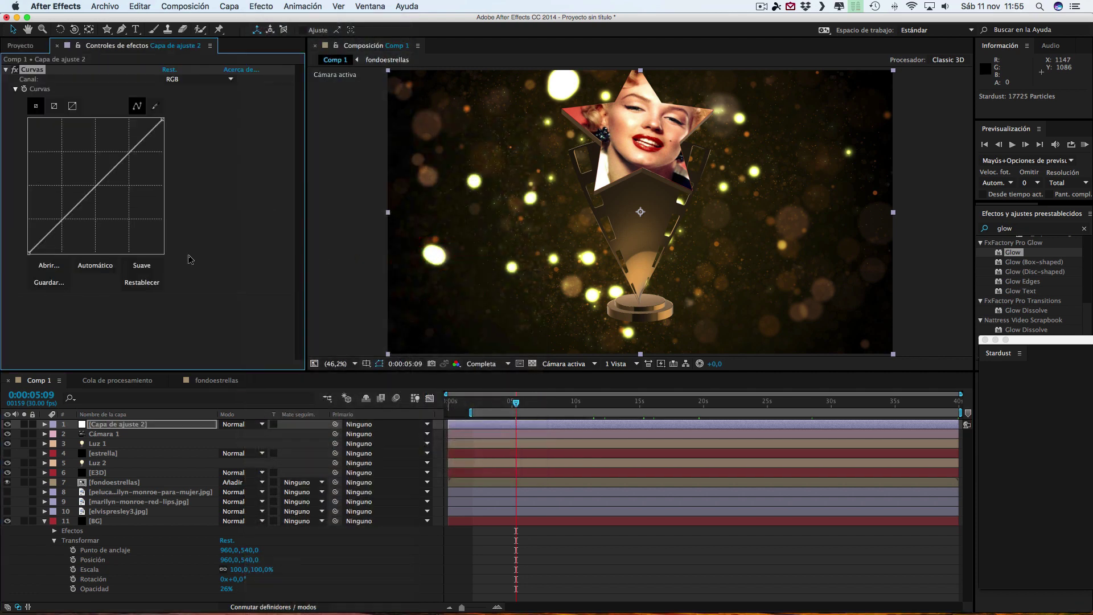
Step: Bend the Curves line into an S-shape for contrast and play back the graded result
click(53, 228)
drag(129, 151, 116, 142)
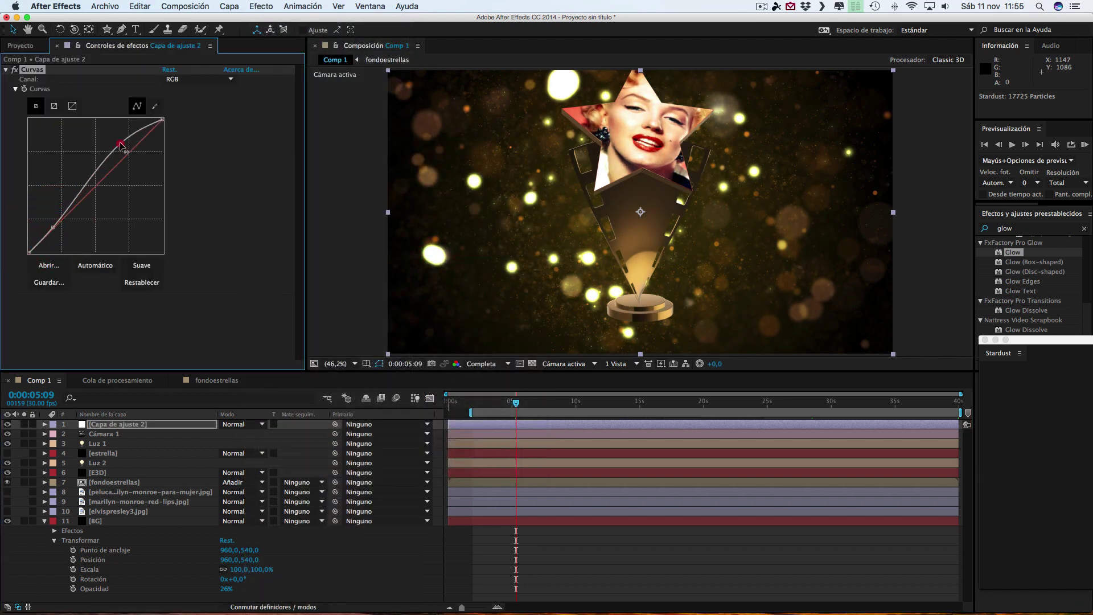
drag(52, 227, 61, 233)
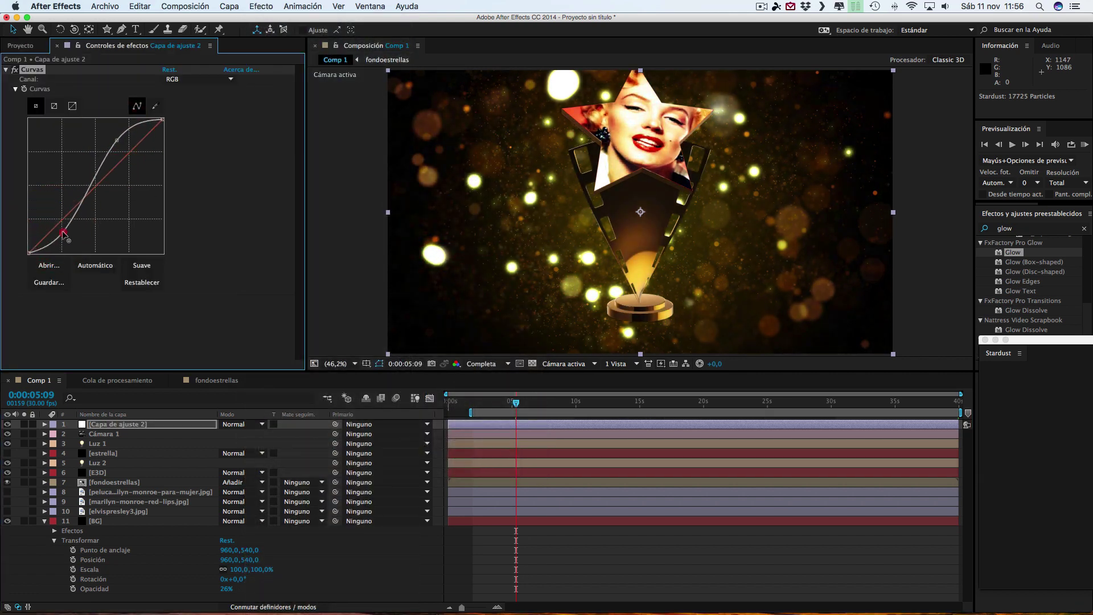
drag(117, 140, 113, 137)
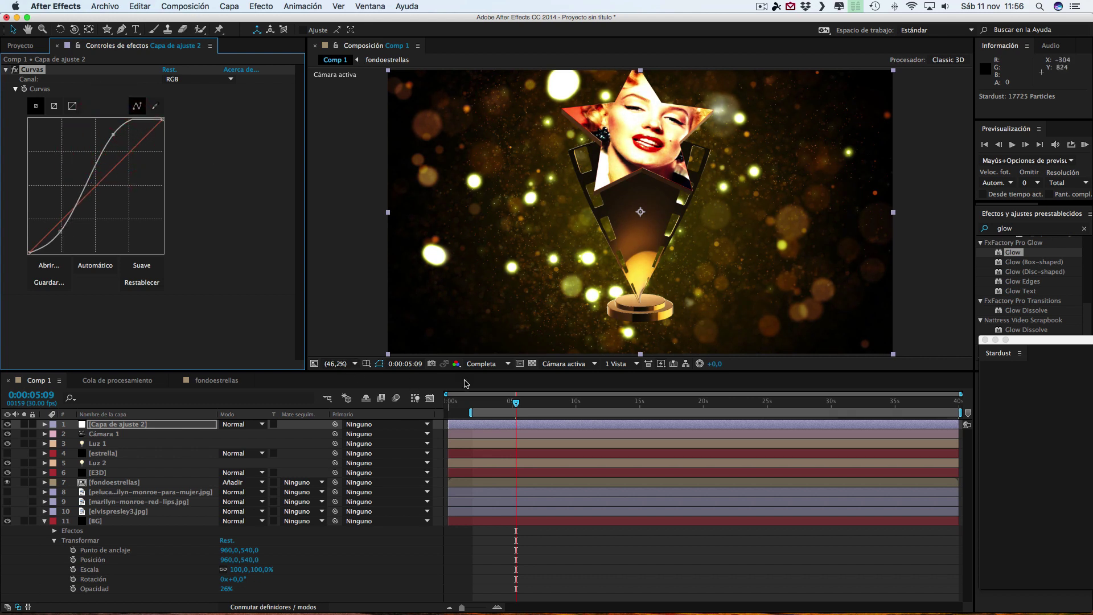
click(515, 405)
key(space)
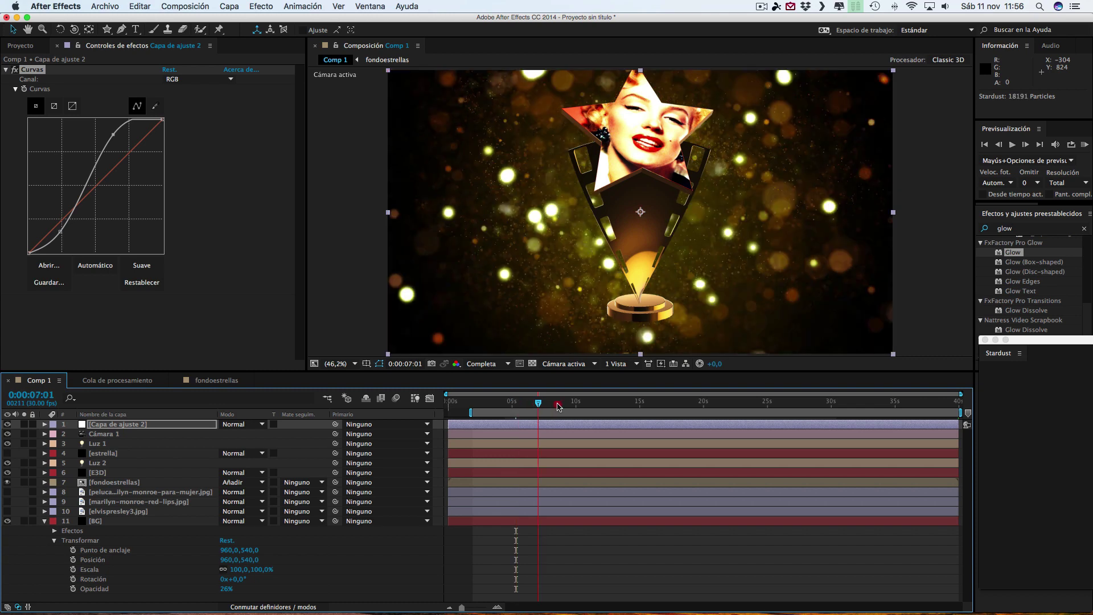
click(565, 405)
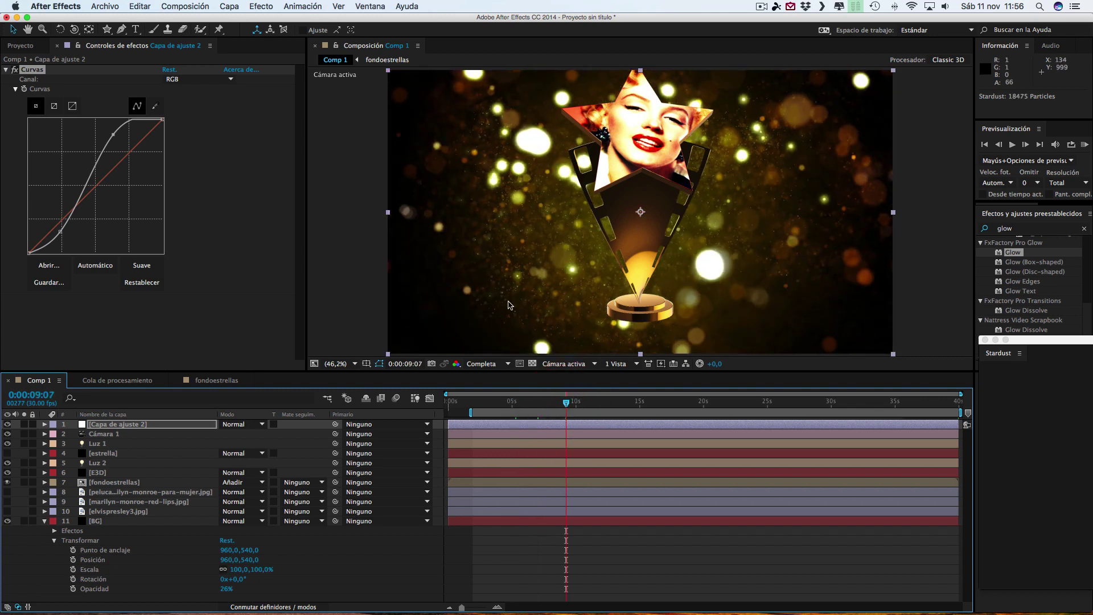
click(45, 522)
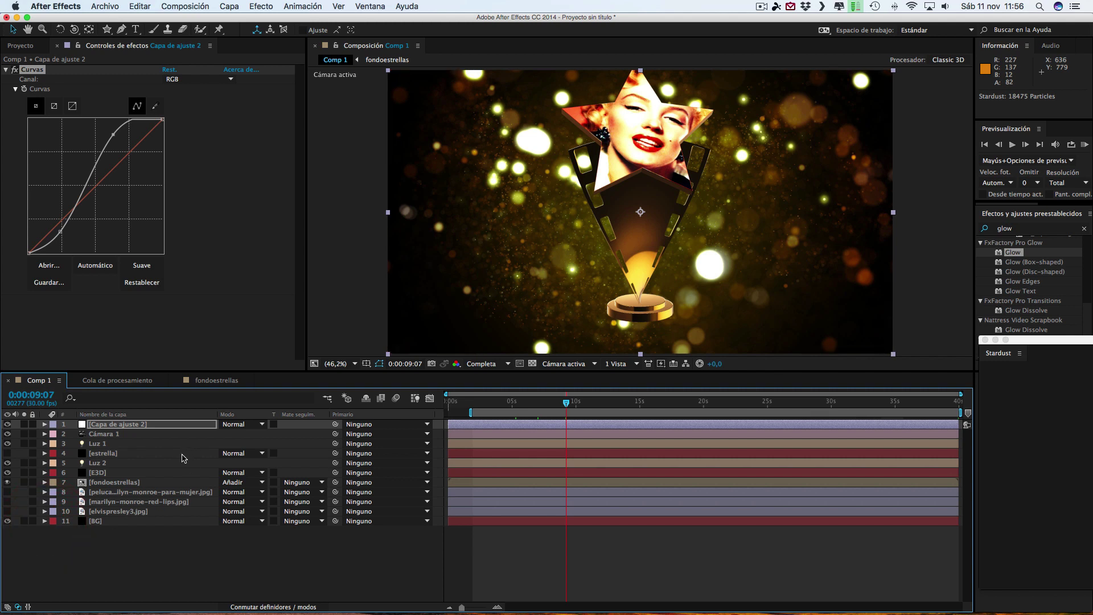
Step: At about 2 seconds, add a new null object layer, Nulo 1
click(474, 402)
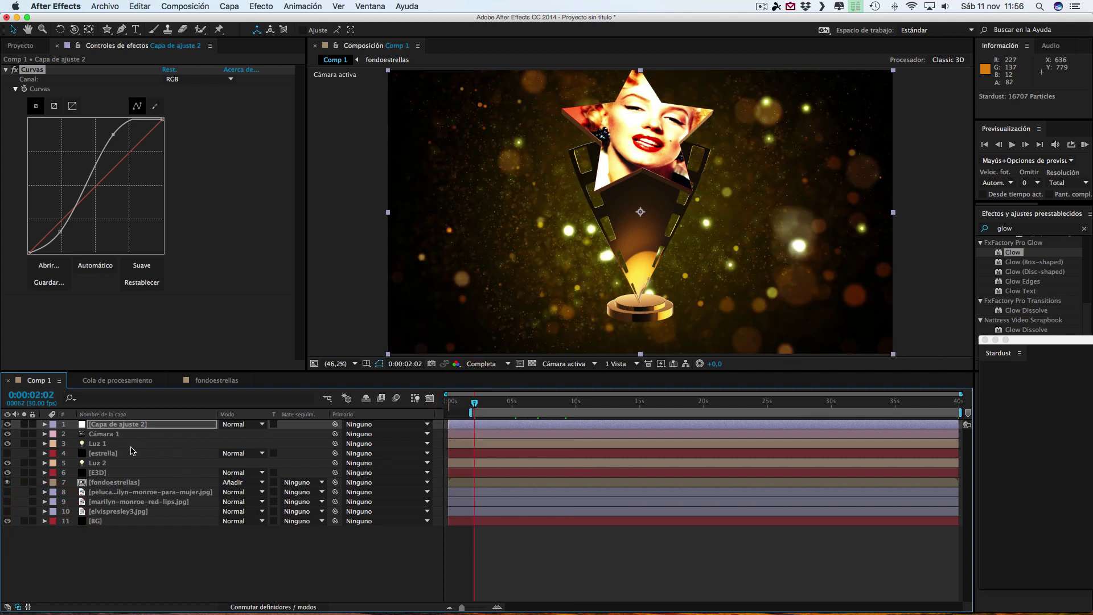
click(119, 435)
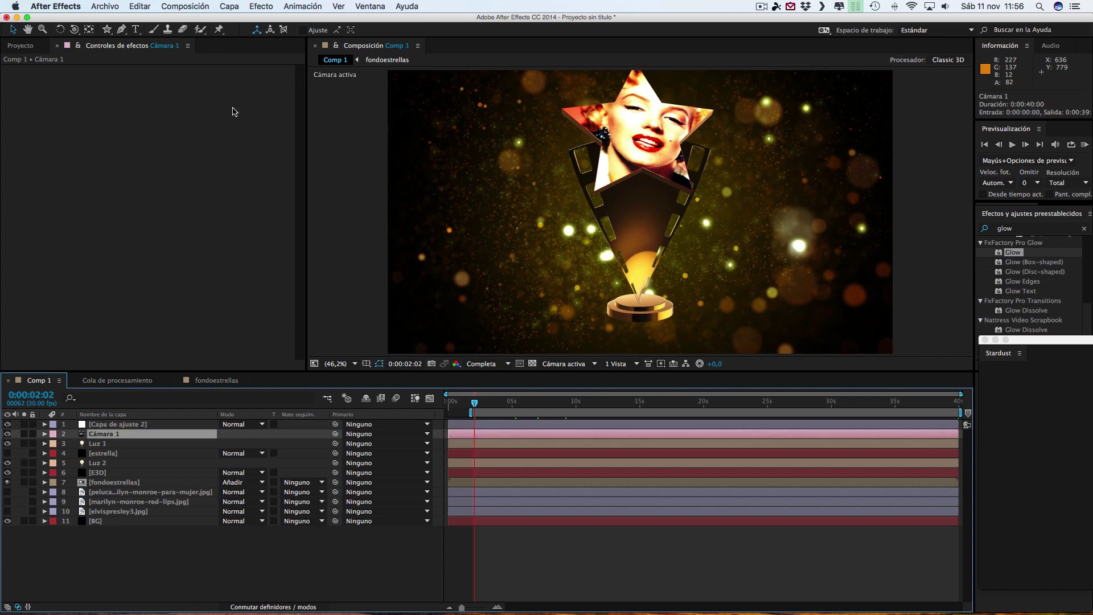
click(229, 6)
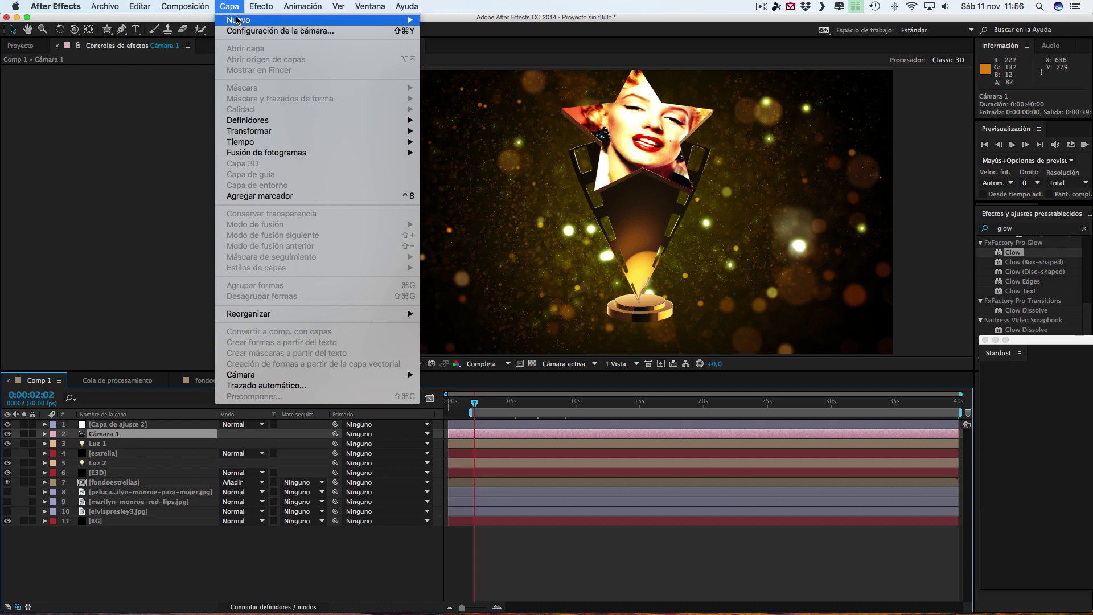
mouse_move(238, 21)
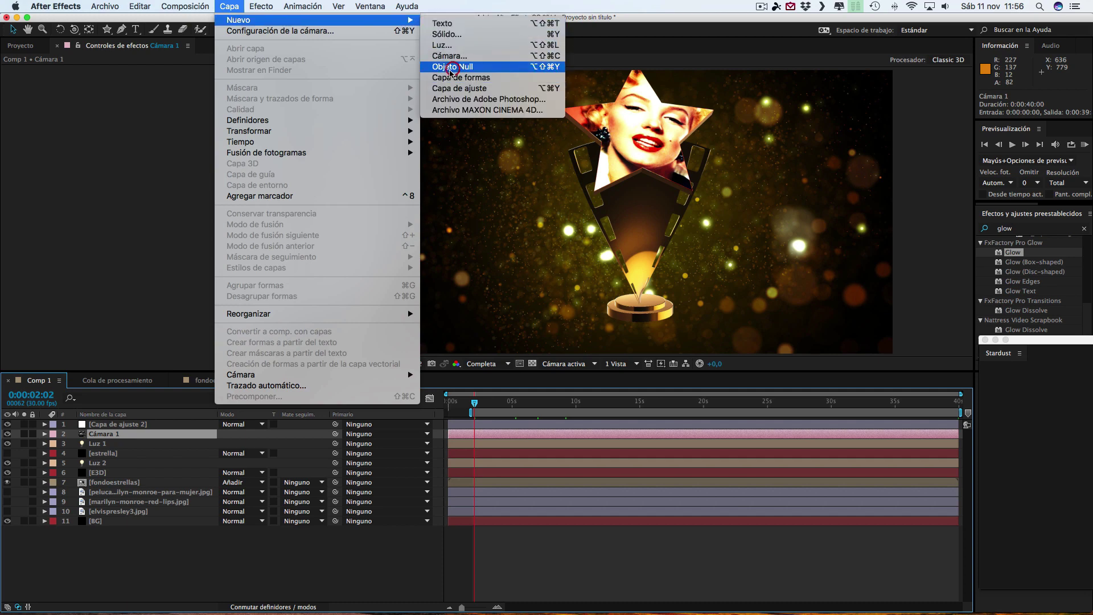
click(450, 69)
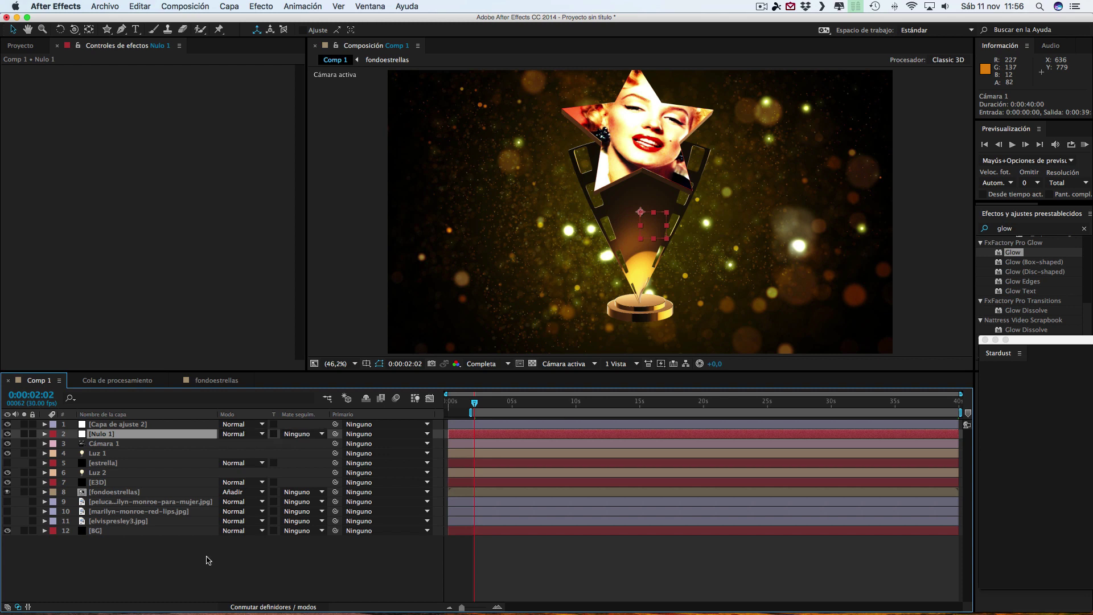
Step: Make Nulo 1 a 3D layer and parent Cámara 1 to it
click(280, 607)
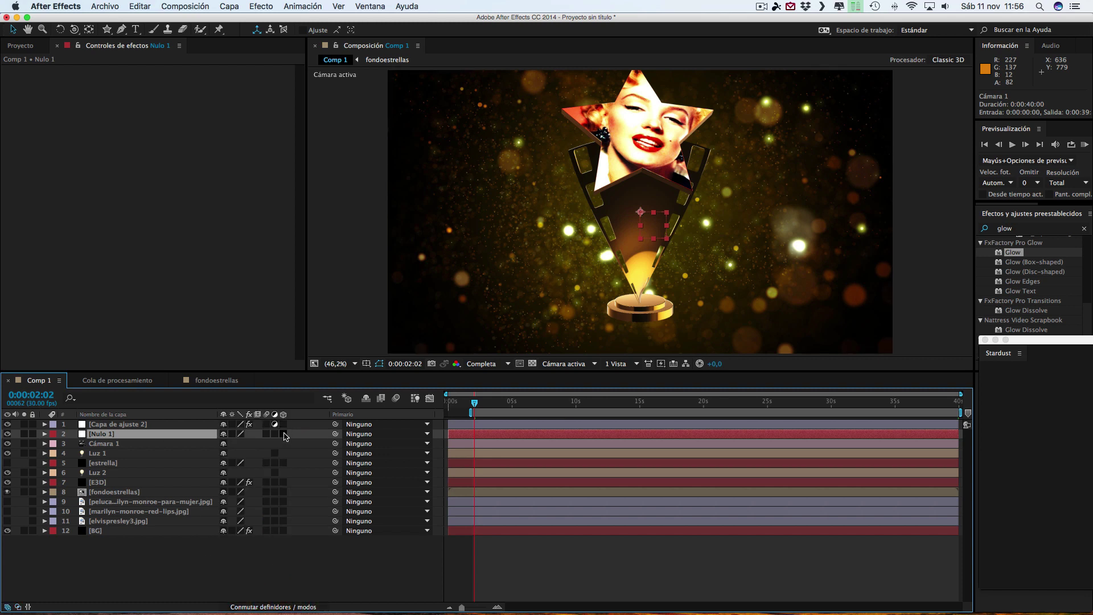
click(283, 434)
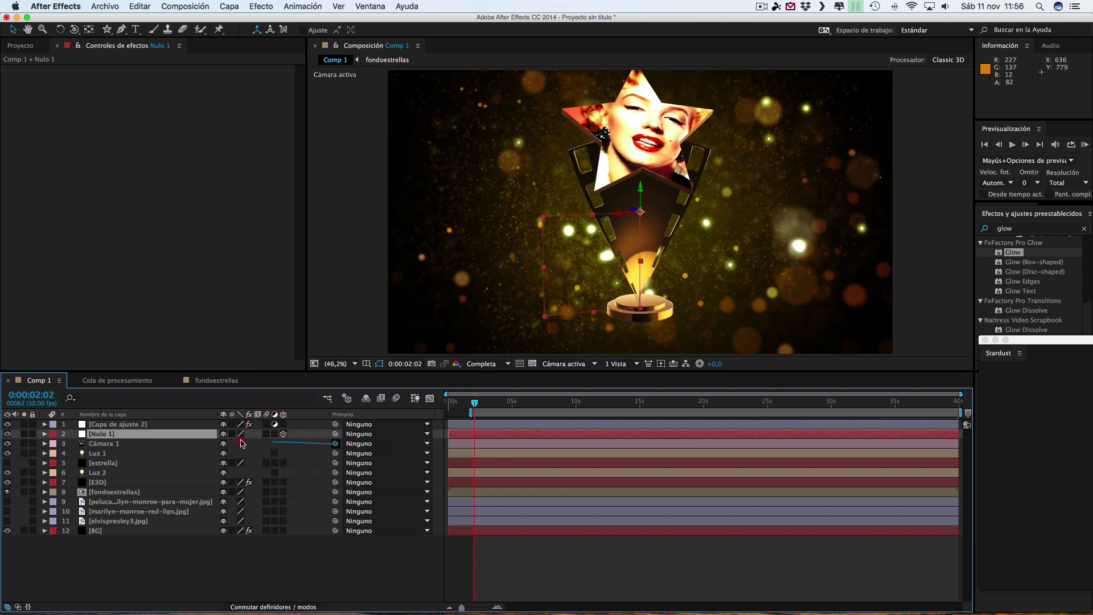
drag(241, 443, 101, 435)
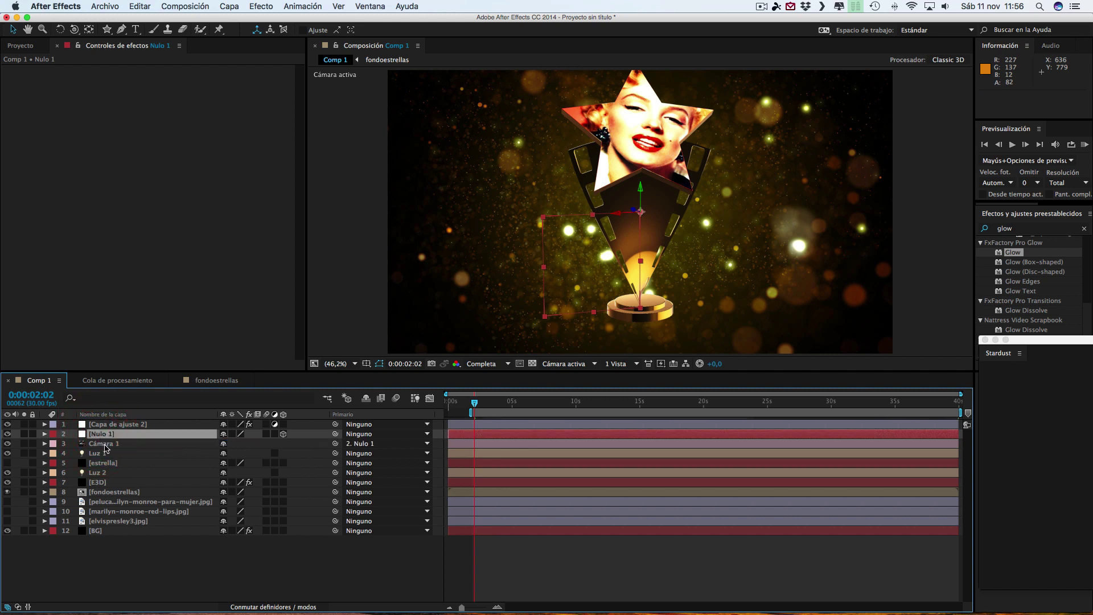
click(45, 435)
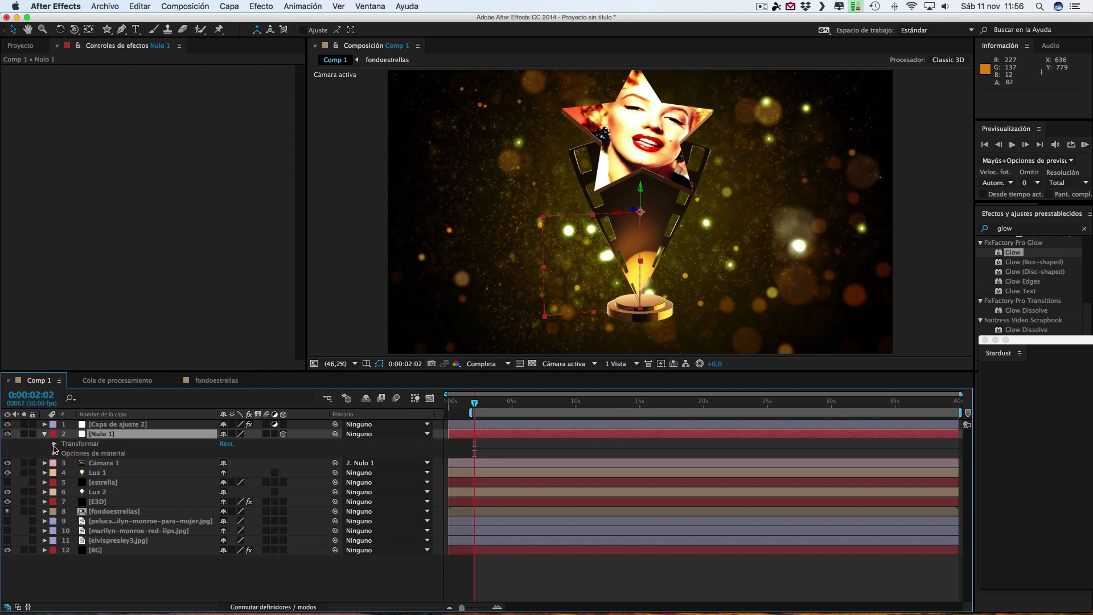
Step: Set Nulo 1's Y Rotation to 1x+64° and keyframe it at 1:28
click(54, 444)
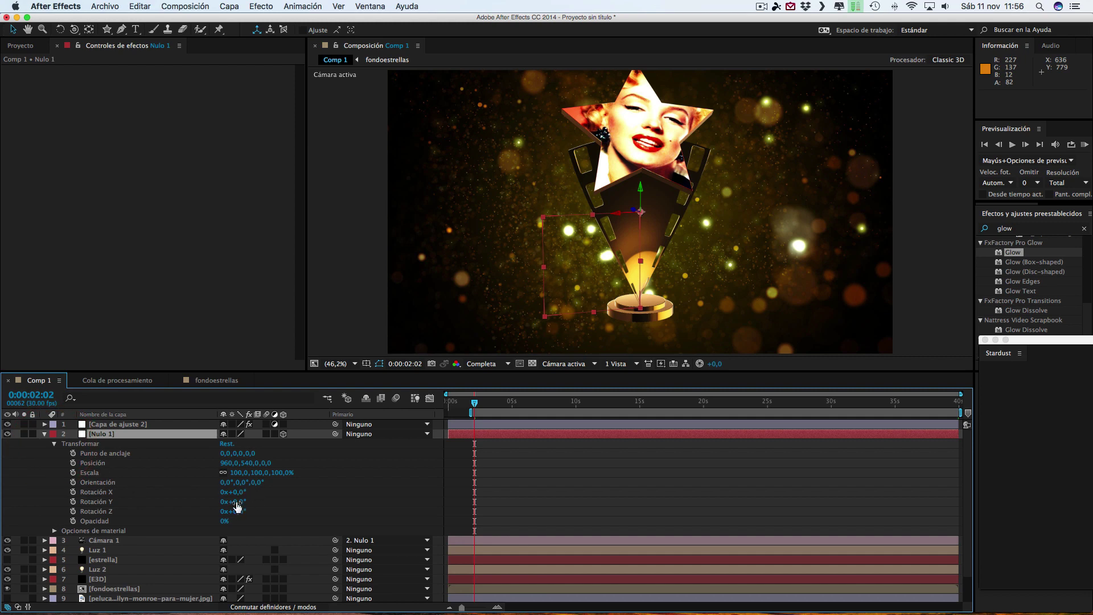
mouse_move(238, 506)
mouse_down()
mouse_move(734, 503)
mouse_move(436, 506)
mouse_up()
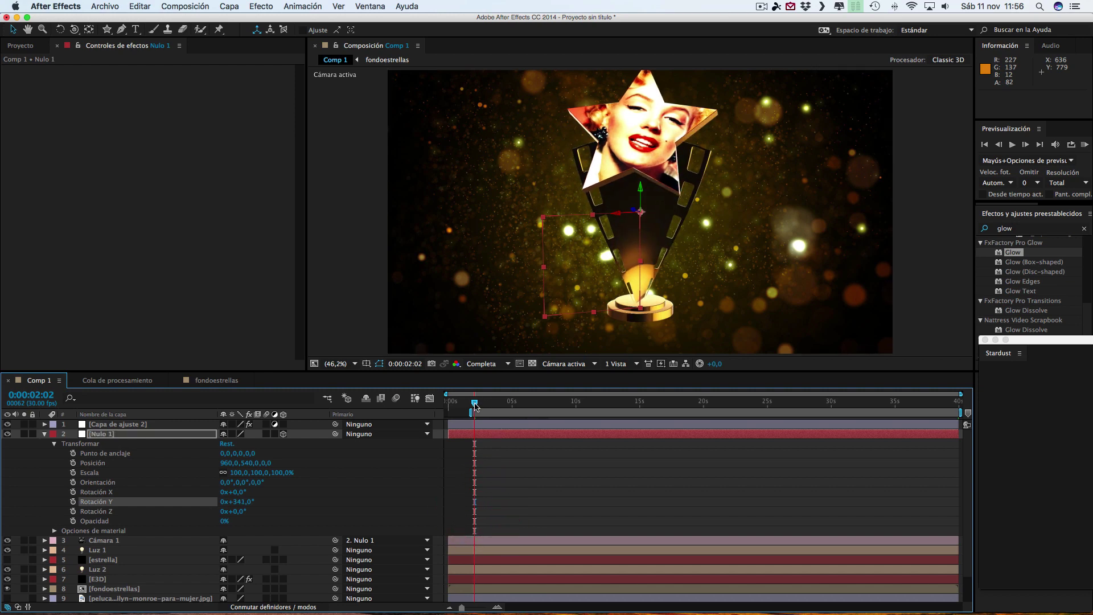
drag(475, 405, 474, 405)
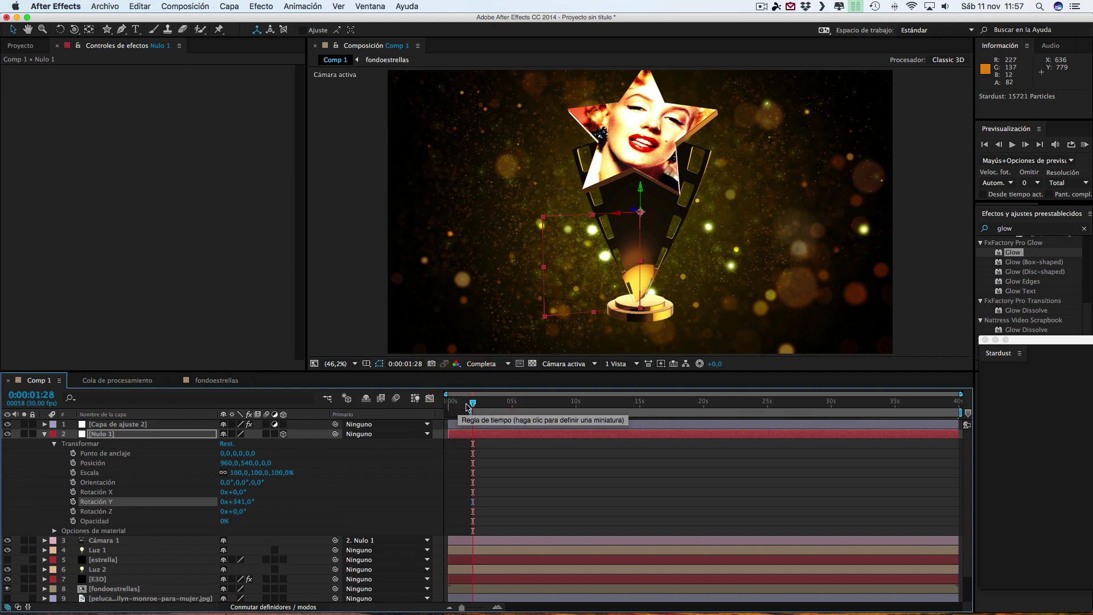
drag(242, 507, 289, 503)
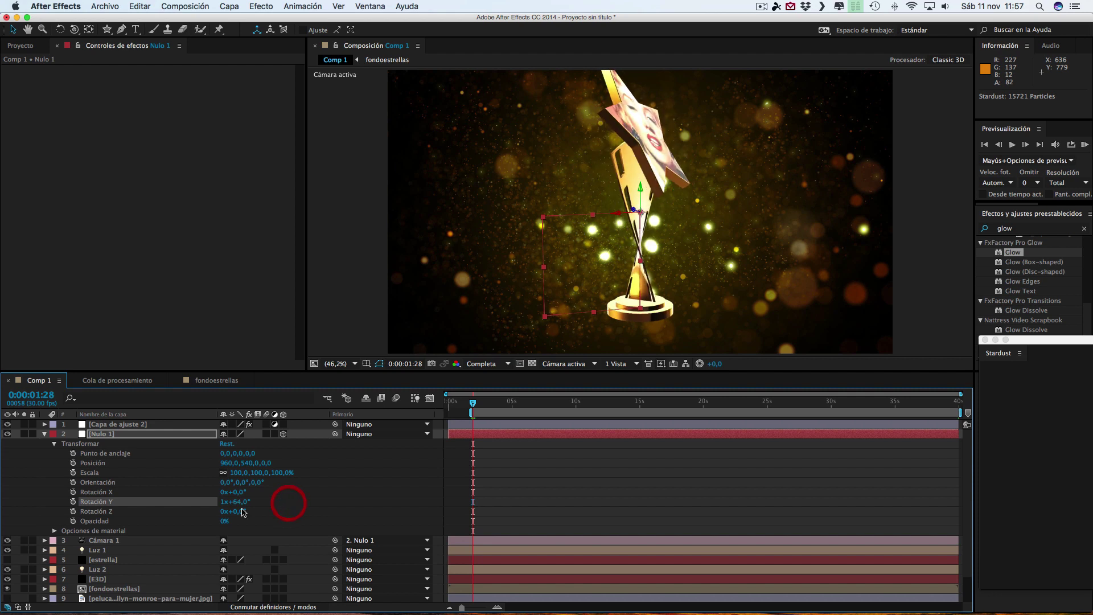
click(73, 502)
Step: Keyframe Nulo 1's Y Rotation to 0x+44° at 8 seconds and preview the spin
drag(462, 608, 479, 609)
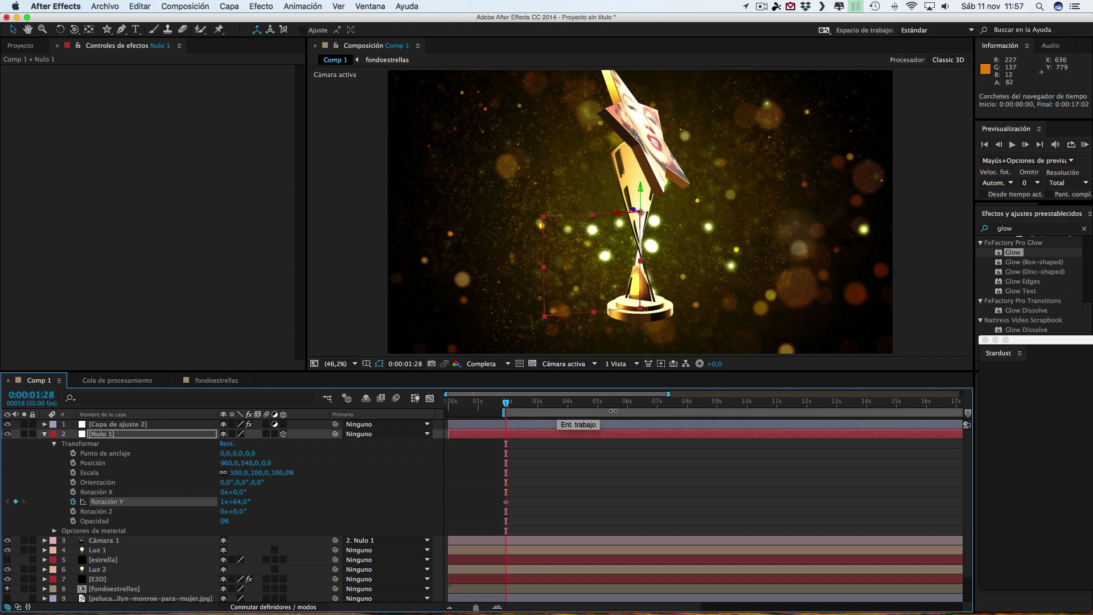
click(688, 405)
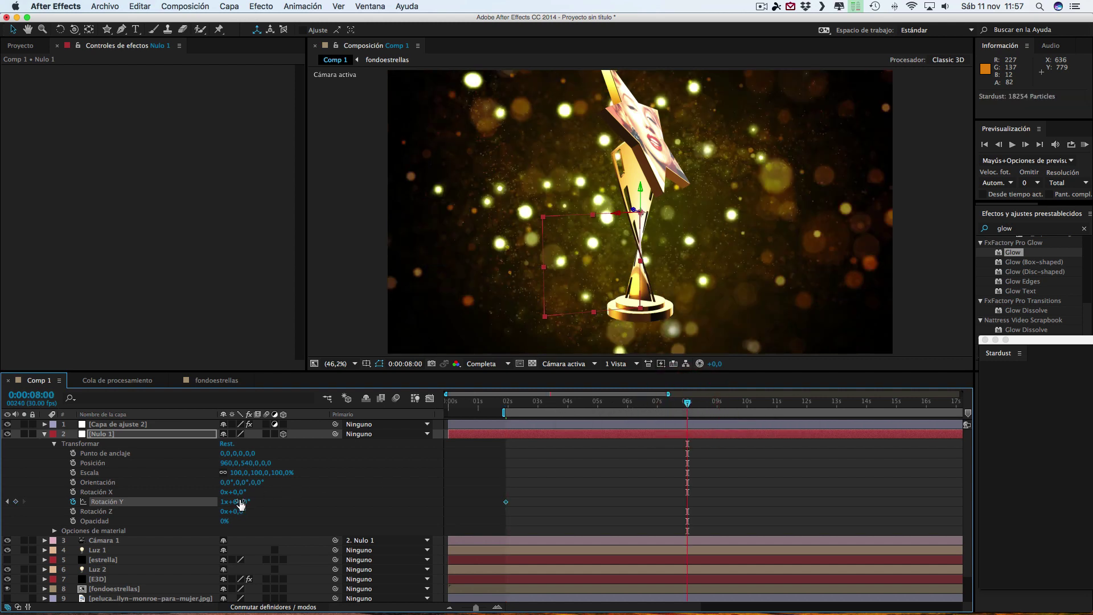
drag(241, 502, 13, 493)
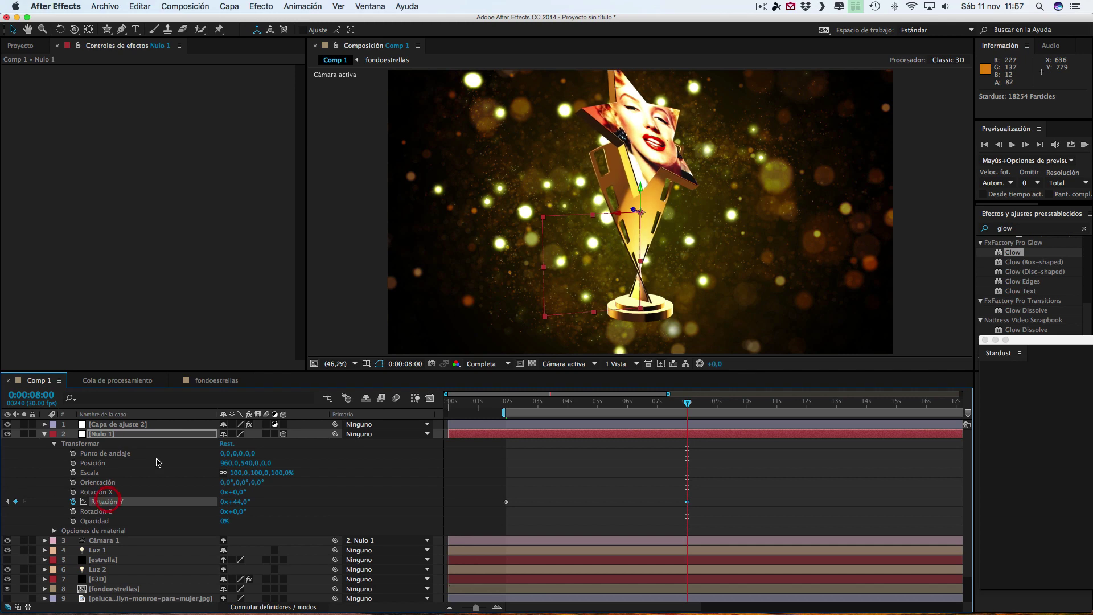
drag(688, 404, 538, 401)
click(8, 502)
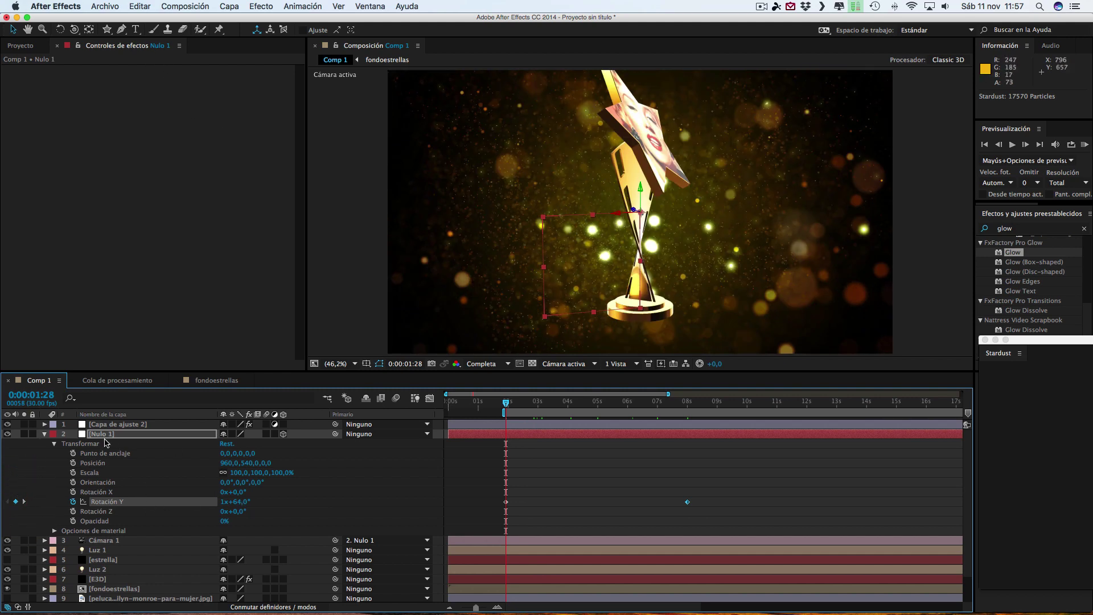
Step: Keyframe Cámara 1's Point of Interest and Position with a frontal view of the star at 1:28
click(44, 541)
click(55, 551)
scroll(59, 557, down, 1)
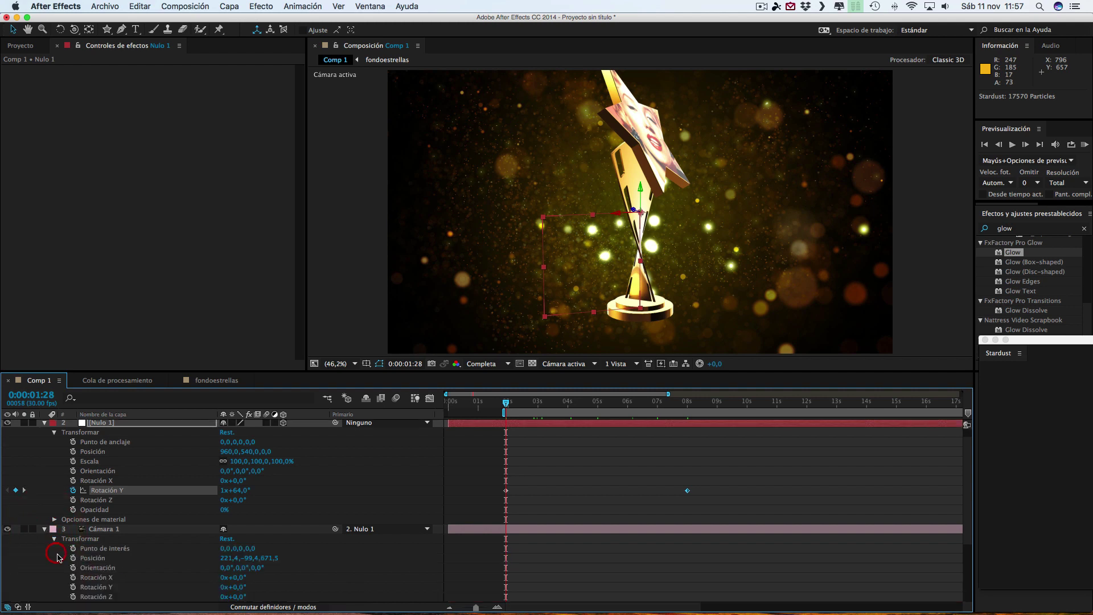
click(73, 548)
click(73, 558)
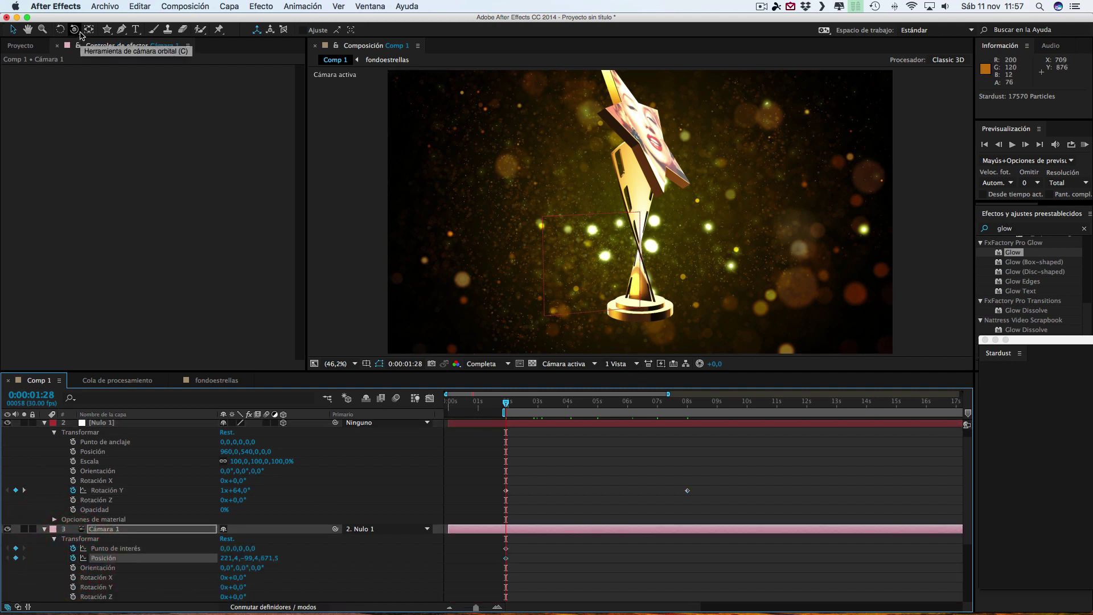
click(74, 29)
drag(717, 140, 715, 195)
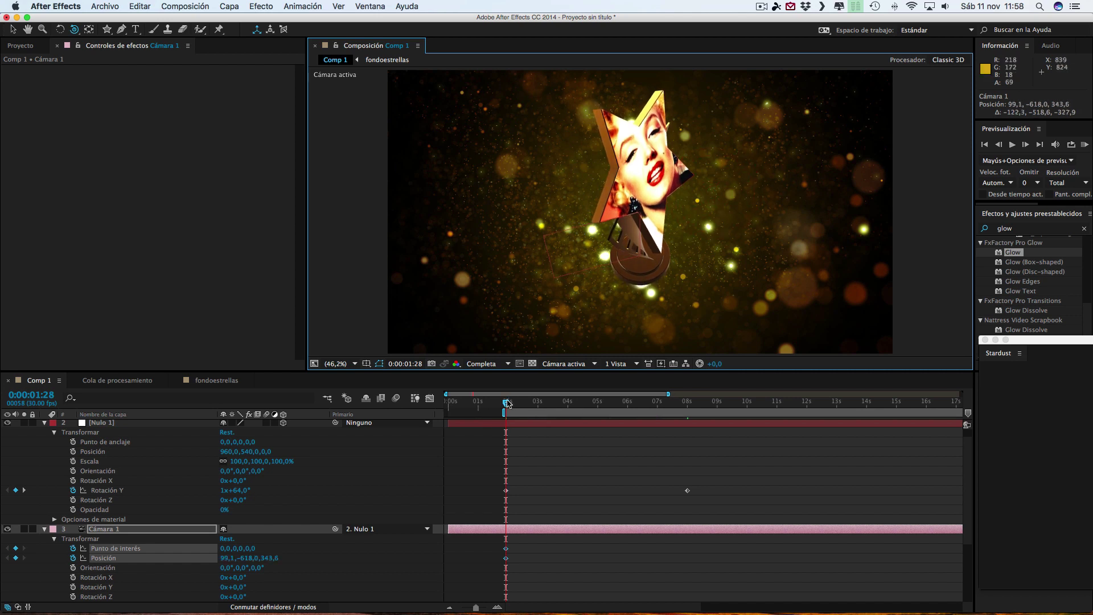
Step: Orbit the camera to a new angle at 8 seconds, Position 313,8, 102,2, 633,1
drag(507, 404, 664, 404)
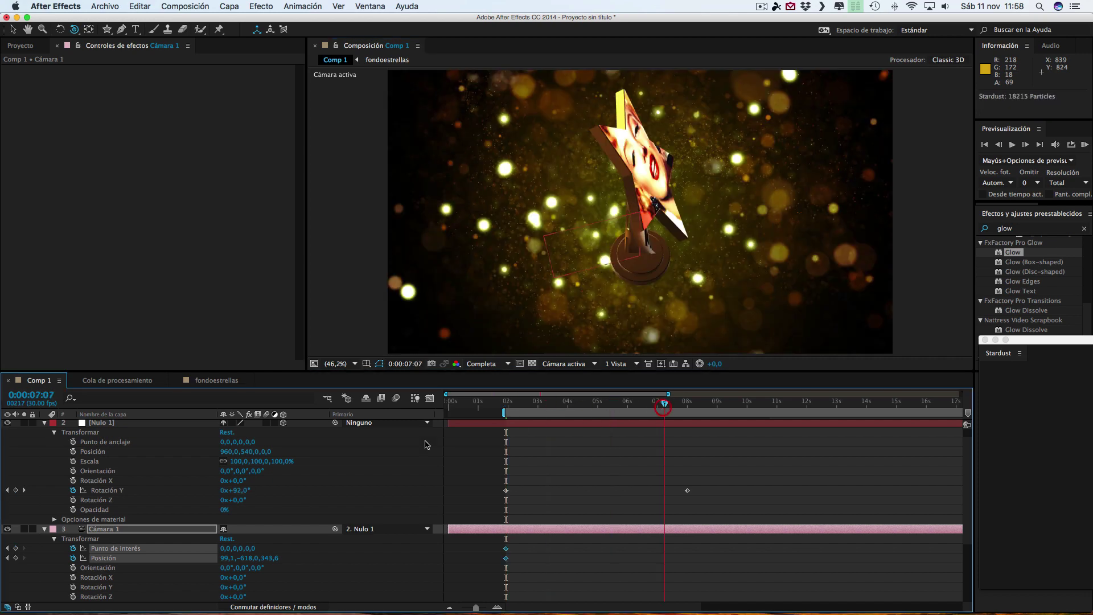
click(24, 490)
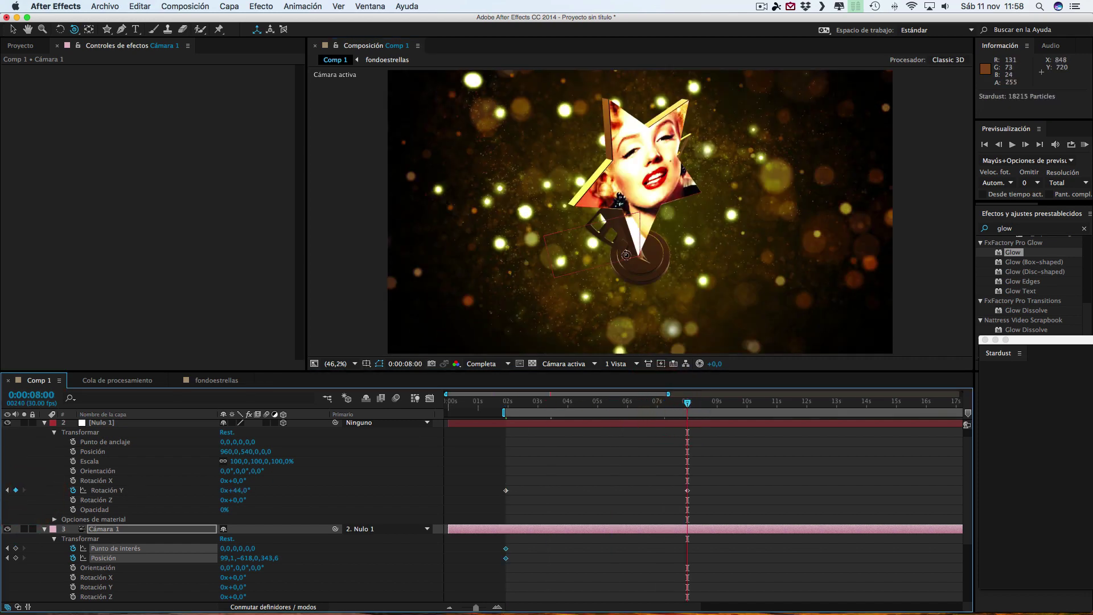
mouse_move(710, 263)
mouse_down()
mouse_move(709, 199)
mouse_move(725, 205)
mouse_up()
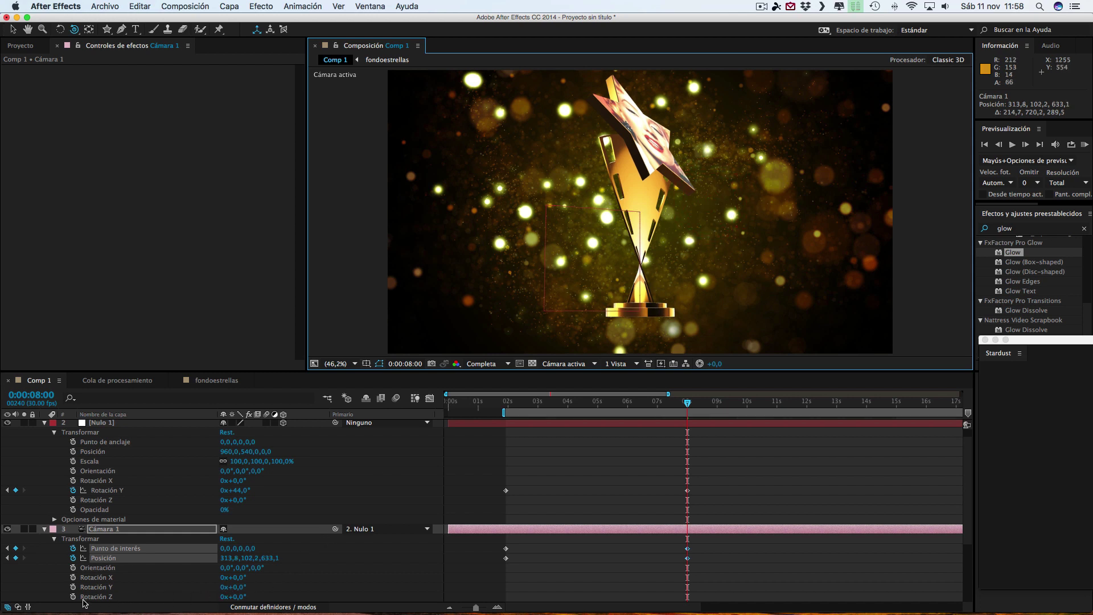
click(73, 596)
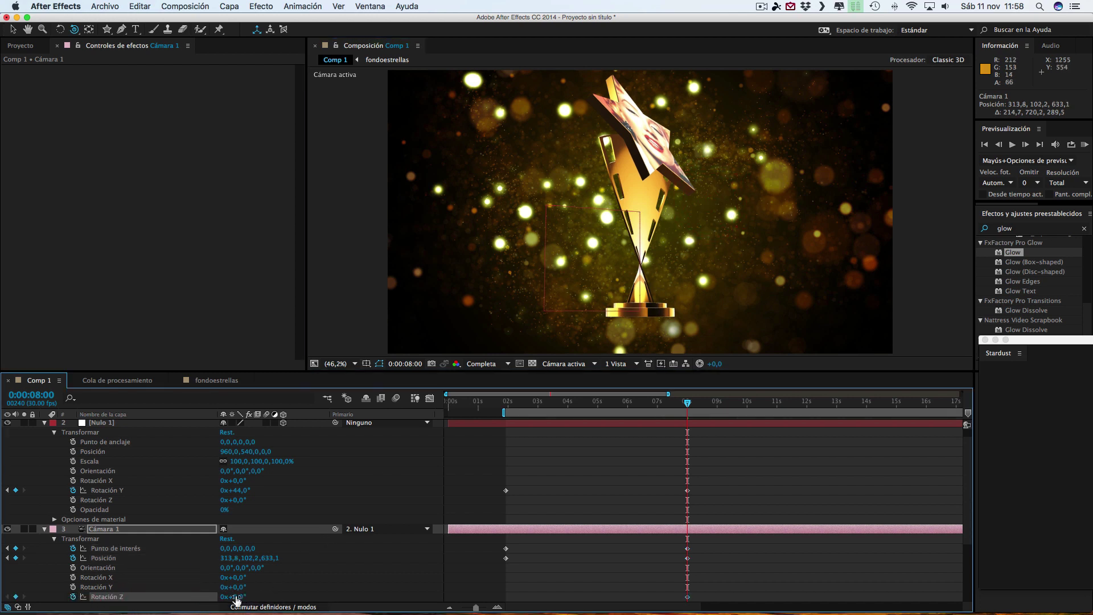
Step: Set the camera's Z Rotation to about 12° at 8 seconds and 0° at 1:28, then preview
drag(233, 596, 245, 596)
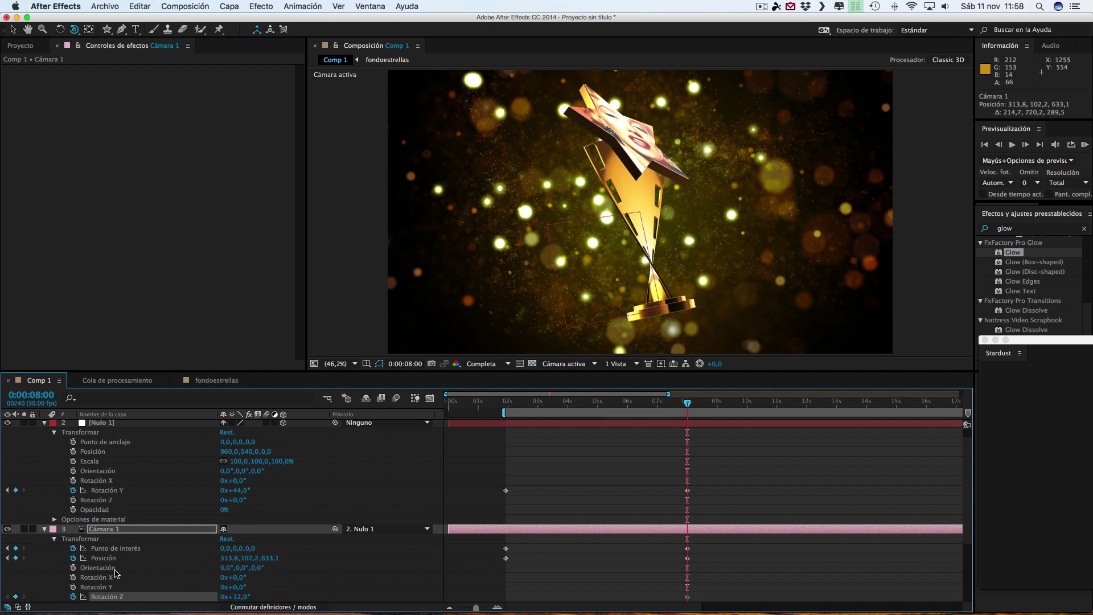
click(7, 558)
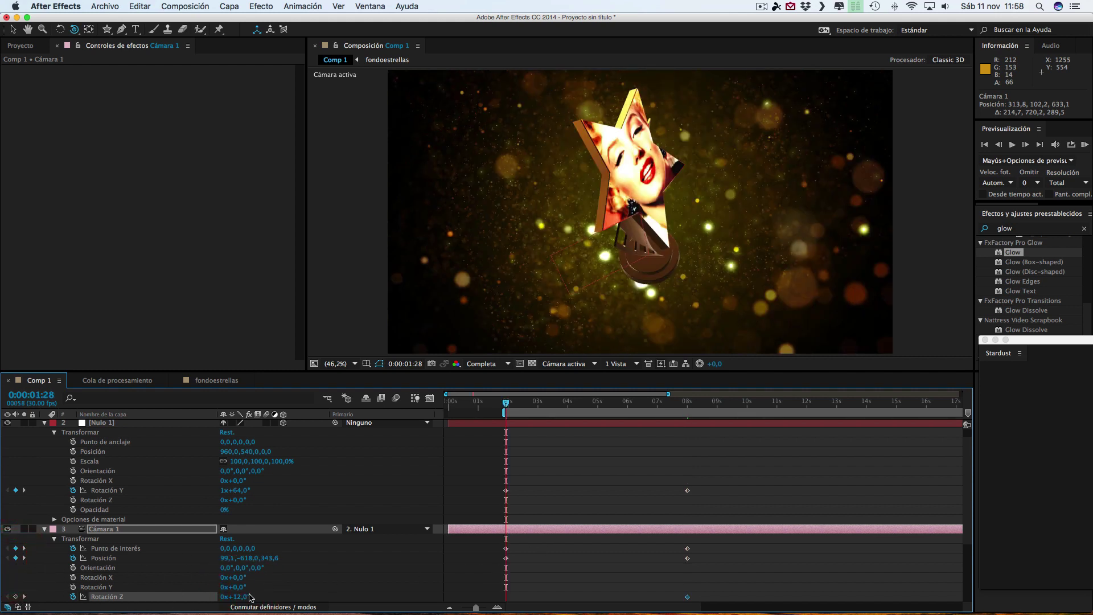
click(239, 596)
text(0)
click(300, 594)
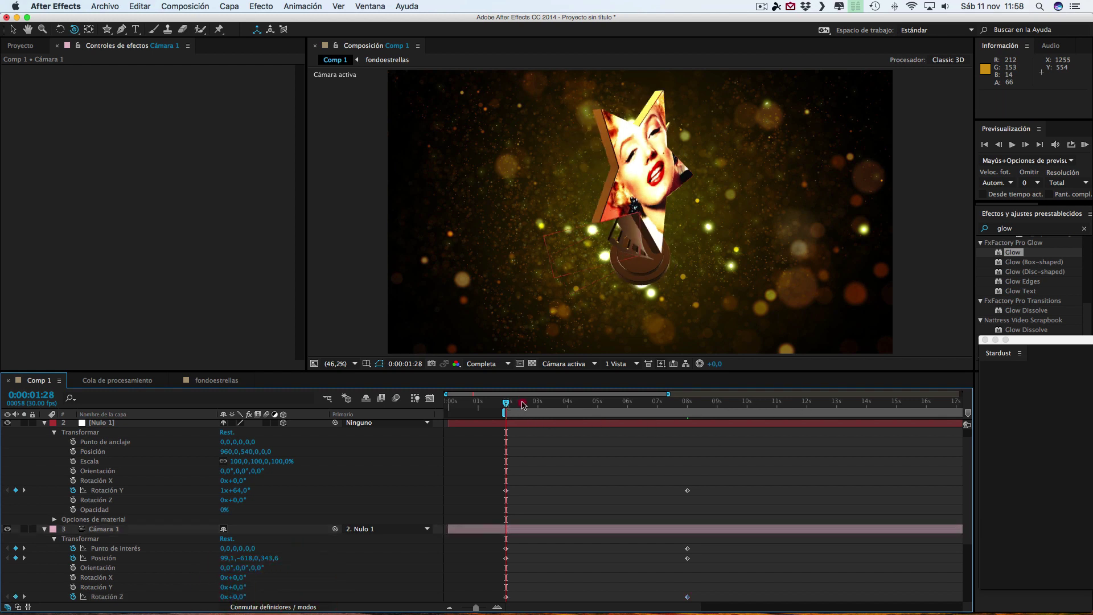
click(522, 402)
click(544, 405)
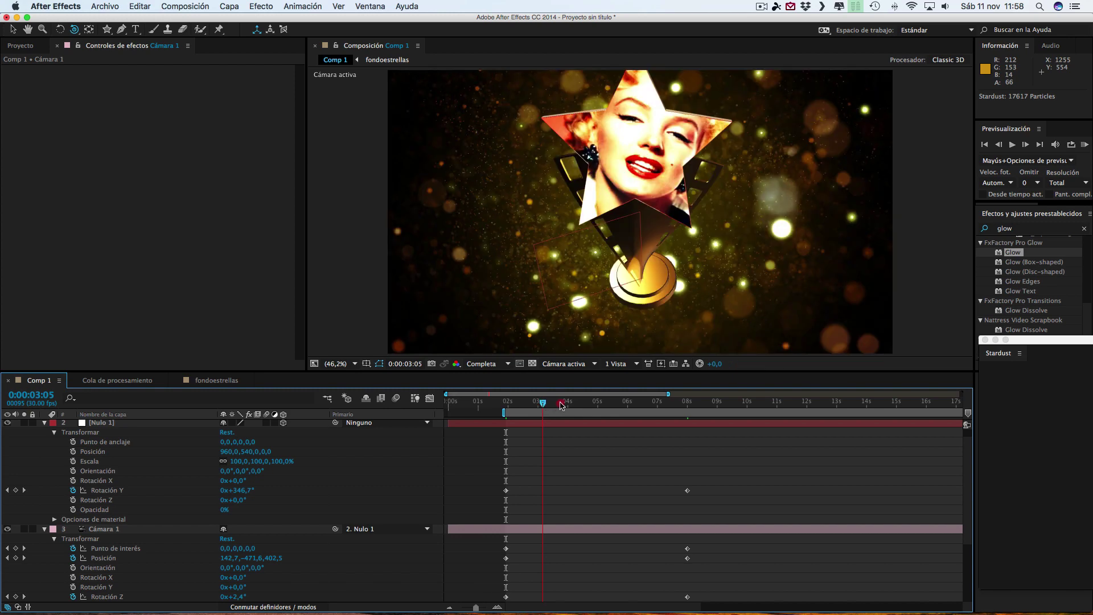
drag(561, 405, 680, 408)
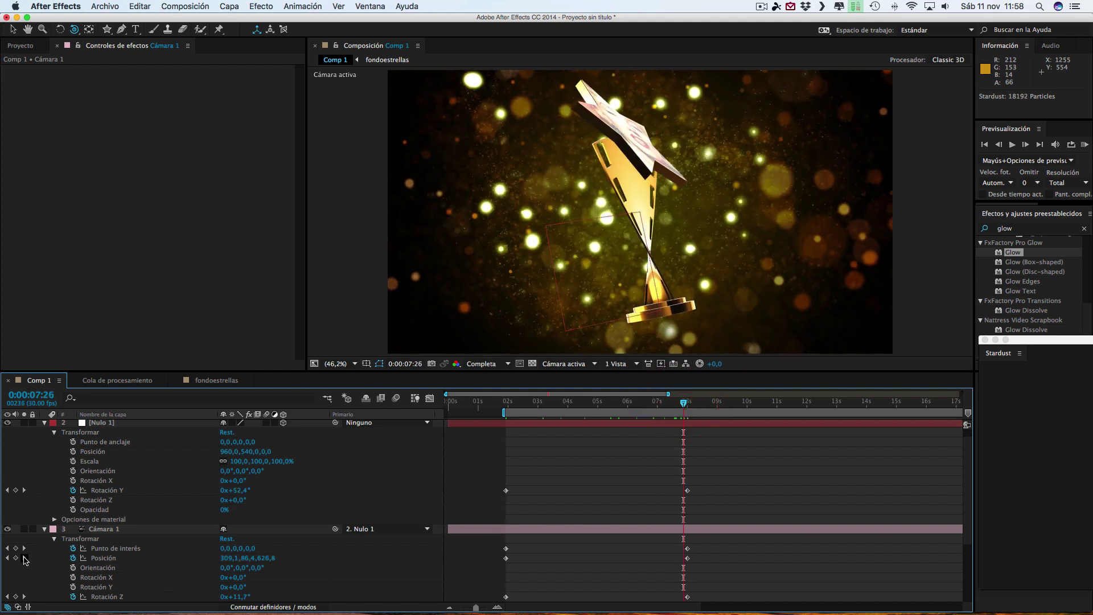
Step: Dolly the camera closer to the star at both the 1:28 and 8-second keyframes
click(24, 558)
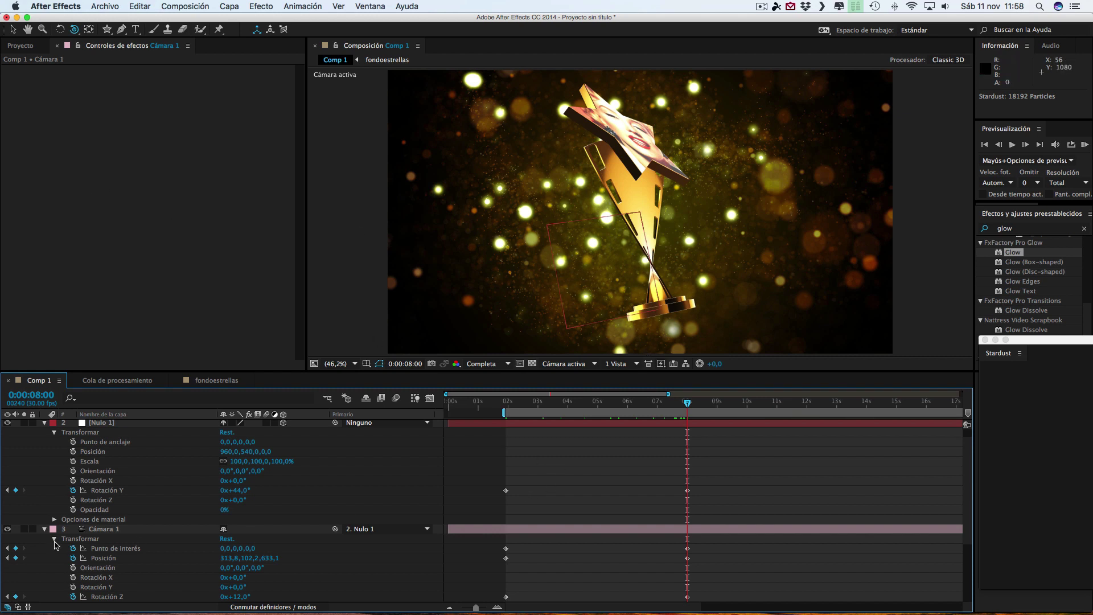
click(8, 548)
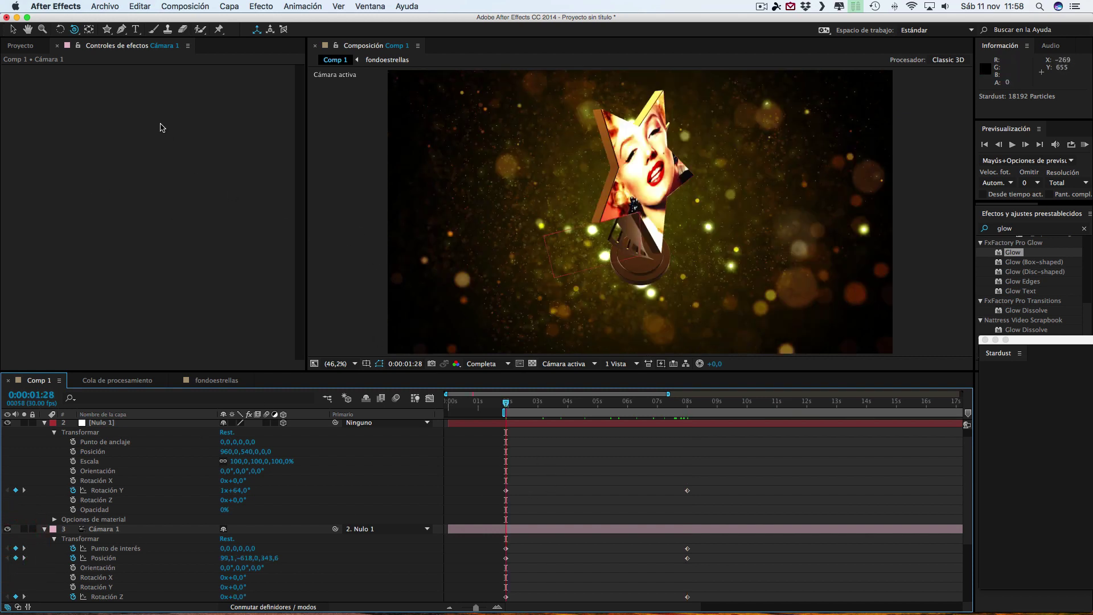
drag(73, 33, 142, 62)
mouse_move(716, 275)
mouse_down()
mouse_move(720, 165)
mouse_move(718, 178)
mouse_up()
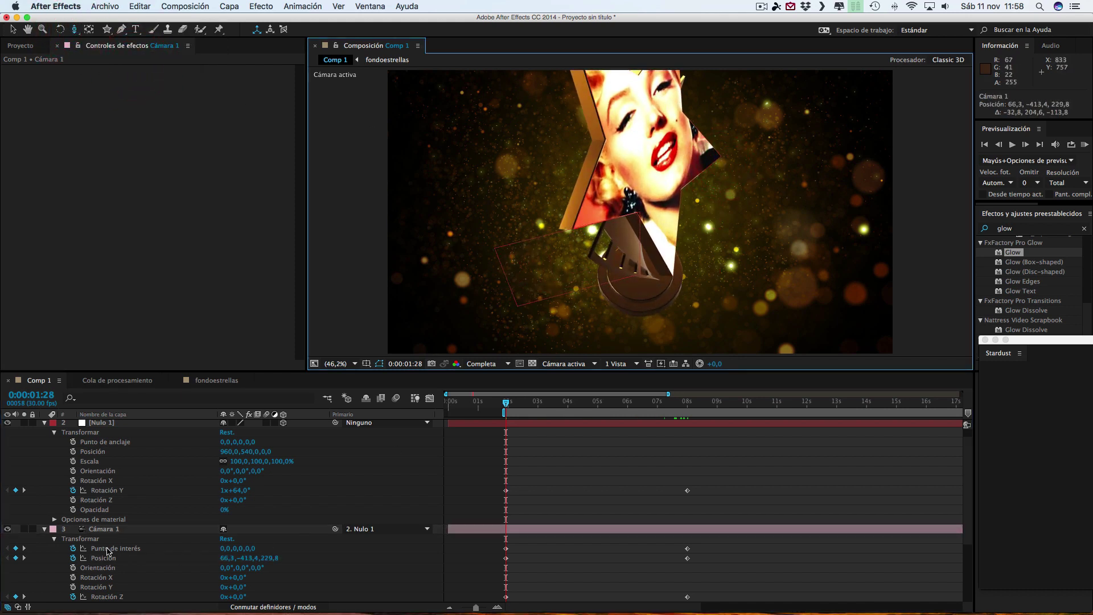
click(24, 558)
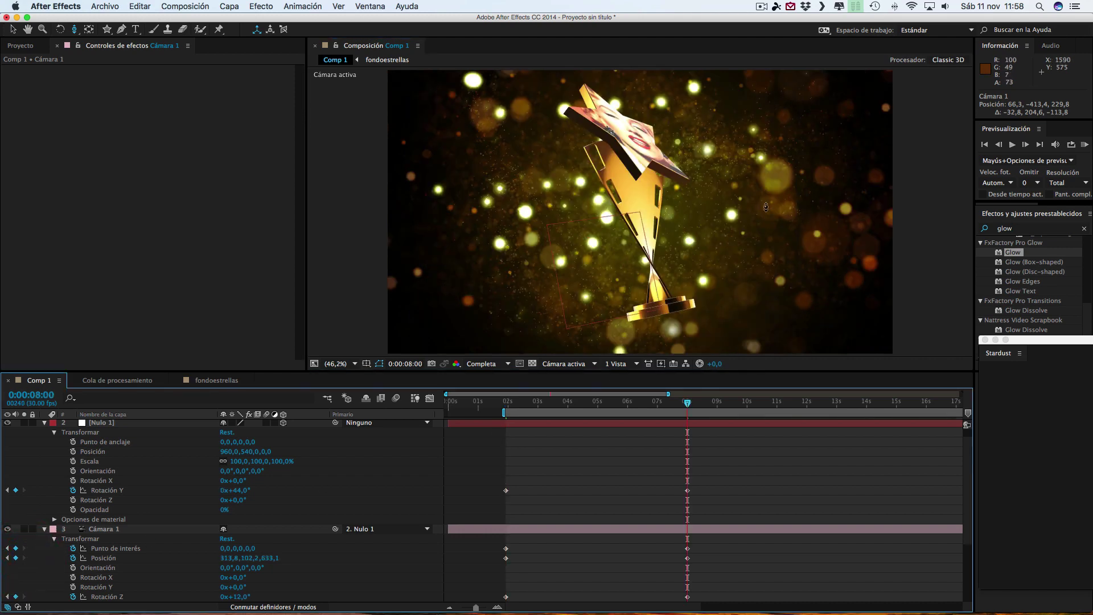
mouse_move(663, 245)
mouse_down()
mouse_move(676, 143)
mouse_move(566, 111)
mouse_up()
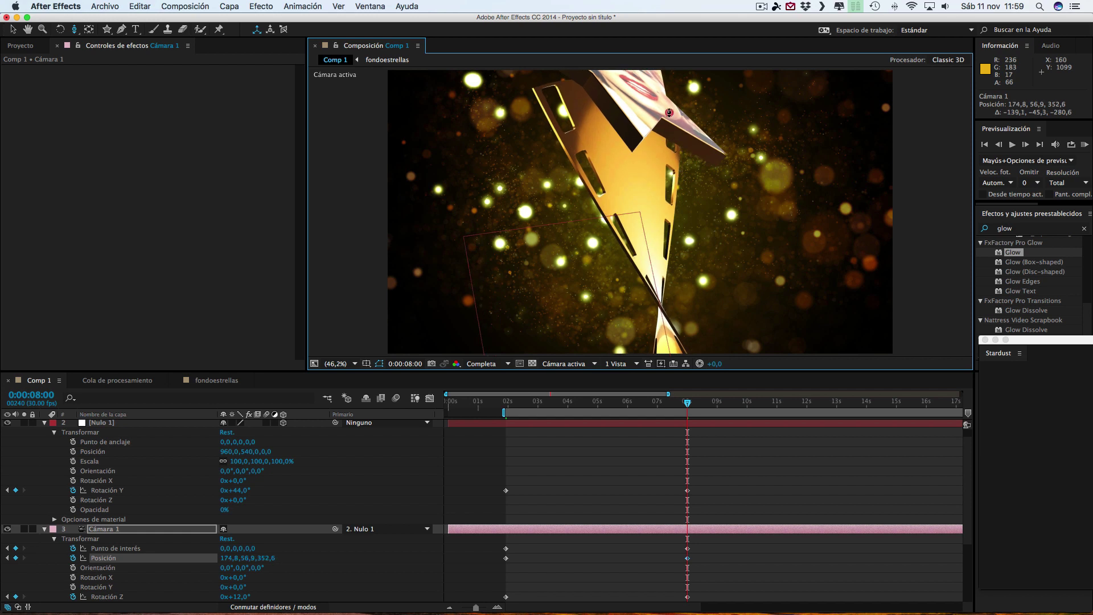
Step: Pan and orbit the 8-second camera to frame Marilyn's face, preview, and collapse Nulo 1
drag(74, 29, 119, 56)
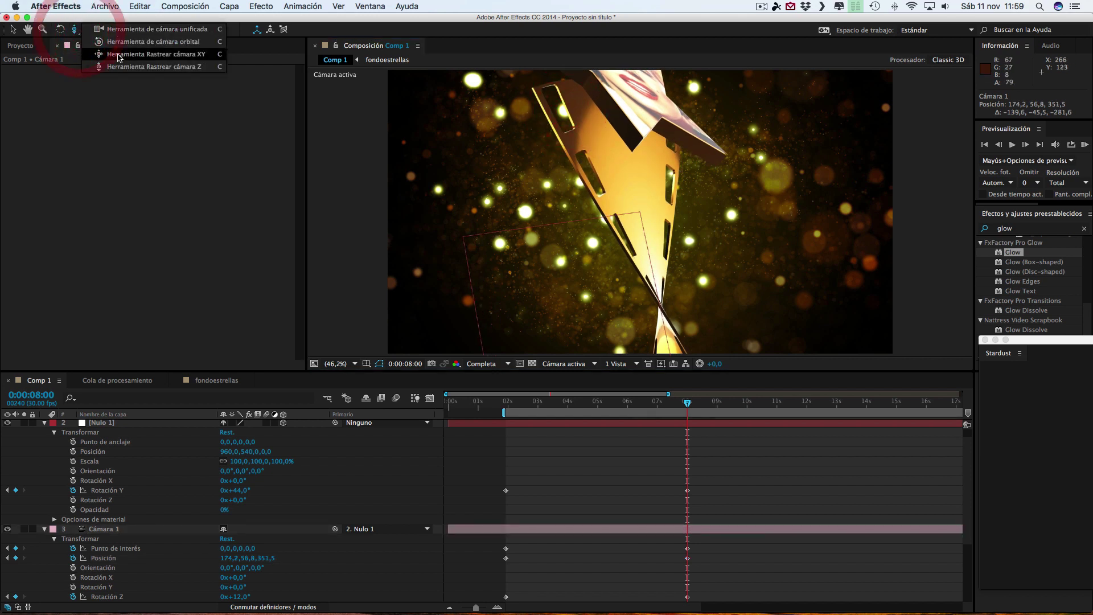
mouse_move(738, 154)
mouse_down()
mouse_move(756, 238)
mouse_move(749, 251)
mouse_up()
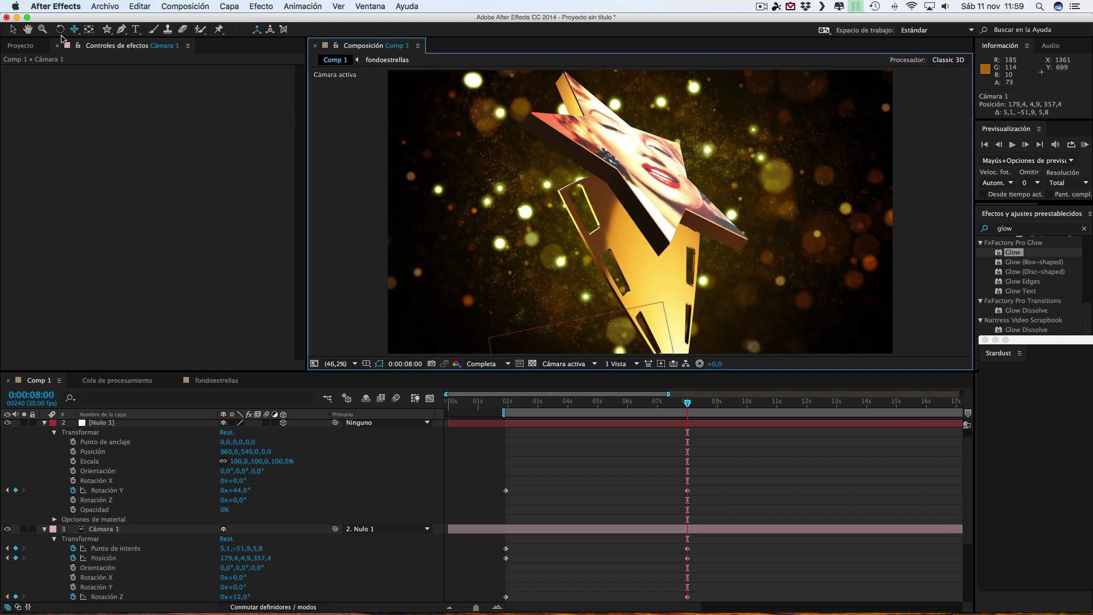
drag(76, 32, 114, 40)
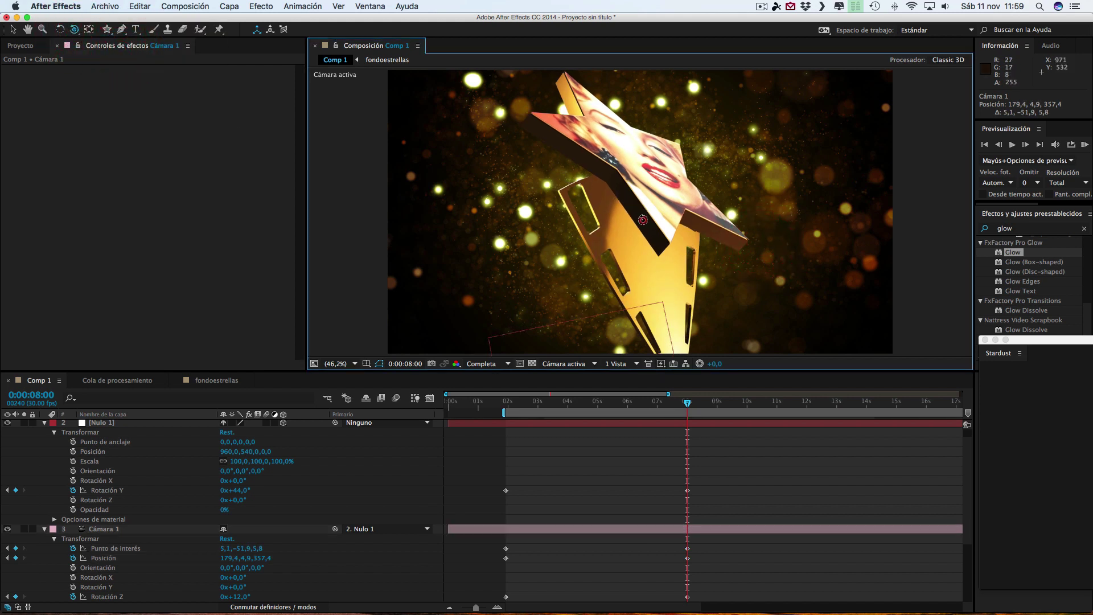
drag(642, 212, 630, 227)
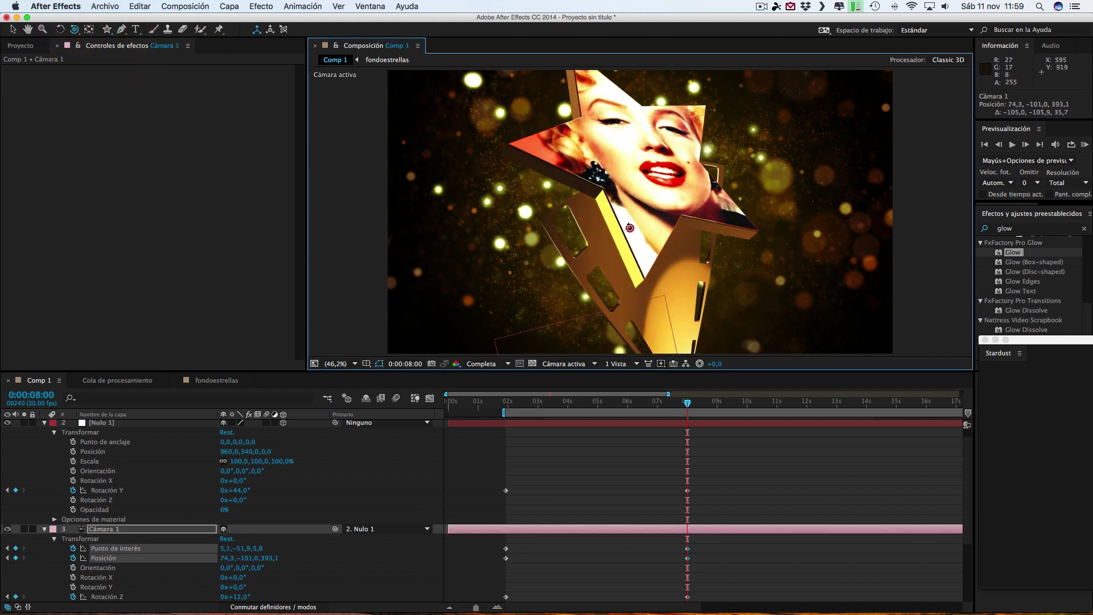
drag(686, 400, 529, 405)
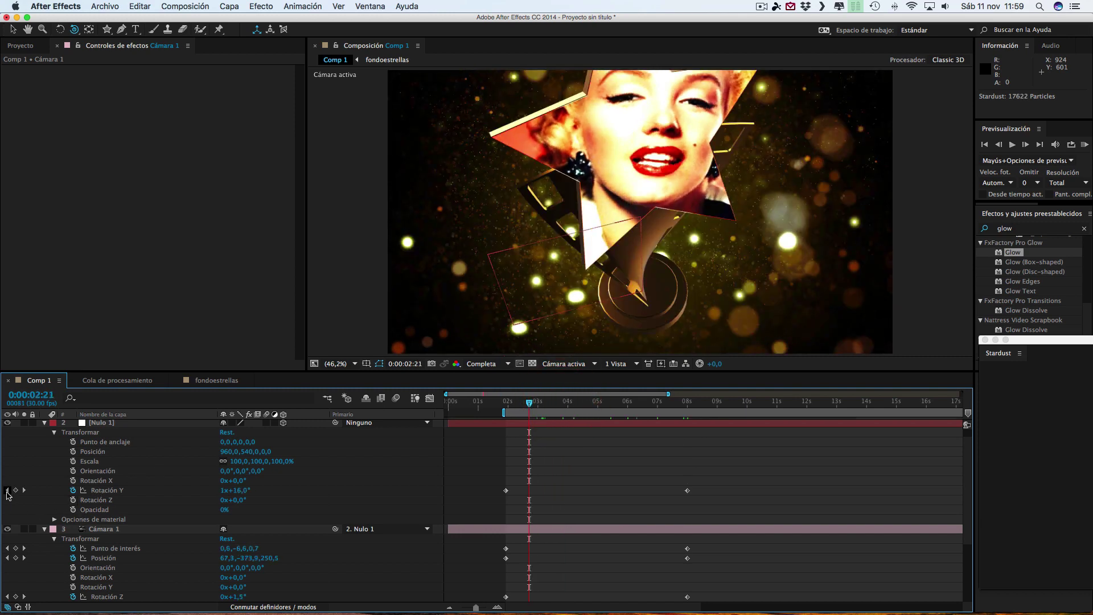
click(7, 490)
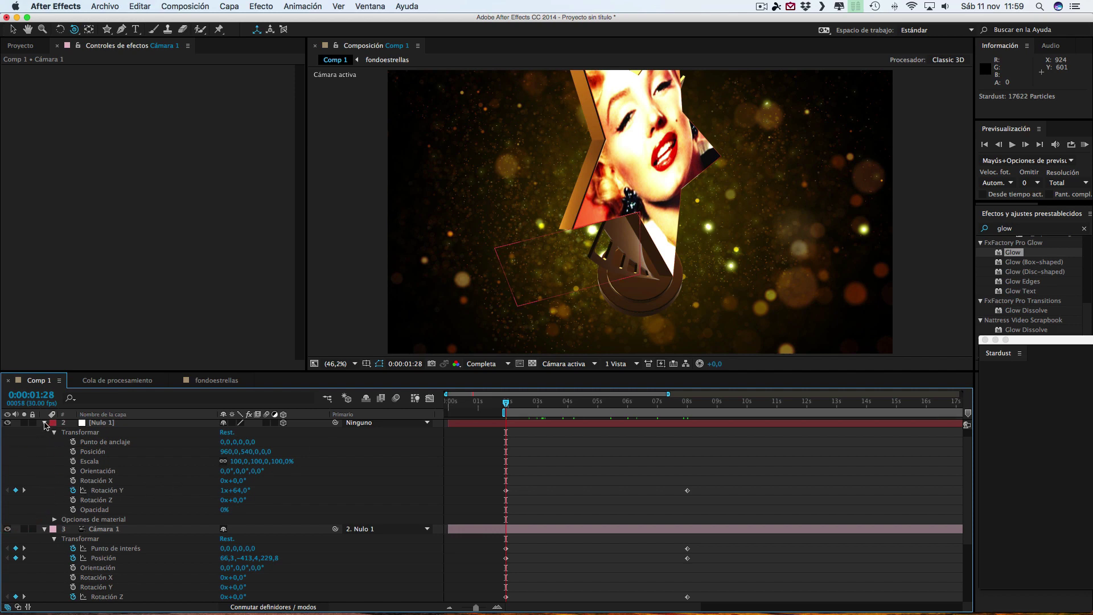
click(45, 423)
Step: Raise Cámara 1's focus distance and aperture, keyframe focus, aperture and blur level, and enable depth of field
click(45, 436)
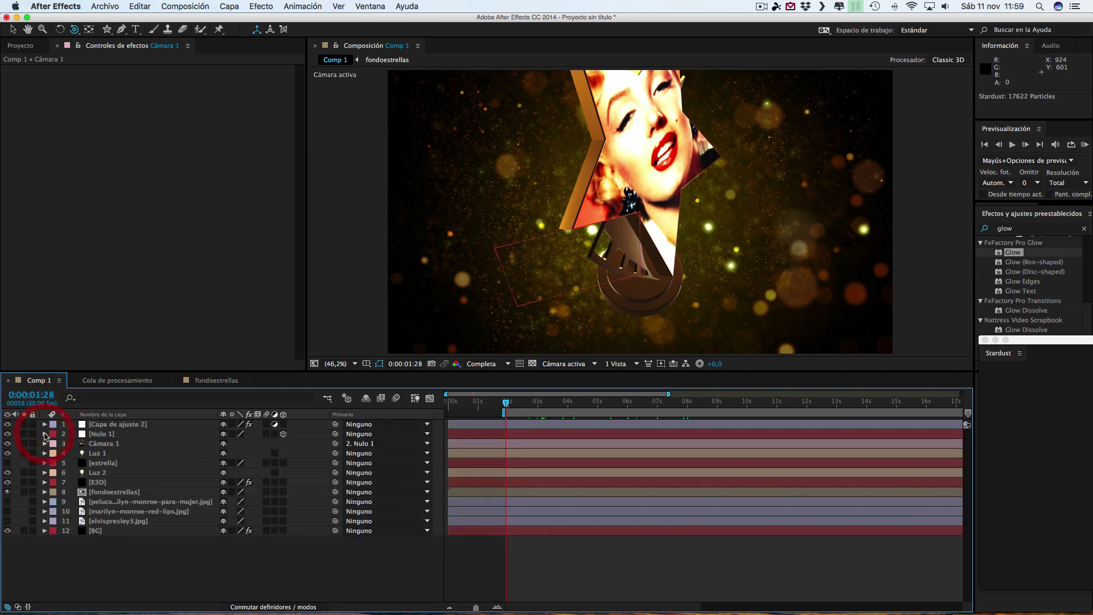
click(45, 444)
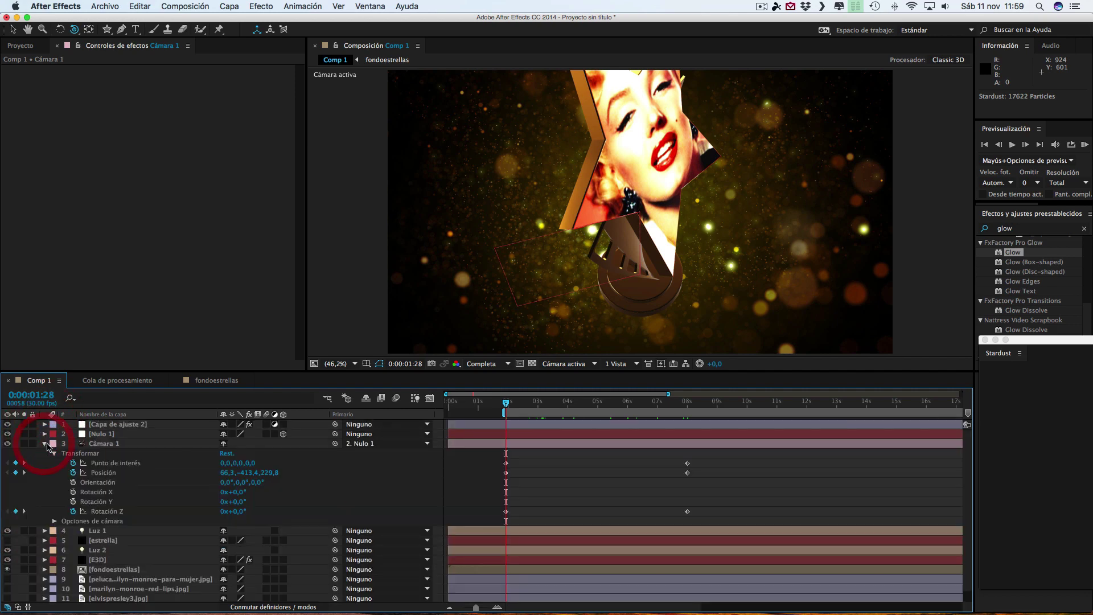
click(54, 521)
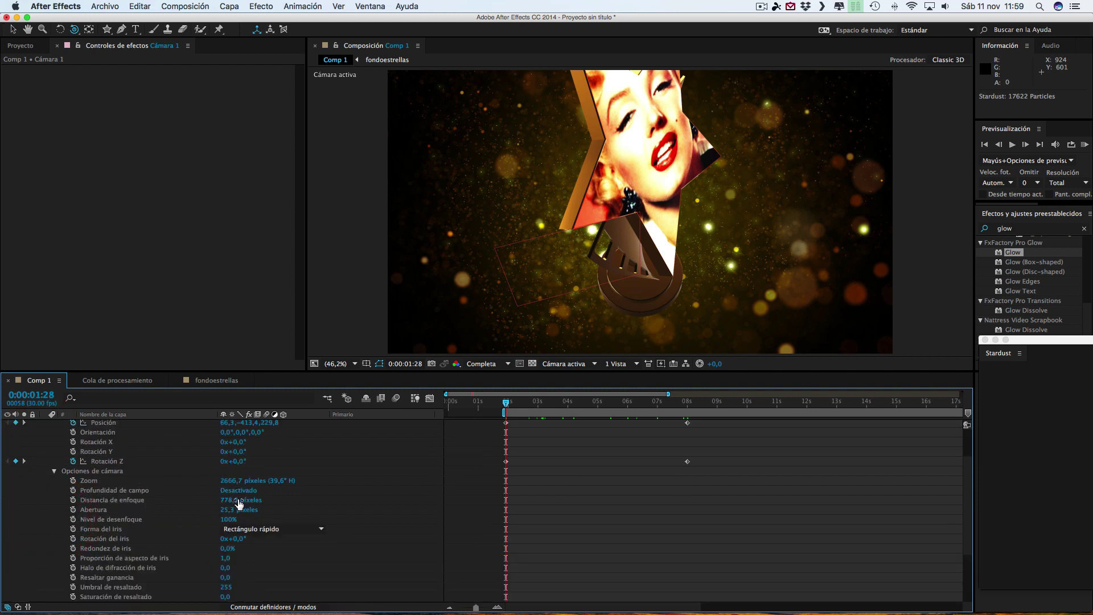
drag(242, 500, 360, 501)
drag(226, 514, 287, 508)
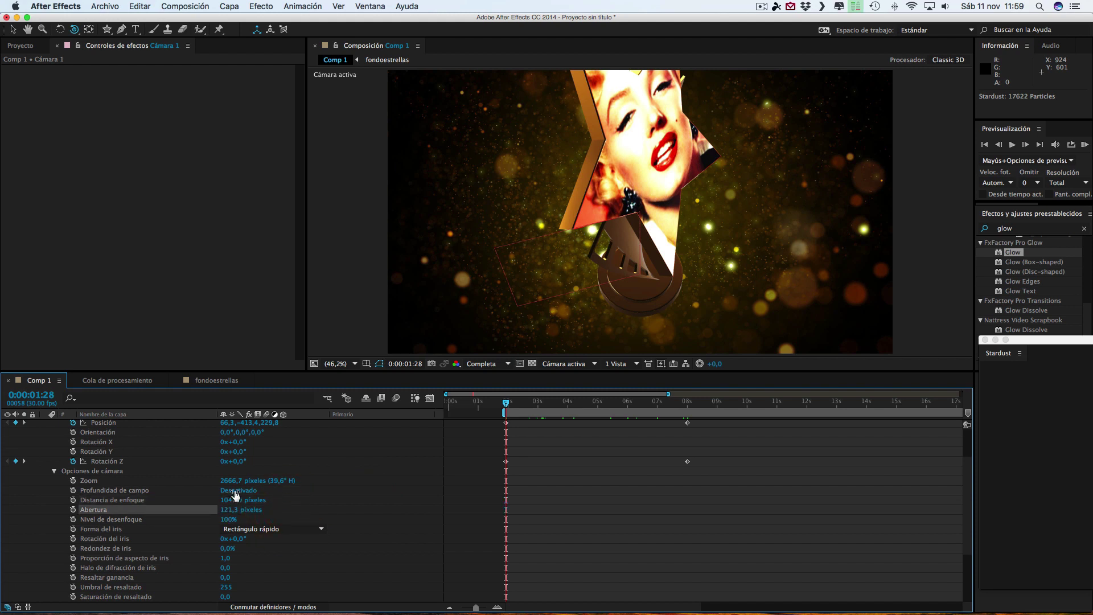
click(73, 500)
click(73, 509)
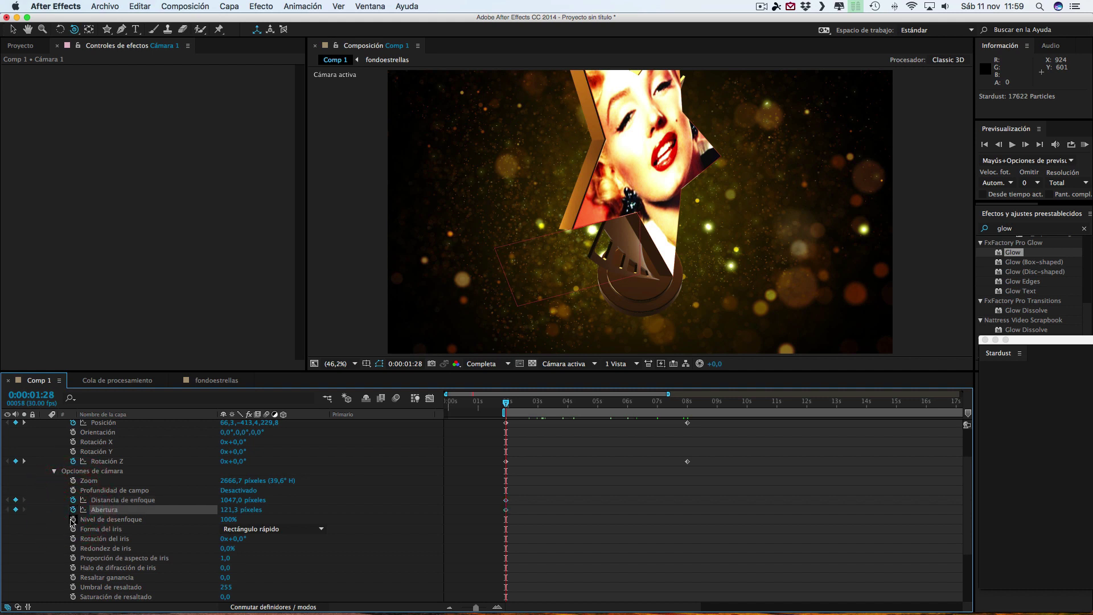
click(73, 519)
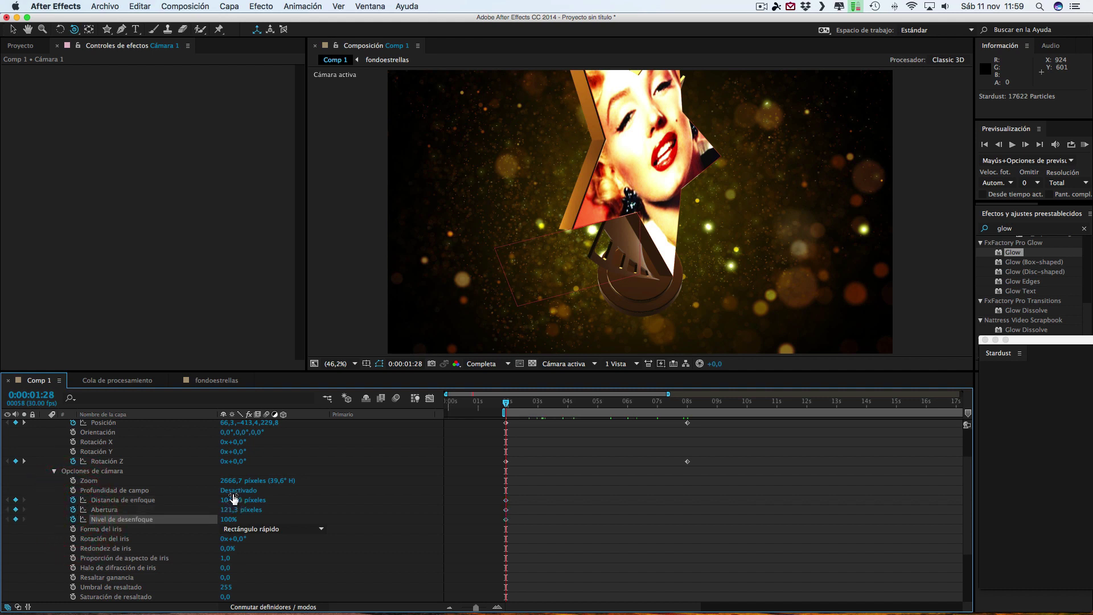
click(232, 490)
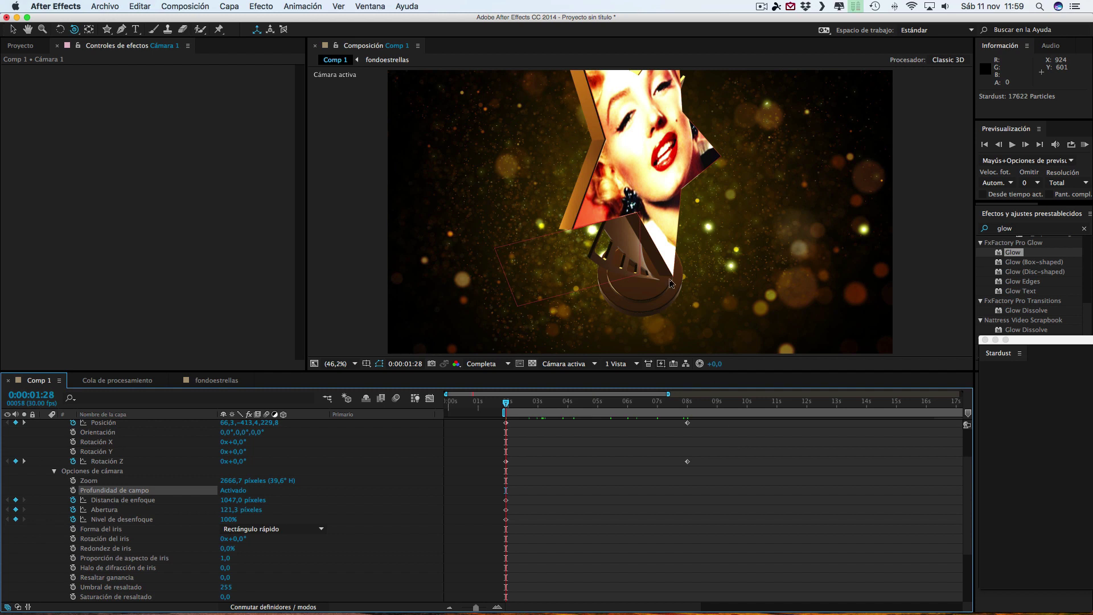
Step: Adjust the focus distance, toggling depth of field to compare, ending at 804 px
click(231, 490)
drag(227, 500, 523, 503)
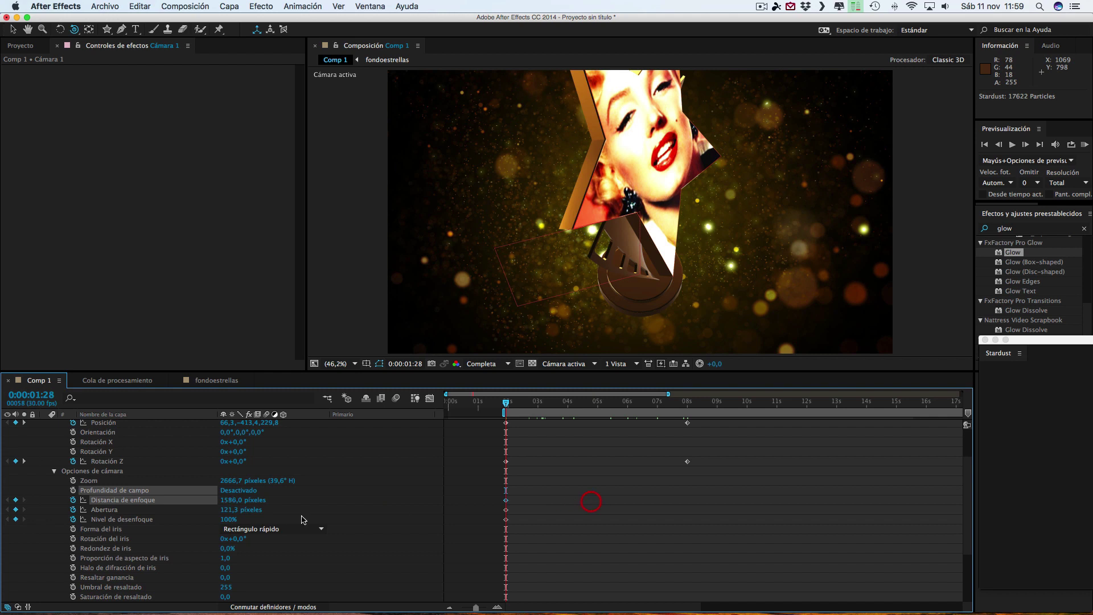
click(231, 490)
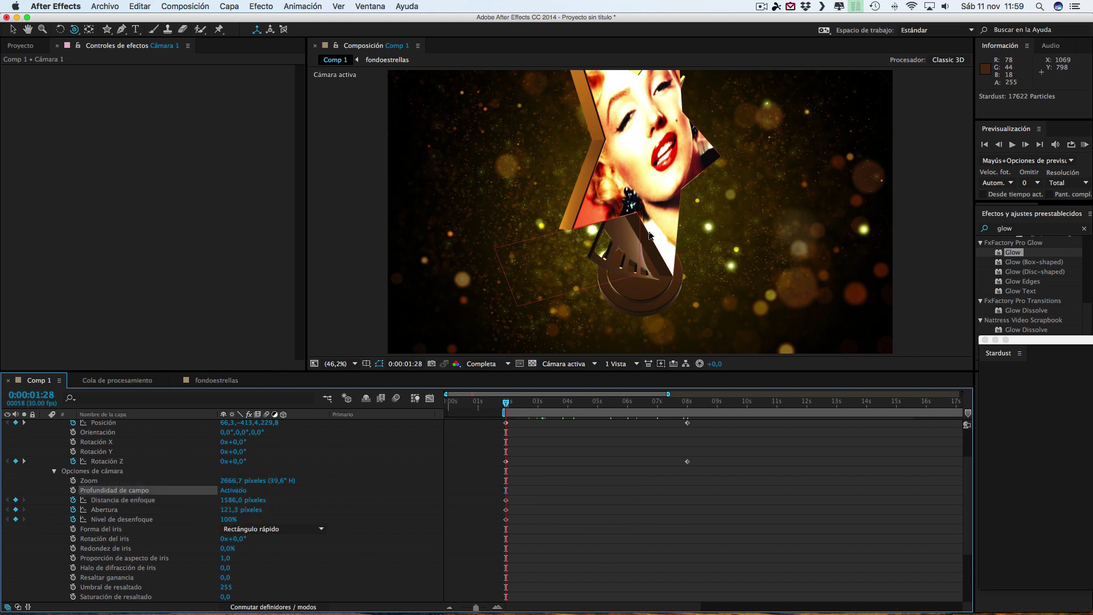
click(230, 490)
drag(230, 499, 501, 500)
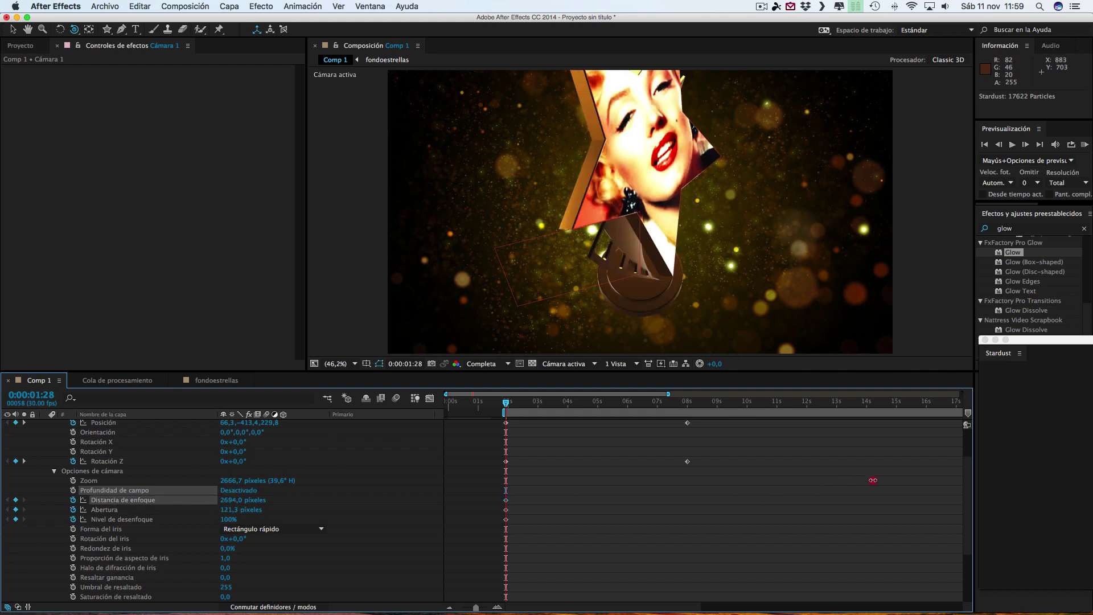
drag(873, 480, 836, 459)
click(233, 490)
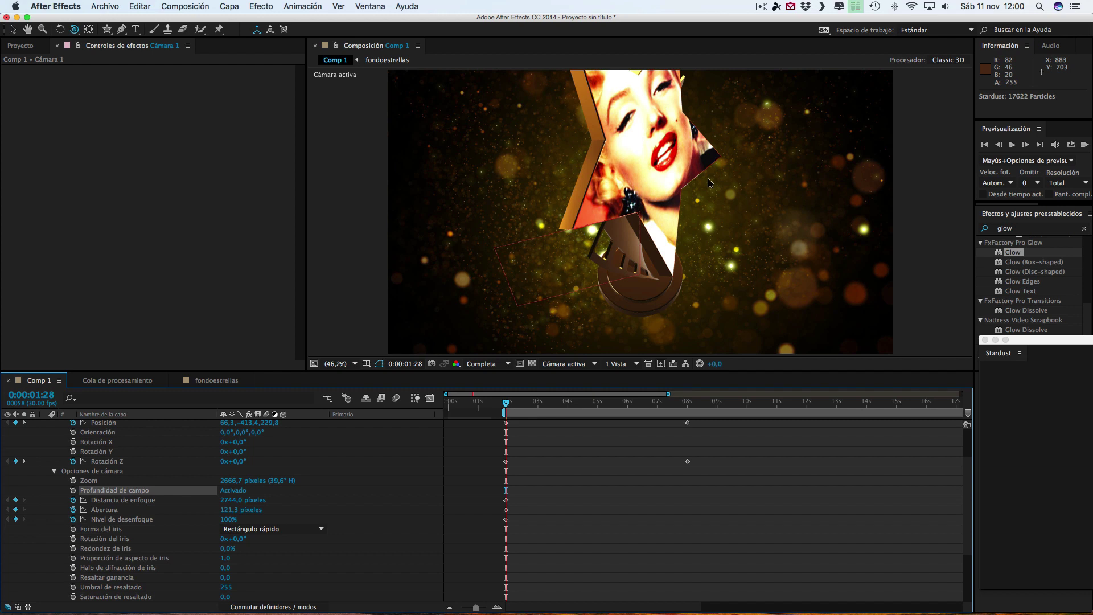
drag(234, 509, 238, 501)
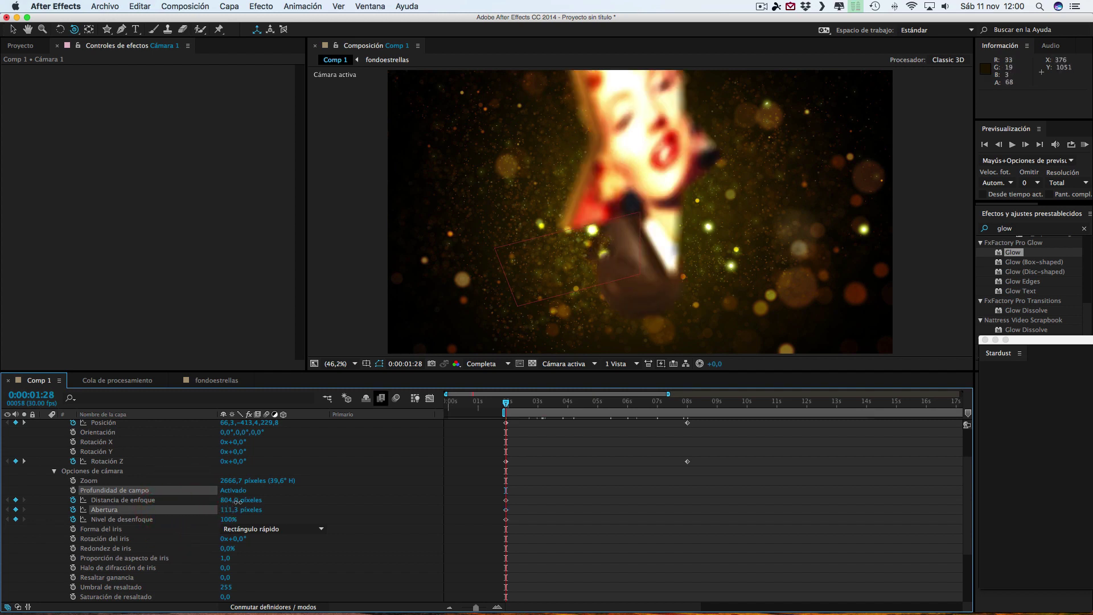
Step: Using Vista personalizada 1 as reference, pull the focus distance in to 430 px
click(576, 364)
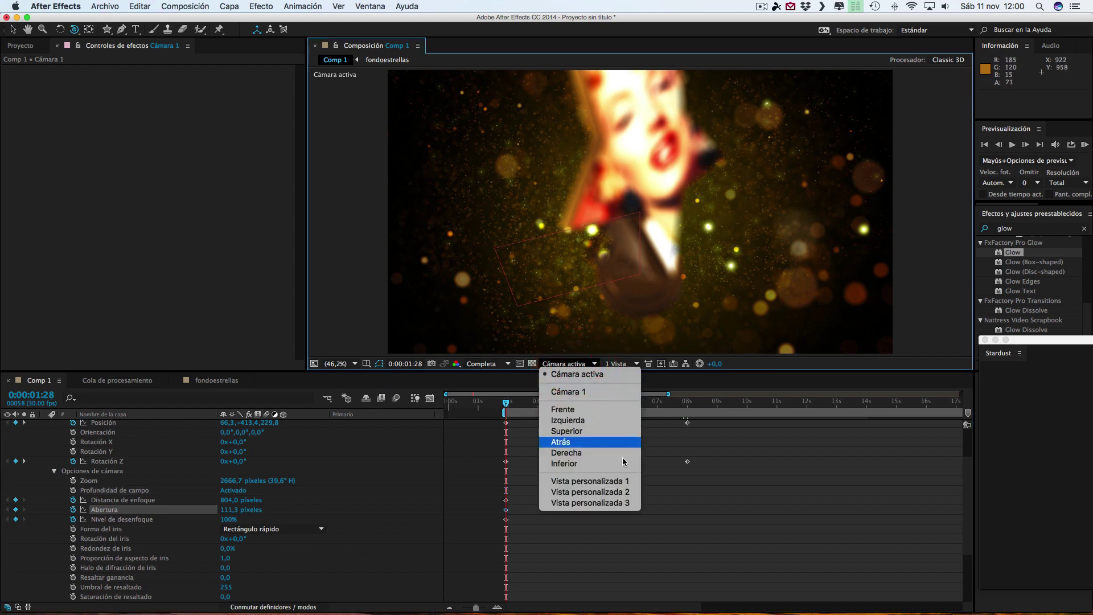
click(600, 481)
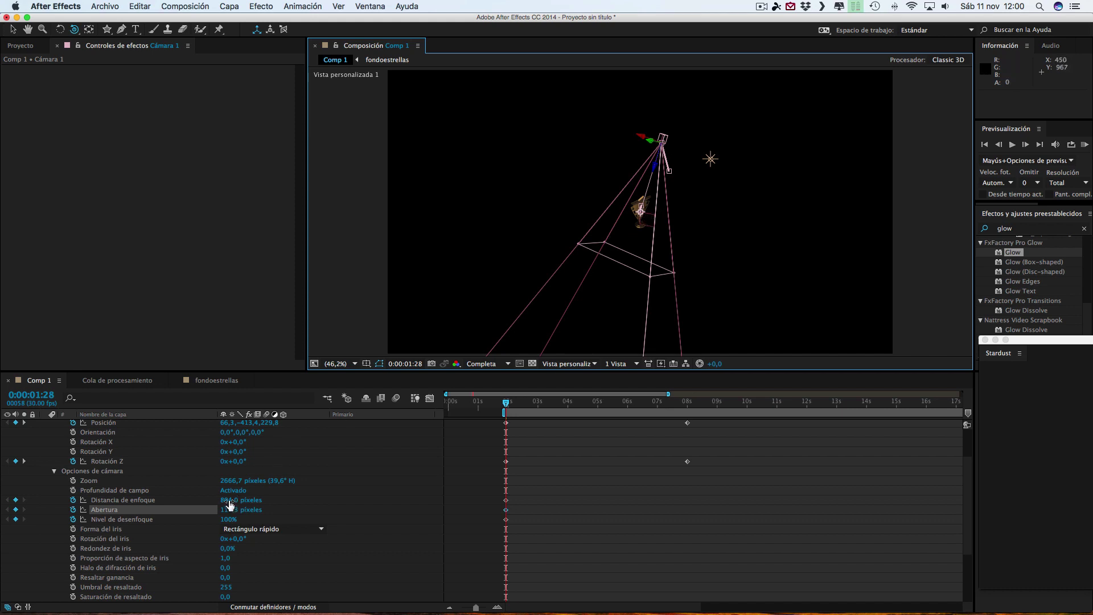
drag(230, 500, 6, 474)
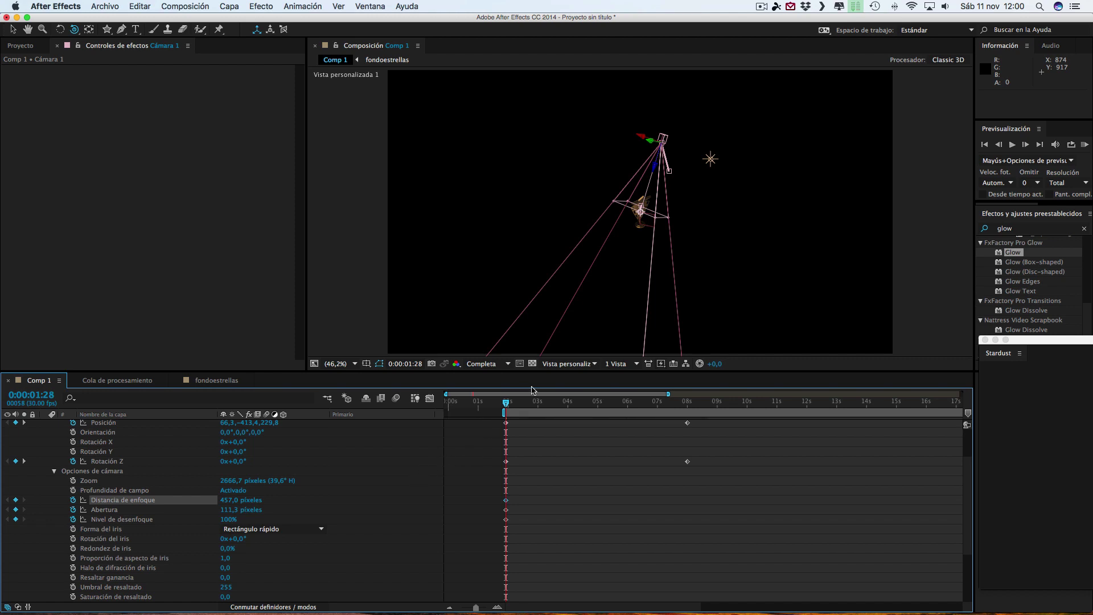
click(562, 368)
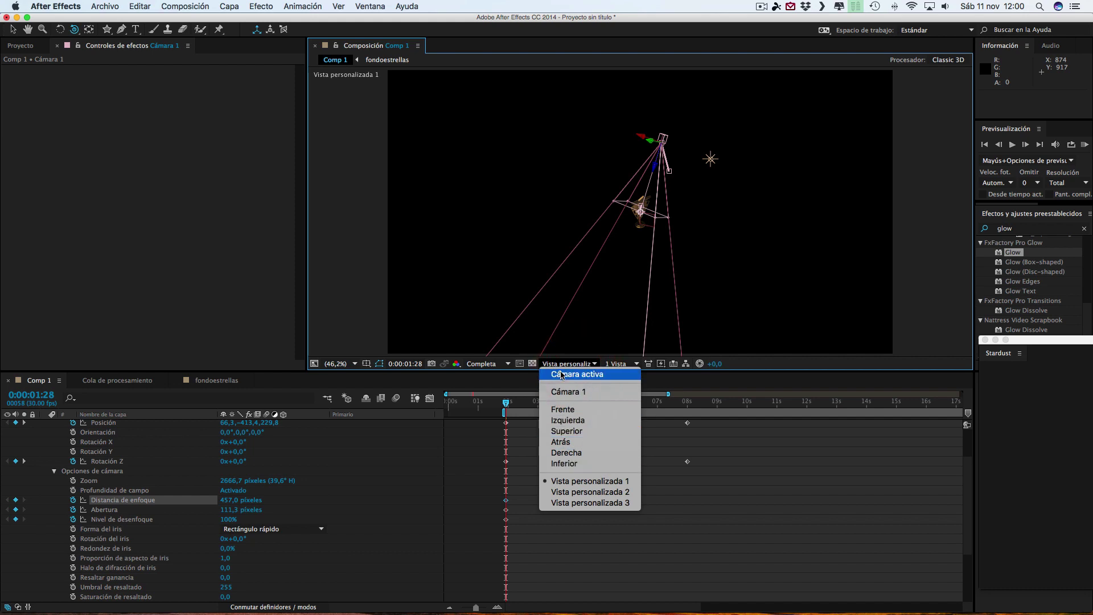
click(562, 375)
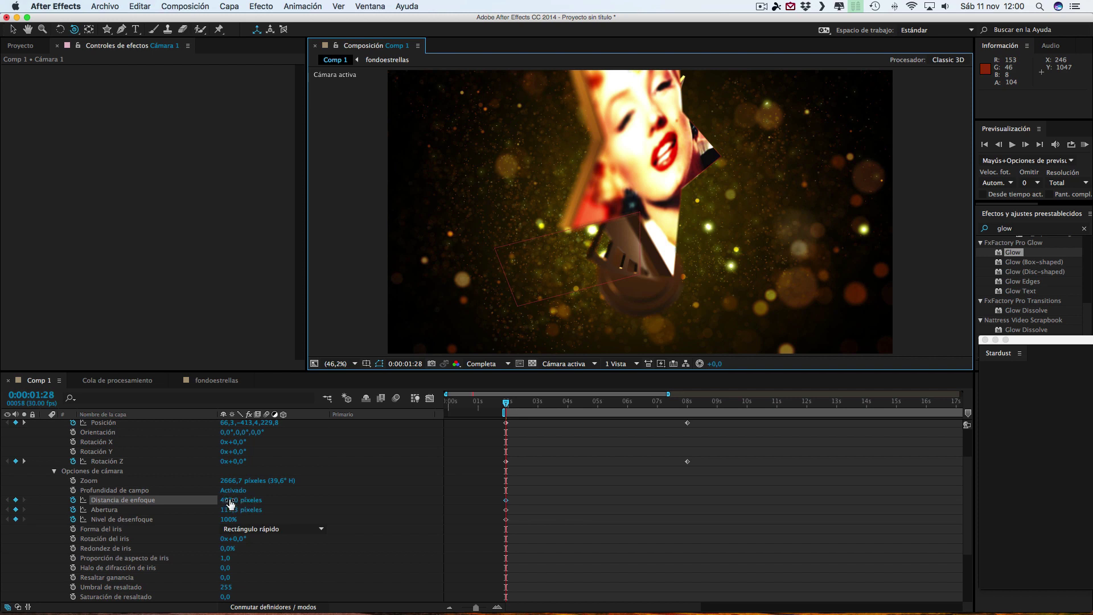
drag(227, 499, 209, 499)
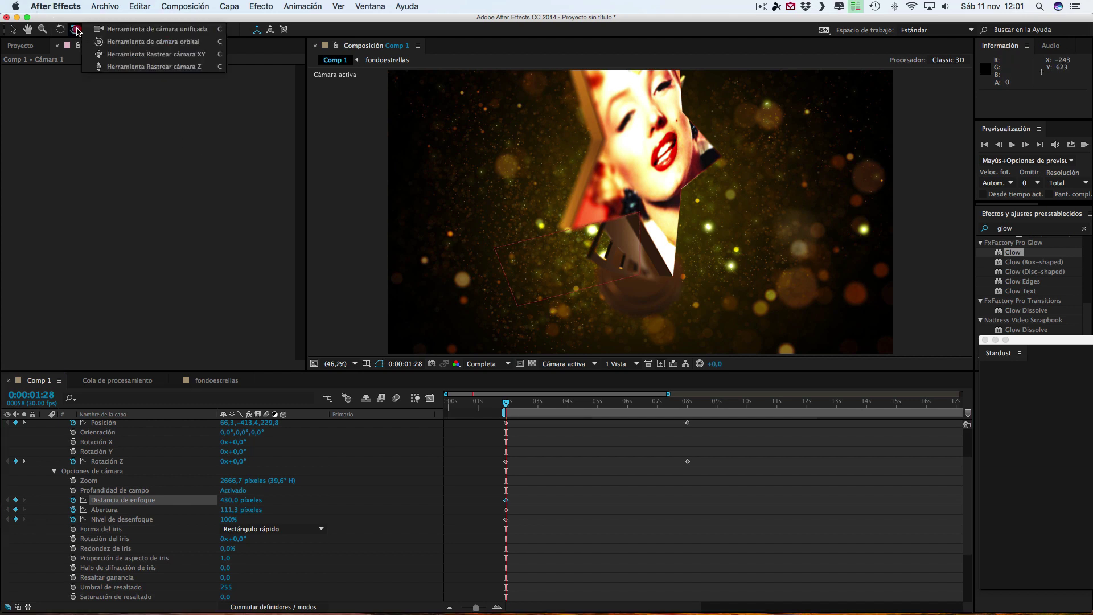
Step: Nudge the 1:28 camera position to 61,5, −427,1, 206,4 with the Track XY Camera tool
drag(74, 29, 120, 54)
click(634, 164)
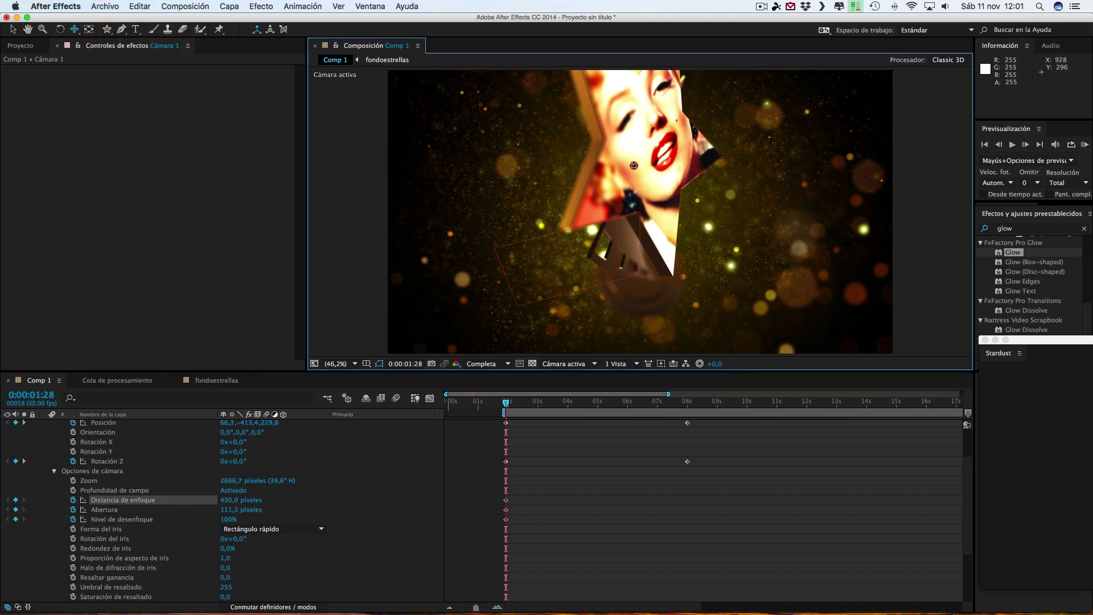
drag(633, 165, 634, 188)
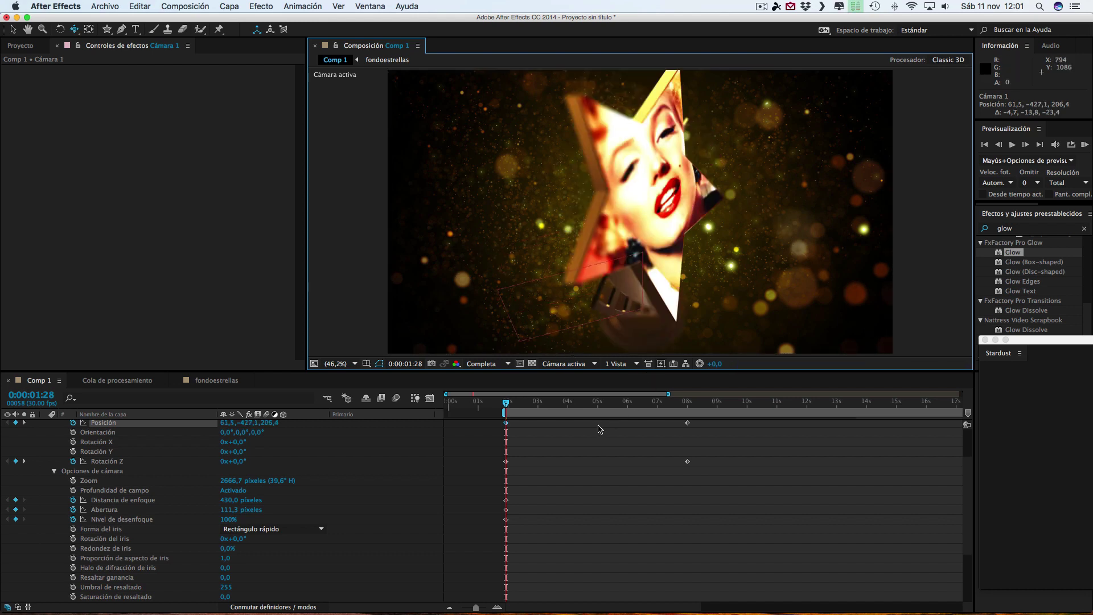
click(23, 461)
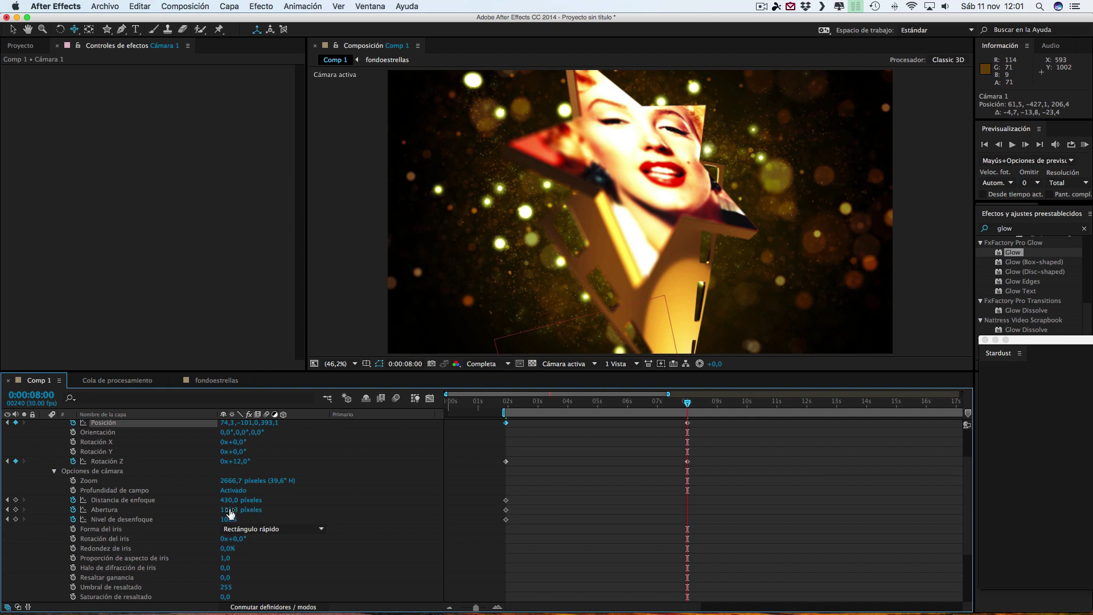
Step: Fine-tune the 8-second focus distance to about 435 px using the custom camera view
drag(230, 503, 146, 500)
click(562, 361)
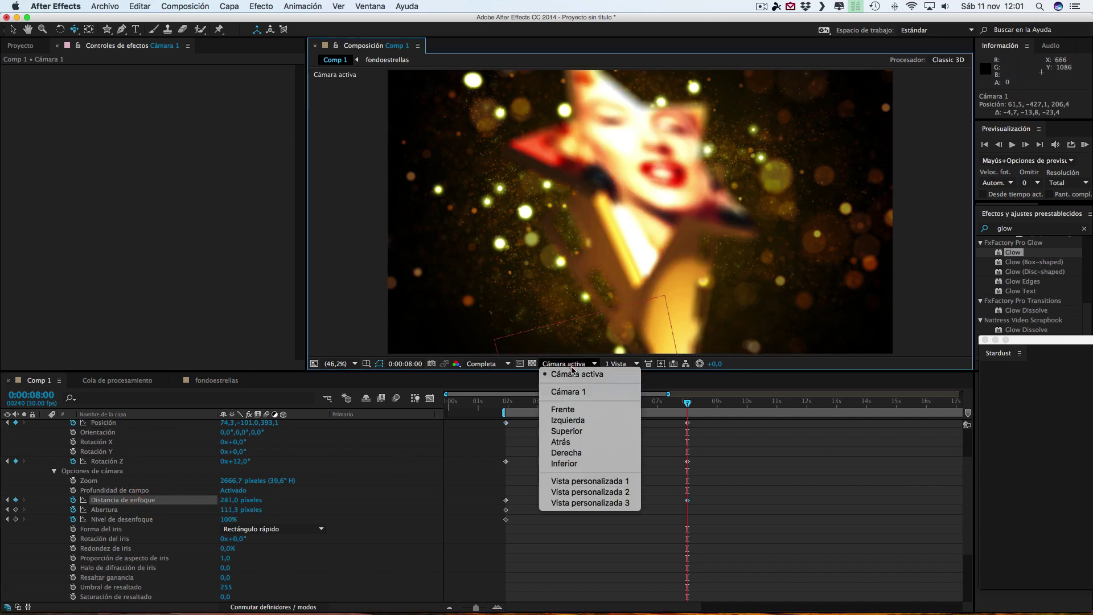
click(598, 481)
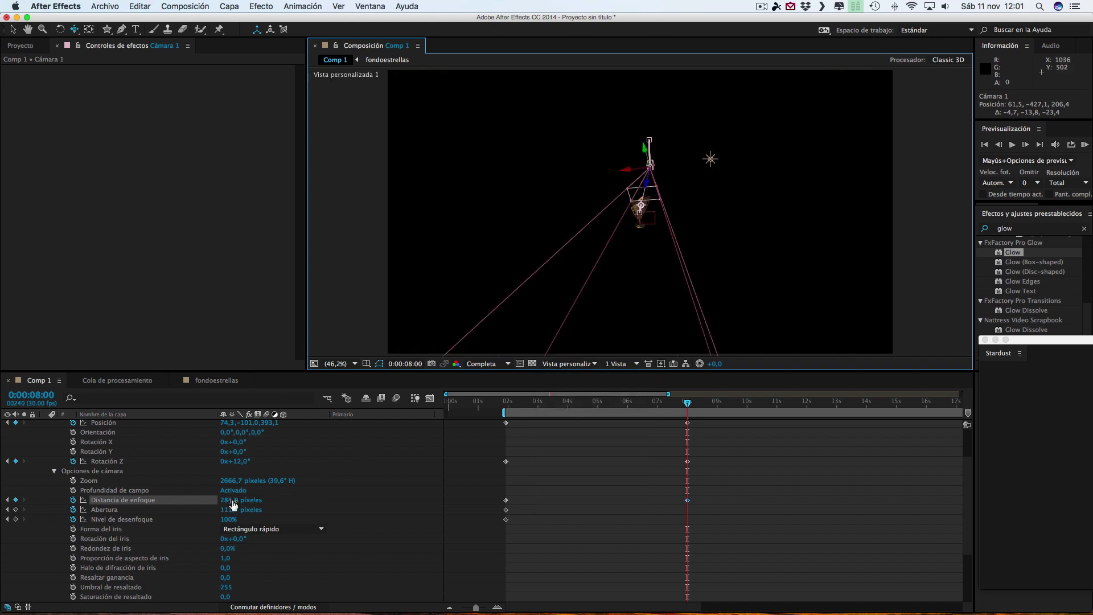
drag(232, 501, 306, 499)
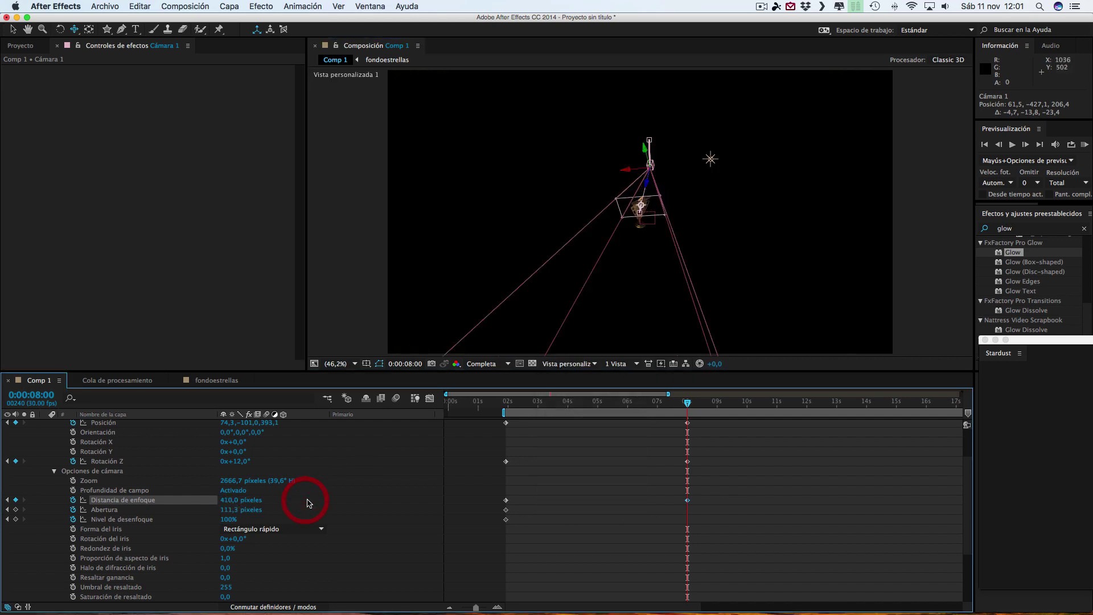
drag(228, 500, 342, 471)
click(569, 364)
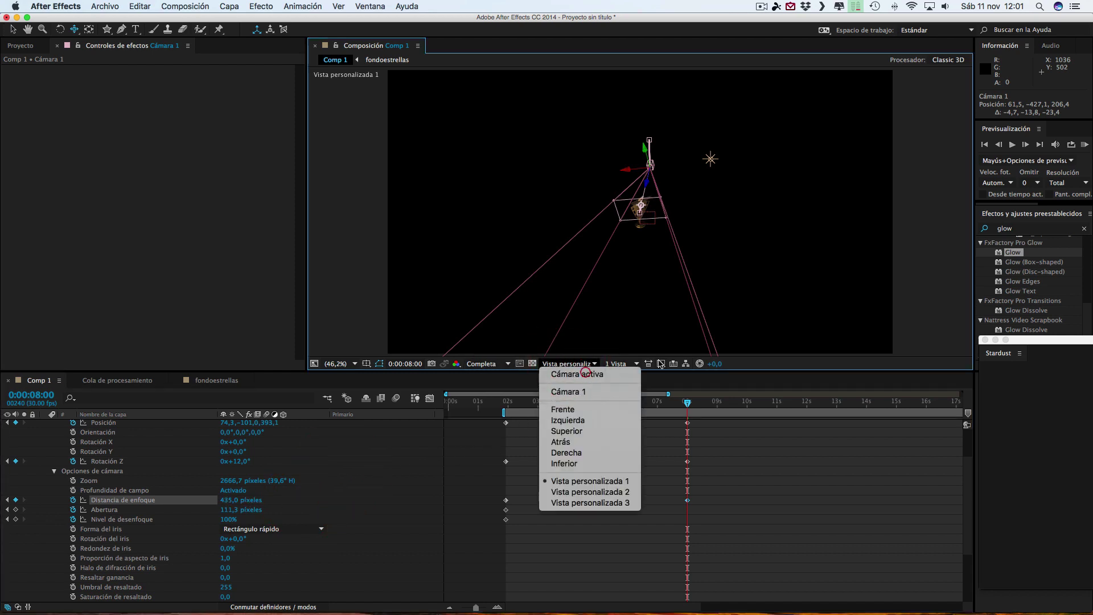
click(585, 347)
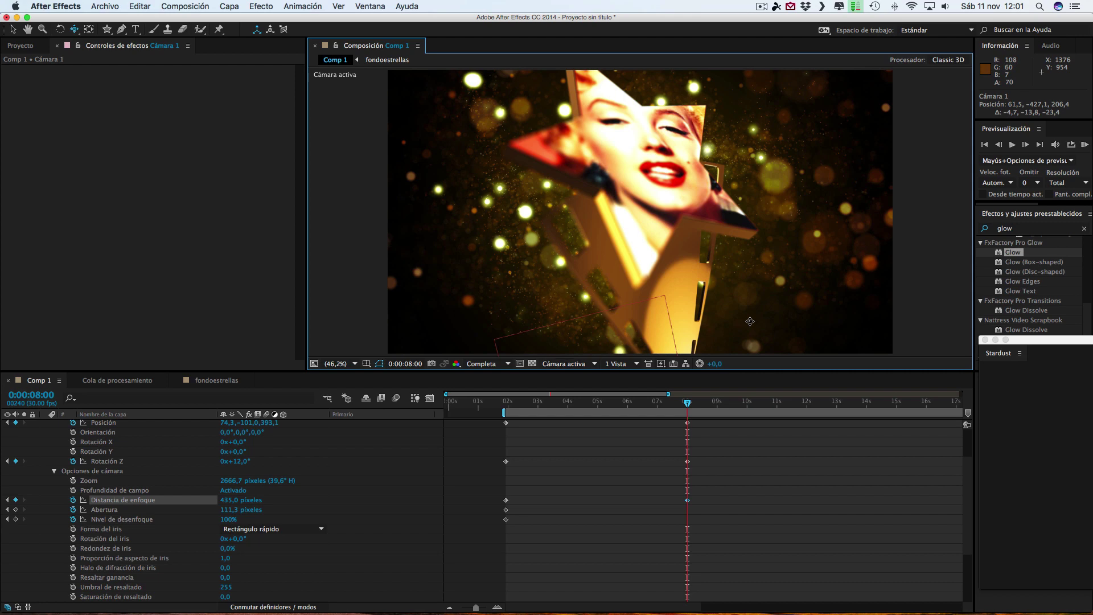
drag(687, 402, 619, 406)
Step: Keyframe the focus distance at 4 seconds to 368,7 px, comparing with depth of field off and on
click(597, 403)
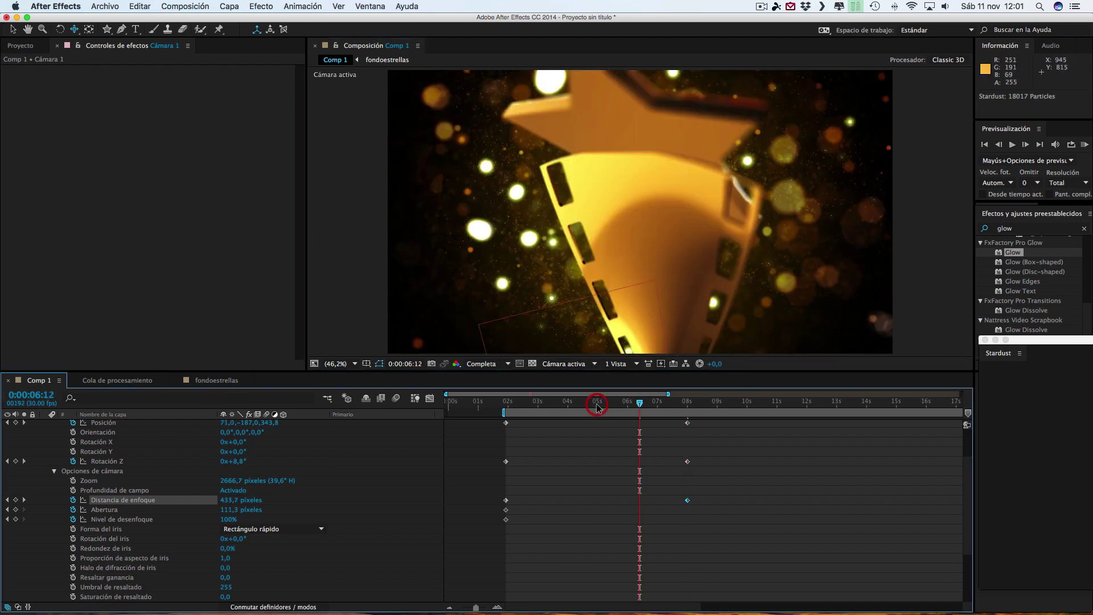
click(558, 404)
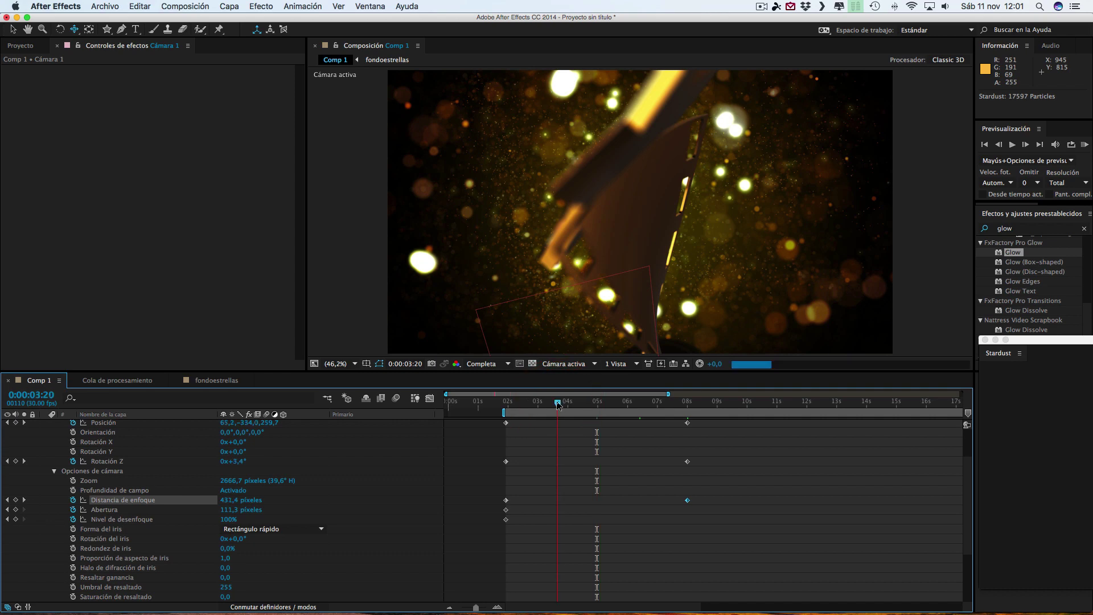
click(536, 406)
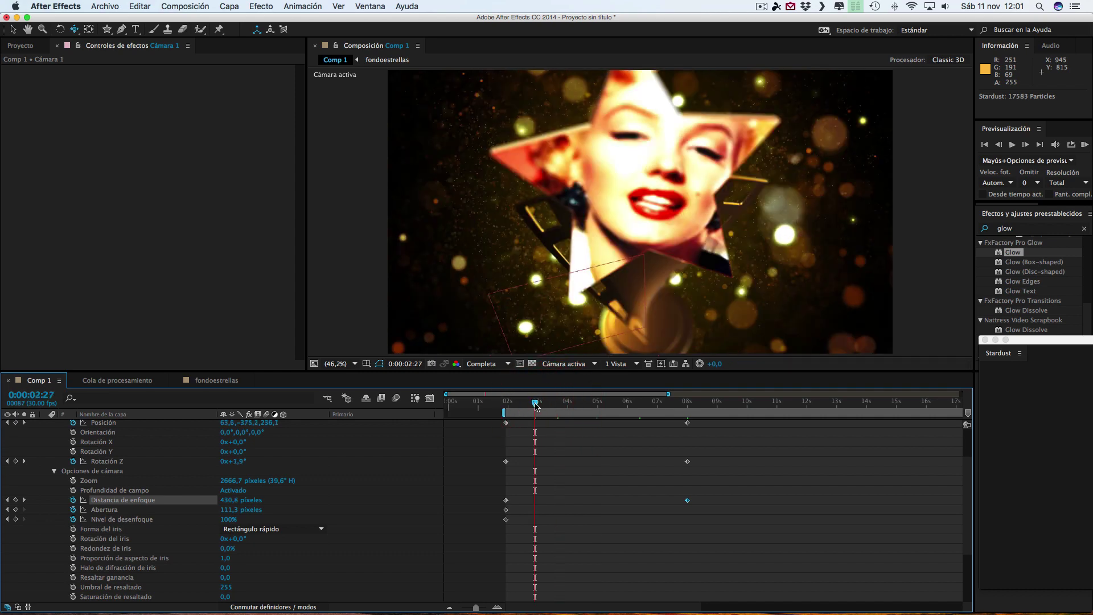
click(567, 406)
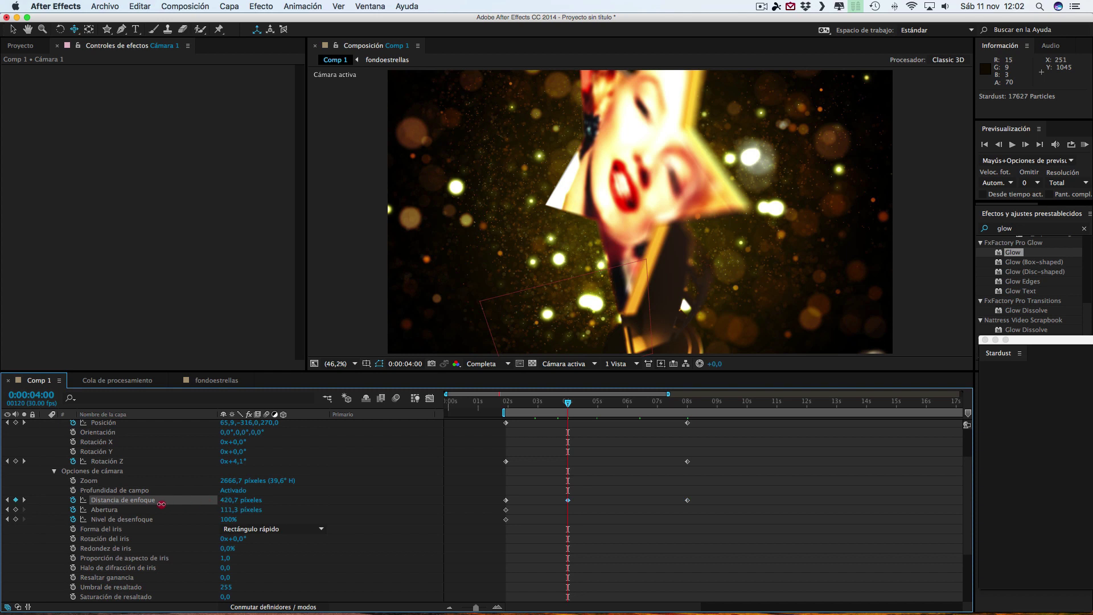
drag(227, 503, 171, 500)
click(238, 490)
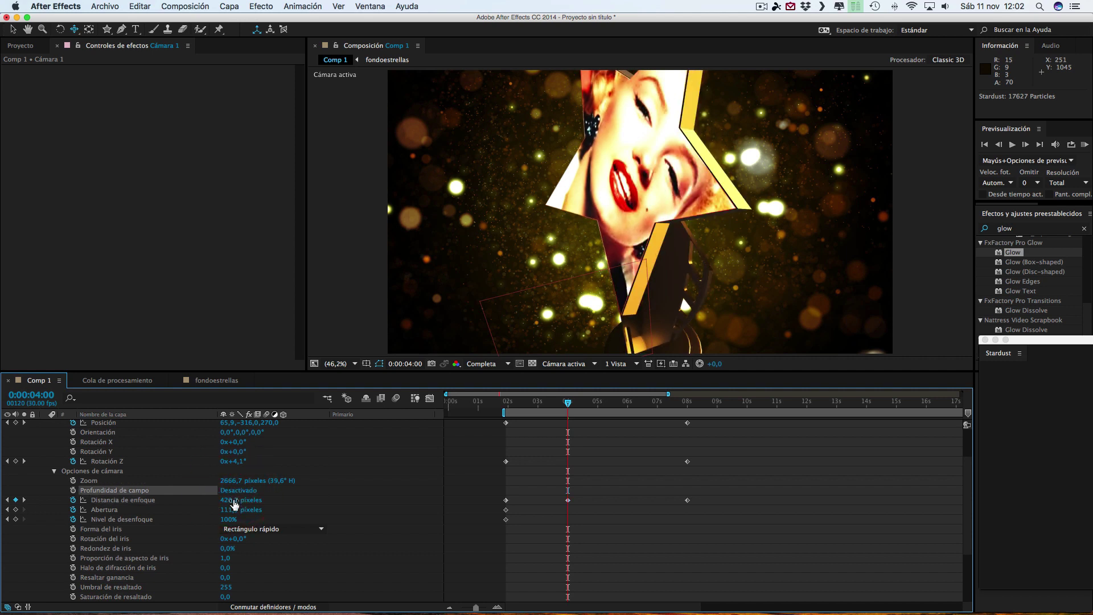
drag(230, 499, 199, 500)
click(234, 490)
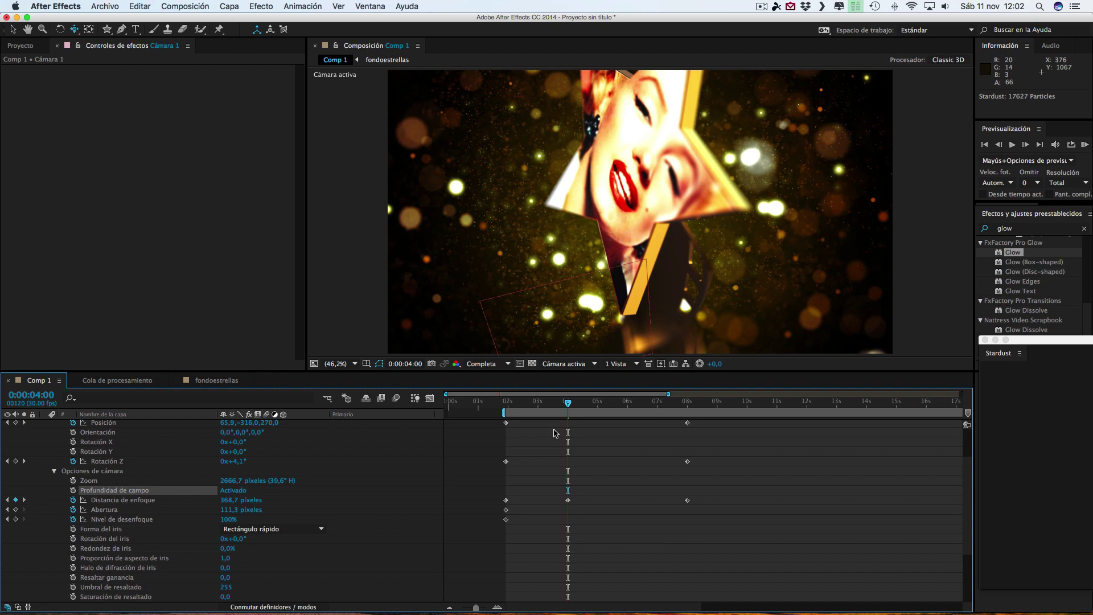
drag(476, 608, 458, 608)
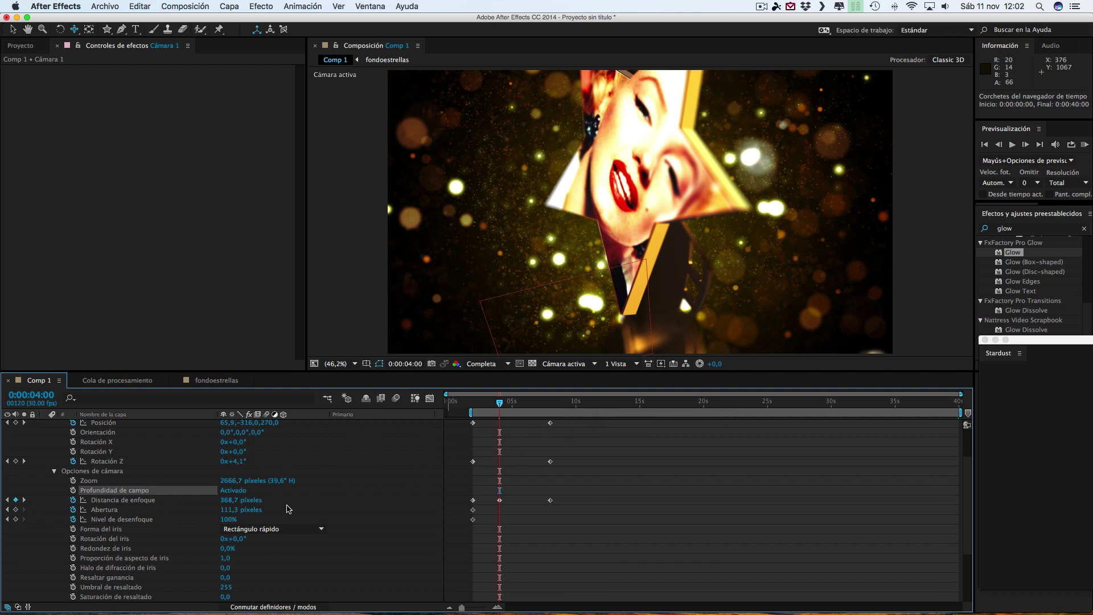
Step: Collapse Cámara 1 and step through Nulo 1's Y-rotation keyframes to the one at 8 seconds
scroll(441, 526, up, 3)
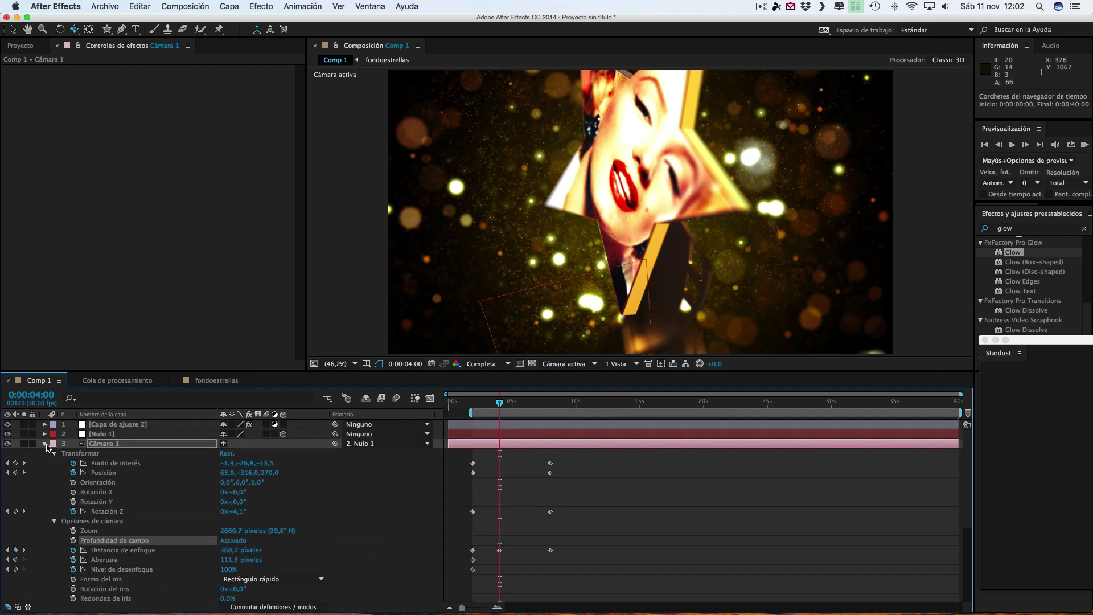
click(44, 445)
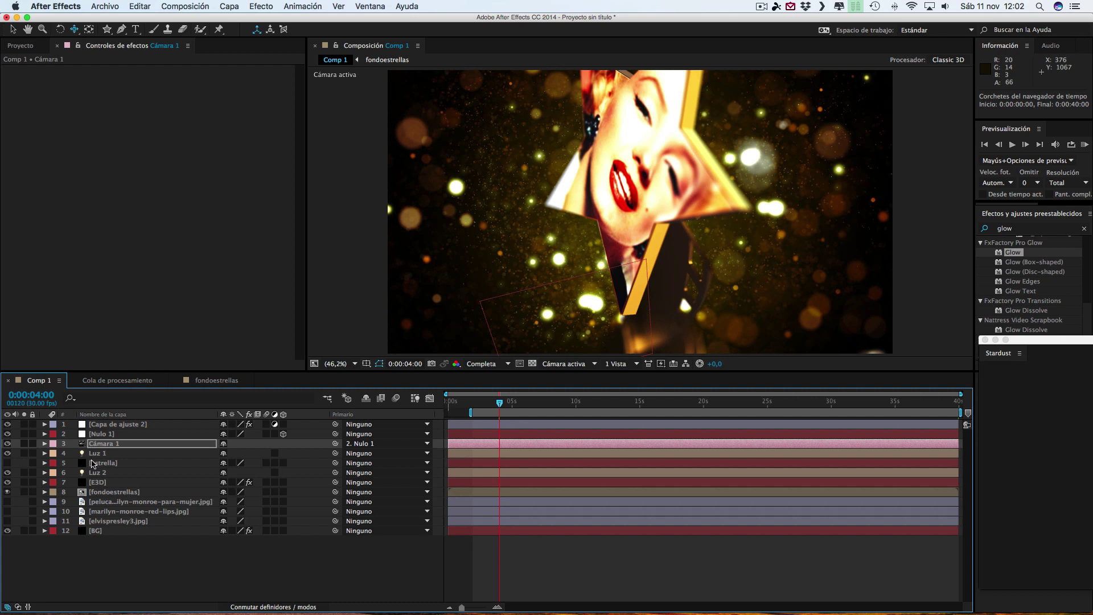
click(105, 434)
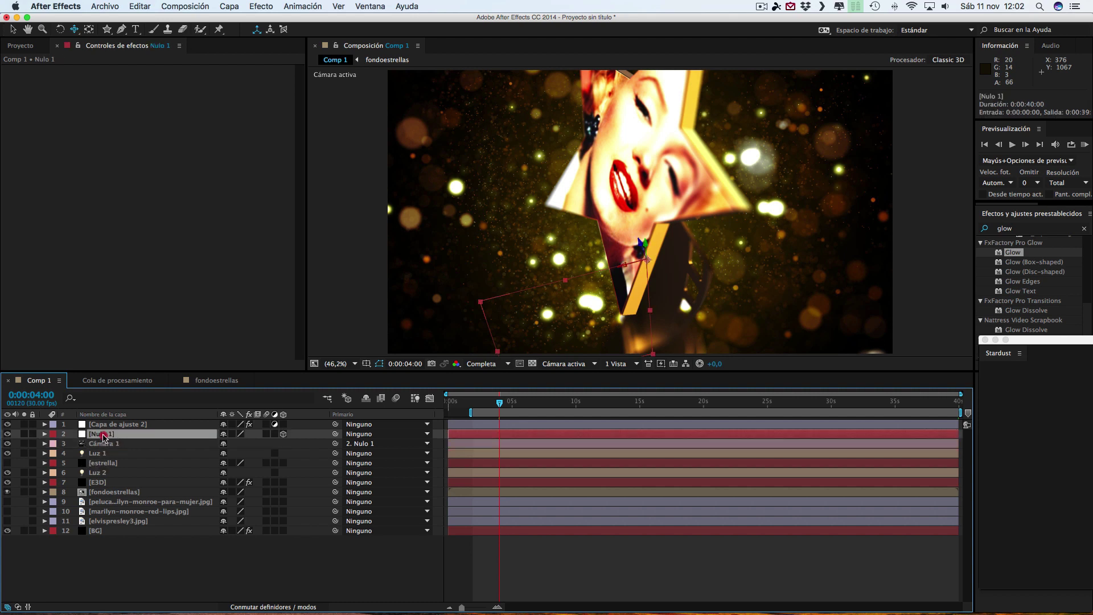
key(u)
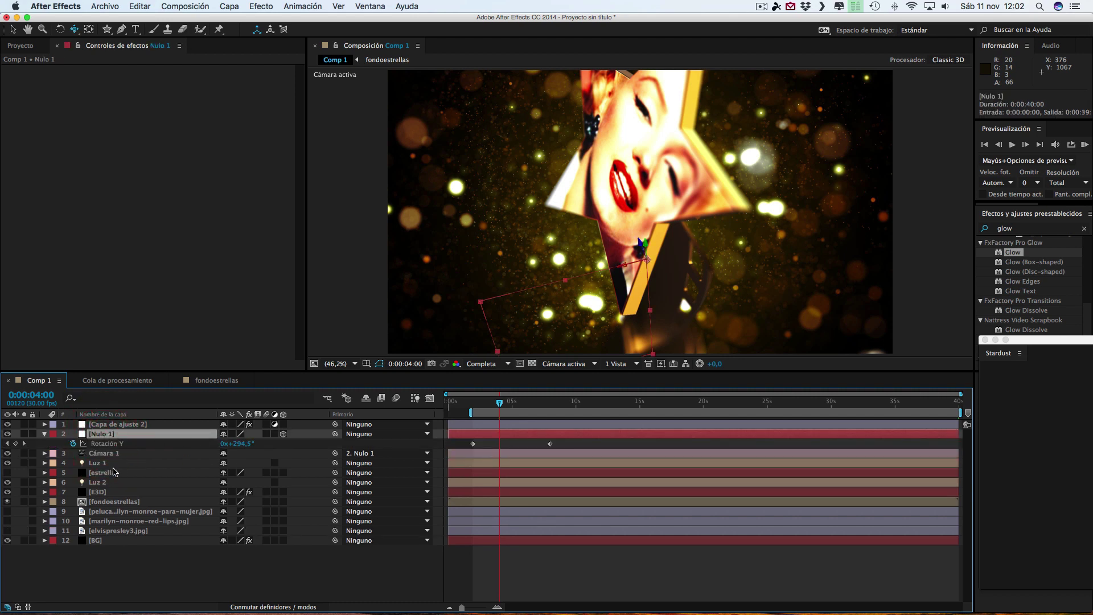
click(8, 444)
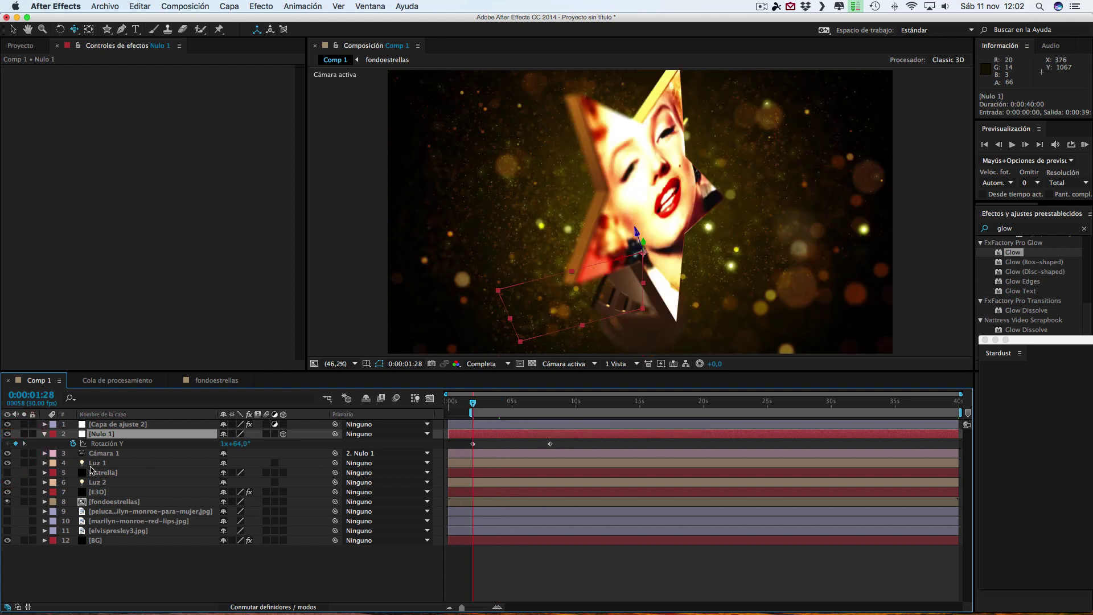
click(24, 442)
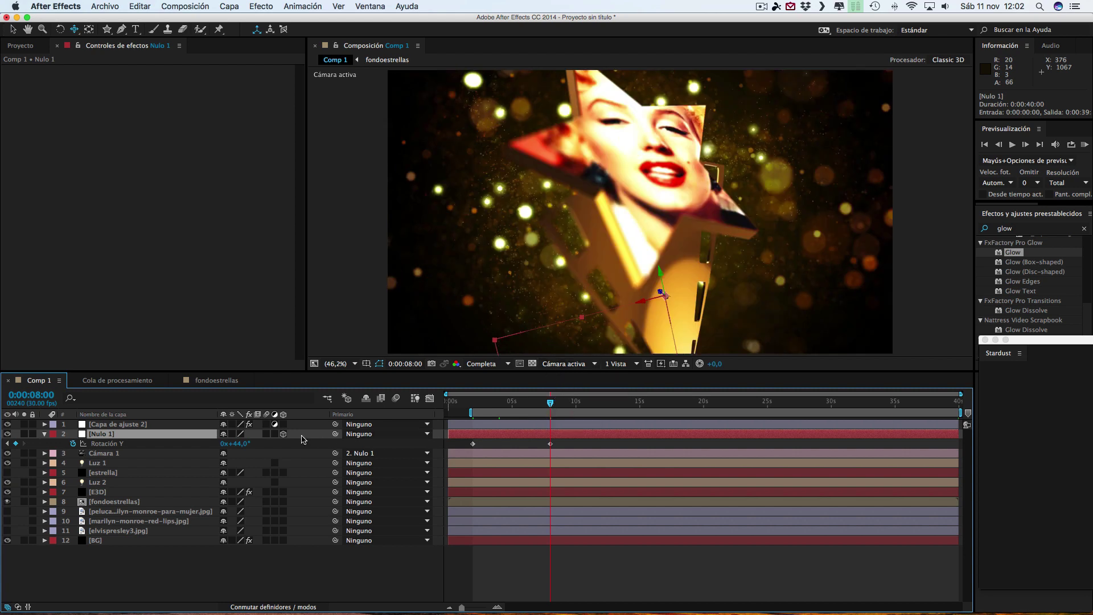
Step: Select Nulo 1, Cámara 1 and the E3D layer together at the 8-second mark
click(542, 437)
click(544, 439)
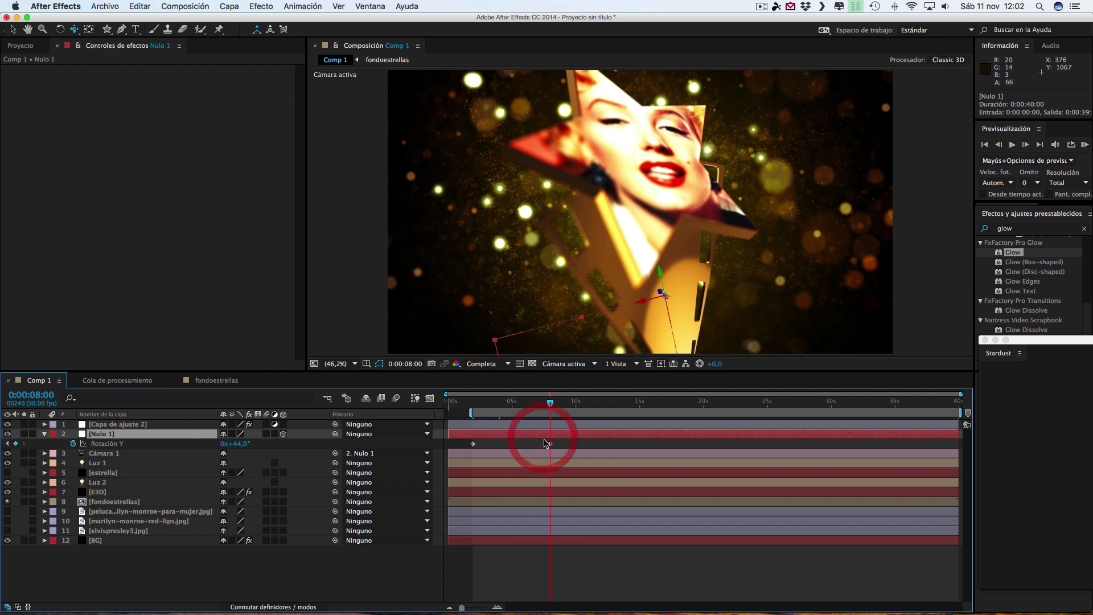
click(557, 430)
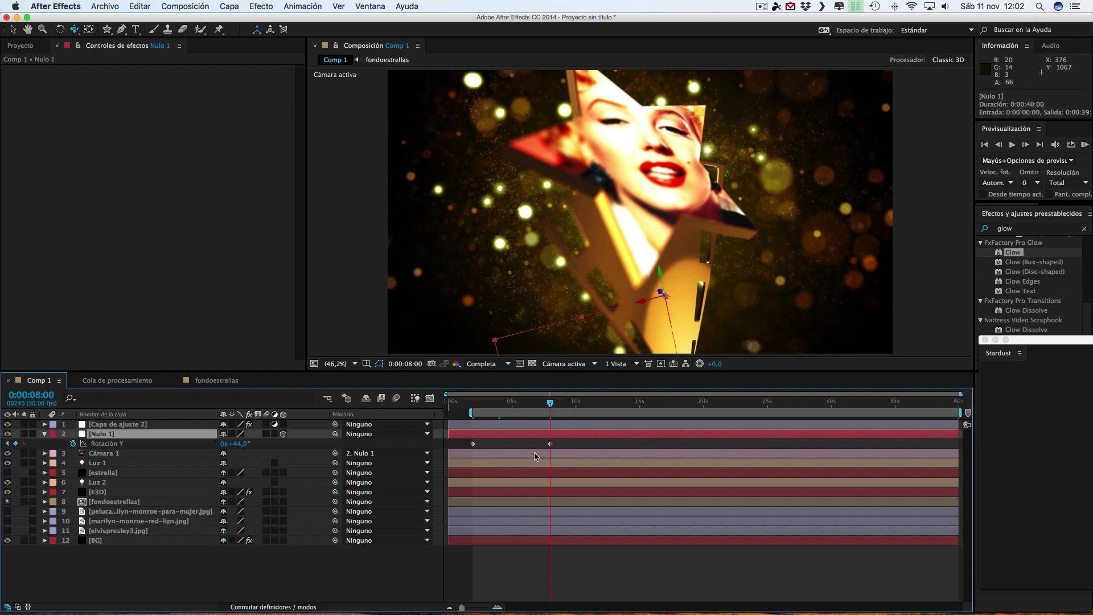
shift+click(537, 454)
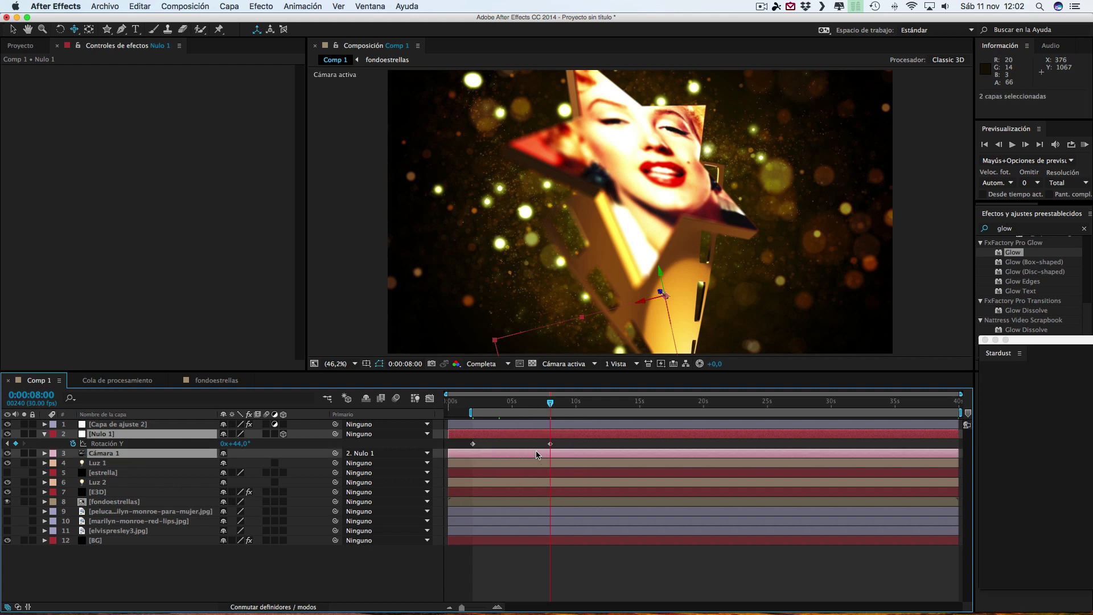
shift+click(538, 494)
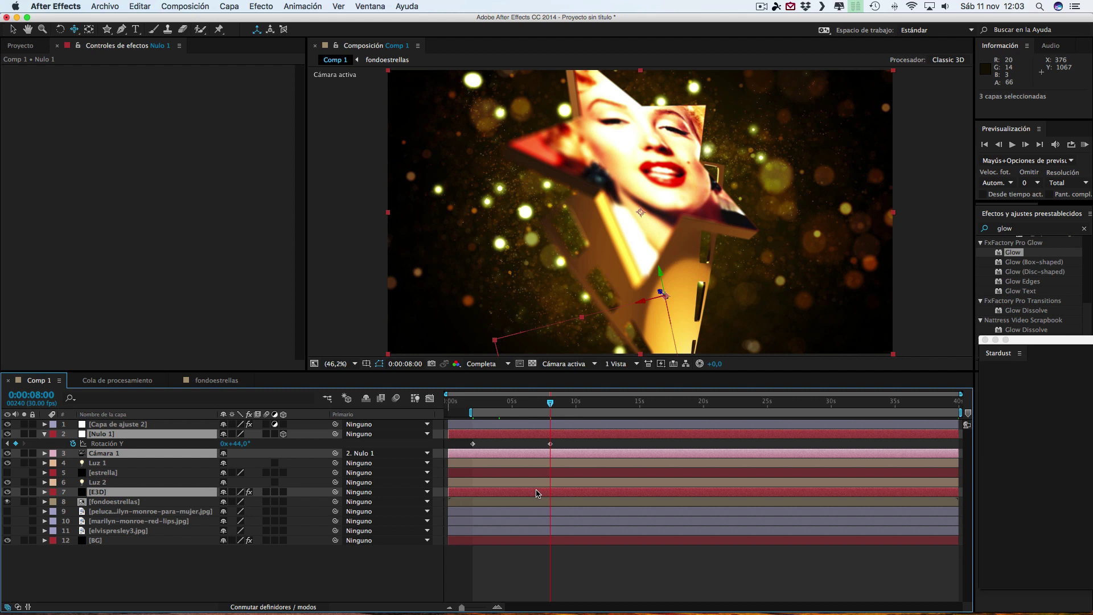
Step: Duplicate Nulo 1, Cámara 1 and E3D, placing the copies at the top of the layer stack
key(ctrl+shift+d)
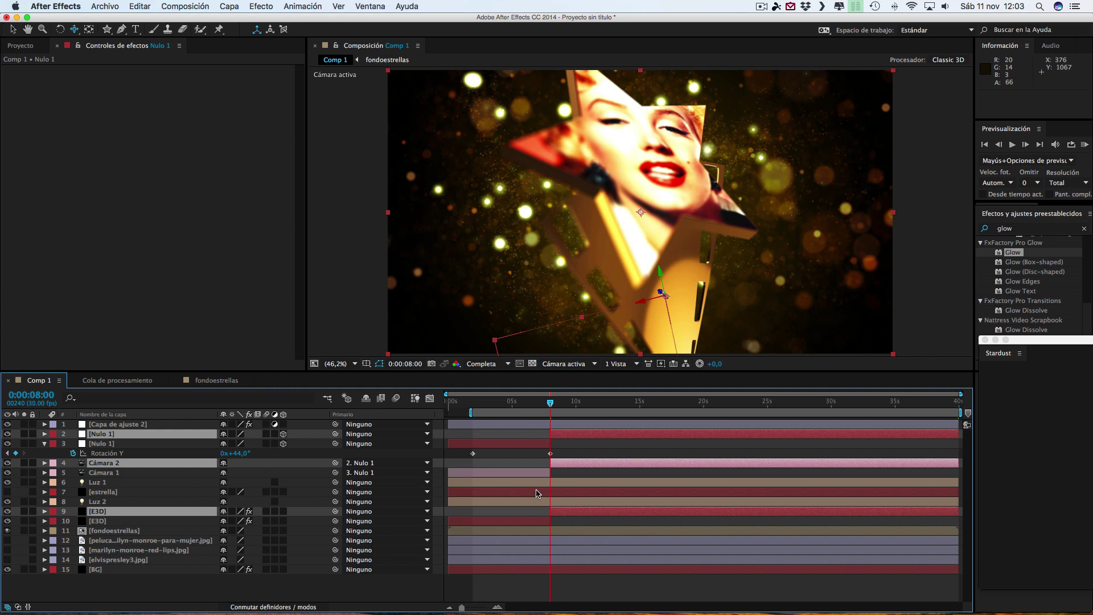
key(Delete)
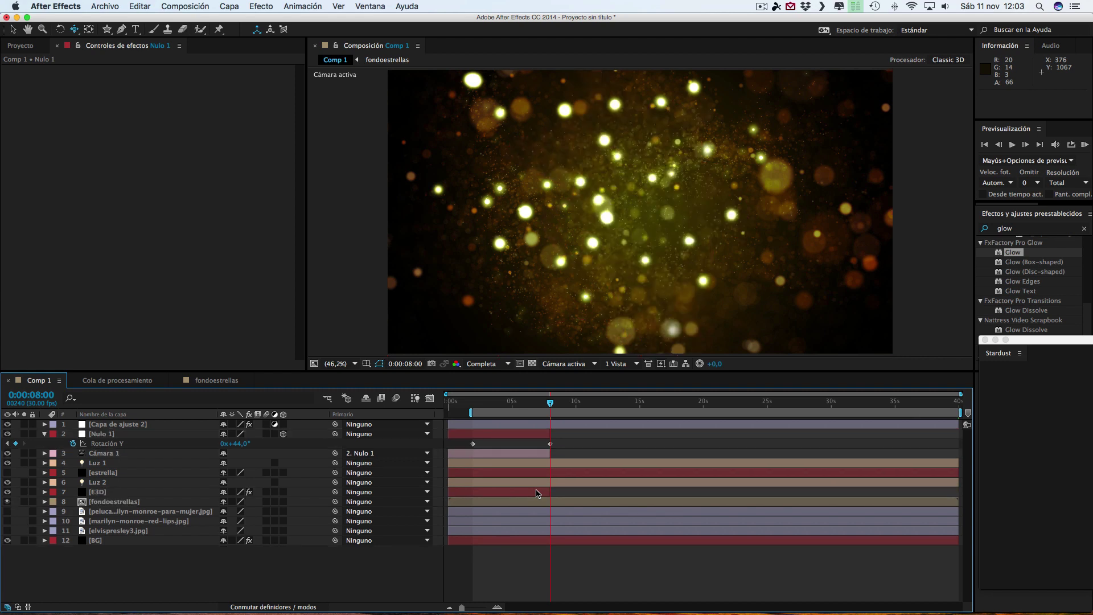
click(546, 405)
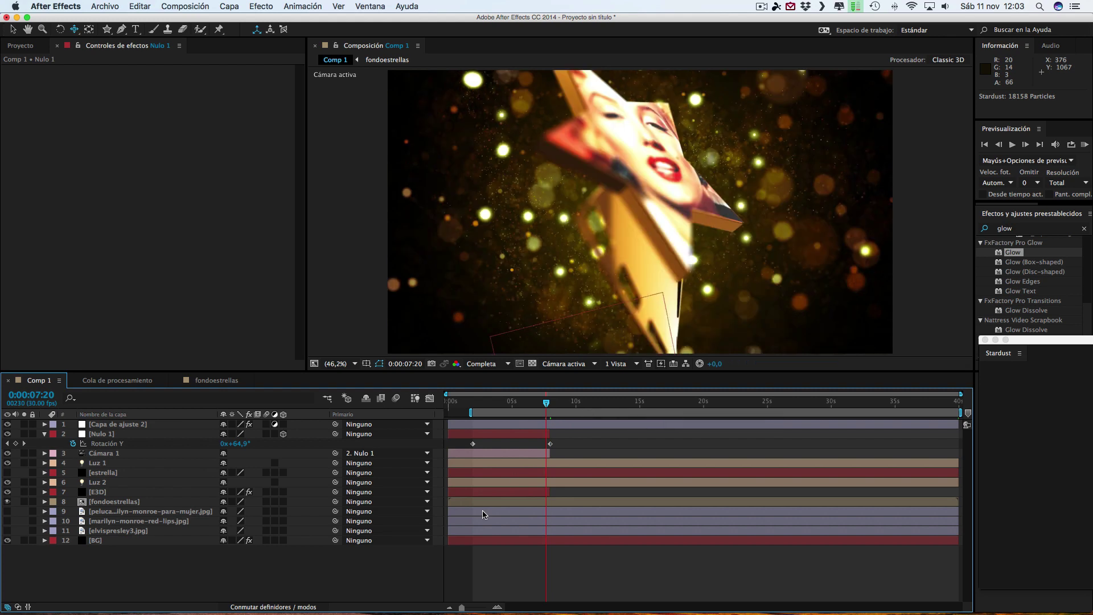
click(105, 434)
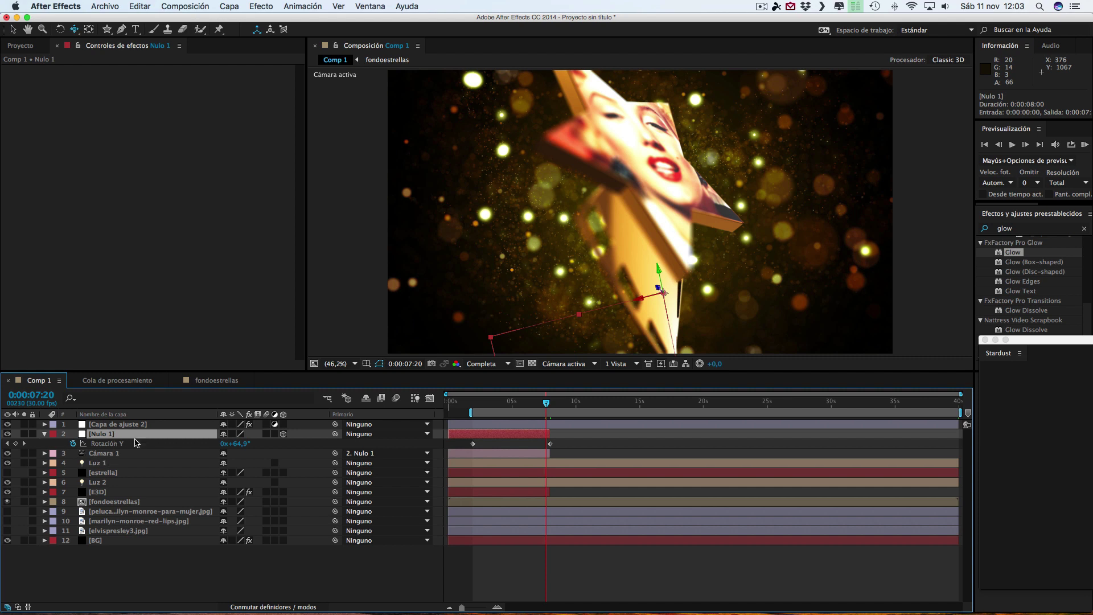
shift+click(109, 454)
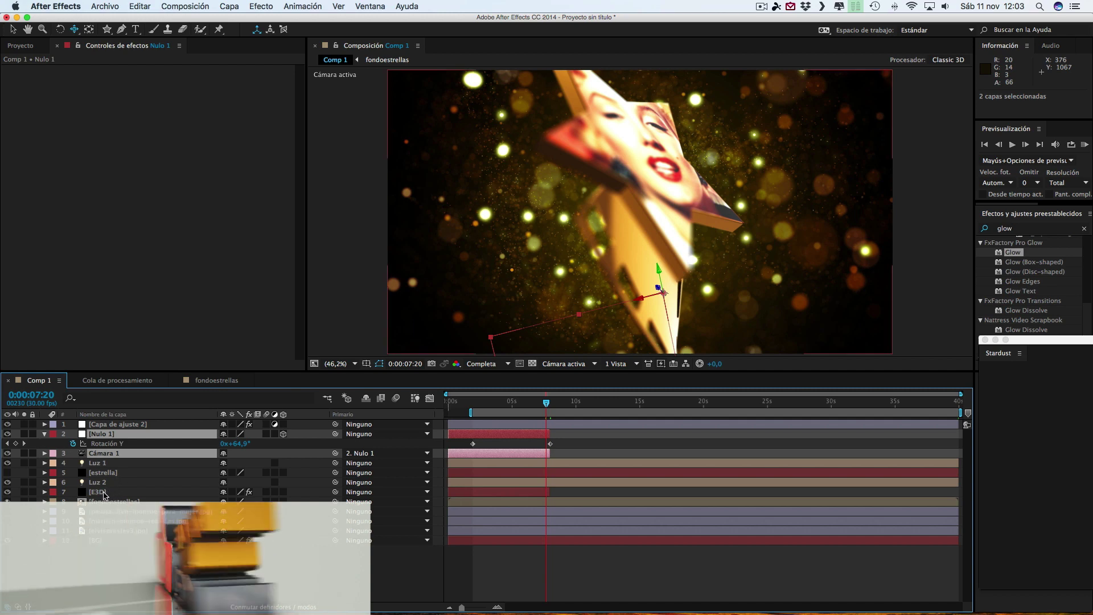
super+click(104, 493)
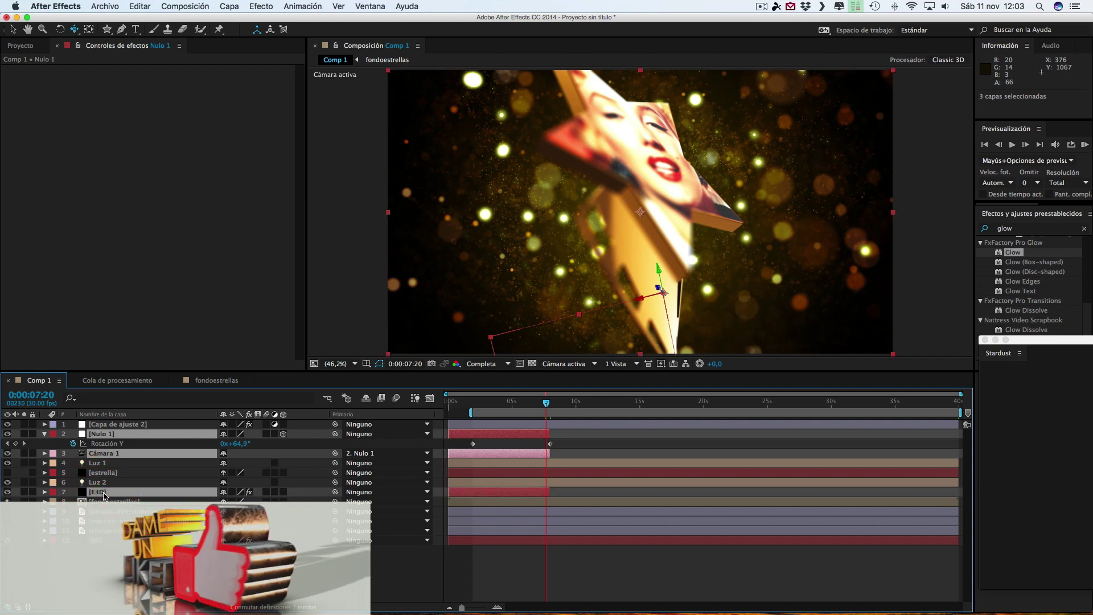
key(super+d)
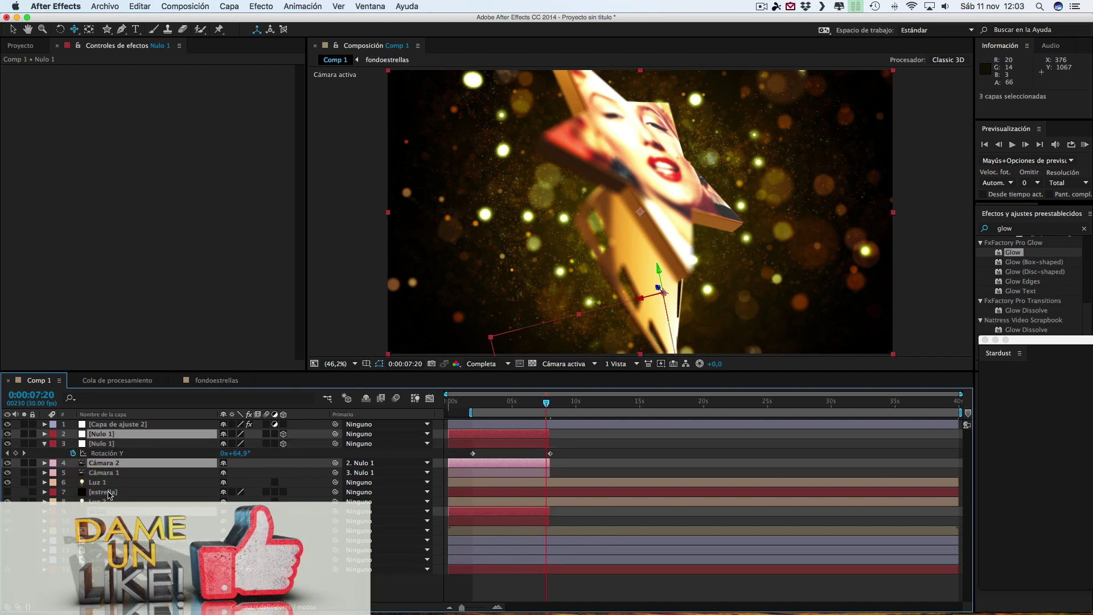
drag(127, 467, 131, 427)
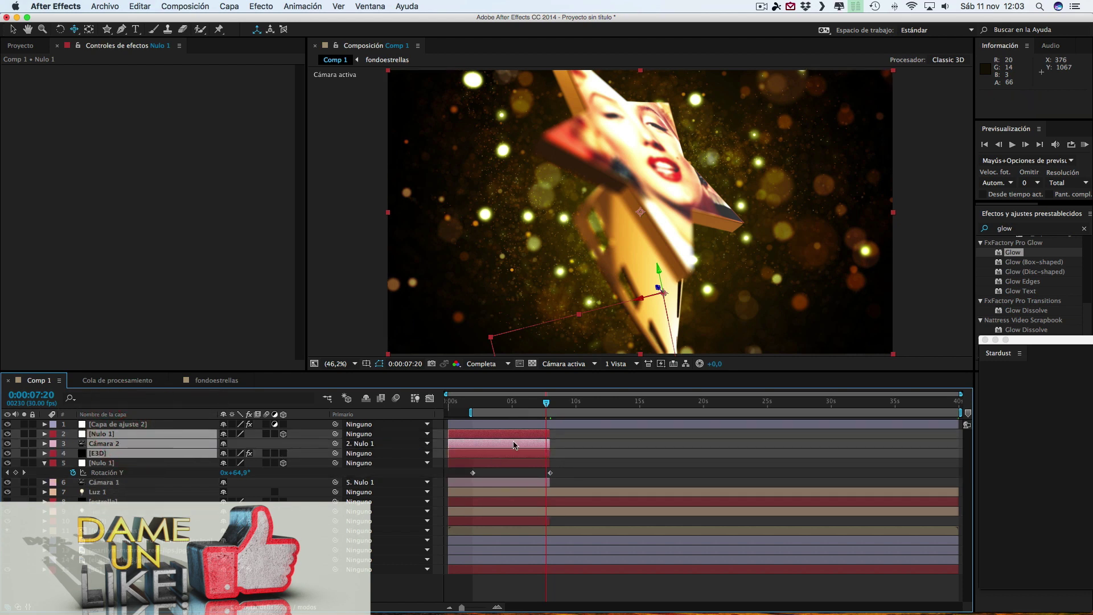
Step: Slide the duplicated layers 2–4 so they start exactly at 8:00
drag(489, 436, 577, 437)
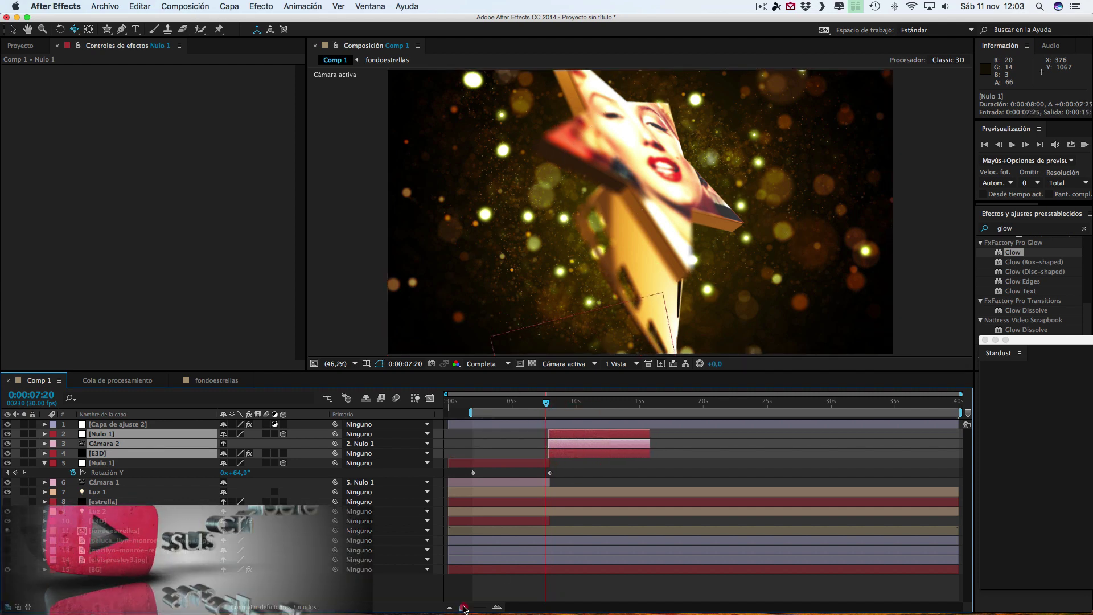
drag(462, 607, 482, 608)
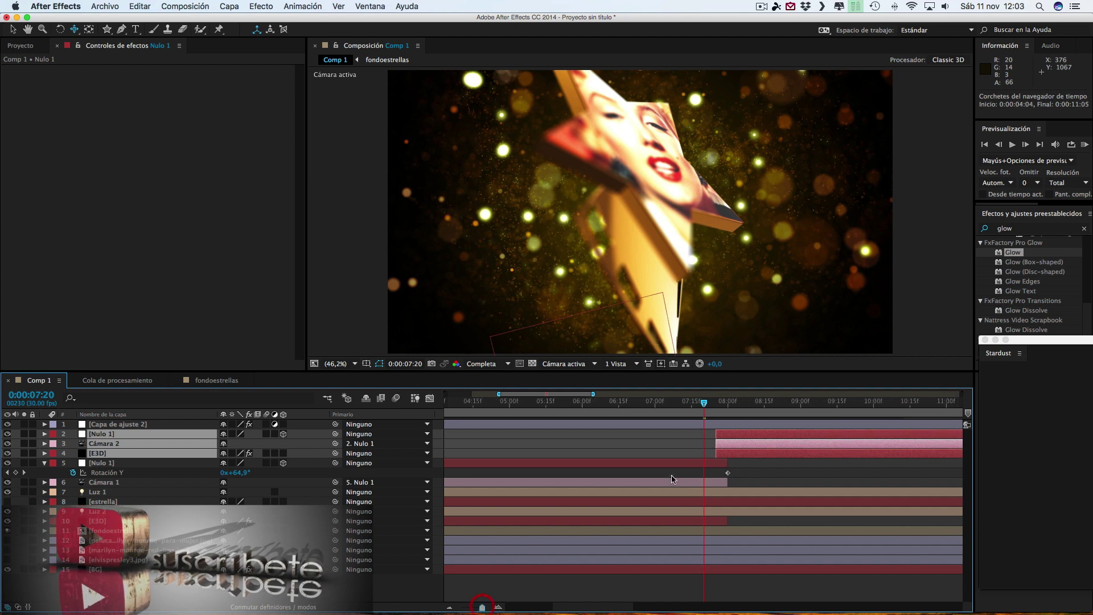
drag(747, 434, 757, 434)
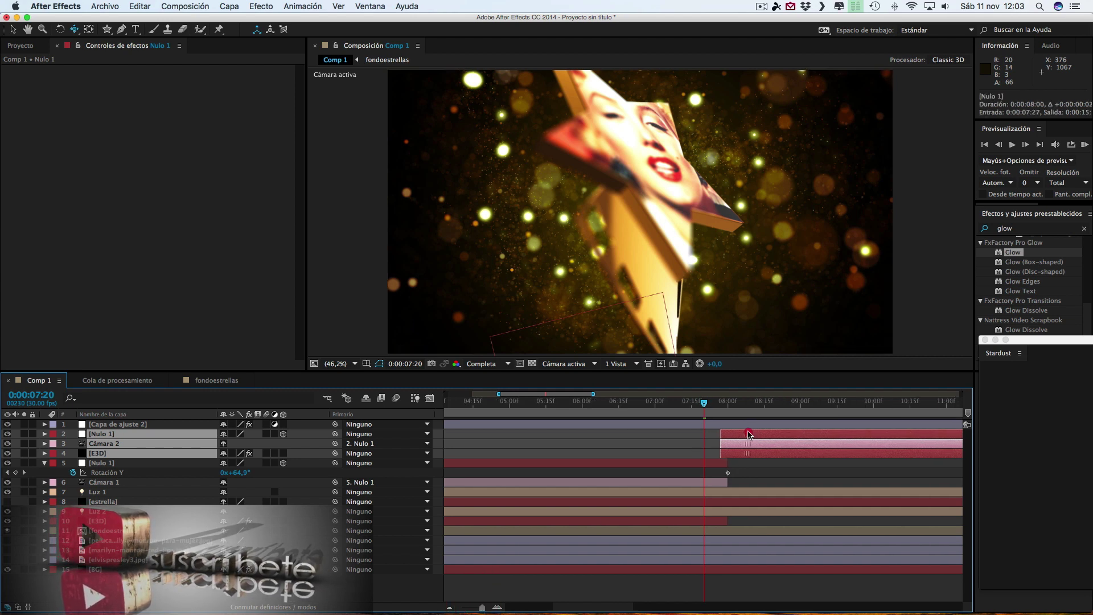
click(727, 405)
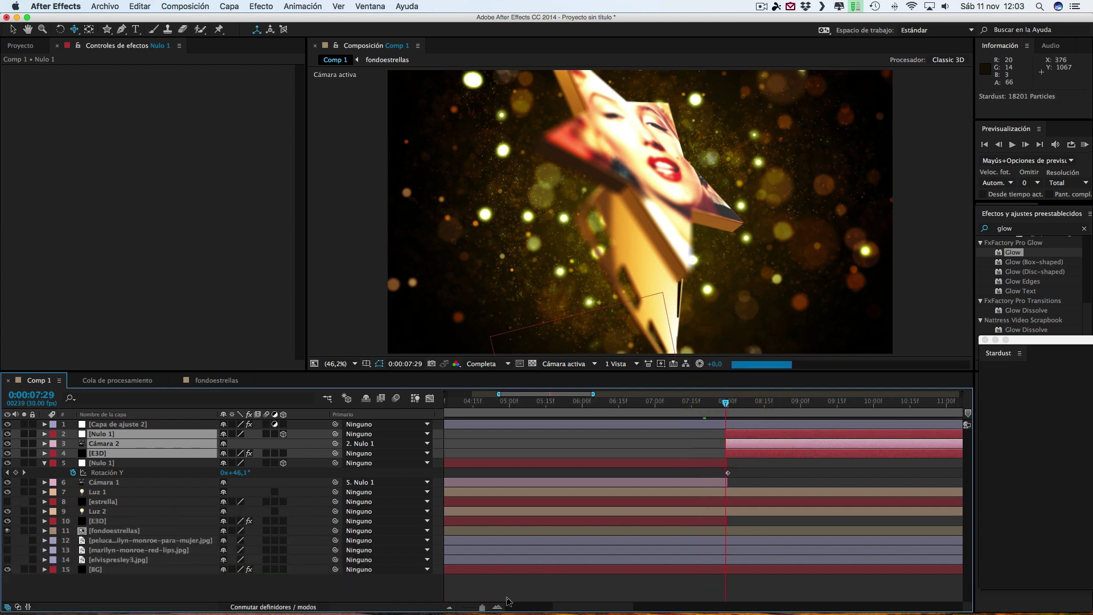
drag(482, 608, 487, 608)
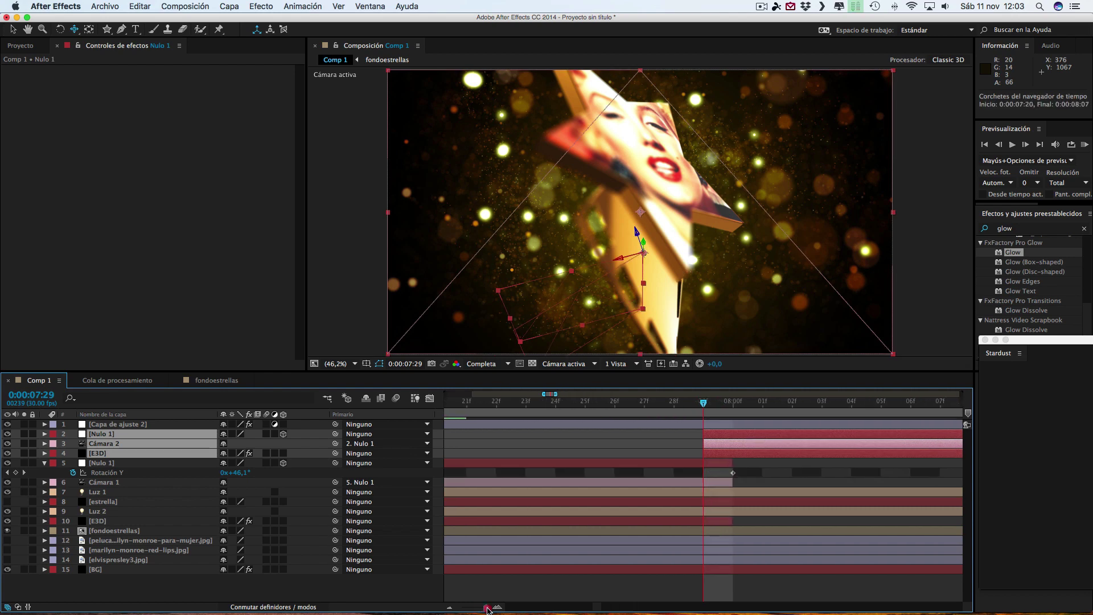
drag(748, 437, 775, 436)
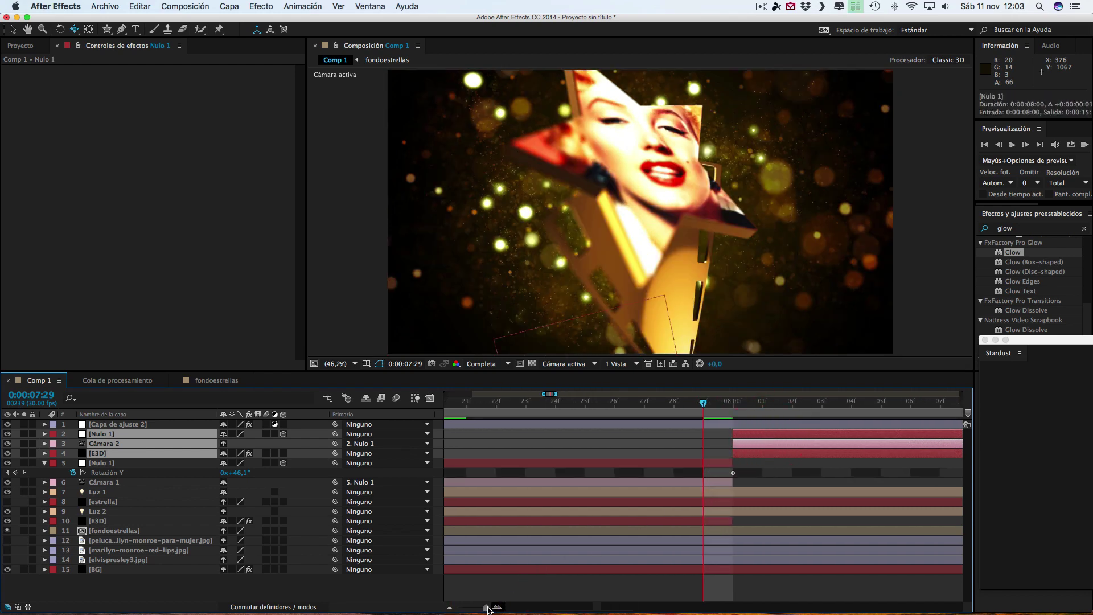
drag(485, 608, 455, 608)
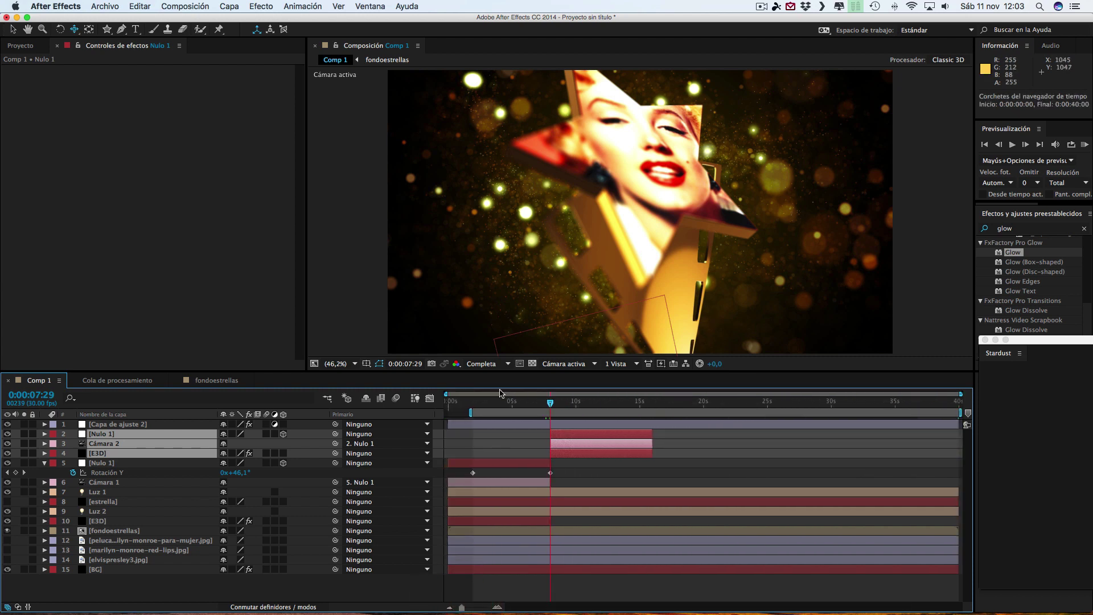
Step: Select the duplicate E3D layer to show its Element effect settings
shift+click(104, 456)
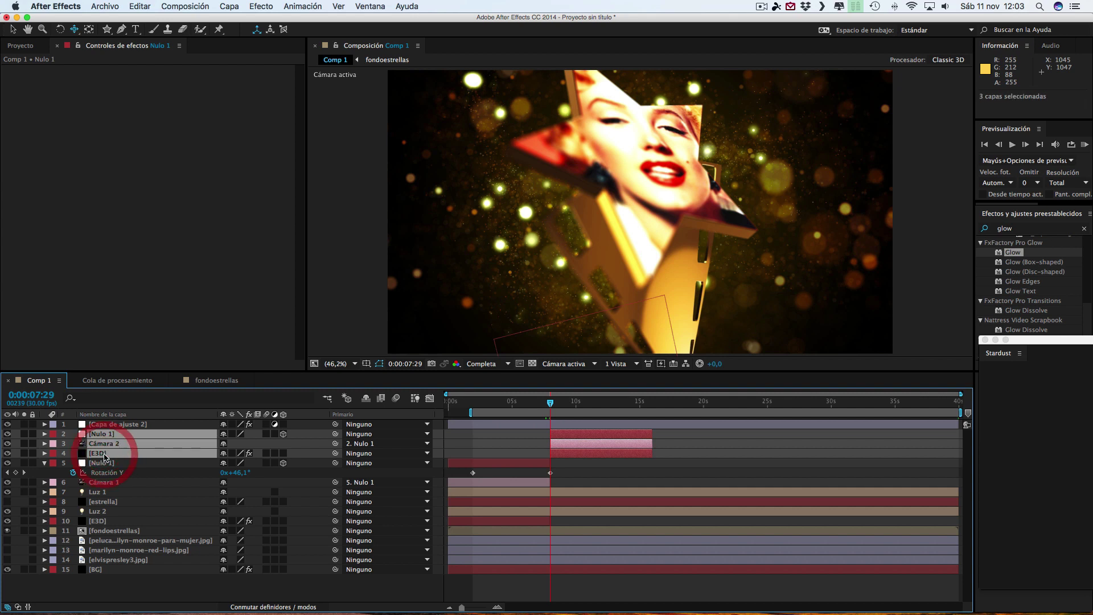
click(101, 523)
click(104, 456)
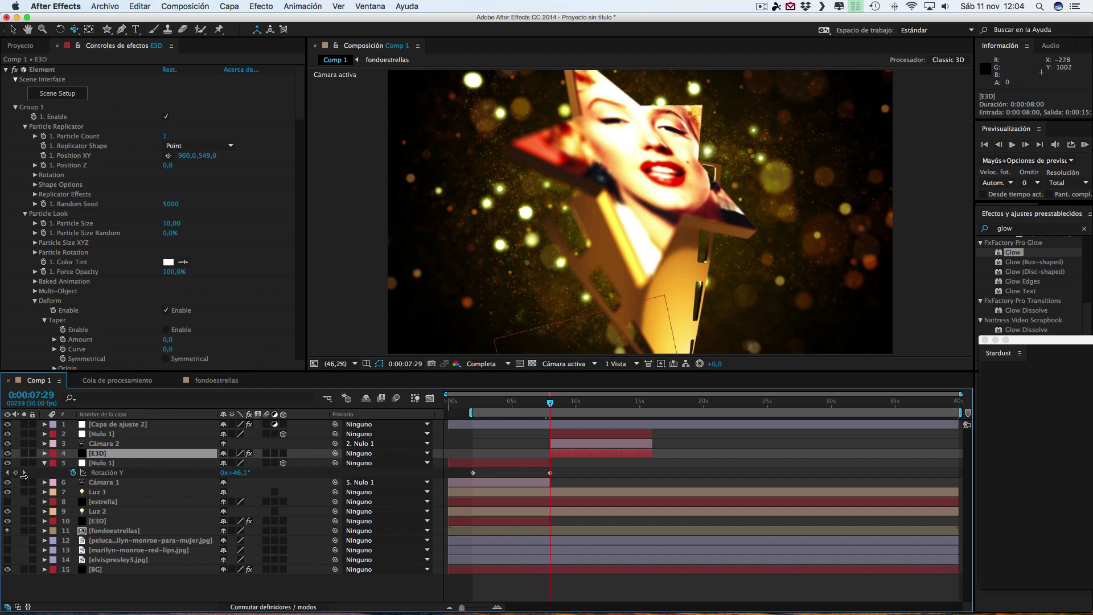
Step: Texture the star with Custom Layer 3's Elvis photo, UV repeat 0.55, 0.94 and offset 0.36, 0.09
click(62, 94)
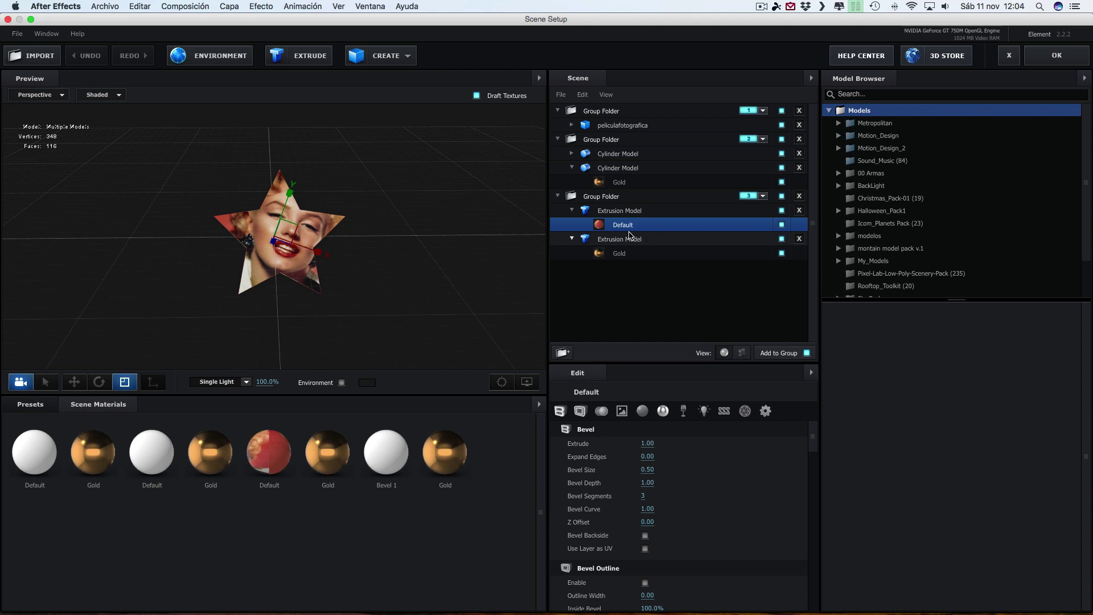
click(621, 410)
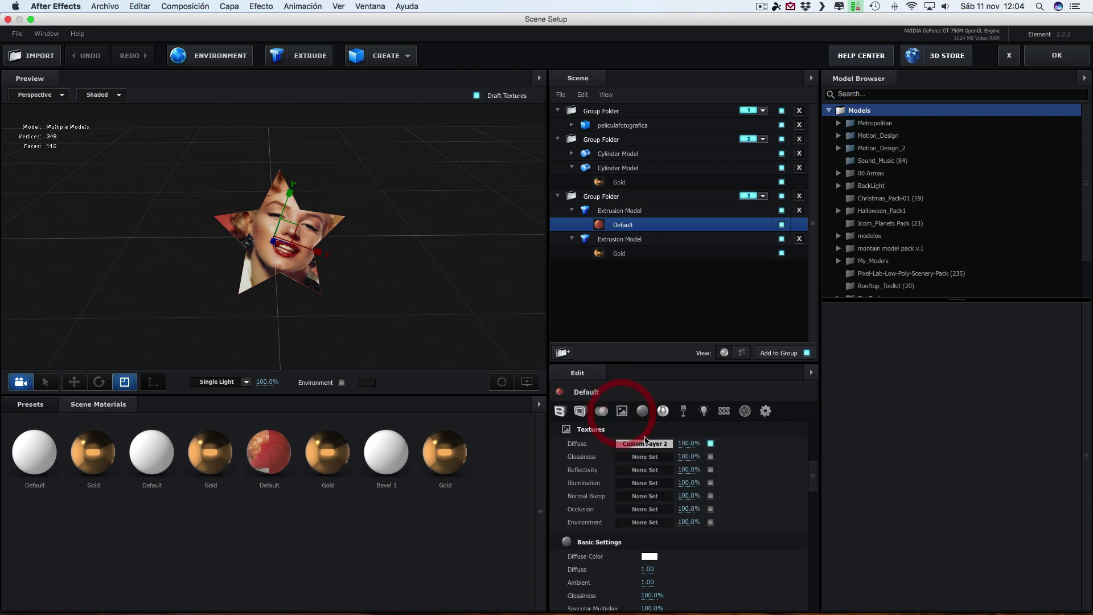
click(645, 443)
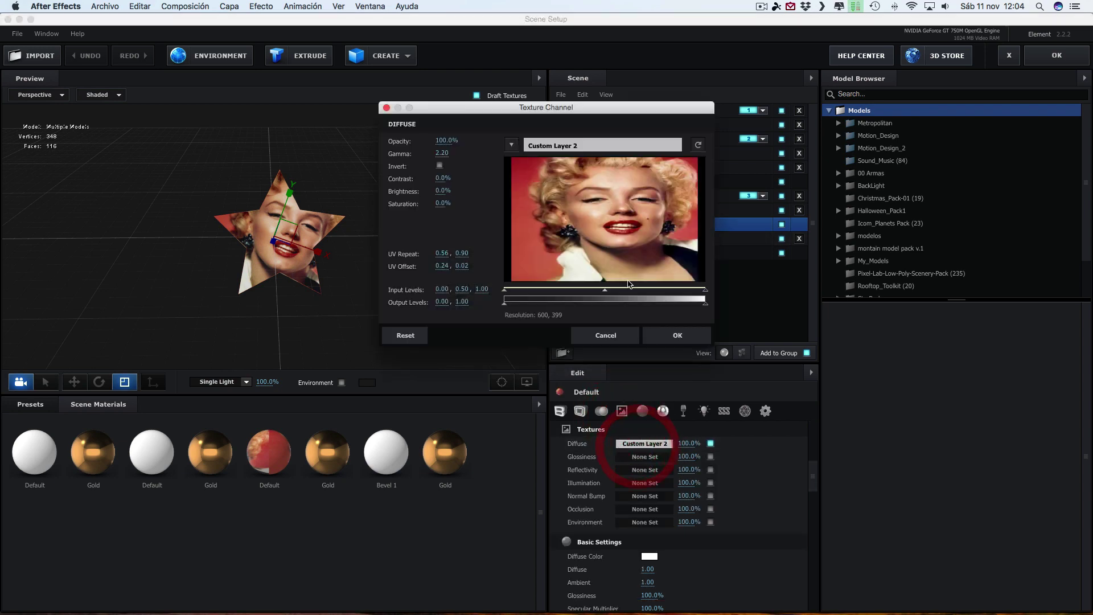
click(511, 144)
click(548, 181)
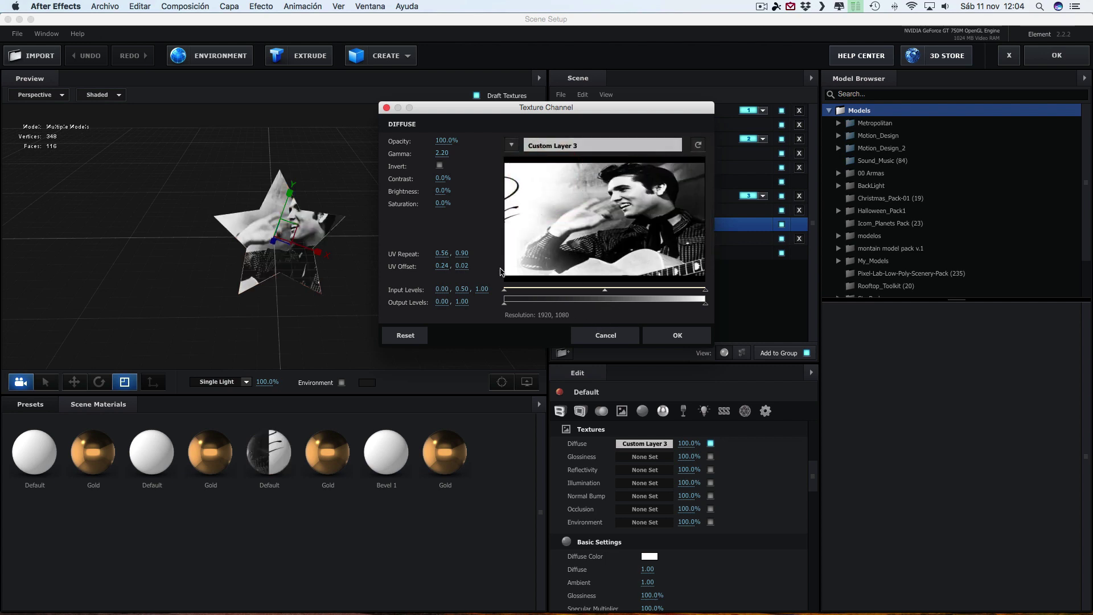
click(464, 254)
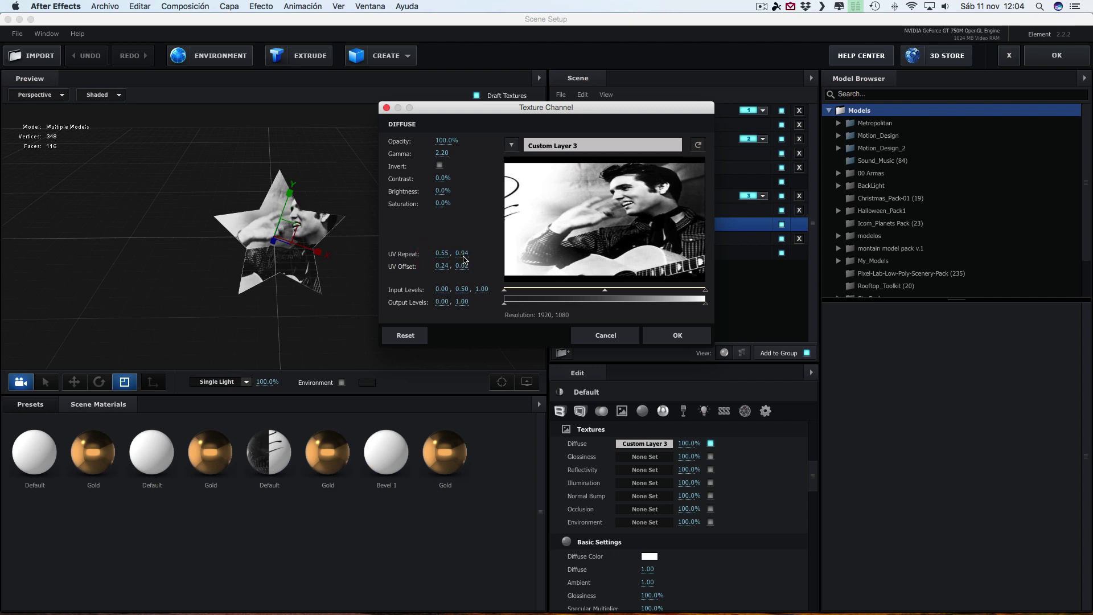
mouse_move(442, 266)
mouse_down()
mouse_move(431, 267)
mouse_move(454, 266)
mouse_up()
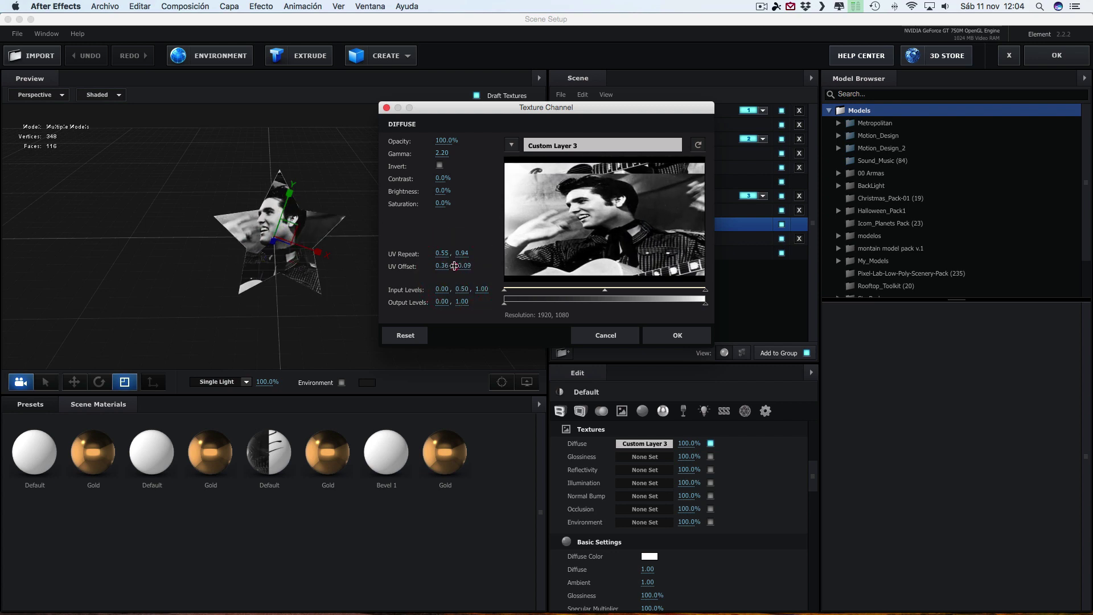
click(677, 335)
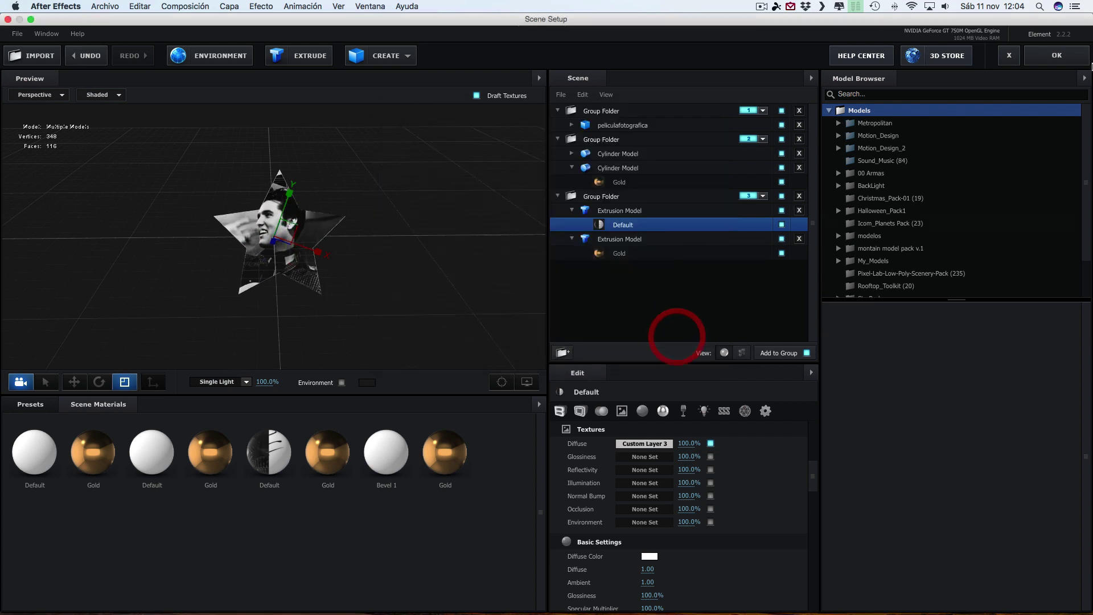
click(1065, 55)
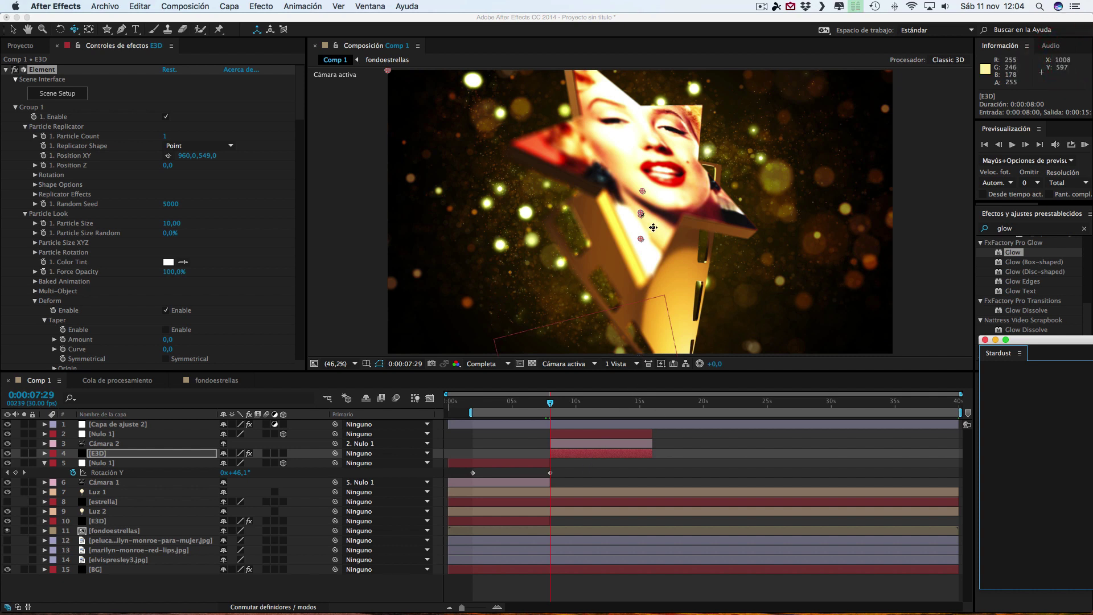
Step: At 9:02, reveal the second Nulo 1's keyframed Y rotation starting at 1x+64°
click(564, 407)
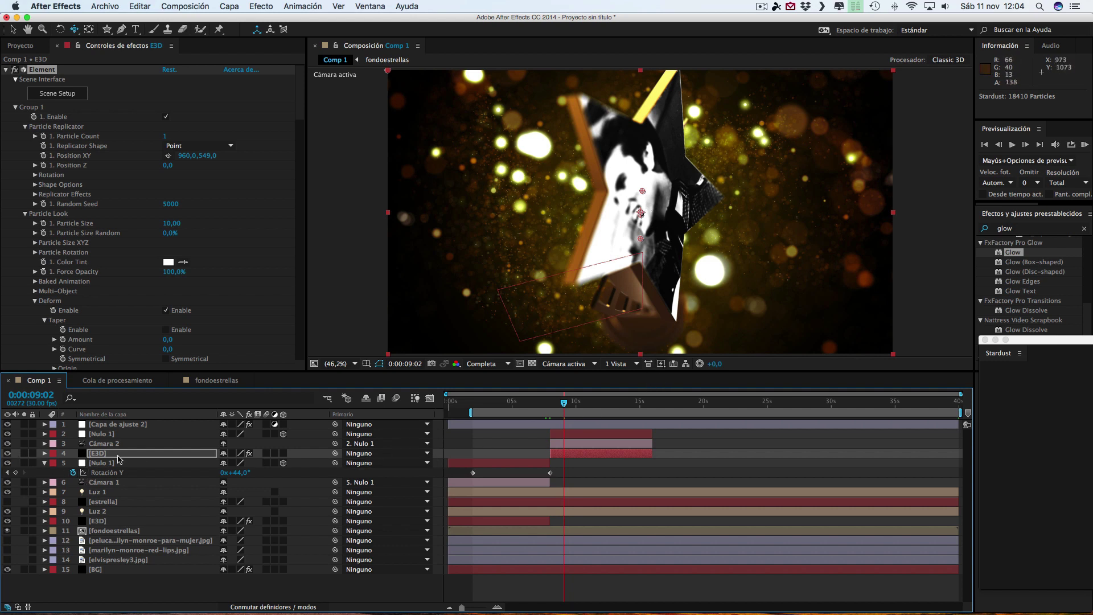
click(101, 434)
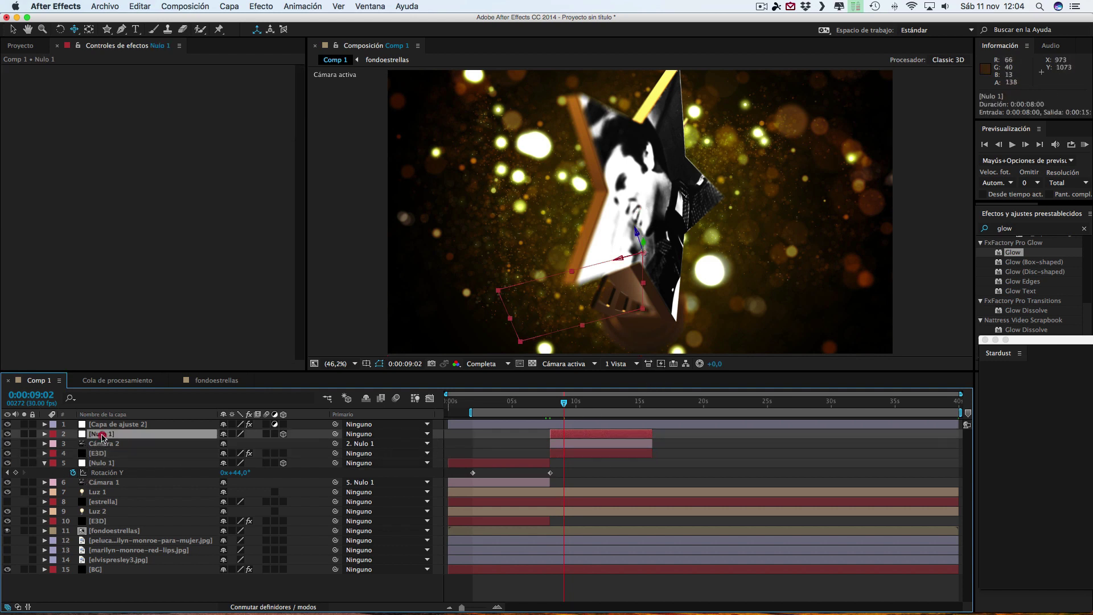
key(u)
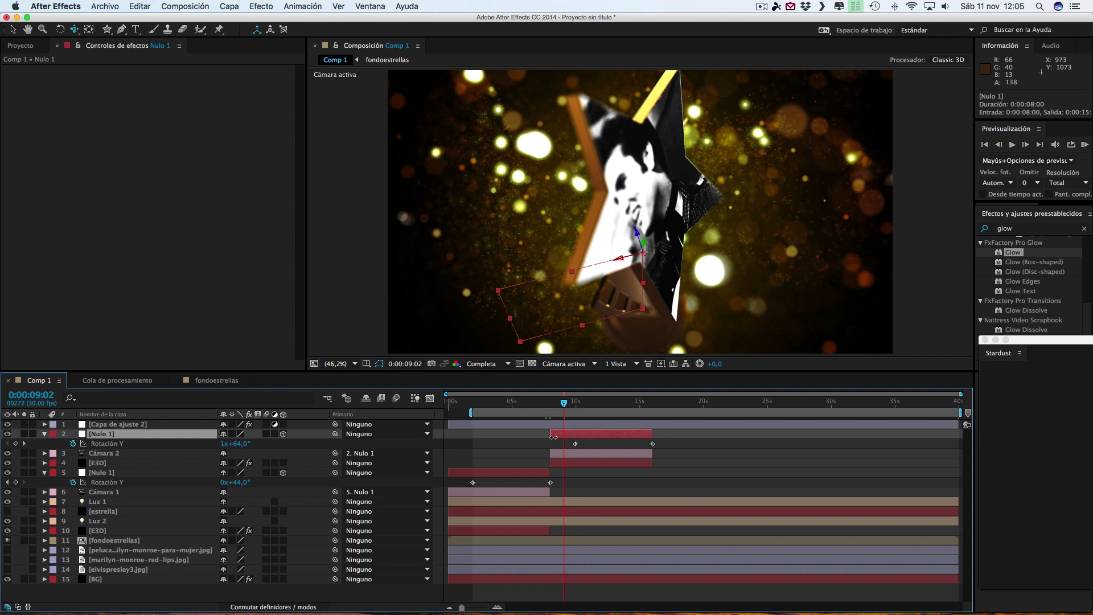
Step: Clear all keyframes from Cámara 2's properties and the second Nulo 1's Y rotation
click(103, 453)
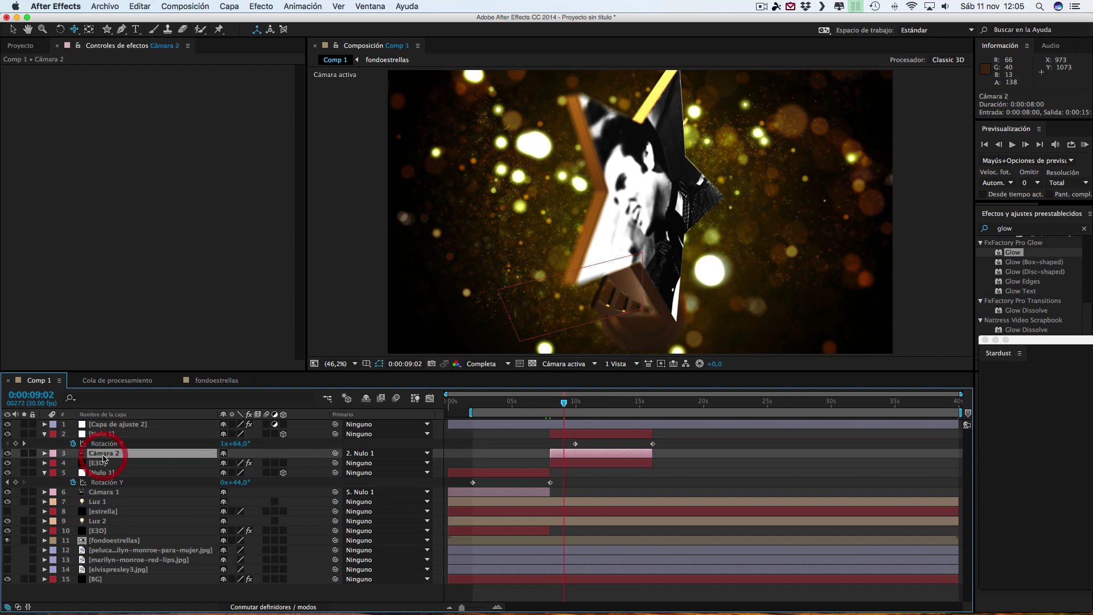
key(u)
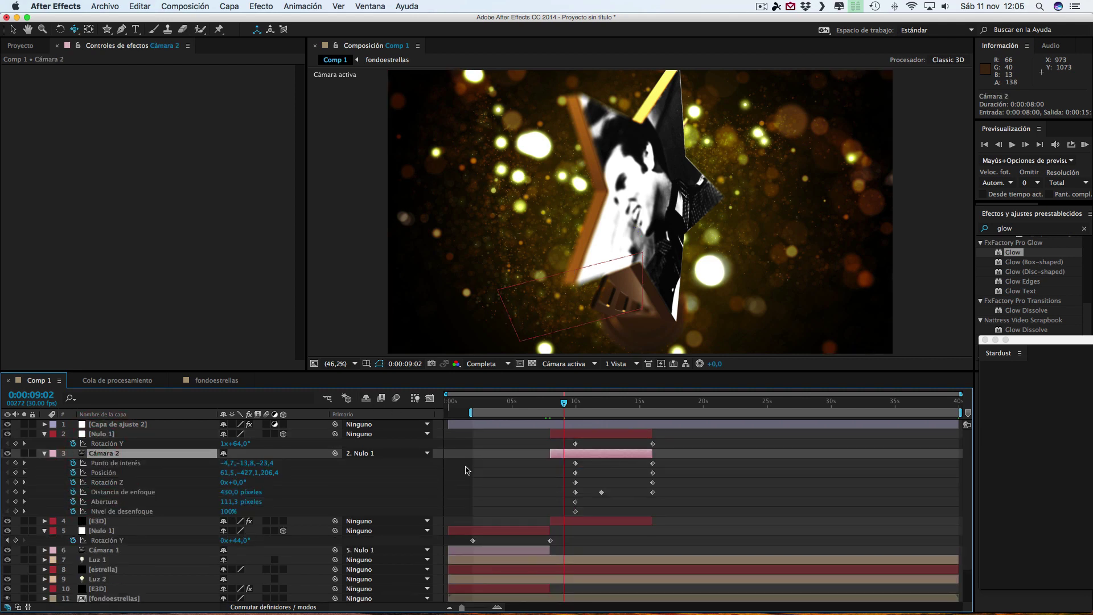
drag(73, 463, 74, 503)
click(73, 511)
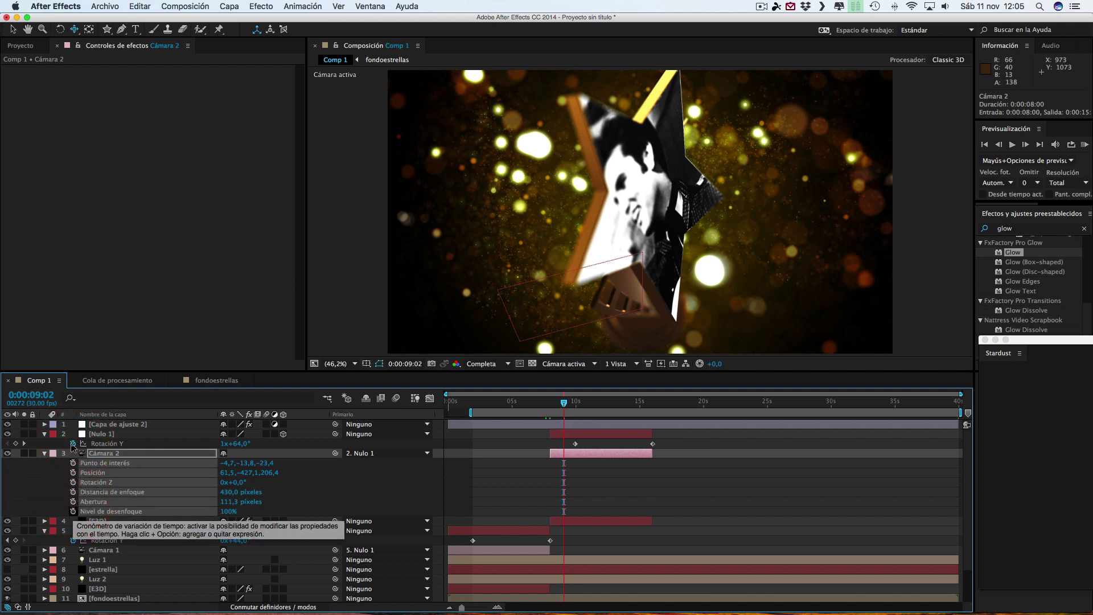
click(73, 443)
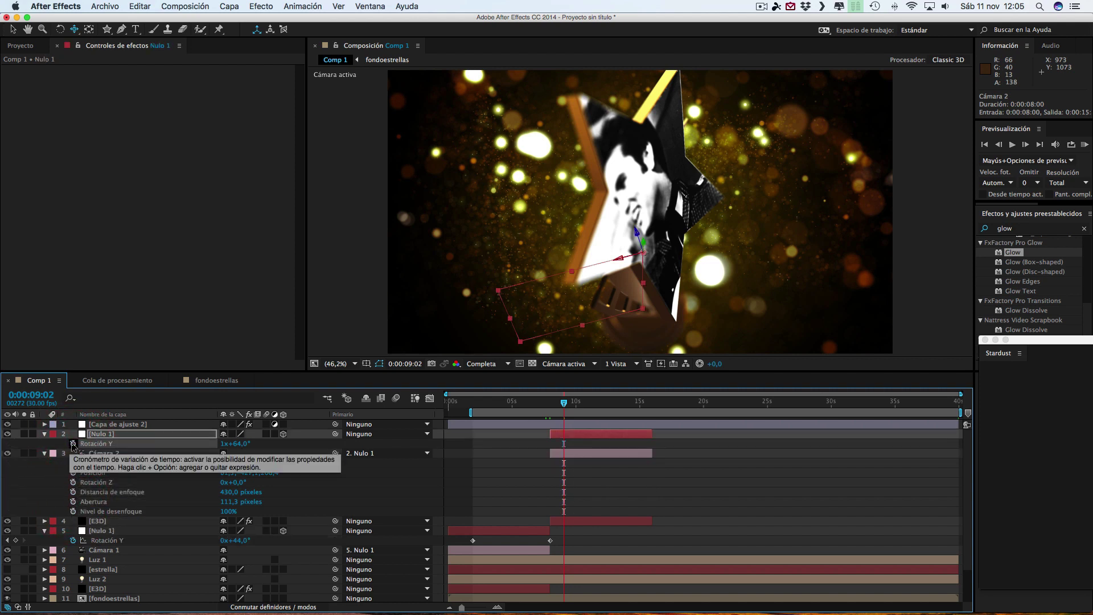
Step: Set the current time to exactly 8:00
click(551, 402)
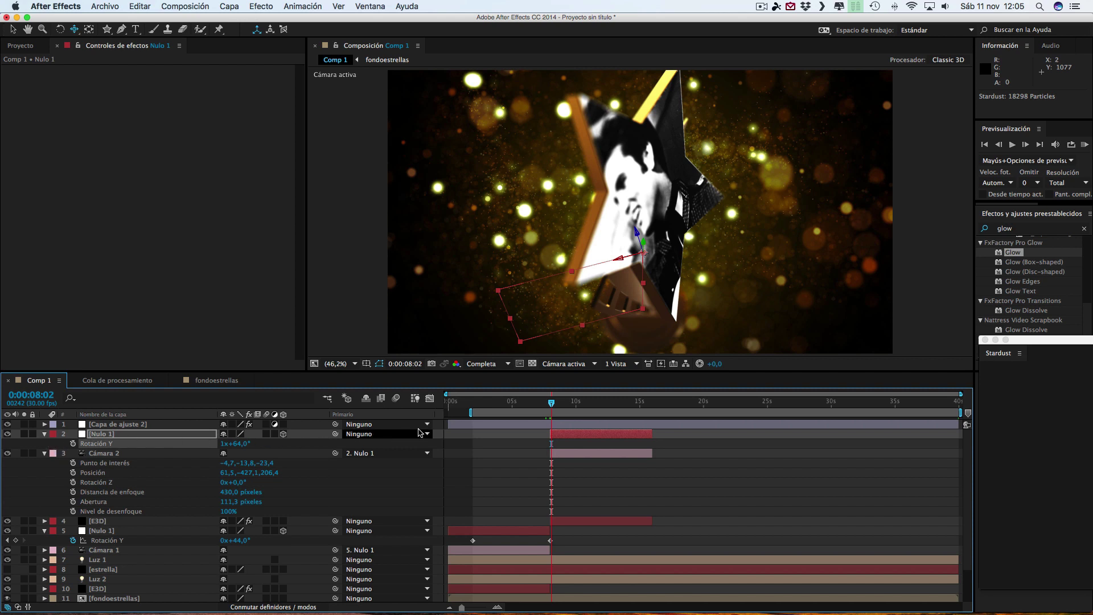
drag(461, 608, 485, 607)
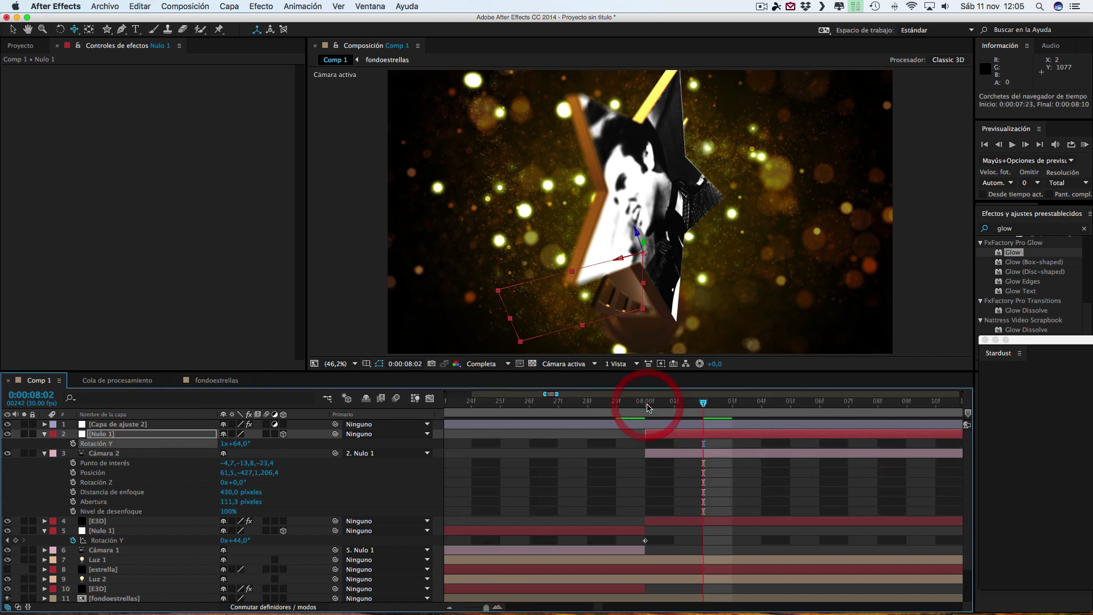
click(647, 405)
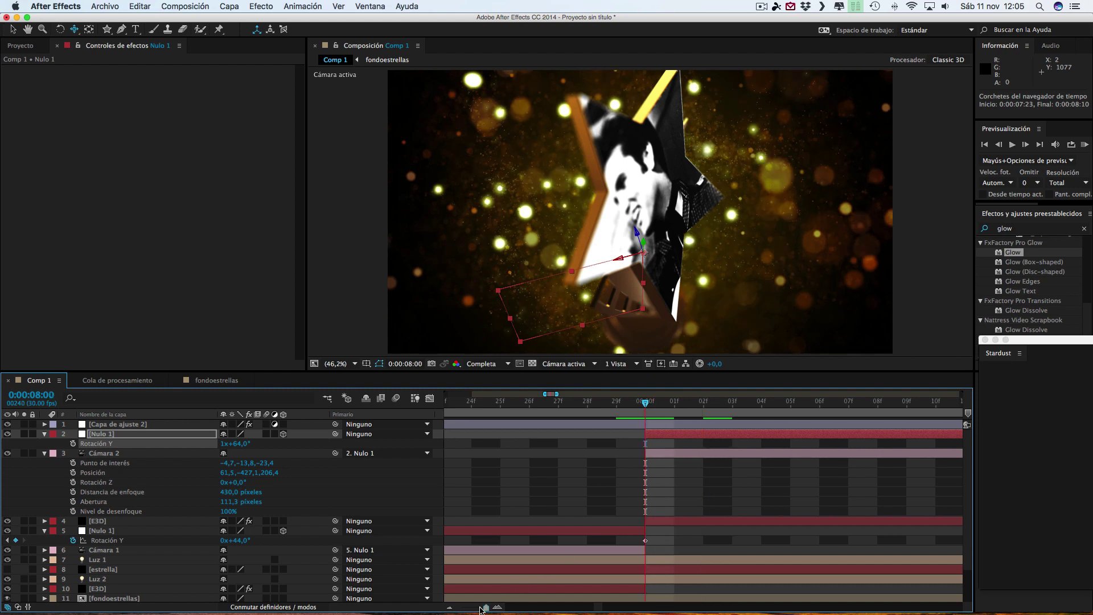
drag(486, 607, 461, 607)
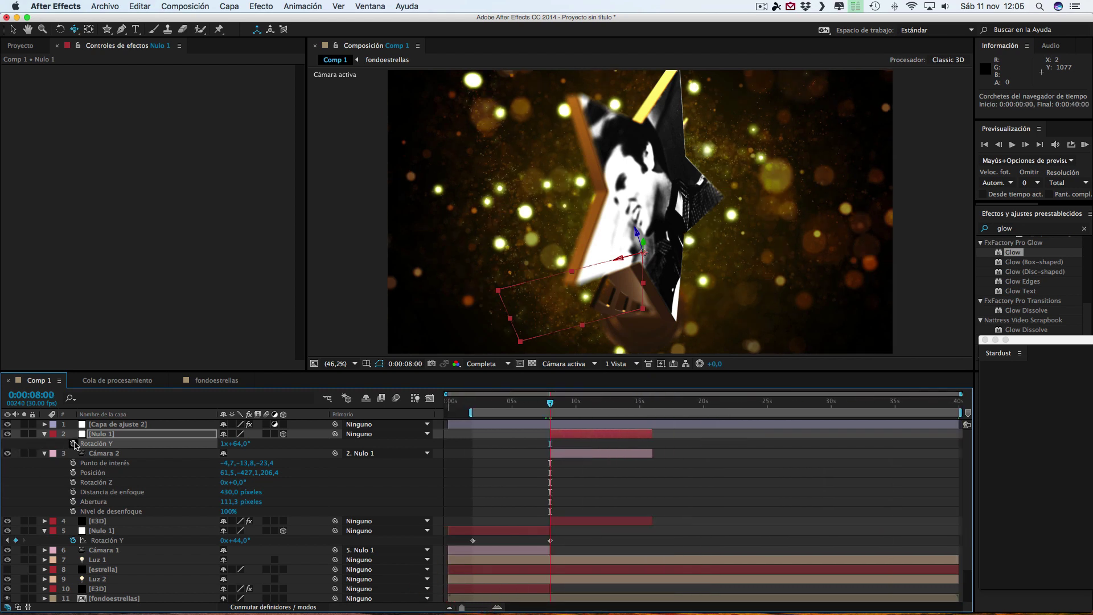
Step: Keyframe the null's Y rotation at 0 at the 8-second mark
click(73, 444)
click(235, 443)
text(0)
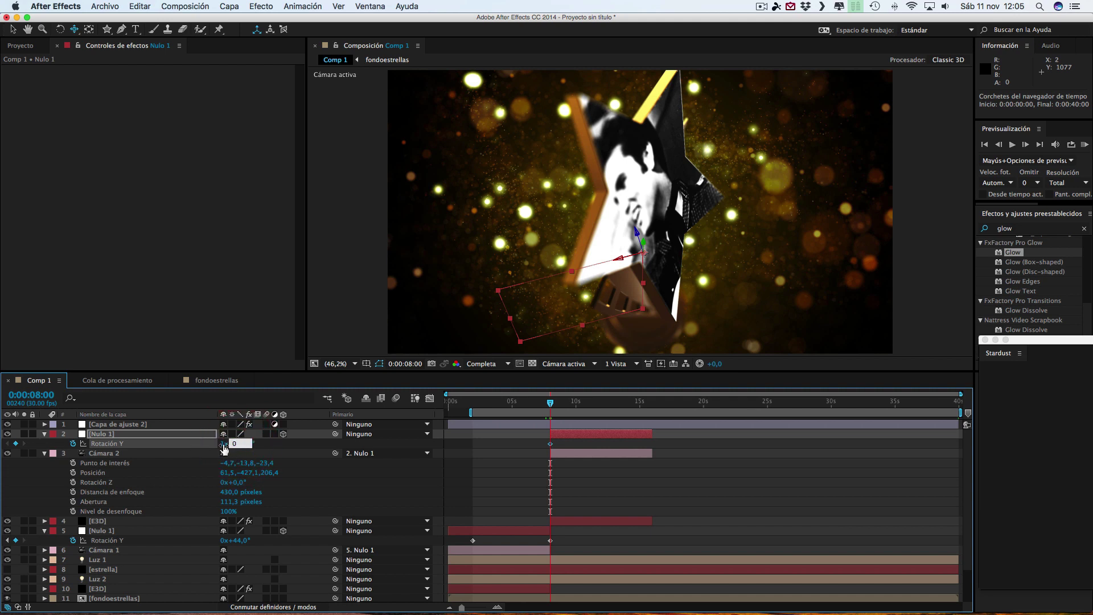
click(225, 446)
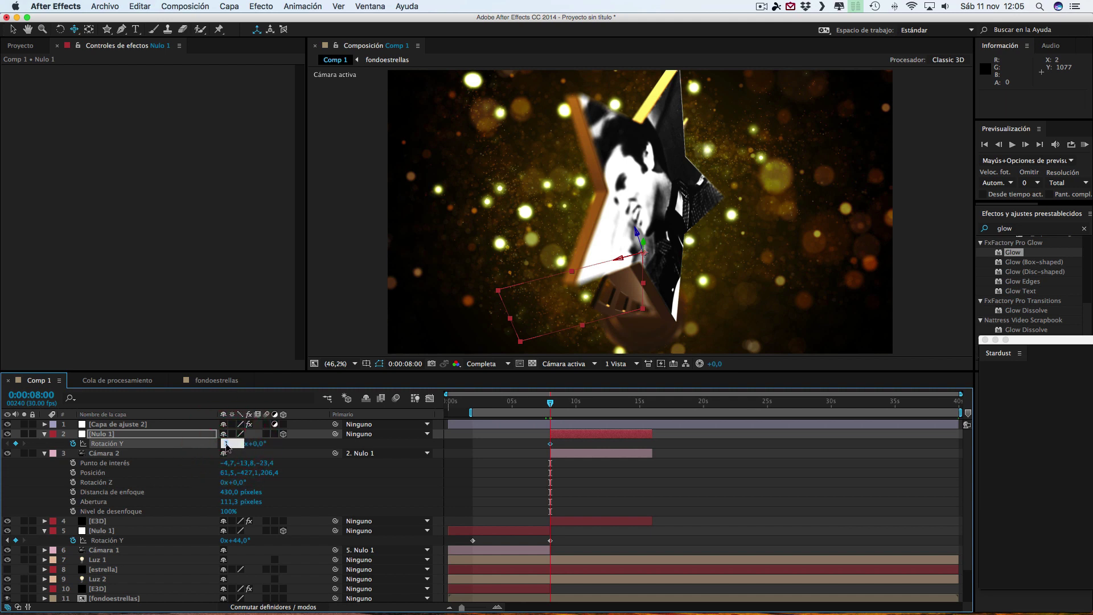
text(0x+0,0°)
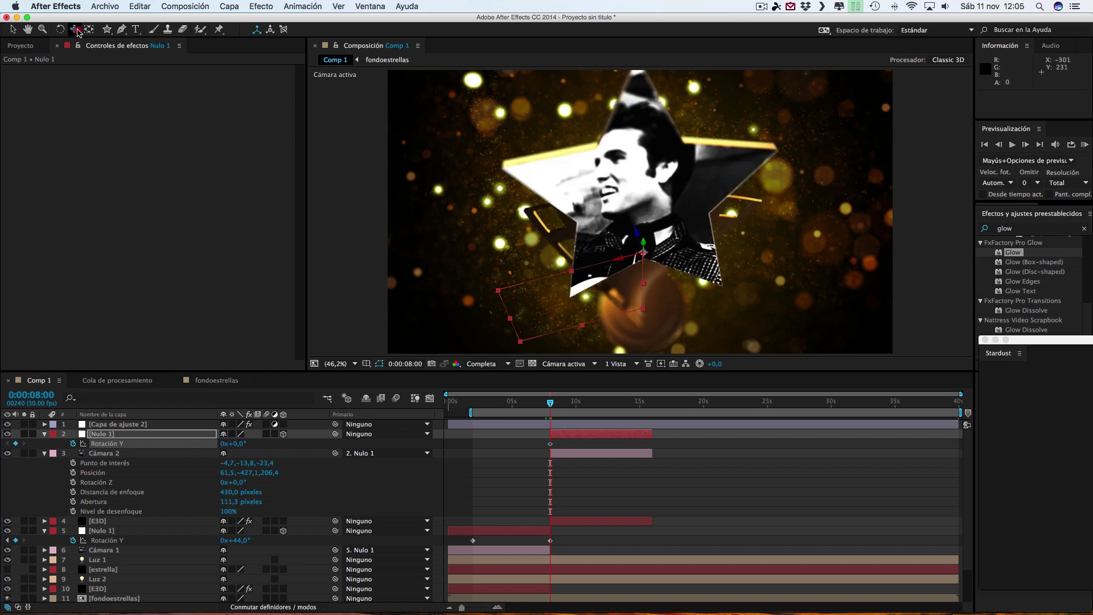
Step: Orbit Cámara 2 to a new angle on the star and keyframe its point of interest and position
drag(74, 29, 199, 54)
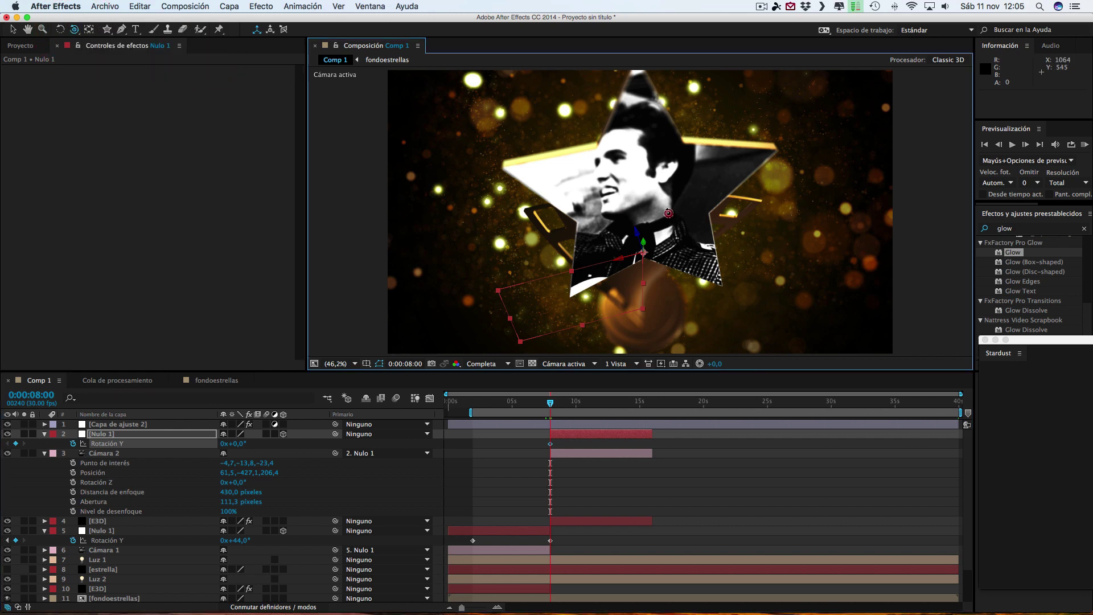
drag(669, 215, 687, 239)
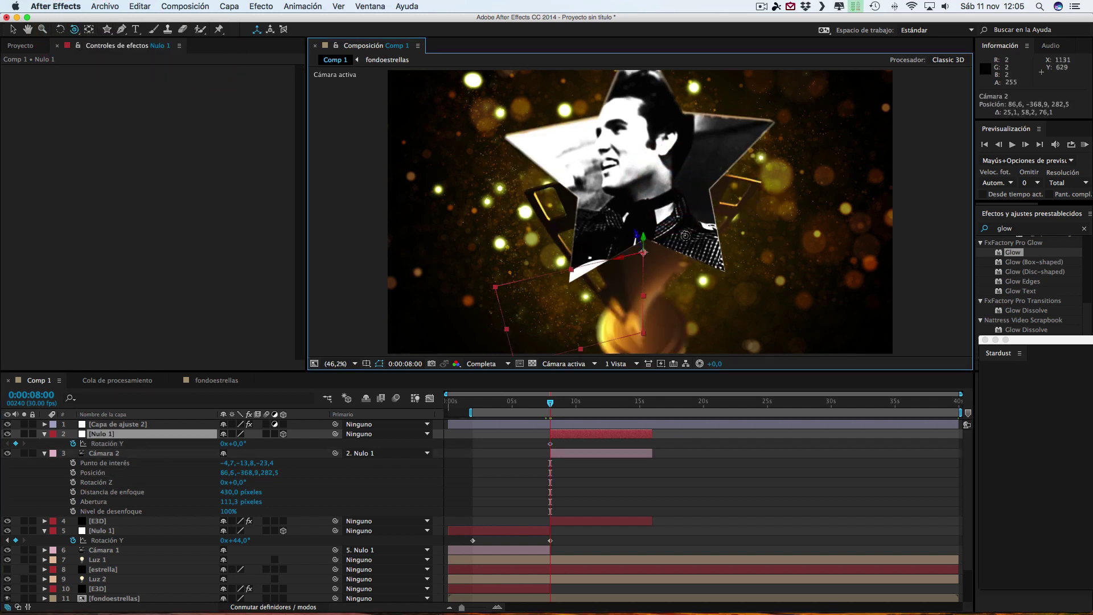
drag(682, 195, 684, 183)
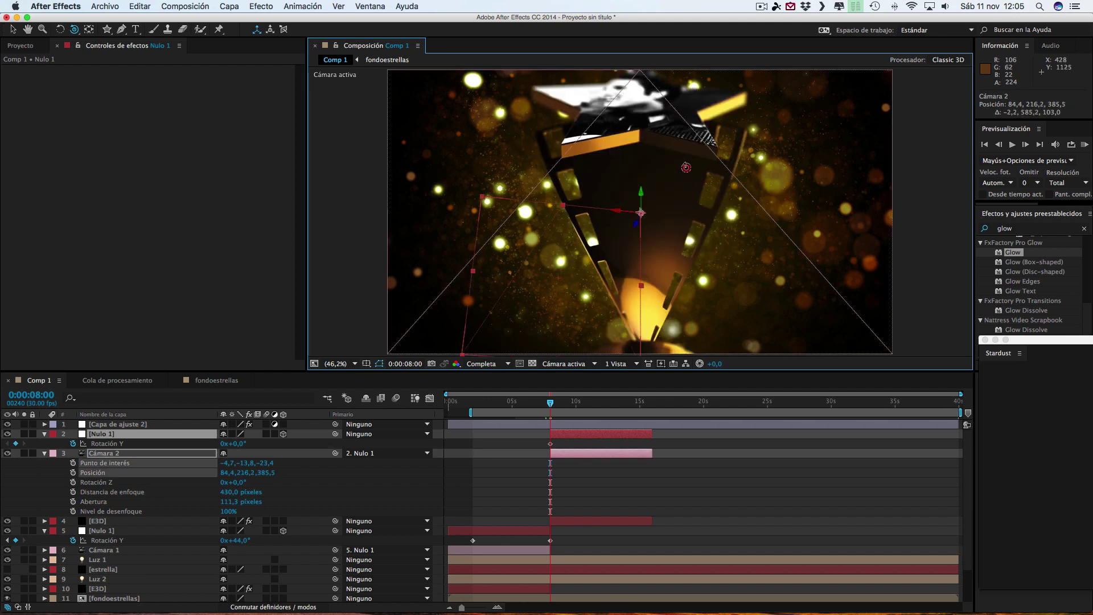
drag(686, 167, 689, 152)
click(626, 441)
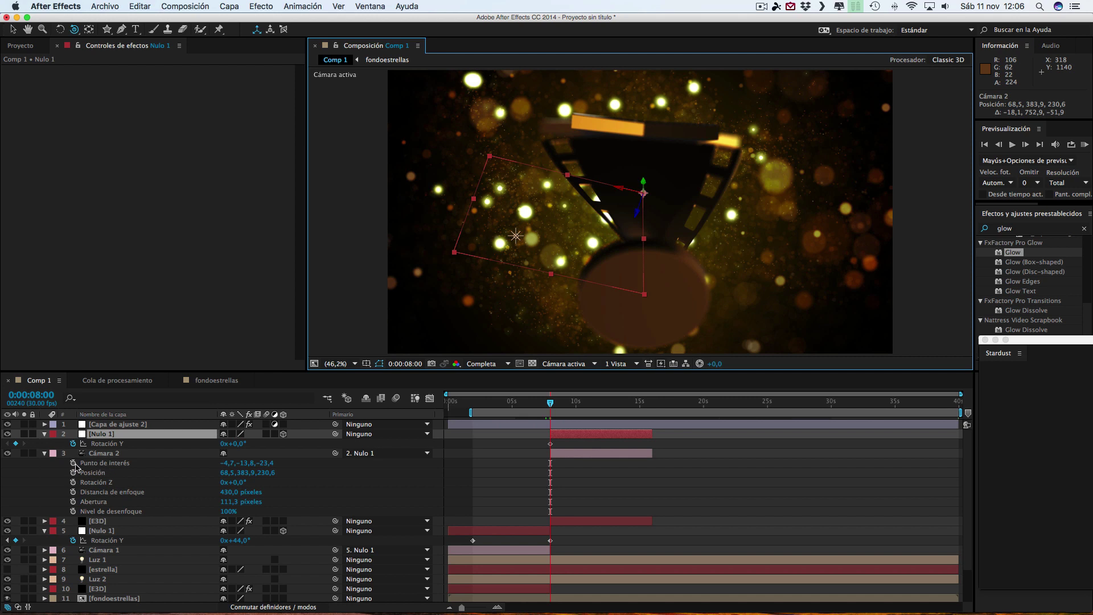
click(73, 462)
click(73, 472)
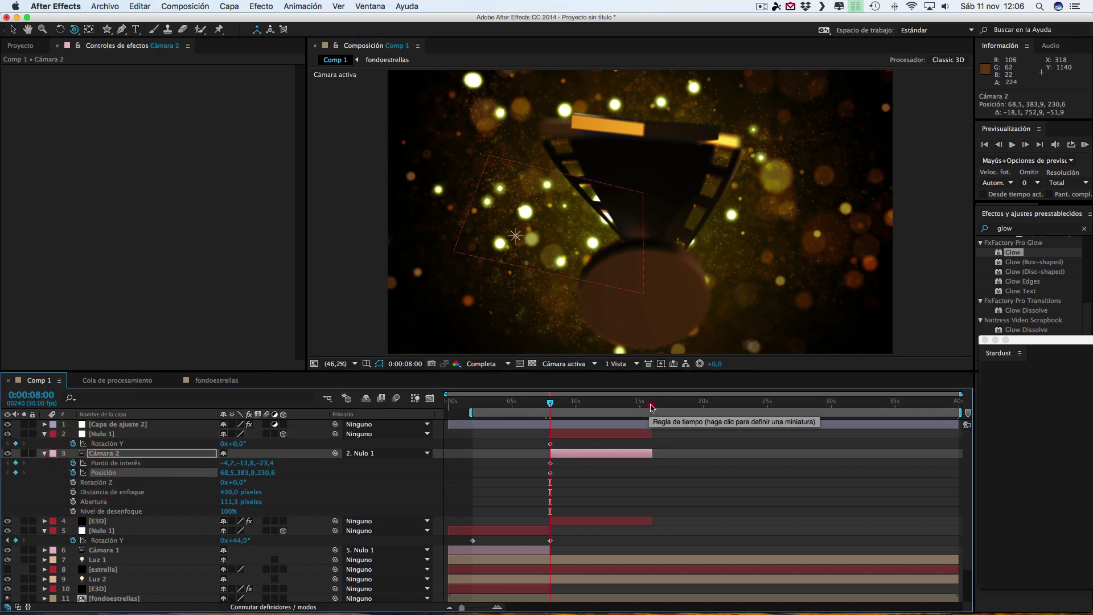
Step: At 15:26, orbit Cámara 2 so the portrait-textured star faces the viewer
click(651, 405)
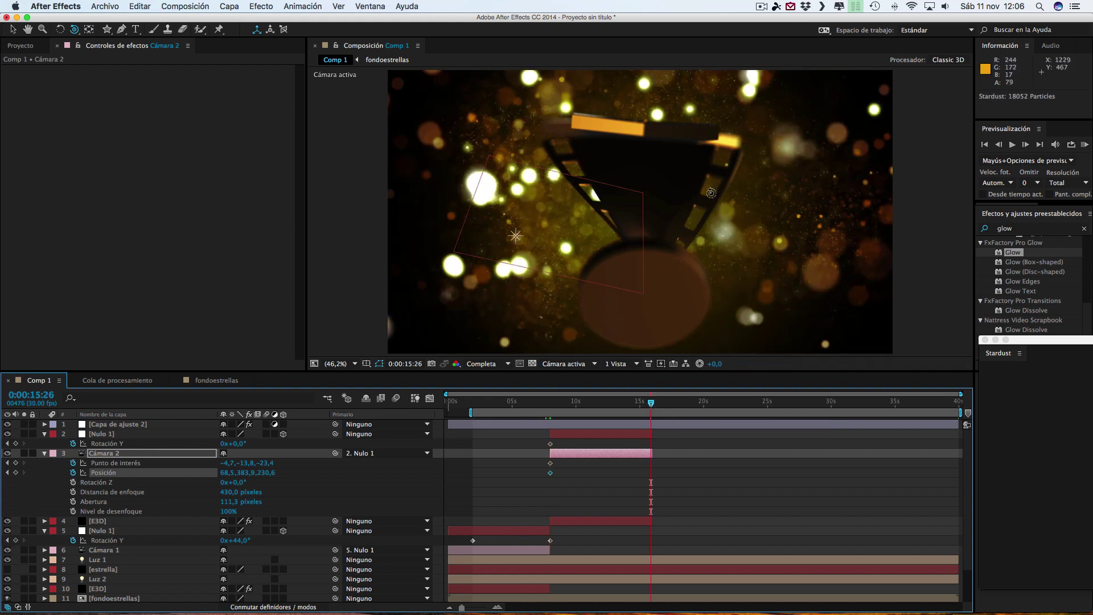
click(711, 193)
scroll(710, 231, up, 1)
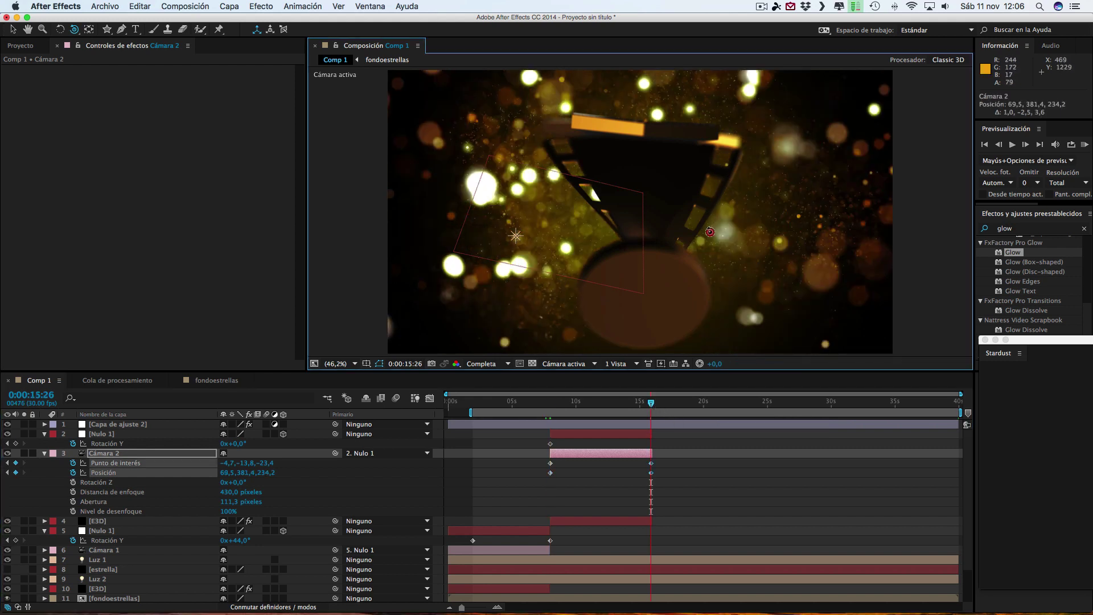
drag(709, 232, 711, 285)
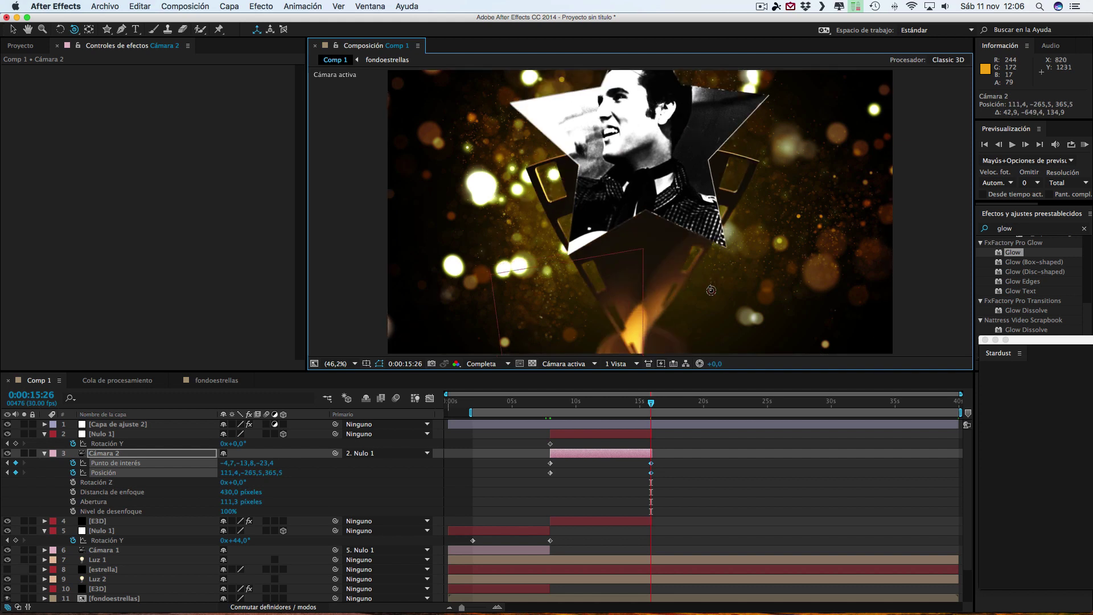
drag(712, 286, 710, 294)
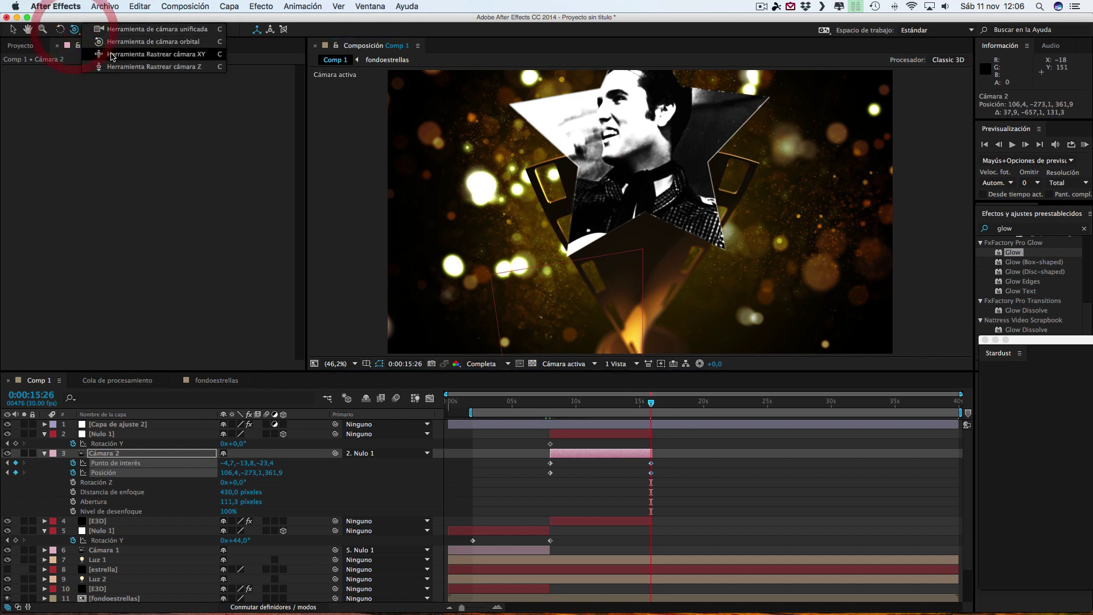
Step: Pan Cámara 2 with Track XY to recentre the star, then select Nulo 1
drag(75, 33, 114, 51)
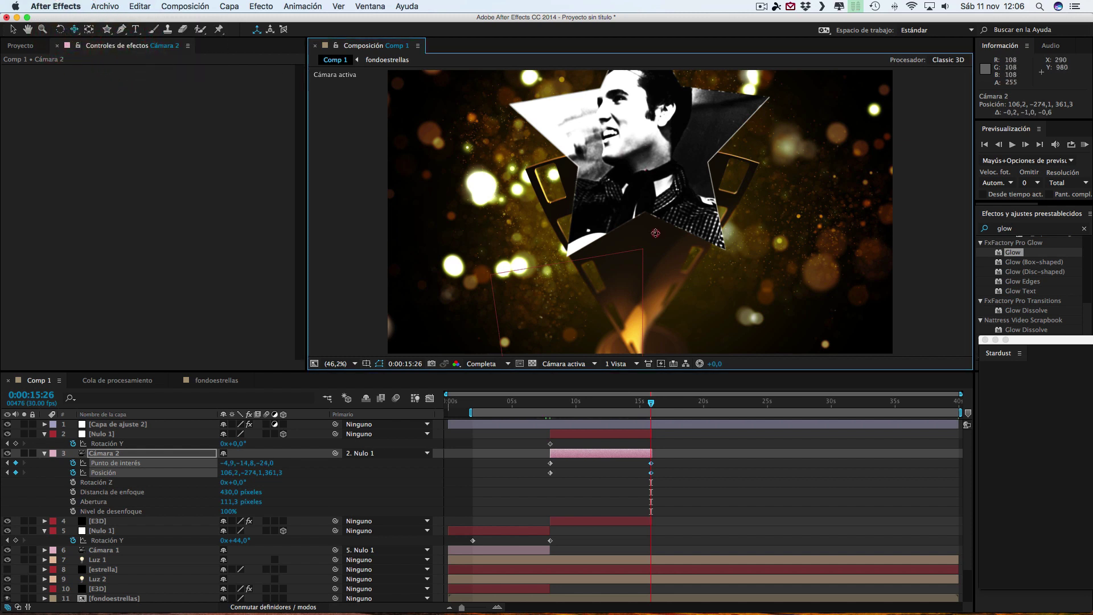
drag(639, 210, 640, 296)
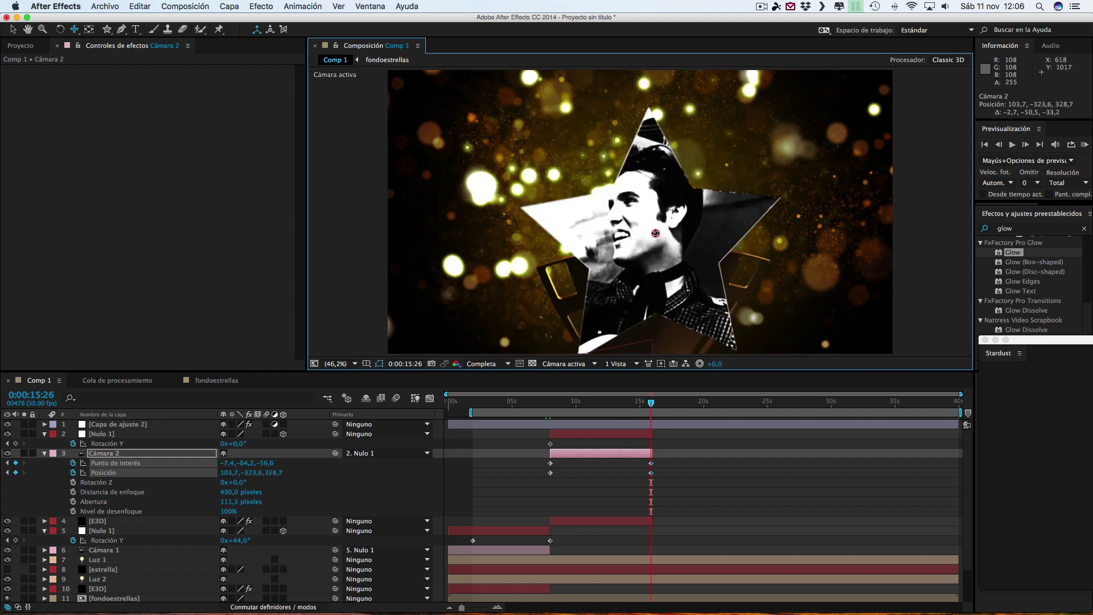
drag(655, 217, 656, 211)
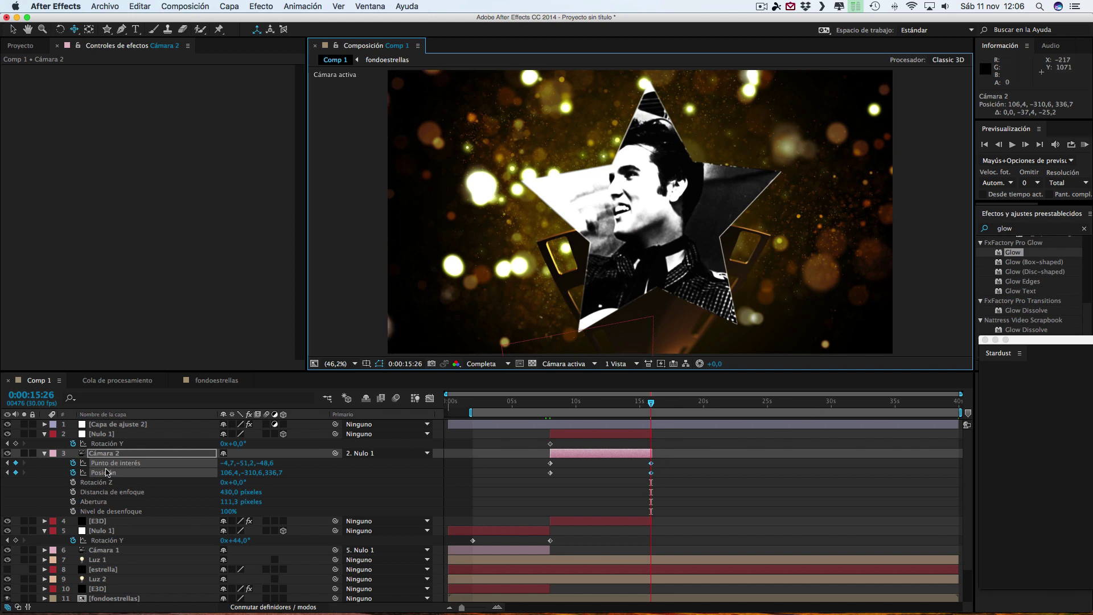
click(113, 434)
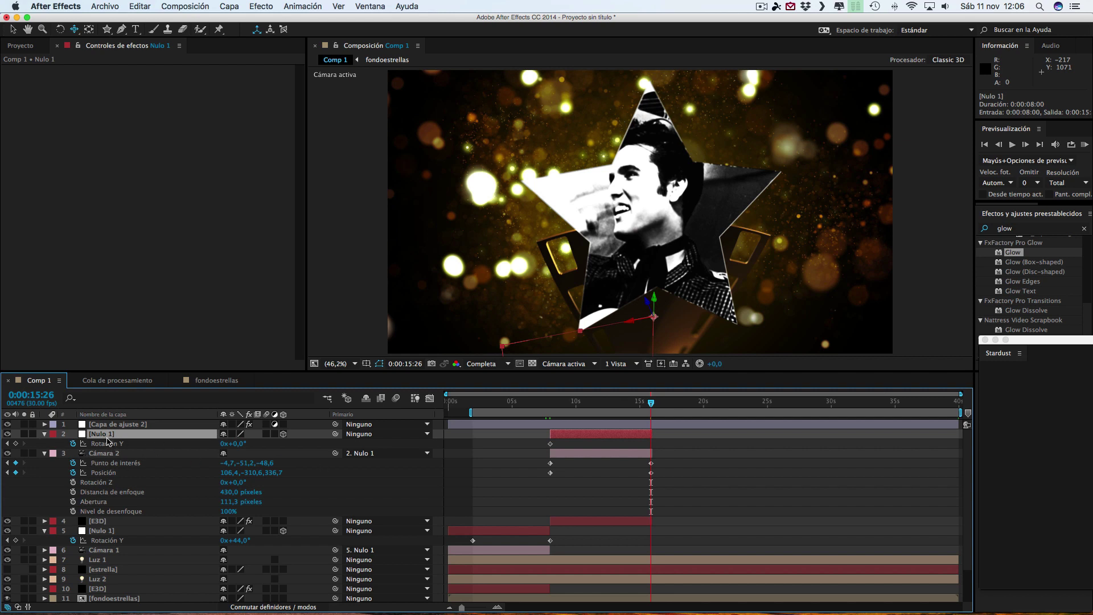
Step: Rename the Nulo 1 layer to nulo2
click(110, 435)
key(Return)
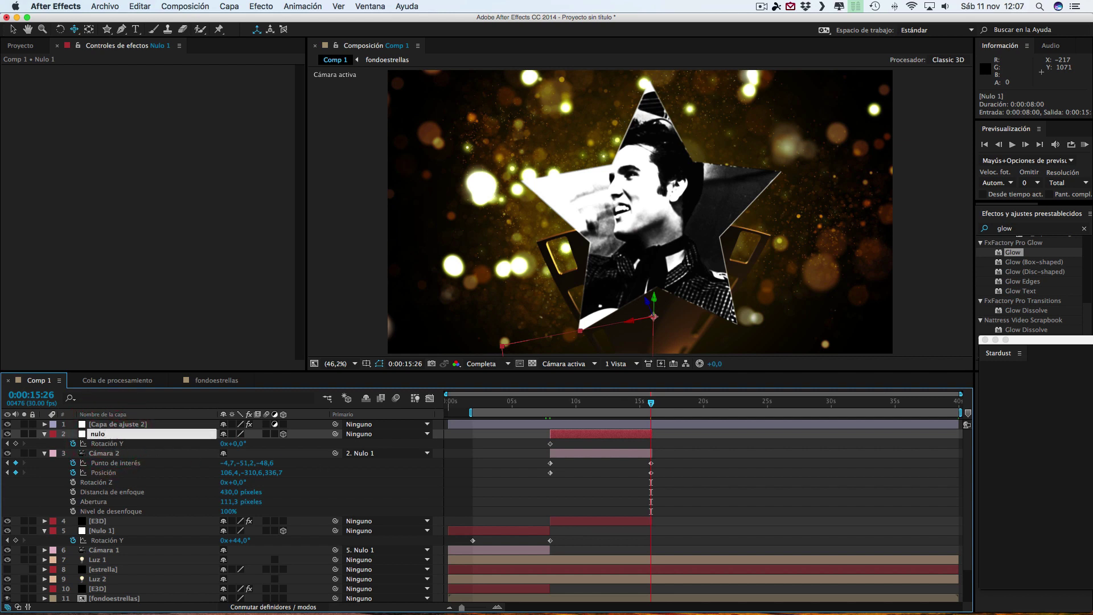
click(107, 436)
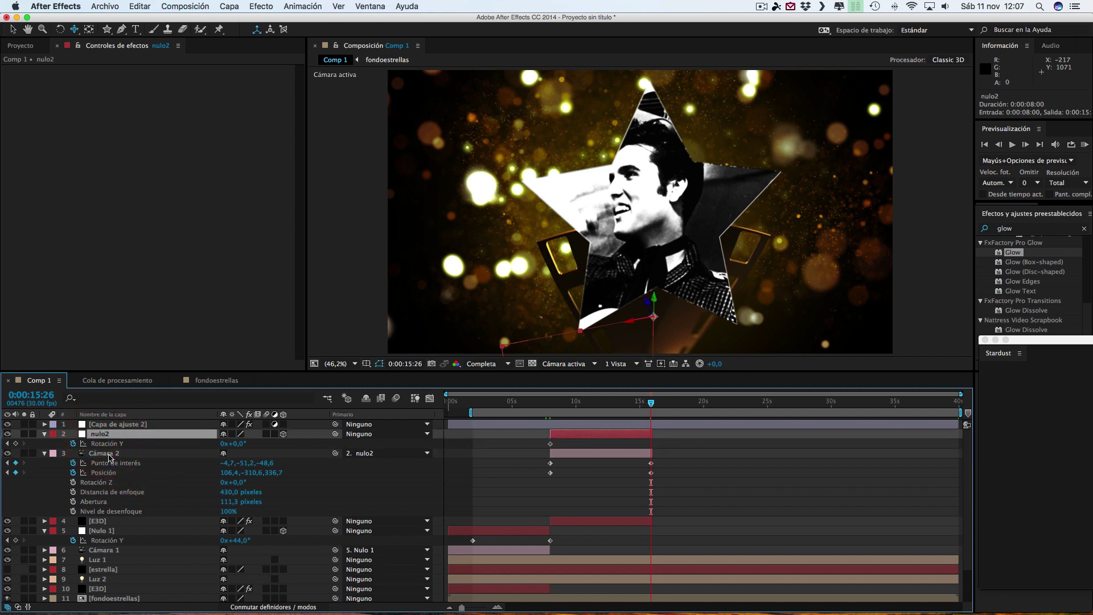
Step: Duplicate nulo2, Cámara 2 and E3D and move the copies to the top of the stack
shift+click(109, 455)
shift+click(112, 522)
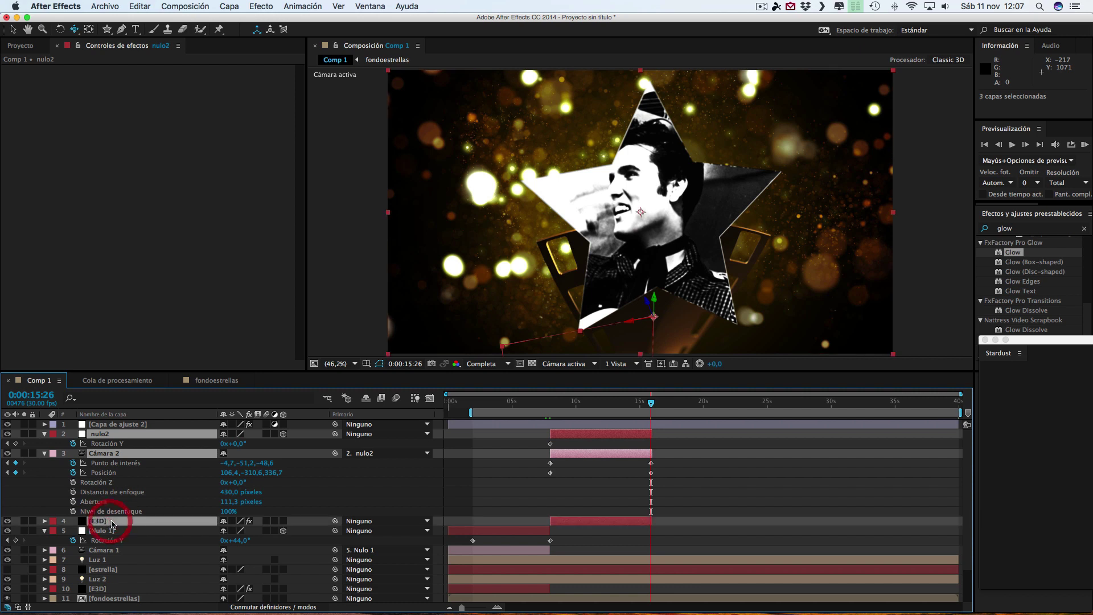
key(super+d)
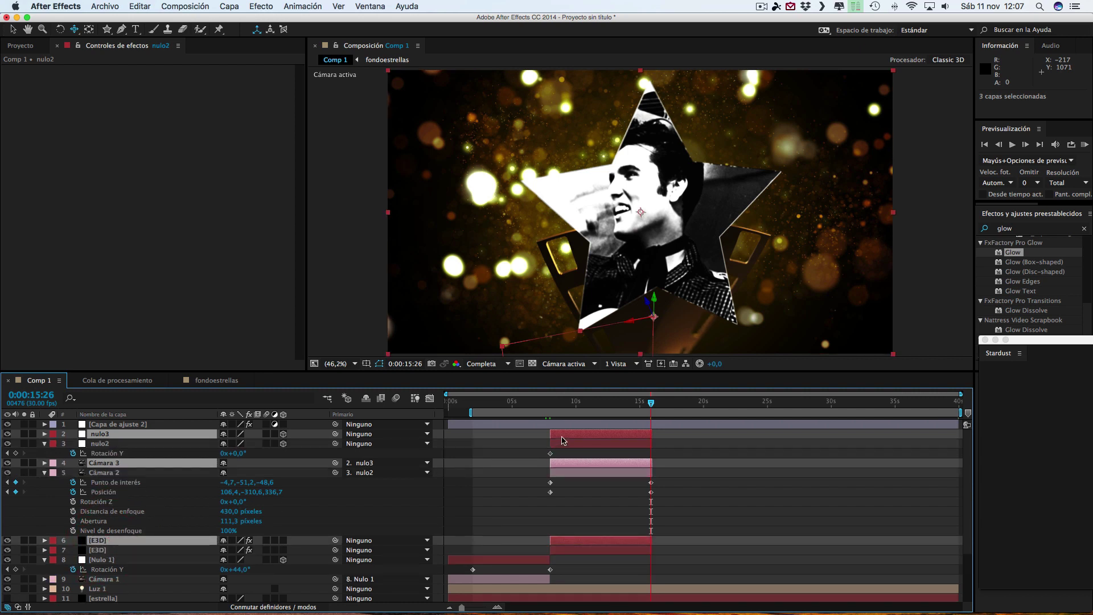
mouse_move(144, 465)
mouse_down()
mouse_move(142, 427)
mouse_move(123, 456)
mouse_up()
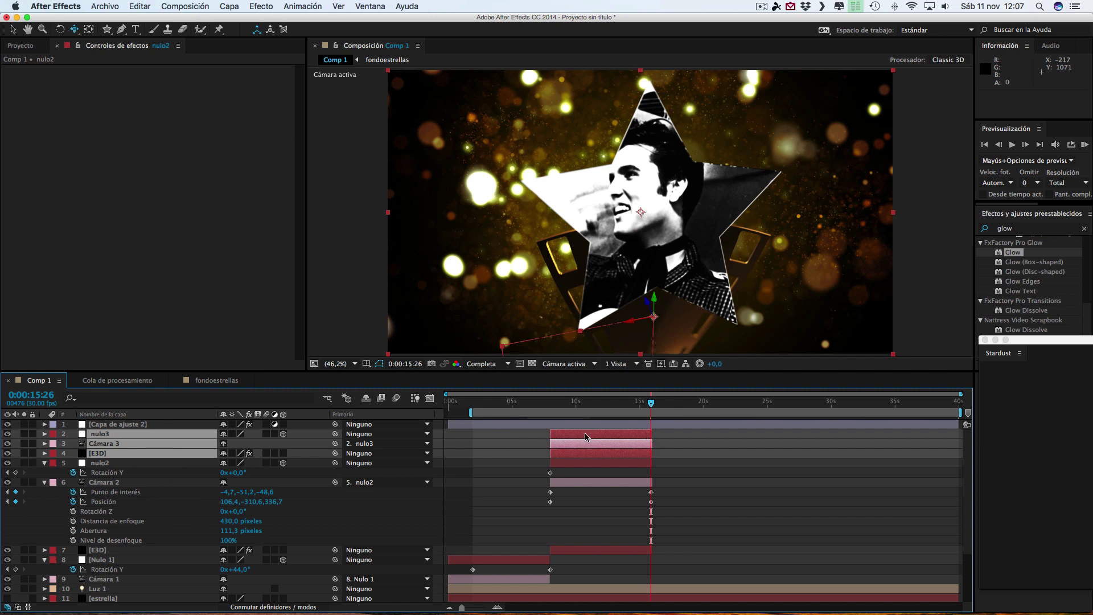
Step: Slide the duplicated layers so they start exactly at 16:00
drag(582, 432, 681, 439)
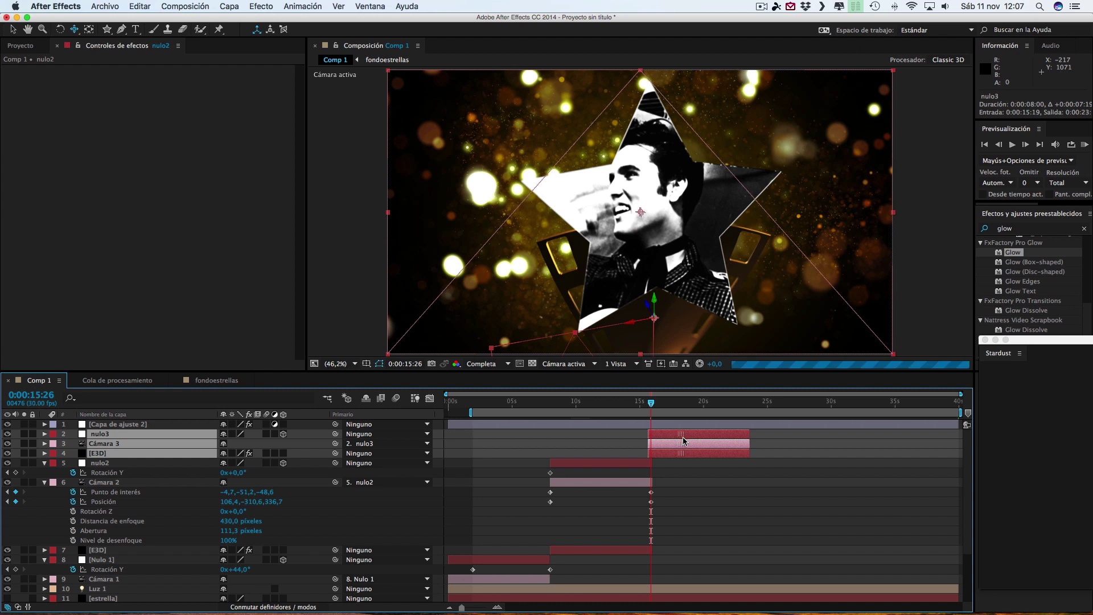
drag(683, 438, 684, 437)
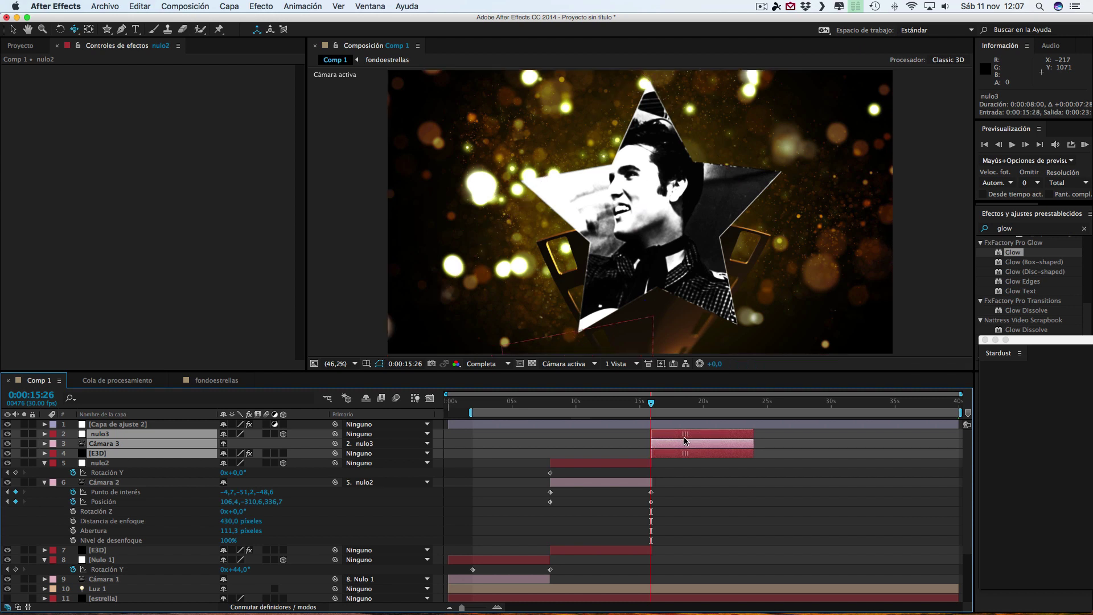
drag(462, 609, 485, 607)
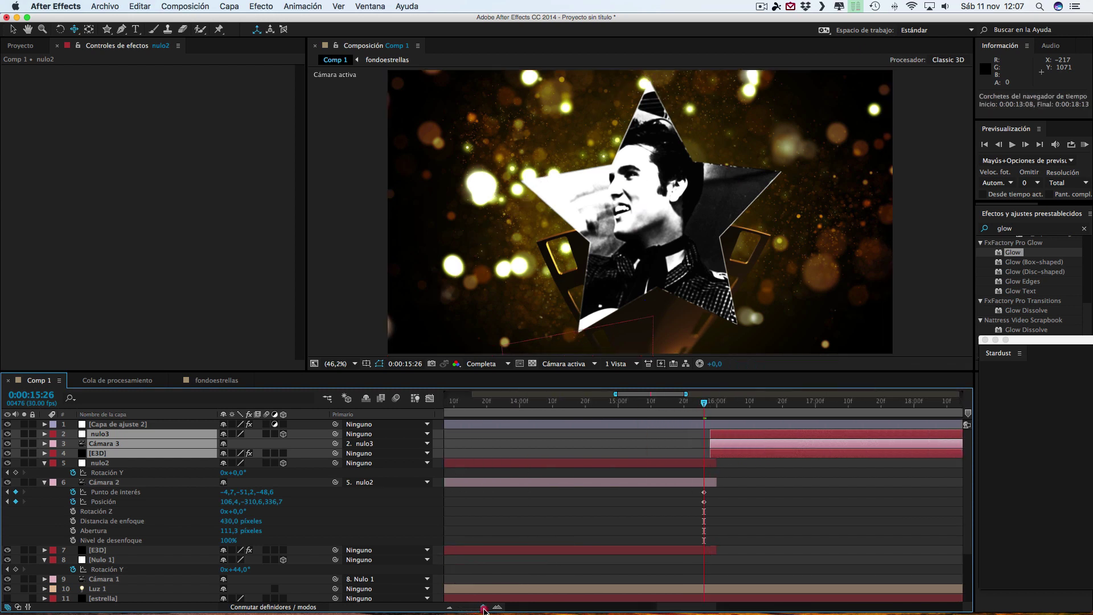
drag(795, 437, 835, 436)
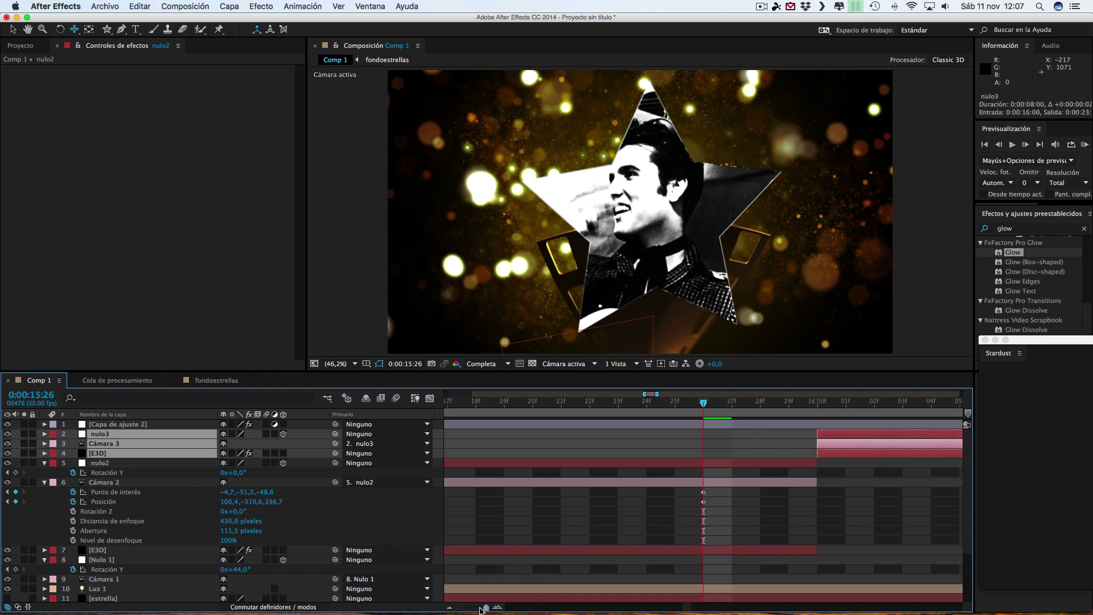
drag(486, 608, 462, 608)
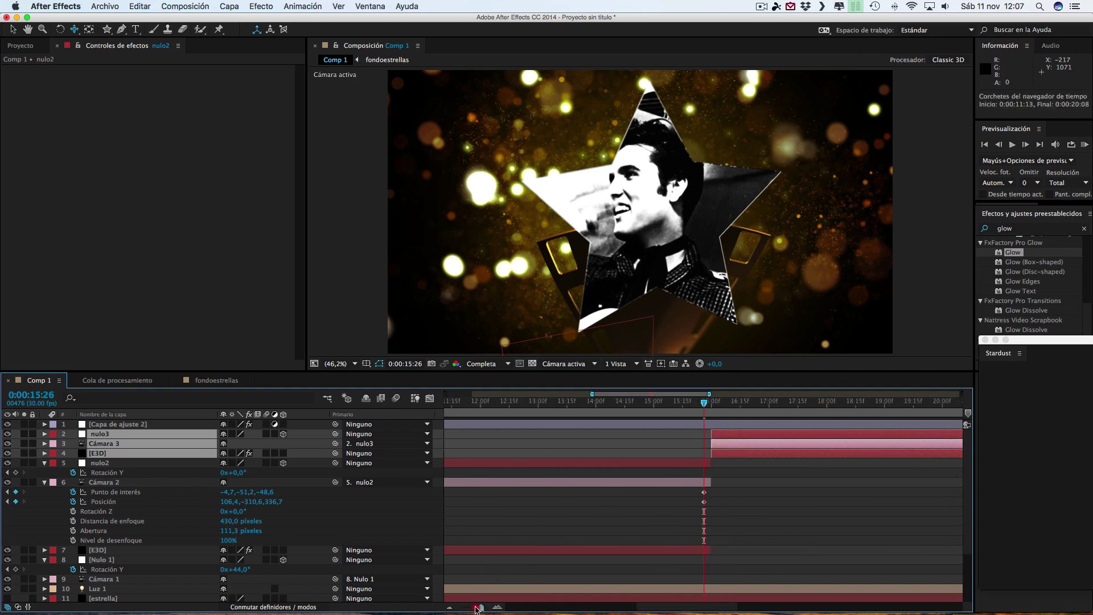
click(664, 406)
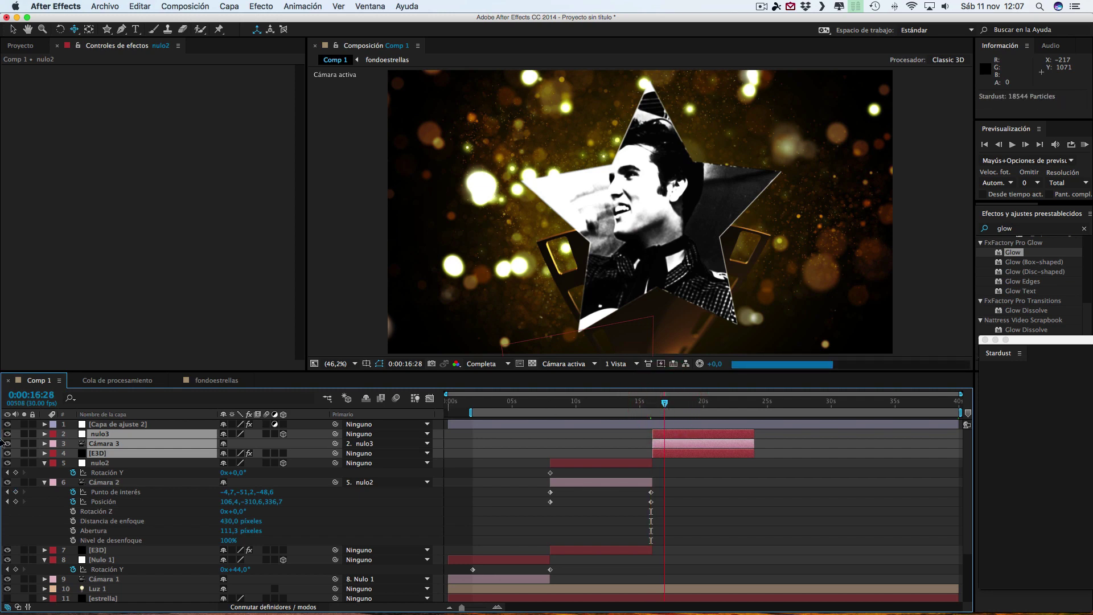
Step: Create a new solid layer named 'rectangulos'
click(230, 6)
mouse_move(239, 20)
click(455, 34)
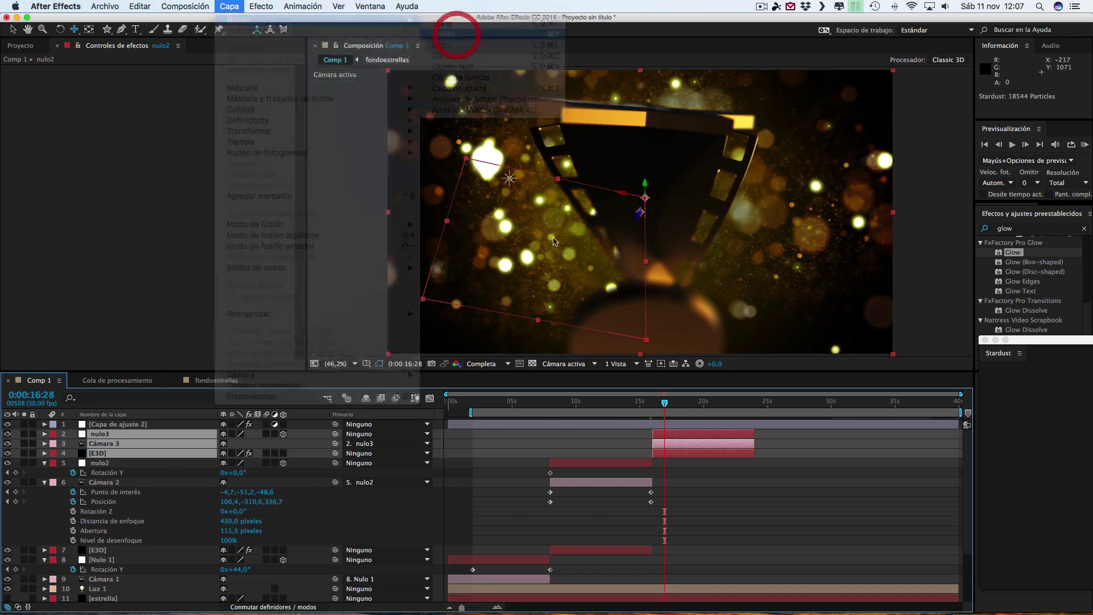
text(re)
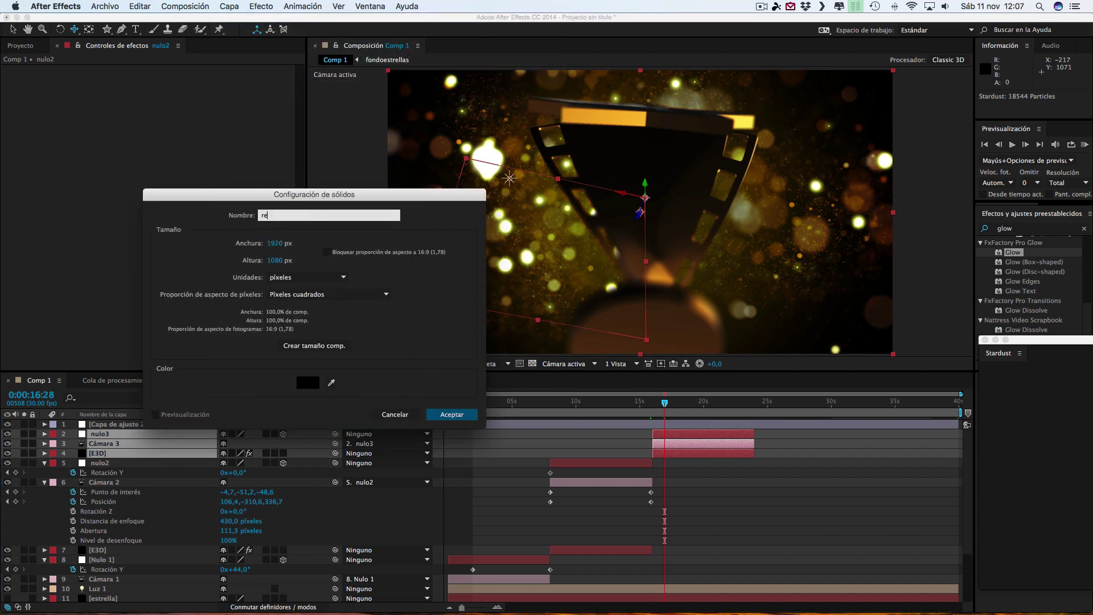
text(ctang)
text(ulos)
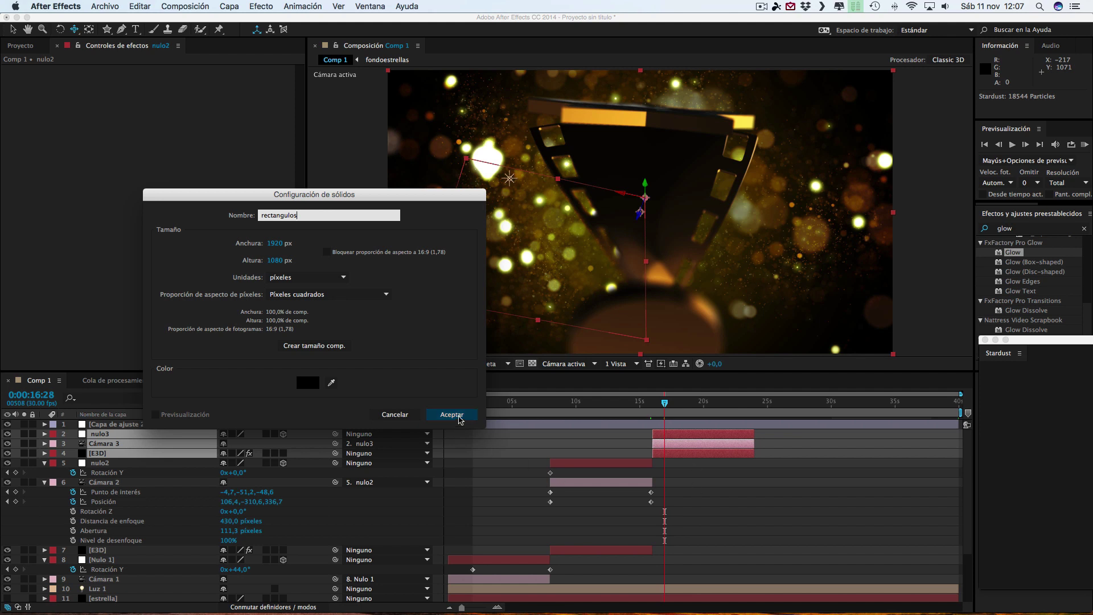
click(452, 414)
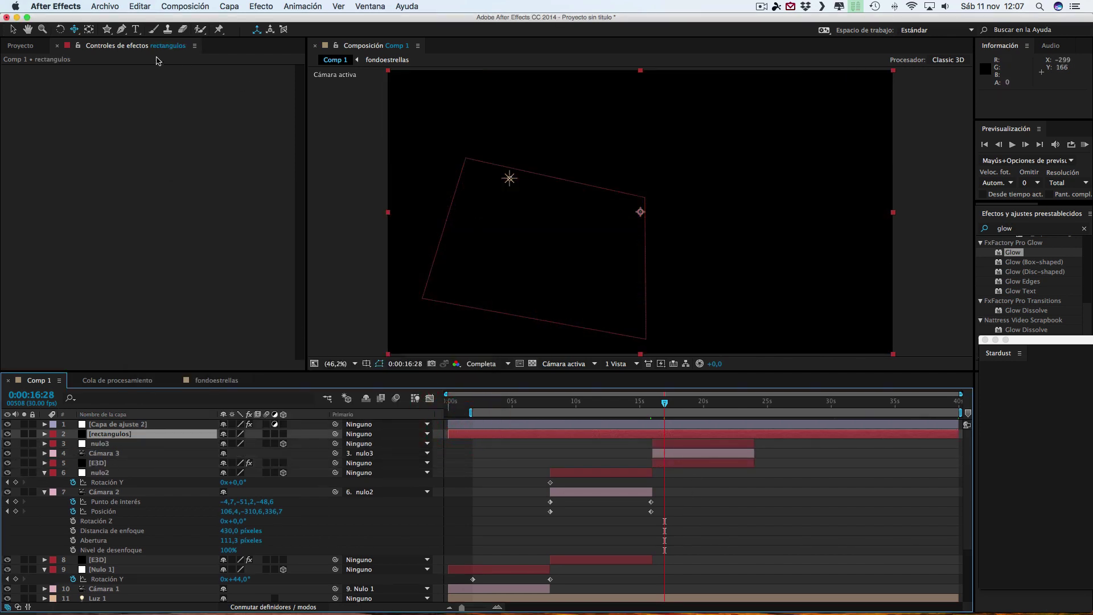
Step: Draw a rectangular mask bar near the upper centre of the frame
drag(107, 29, 147, 33)
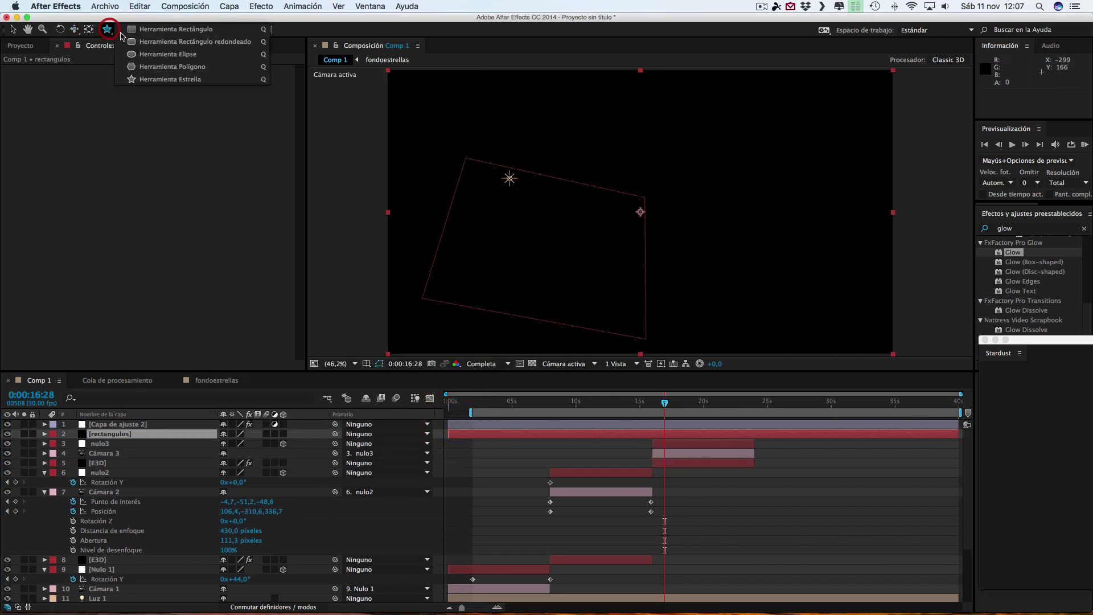
click(145, 30)
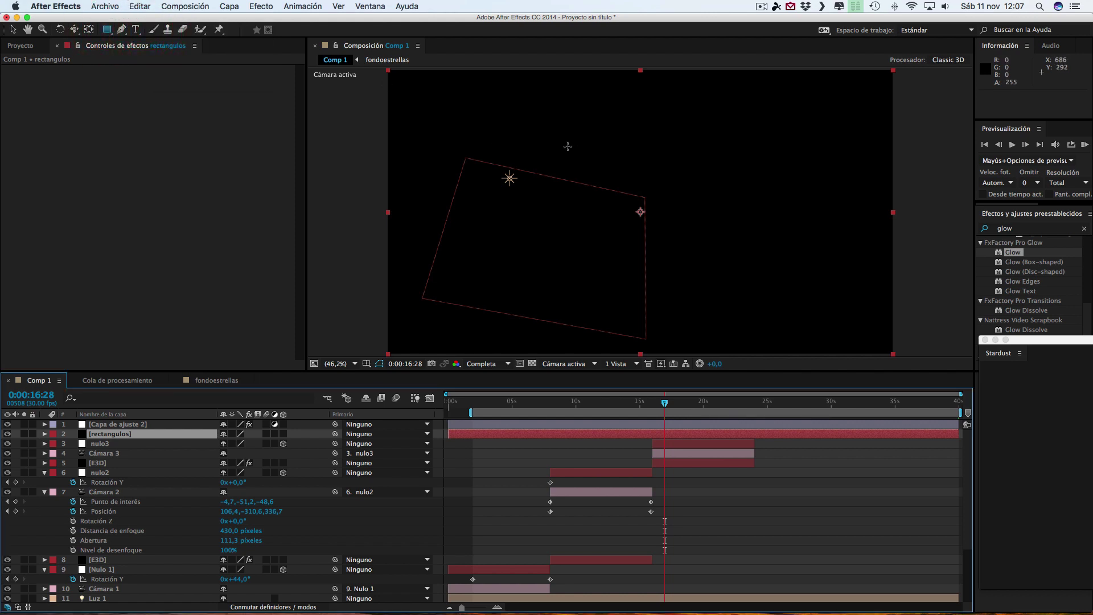
mouse_move(559, 136)
mouse_down()
mouse_move(758, 185)
mouse_move(812, 185)
mouse_up()
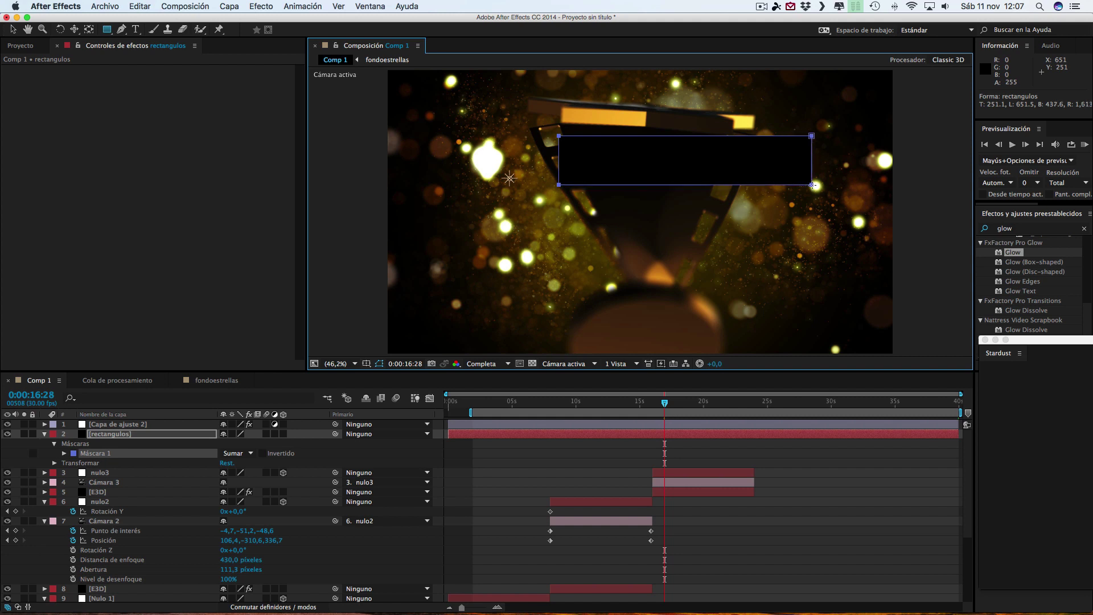
Step: Duplicate the bar mask twice, offsetting the second bar down-left and the third down-right
click(125, 433)
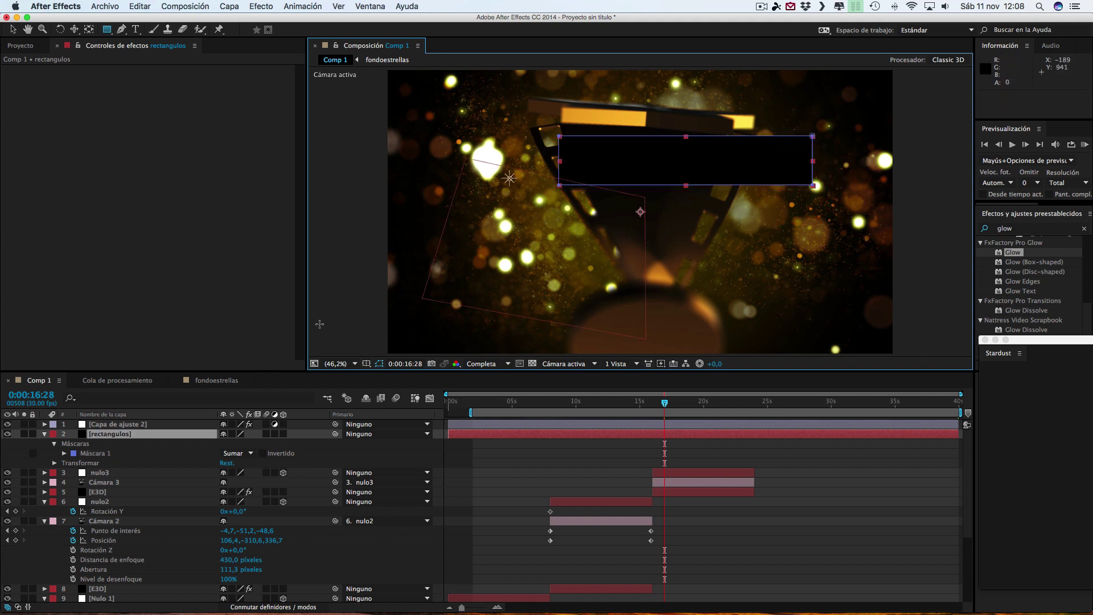
click(103, 452)
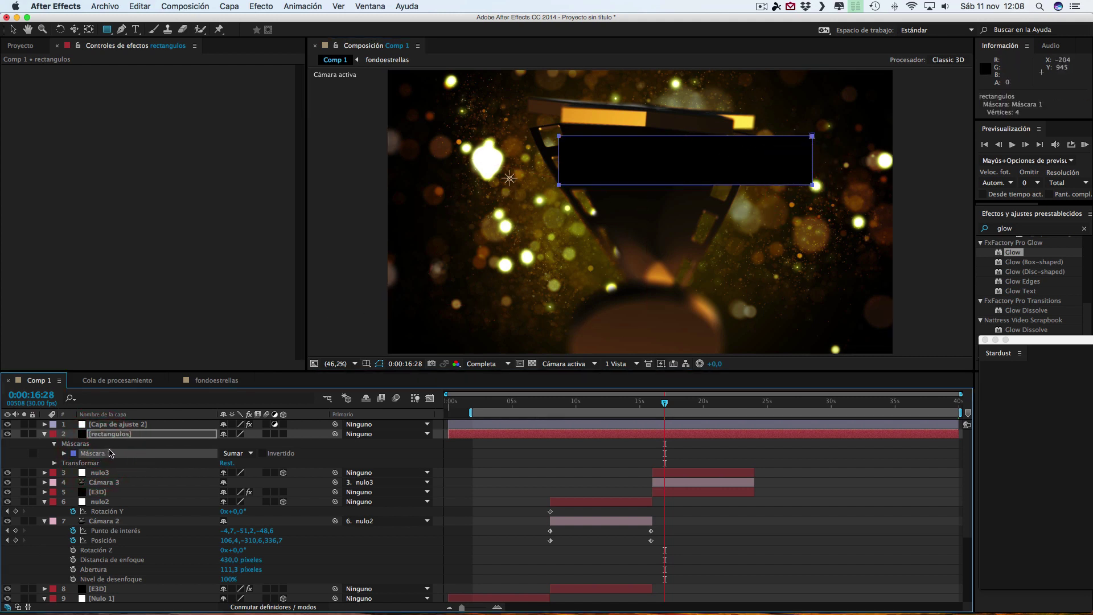
key(super+d)
key(shift+Down)
key(shift+Down)
key(shift+Down)
key(shift+Down)
key(shift+Down)
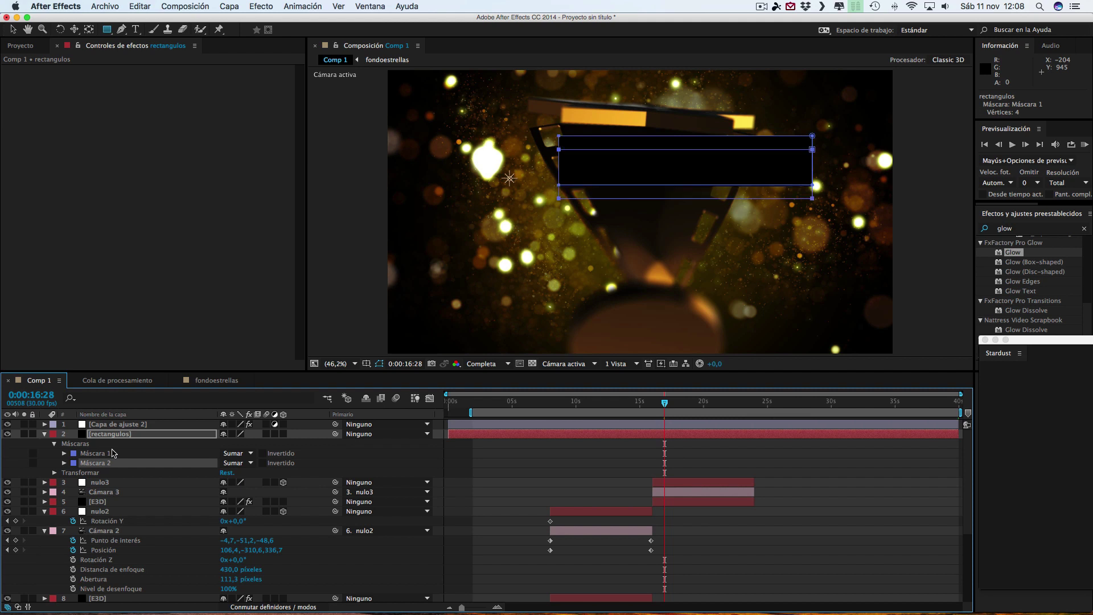
key(shift+Down)
key(shift+Down)
key(shift+Down)
key(shift+Down)
key(shift+Down)
key(shift+Down)
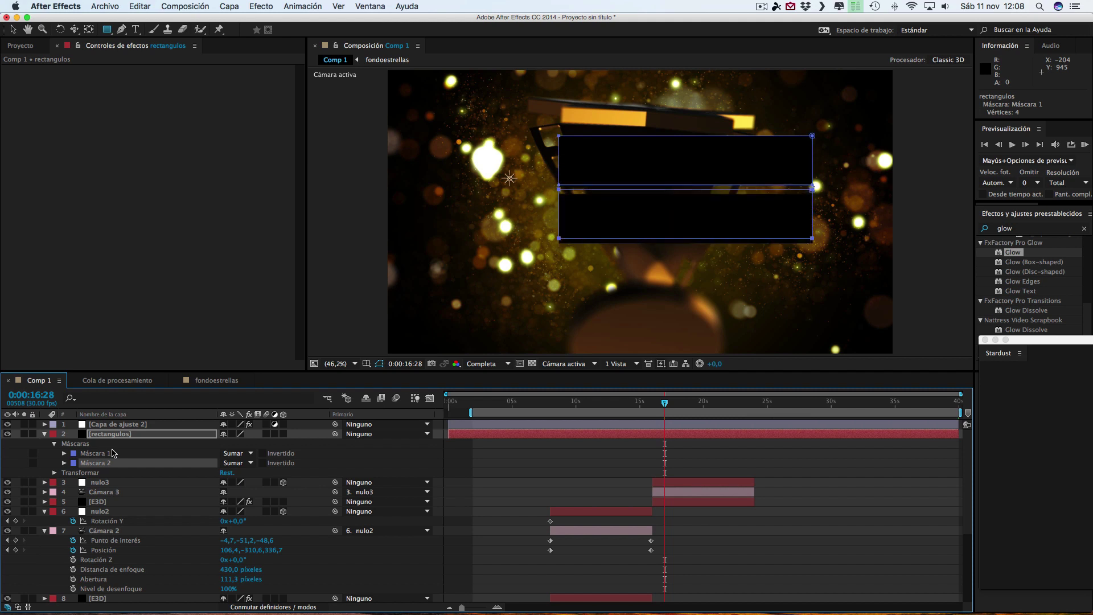
key(shift+Left)
key(shift+Left)
key(shift+Left)
key(shift+Left)
key(shift+Left)
key(shift+Left)
key(shift+Left)
key(shift+Left)
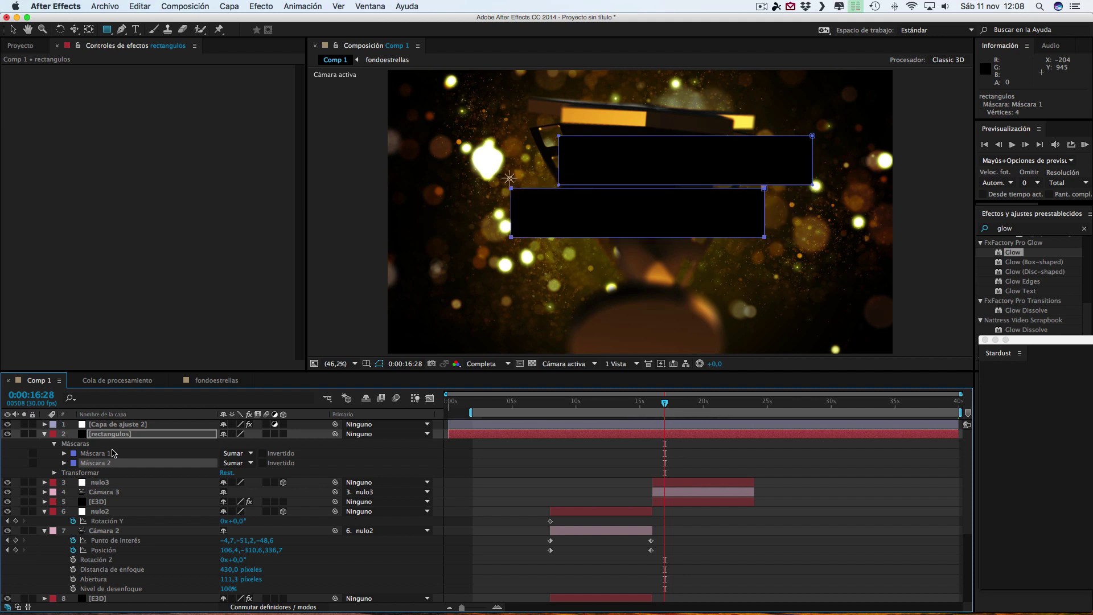
key(super+d)
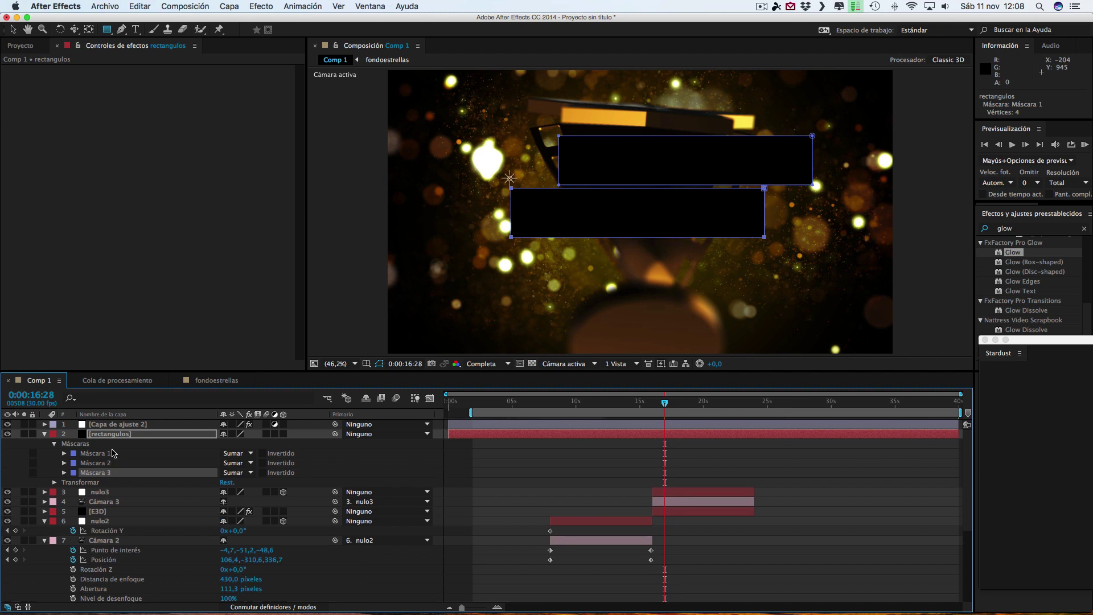
key(shift+Down)
key(shift+Down)
key(shift+Down)
key(shift+Down)
key(shift+Down)
key(shift+Down)
key(shift+Down)
key(shift+Down)
key(shift+Down)
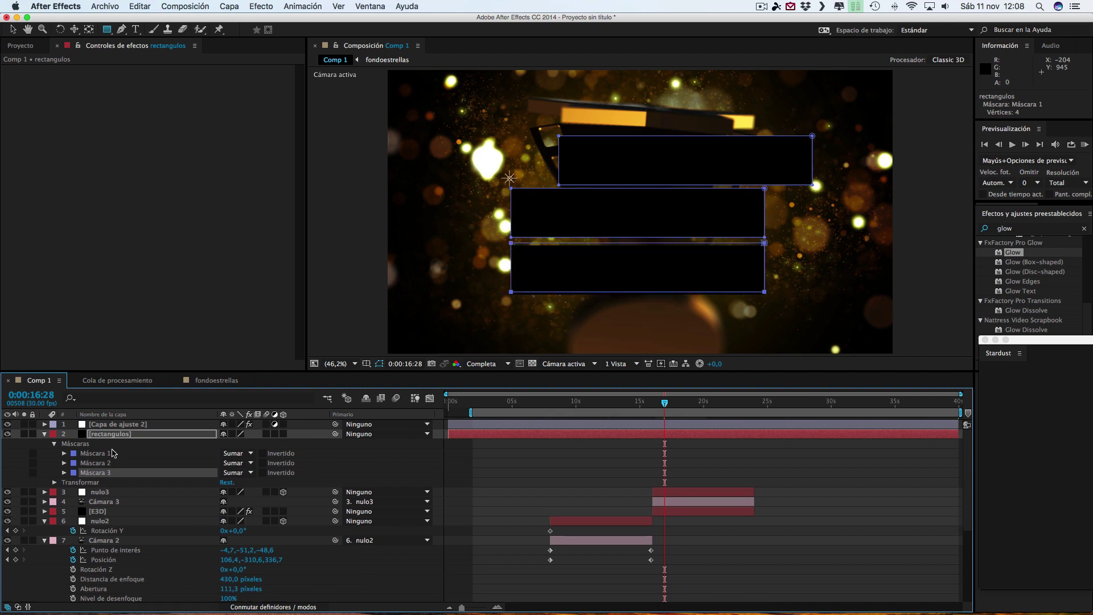
key(shift+Up)
key(shift+Right)
key(shift+Right)
key(shift+Right)
key(shift+Right)
key(shift+Right)
key(shift+Right)
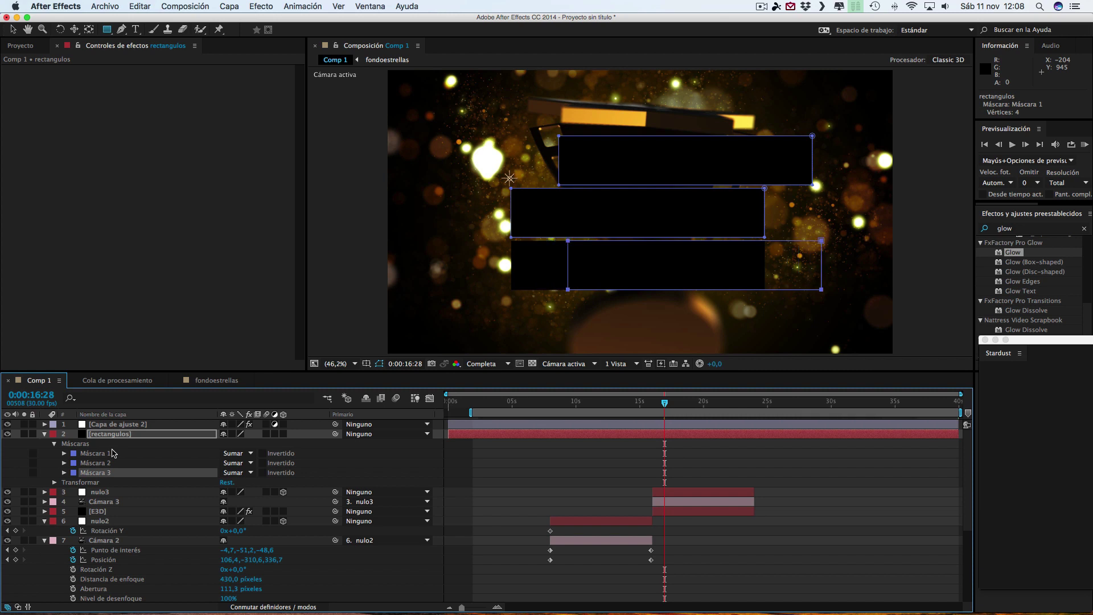
key(shift+Right)
key(shift+Right)
key(shift+Right)
Step: Add a fourth bar mask below the third, shifted slightly left
key(super+d)
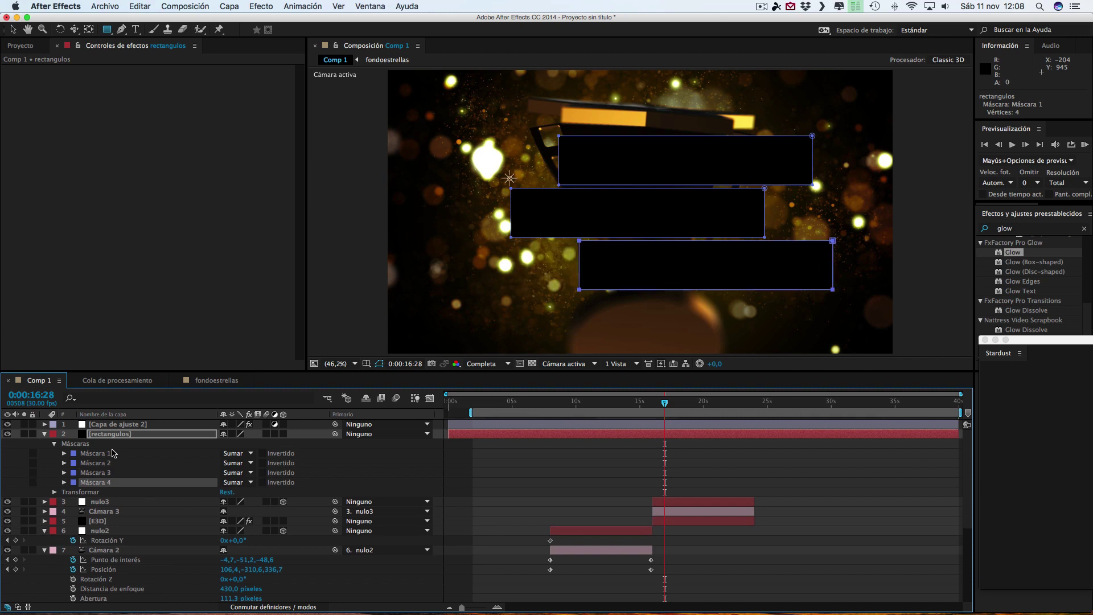
key(shift+Down)
key(shift+Down)
key(shift+Down)
key(shift+Down)
key(shift+Down)
key(shift+Down)
key(shift+Down)
key(shift+Down)
key(shift+Down)
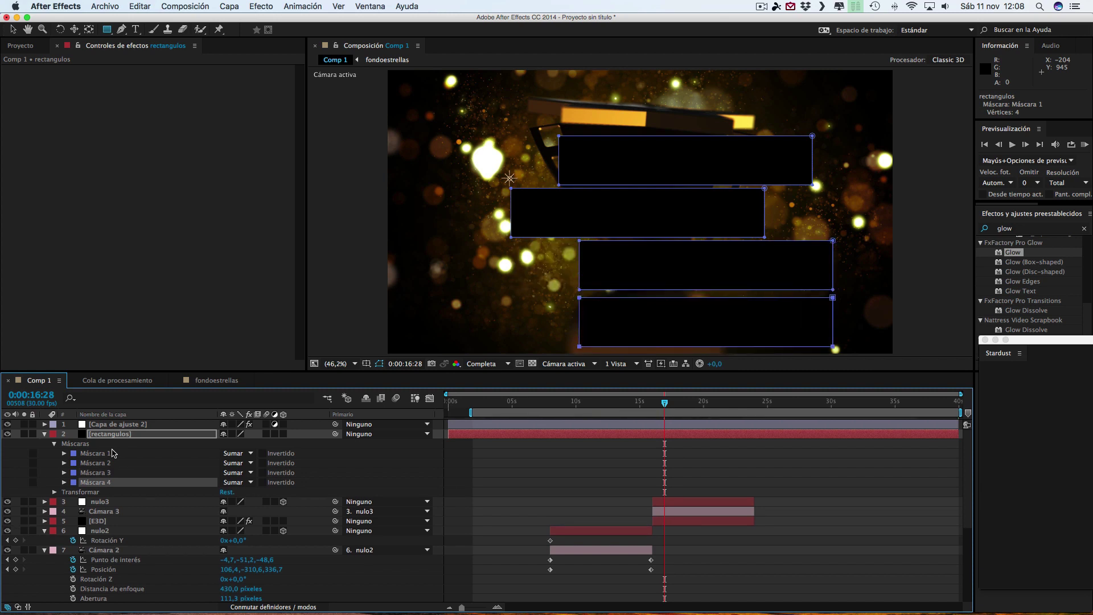
key(shift+Down)
key(shift+Down)
key(shift+Down)
key(shift+Down)
key(shift+Down)
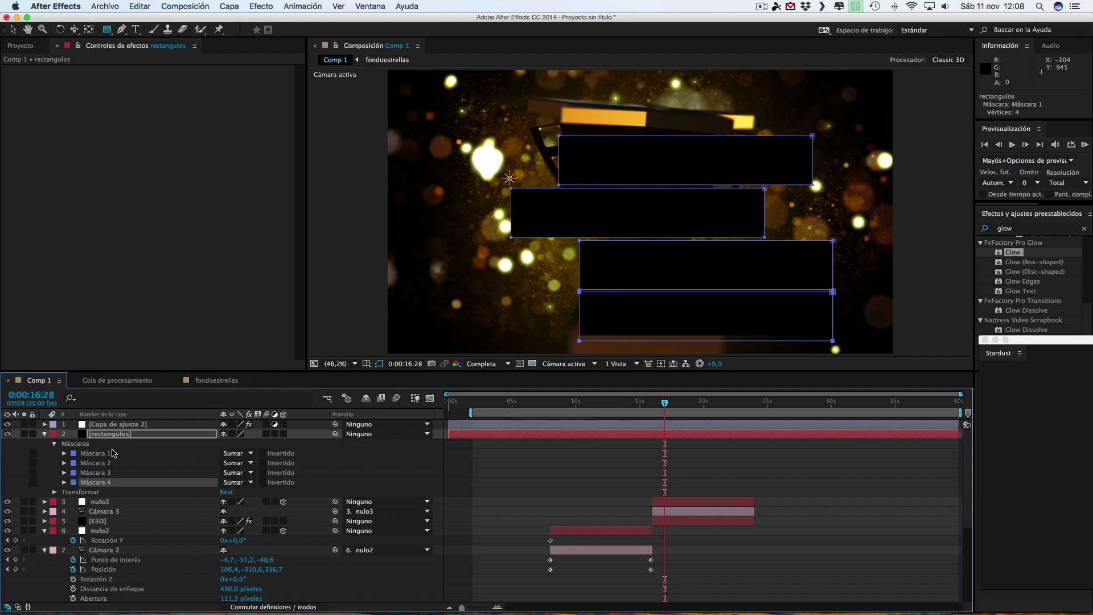
key(shift+Down)
key(shift+Left)
key(shift+Left)
key(shift+Left)
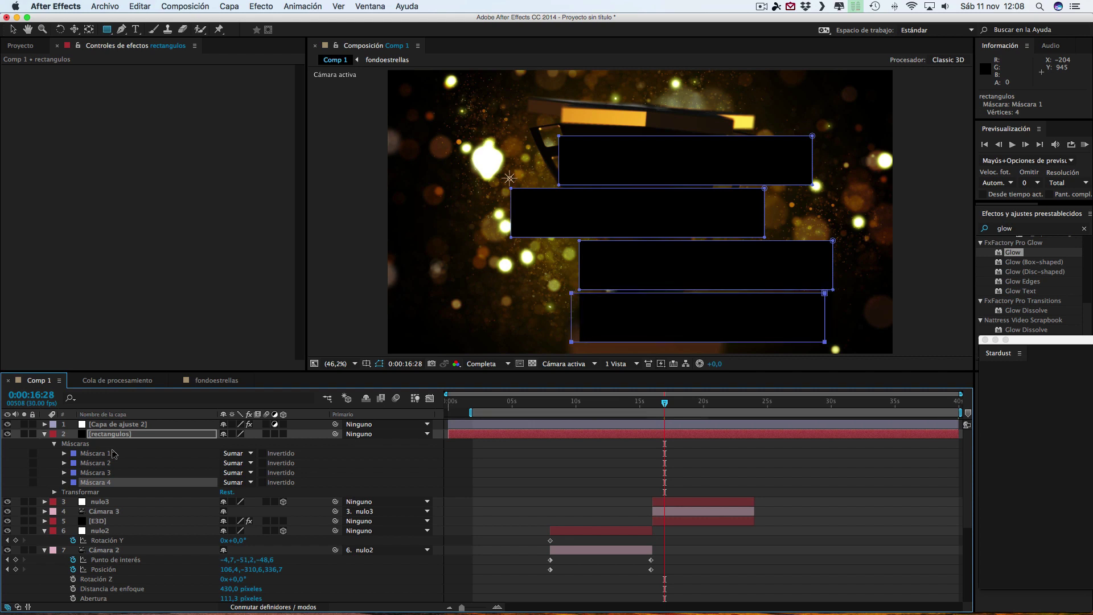
key(shift+Left)
key(shift+Left)
key(shift+Left)
key(shift+Left)
key(shift+Left)
key(shift+Left)
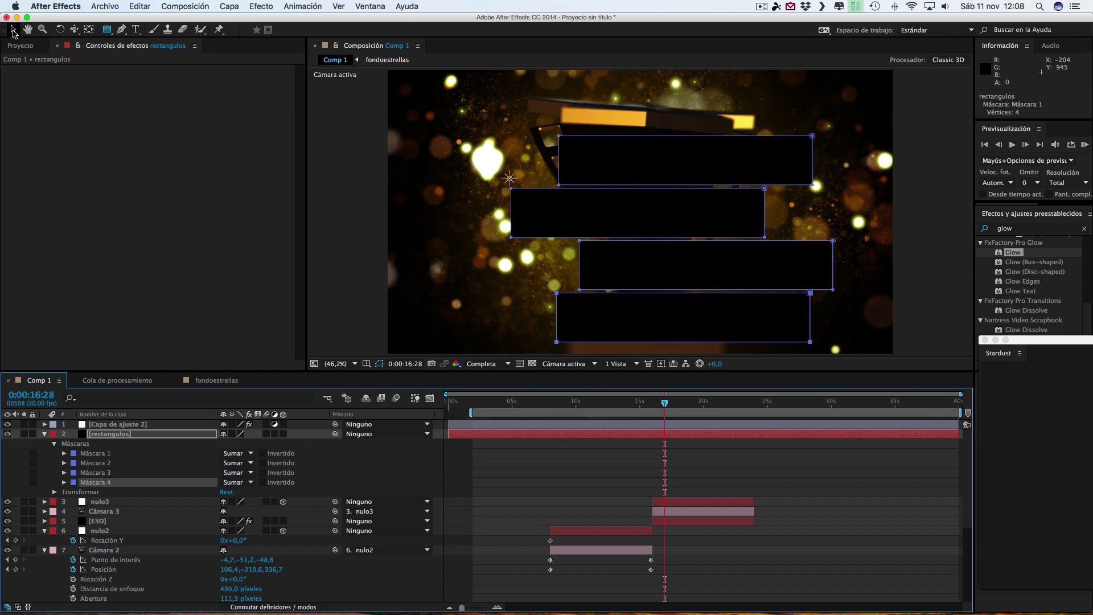
Step: Extend the second bar's left edge further left and shorten the top bar from its right end
click(196, 93)
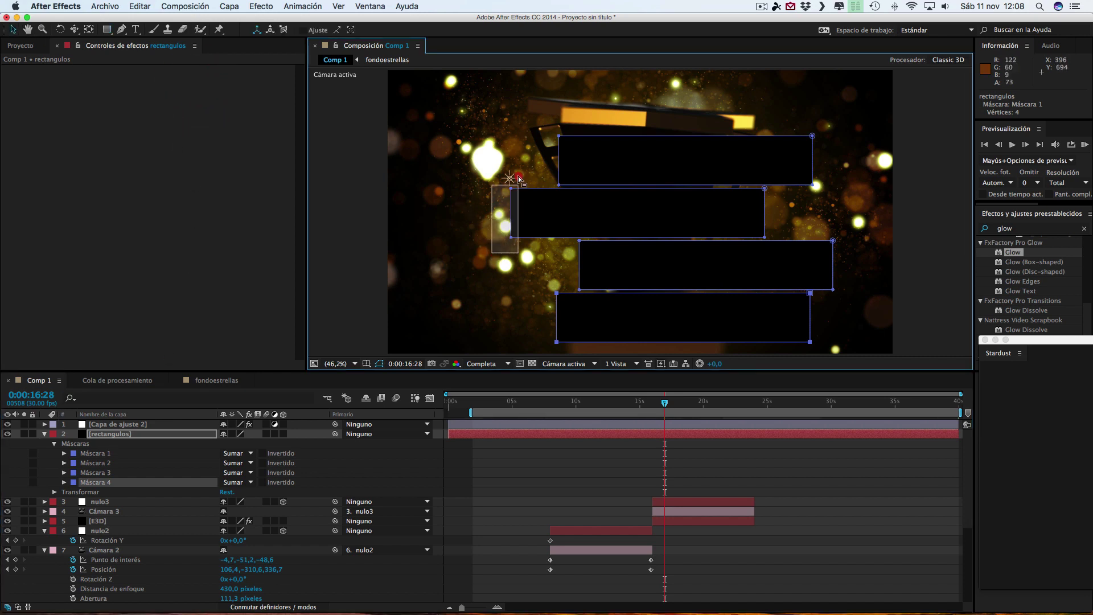
drag(507, 191, 480, 190)
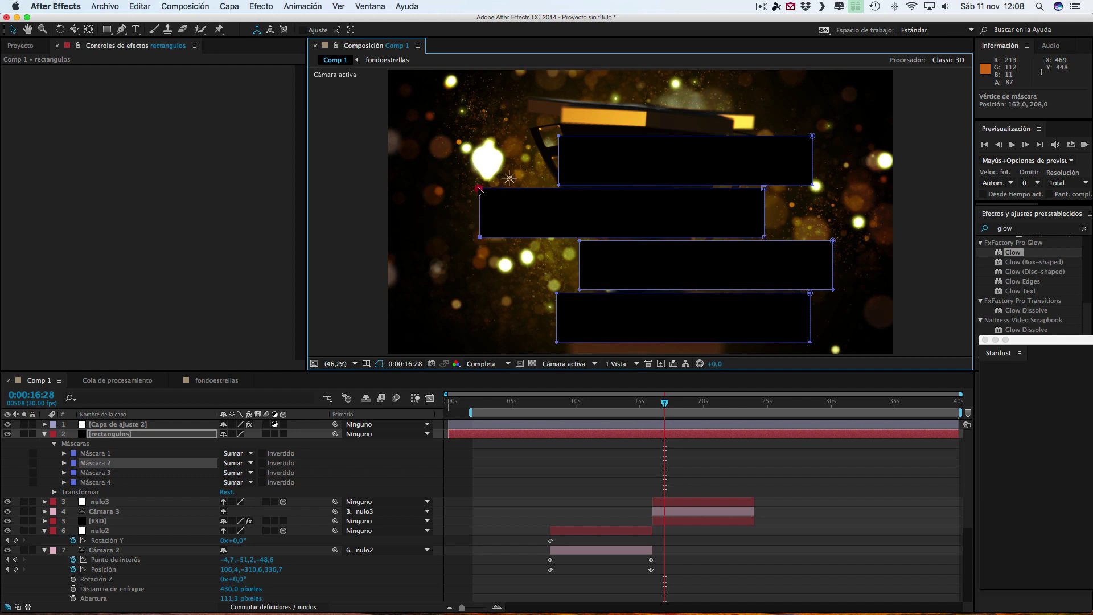
double_click(479, 189)
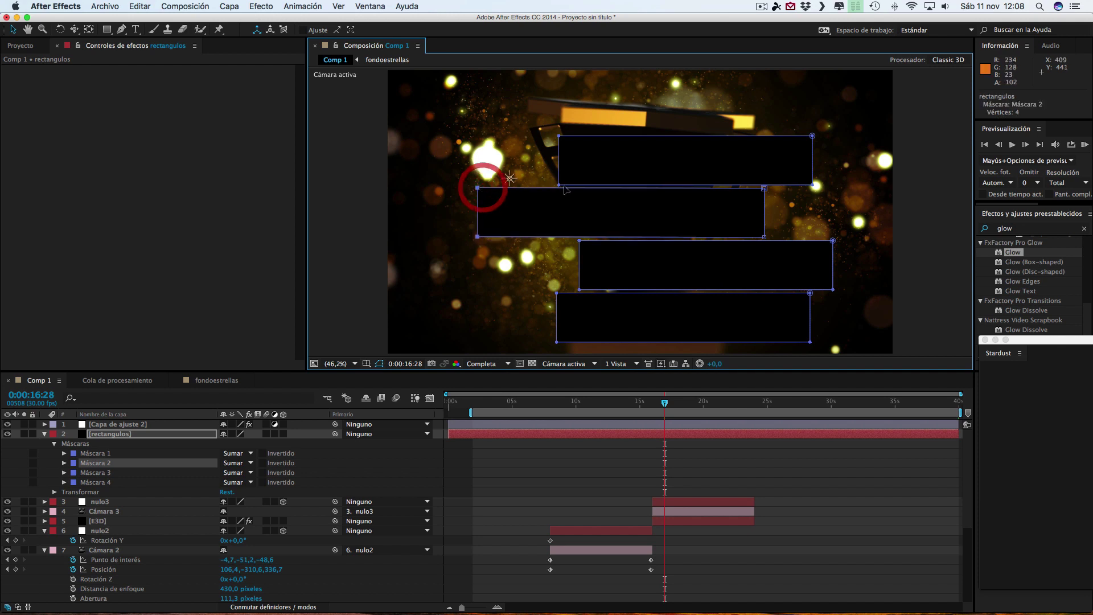
drag(838, 197, 841, 199)
click(825, 193)
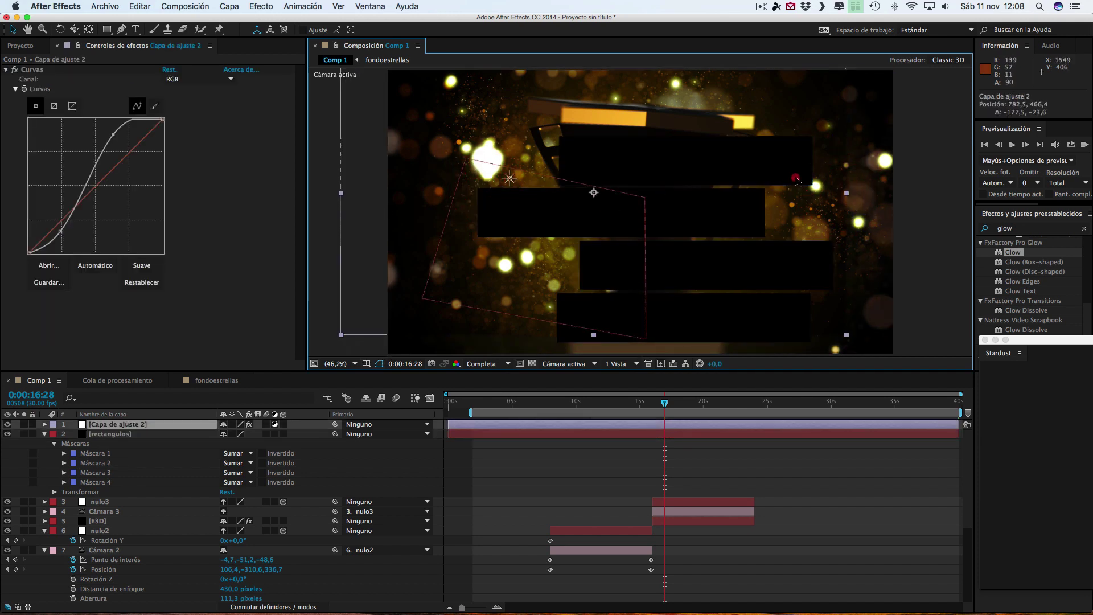
click(816, 187)
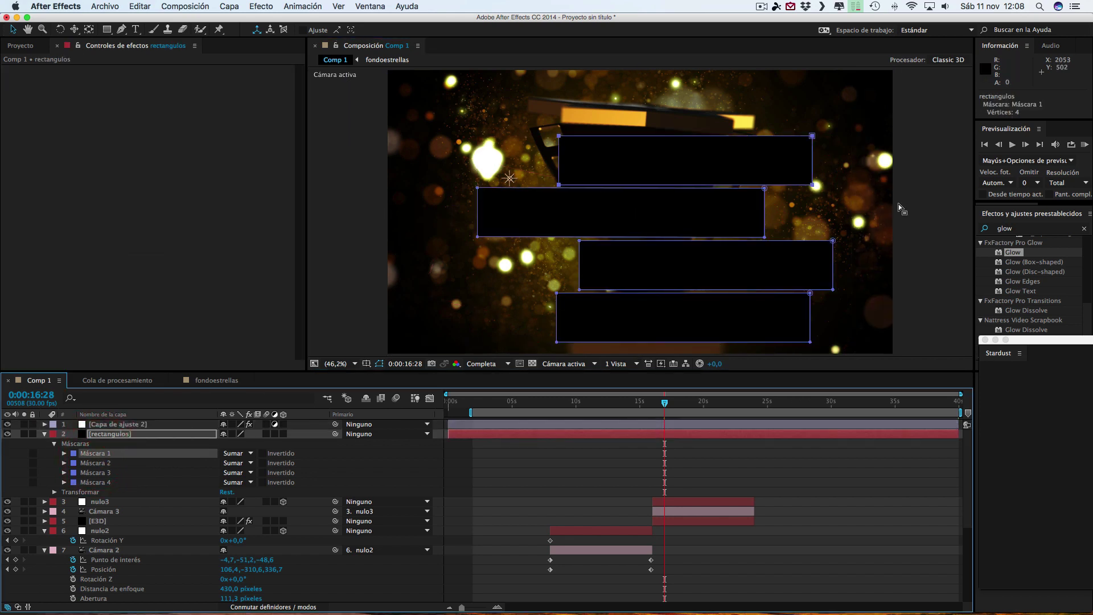
drag(811, 136, 743, 138)
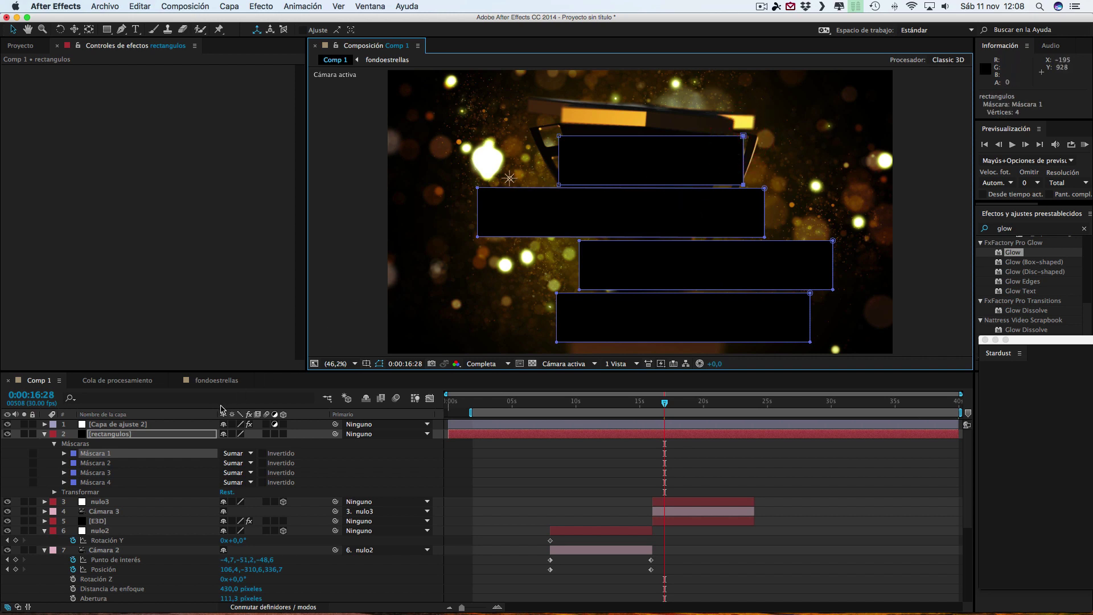
Step: Duplicate the top bar and place the copy above it, shifted right
key(super+d)
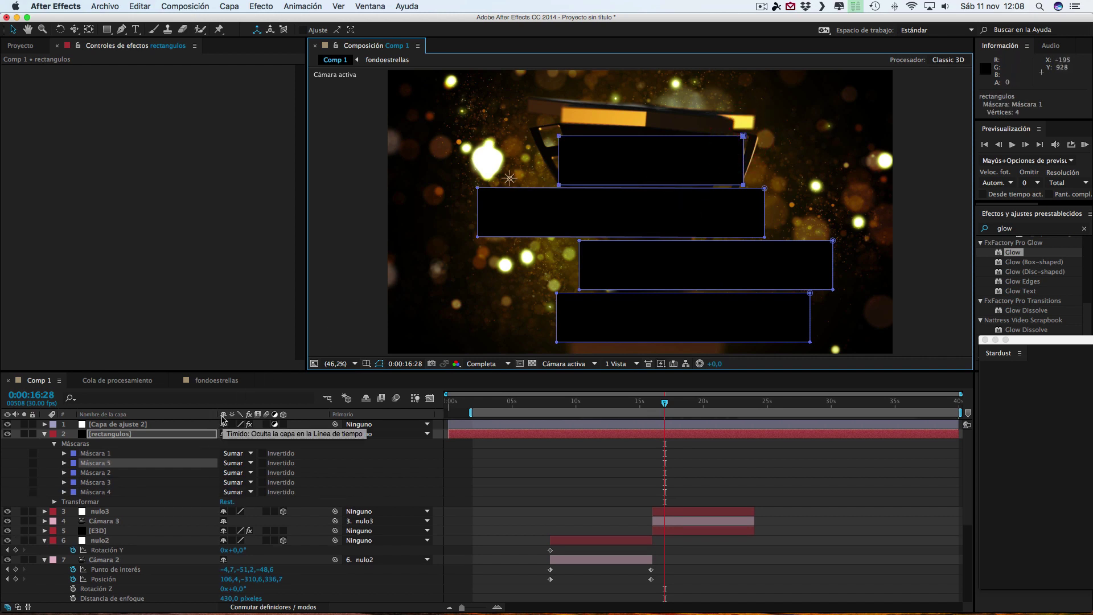
key(shift+Up)
key(shift+Up)
key(shift+Up)
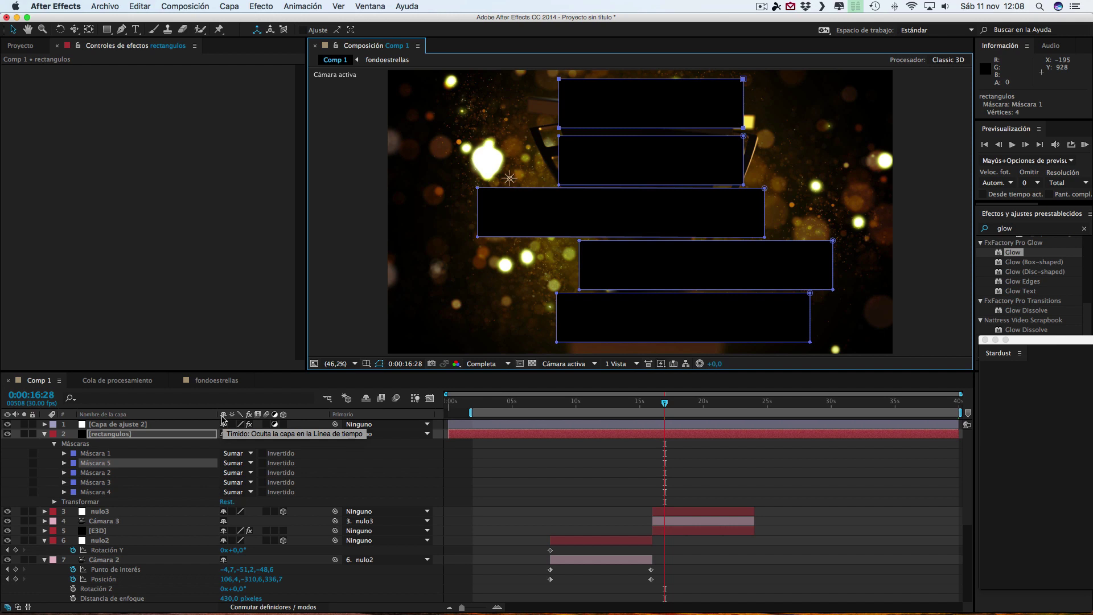
key(shift+Down)
key(shift+Down)
key(shift+Right)
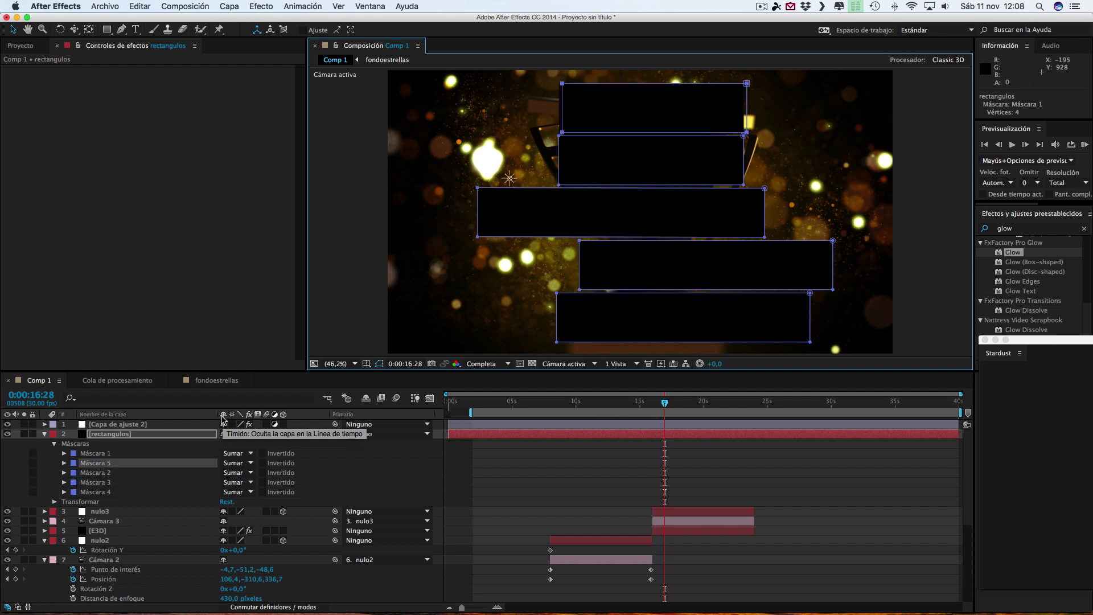
key(shift+Right)
key(shift+Right)
key(shift+Right)
key(shift+Right)
key(shift+Right)
key(shift+Right)
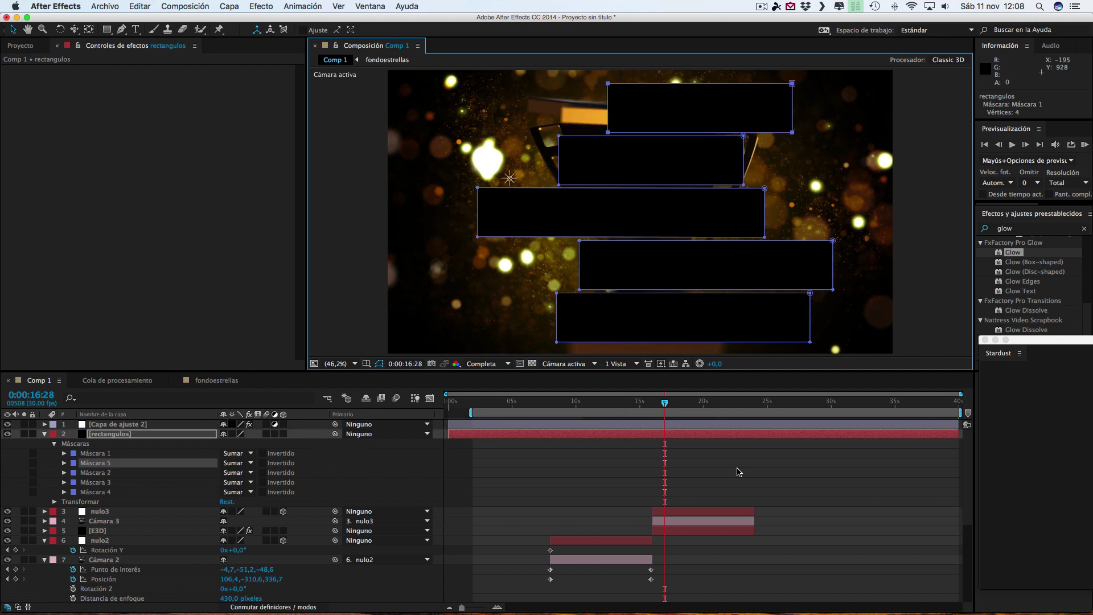
Step: Set Path Layer 2 of the E3D layer's Element effect to rectangulos, then enter Scene Setup
click(550, 465)
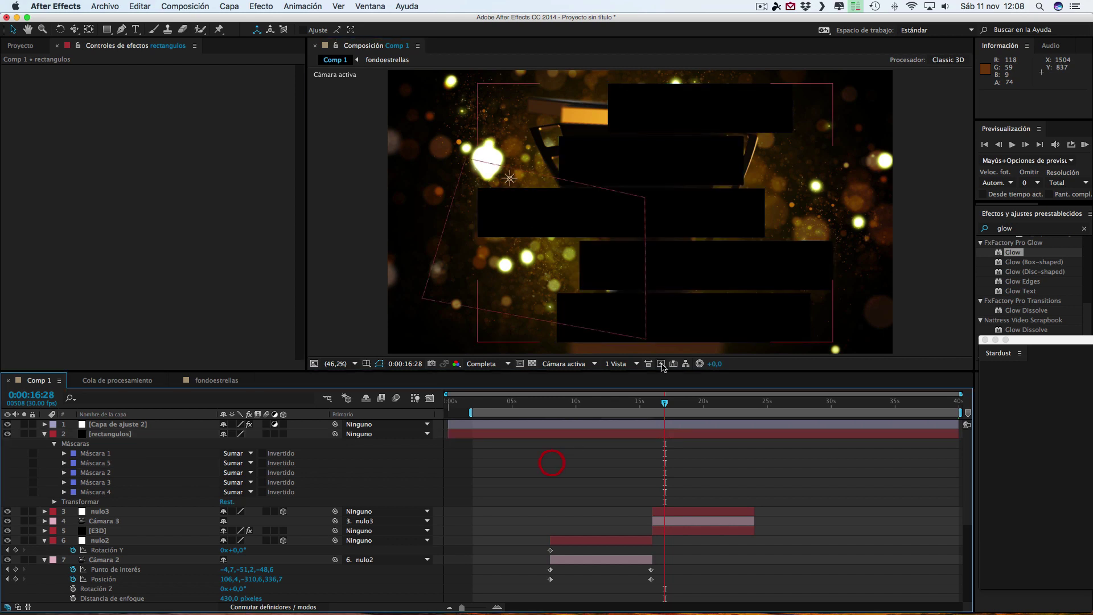
click(121, 435)
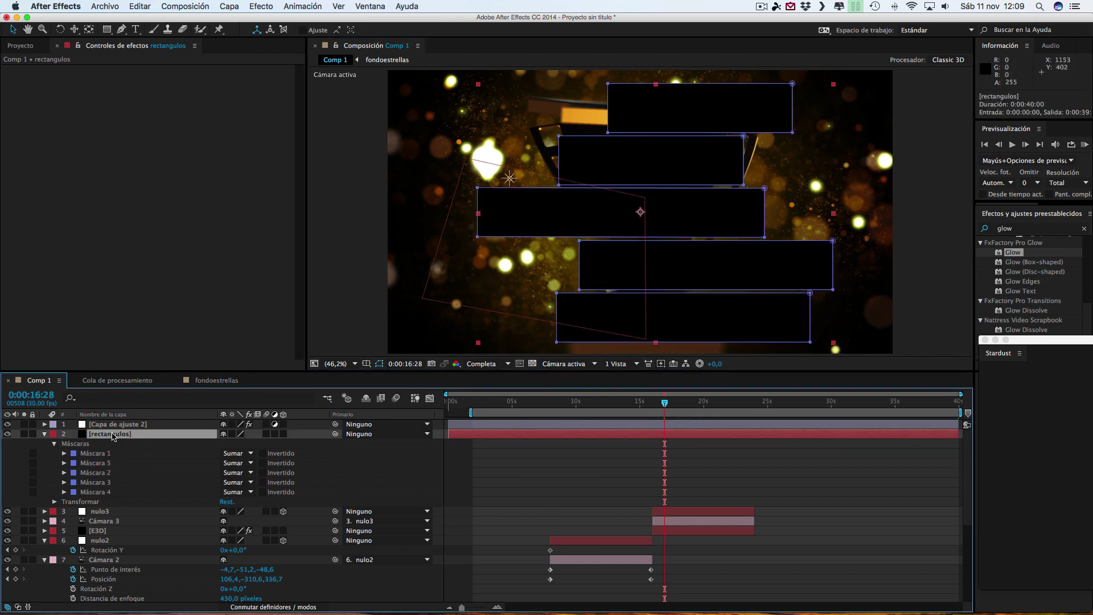
click(44, 434)
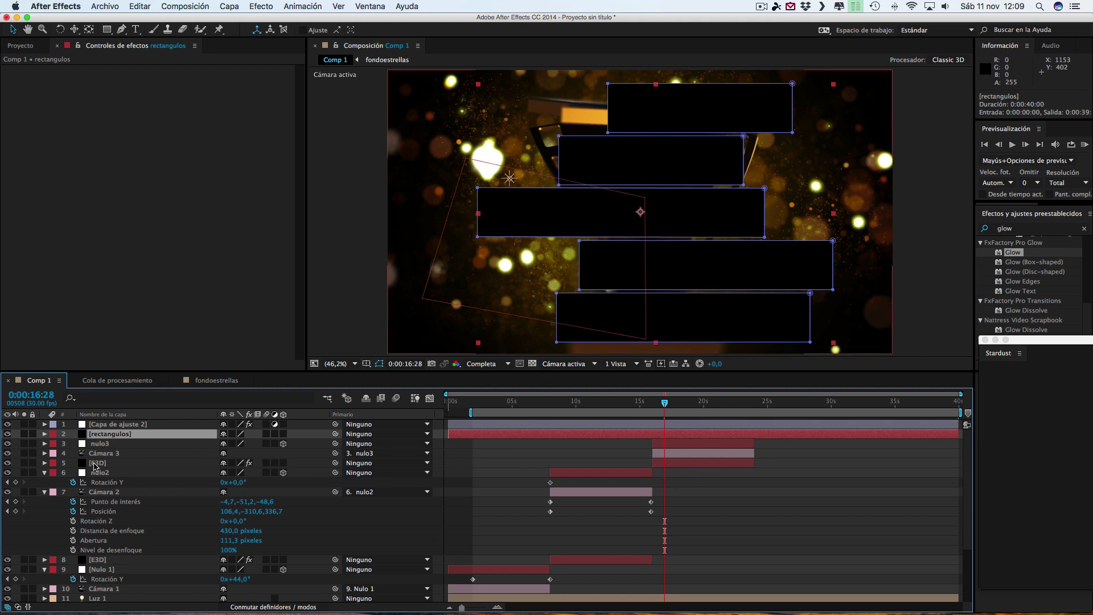
click(695, 465)
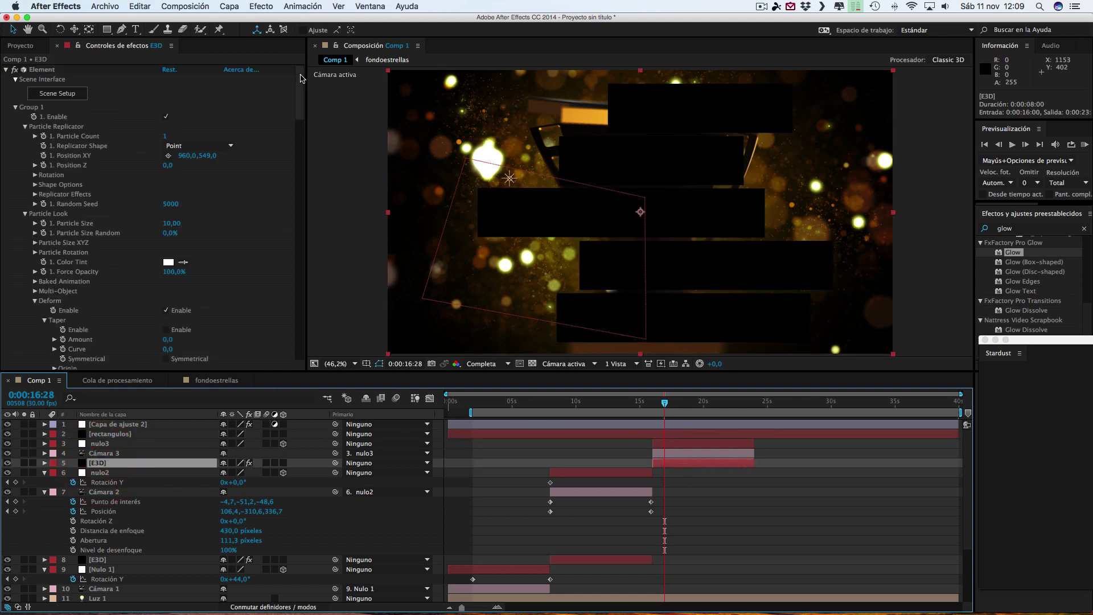
drag(301, 78, 313, 285)
click(182, 202)
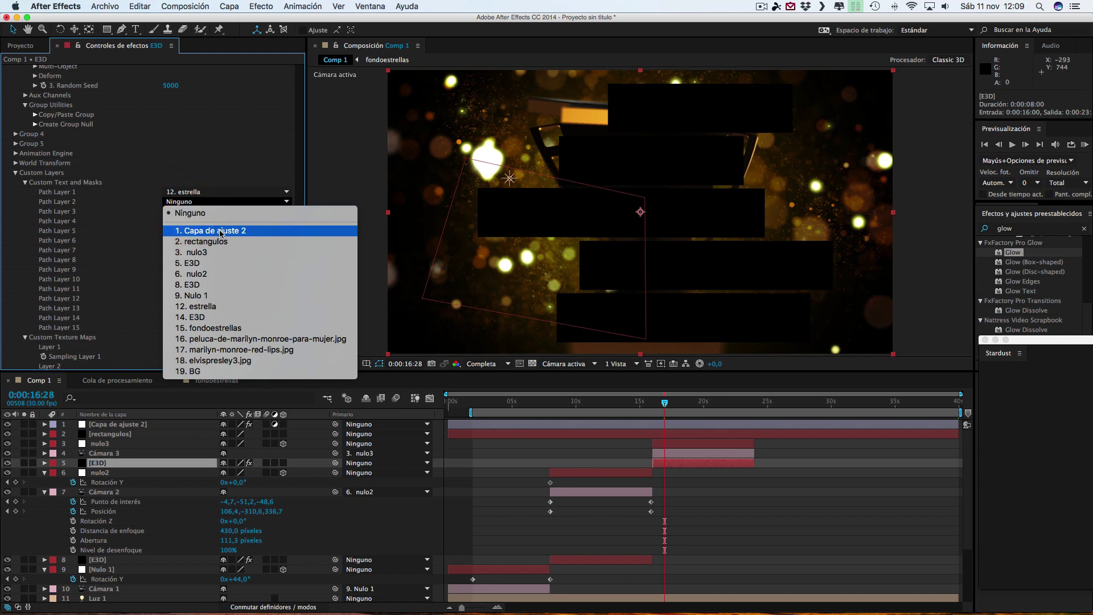
click(210, 244)
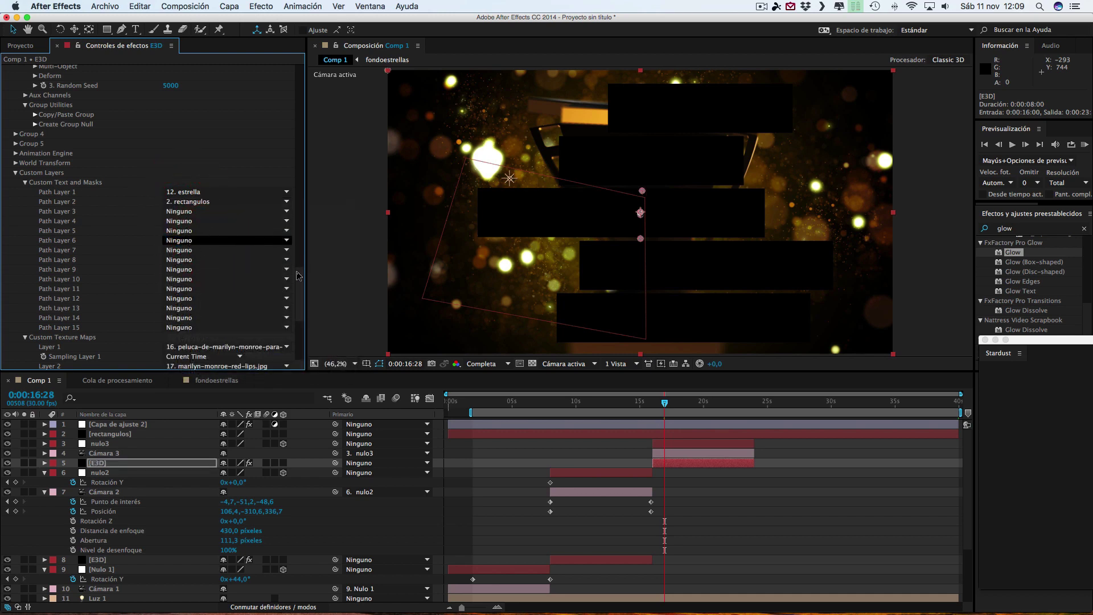
click(298, 73)
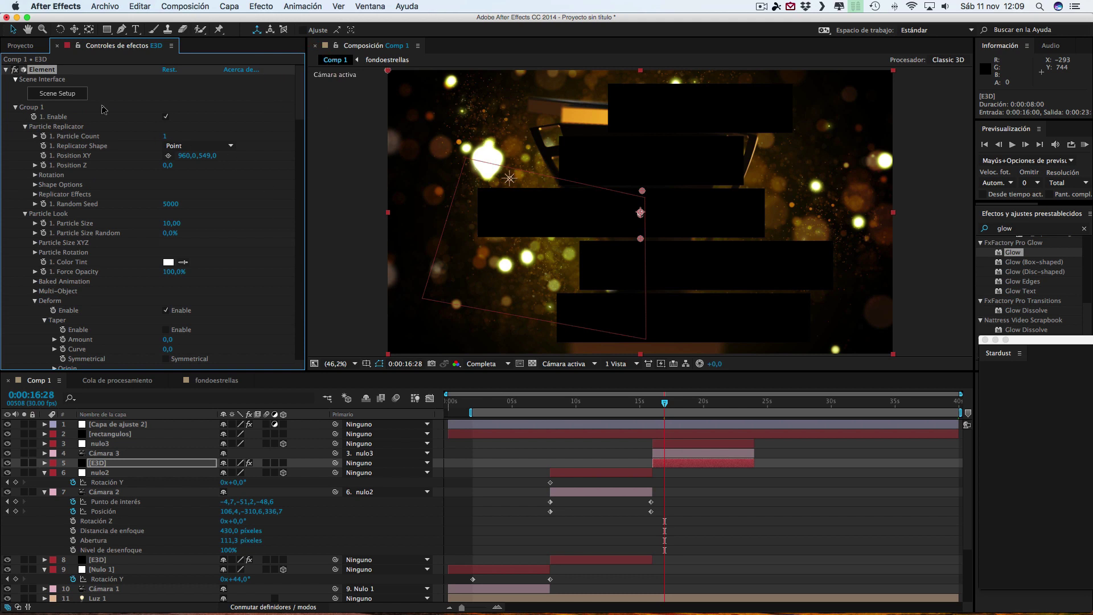
click(57, 90)
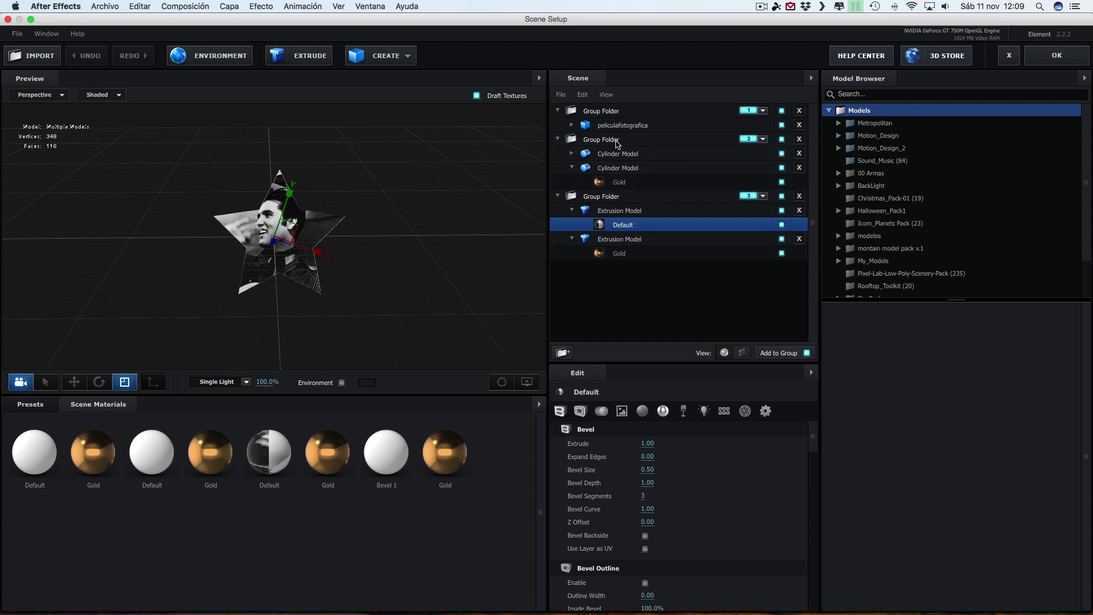
Step: Hide the first three group folders' models in the Element scene
click(782, 111)
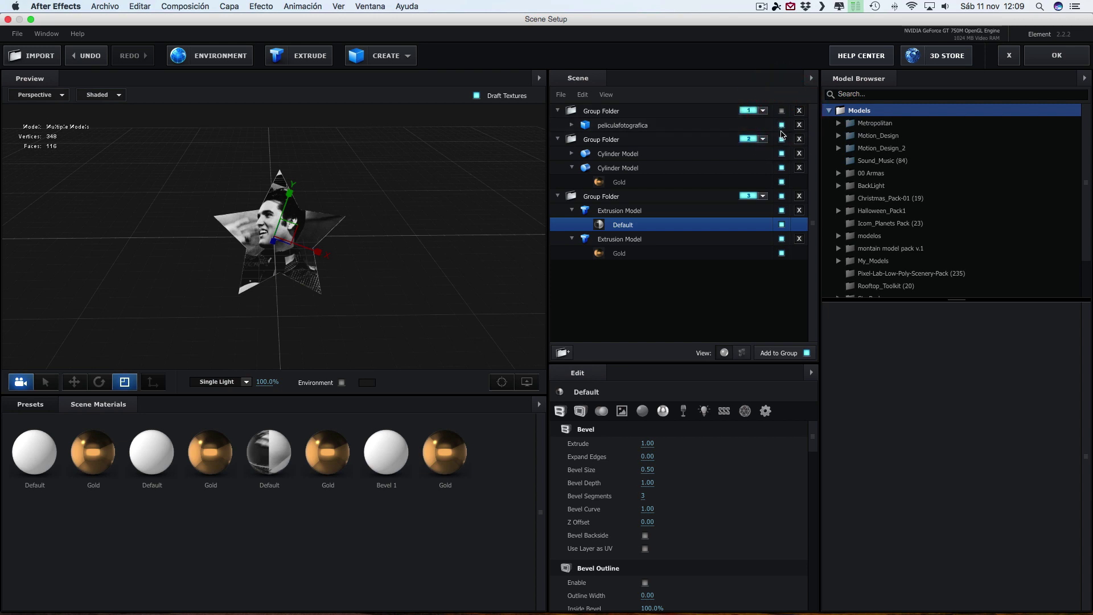
click(781, 139)
click(782, 195)
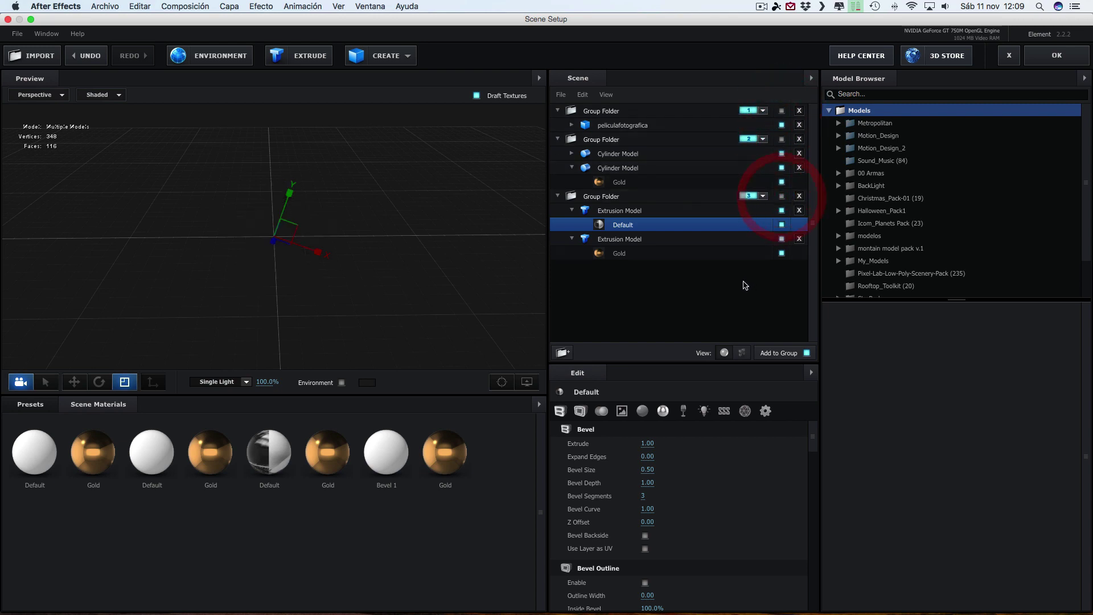
Step: Add a new top-level Group Folder assigned to group 4
click(572, 350)
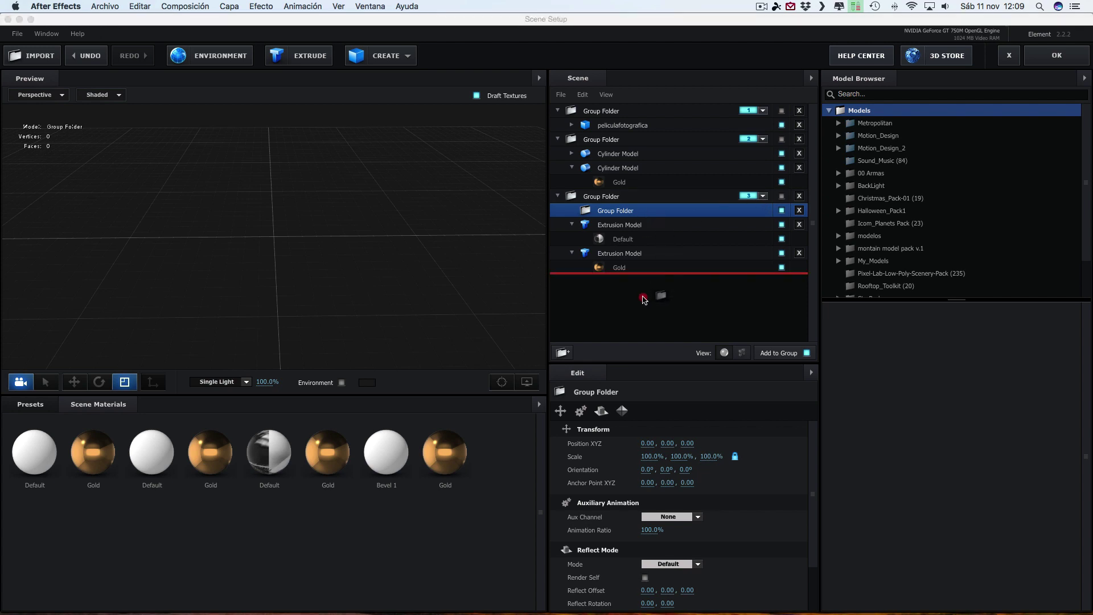
drag(641, 214, 655, 296)
click(762, 266)
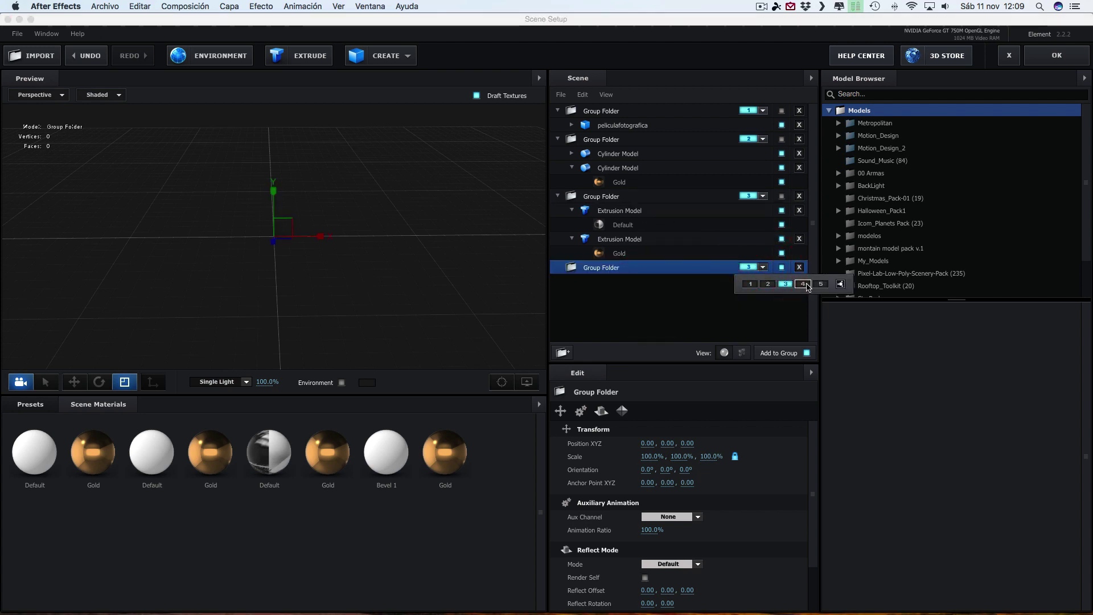
click(802, 284)
click(596, 268)
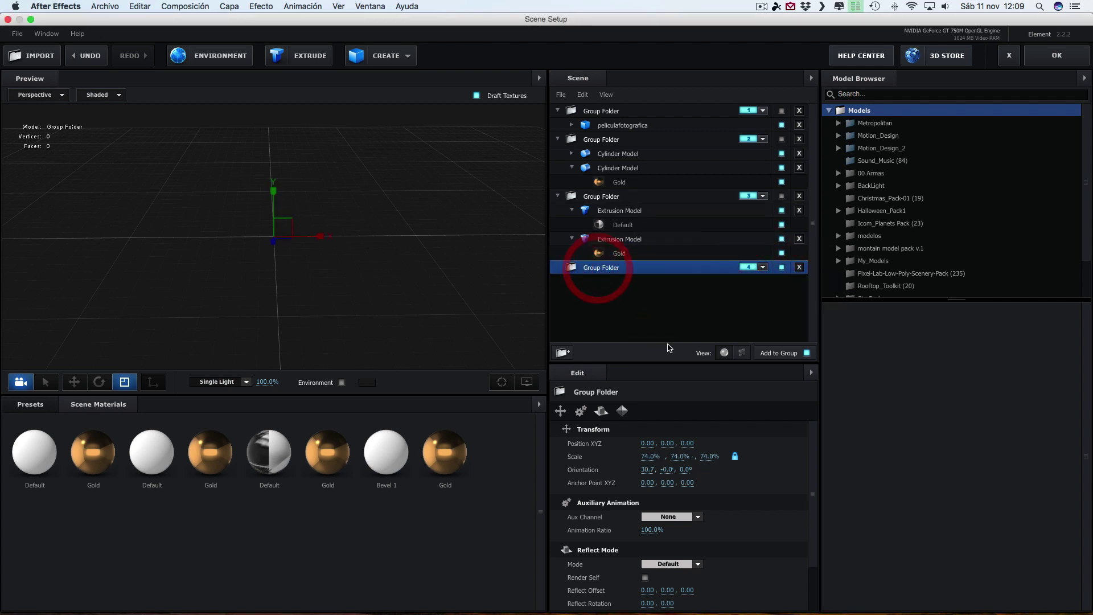
Step: Extrude Custom Path 2 into the new folder, deepen the bars, and apply the Gold material
click(299, 56)
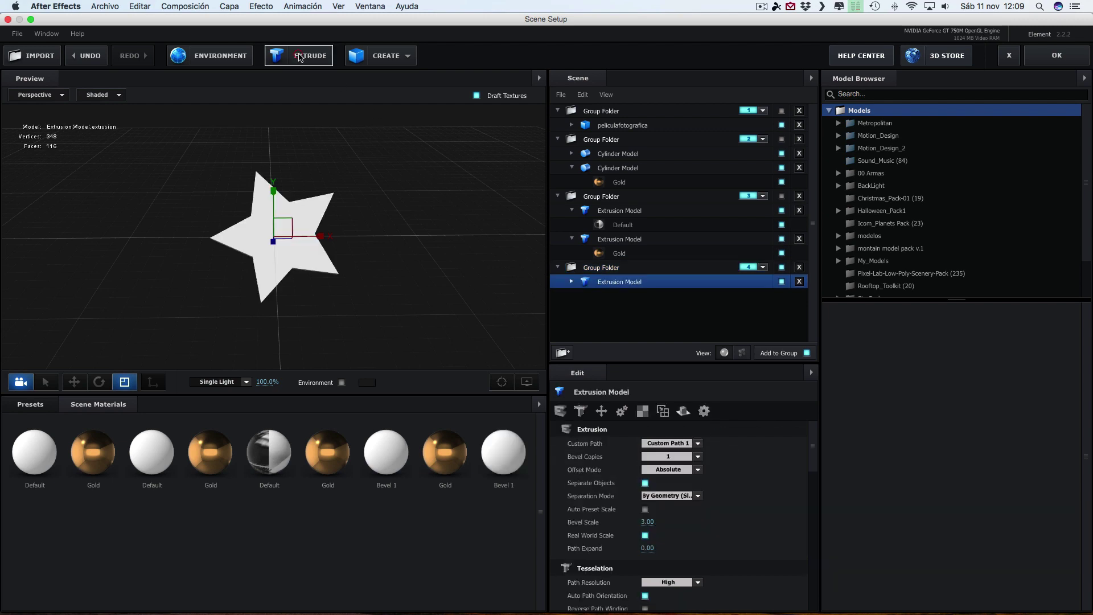
click(698, 443)
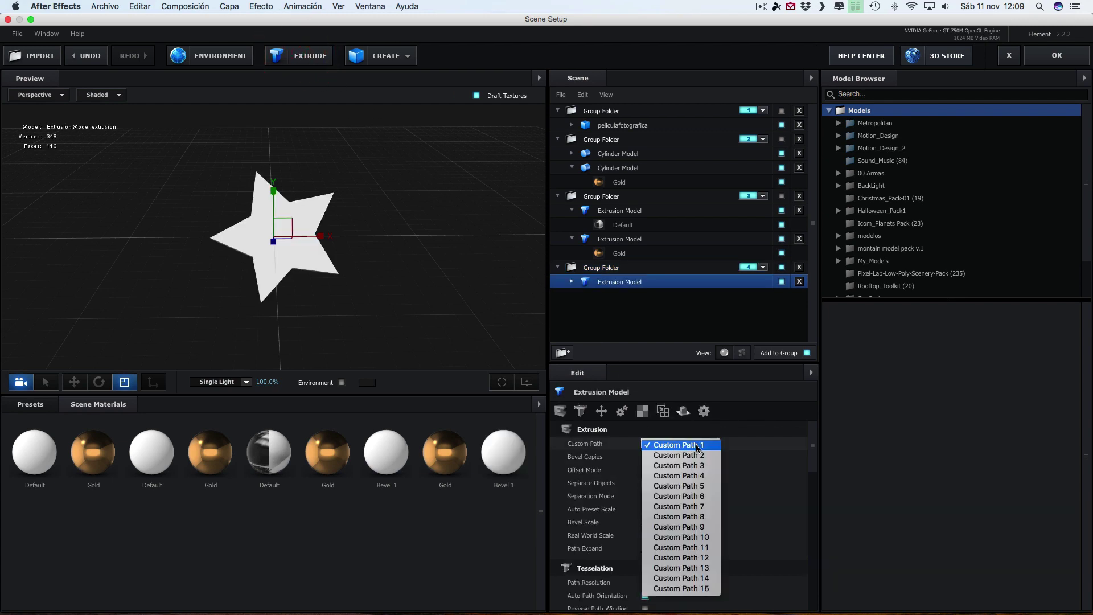
click(678, 456)
scroll(437, 304, down, 2)
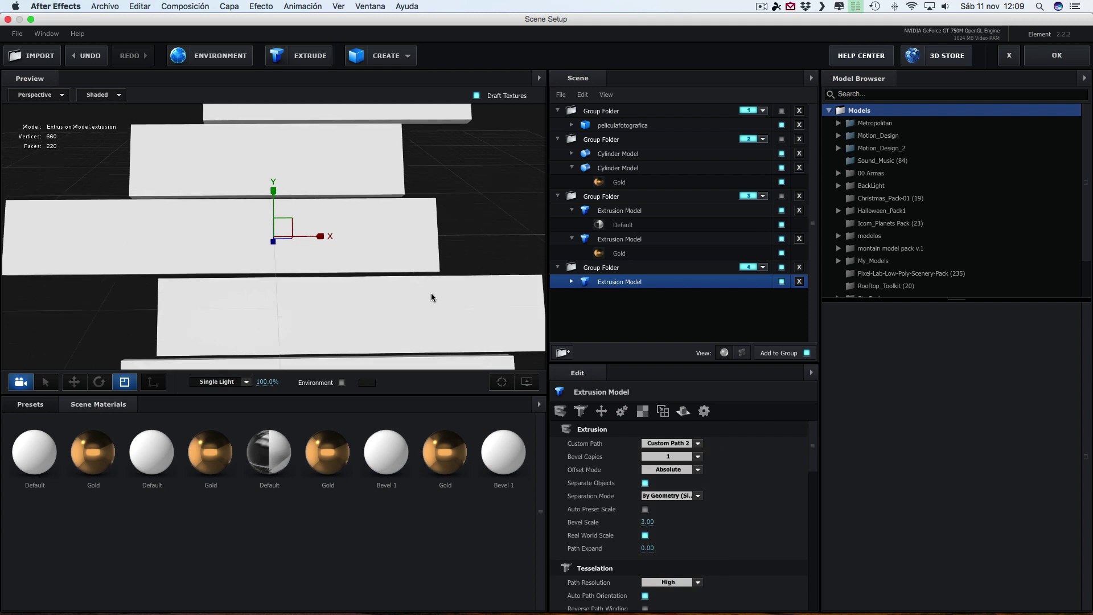
scroll(434, 302, down, 2)
scroll(431, 299, down, 1)
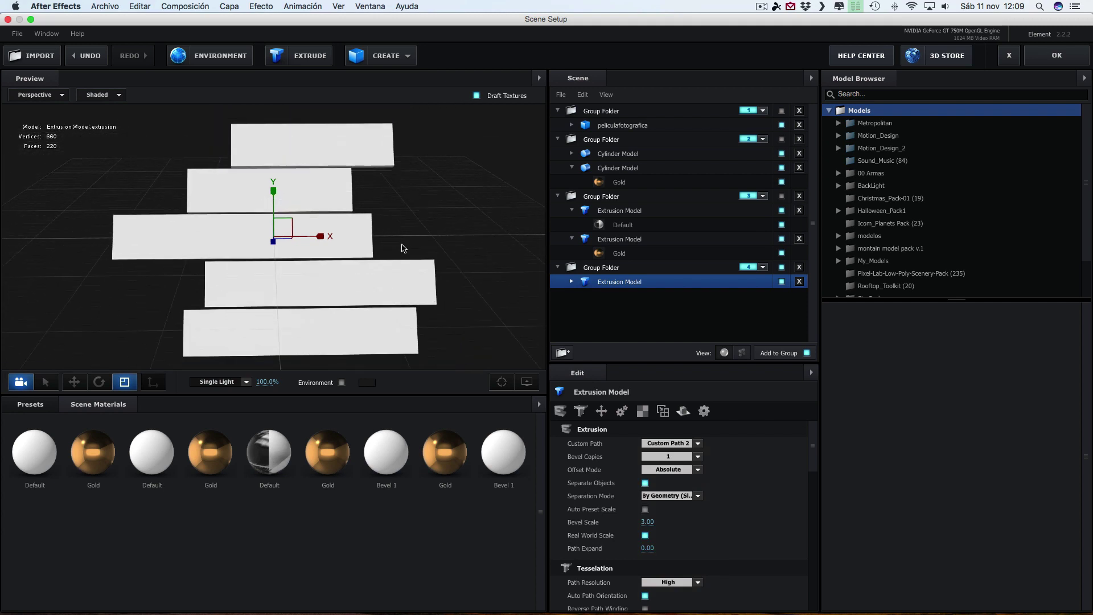
mouse_move(433, 234)
mouse_down()
mouse_move(492, 216)
mouse_move(454, 227)
mouse_up()
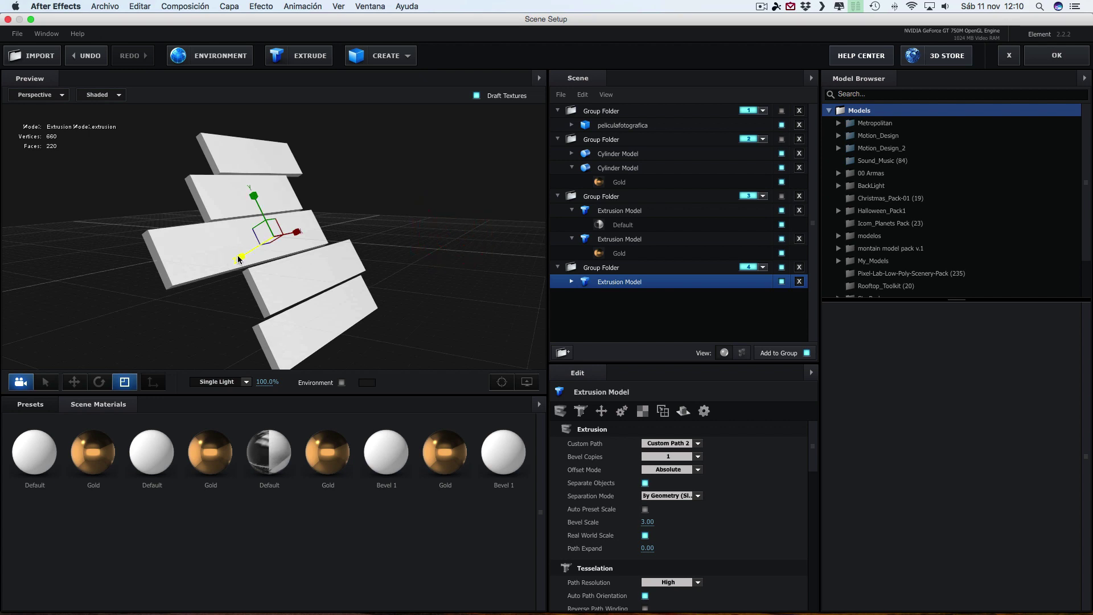
mouse_move(236, 262)
mouse_down()
mouse_move(225, 265)
mouse_move(422, 259)
mouse_move(399, 256)
mouse_up()
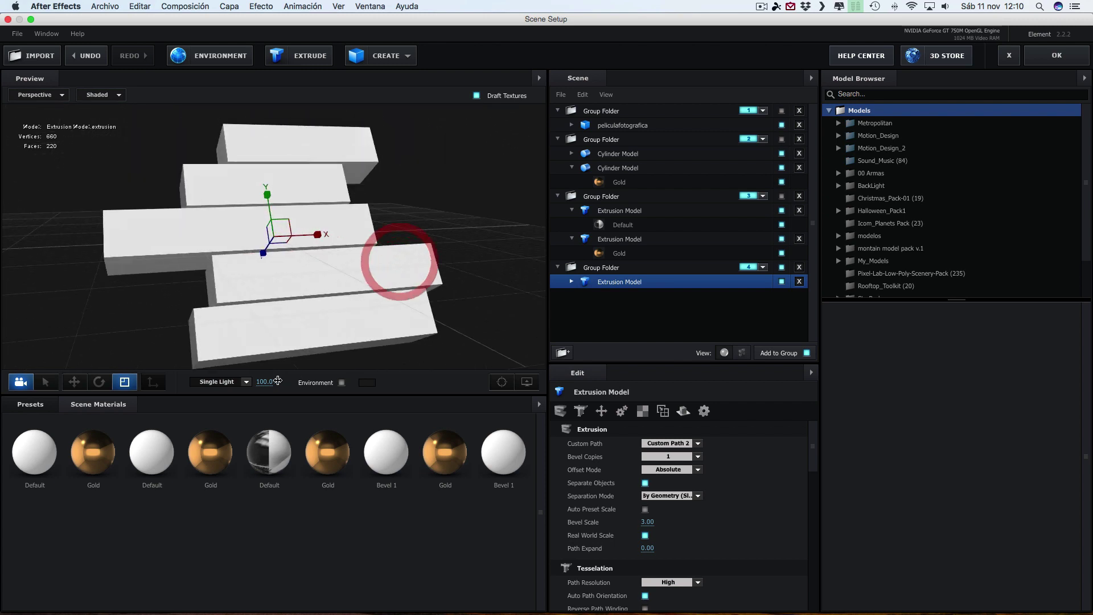
drag(84, 463, 278, 277)
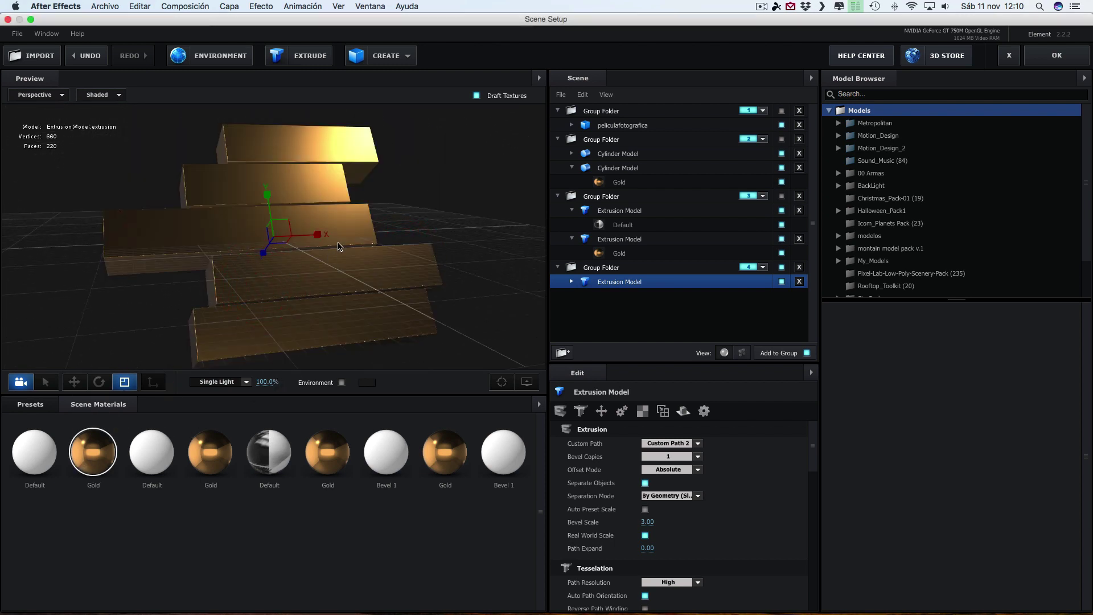
Step: Duplicate the bars, shift and flatten the copy, give it Default material, and select that material
key(super+d)
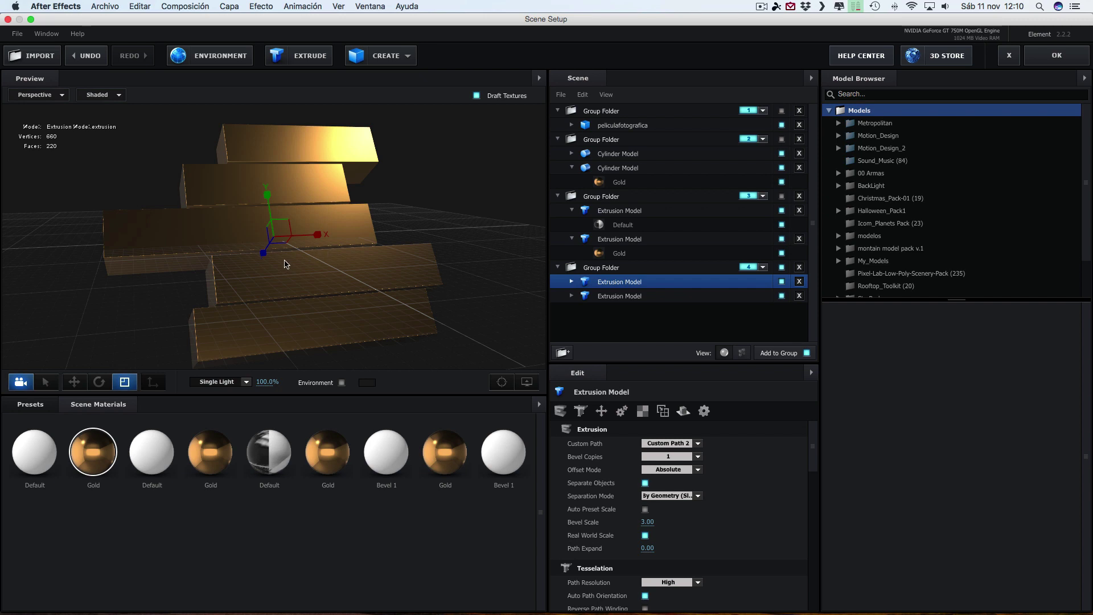
click(74, 382)
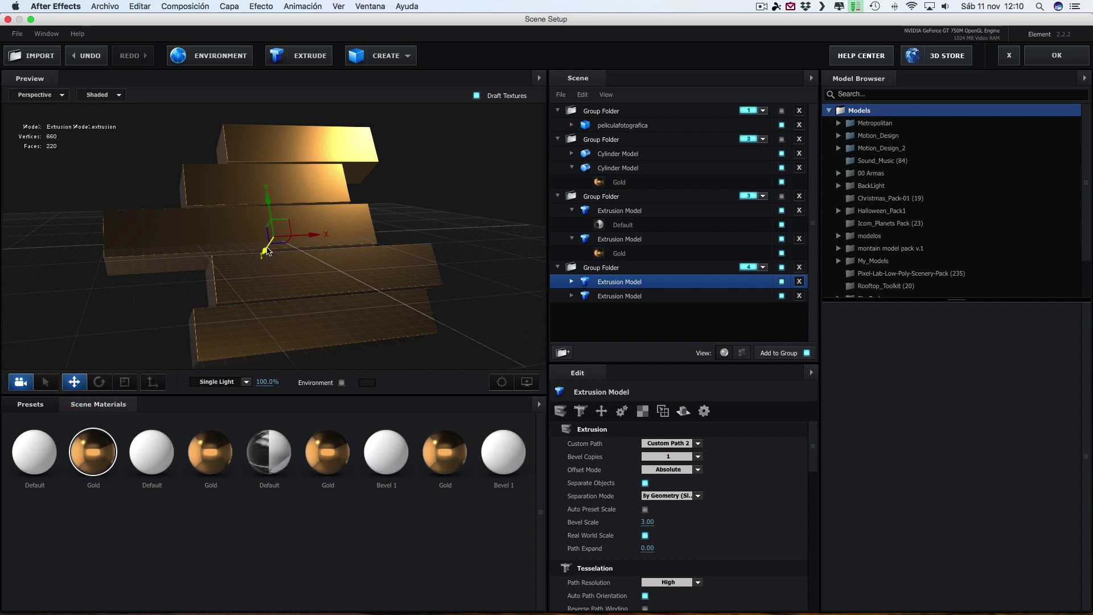
drag(267, 251, 287, 221)
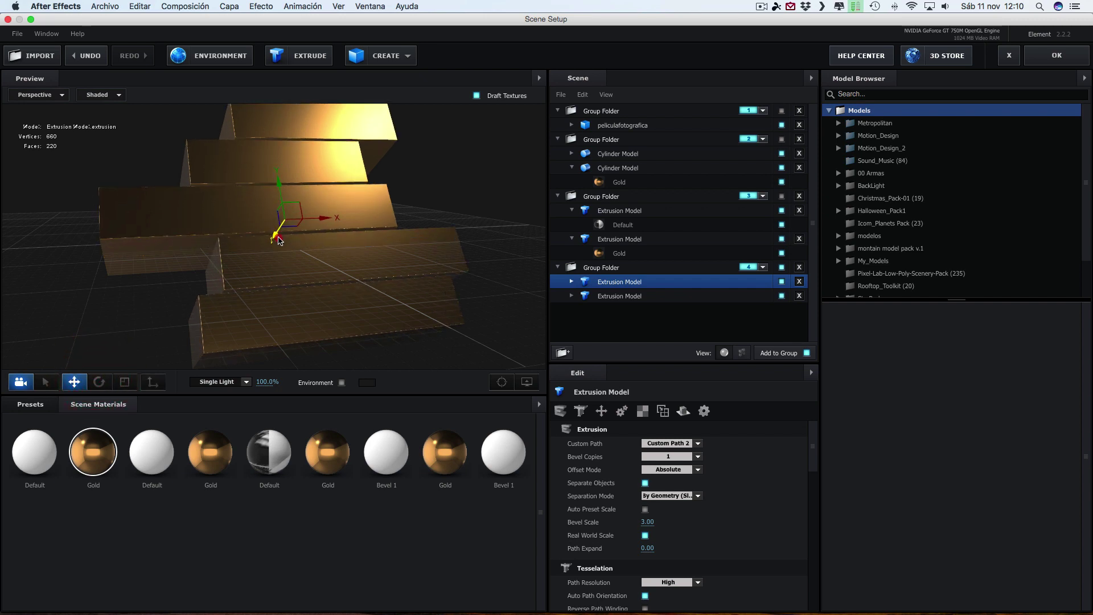
click(100, 382)
click(125, 382)
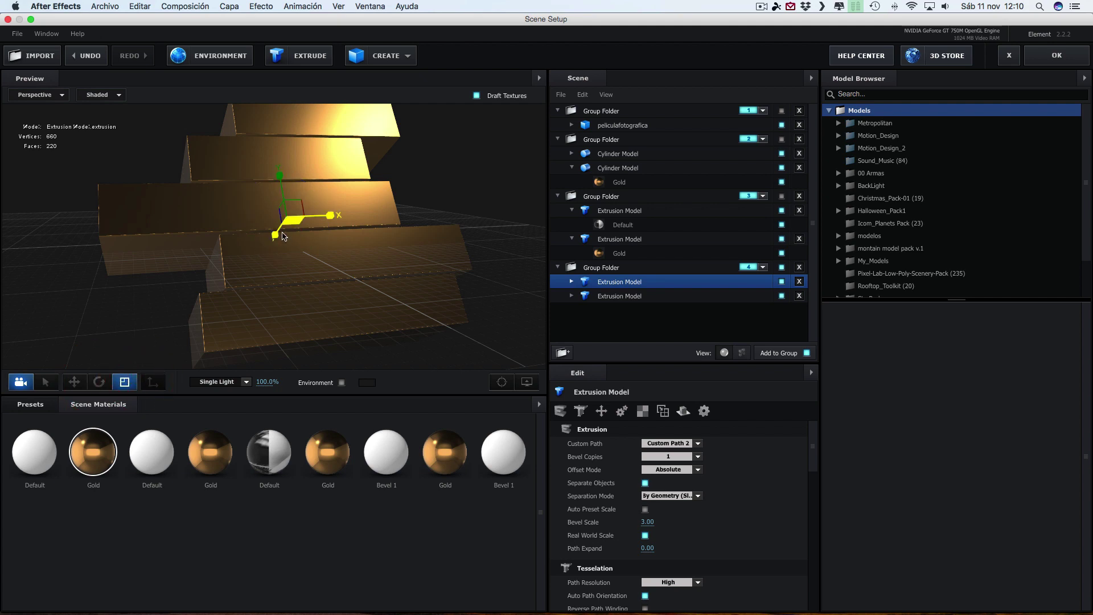
drag(275, 236, 275, 230)
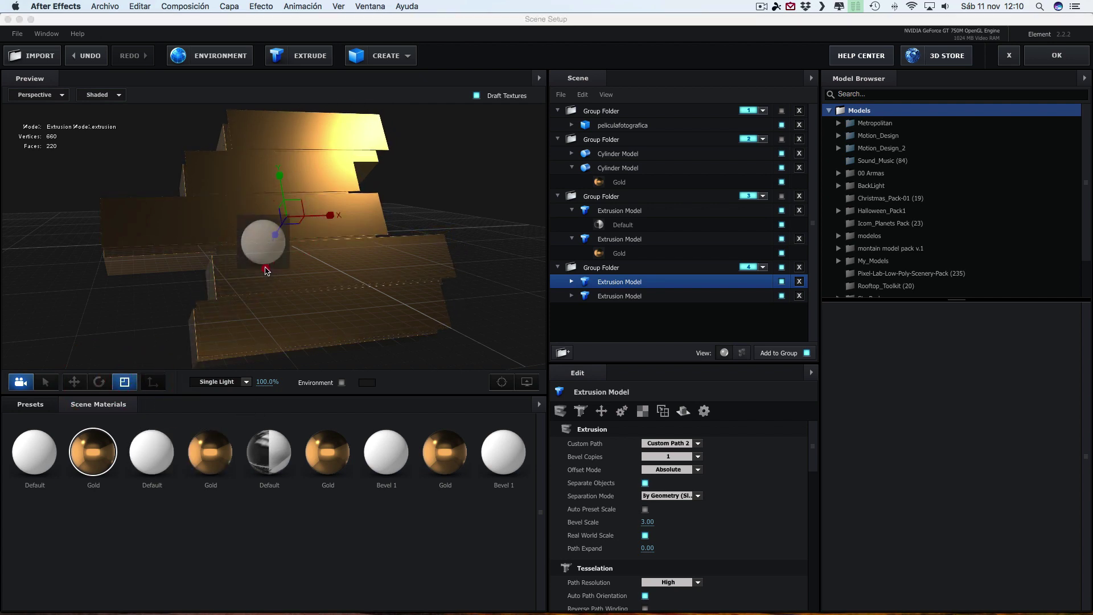
mouse_move(153, 448)
mouse_down()
mouse_move(263, 267)
mouse_move(267, 241)
mouse_move(459, 258)
mouse_move(478, 205)
mouse_up()
click(74, 382)
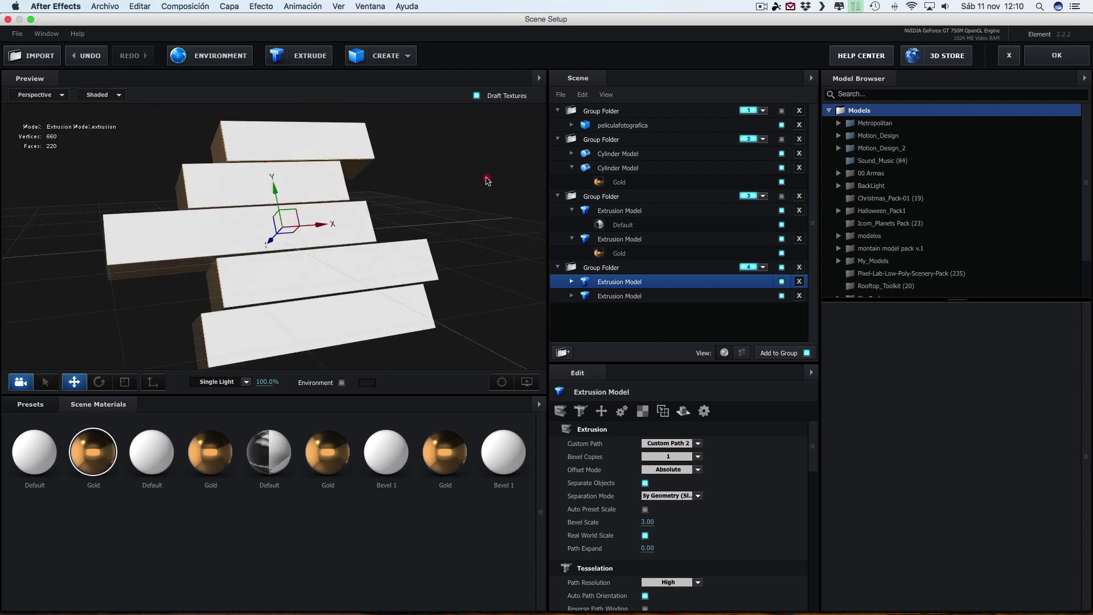
click(571, 284)
click(626, 297)
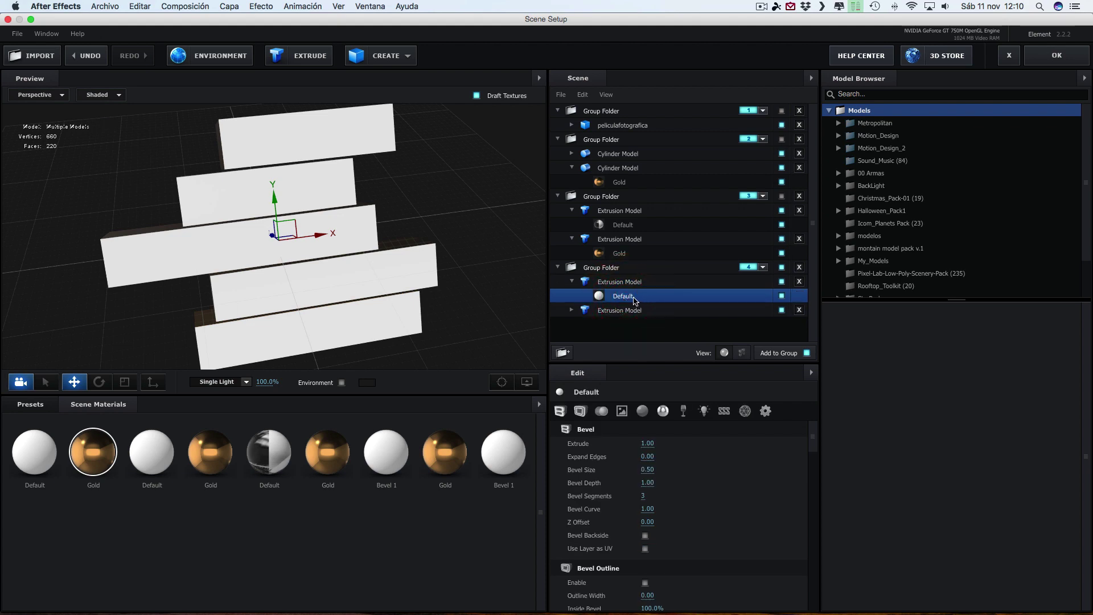
Step: Set the bars' diffuse texture to the Custom Layer 1 Marilyn portrait and close Scene Setup
click(622, 412)
click(645, 445)
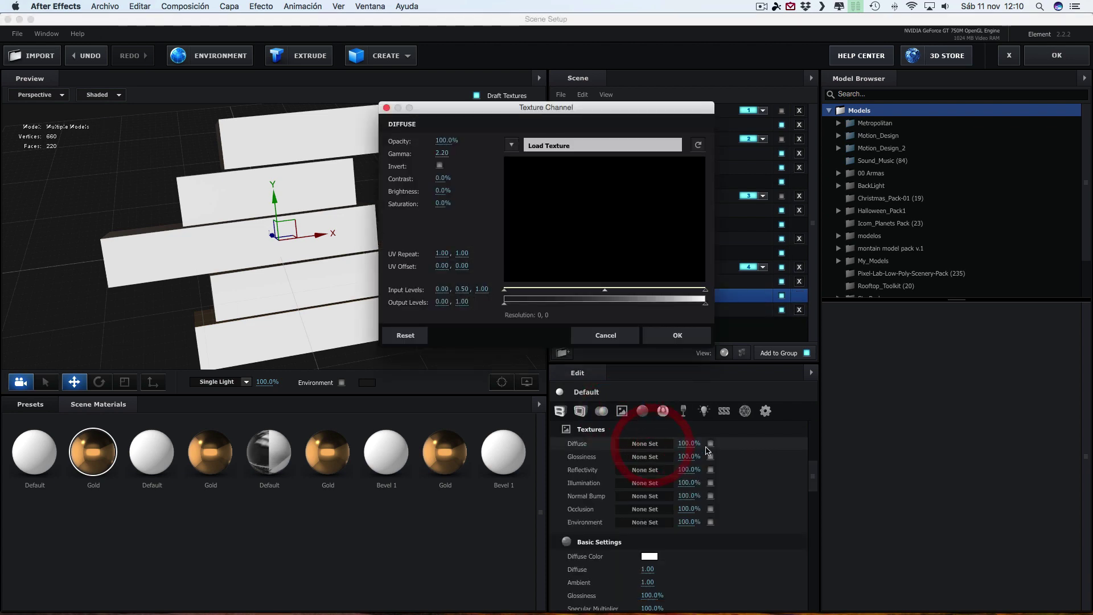
click(515, 148)
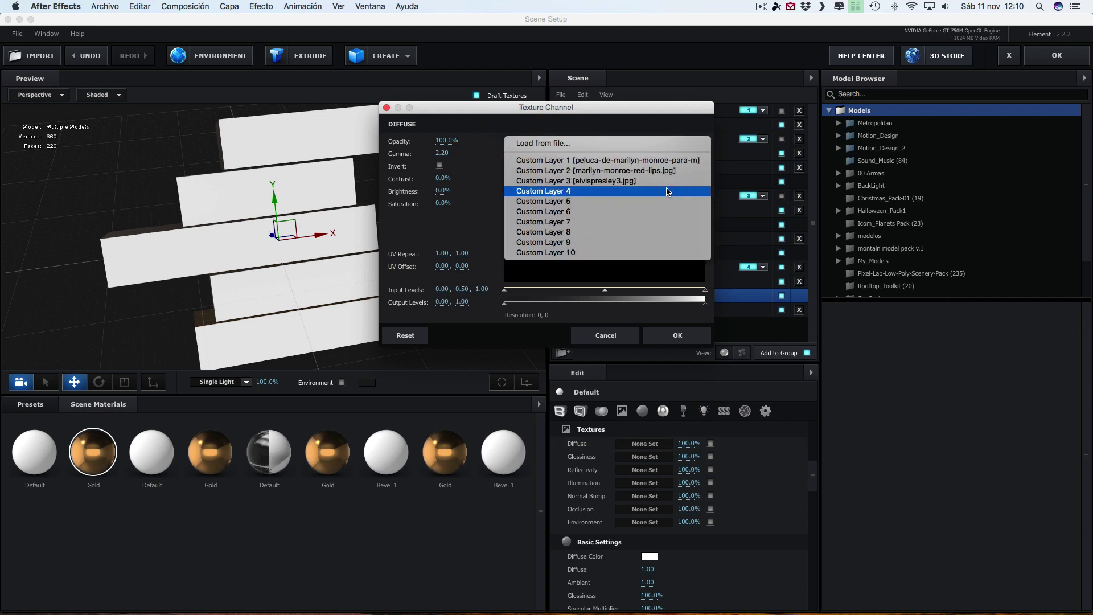
click(550, 170)
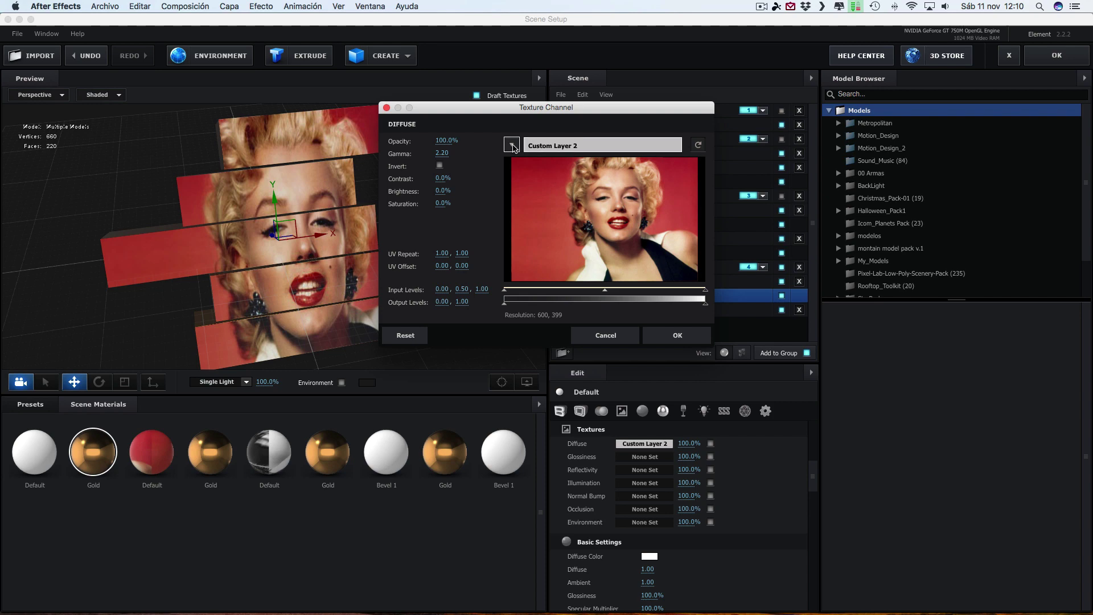
click(515, 147)
click(571, 161)
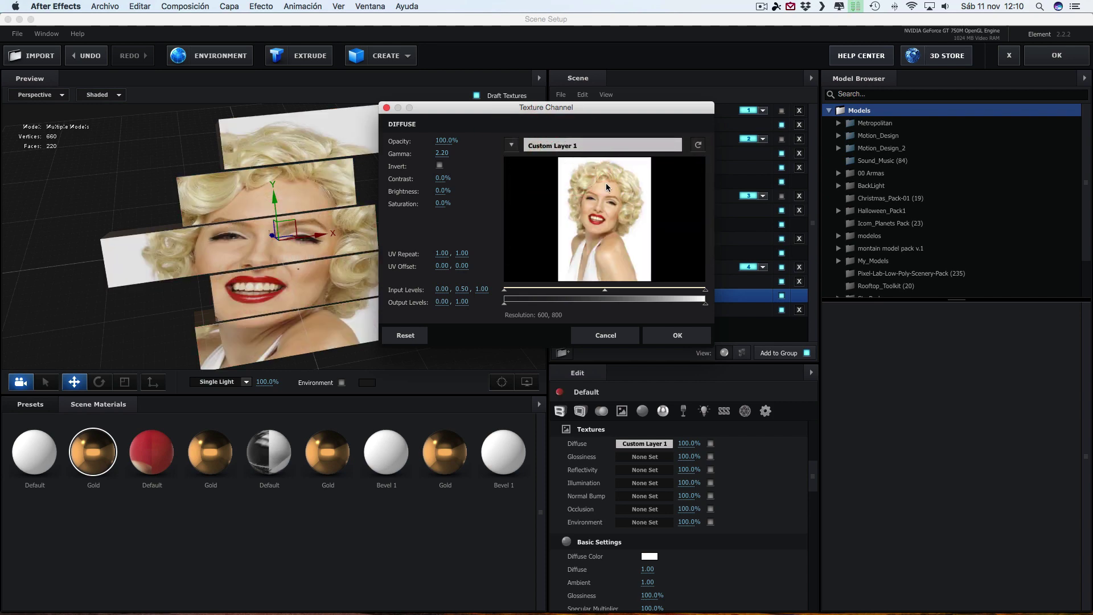
click(678, 335)
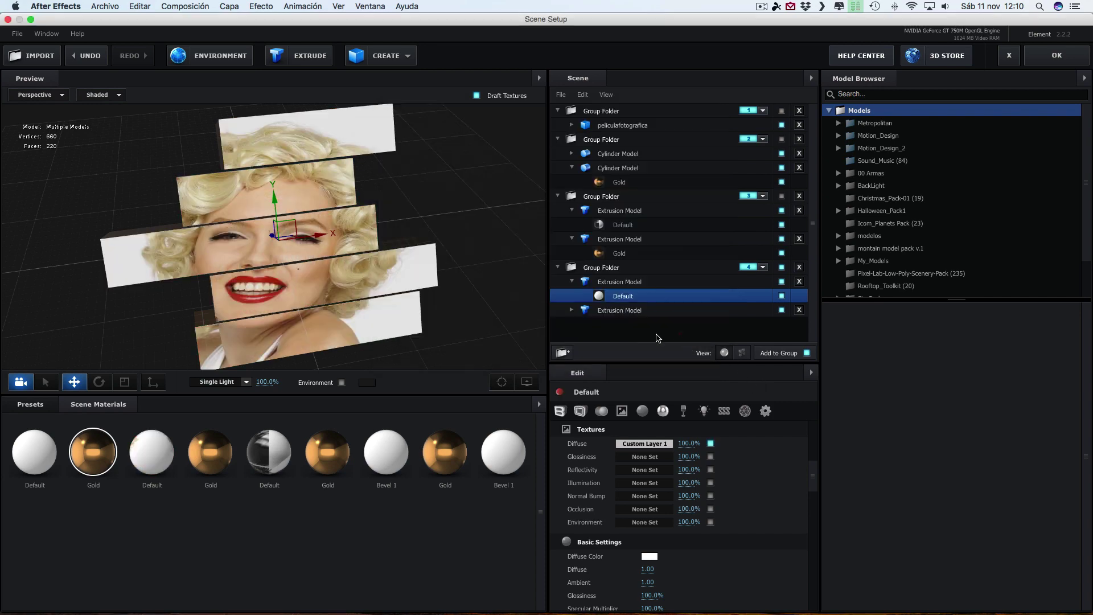
click(1056, 56)
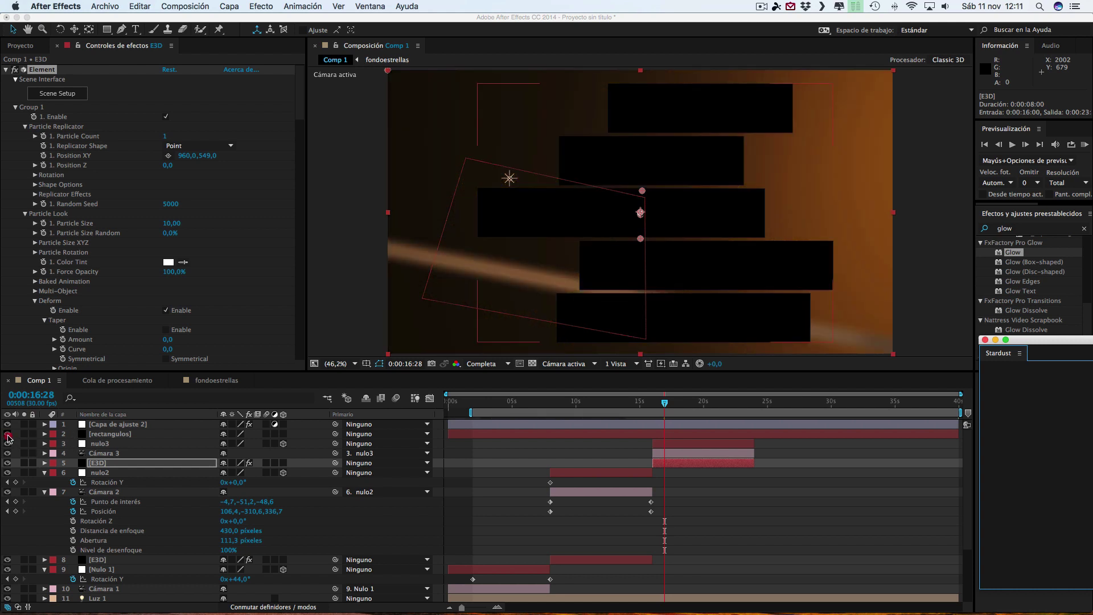
Step: Hide the rectangulos layer and pan Cámara 3 across the scene with the camera pan tool
click(7, 435)
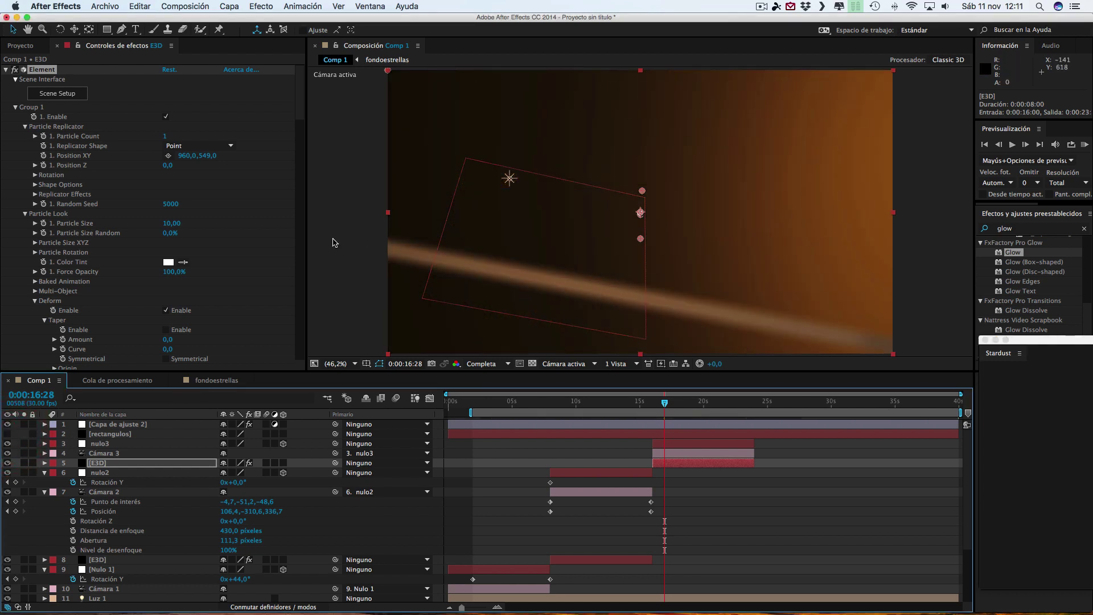
click(74, 29)
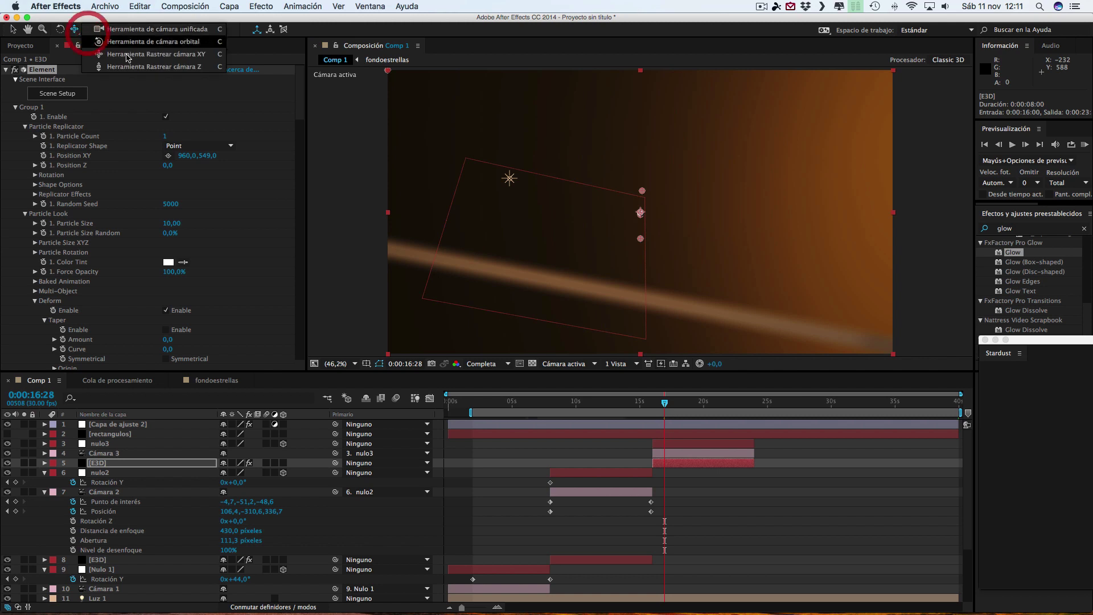
click(127, 55)
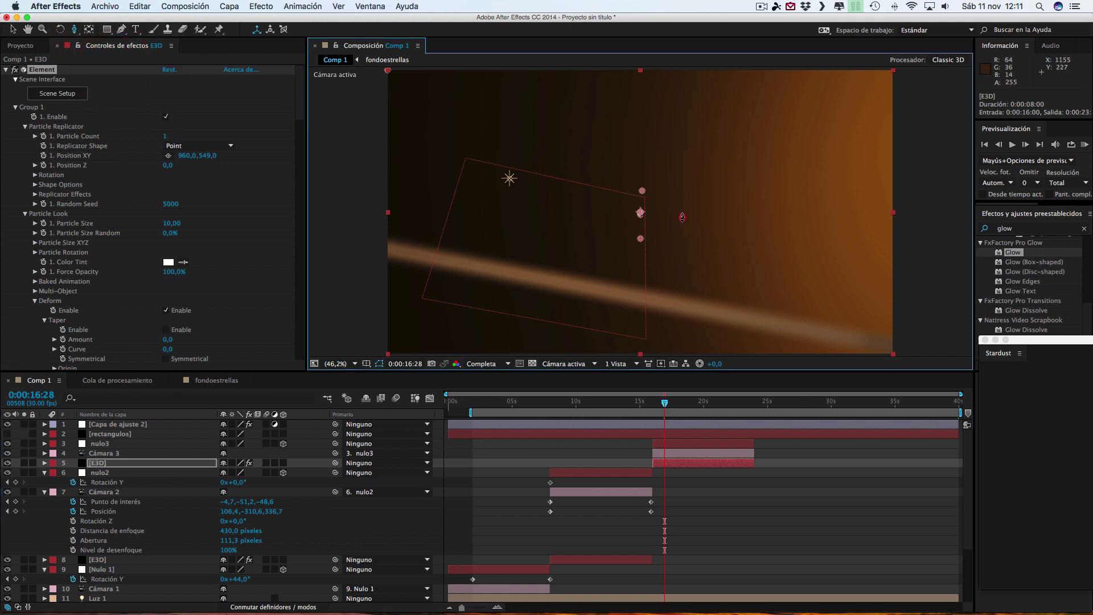
click(692, 130)
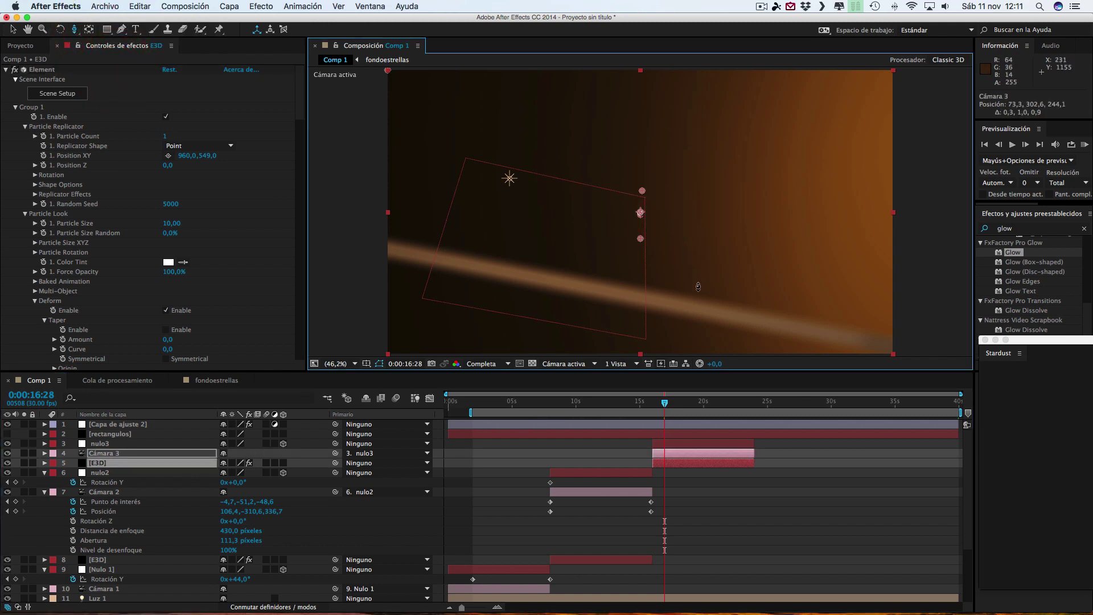
click(673, 288)
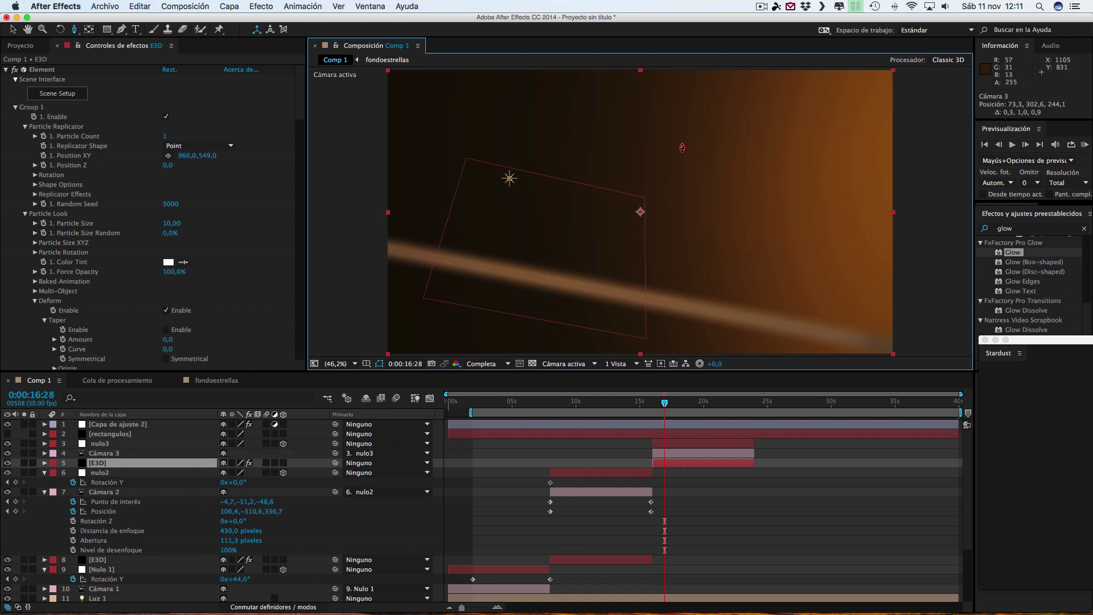
drag(685, 107, 739, 302)
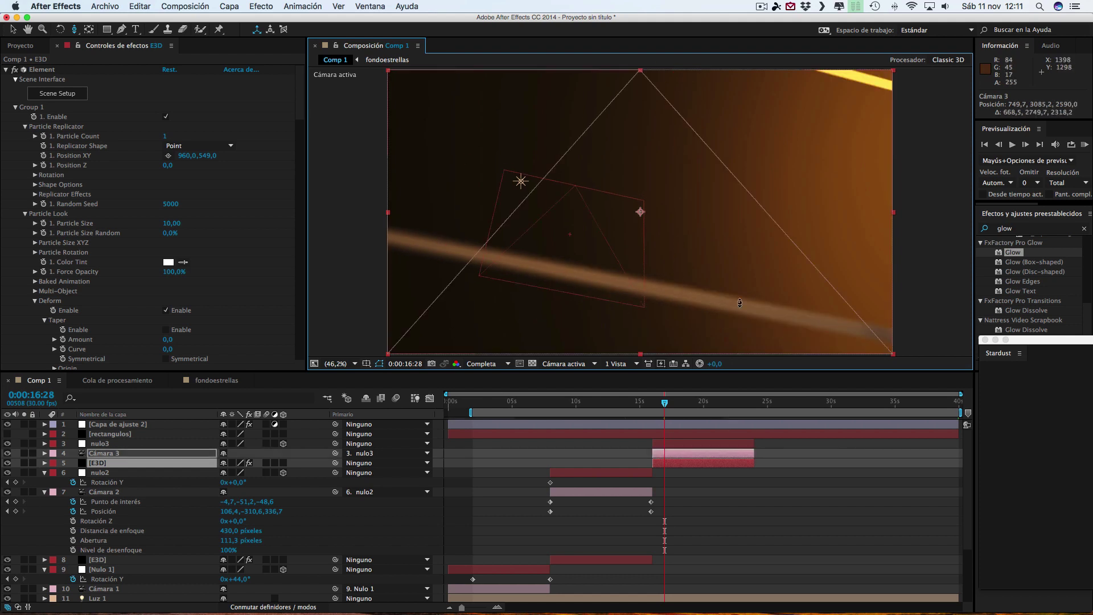
click(712, 231)
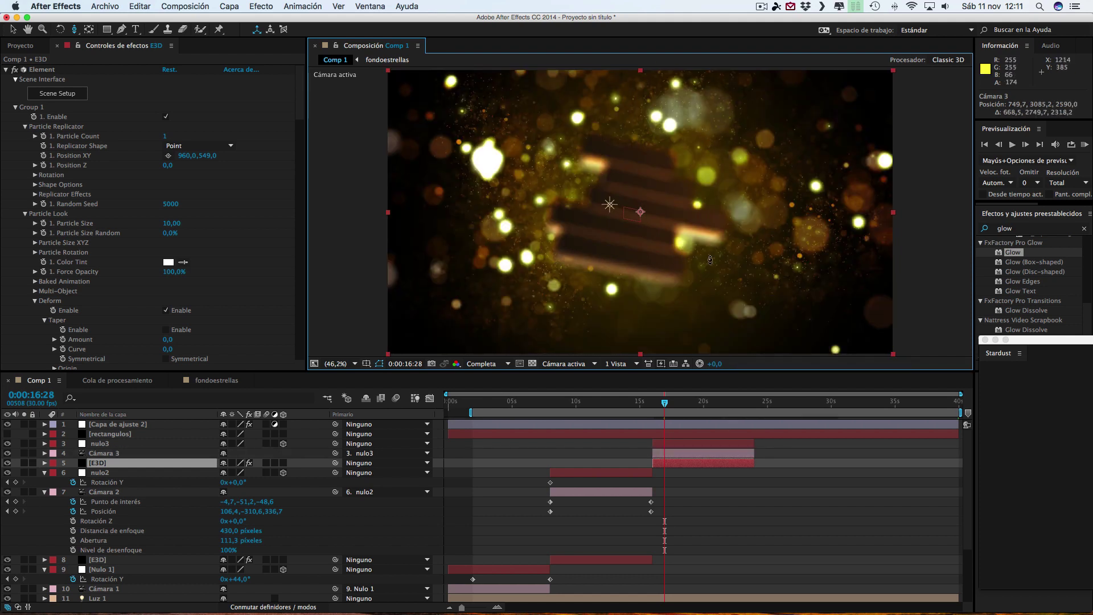
click(716, 169)
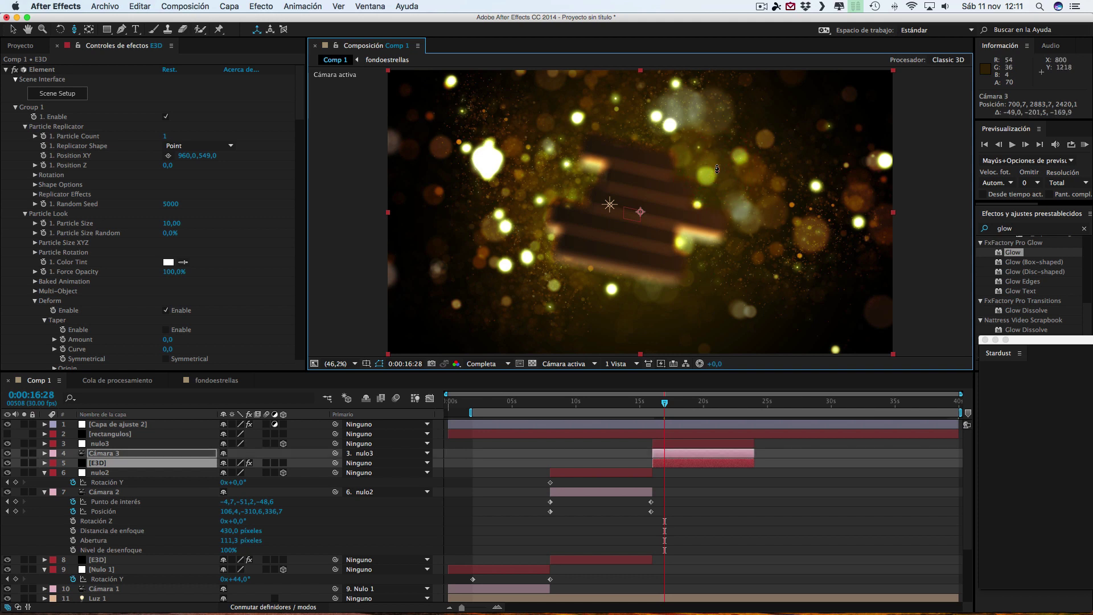
click(716, 172)
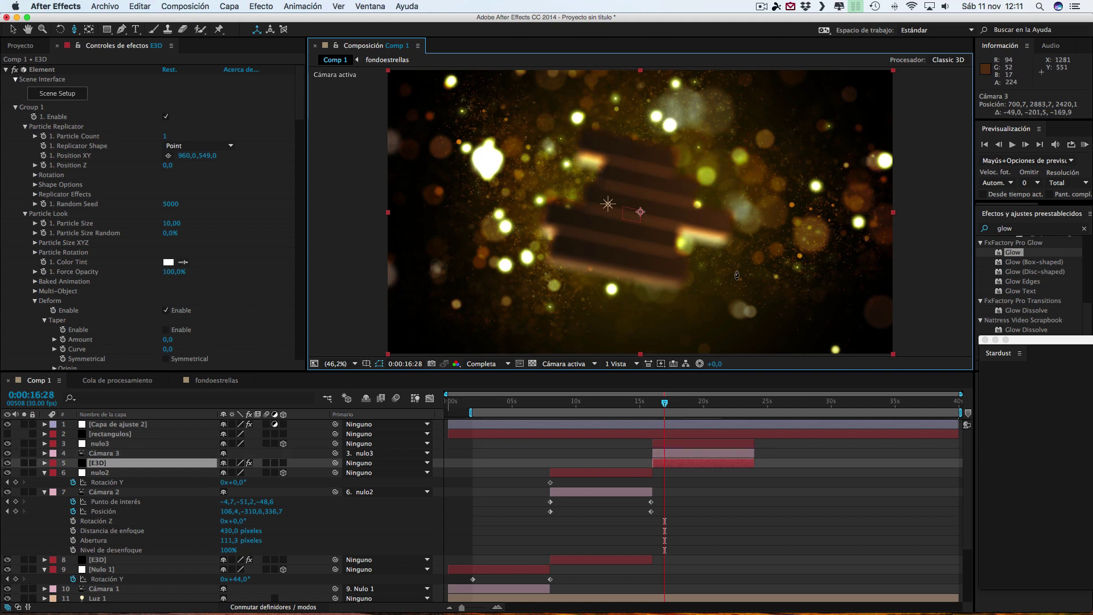
Step: Nudge Cámara 3 repeatedly so the stacked bars appear larger and more centred
drag(724, 84, 725, 84)
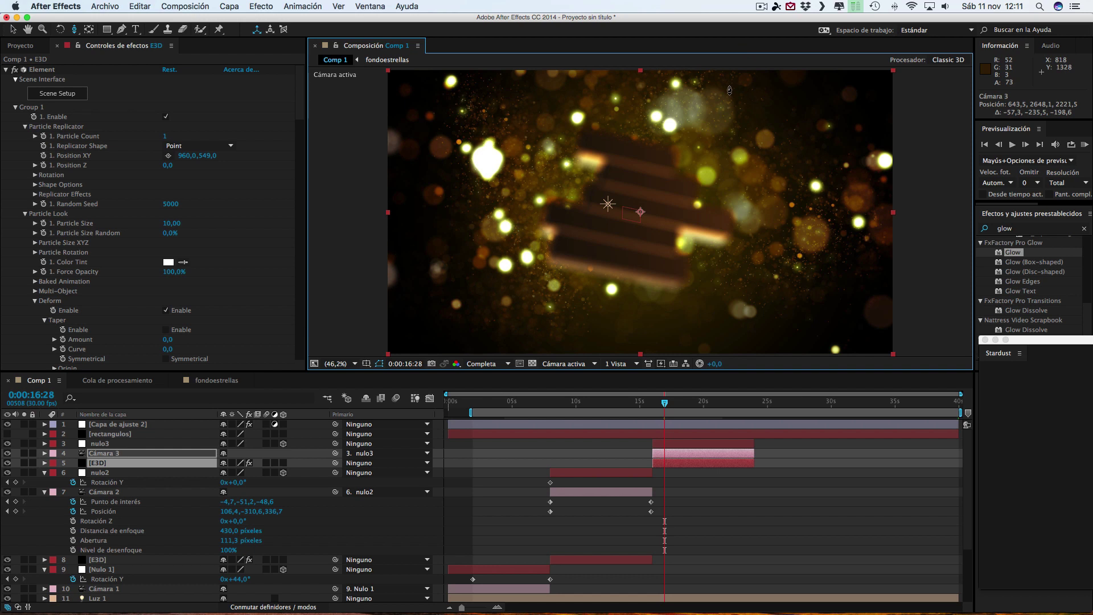
click(730, 296)
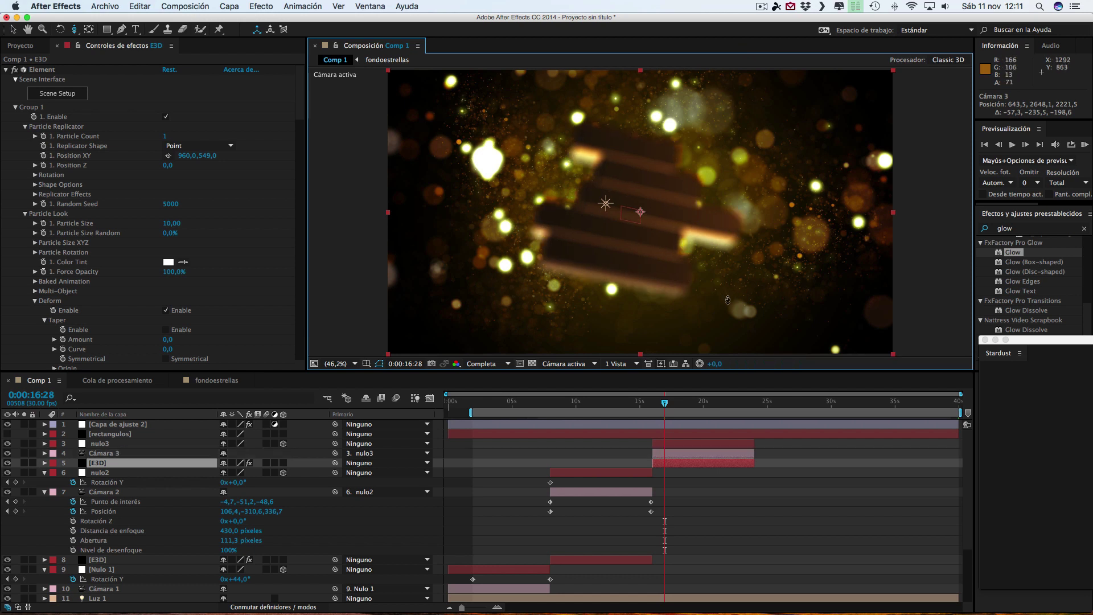
drag(739, 152, 740, 154)
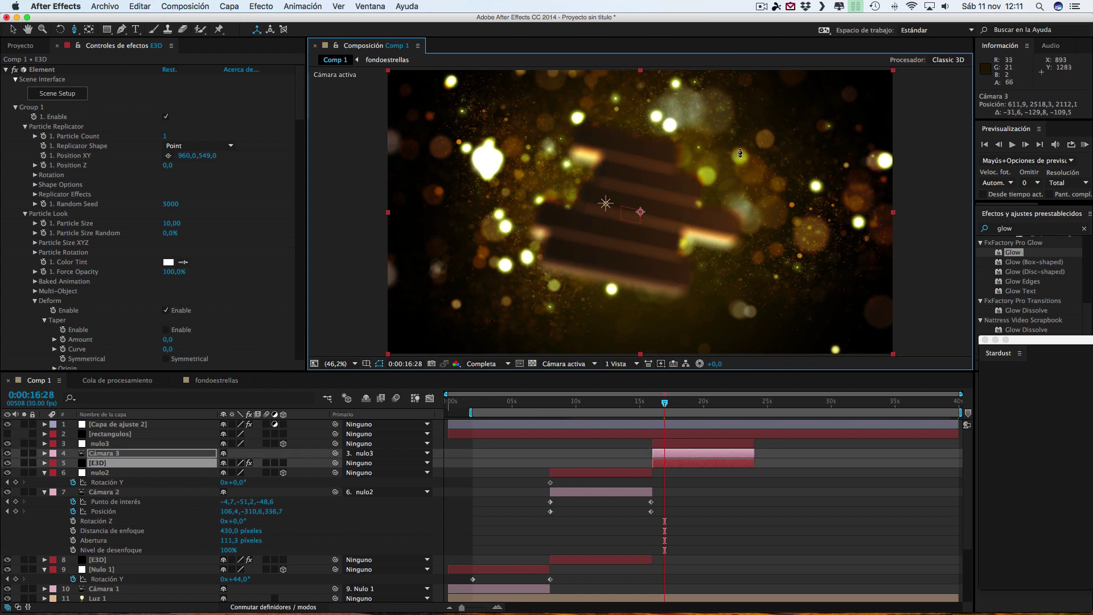
click(728, 292)
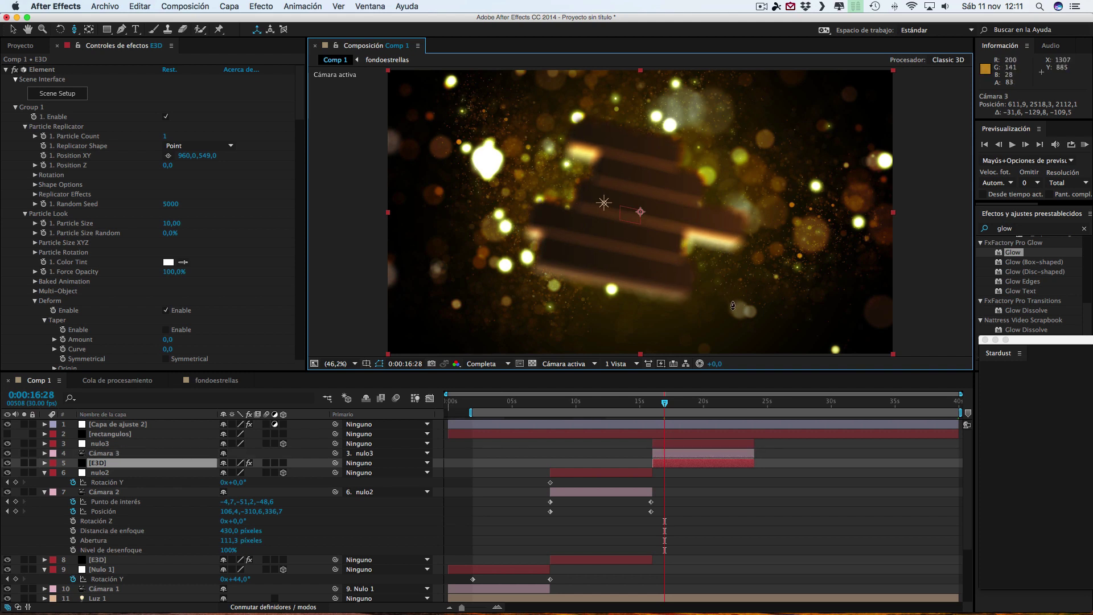
click(736, 116)
mouse_move(735, 116)
mouse_down()
mouse_move(733, 359)
mouse_move(727, 336)
mouse_up()
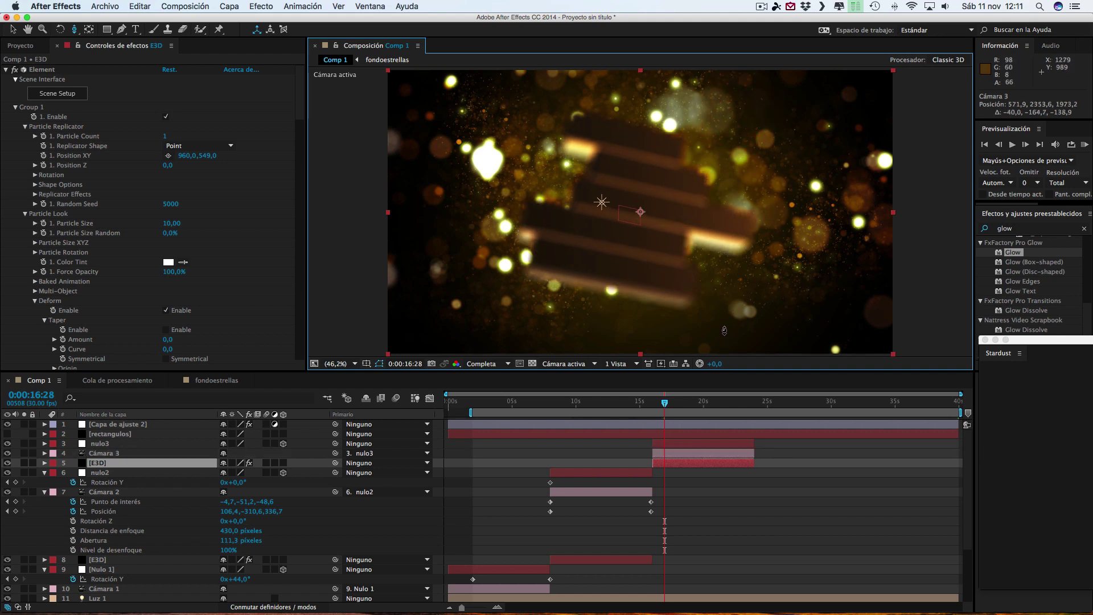
drag(723, 143, 725, 143)
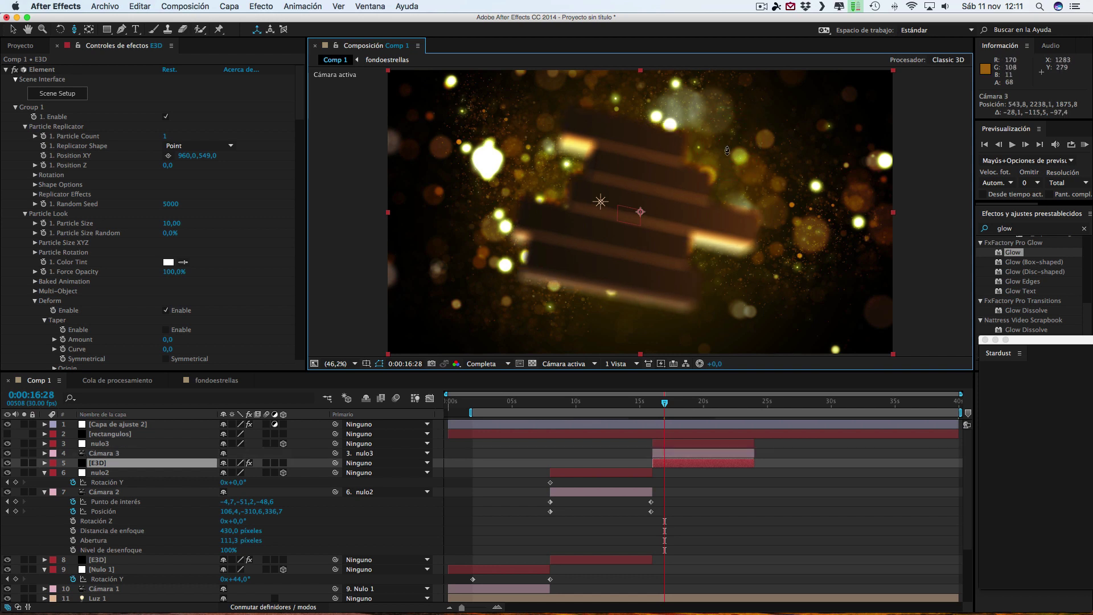
drag(720, 101, 721, 106)
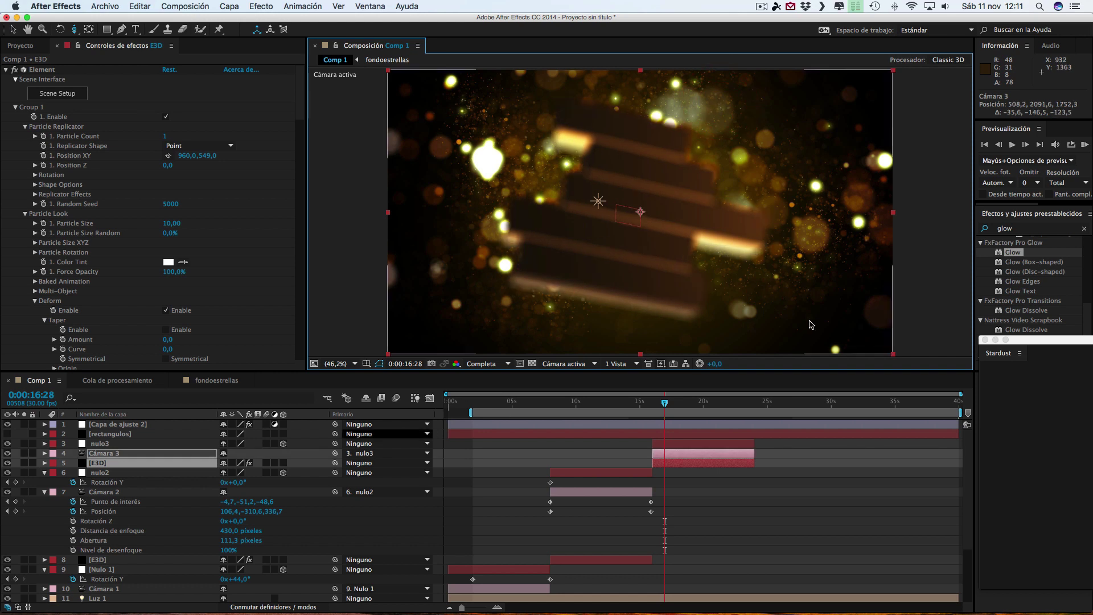
drag(738, 105, 742, 100)
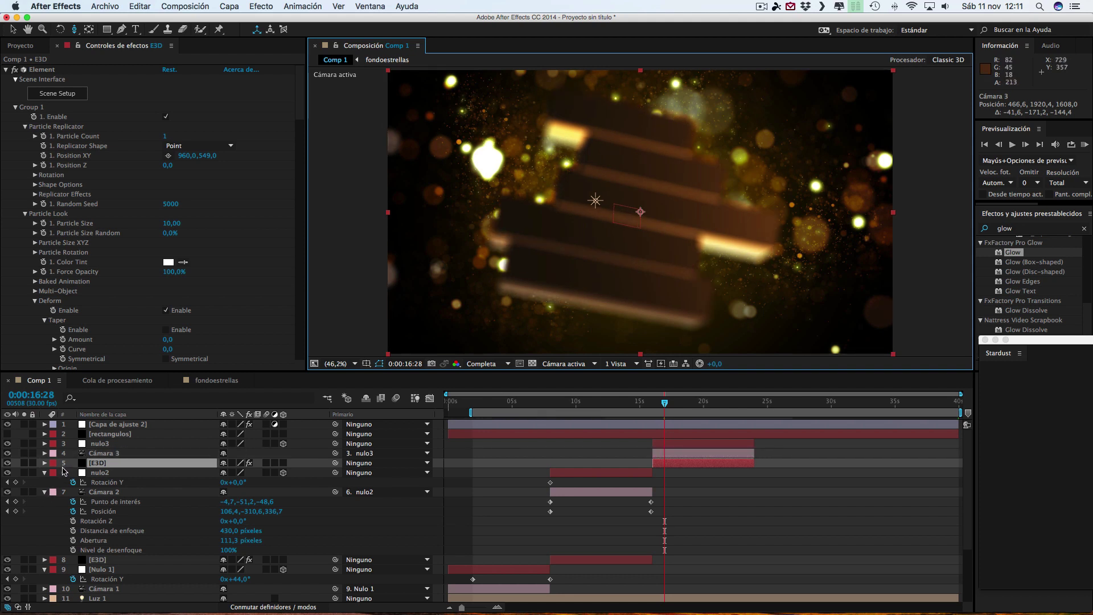
Step: Set Cámara 3's Profundidad de campo to Desactivado under Opciones de cámara
click(44, 453)
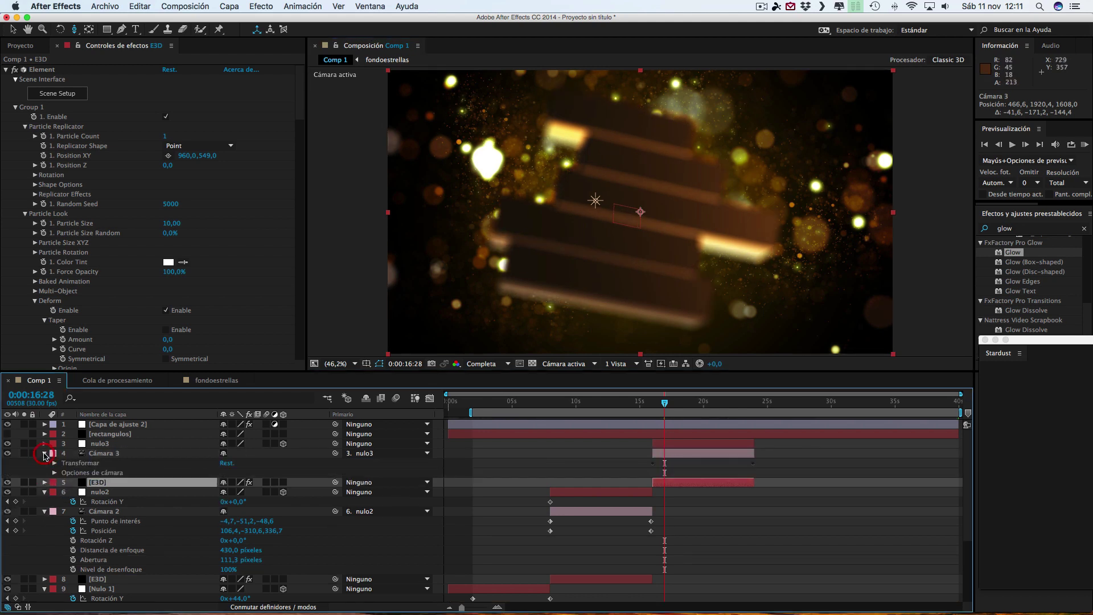
click(55, 473)
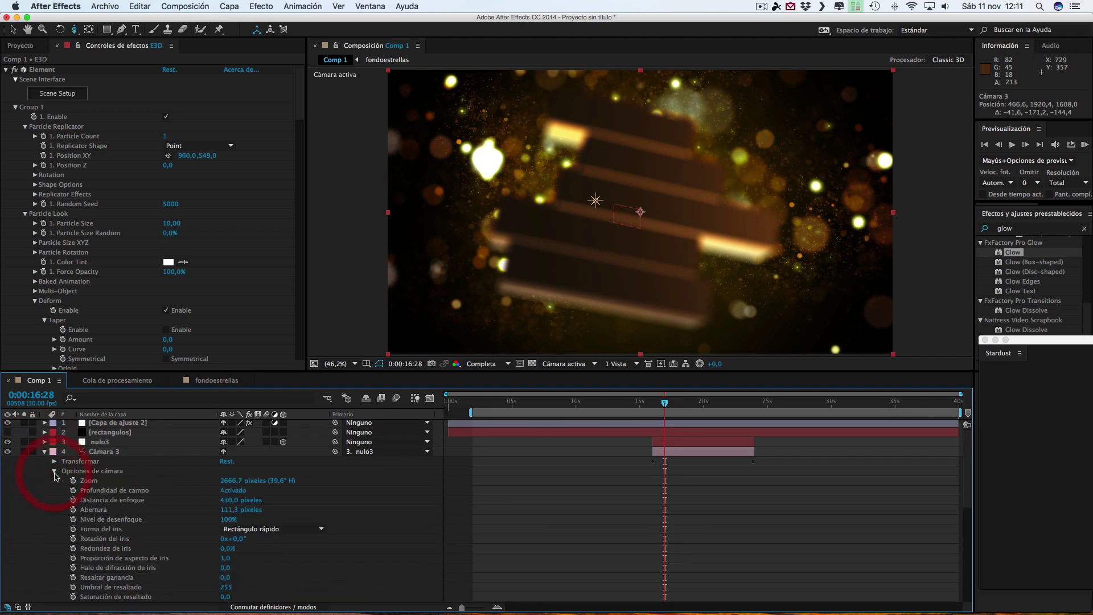
click(230, 492)
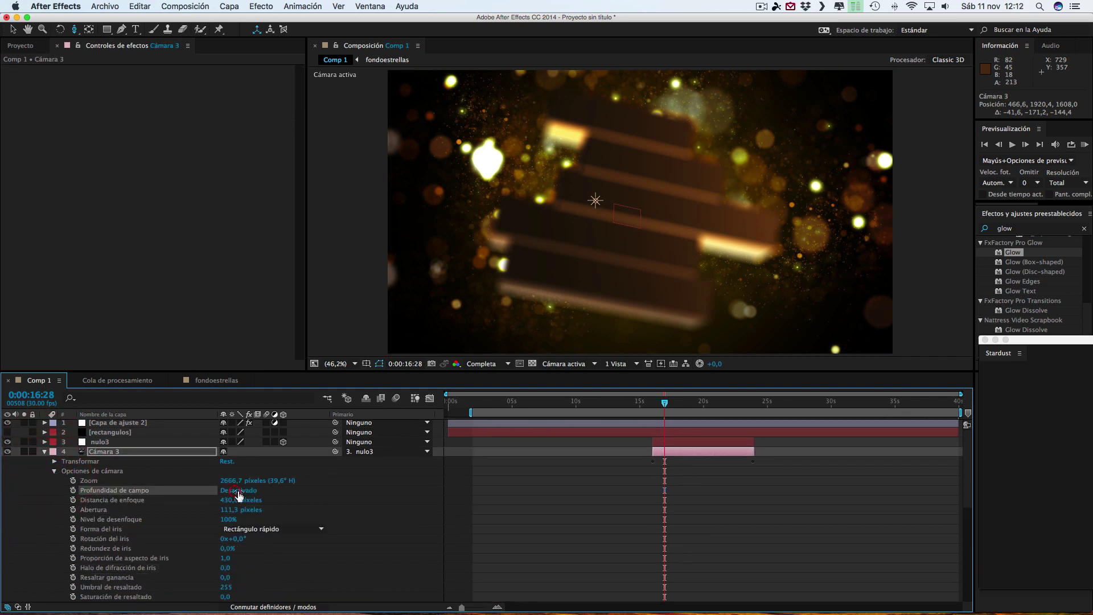
Step: Fit the composition in the viewer and reveal nulo3's animated Rotación Y property
key(comma)
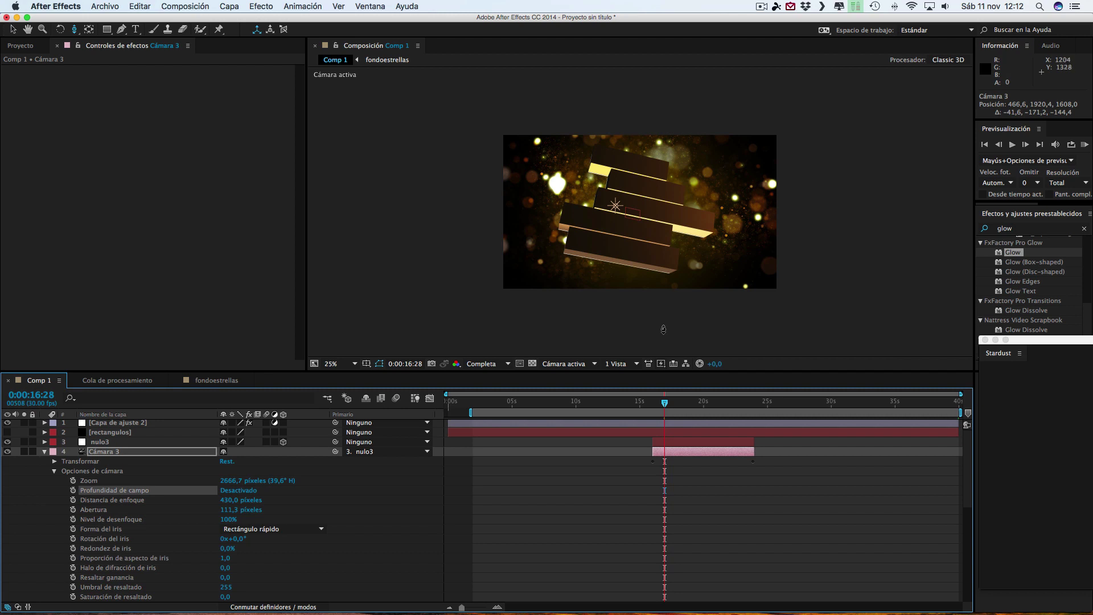
click(329, 364)
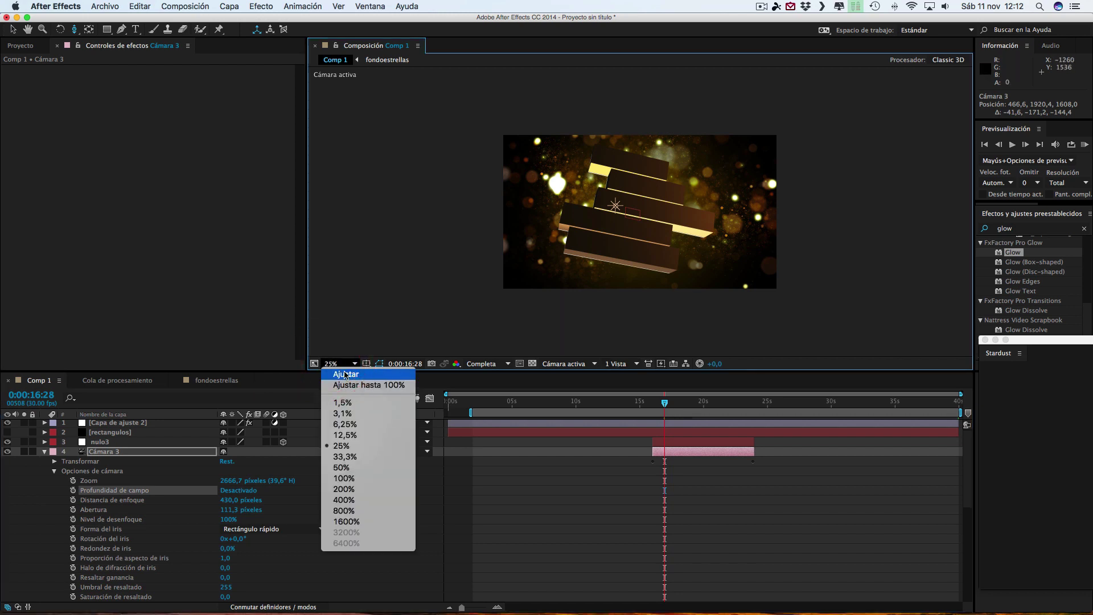
click(342, 373)
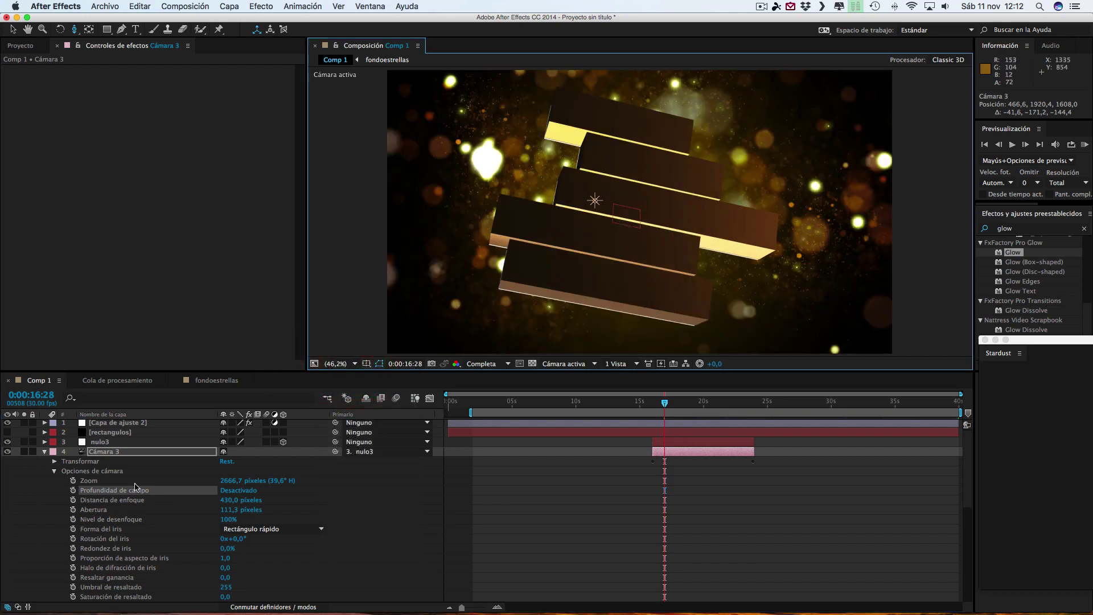
click(101, 444)
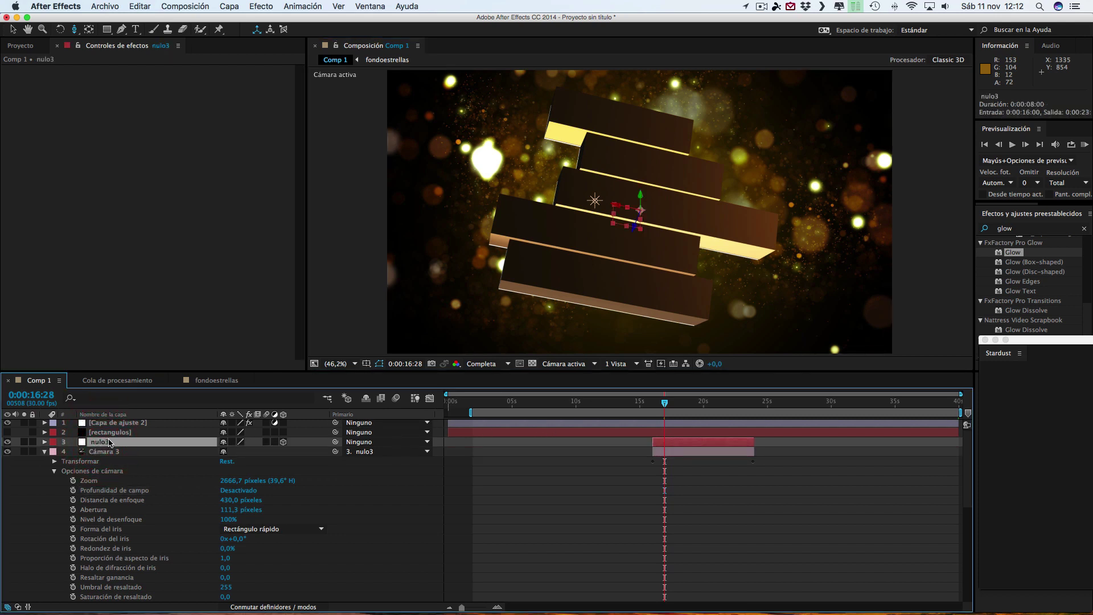
key(u)
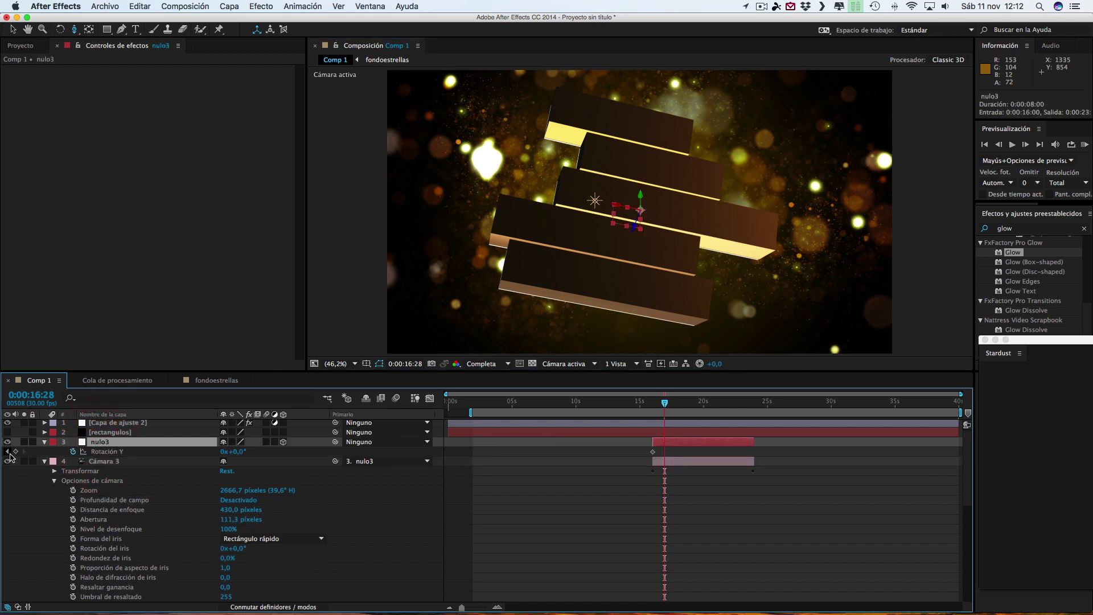
Step: At 16:00, pull Cámara 3 back and keyframe its position and point of interest
click(7, 453)
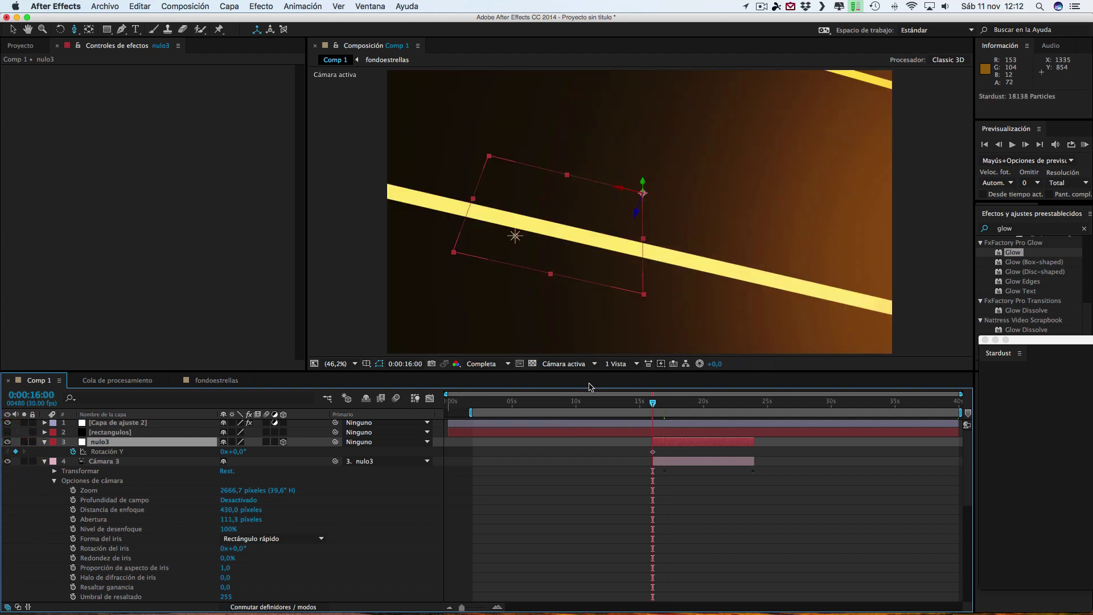
drag(677, 269, 687, 376)
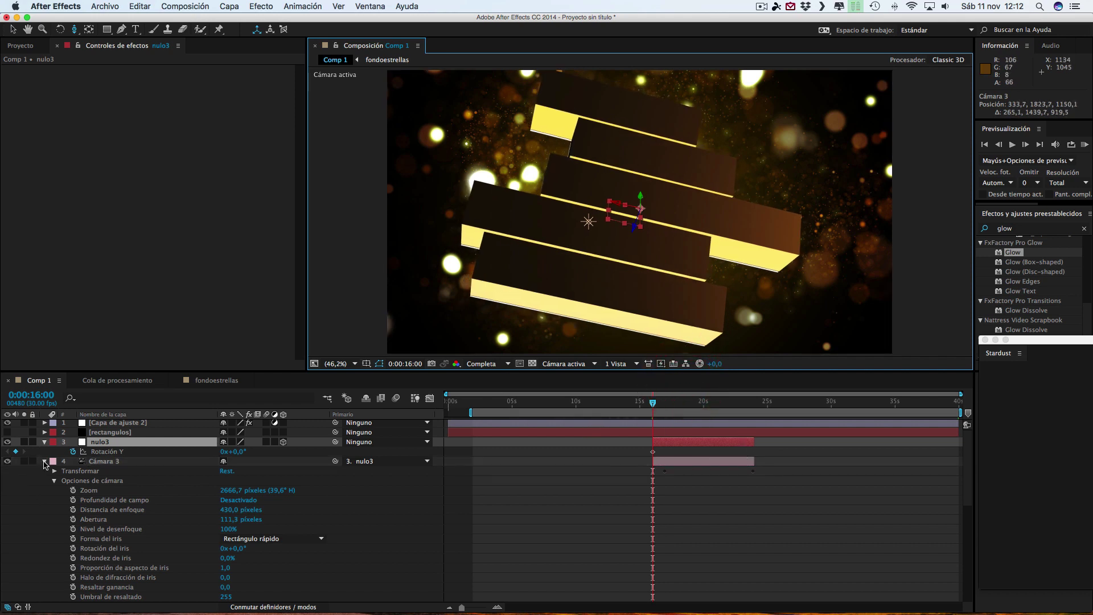
click(55, 481)
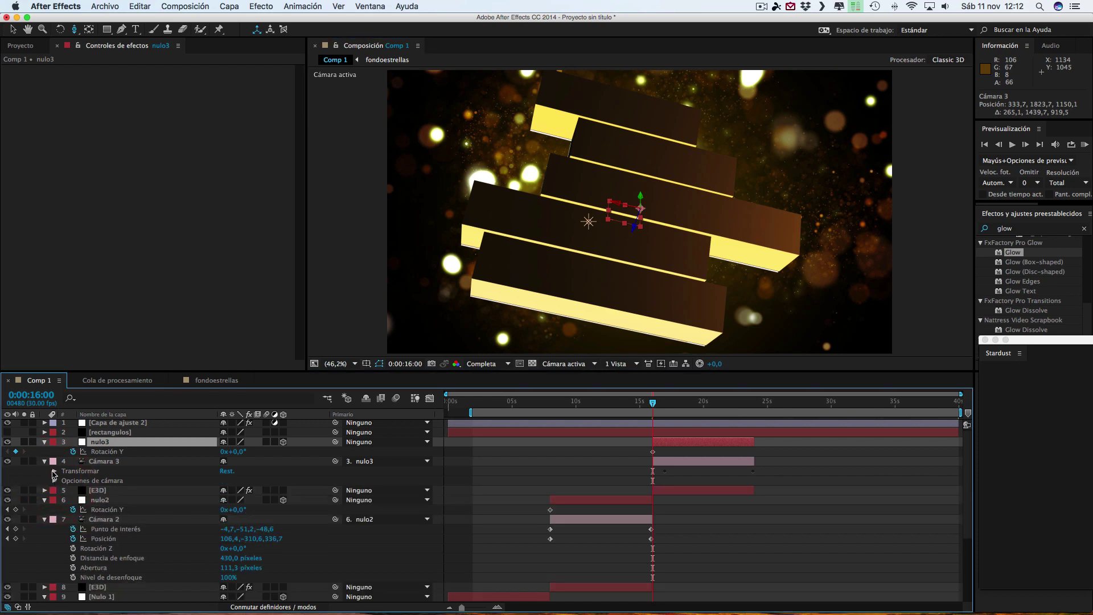
click(54, 471)
click(73, 481)
click(73, 490)
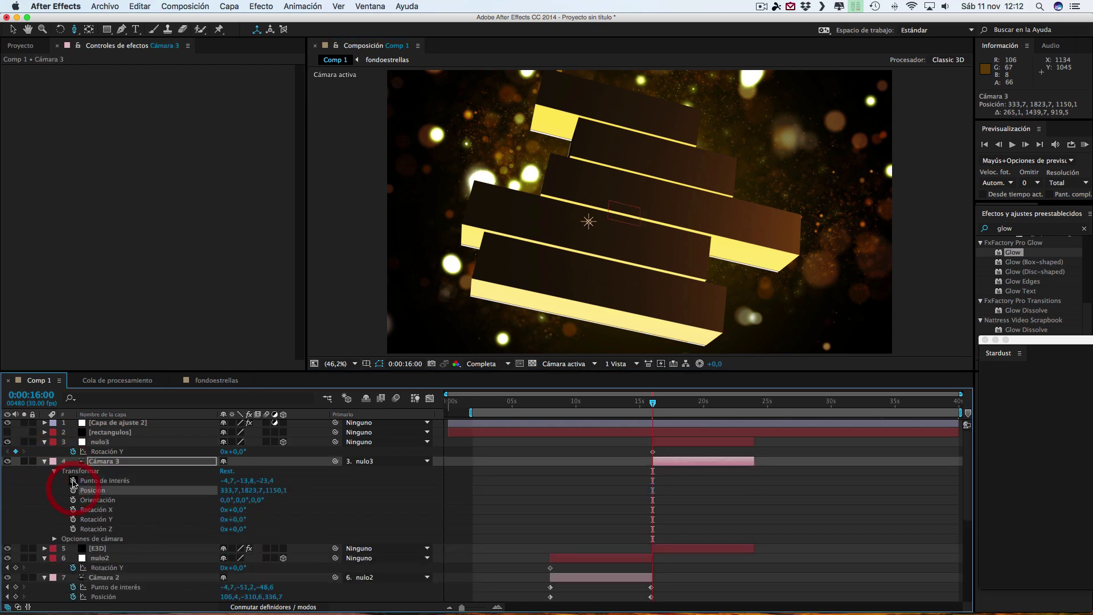
click(73, 480)
click(73, 491)
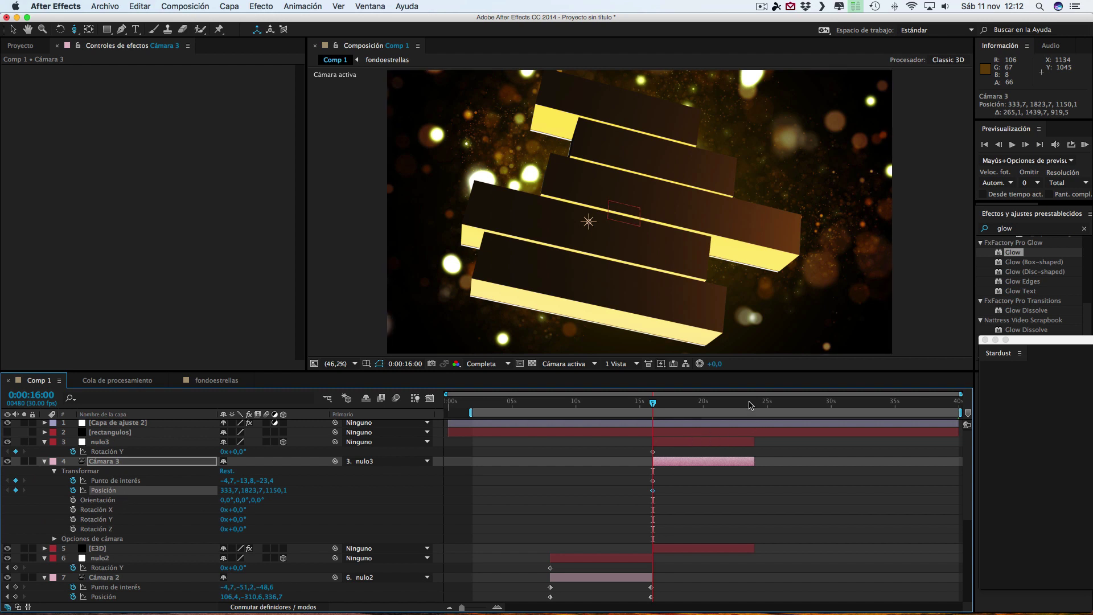
Step: At 23:20, rotate nulo3 to 162° on Y, tilt Cámara 3 18° on Z, and orbit to the photo side
click(751, 406)
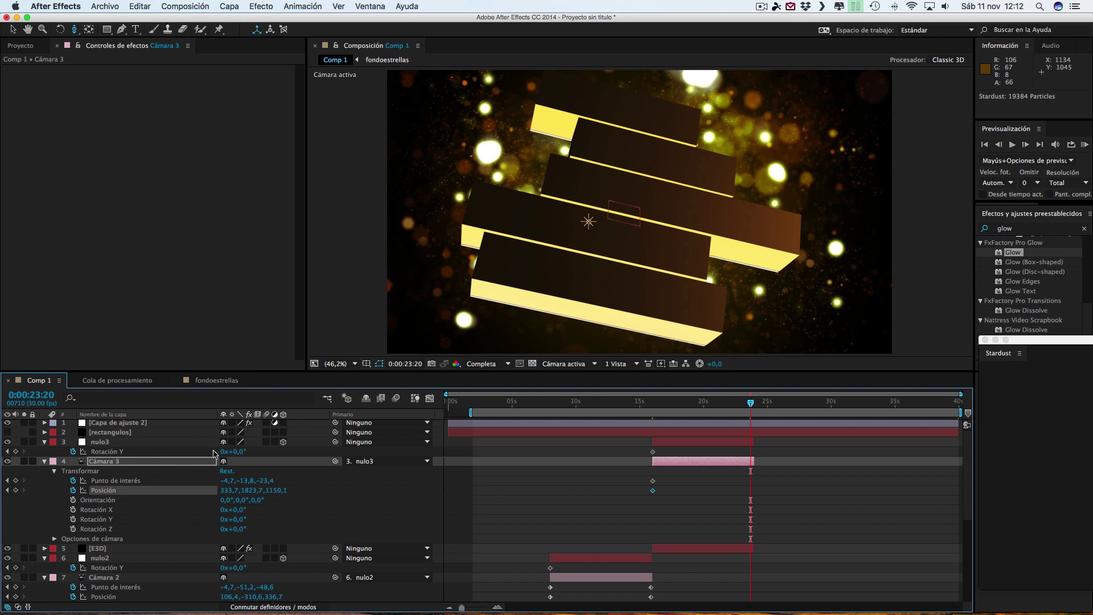
drag(238, 453, 265, 452)
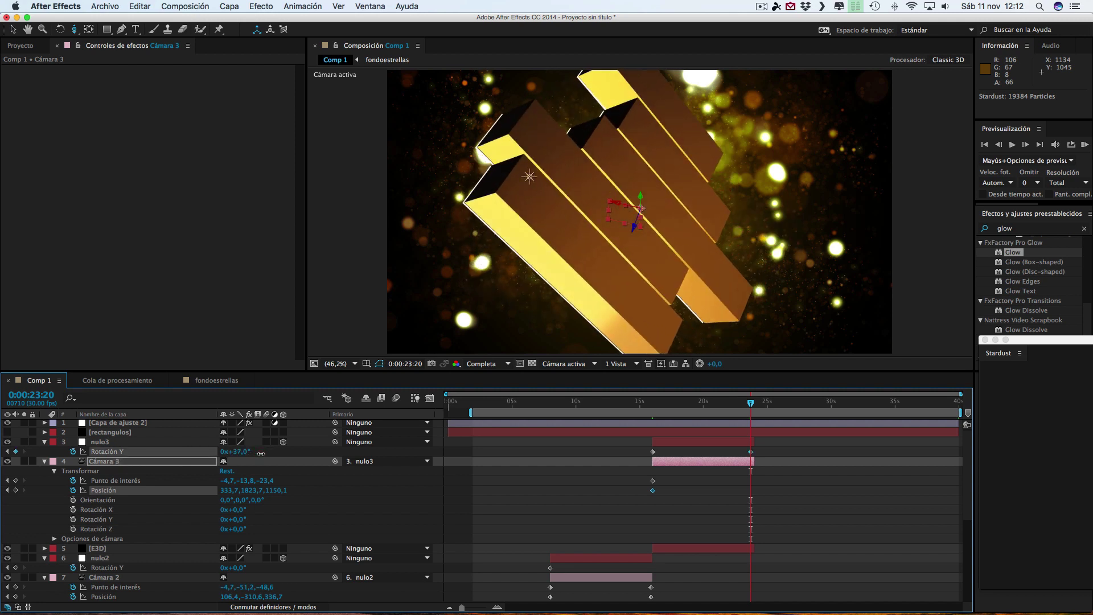
mouse_move(234, 528)
mouse_down()
mouse_move(220, 526)
mouse_move(246, 529)
mouse_up()
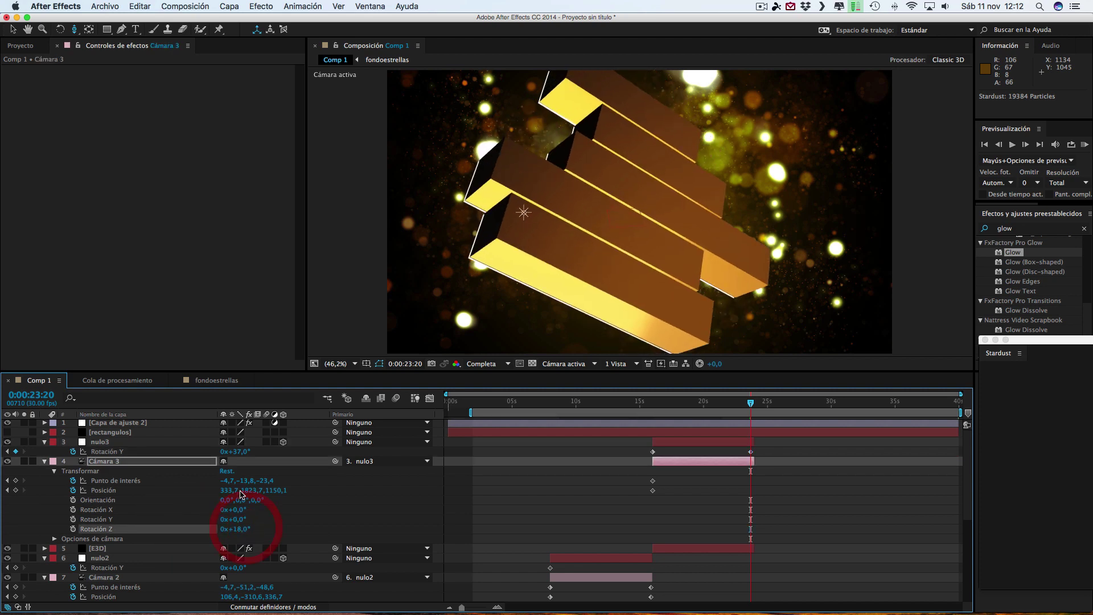
mouse_move(238, 452)
mouse_down()
mouse_move(319, 460)
mouse_move(310, 459)
mouse_up()
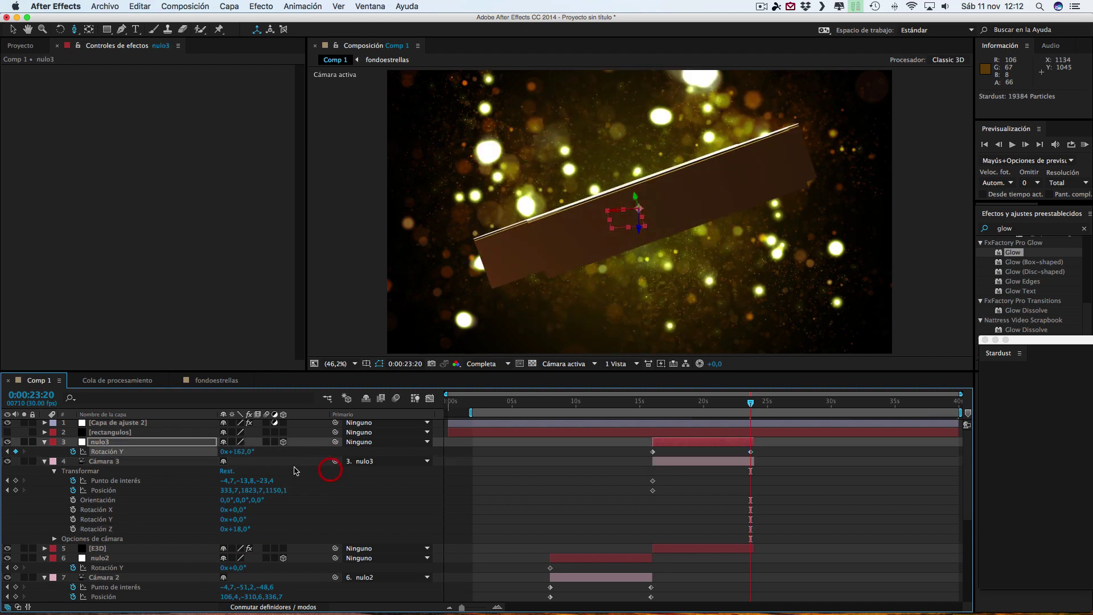
click(310, 461)
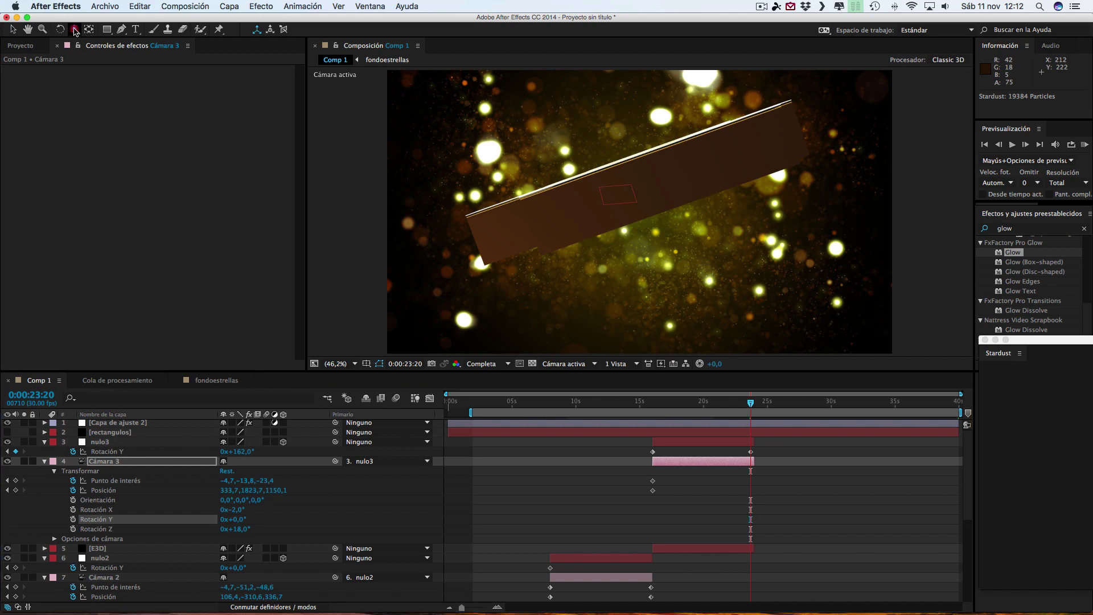
drag(74, 29, 111, 43)
mouse_move(621, 188)
mouse_down()
mouse_move(662, 169)
mouse_move(693, 221)
mouse_move(707, 202)
mouse_move(701, 209)
mouse_up()
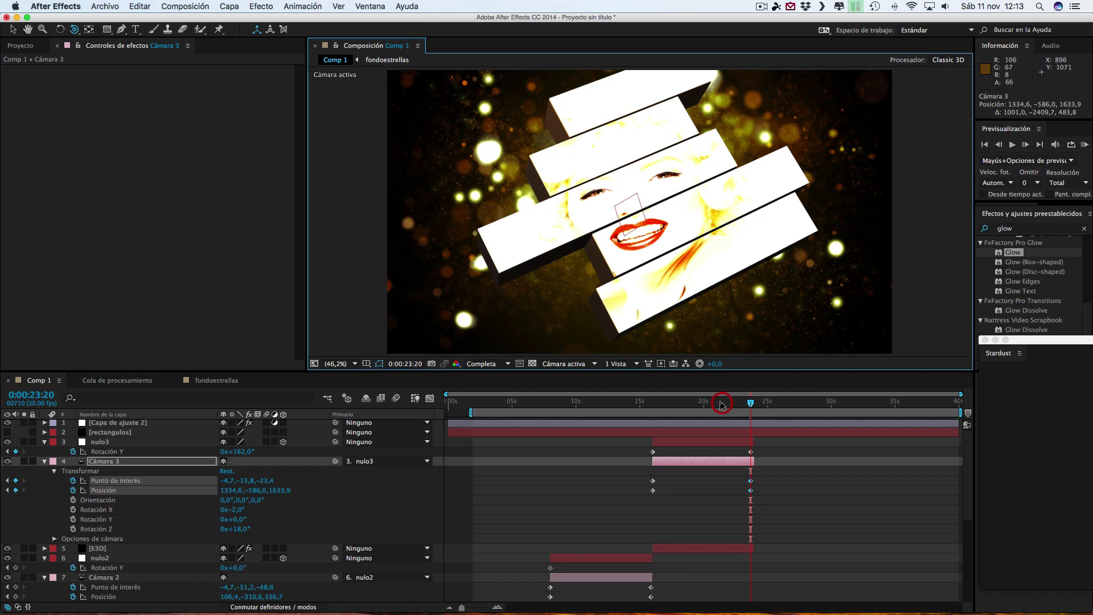
Step: Scrub the camera move between 0:00:18:00 and 0:00:23:08 to review the framing
click(720, 404)
click(698, 403)
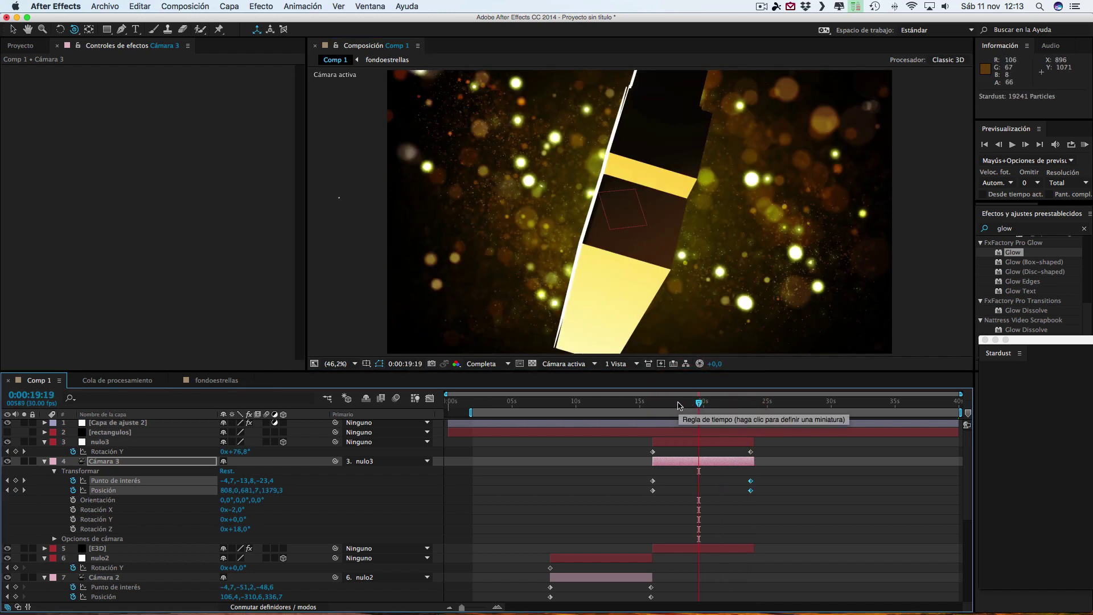
click(678, 403)
click(712, 402)
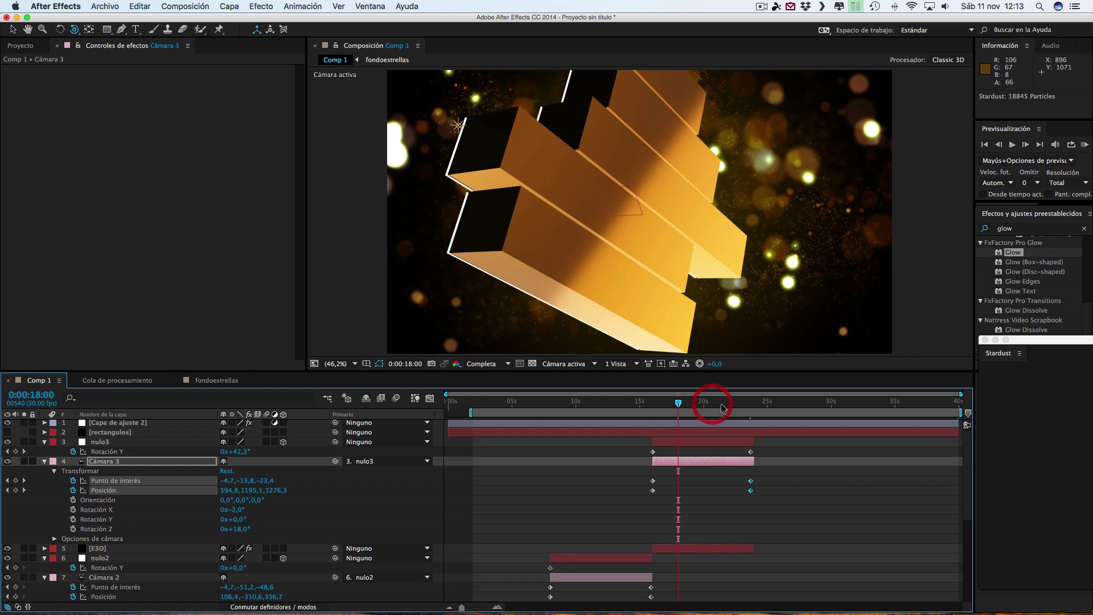
click(721, 402)
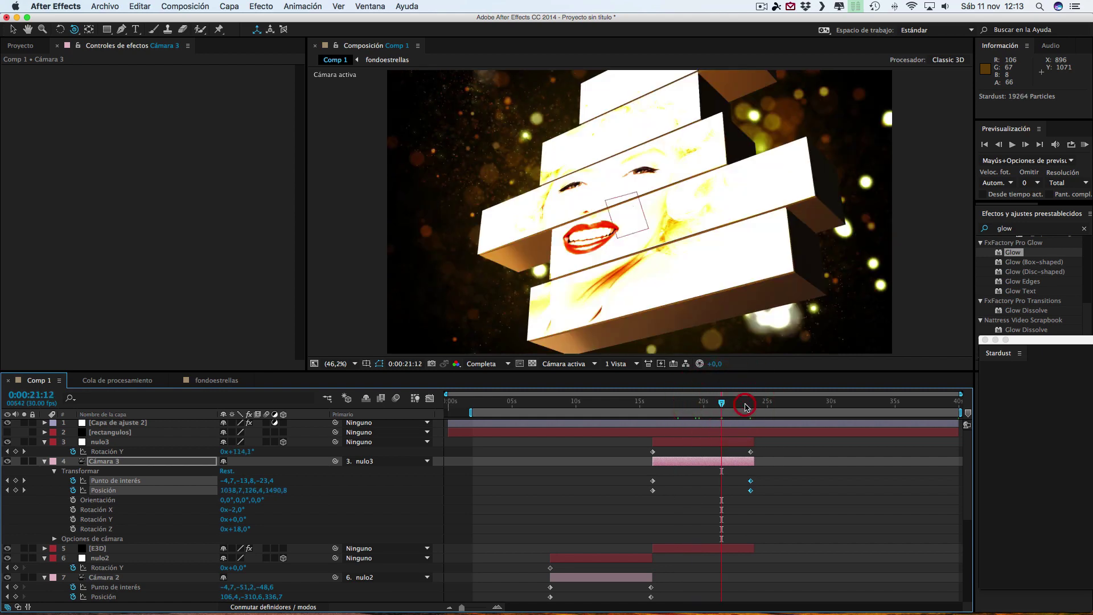
click(745, 404)
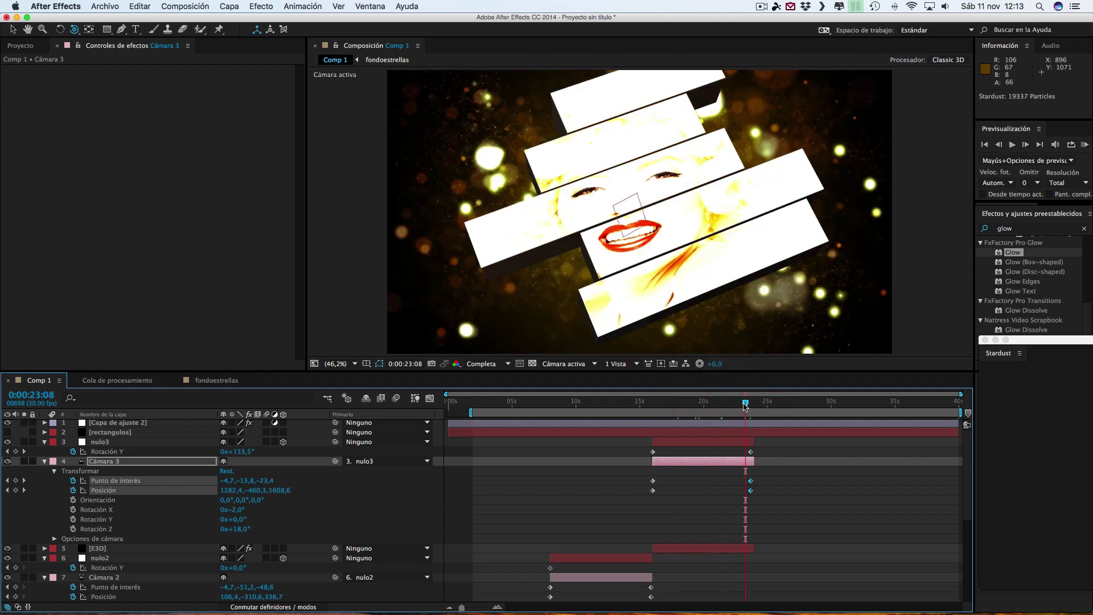
Step: Lower the Luz 2 light's intensity to 27% in Configuración de la luz
click(229, 6)
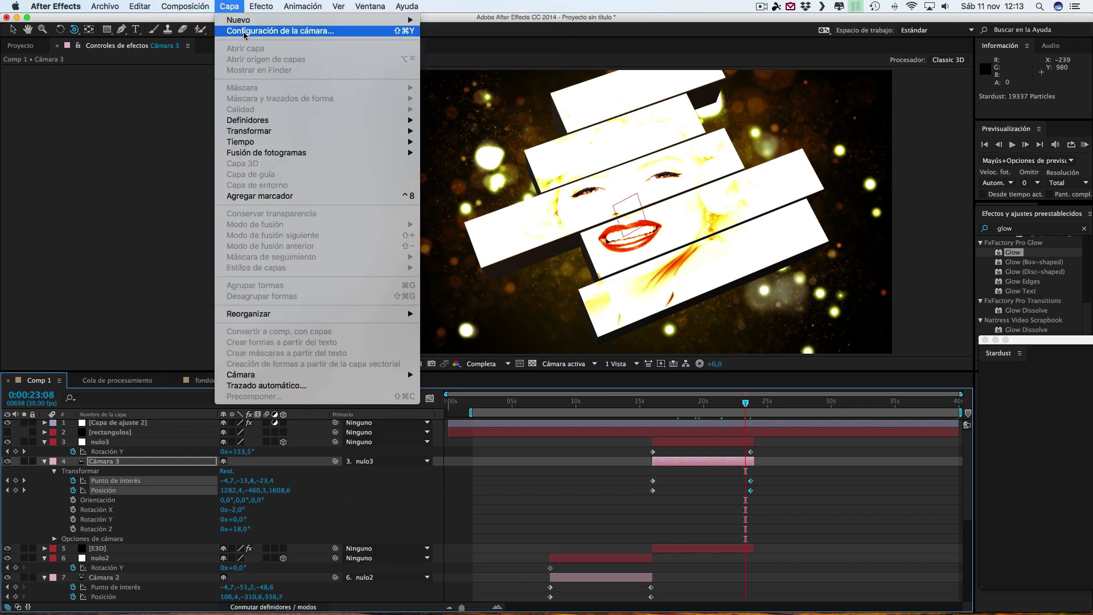
click(139, 533)
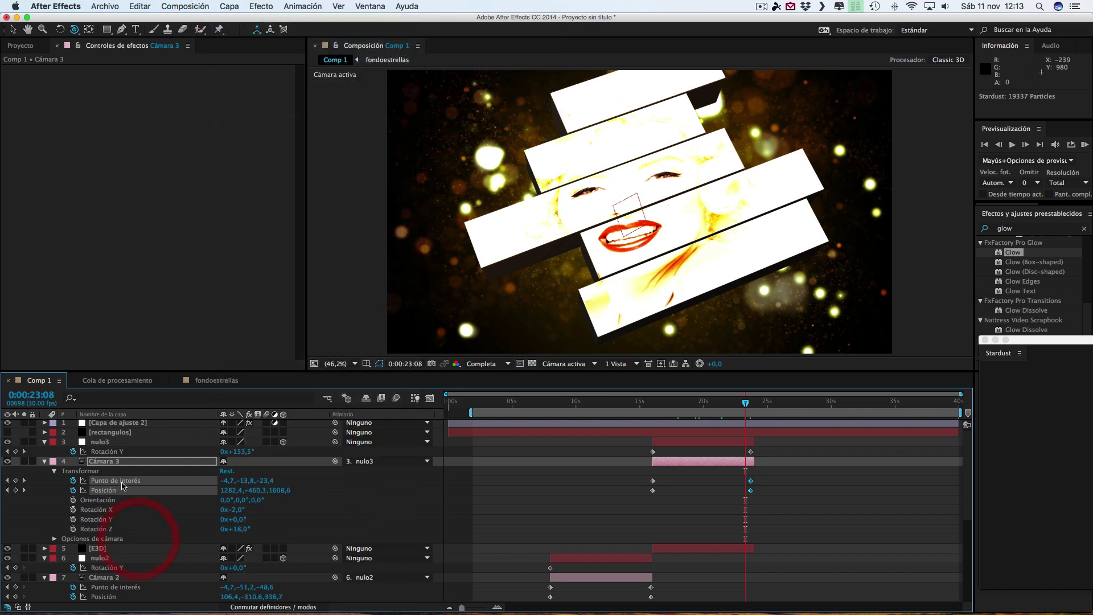
scroll(118, 499, down, 3)
scroll(118, 499, down, 2)
scroll(117, 499, down, 2)
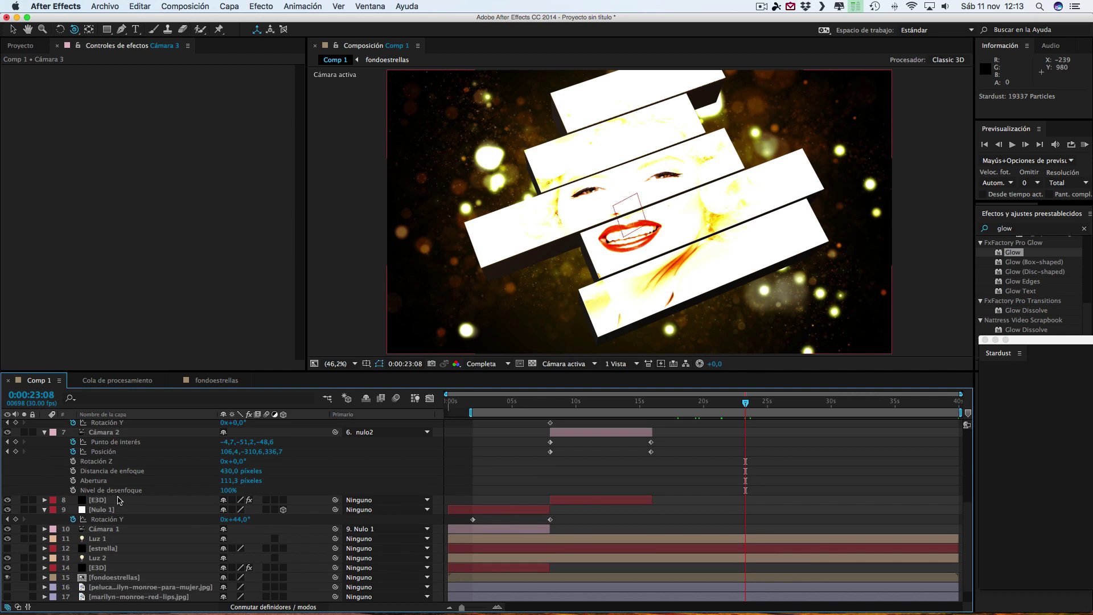
scroll(117, 499, down, 2)
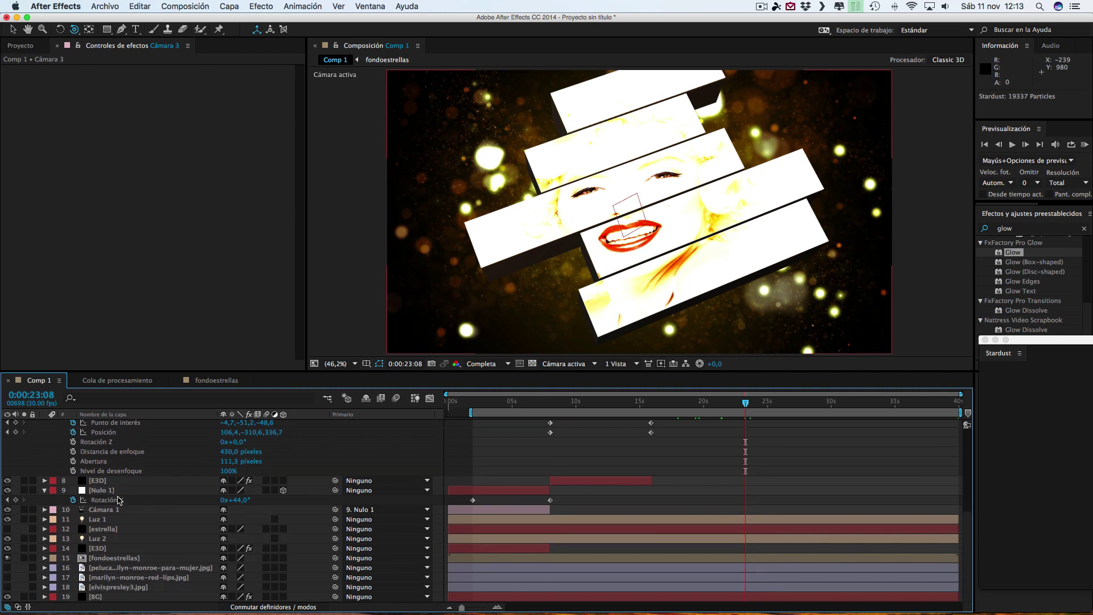
click(111, 538)
click(252, 6)
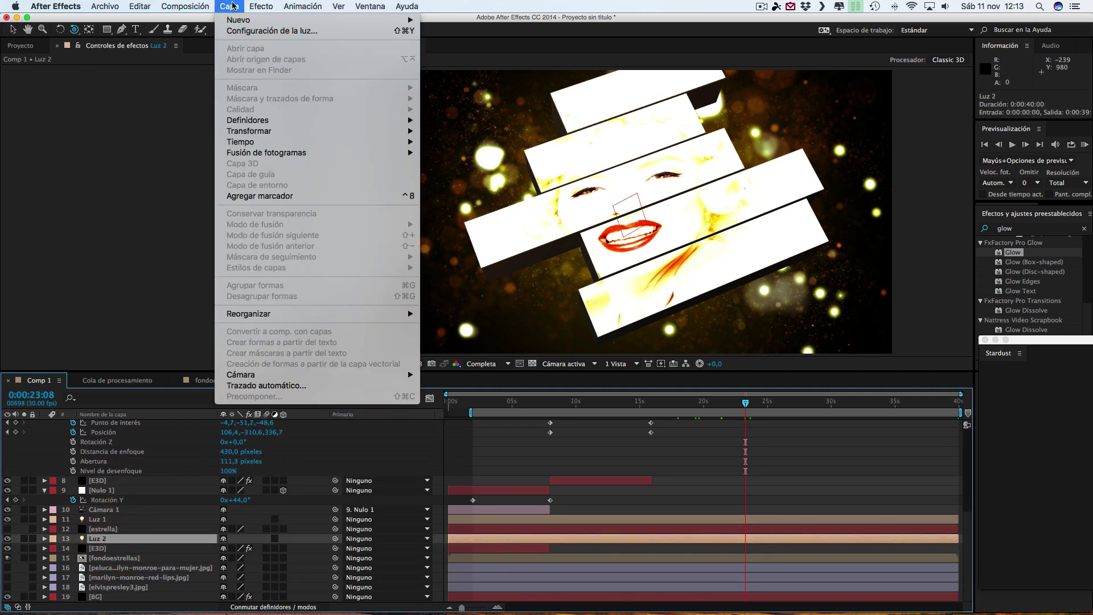
click(239, 30)
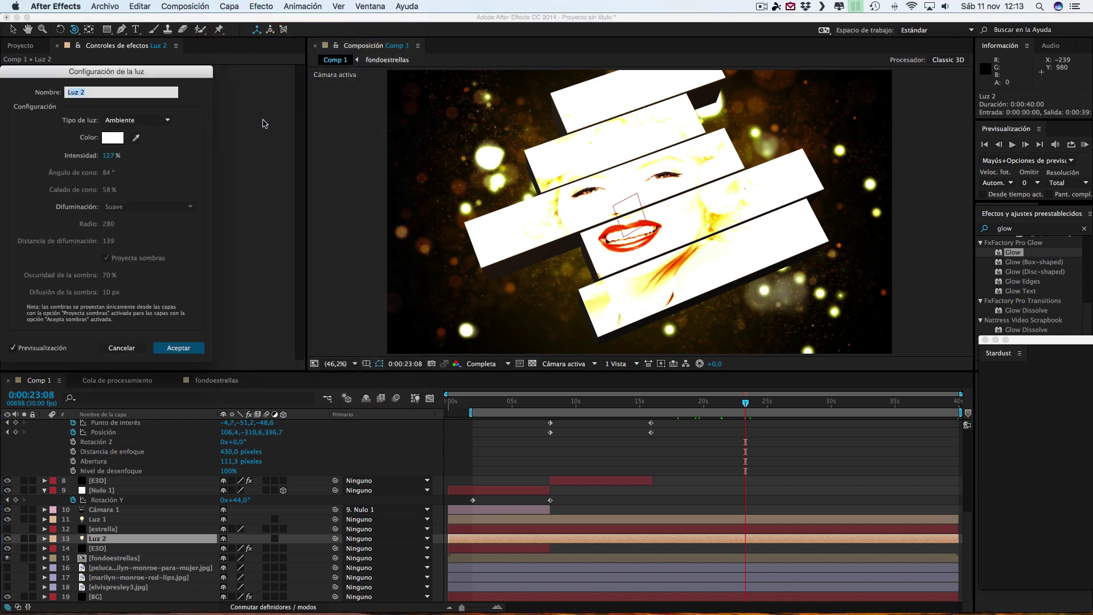
drag(114, 161, 19, 155)
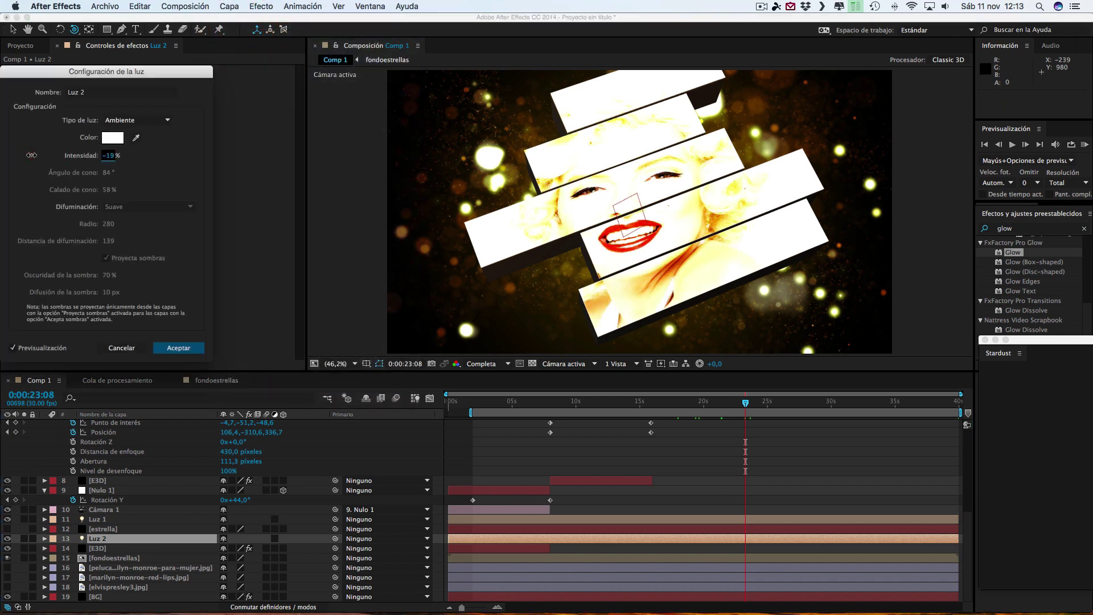
drag(51, 154, 52, 154)
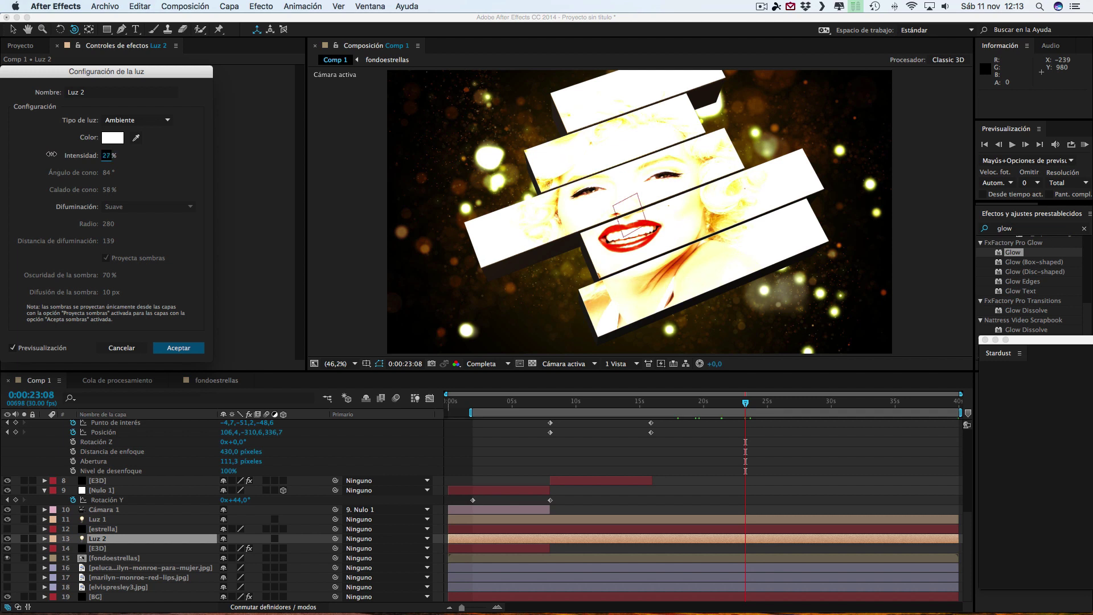
click(178, 348)
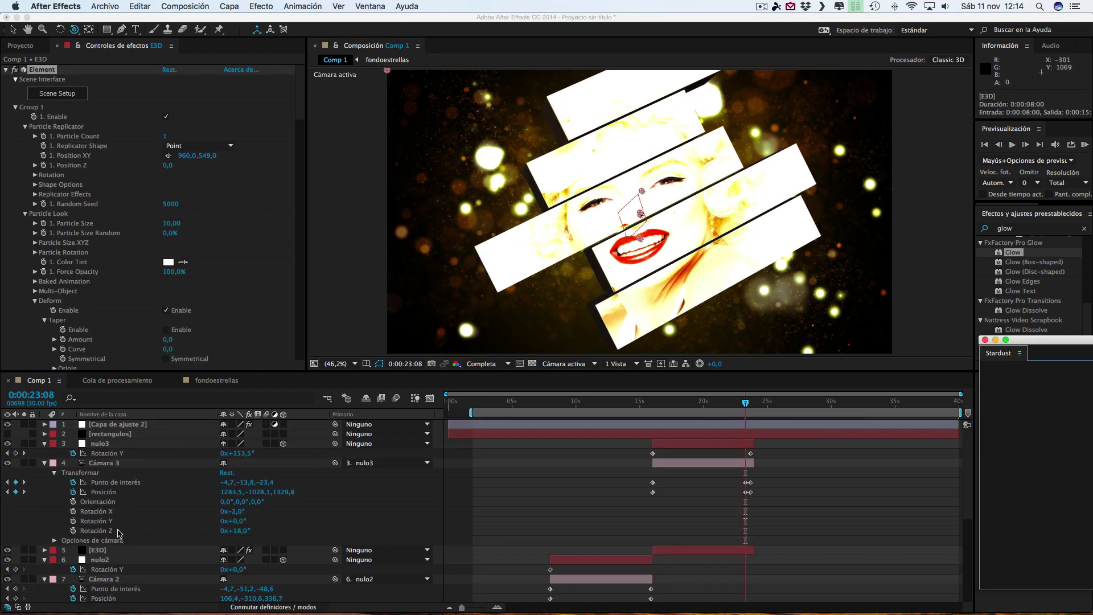
Step: In the [E3D] Scene Setup, drop the Default material's diffuse texture brightness to about -56%
click(103, 549)
click(69, 96)
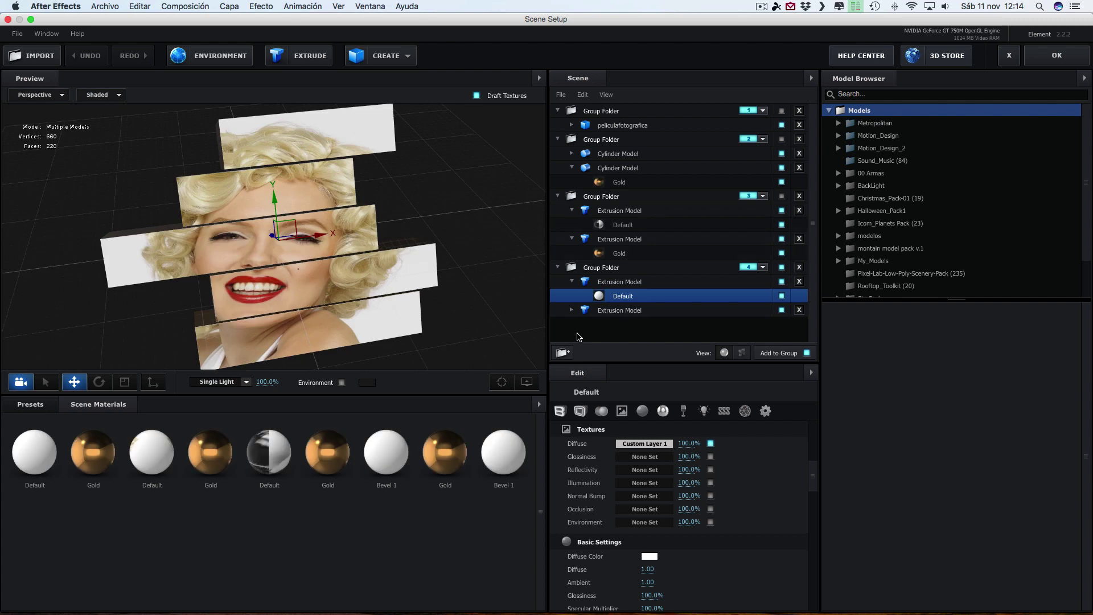
click(643, 444)
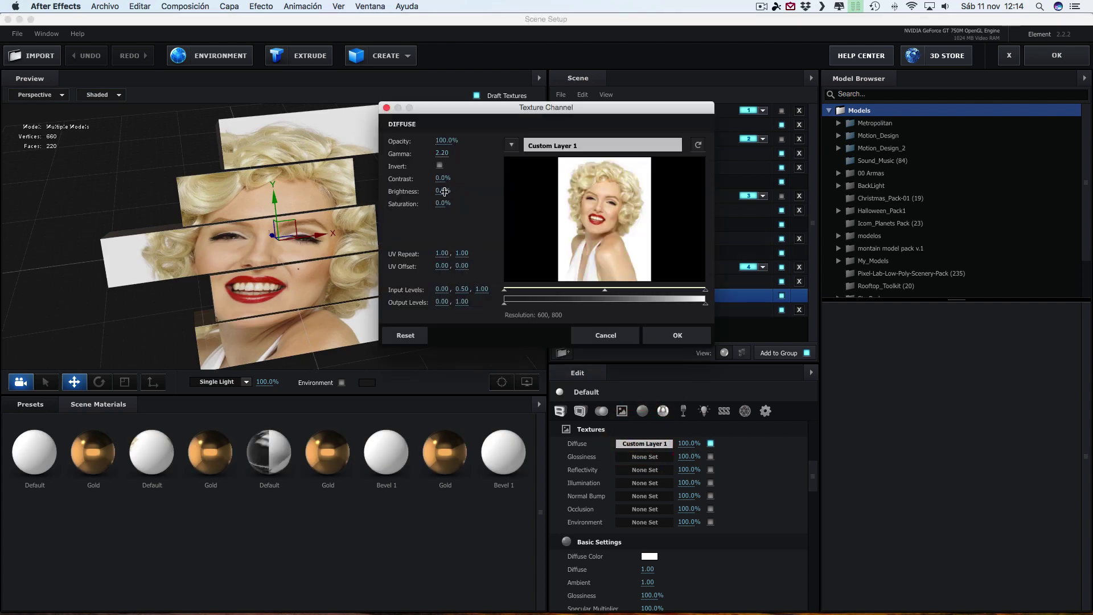
drag(444, 191, 413, 192)
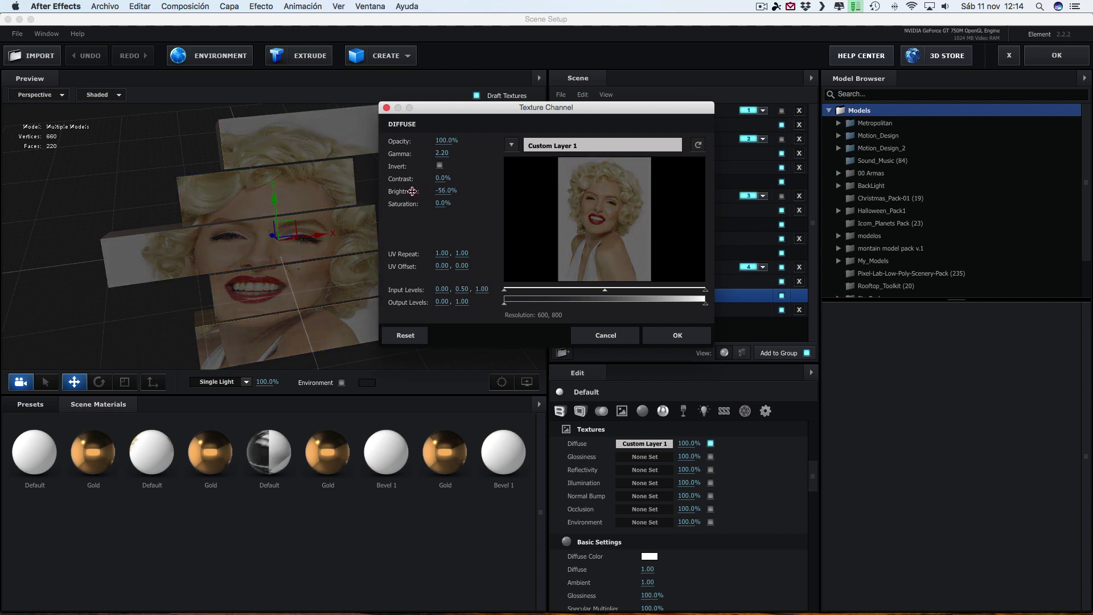
click(668, 334)
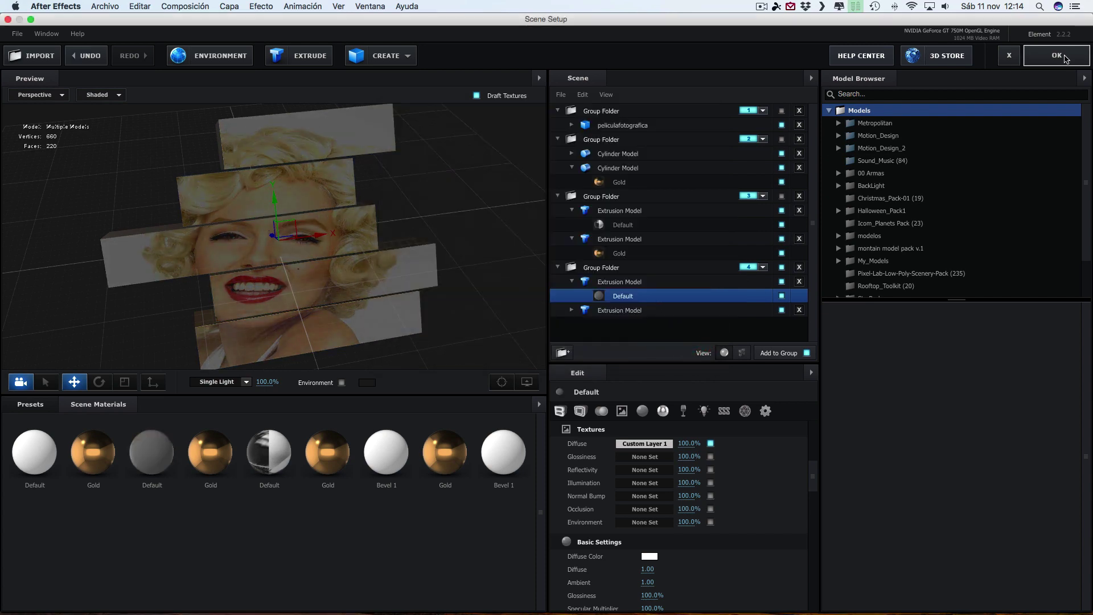
click(1059, 56)
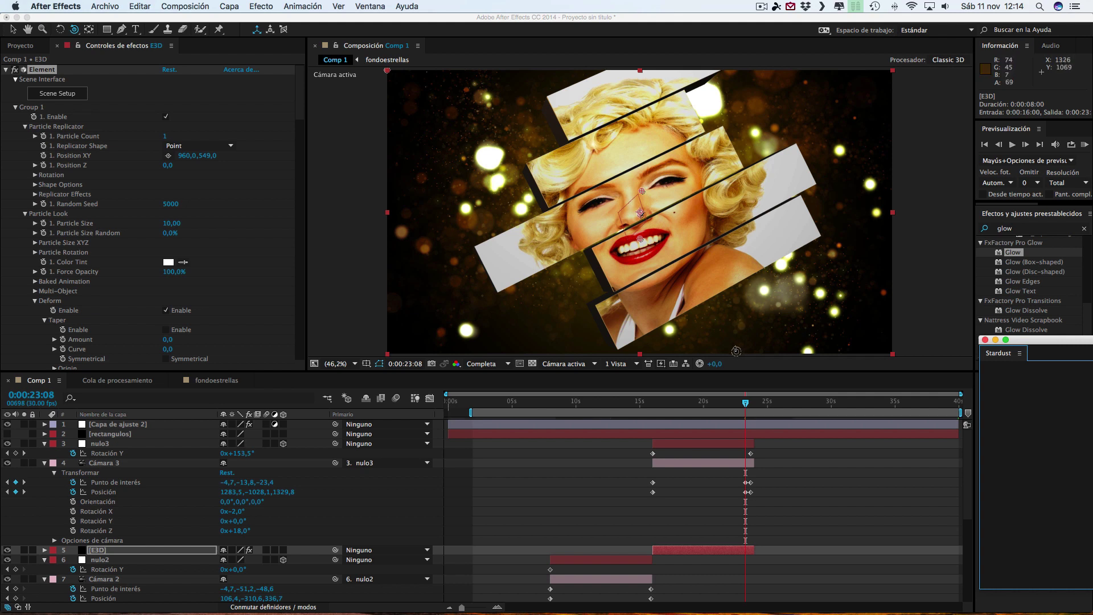
click(723, 403)
click(707, 403)
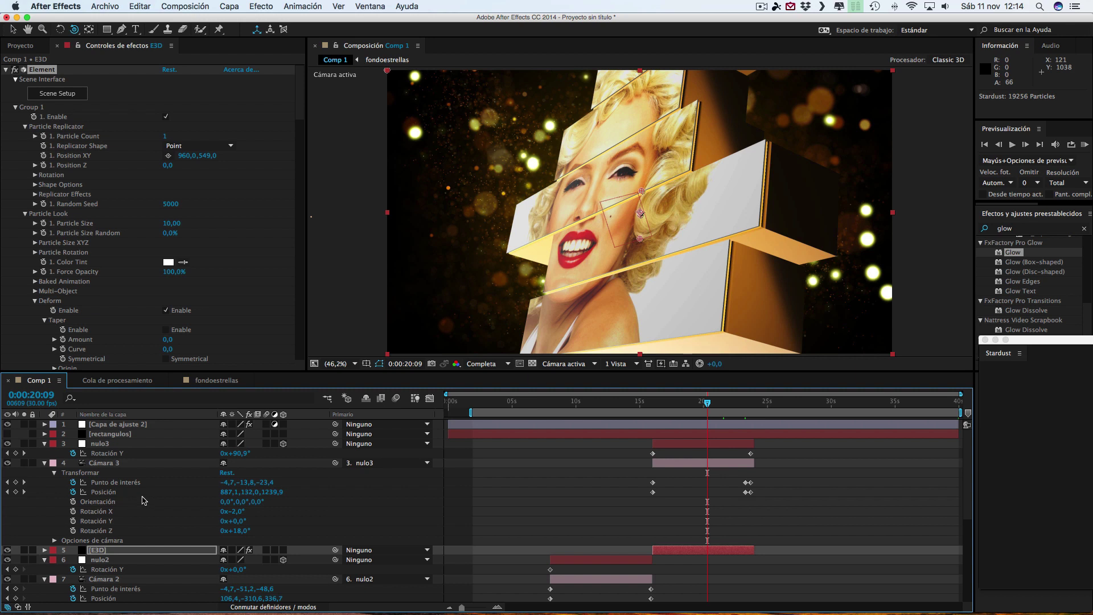
Step: Turn on Cámara 3's Profundidad de campo and set Distancia de enfoque to 1363, checking from Vista personalizada 1
click(55, 541)
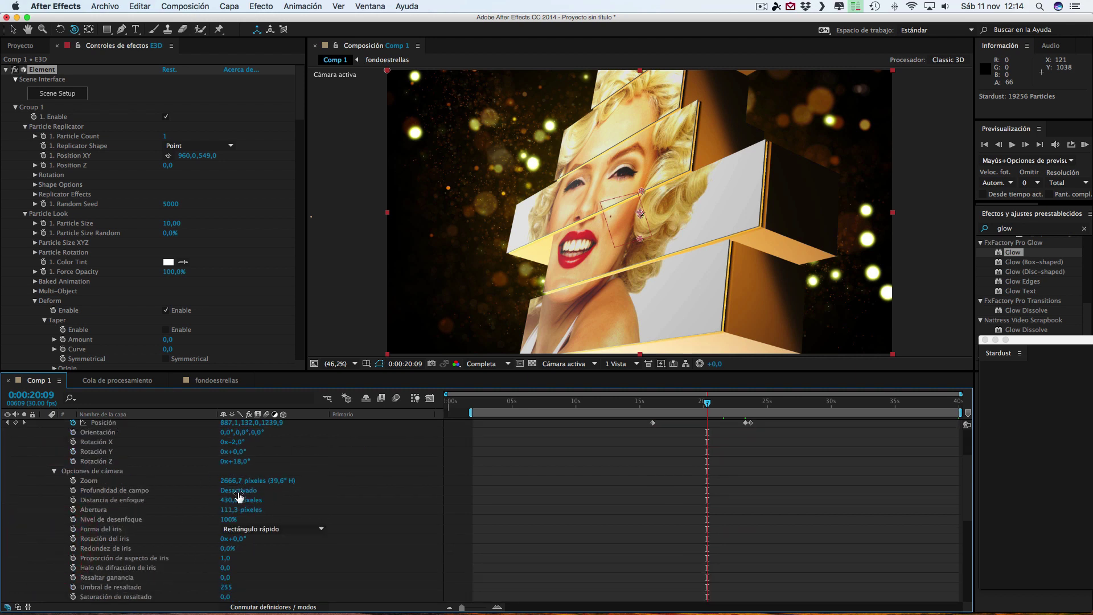
drag(232, 501, 288, 500)
click(257, 491)
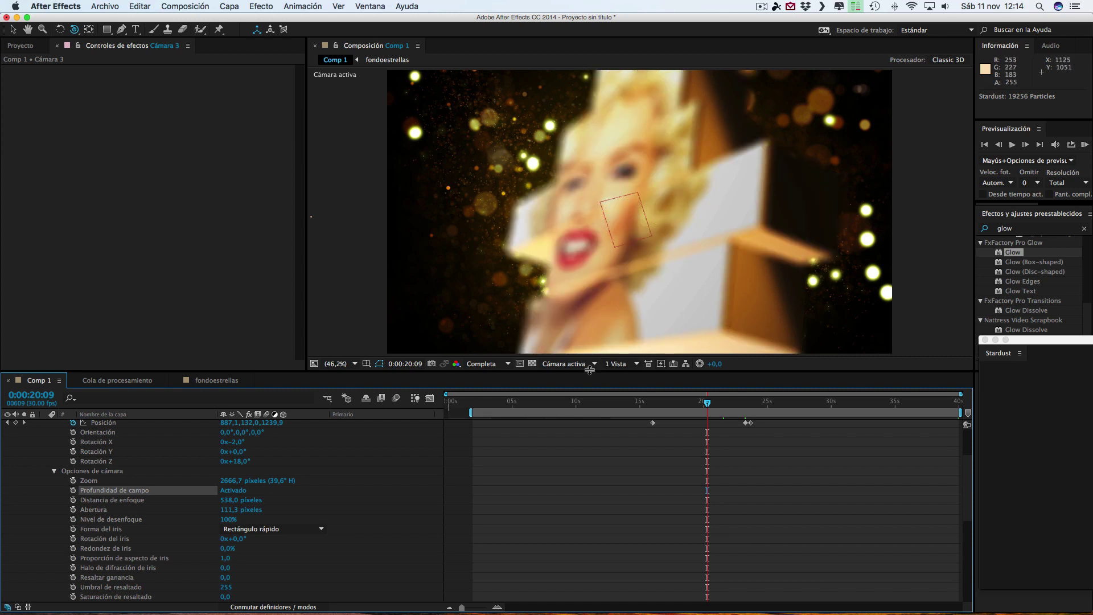
click(580, 364)
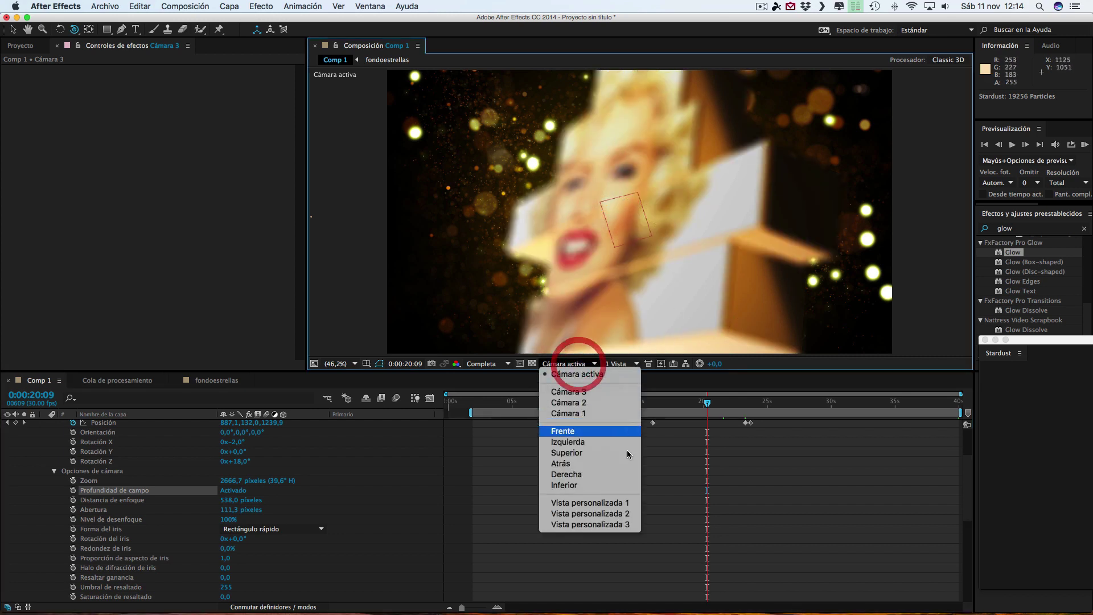
click(600, 503)
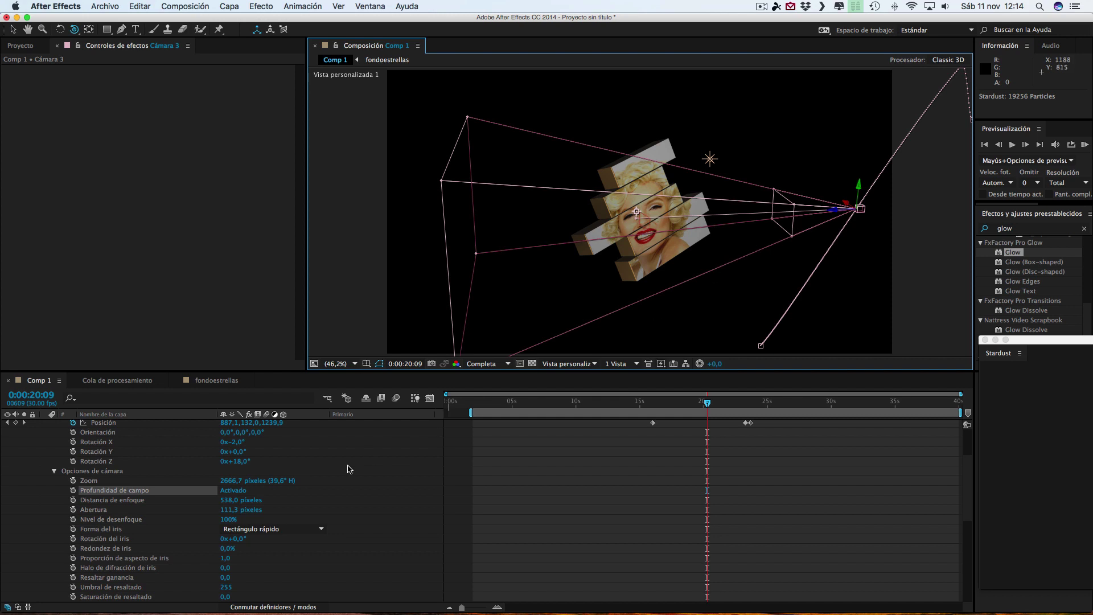
drag(226, 500, 698, 488)
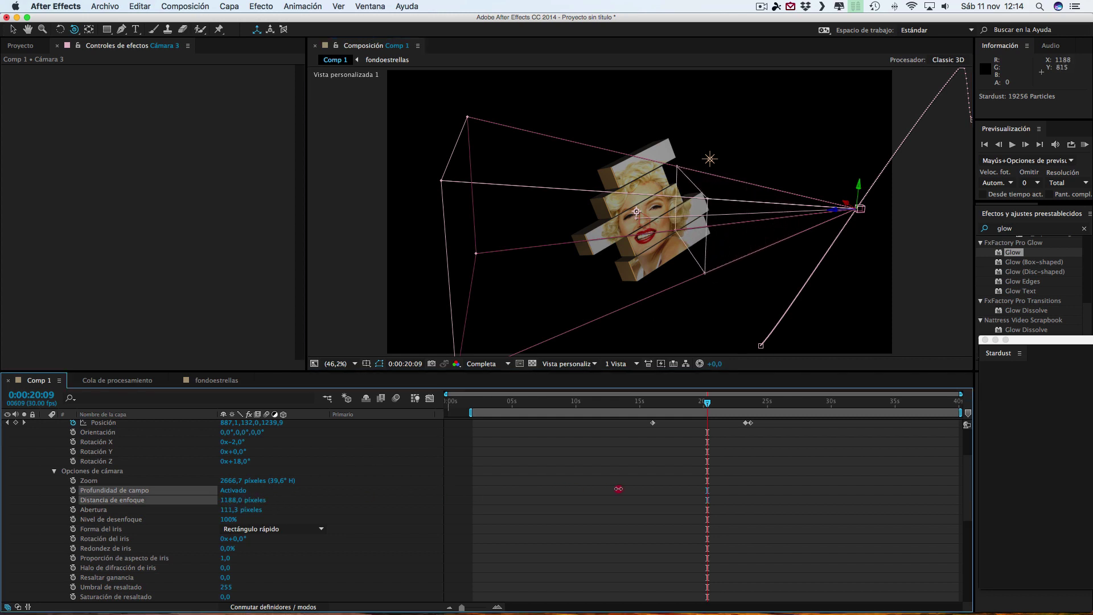
click(697, 489)
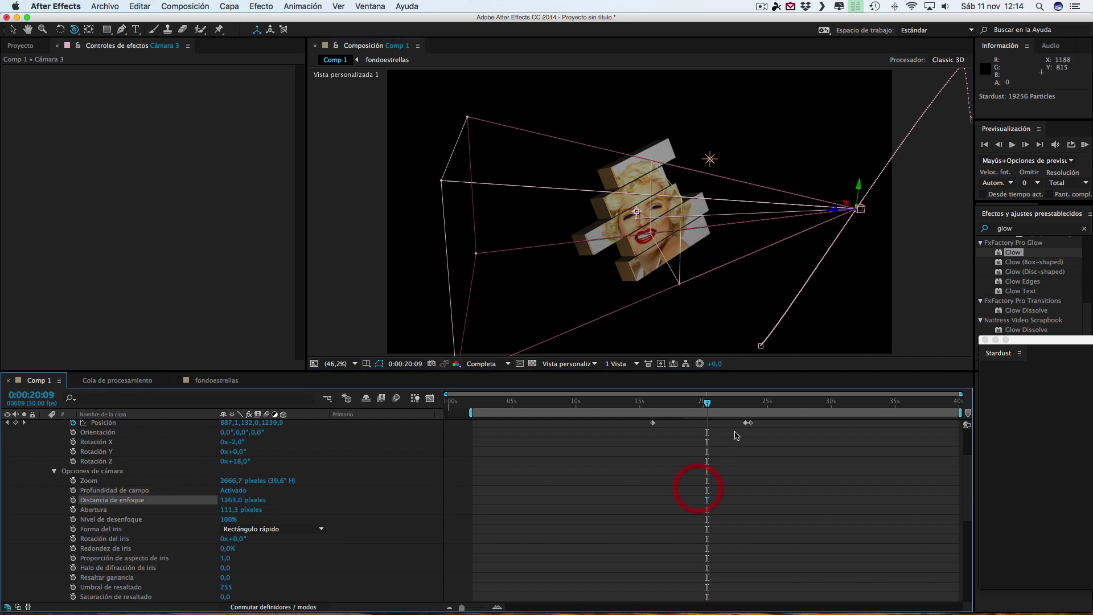
click(569, 363)
click(589, 374)
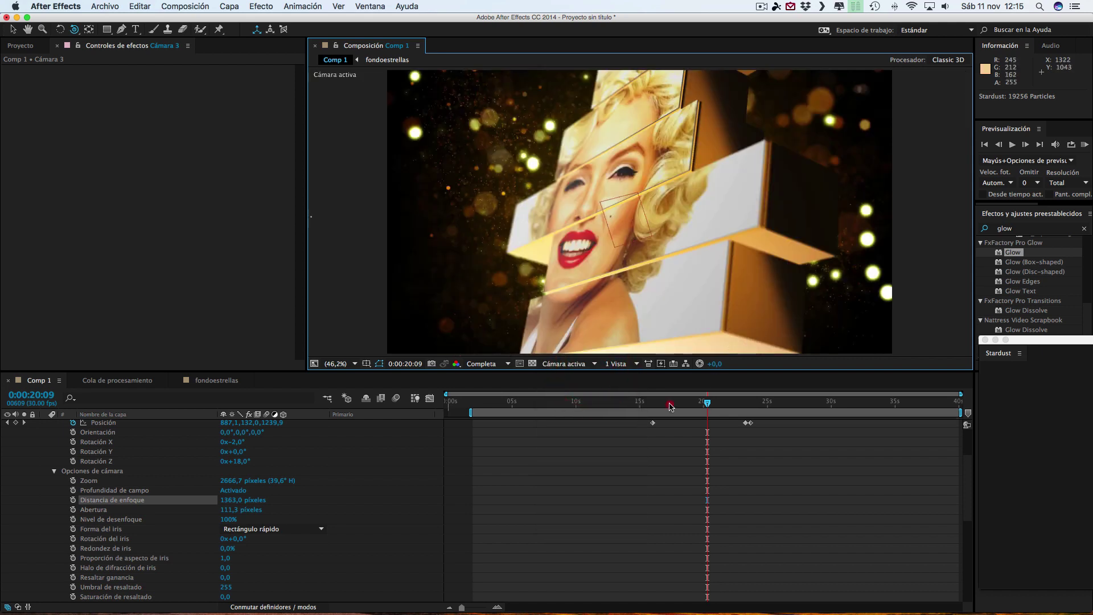
Step: Scrub the camera move from 0:00:17:10 to 0:00:23:08 and open the viewer layout choices
click(670, 404)
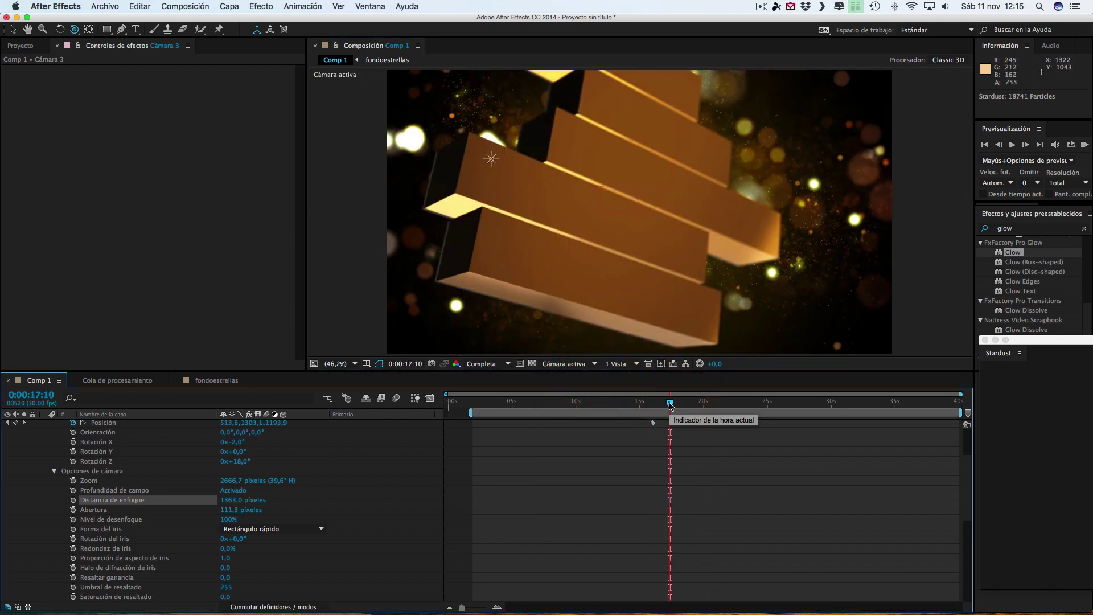
click(734, 405)
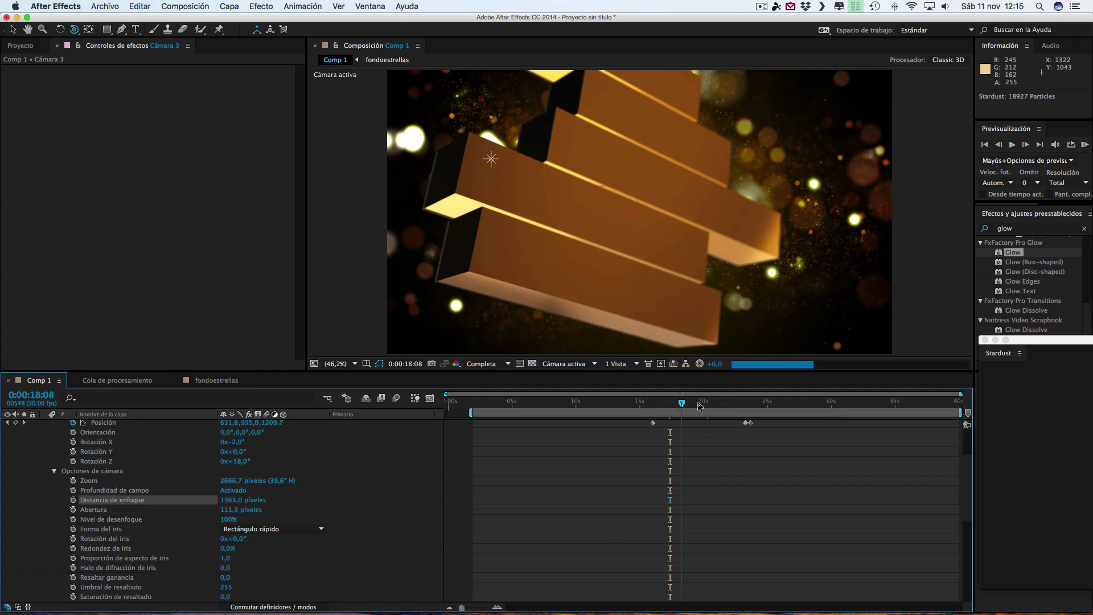
click(746, 405)
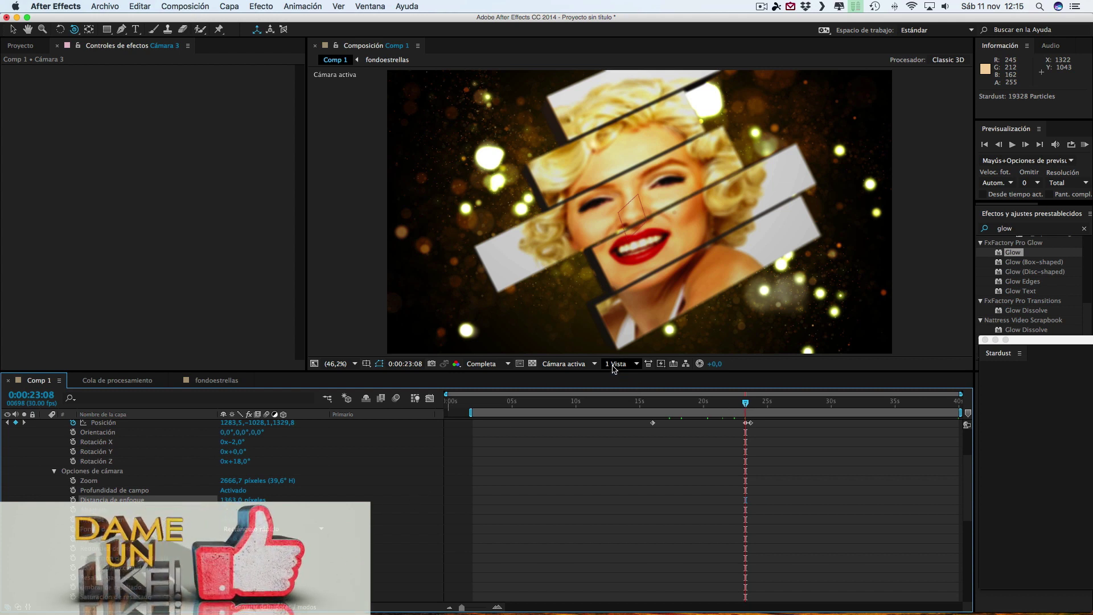
click(619, 364)
Step: Switch to Vista personalizada 1 in a 4 Vistas layout and push focus distance to 1940 pixels
click(569, 364)
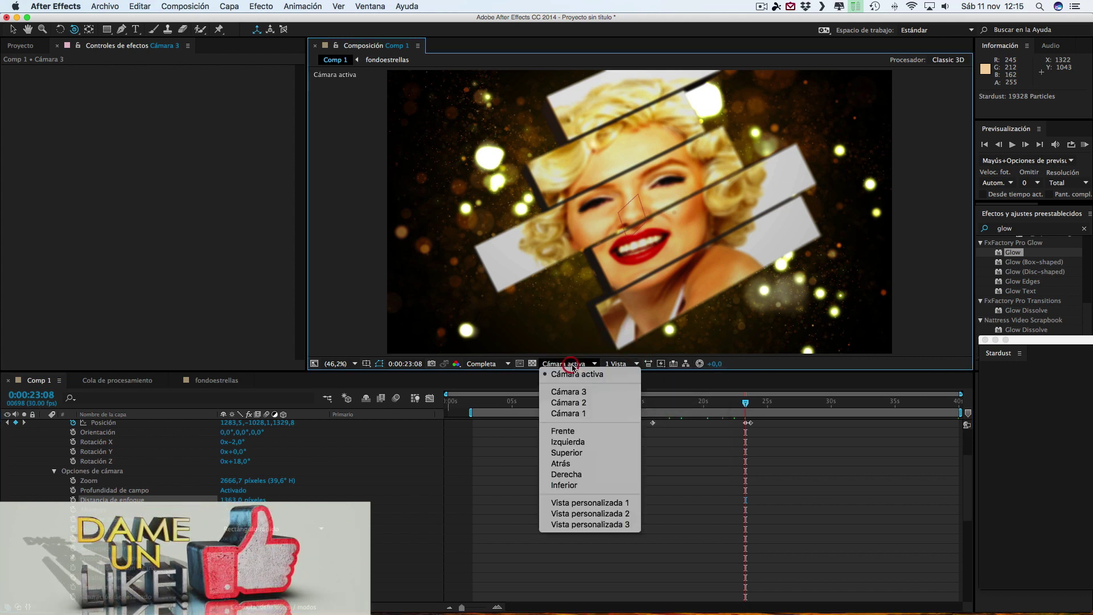
click(595, 502)
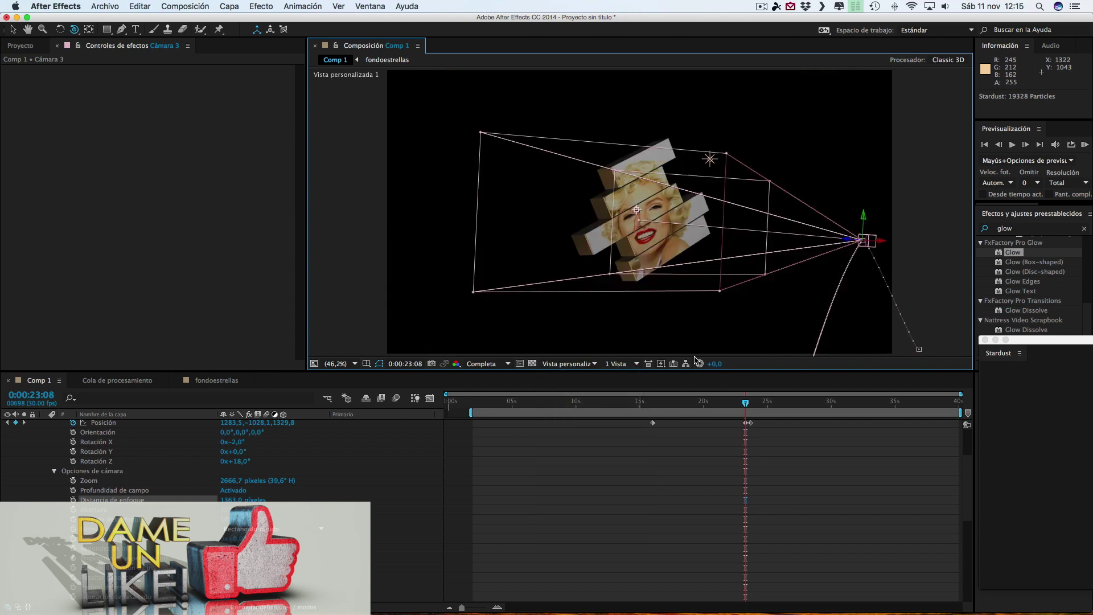
click(608, 364)
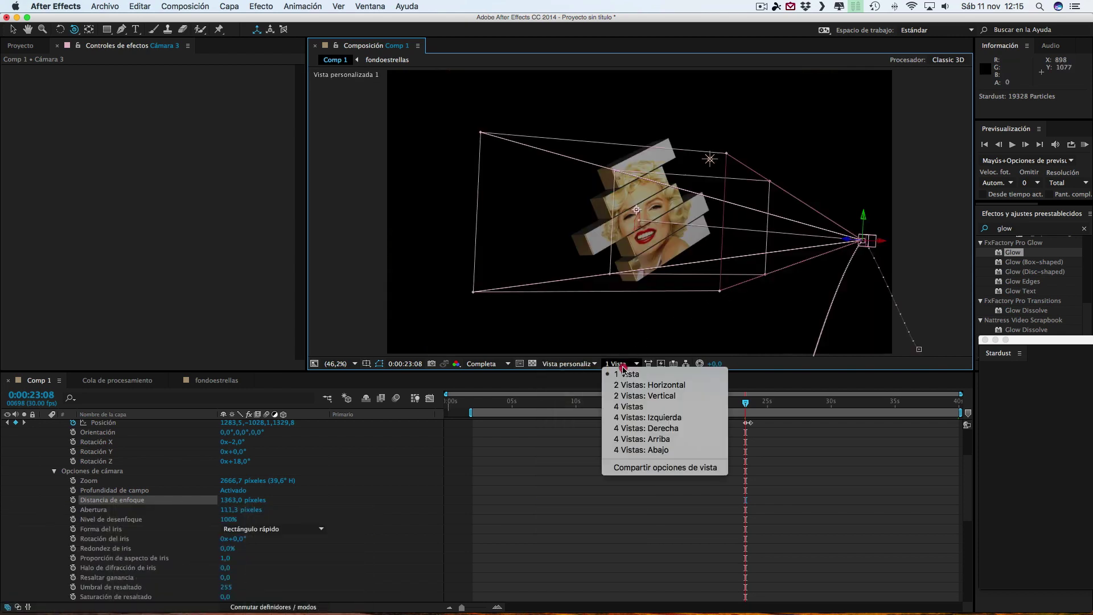
click(626, 398)
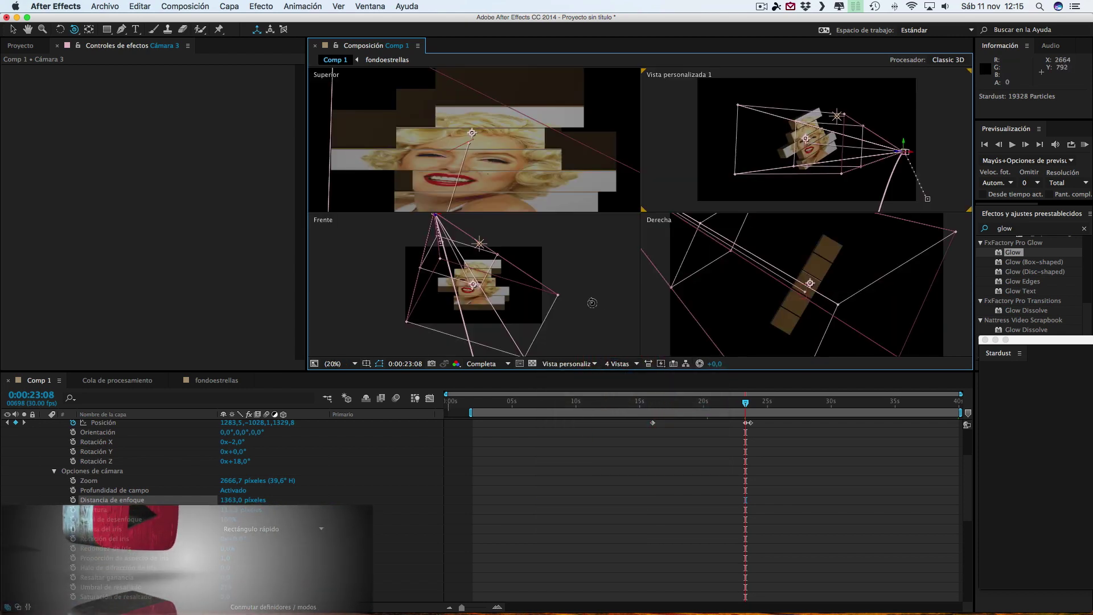
scroll(591, 308, down, 3)
scroll(592, 307, down, 2)
scroll(591, 307, up, 2)
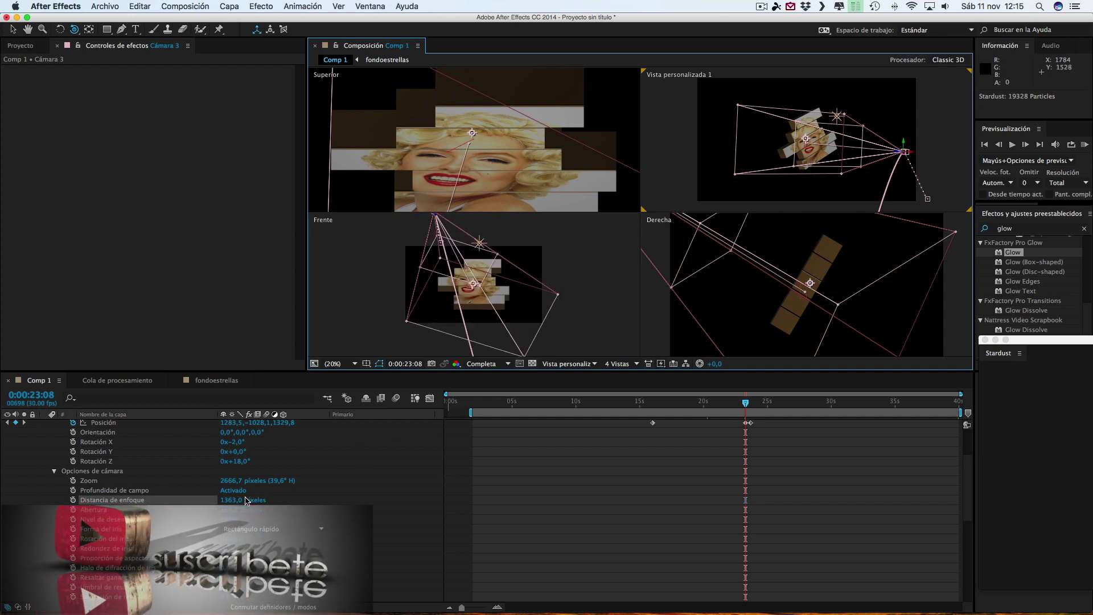
mouse_move(224, 500)
mouse_down()
mouse_move(582, 502)
mouse_move(552, 497)
mouse_up()
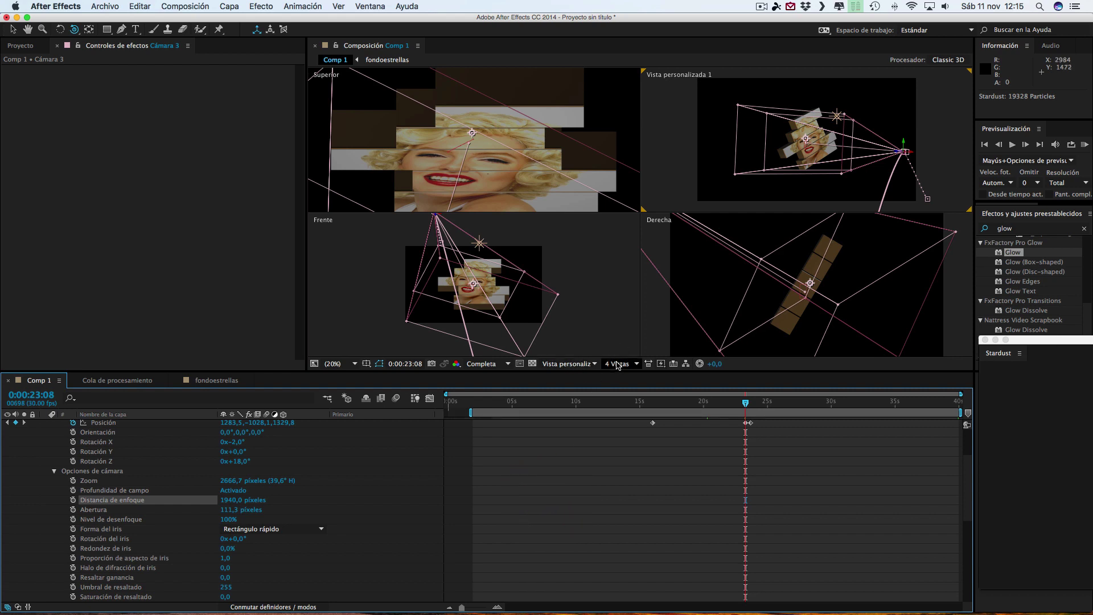
Step: Return to a single Cámara activa view and preview the focus at 0:00:19:00 and 0:00:17:13
click(575, 363)
click(575, 373)
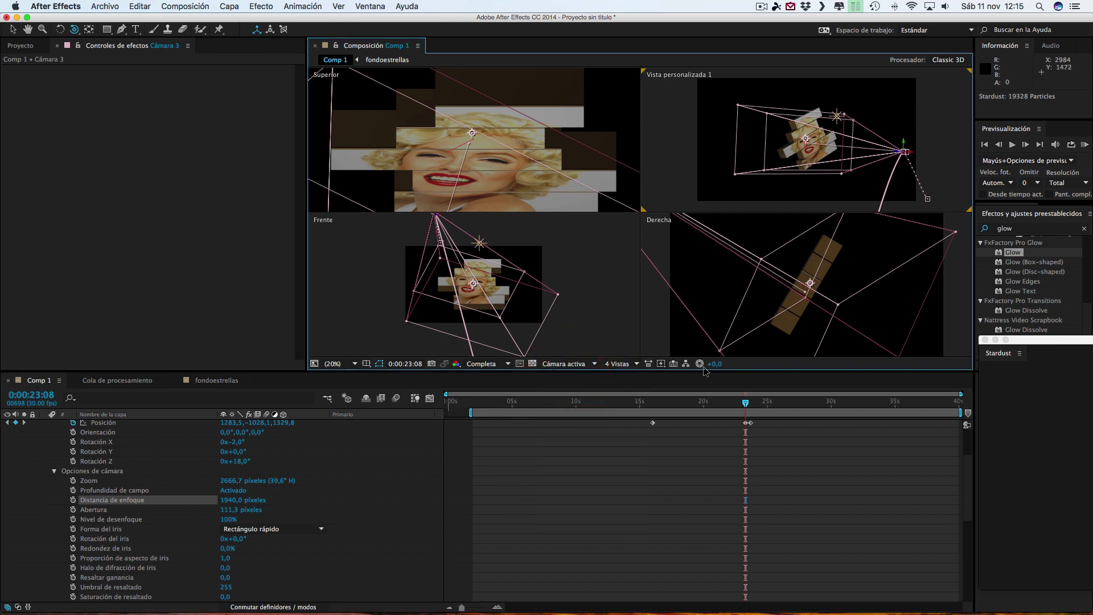
click(616, 364)
click(622, 374)
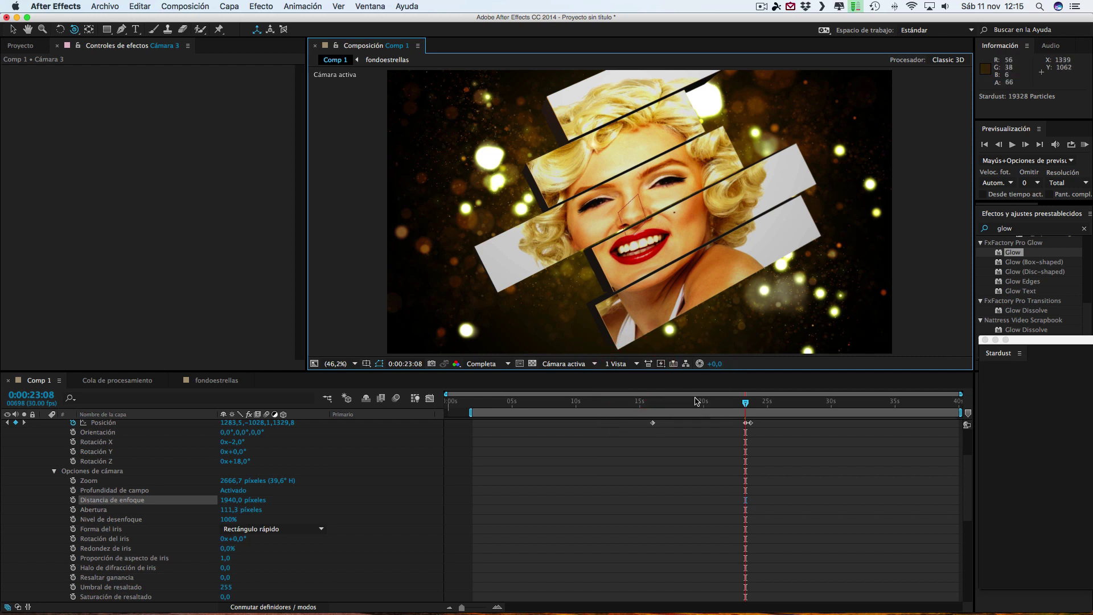
click(690, 403)
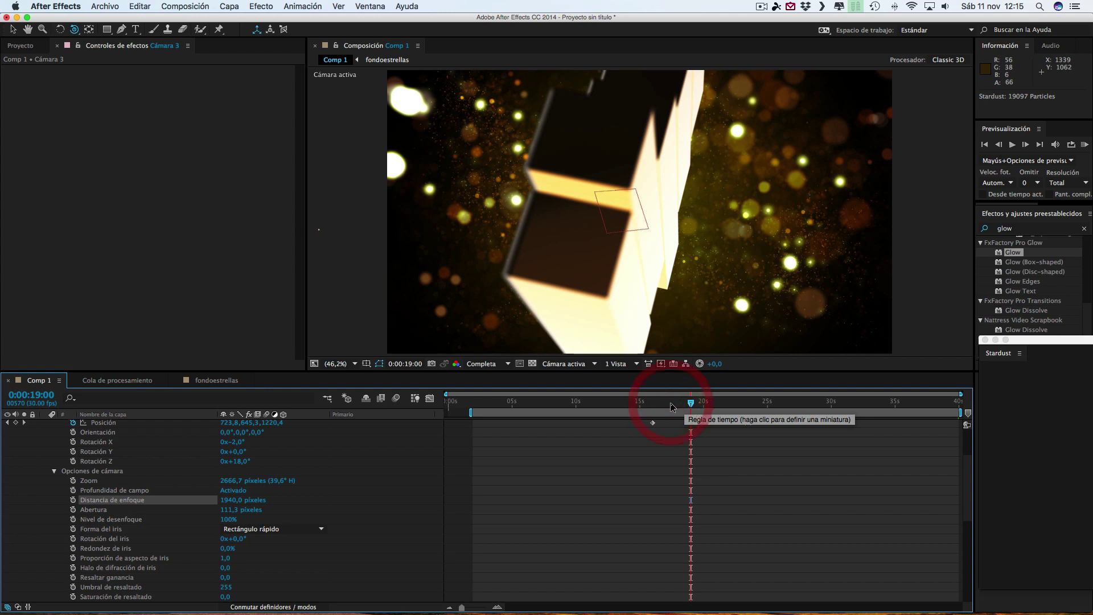
click(670, 404)
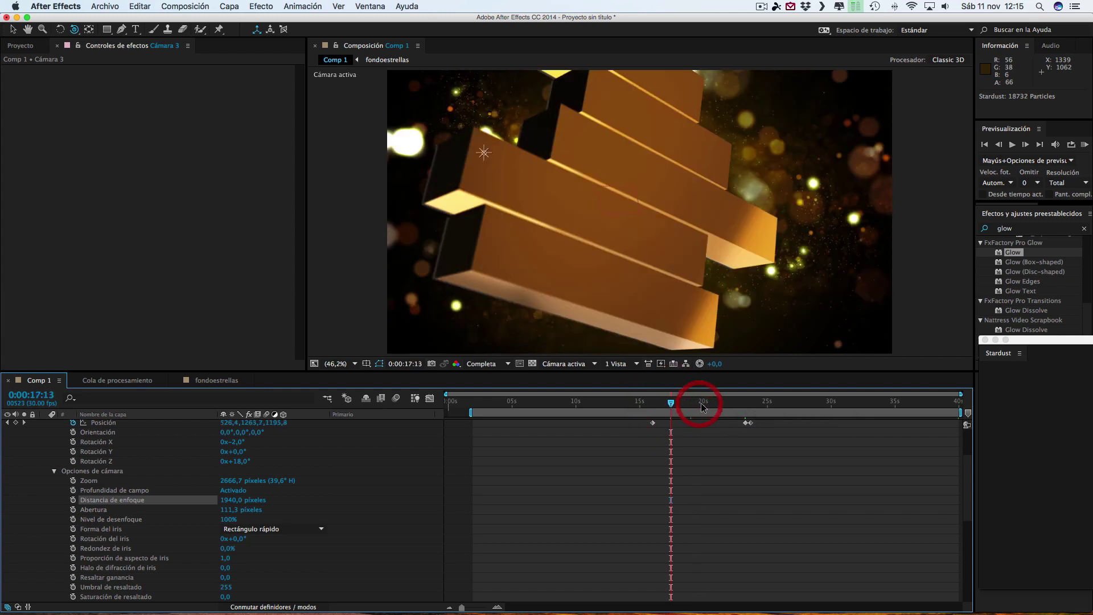
Step: In E3D's Effect Controls, set Render Settings > Lighting > Add Lighting to Dramatic
click(691, 403)
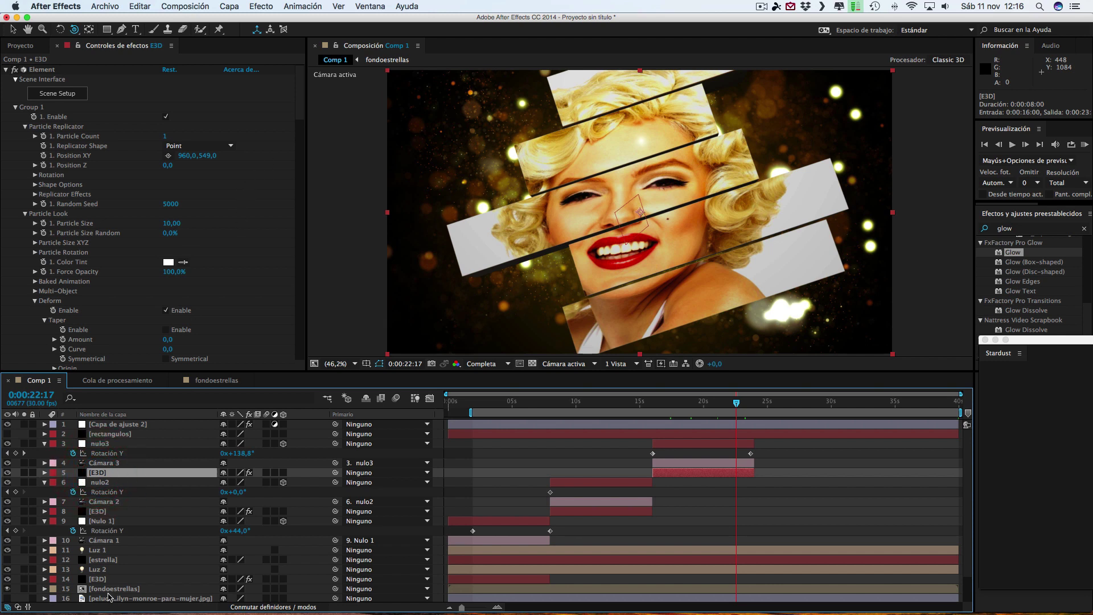
drag(300, 77, 318, 208)
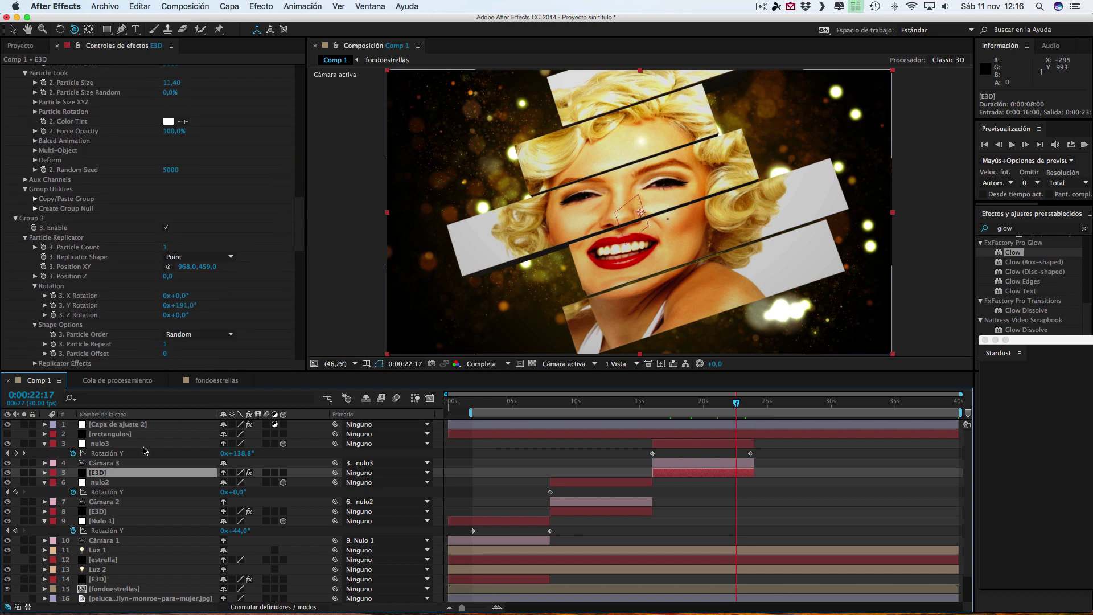
drag(306, 214, 326, 334)
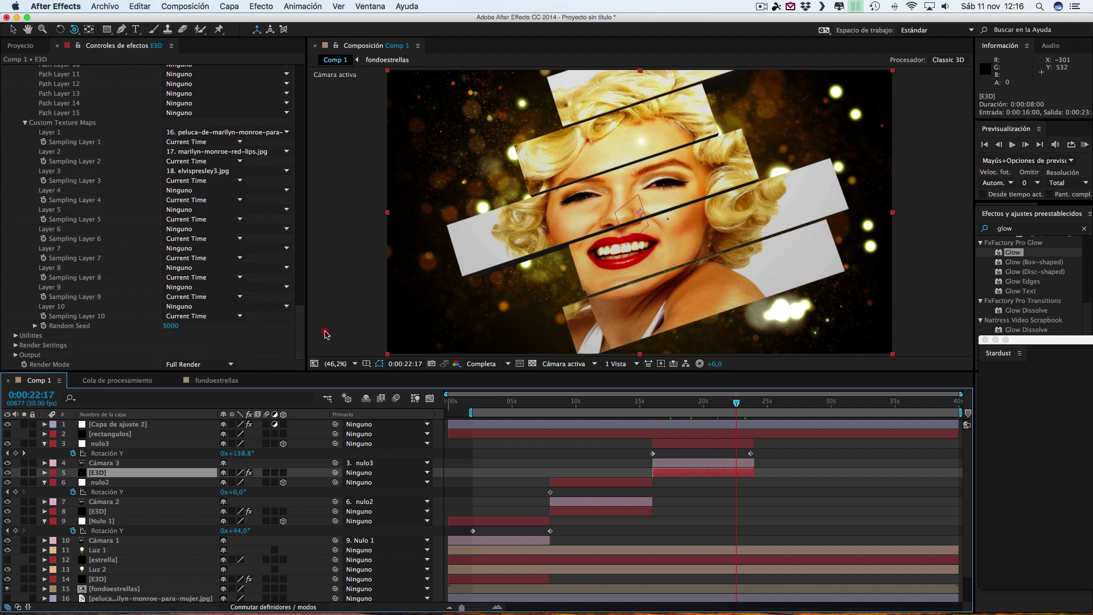
click(15, 345)
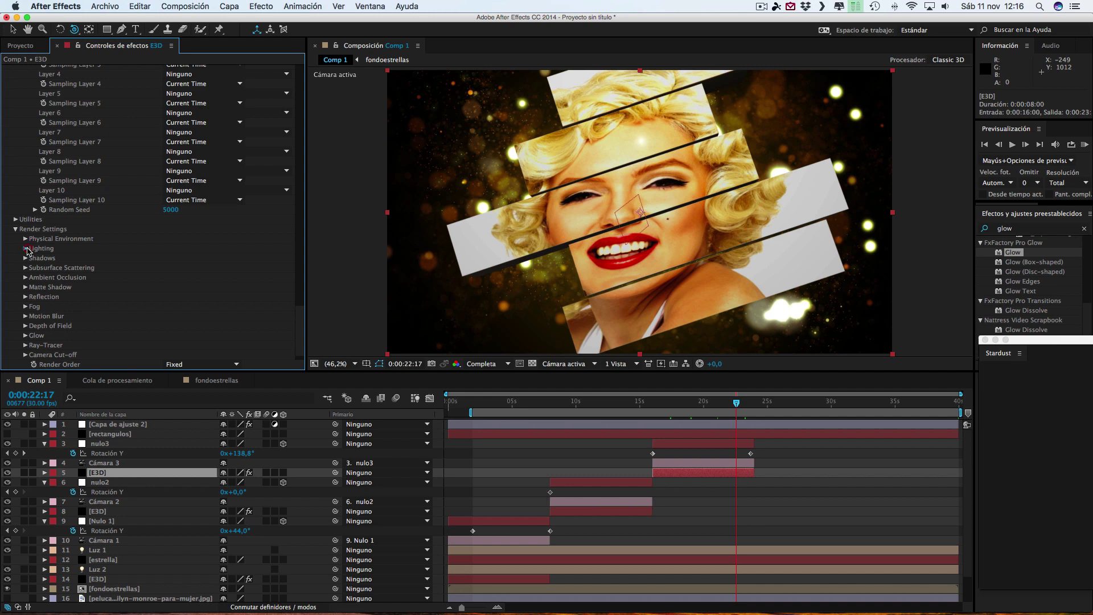
click(27, 248)
click(199, 277)
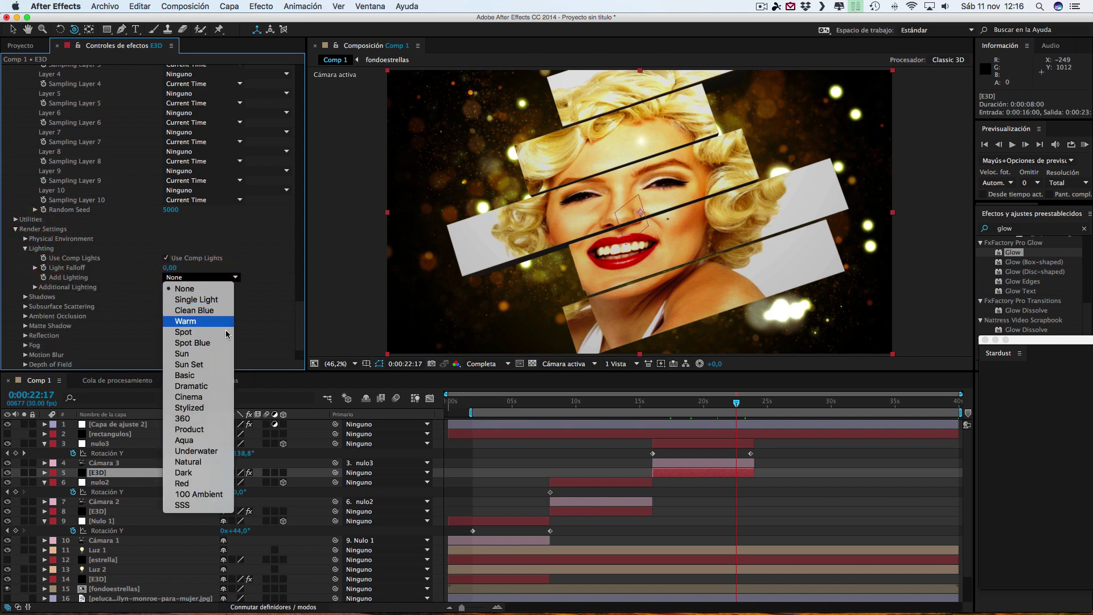
click(193, 386)
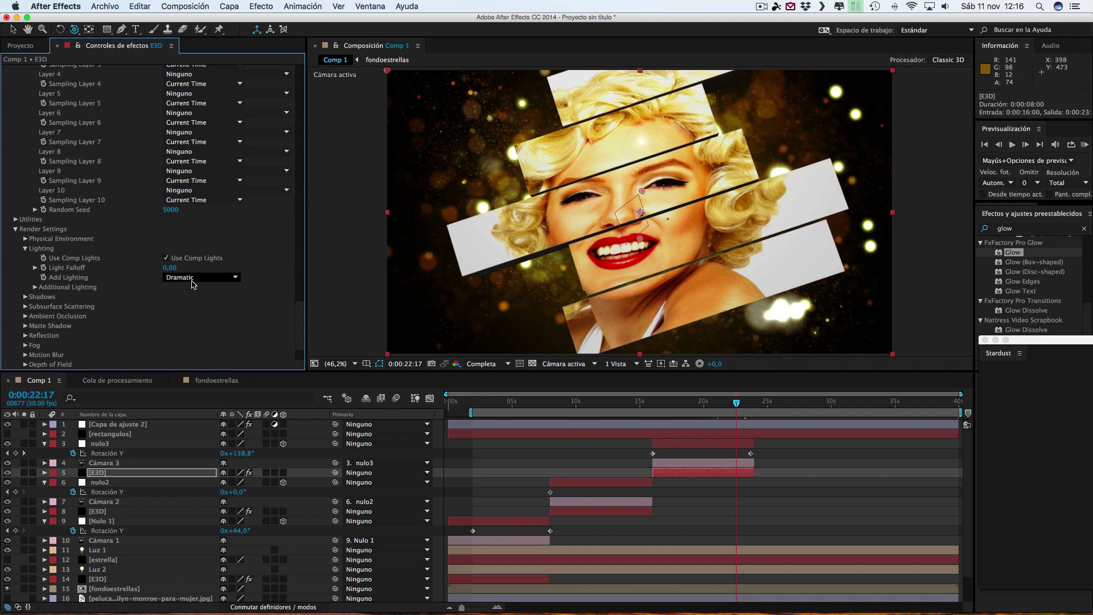
scroll(178, 237, up, 15)
scroll(178, 237, up, 5)
scroll(168, 222, up, 5)
scroll(157, 202, up, 5)
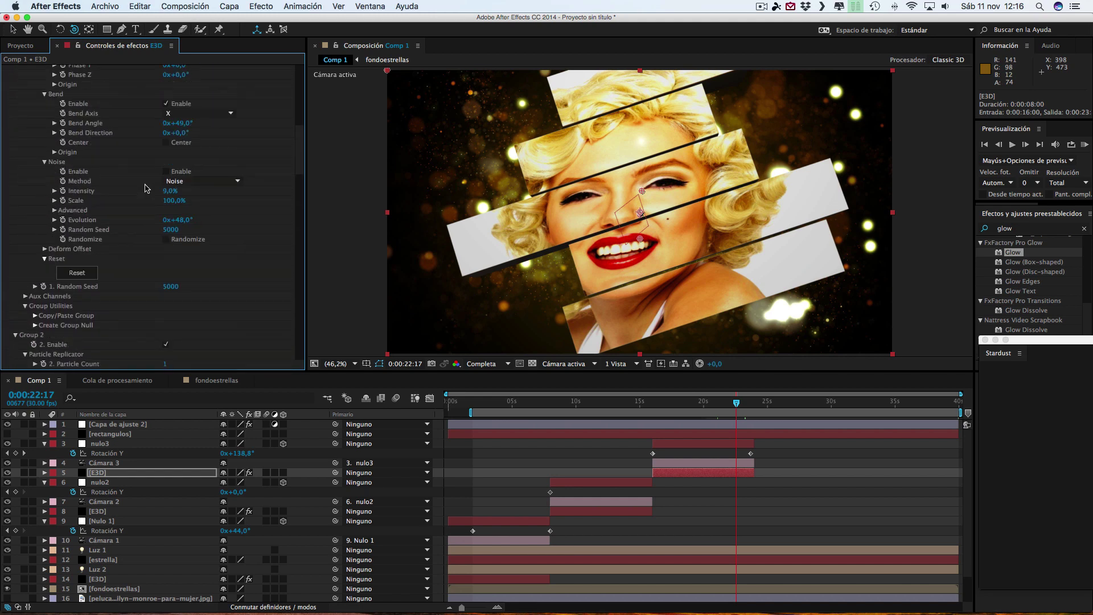
scroll(146, 187, up, 5)
Step: In Element 3D Scene Setup, raise the slab material's reflectivity to 33%
click(57, 94)
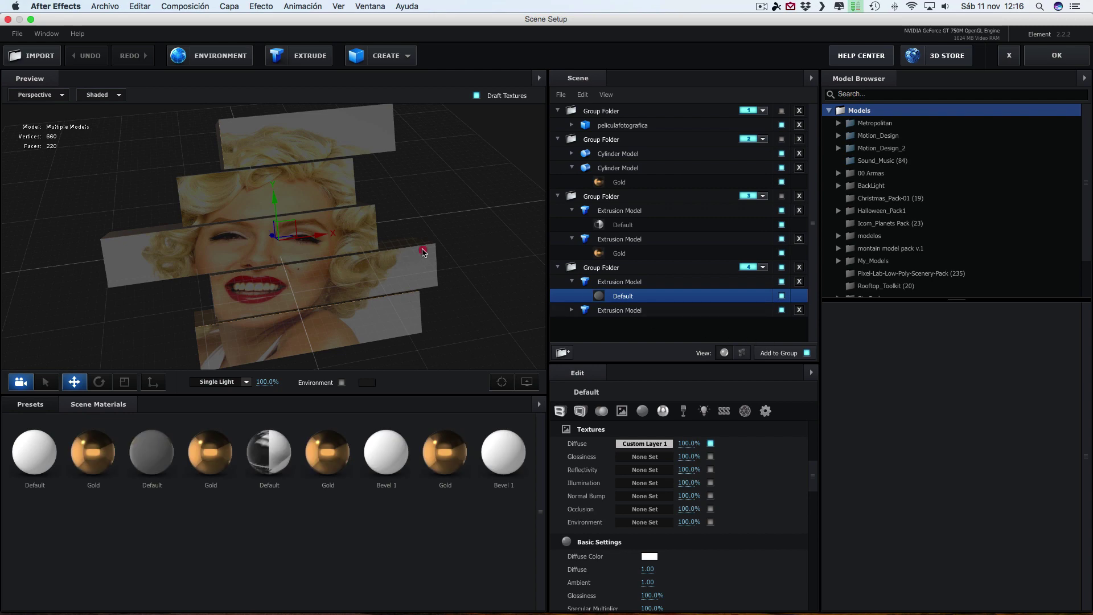
drag(423, 252, 432, 231)
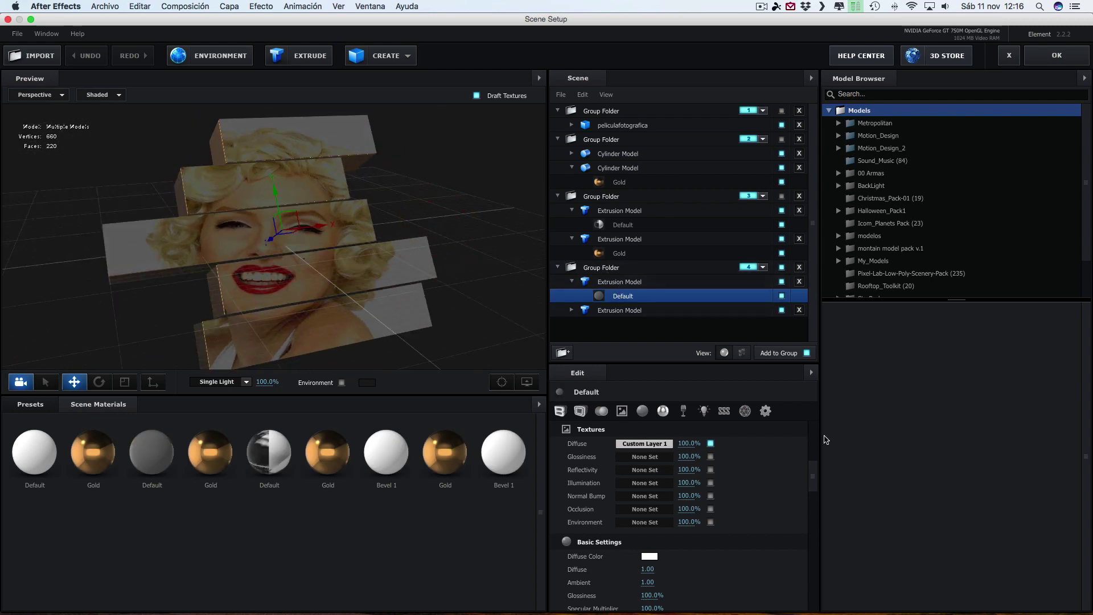
drag(812, 476, 812, 503)
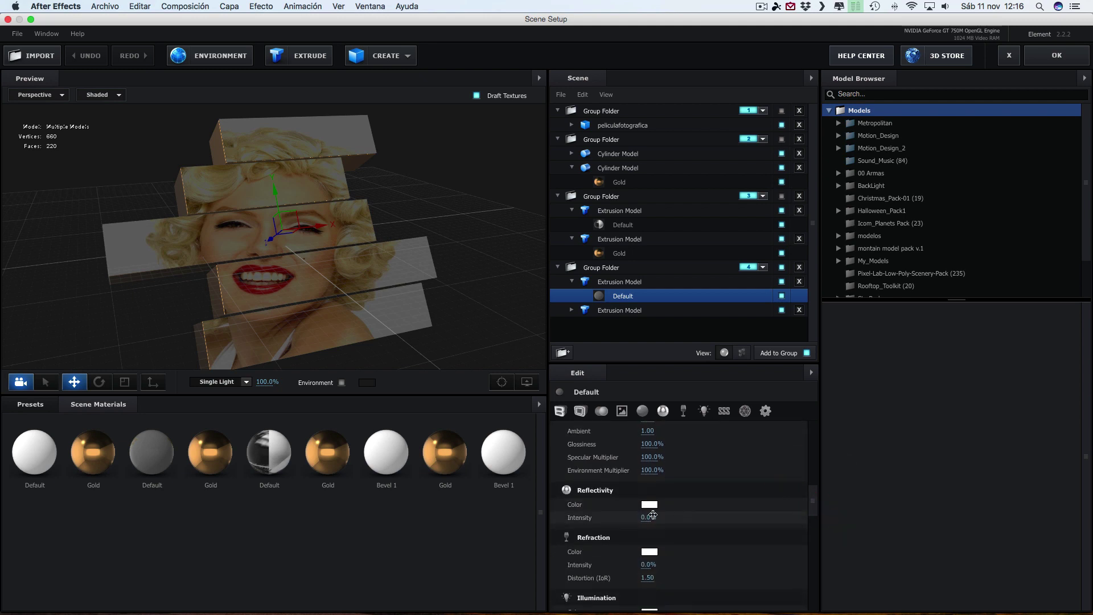
drag(662, 518, 667, 518)
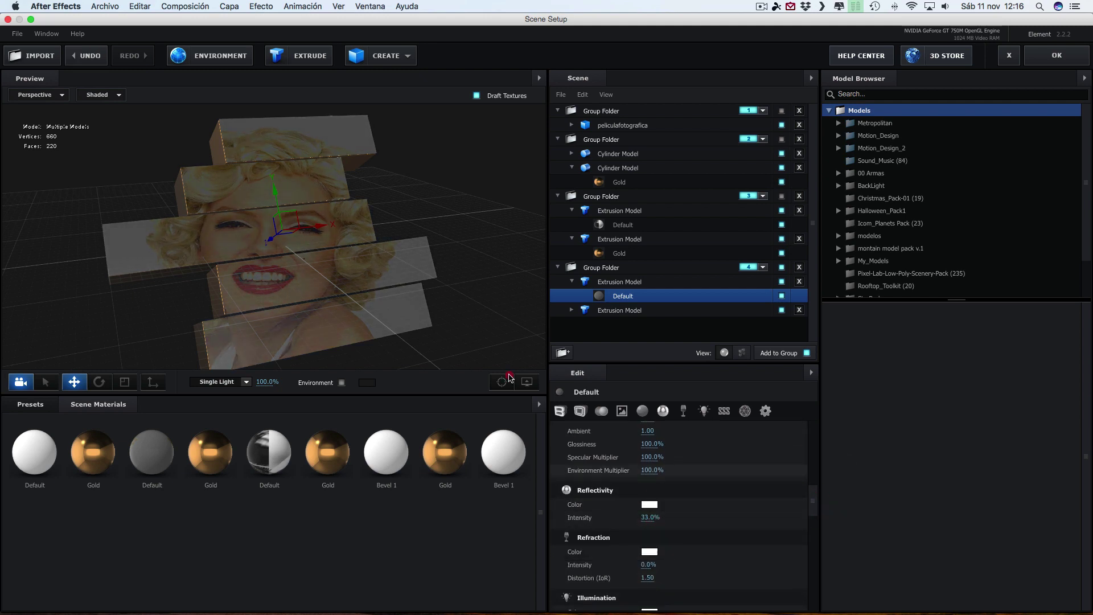
mouse_move(478, 341)
mouse_down()
mouse_move(465, 272)
mouse_move(432, 273)
mouse_up()
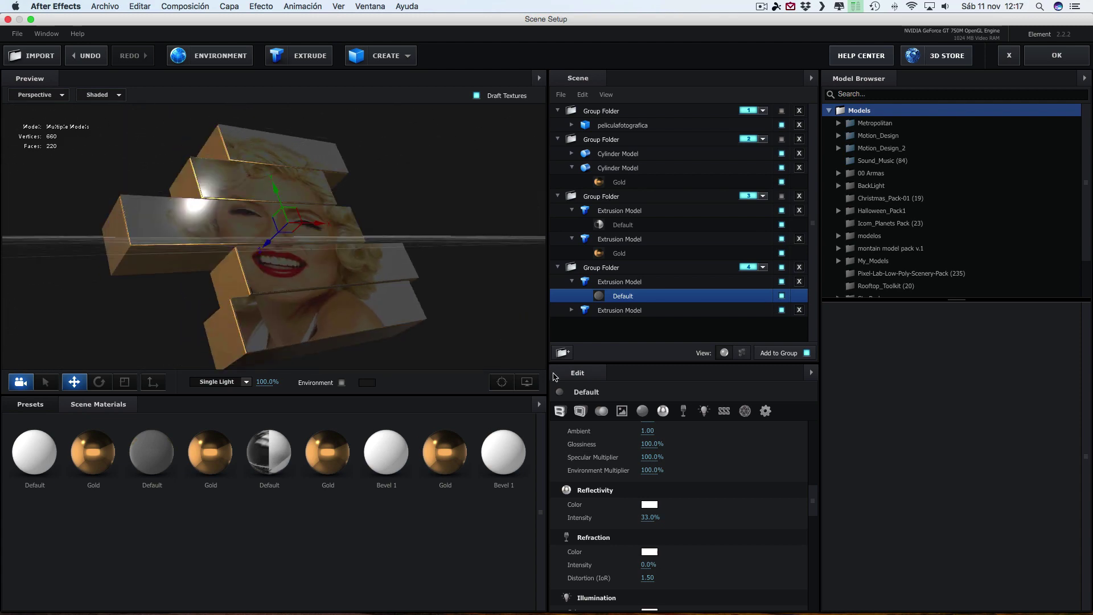
Step: Apply the BackLight_2K_05 environment preset from BackLight_Environments and confirm the scene
click(30, 403)
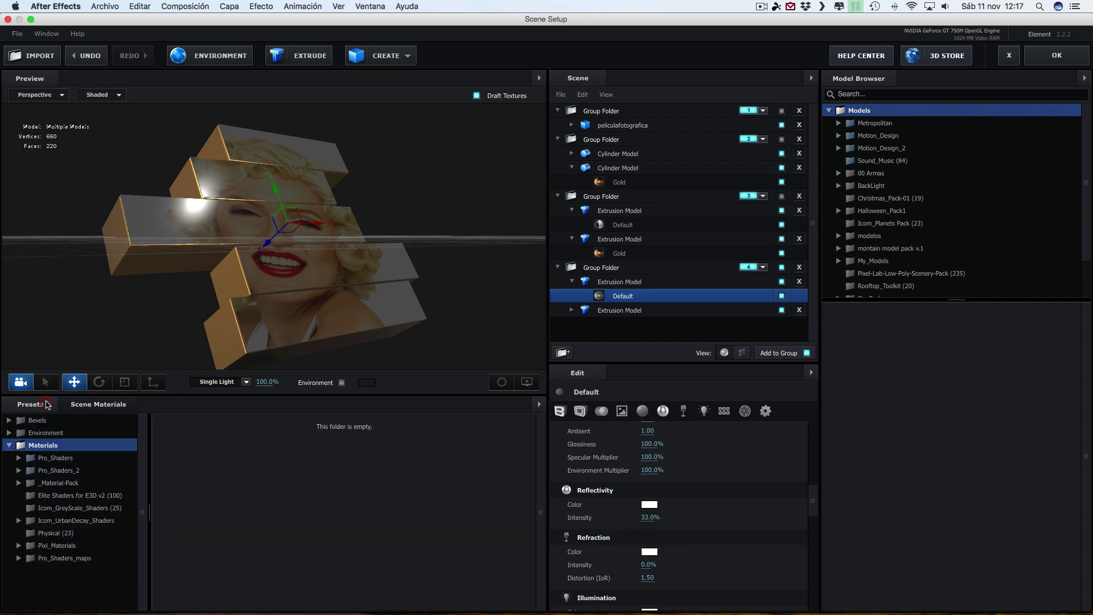
click(45, 433)
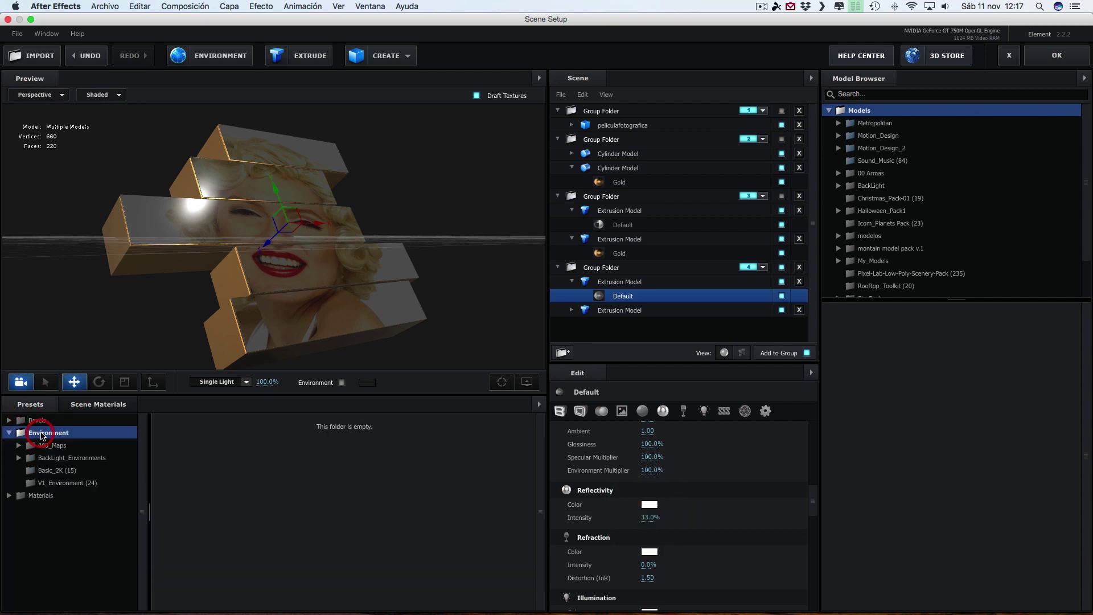
click(48, 471)
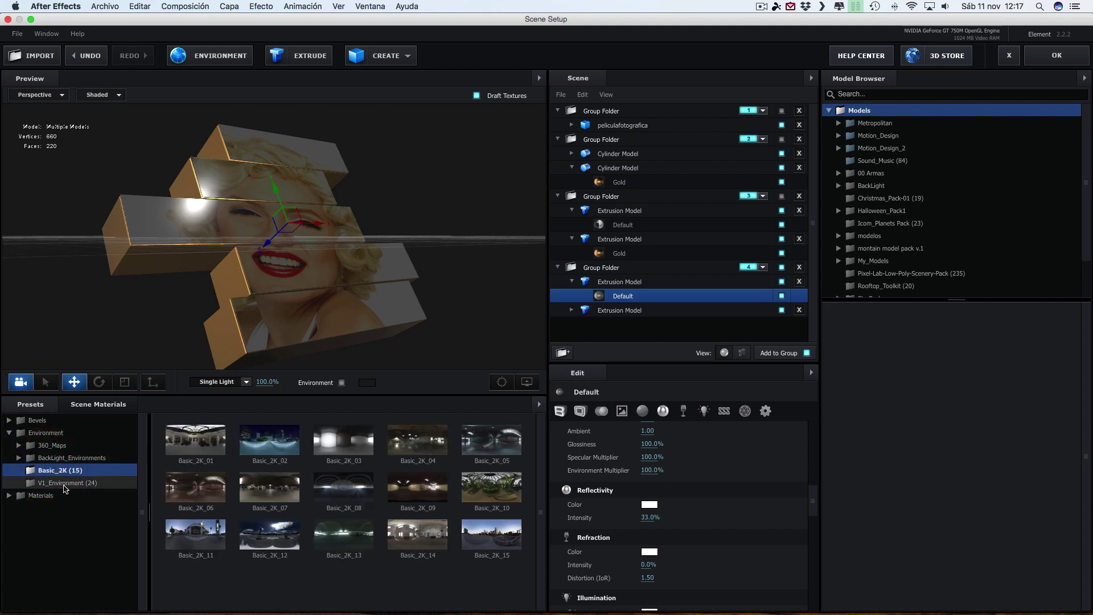
click(60, 459)
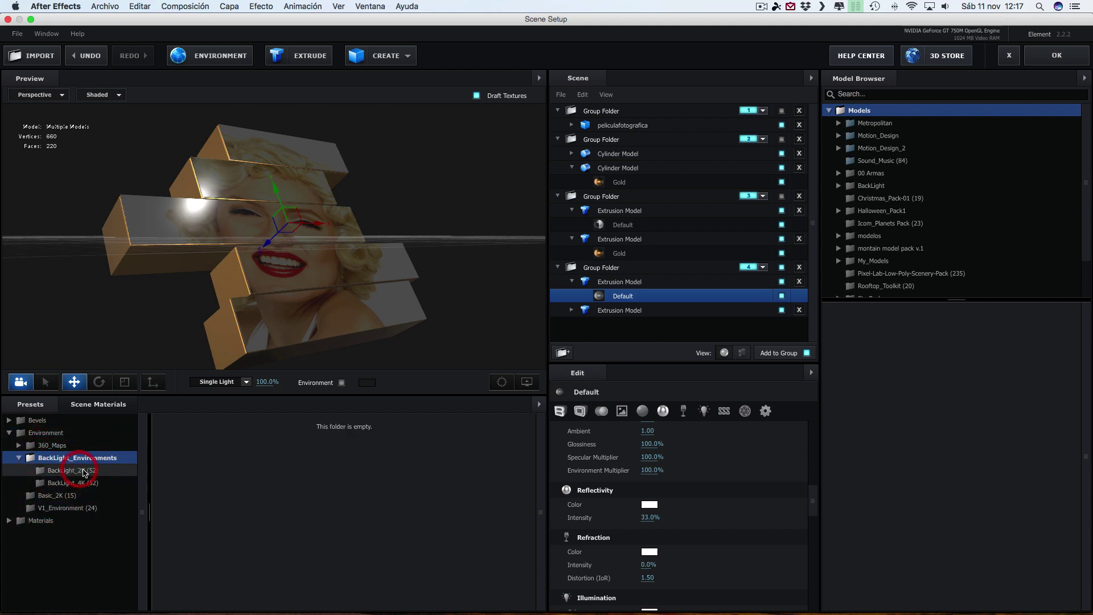
click(85, 471)
click(209, 492)
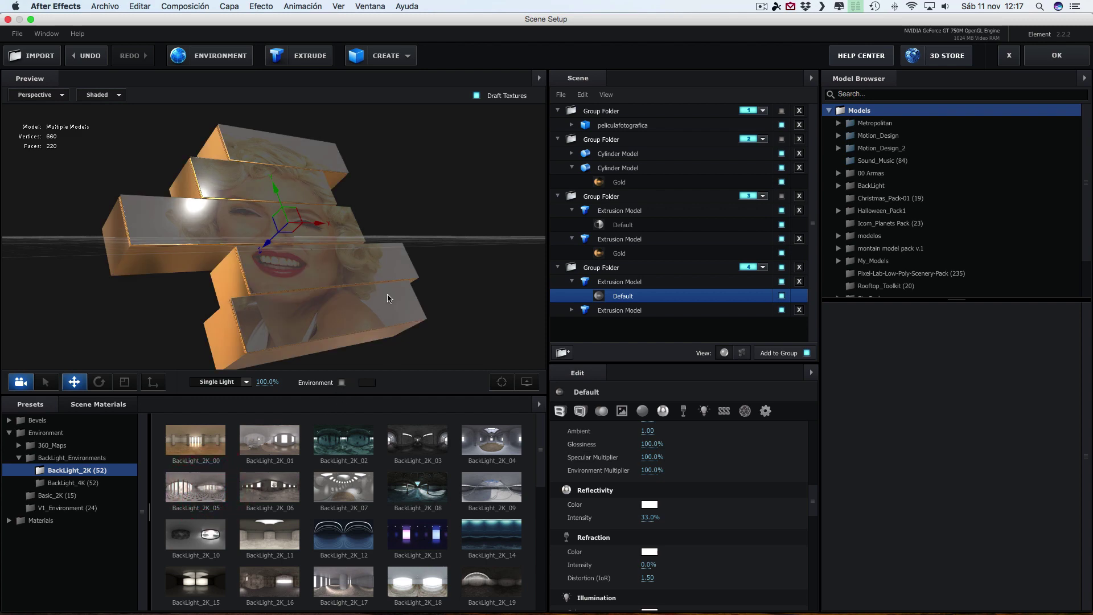
mouse_move(392, 293)
mouse_down()
mouse_move(427, 328)
mouse_move(411, 303)
mouse_up()
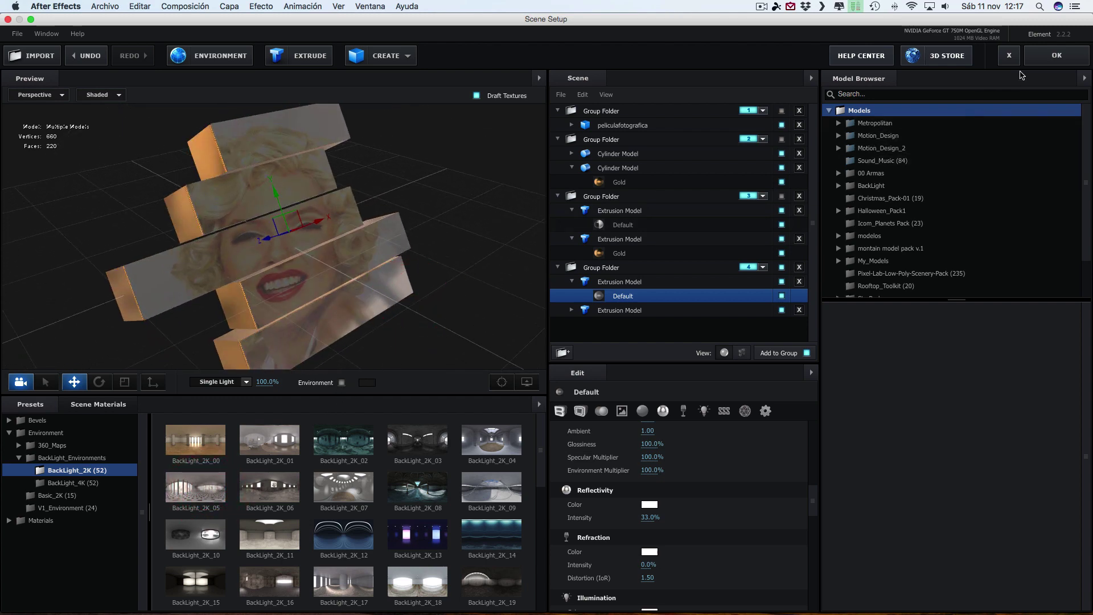
click(1053, 61)
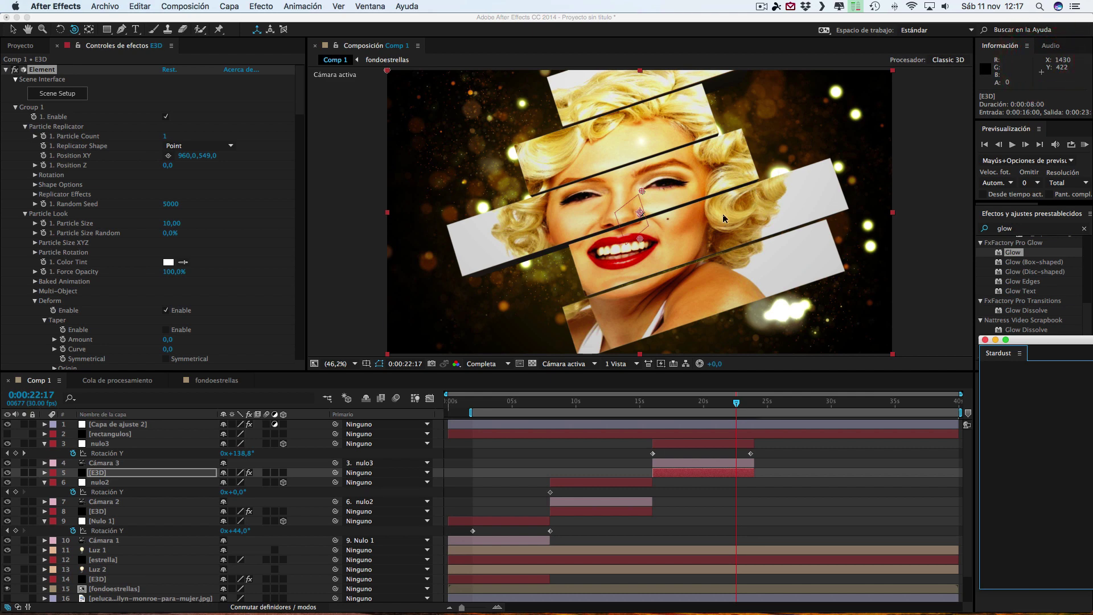
click(711, 403)
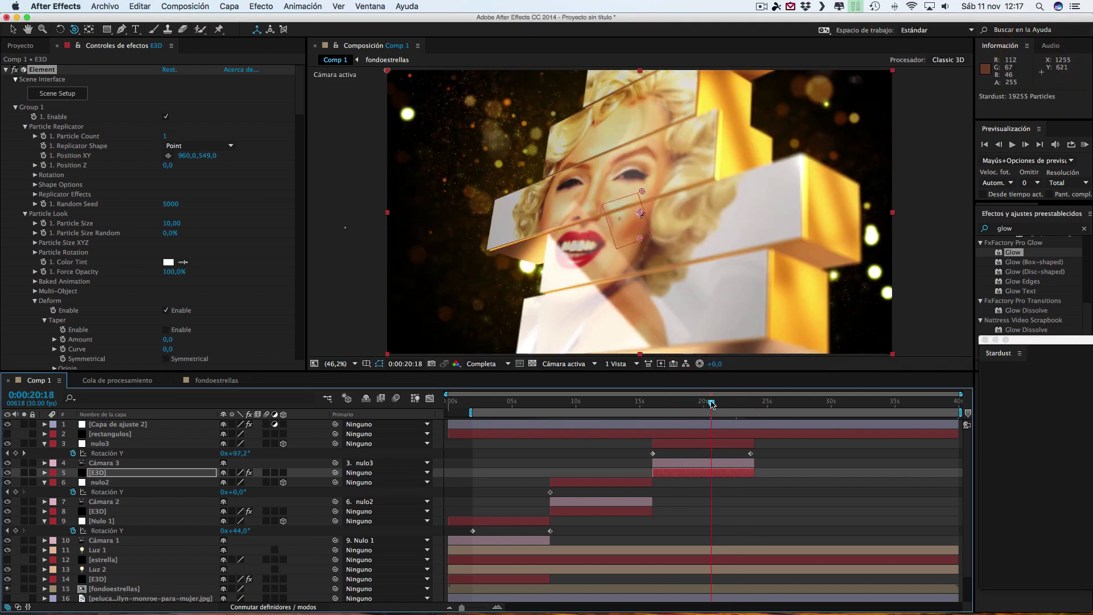
click(700, 403)
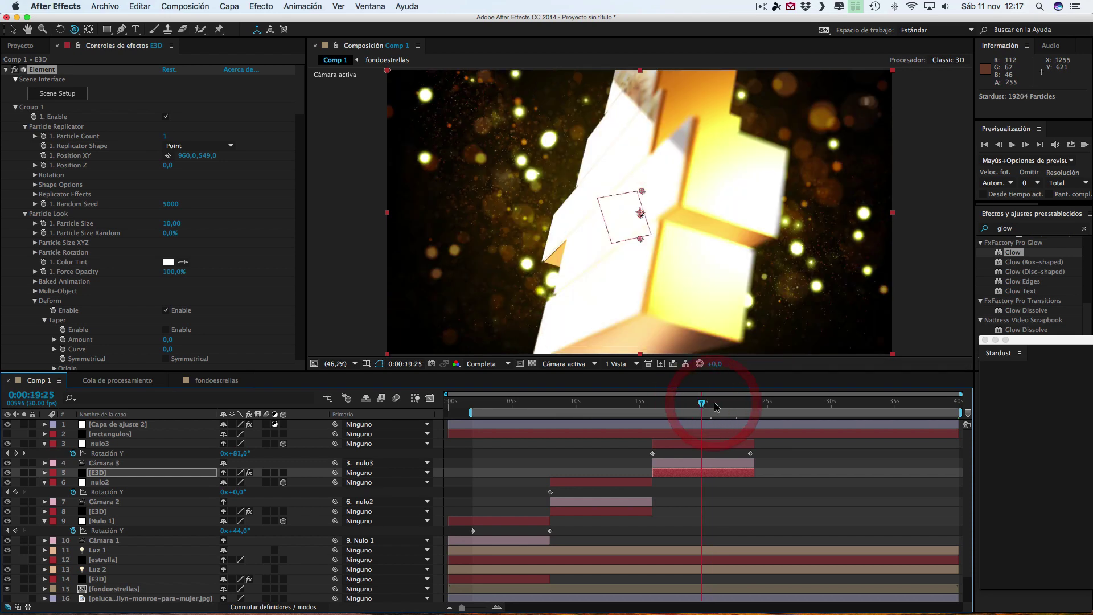
click(709, 403)
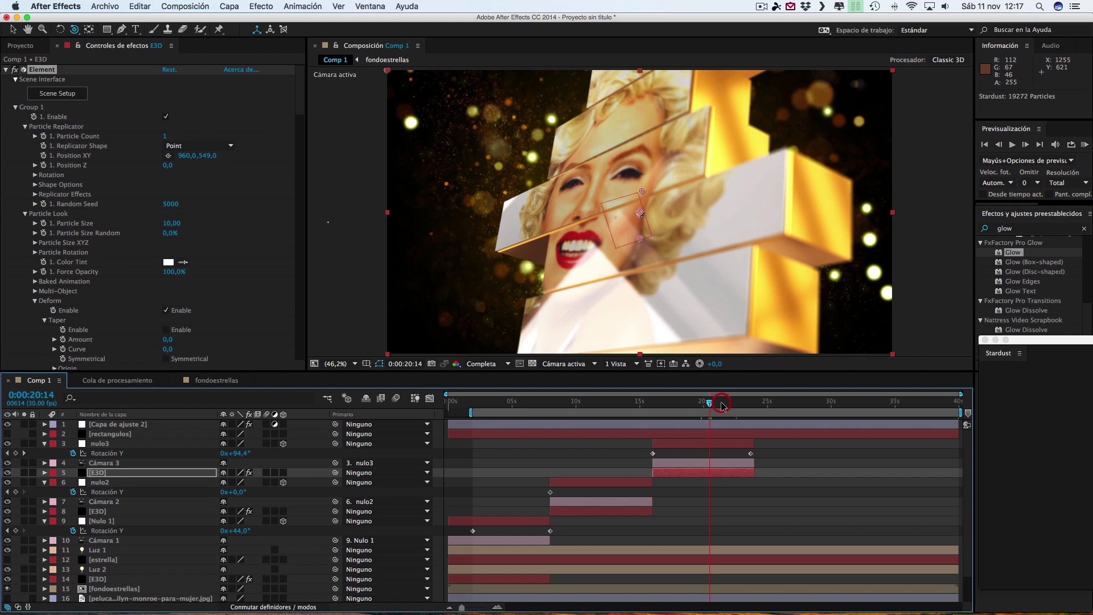
key(space)
click(762, 7)
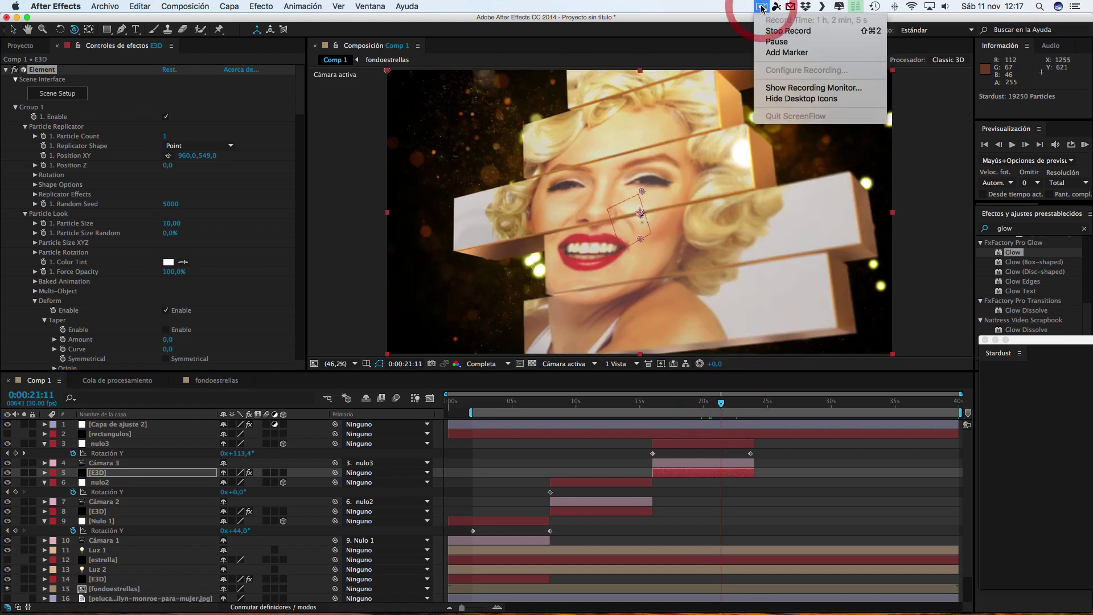
click(729, 8)
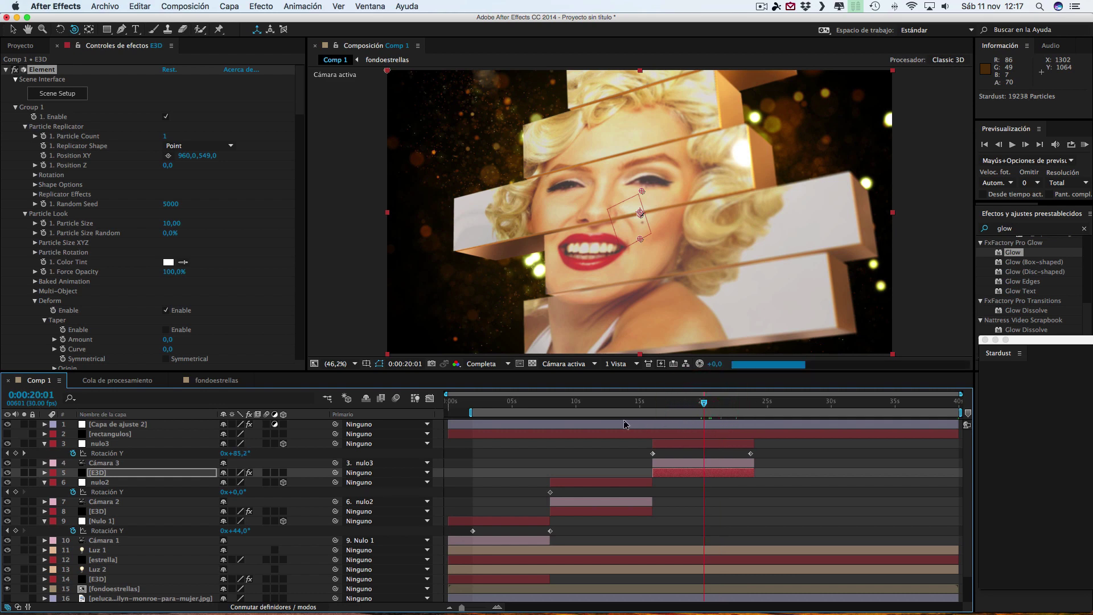
key(j)
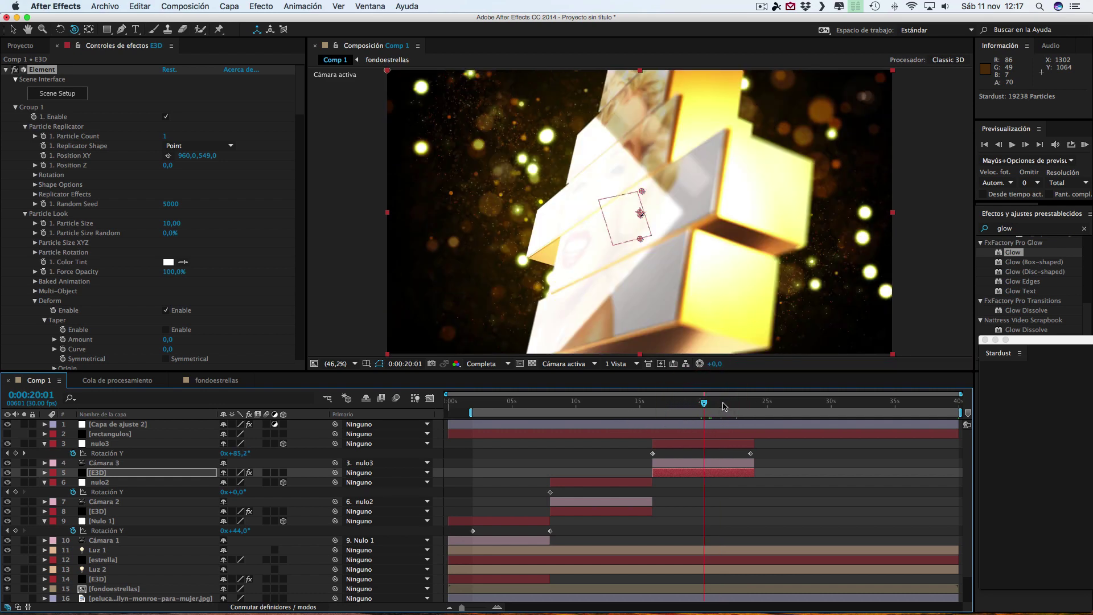
drag(685, 414, 720, 416)
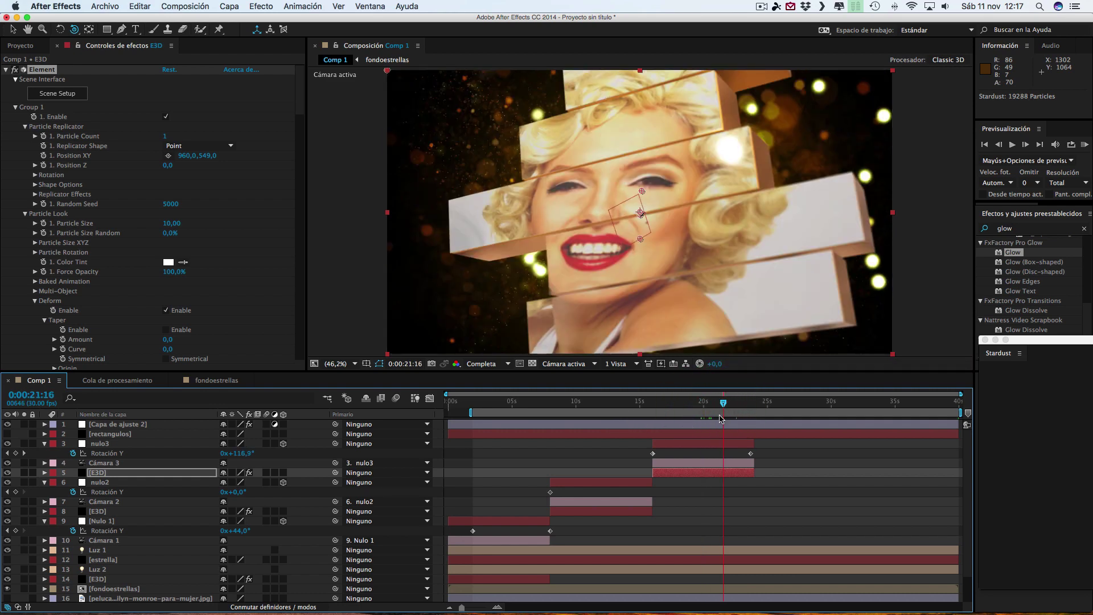
click(738, 406)
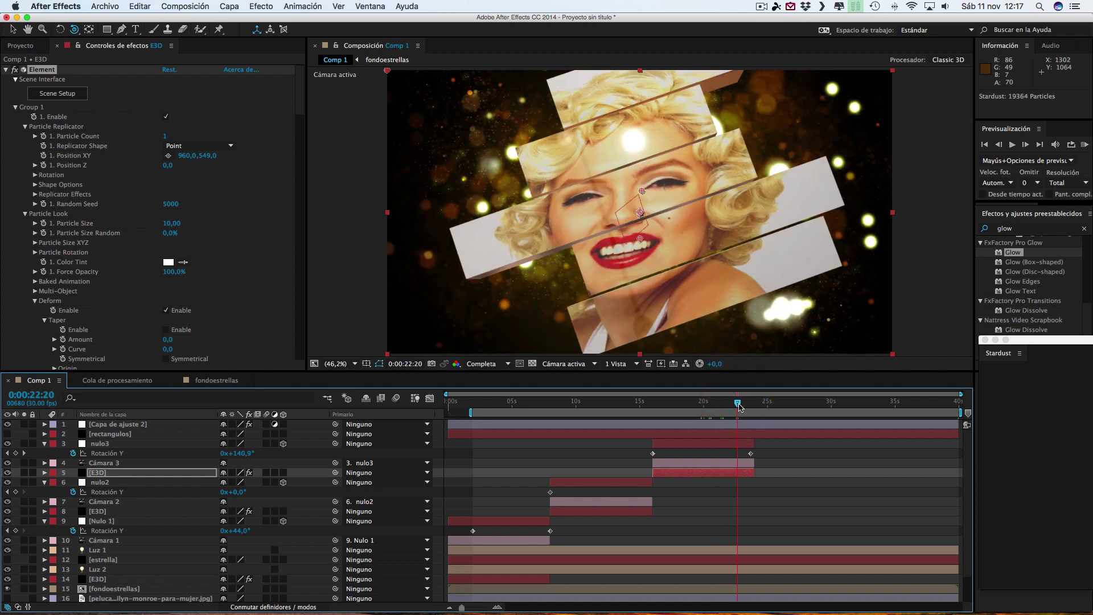
click(747, 405)
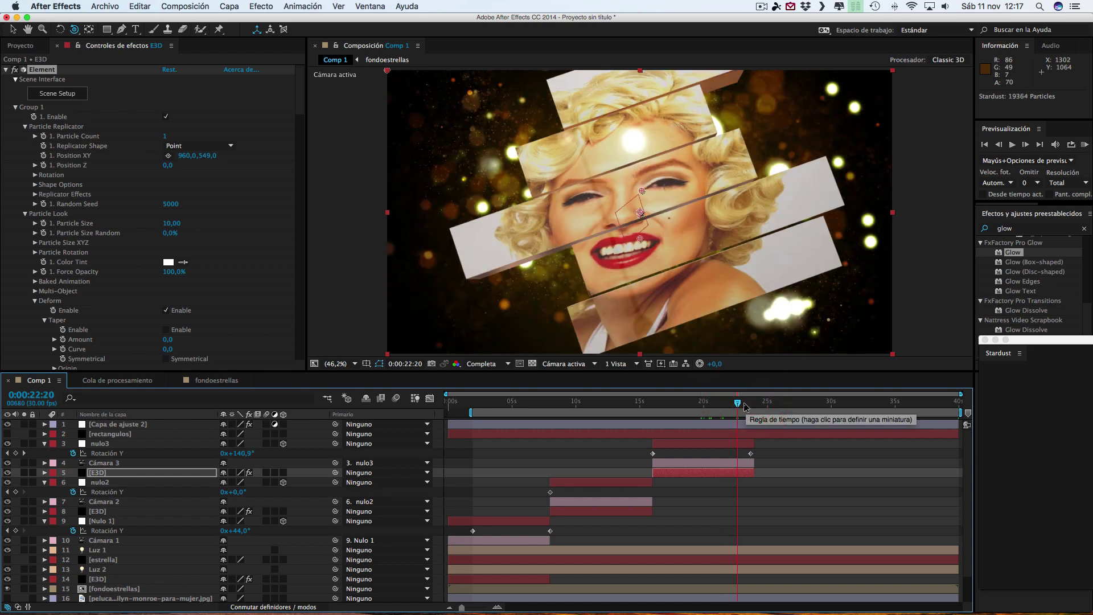
click(745, 404)
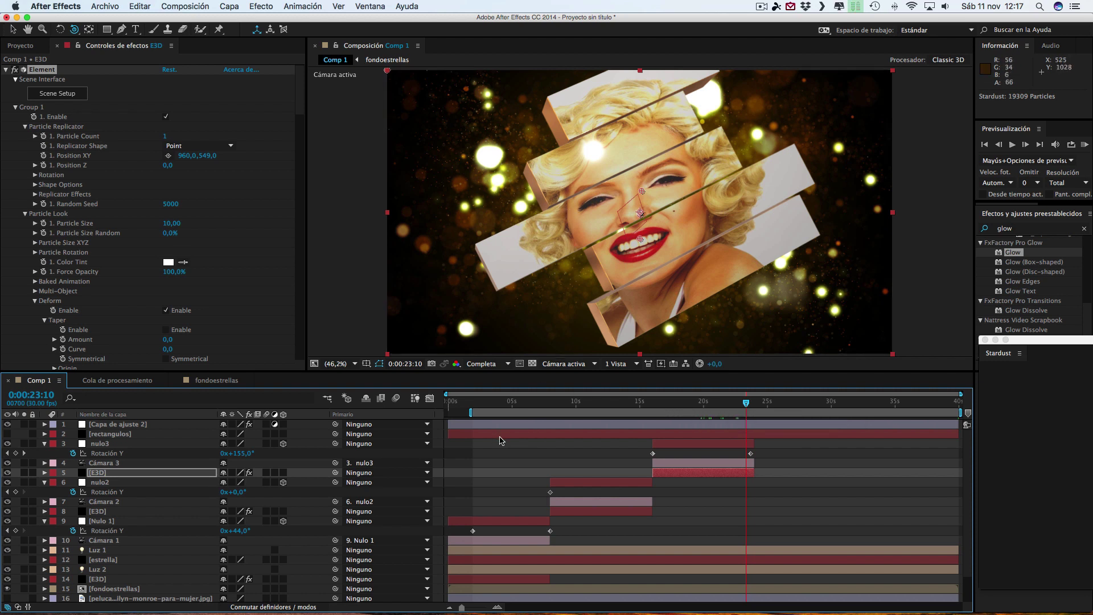
click(694, 403)
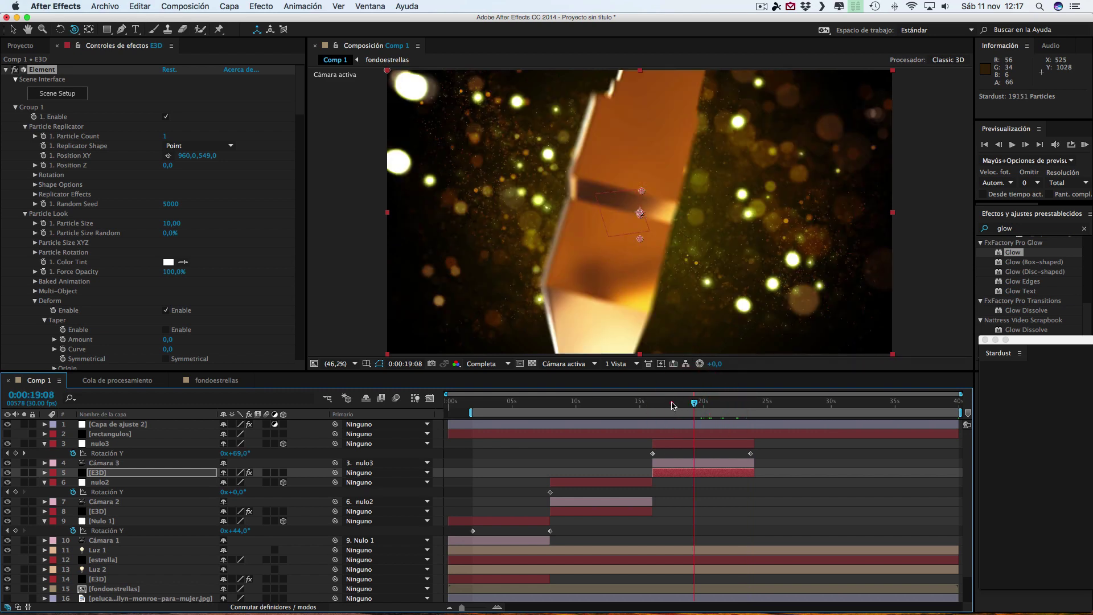
click(671, 402)
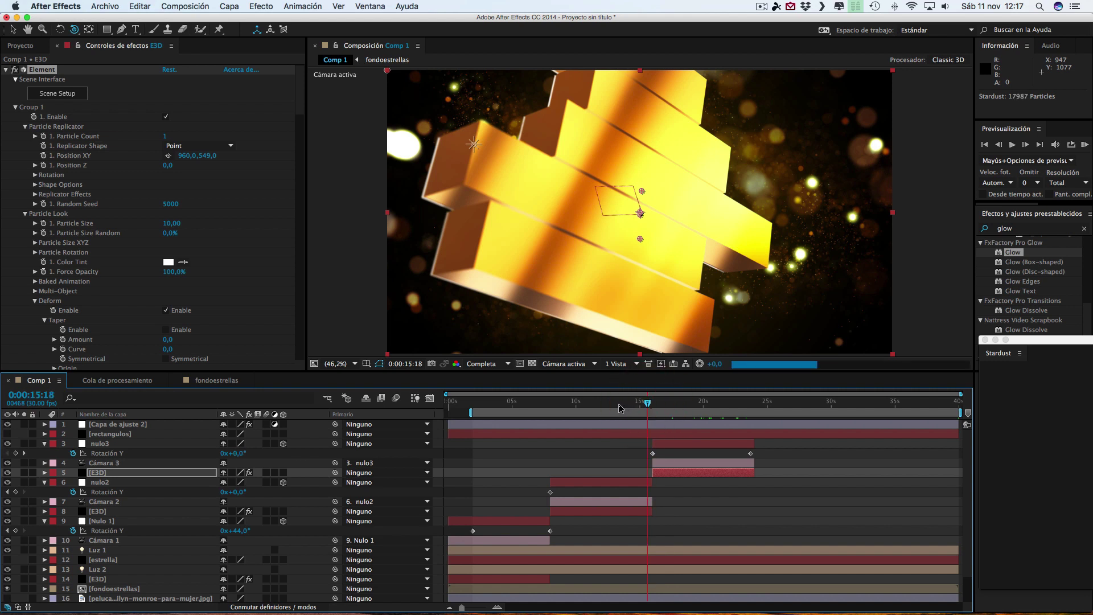
click(621, 403)
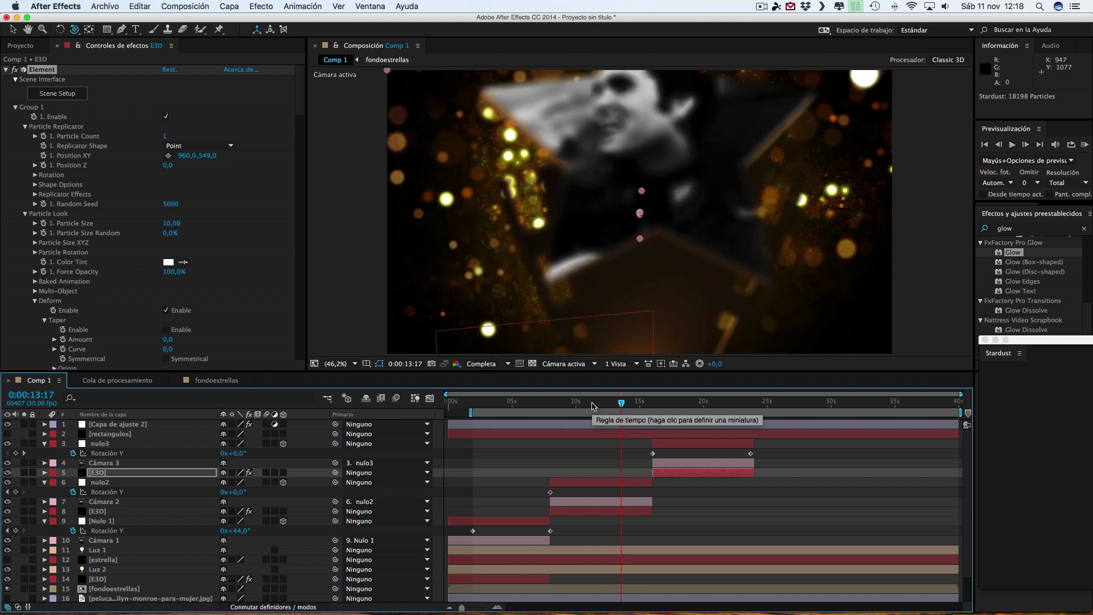
click(592, 404)
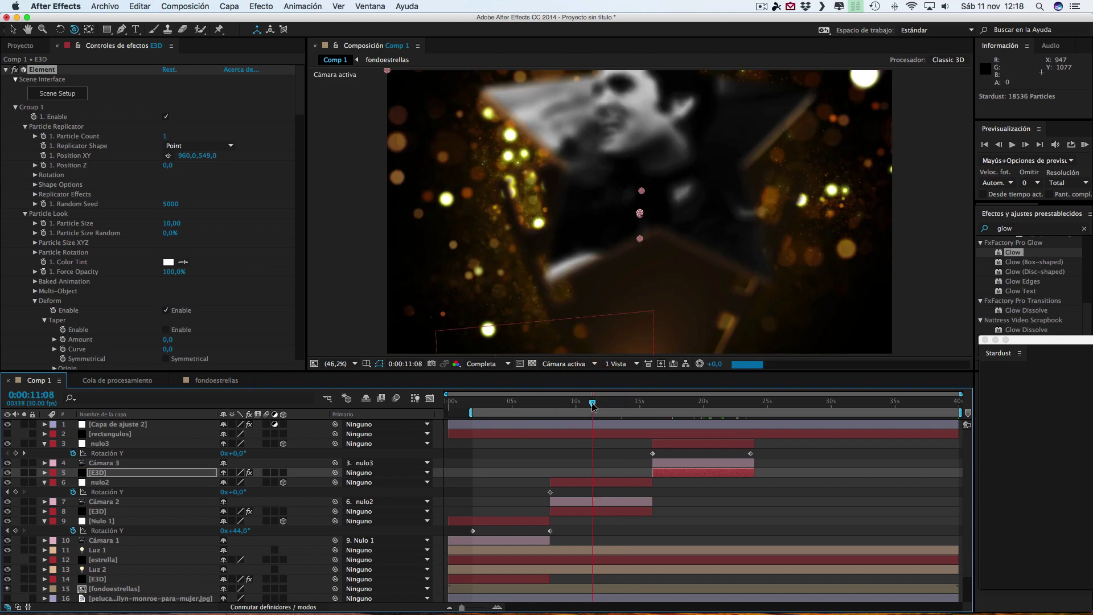
click(593, 403)
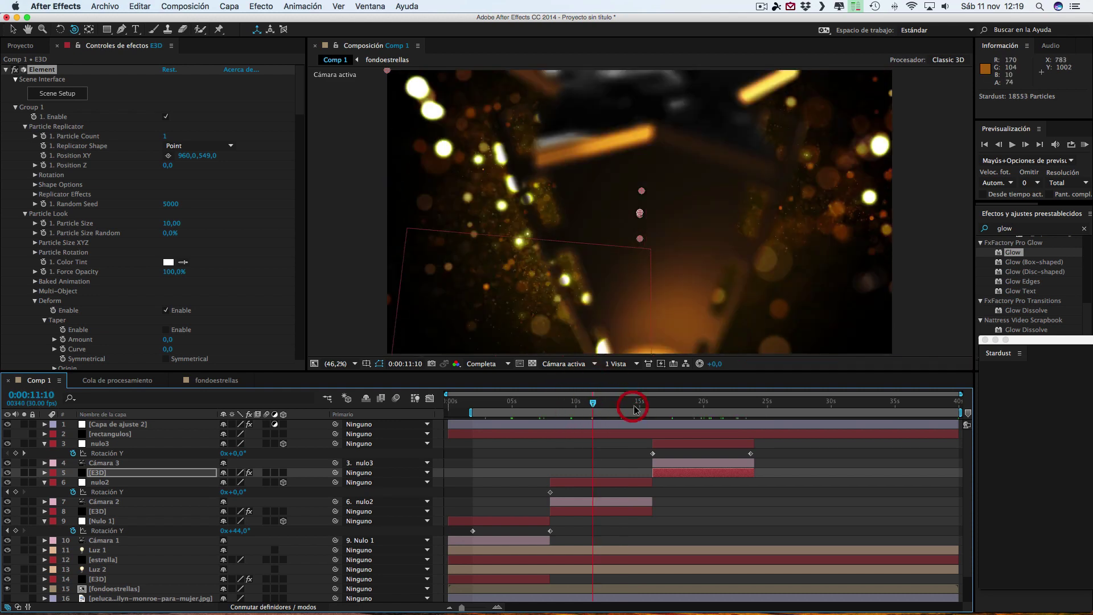
click(632, 403)
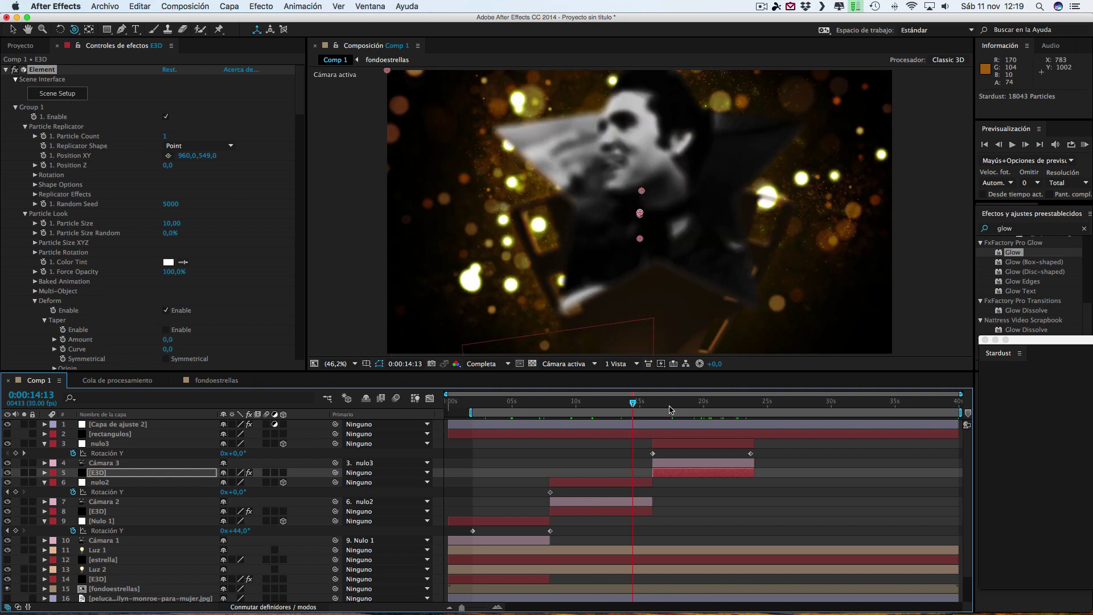
click(681, 407)
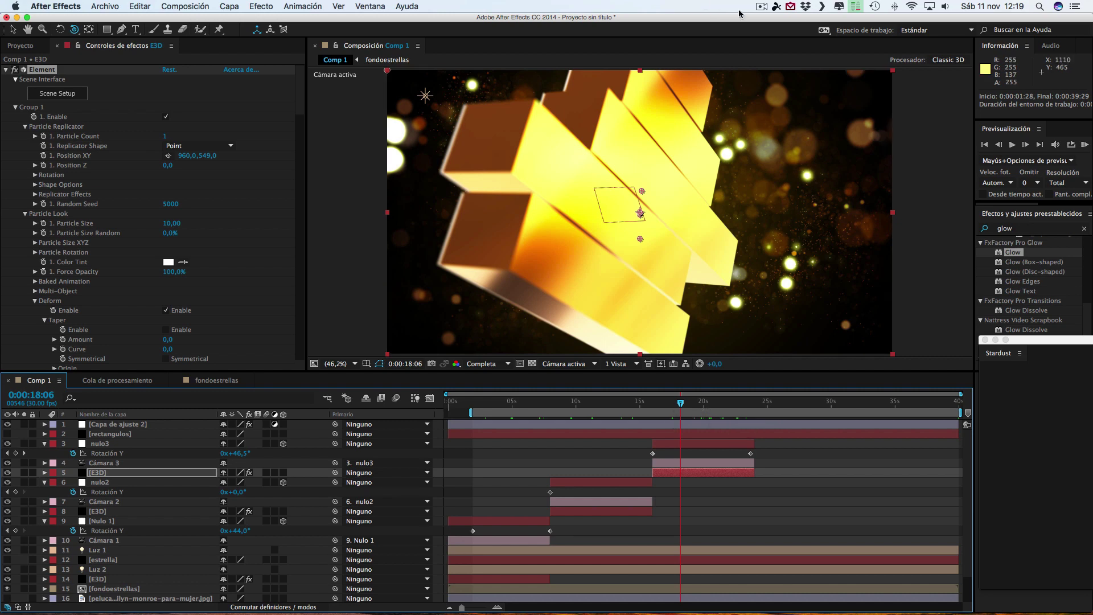
click(765, 8)
click(780, 36)
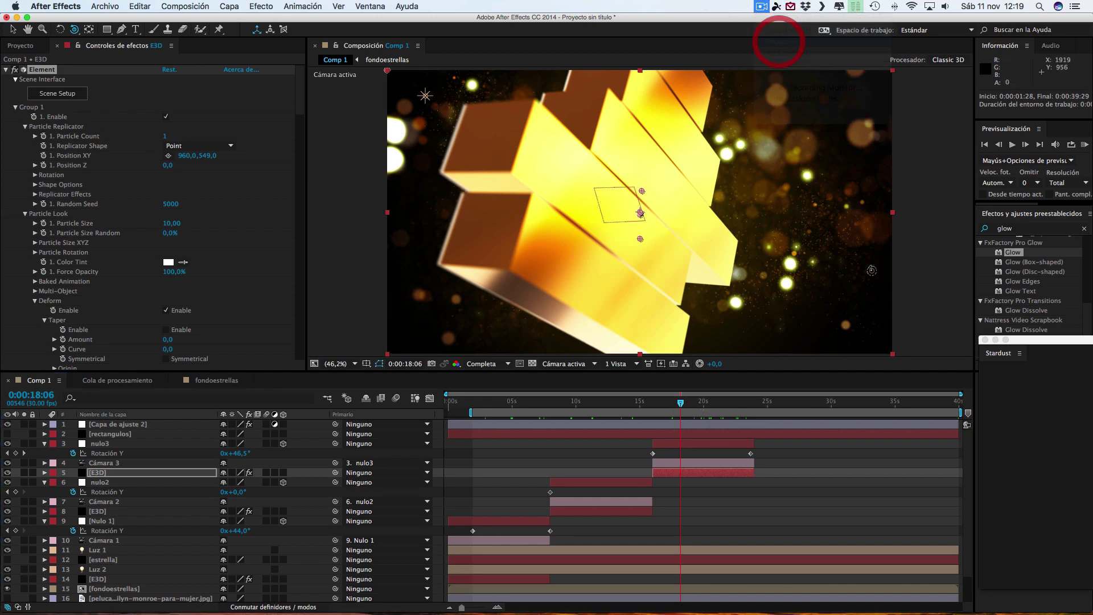